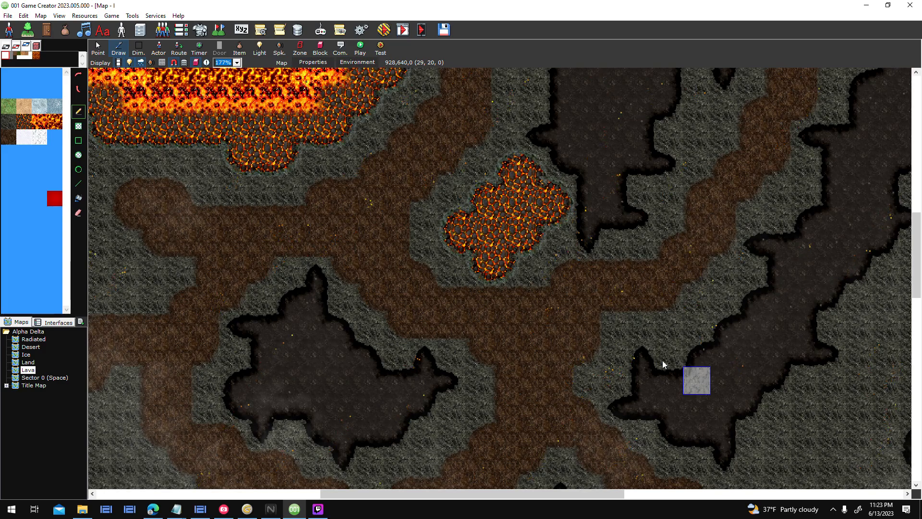
# - Look over the Lava map's lava pools, dirt paths, chasms and drifting weather effects
pyautogui.scroll(2, 582, 319)
pyautogui.scroll(-1, 433, 281)
pyautogui.scroll(-2, 433, 284)
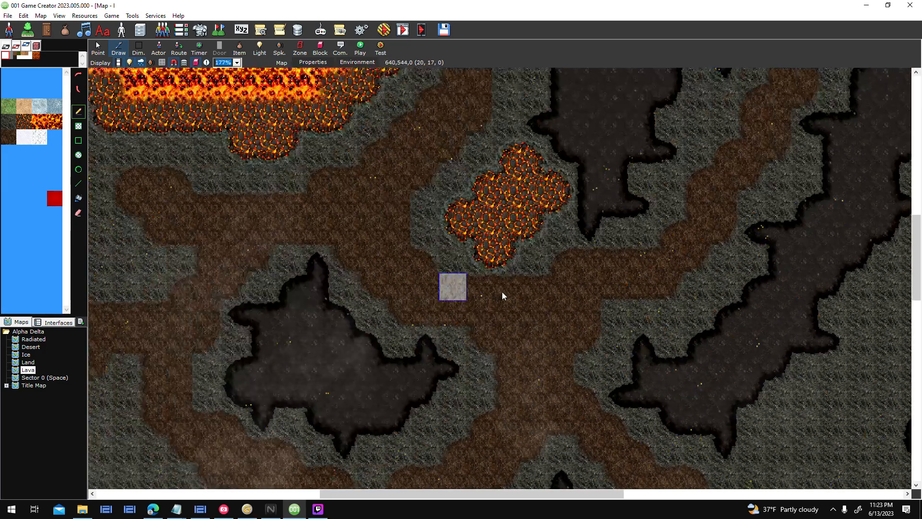
pyautogui.scroll(1, 554, 308)
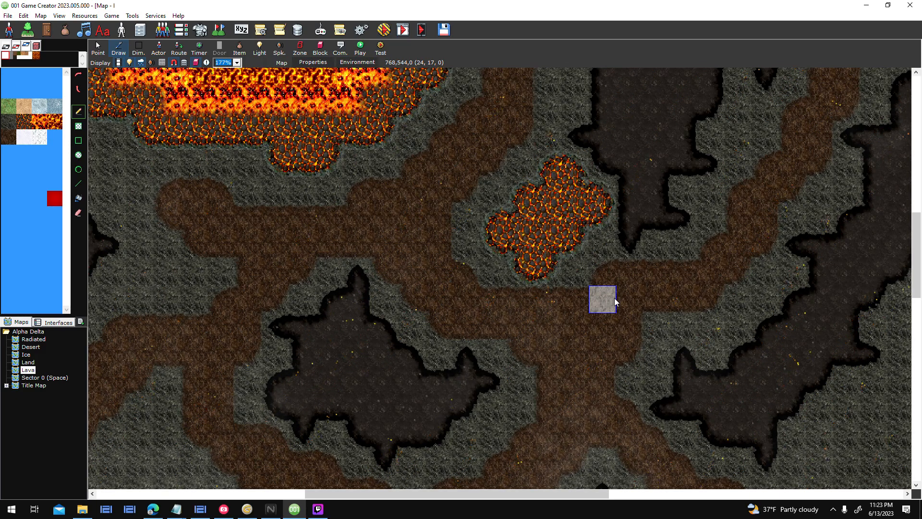
pyautogui.moveTo(742, 218)
pyautogui.mouseDown(button='middle')
pyautogui.moveTo(627, 286)
pyautogui.moveTo(592, 267)
pyautogui.mouseUp(button='middle')
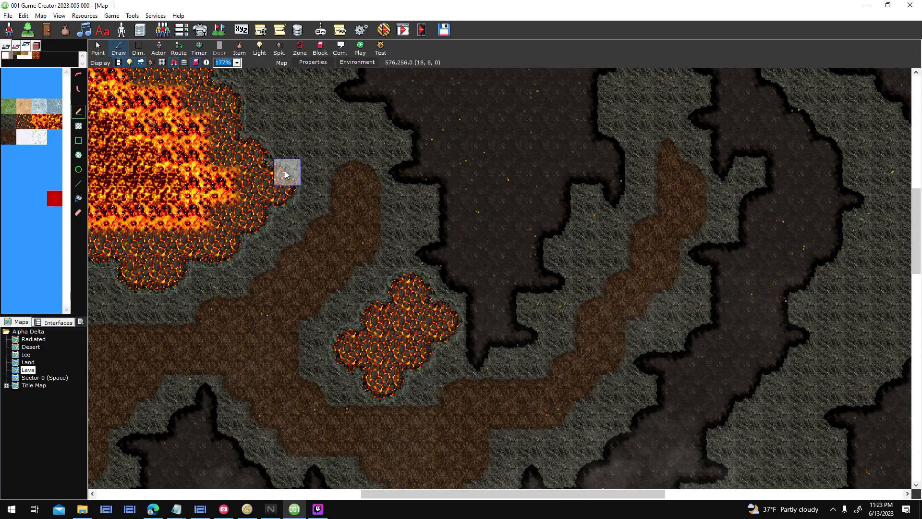
pyautogui.moveTo(347, 193); pyautogui.dragTo(509, 233, button='middle')
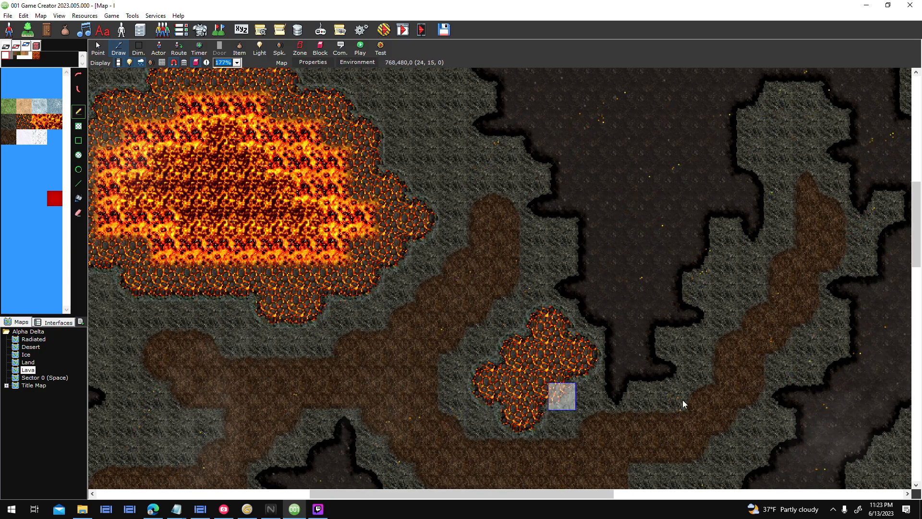
pyautogui.moveTo(513, 470); pyautogui.dragTo(555, 149)
pyautogui.moveTo(637, 159); pyautogui.dragTo(600, 475)
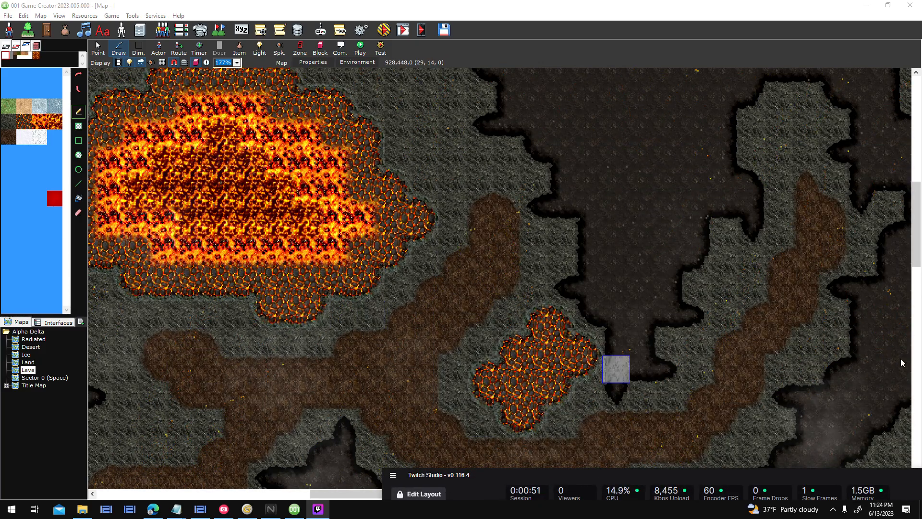
# - Apply a Movement Variation of 0 to the Lava map's ash weather, and review the environment settings again without saving
pyautogui.click(610, 8)
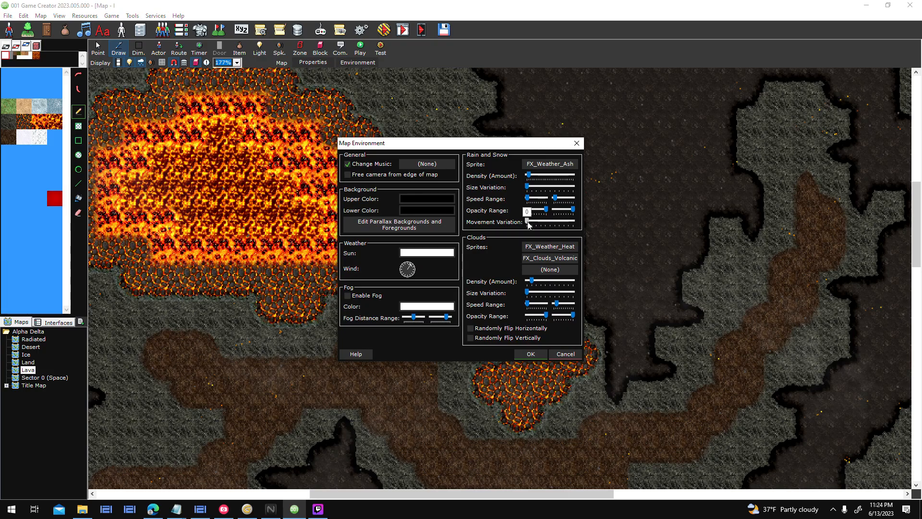
pyautogui.click(523, 354)
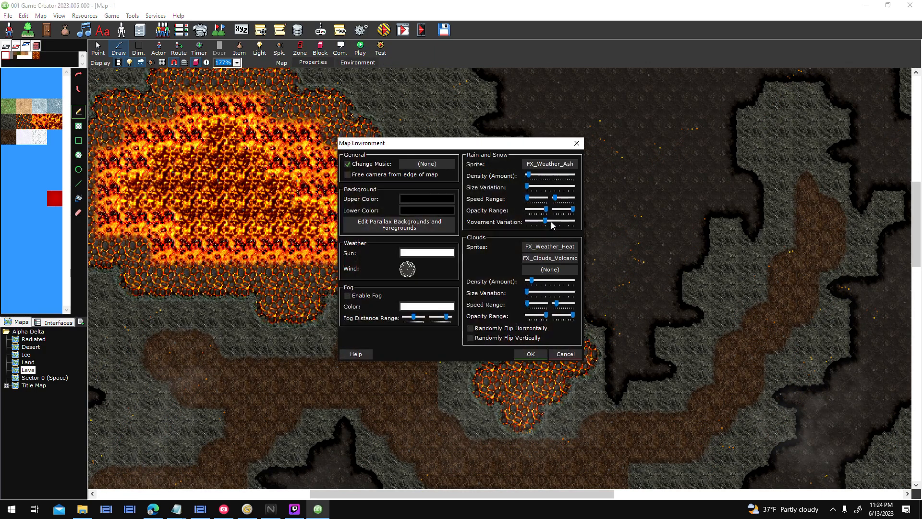
pyautogui.click(565, 354)
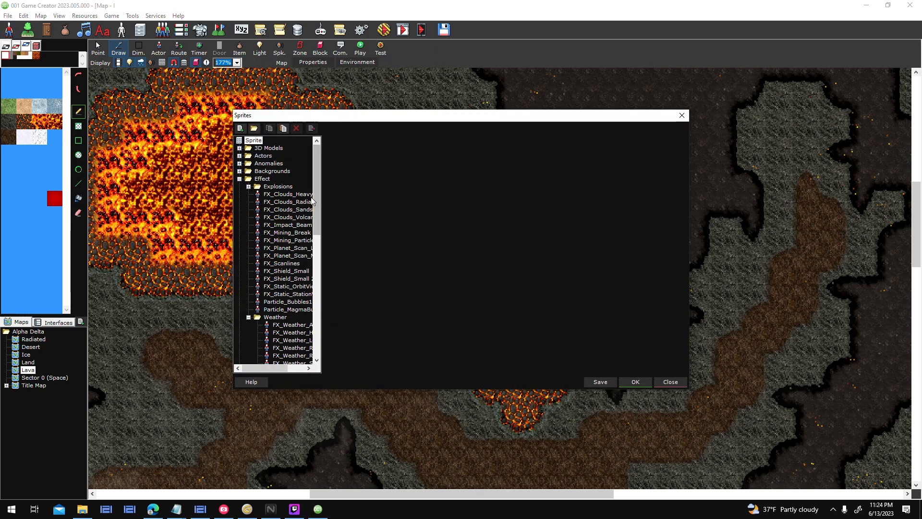
# - Open the FX_Clouds_Heavy sprite in the Effect category and look through its animation frames
pyautogui.click(302, 195)
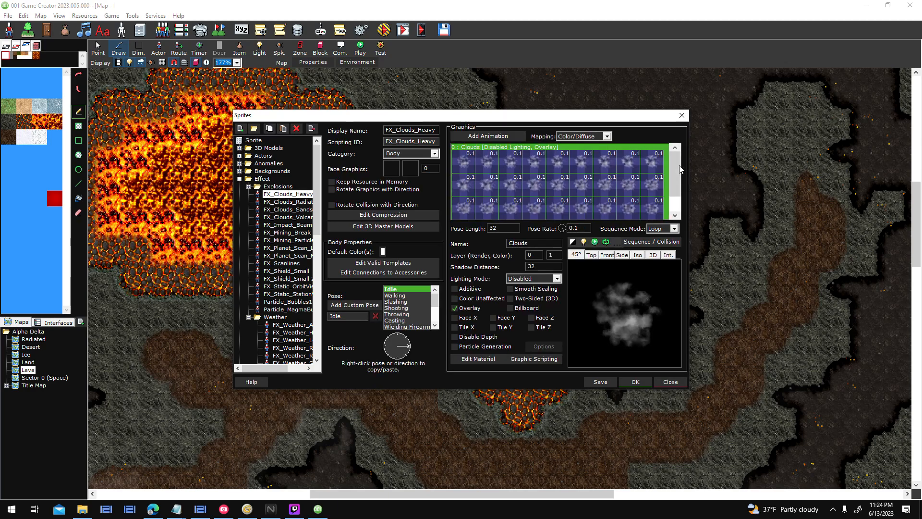
pyautogui.scroll(-4, 296, 270)
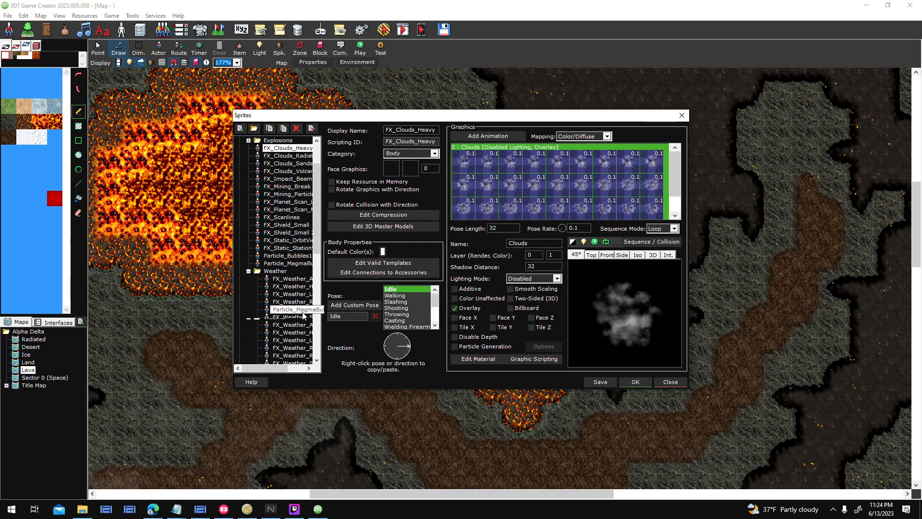
pyautogui.scroll(4, 296, 270)
pyautogui.moveTo(679, 163)
pyautogui.mouseDown()
pyautogui.moveTo(680, 196)
pyautogui.moveTo(678, 157)
pyautogui.mouseUp()
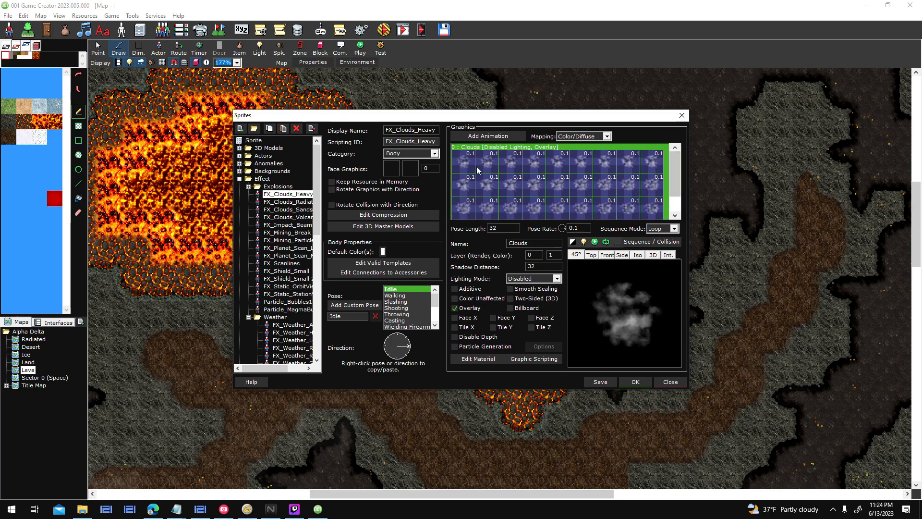
# - Examine the first Clouds frame up close in the Graphic Editor and close it without editing
pyautogui.click(472, 168)
pyautogui.rightClick(485, 177)
pyautogui.click(517, 208)
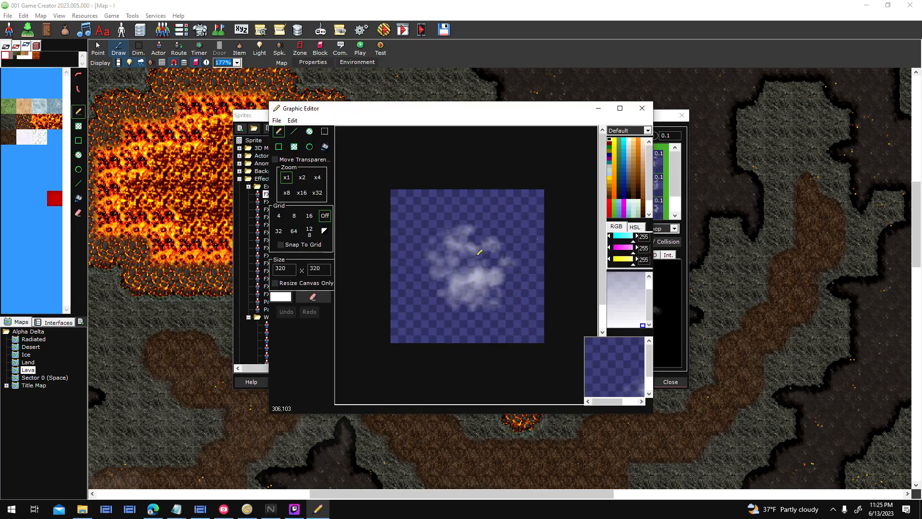
pyautogui.scroll(2, 552, 225)
pyautogui.scroll(-1, 551, 225)
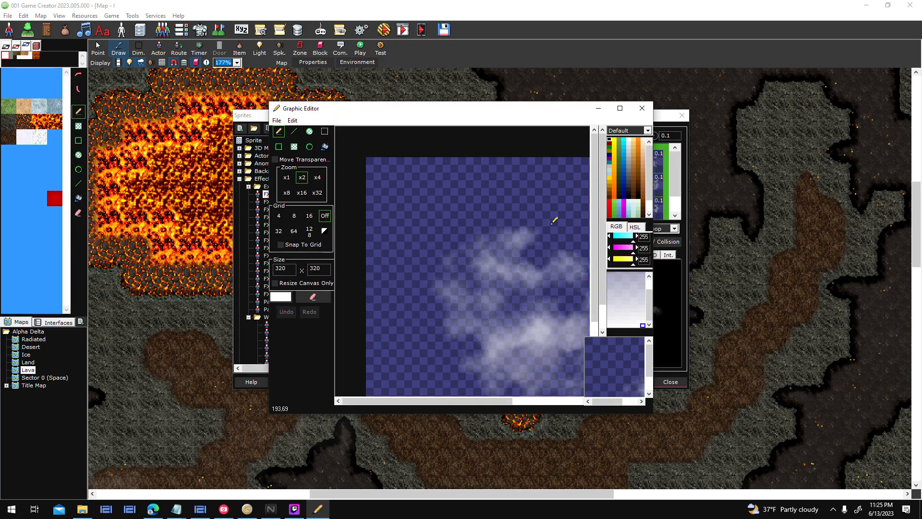
pyautogui.scroll(-1, 553, 219)
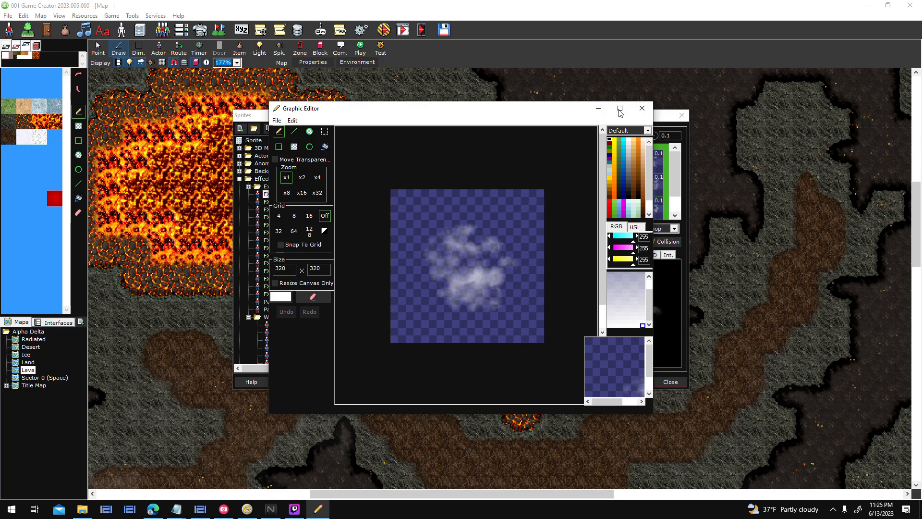
pyautogui.click(642, 108)
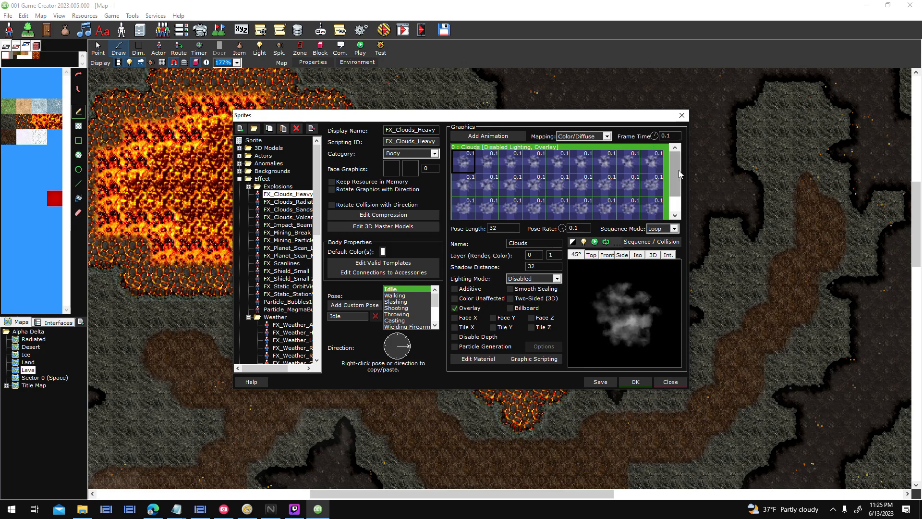
# - Enter Clouds as the animation's name and inspect the matching node in the Sequence Editor
pyautogui.moveTo(533, 243); pyautogui.dragTo(488, 244)
pyautogui.write('Cl')
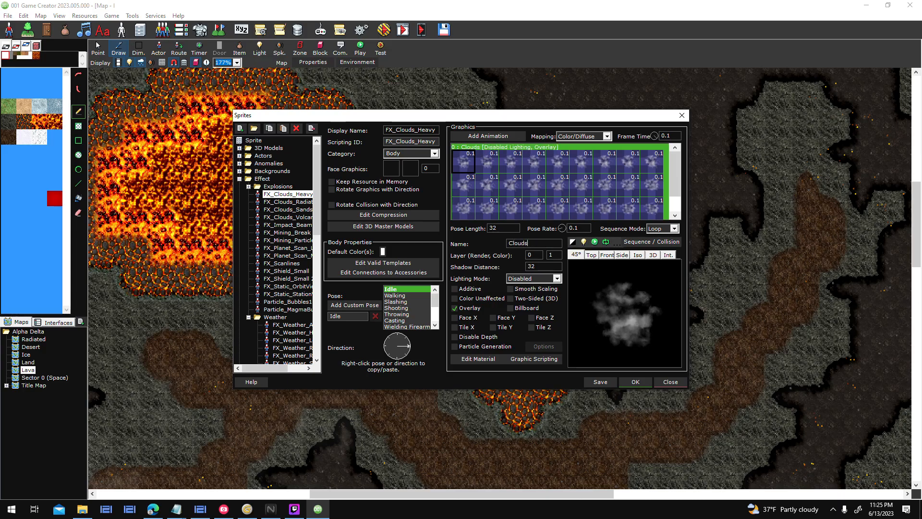
pyautogui.doubleClick(655, 290)
pyautogui.moveTo(580, 153); pyautogui.dragTo(211, 145)
pyautogui.click(120, 184)
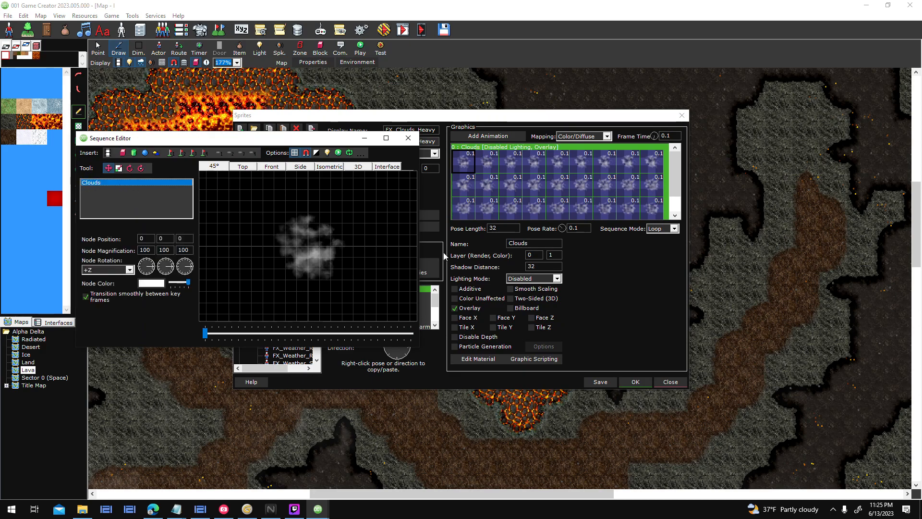
pyautogui.click(408, 138)
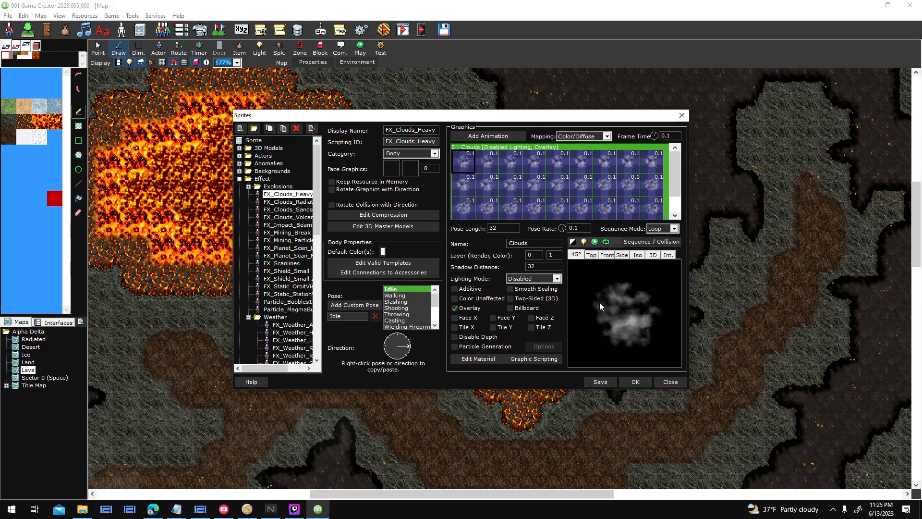
# - Compare the sandstorm clouds sprite with FX_Clouds_Heavy, and check the heavy clouds' sequence
pyautogui.press('Down')
pyautogui.press('Down')
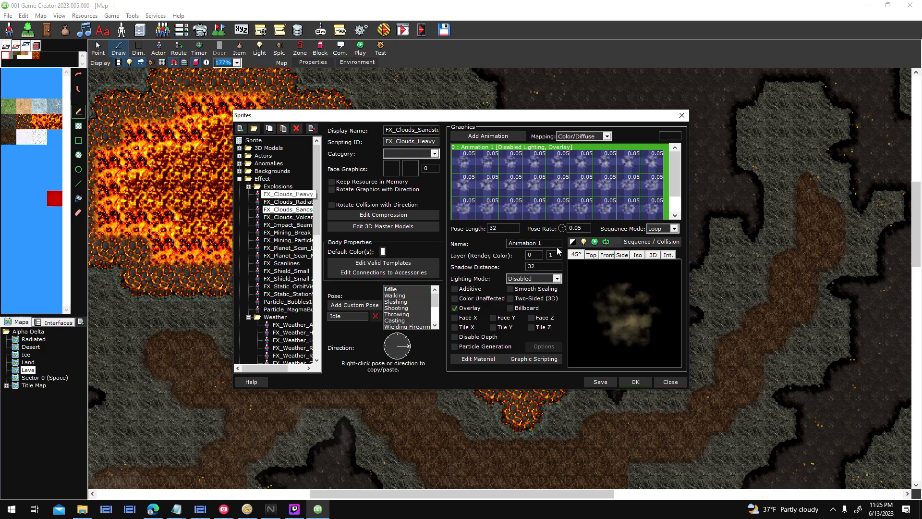
pyautogui.press('Up')
pyautogui.press('Up')
pyautogui.click(651, 242)
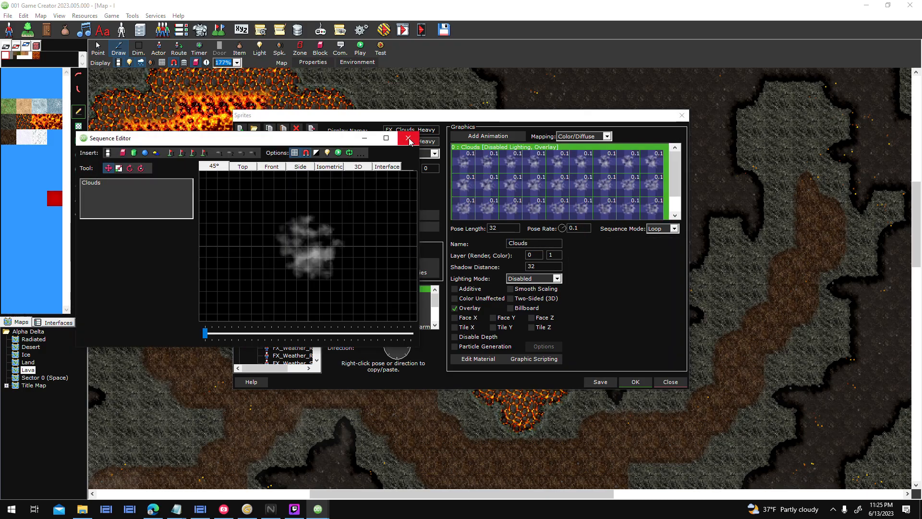
pyautogui.click(408, 139)
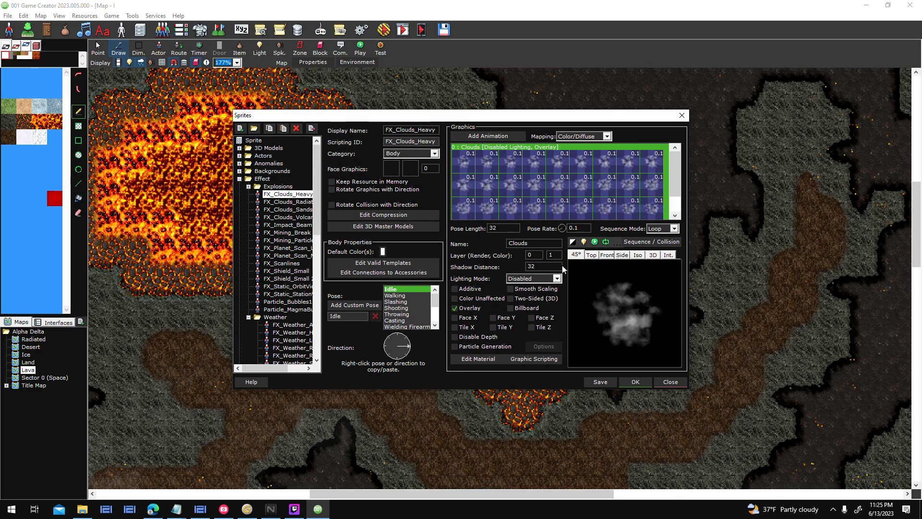
# - Preview the heavy clouds sprite in the Top and Interface views, returning to Top
pyautogui.click(595, 256)
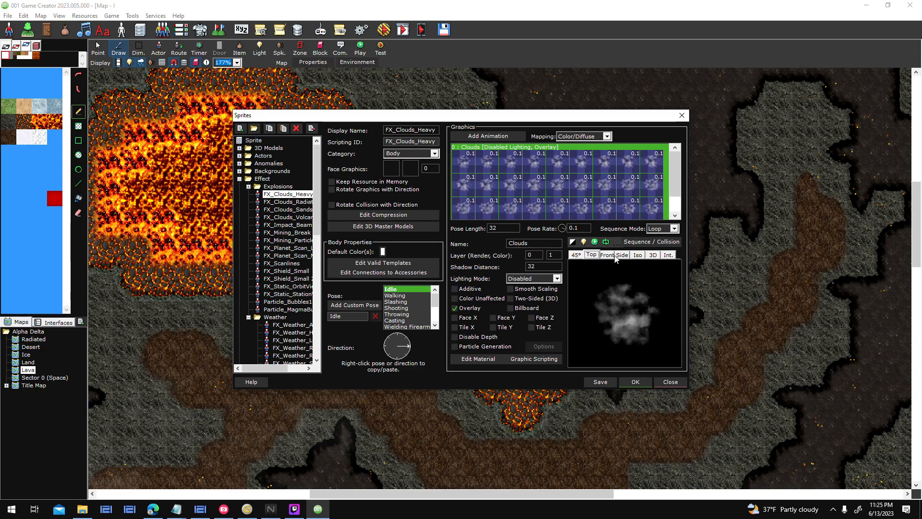
pyautogui.click(668, 255)
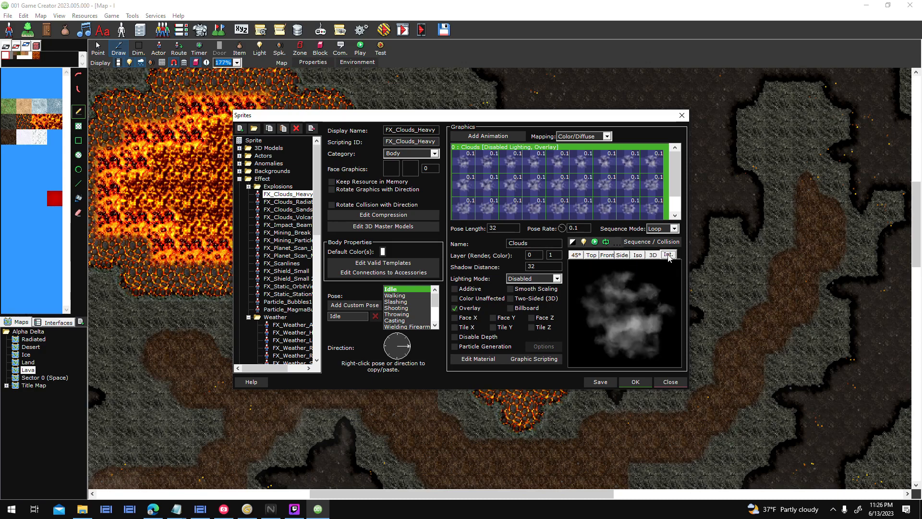
pyautogui.click(592, 257)
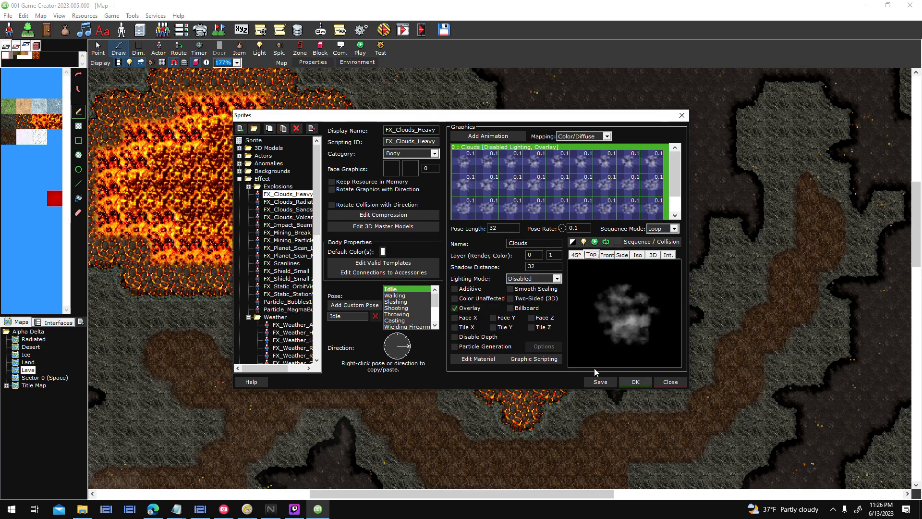
# - Try the Face options on the Clouds animation in place of Overlay
pyautogui.click(476, 318)
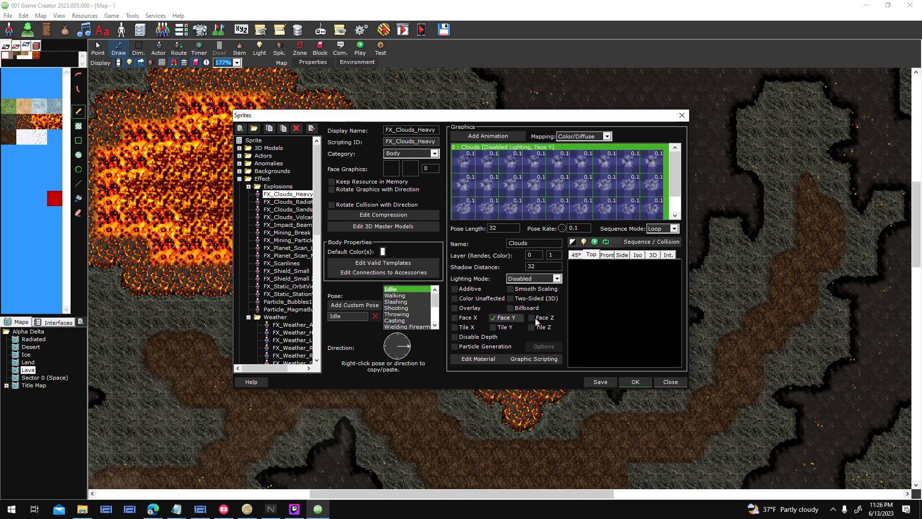
pyautogui.click(550, 321)
pyautogui.click(550, 319)
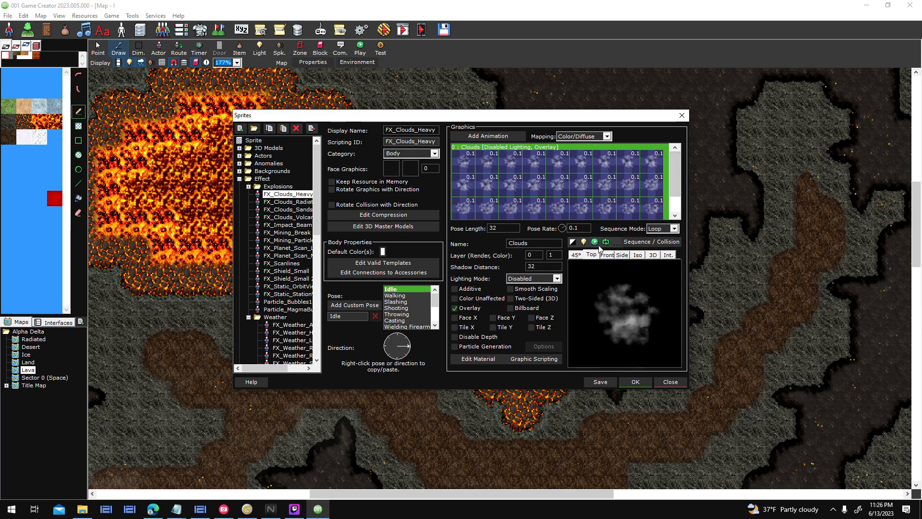
# - Open the Clouds animation's Sequence Editor in the Top view and scrub its timeline
pyautogui.doubleClick(650, 327)
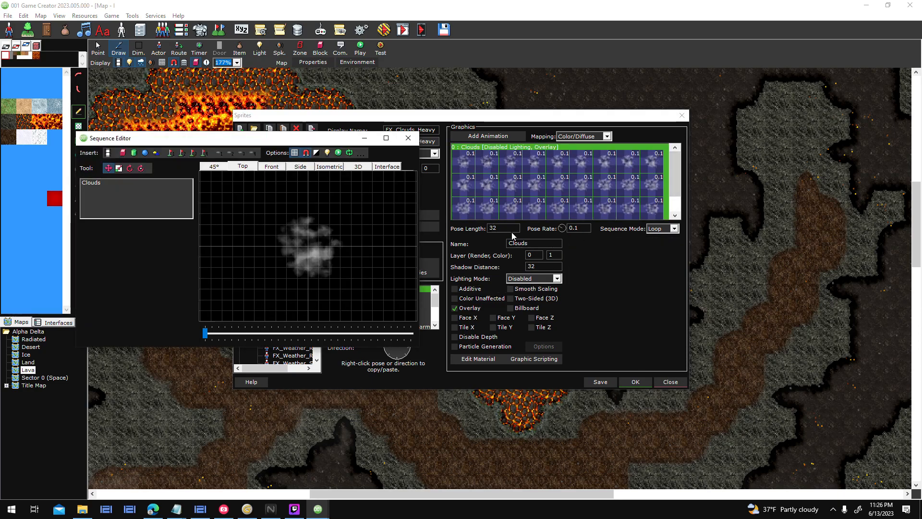
pyautogui.click(204, 332)
pyautogui.moveTo(208, 336); pyautogui.dragTo(189, 349)
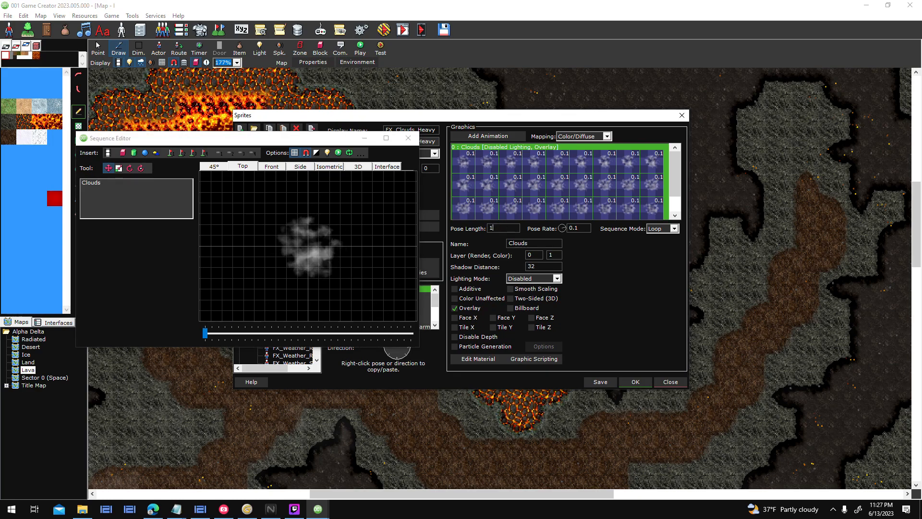
# - Try a pose length of 16 for the Clouds animation and scrub through the shortened sequence
pyautogui.click(576, 228)
pyautogui.click(448, 281)
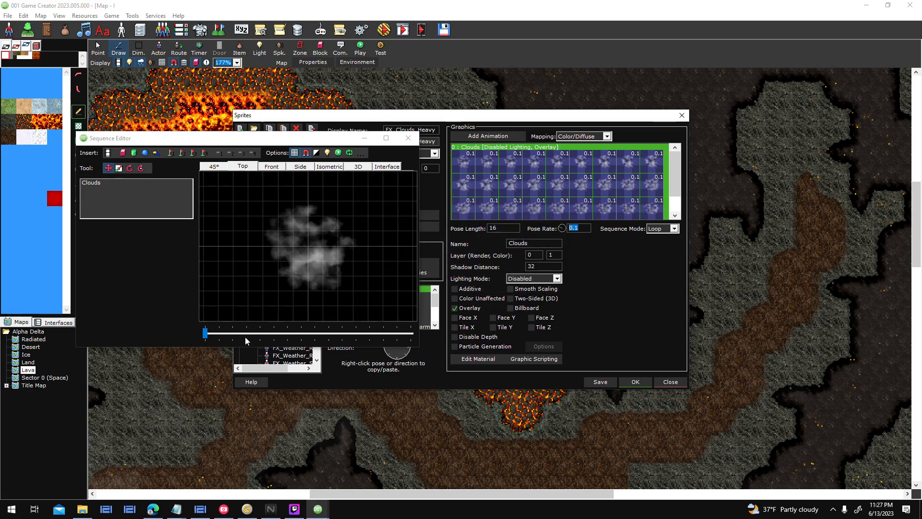
pyautogui.click(206, 338)
pyautogui.moveTo(208, 335); pyautogui.dragTo(109, 326)
# - Set the Clouds animation's pose length to 32
pyautogui.doubleClick(499, 228)
pyautogui.write('32')
pyautogui.press('Tab')
pyautogui.press('Return')
# - Make the Clouds node fully transparent at the sequence's midpoint and fully opaque at its last frame
pyautogui.click(124, 185)
pyautogui.moveTo(206, 333); pyautogui.dragTo(311, 336)
pyautogui.click(138, 187)
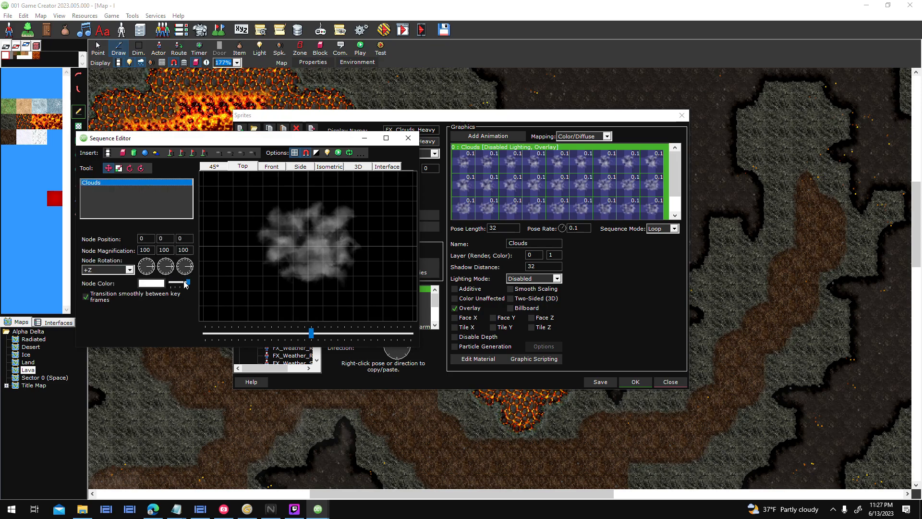
pyautogui.moveTo(312, 333); pyautogui.dragTo(412, 334)
pyautogui.click(104, 185)
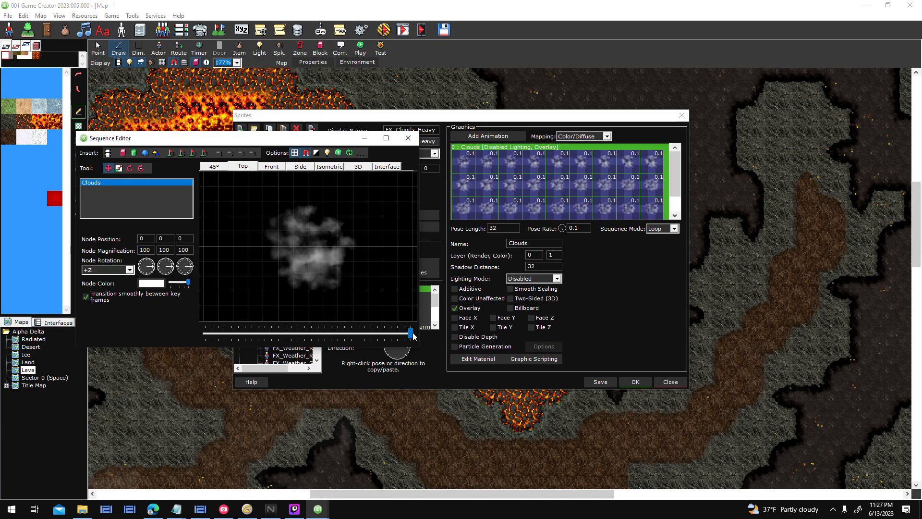
# - Play the Clouds sequence from the start to check the fade, and stop the playback
pyautogui.moveTo(390, 335); pyautogui.dragTo(195, 321)
pyautogui.click(350, 153)
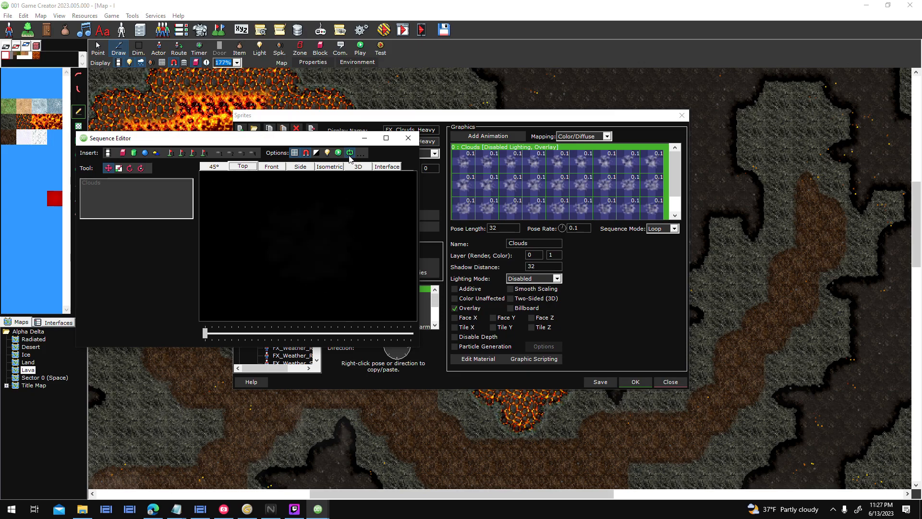
pyautogui.click(350, 153)
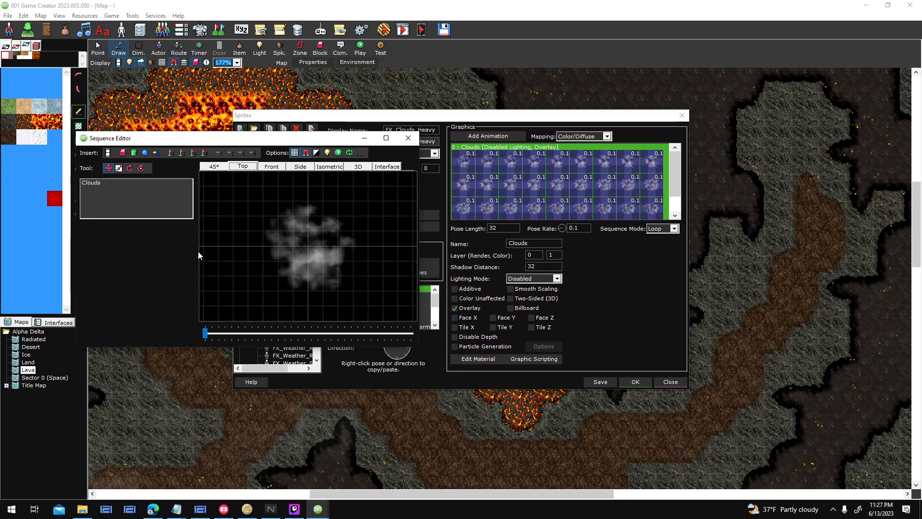
# - Restore the Clouds node to full opacity at the sequence's midpoint
pyautogui.click(101, 186)
pyautogui.click(304, 333)
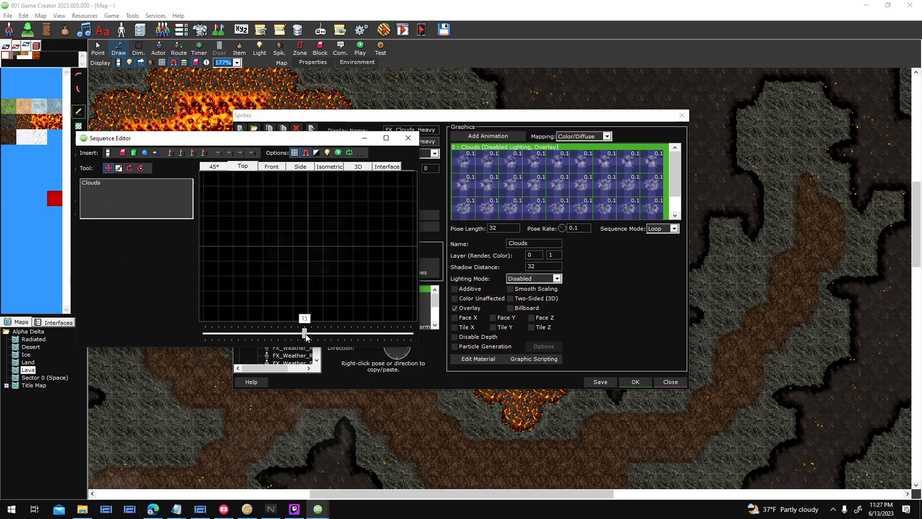
pyautogui.click(107, 185)
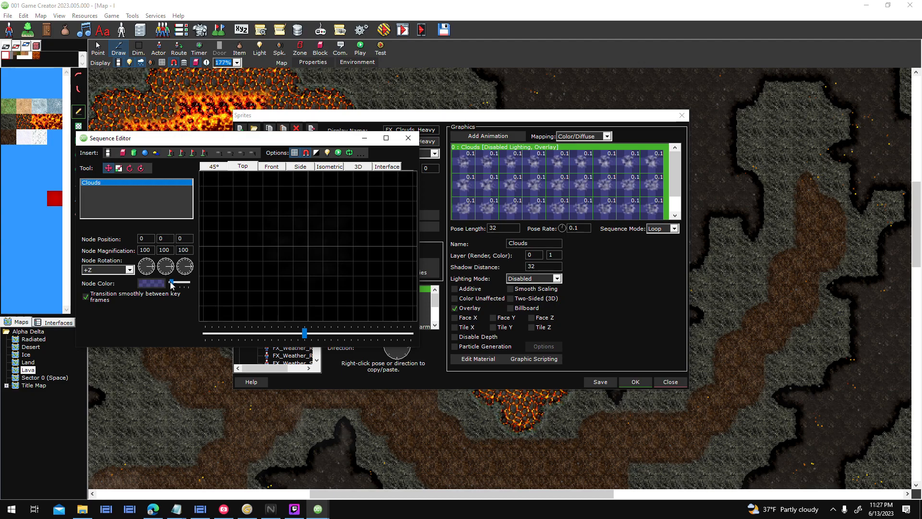
pyautogui.moveTo(305, 332)
pyautogui.mouseDown()
pyautogui.moveTo(414, 334)
pyautogui.moveTo(311, 335)
pyautogui.mouseUp()
pyautogui.click(100, 184)
pyautogui.click(121, 187)
pyautogui.moveTo(170, 285); pyautogui.dragTo(186, 283)
# - Try moving the Clouds node to 0, -40 at the first frame and -32, -48 at the midpoint, and preview the motion
pyautogui.moveTo(312, 332); pyautogui.dragTo(205, 331)
pyautogui.moveTo(305, 261); pyautogui.dragTo(306, 243)
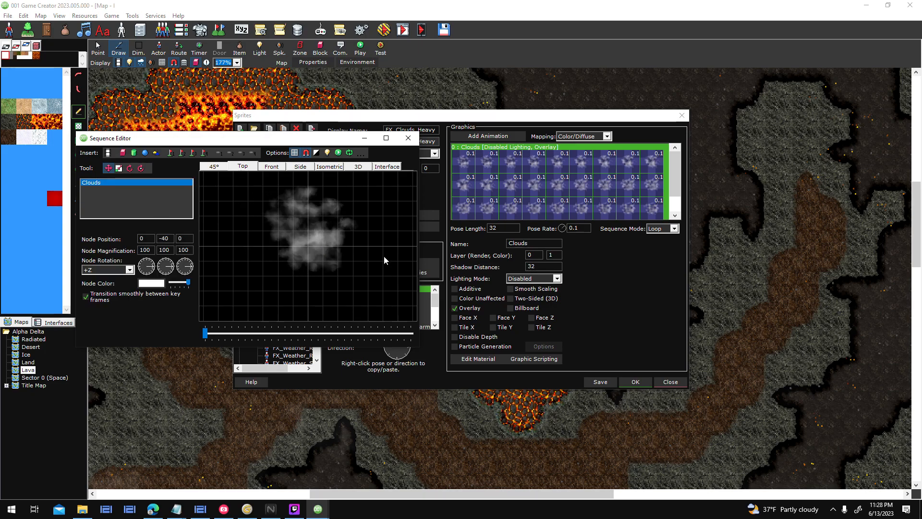
pyautogui.moveTo(205, 332); pyautogui.dragTo(304, 332)
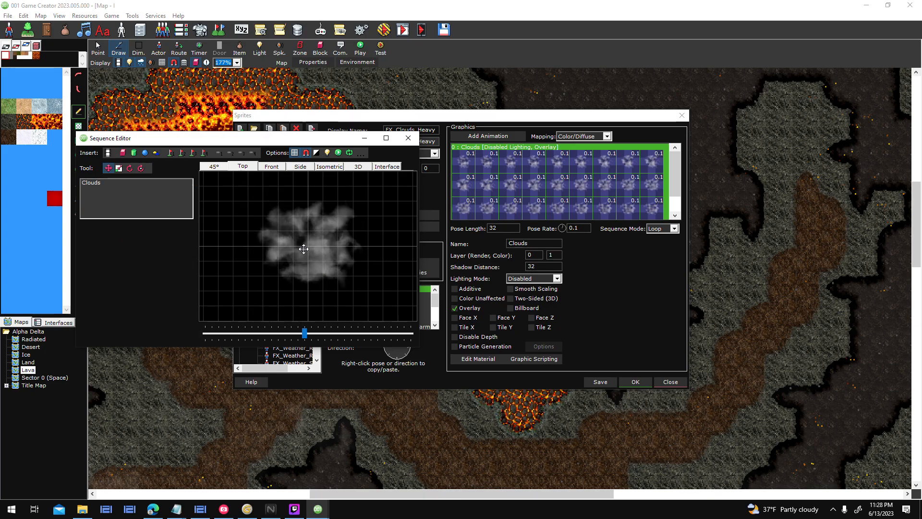
pyautogui.moveTo(304, 249); pyautogui.dragTo(288, 236)
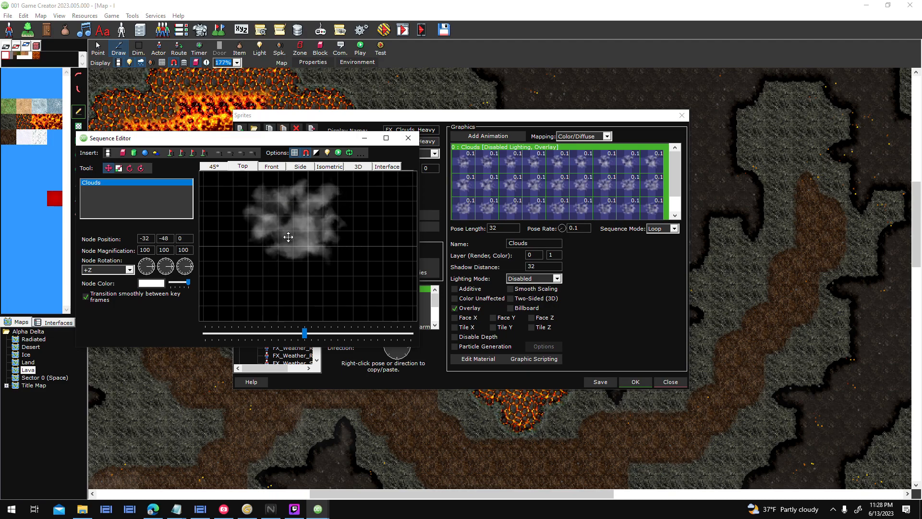
pyautogui.click(350, 153)
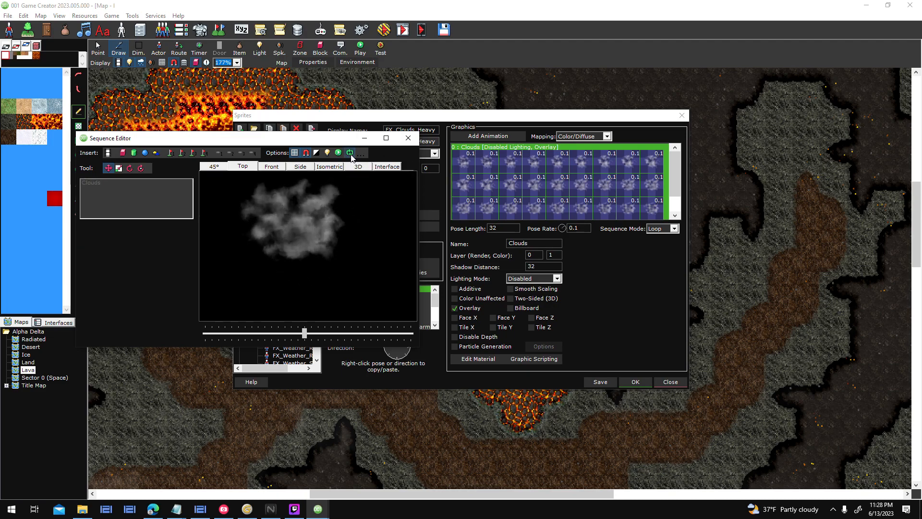
pyautogui.click(351, 155)
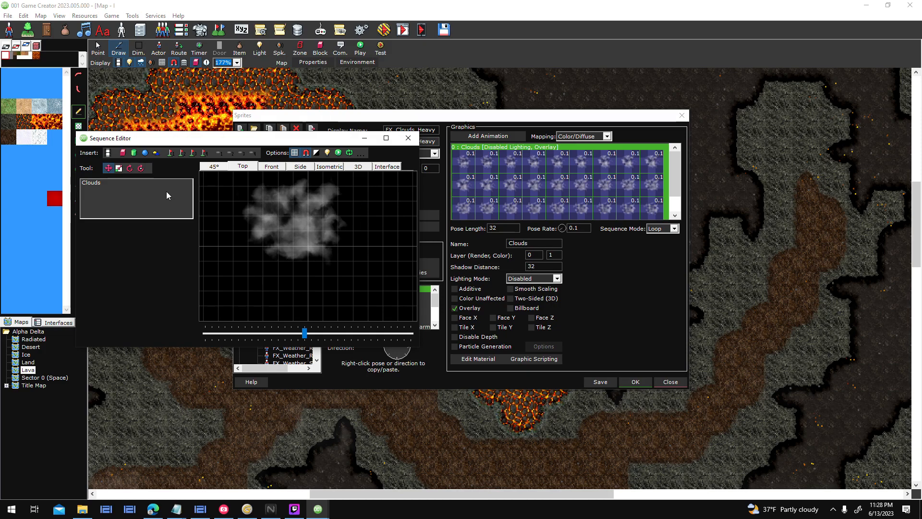
# - Reset the Clouds node's X and Y position to 0 at the midpoint and go to the last frame
pyautogui.click(141, 183)
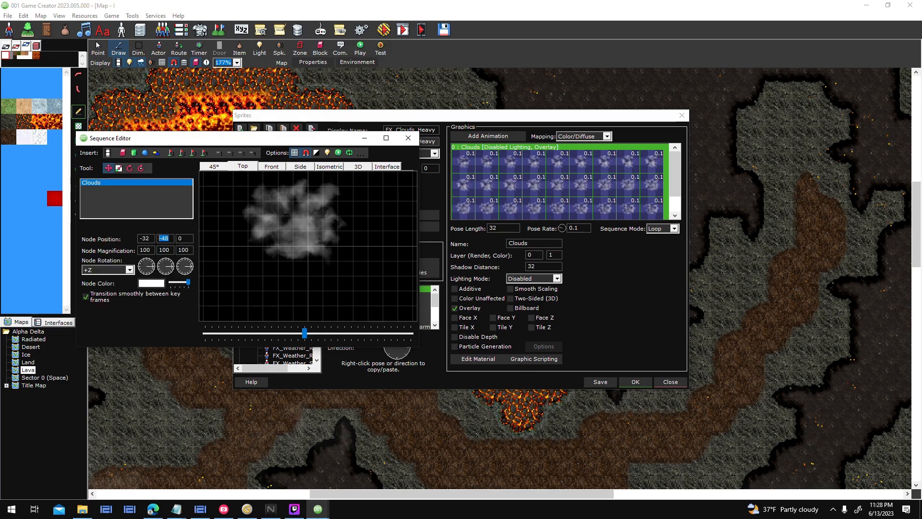
pyautogui.write('00')
pyautogui.moveTo(303, 332); pyautogui.dragTo(411, 332)
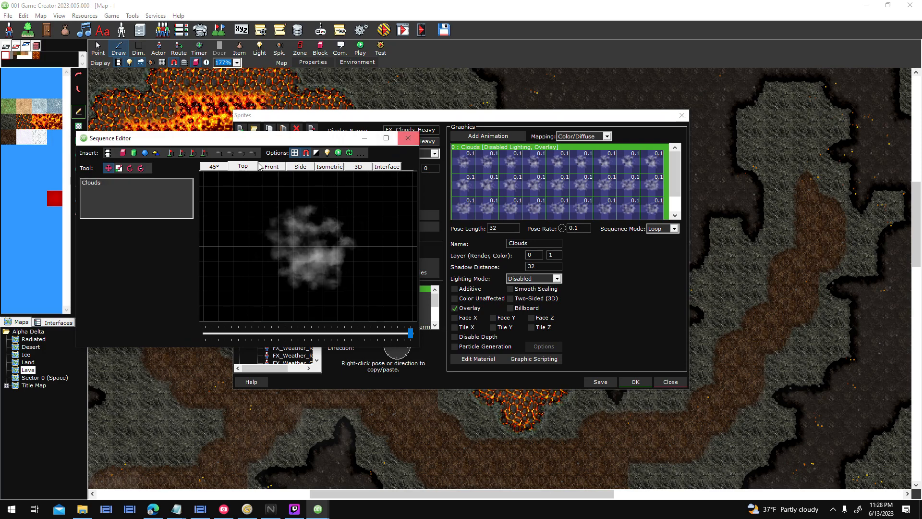
# - Try drawing a box shape in the Clouds sequence and remove it
pyautogui.click(126, 152)
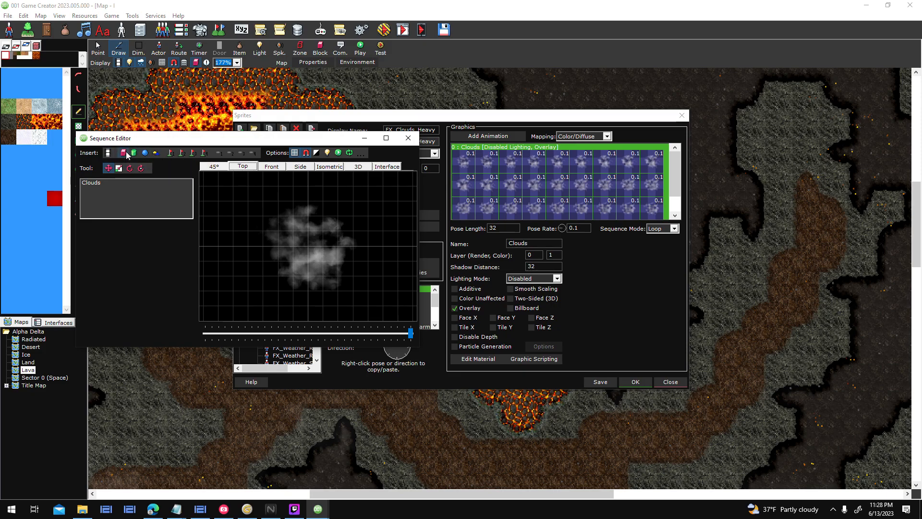
pyautogui.click(156, 153)
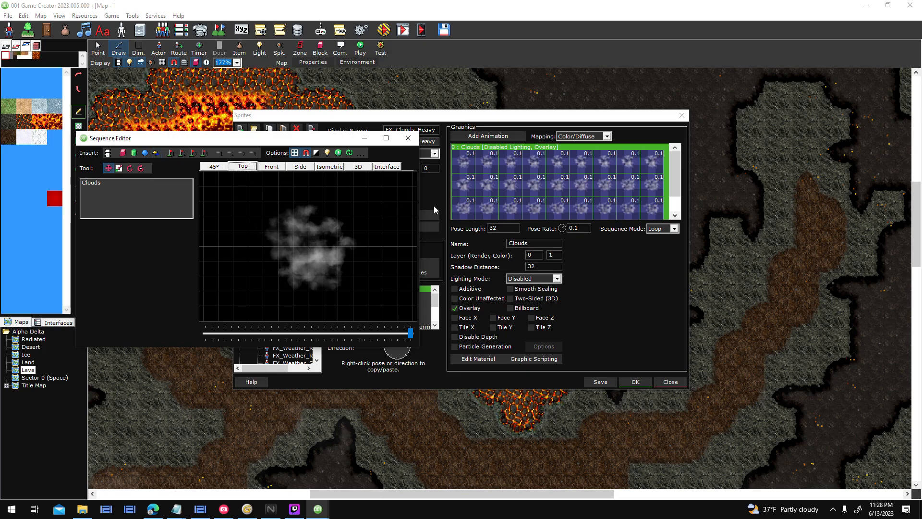
pyautogui.click(126, 154)
pyautogui.moveTo(273, 197)
pyautogui.mouseDown()
pyautogui.moveTo(321, 232)
pyautogui.moveTo(328, 203)
pyautogui.mouseUp()
pyautogui.rightClick(101, 193)
pyautogui.click(144, 242)
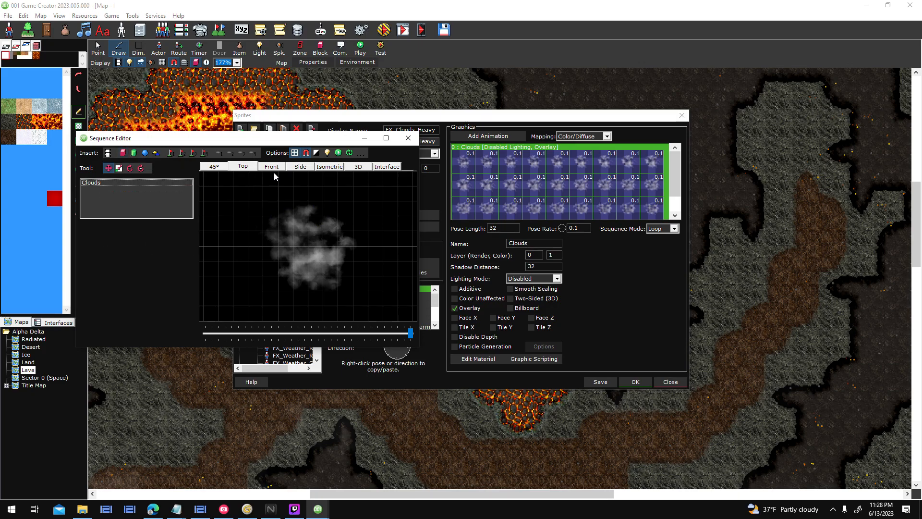
# - Close the Sequence Editor and look through the weather effect sprites from FX_Weather_Ash to FX_Weather_Snow
pyautogui.click(408, 138)
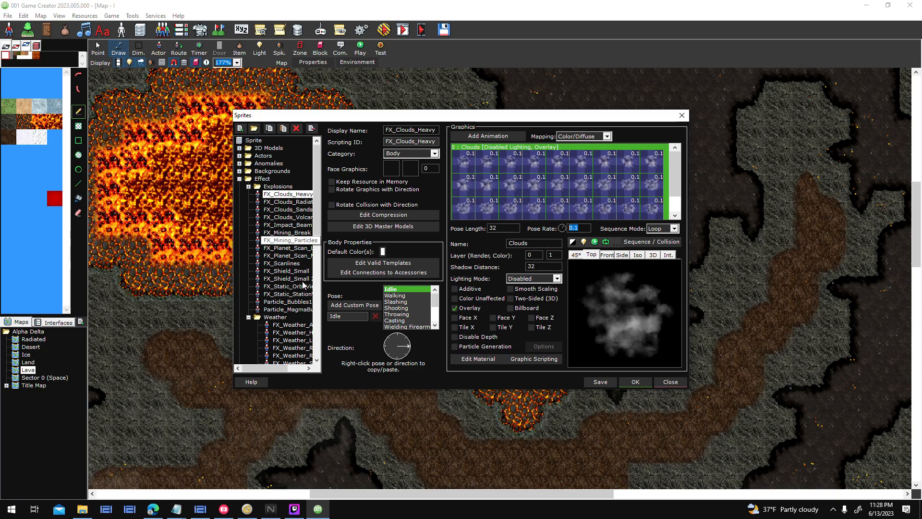
pyautogui.click(296, 332)
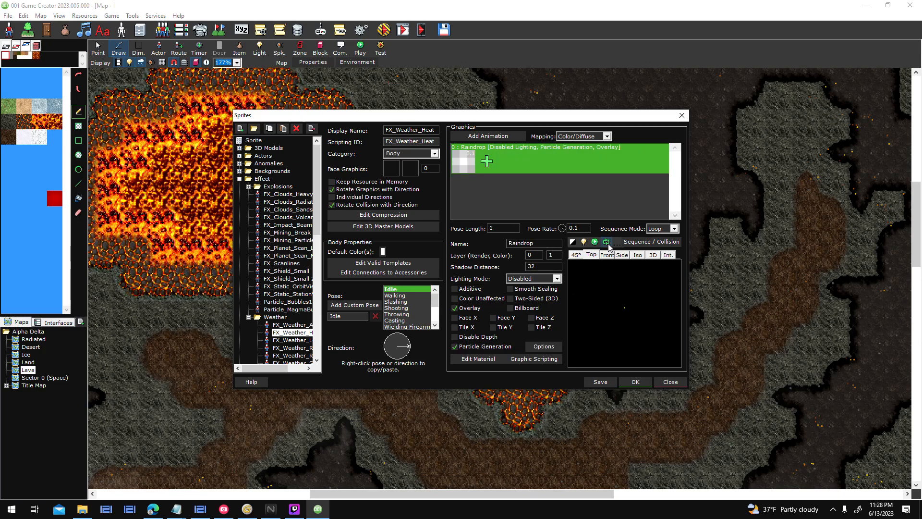
pyautogui.click(296, 326)
pyautogui.click(299, 340)
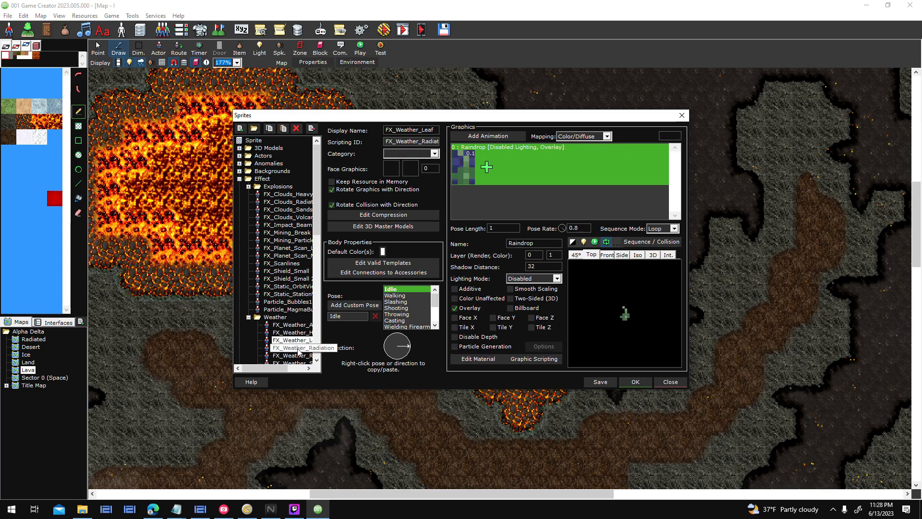
pyautogui.click(290, 348)
pyautogui.click(295, 368)
pyautogui.click(288, 356)
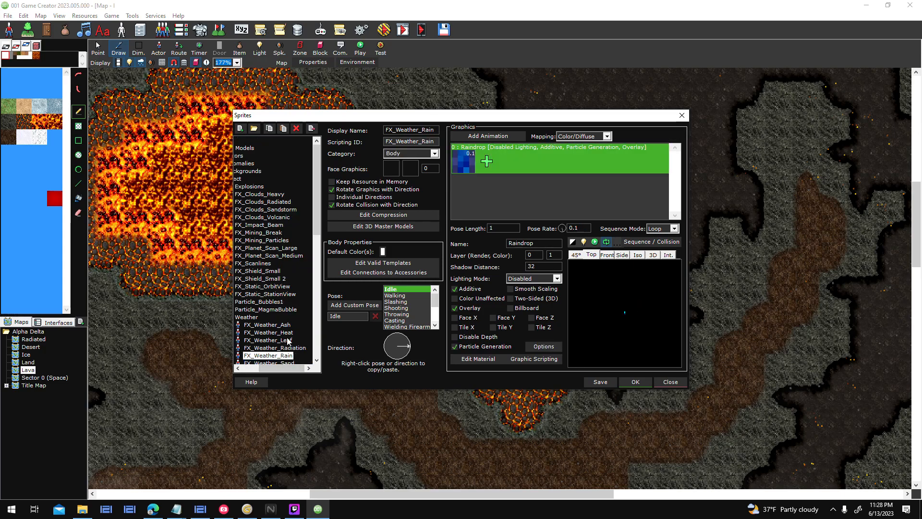
pyautogui.scroll(-2, 291, 336)
pyautogui.click(291, 318)
pyautogui.click(291, 325)
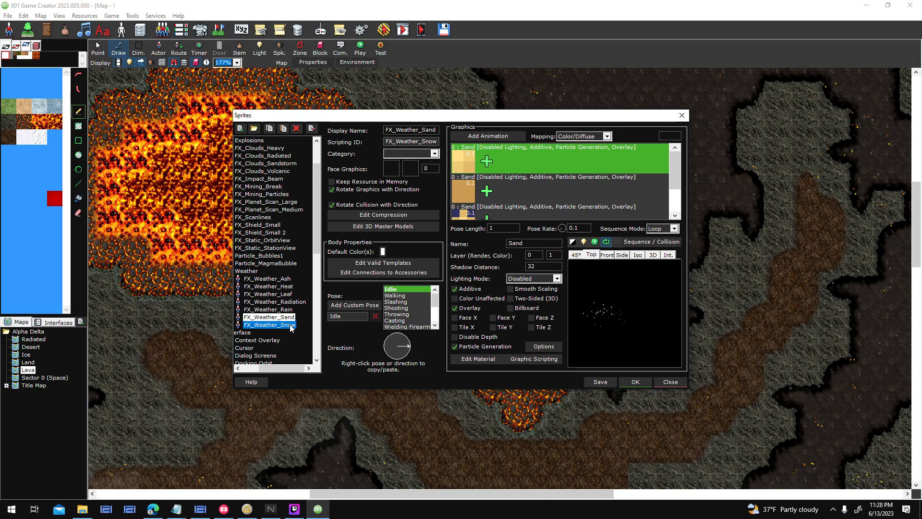
pyautogui.moveTo(291, 369); pyautogui.dragTo(273, 367)
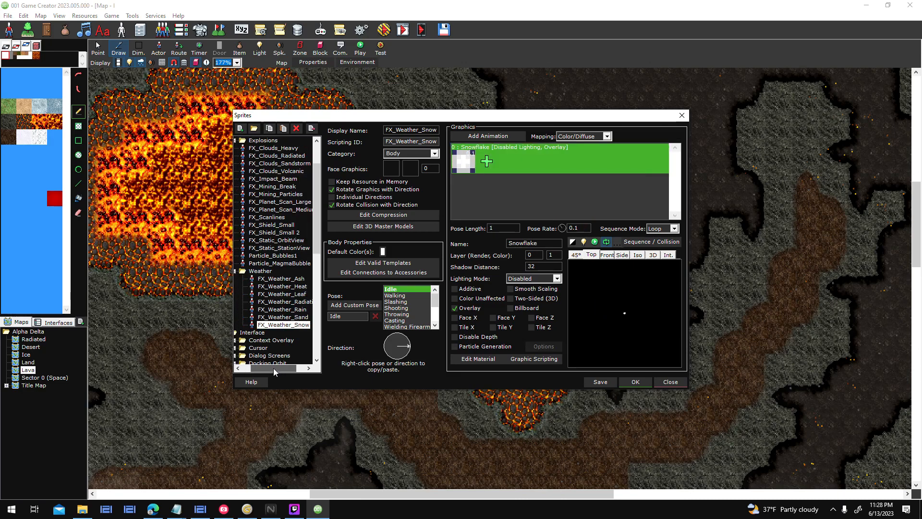
# - Open the particle generation options of the FX_Weather_Ash sprite's Raindrop animation and place them clear of the preview
pyautogui.click(294, 279)
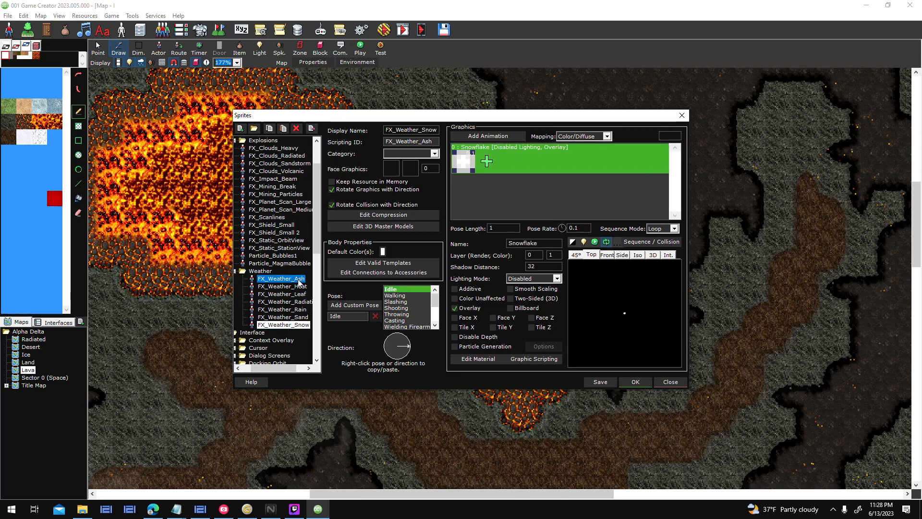
pyautogui.click(544, 346)
pyautogui.moveTo(516, 177); pyautogui.dragTo(382, 200)
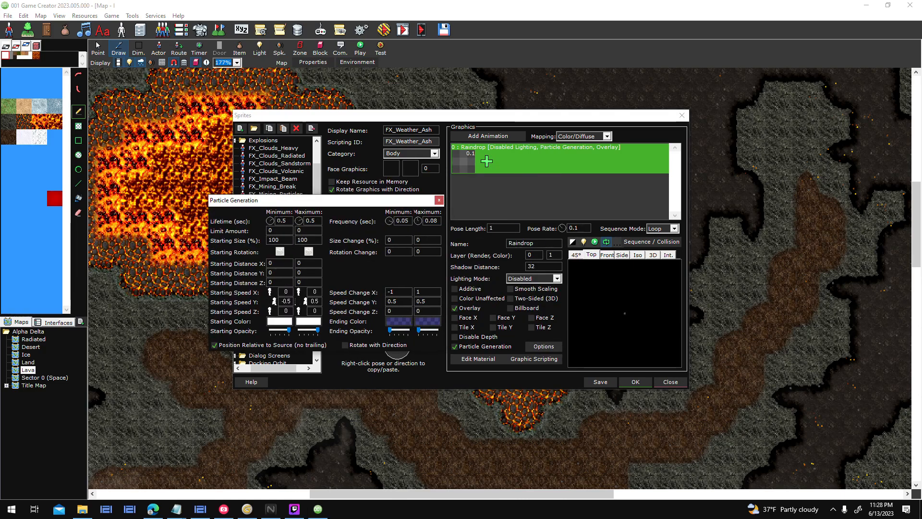
# - Try a pose rate of 0.5 for the ash sprite, set it back to 0.1, and close the particle options
pyautogui.moveTo(582, 231); pyautogui.dragTo(575, 235)
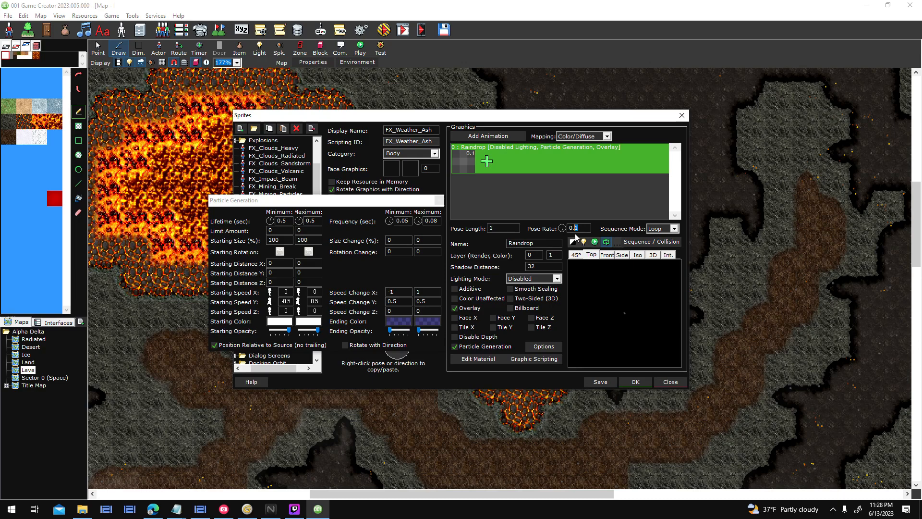
pyautogui.write('5')
pyautogui.moveTo(579, 230); pyautogui.dragTo(575, 234)
pyautogui.write('1')
pyautogui.click(438, 200)
# - Select the FX_Mining_Break sprite and try a pose rate of 0.1
pyautogui.scroll(2, 291, 203)
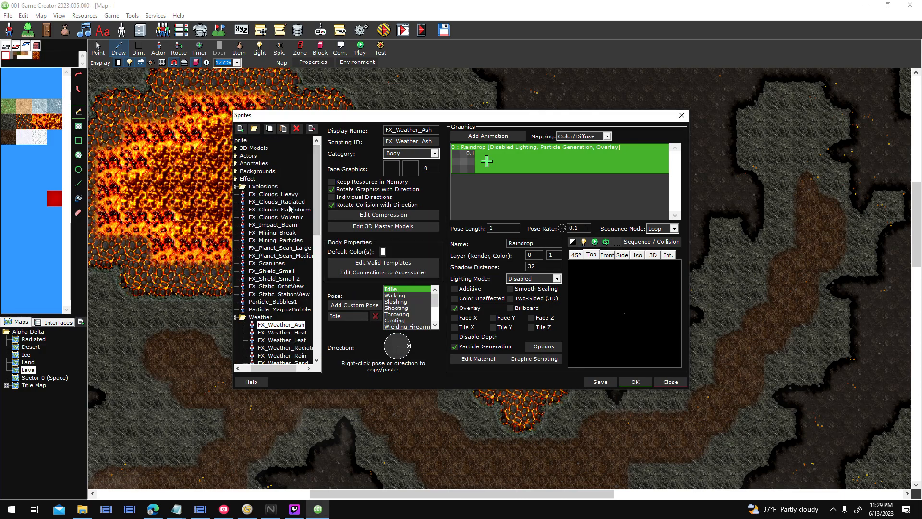
pyautogui.click(290, 233)
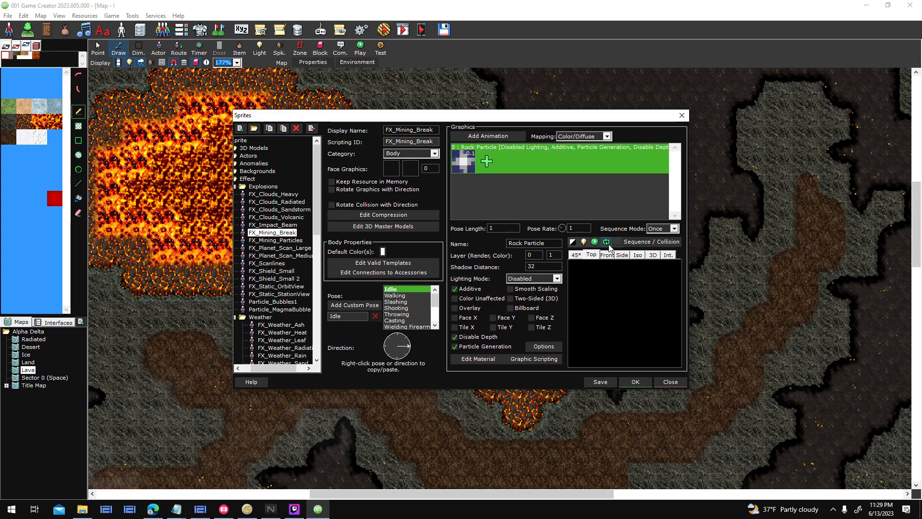
pyautogui.doubleClick(571, 228)
pyautogui.write('0.1')
# - Examine the Rock Particle animation's particle generation options, and select its frame to view the frame time
pyautogui.click(544, 346)
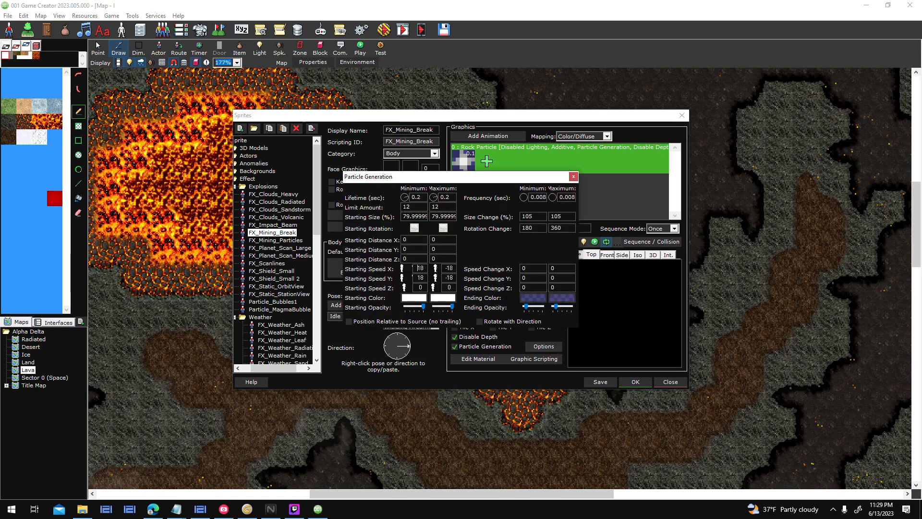
pyautogui.click(573, 176)
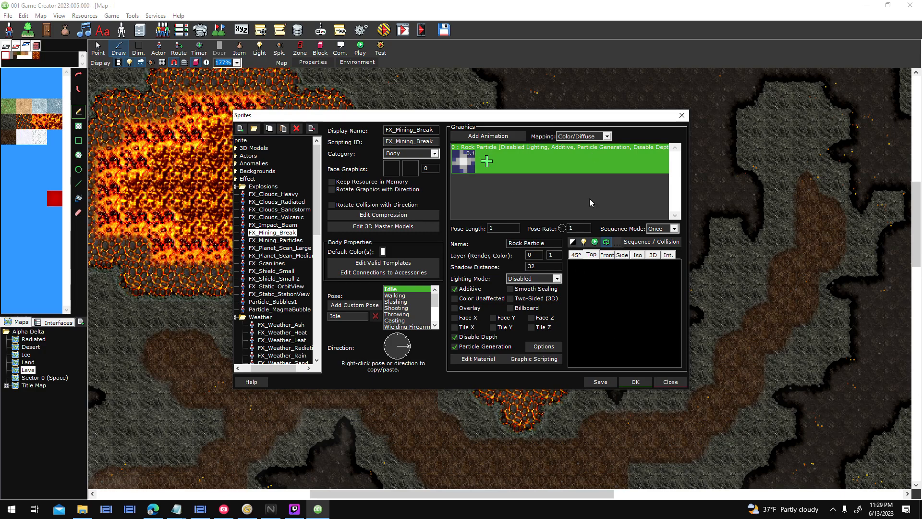
pyautogui.click(553, 348)
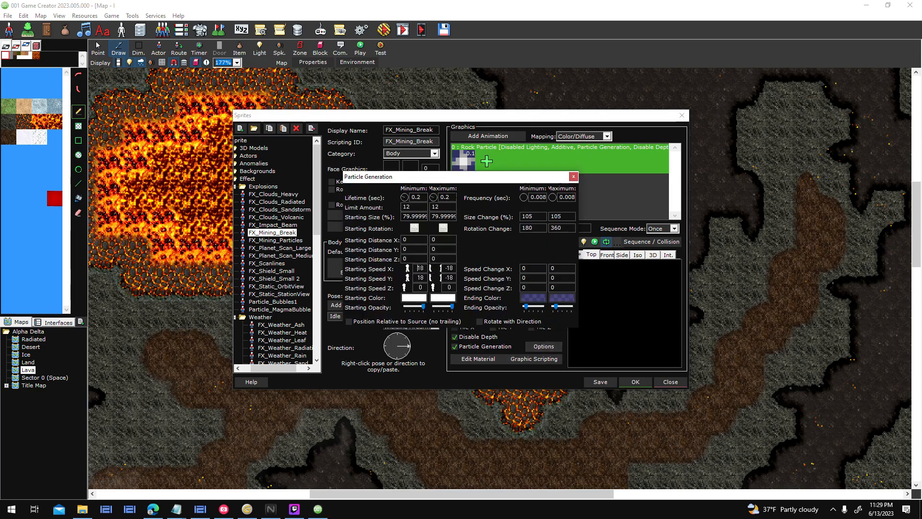
pyautogui.click(573, 176)
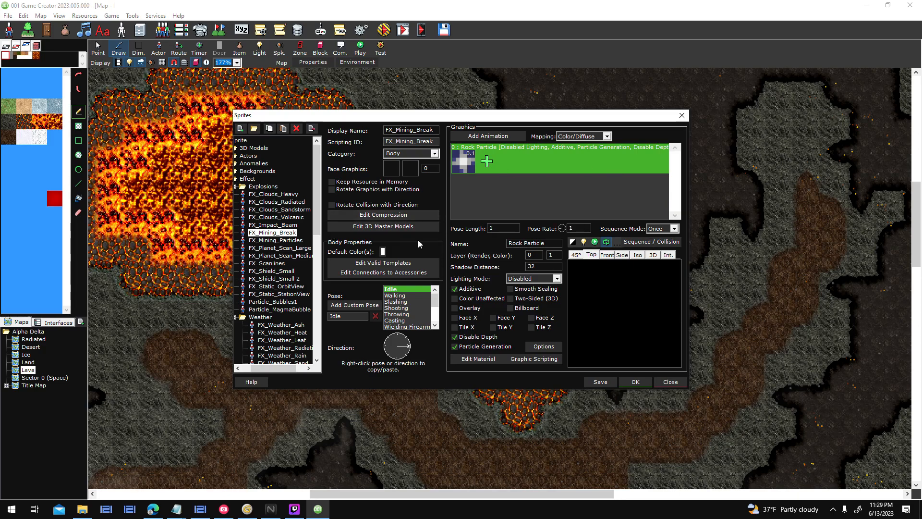
pyautogui.click(540, 347)
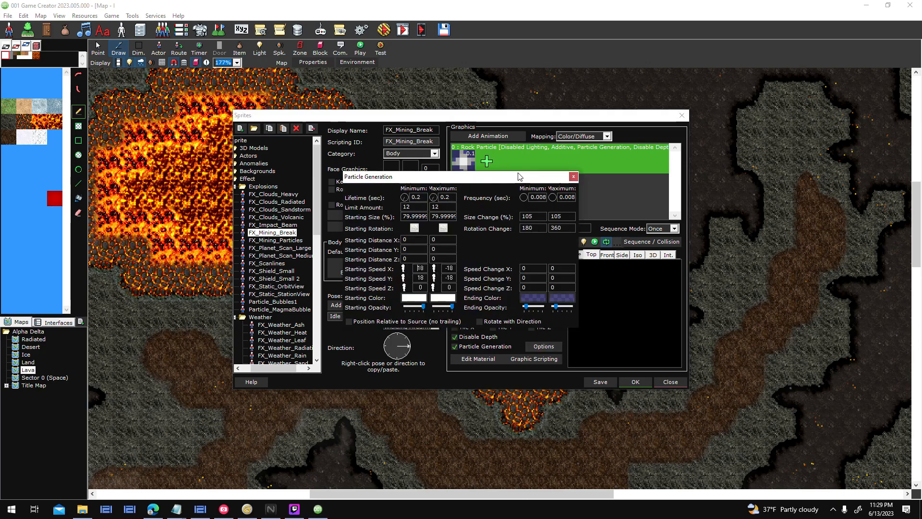
pyautogui.click(574, 177)
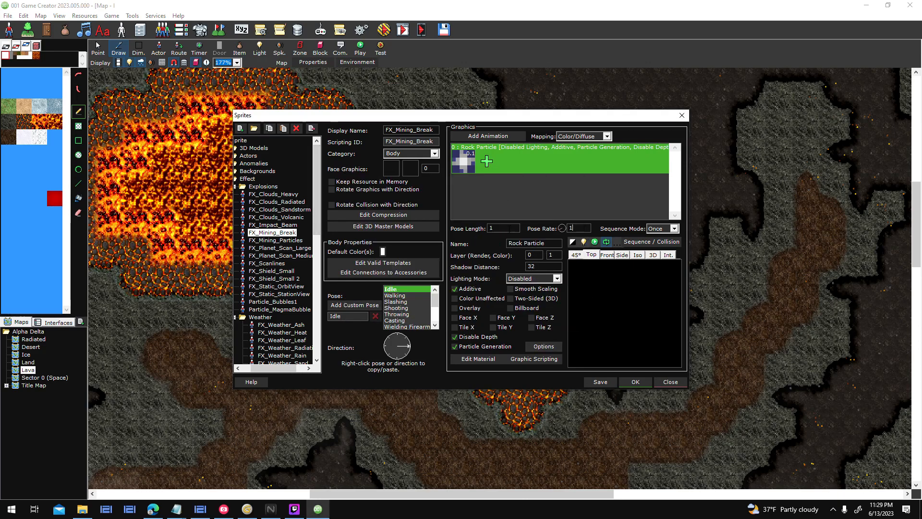
pyautogui.click(470, 162)
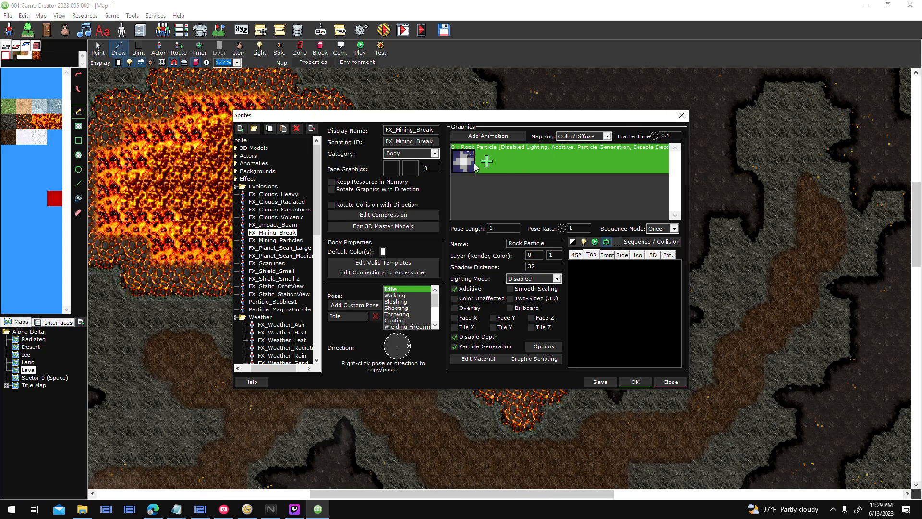
# - Try a frame time of 0.2 for the Clouds frames of FX_Clouds_Heavy and set it back to 0.1
pyautogui.click(274, 194)
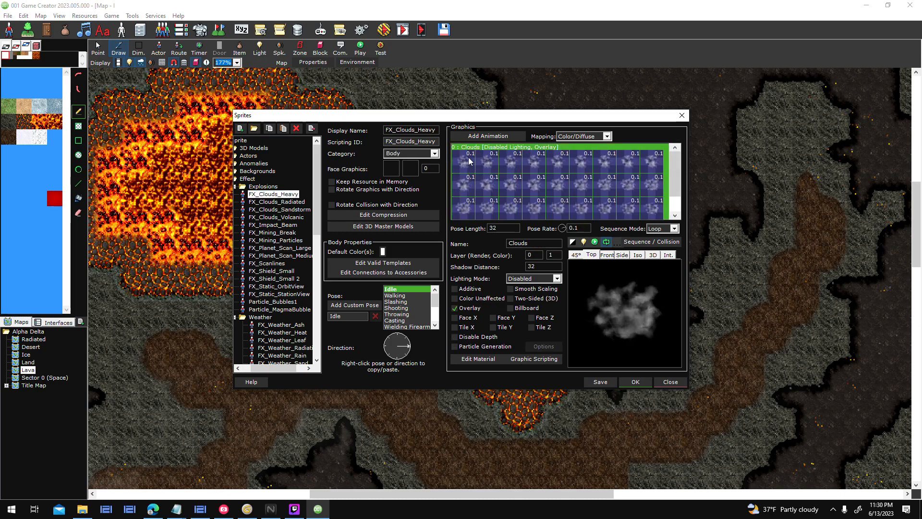
pyautogui.scroll(-1, 658, 164)
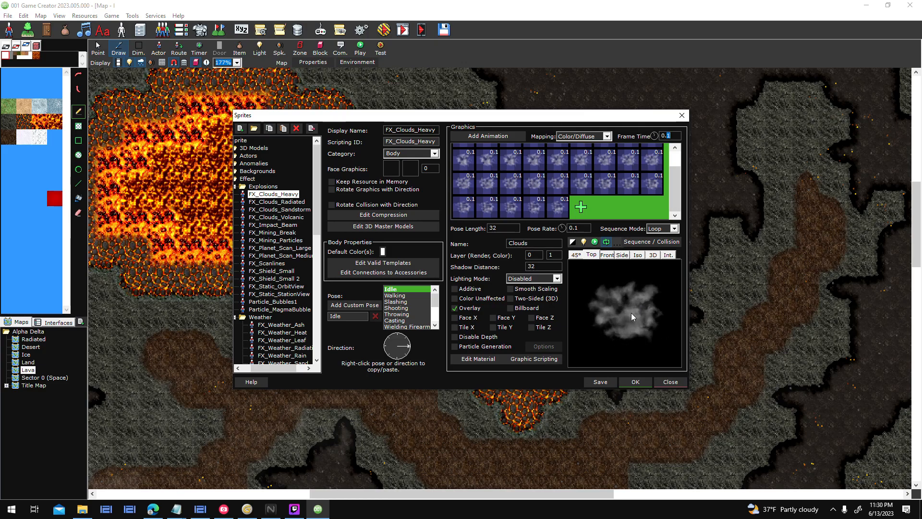
pyautogui.write('2')
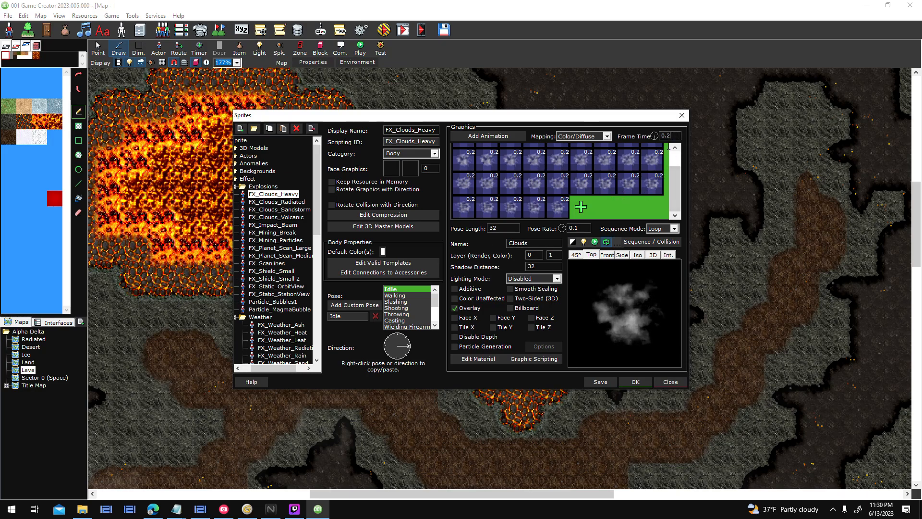
pyautogui.write('1')
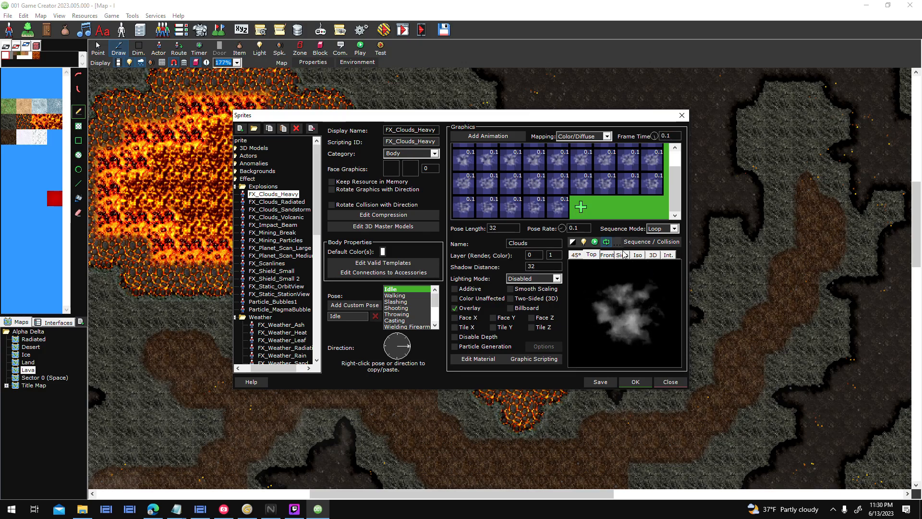
pyautogui.scroll(2, 682, 193)
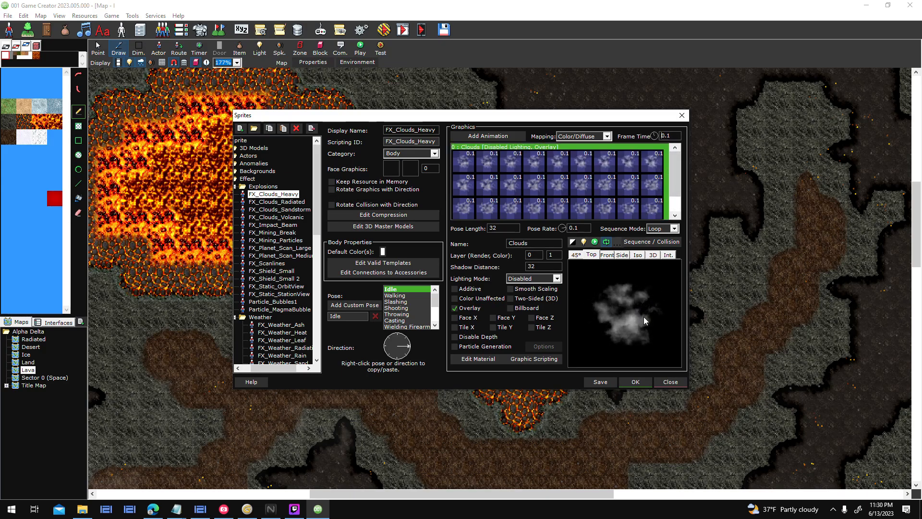
# - Switch to Genetica, examine the nodes of the Animated Cloud Overlay texture, and return to 001 Game Creator
pyautogui.click(247, 509)
pyautogui.moveTo(330, 226)
pyautogui.mouseDown()
pyautogui.moveTo(163, 70)
pyautogui.moveTo(149, 71)
pyautogui.mouseUp()
pyautogui.moveTo(309, 359); pyautogui.dragTo(278, 216)
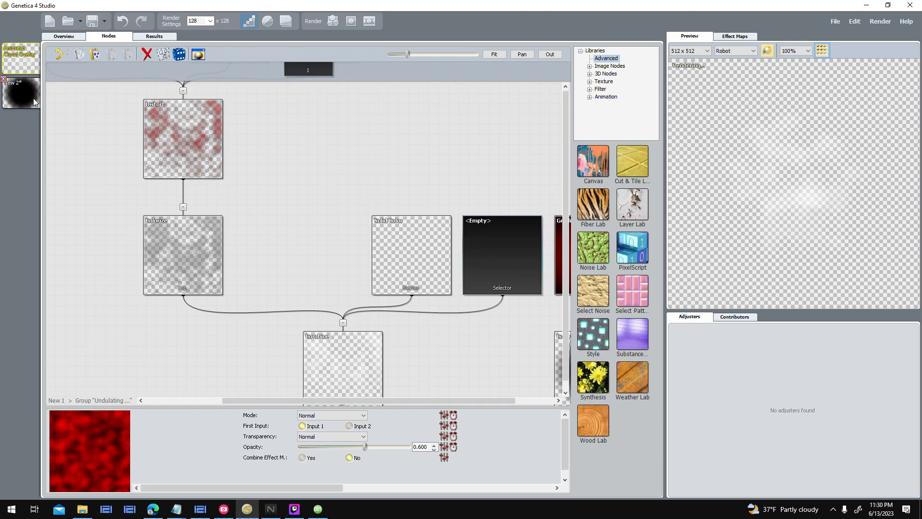
pyautogui.click(33, 98)
pyautogui.click(5, 49)
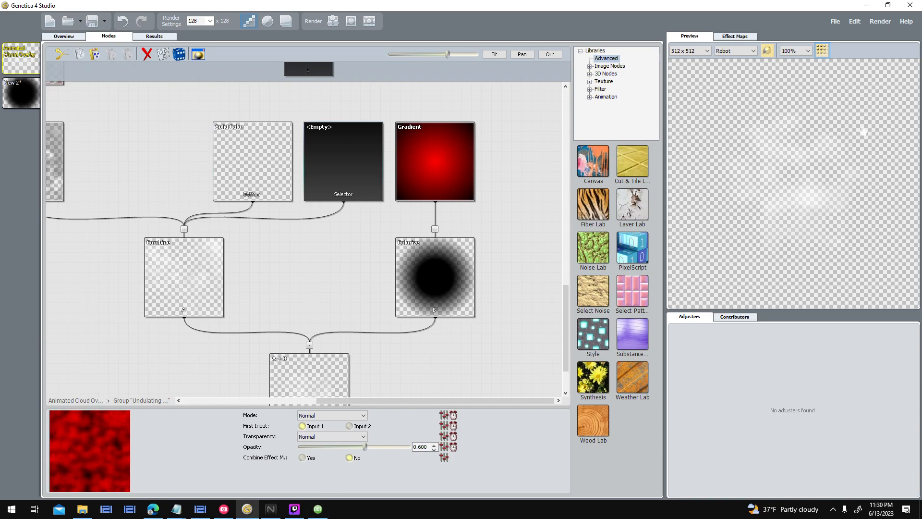
pyautogui.click(316, 509)
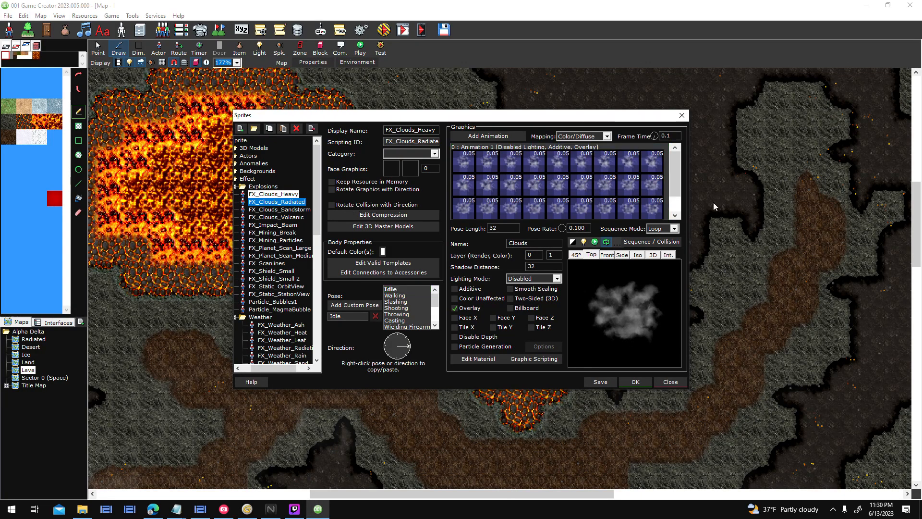
# - Examine the node color of Animation 1 in the FX_Clouds_Radiated sequence, and close the sequence editor
pyautogui.click(639, 244)
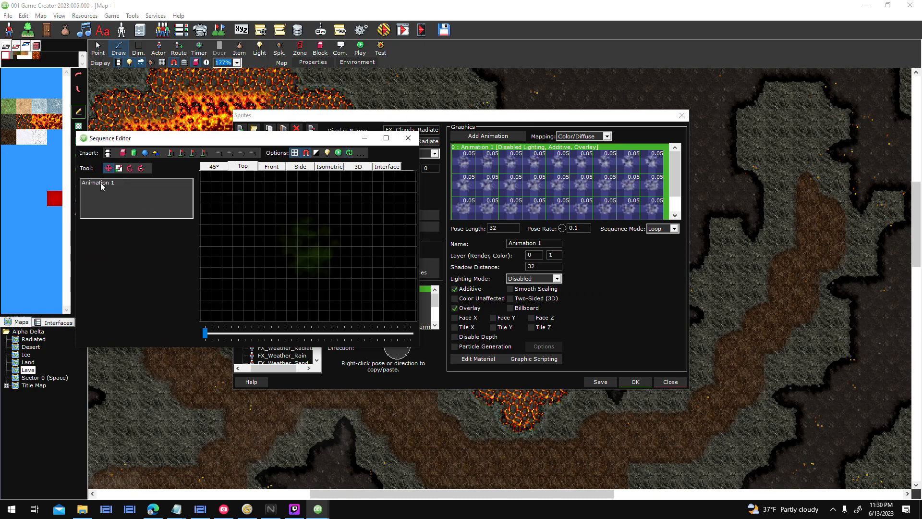
pyautogui.click(102, 184)
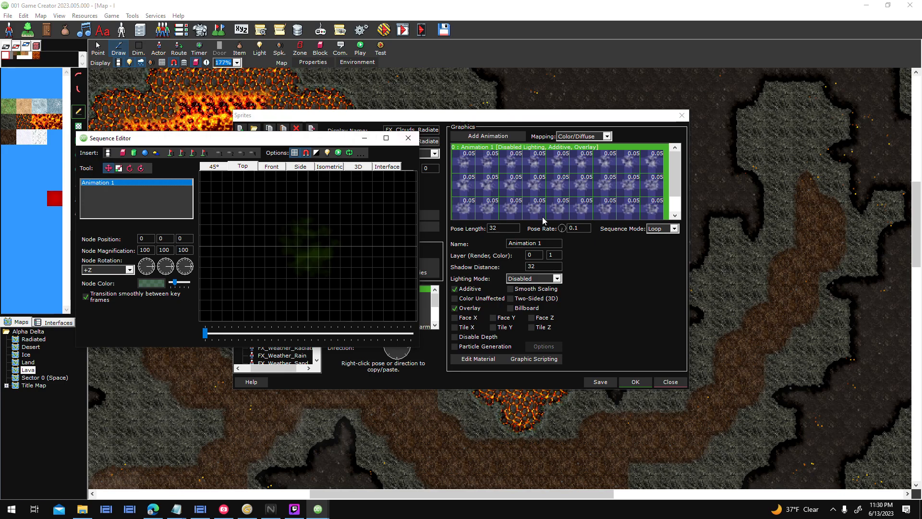
pyautogui.click(152, 283)
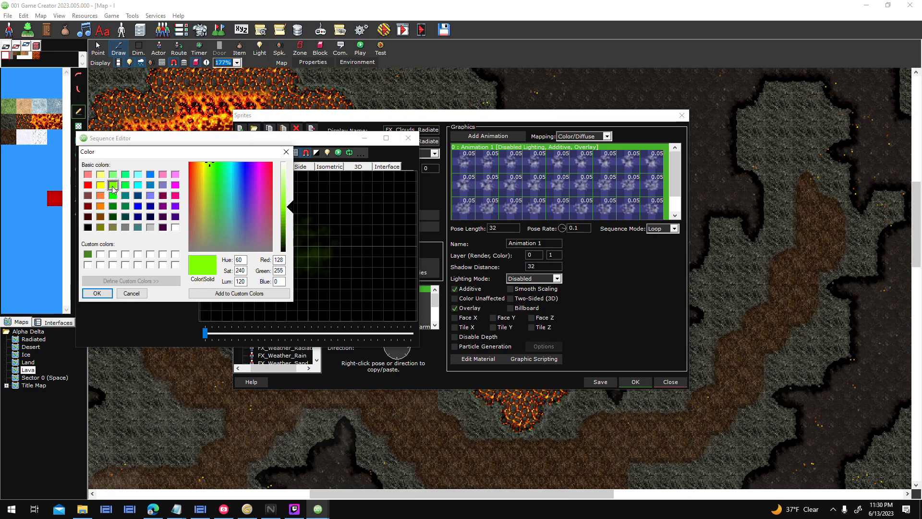
pyautogui.click(98, 294)
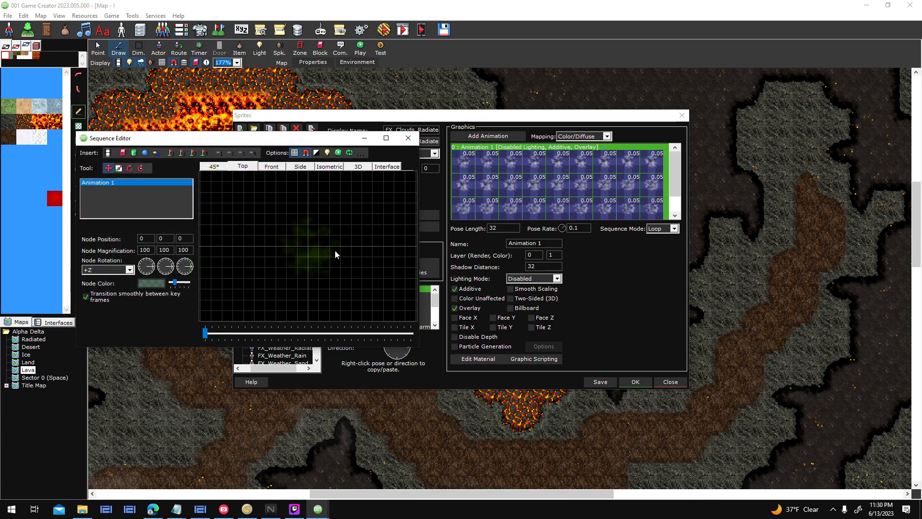
pyautogui.click(407, 137)
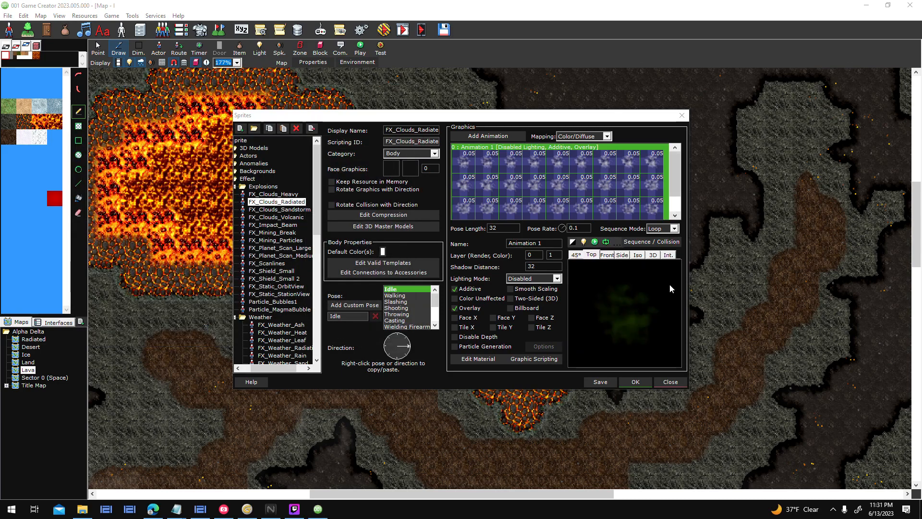
# - Try the radiated clouds without Additive on a white preview background, and restore Additive and the black background
pyautogui.click(573, 242)
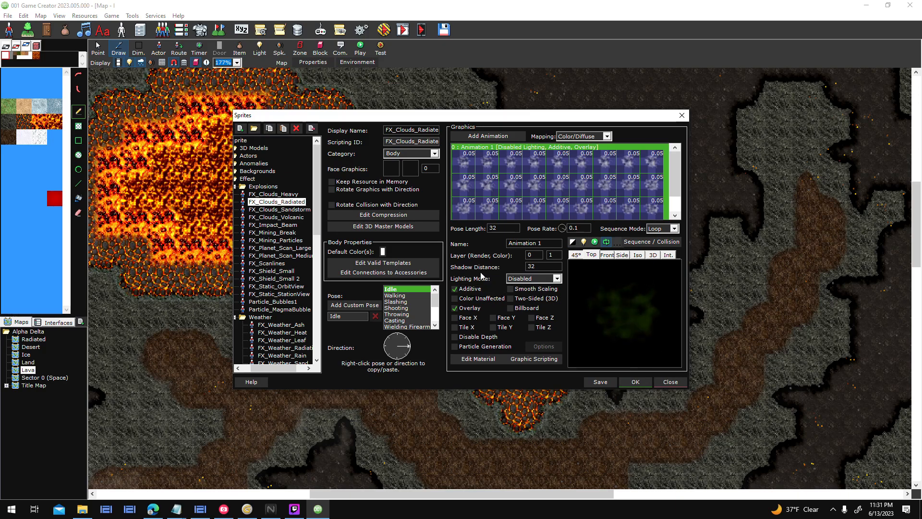
pyautogui.click(573, 242)
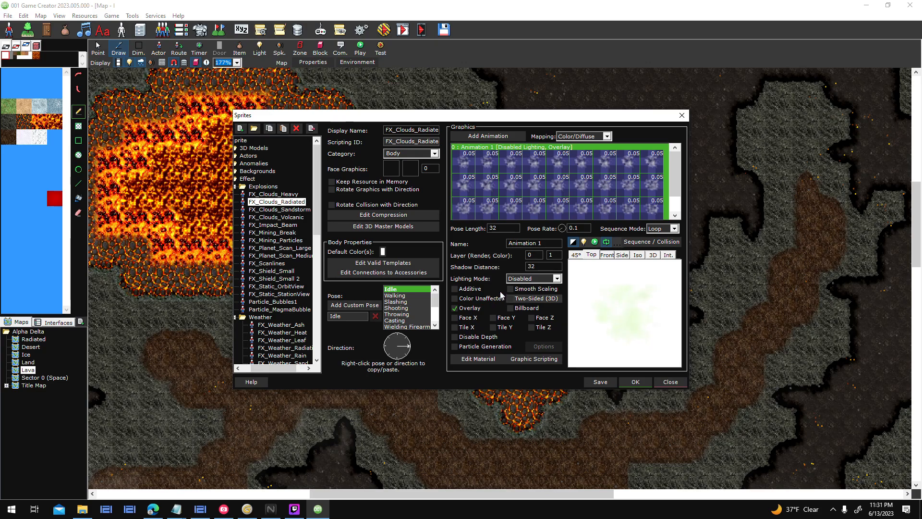
pyautogui.click(479, 293)
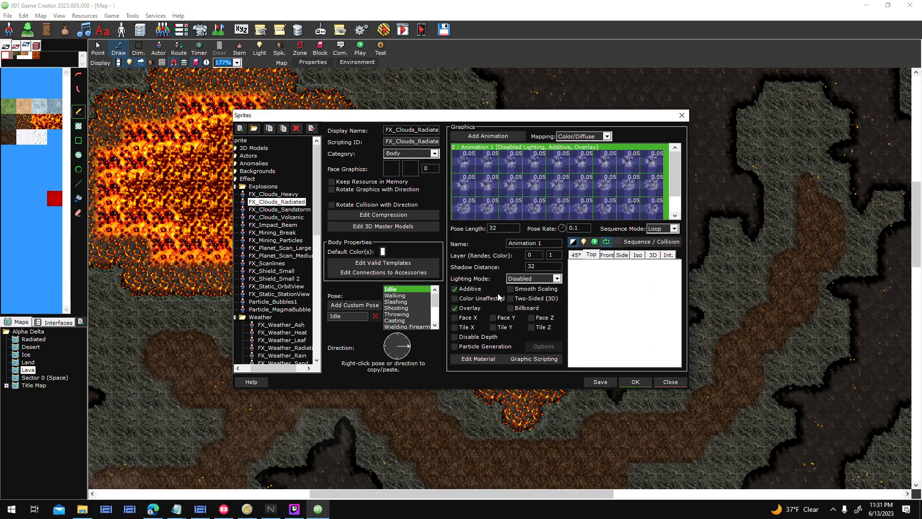
pyautogui.click(573, 243)
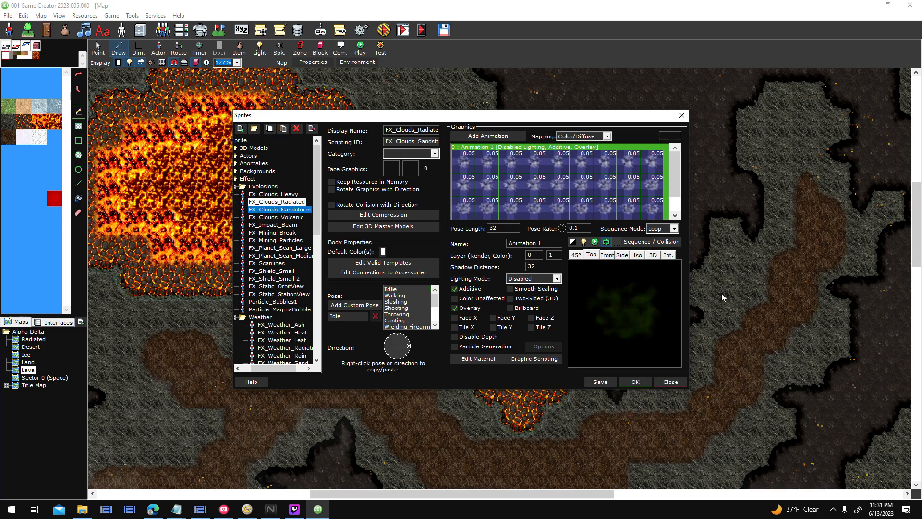
# - View the node color of Animation 1 in the FX_Clouds_Sandstorm sequence, and close the sequence editor
pyautogui.click(619, 317)
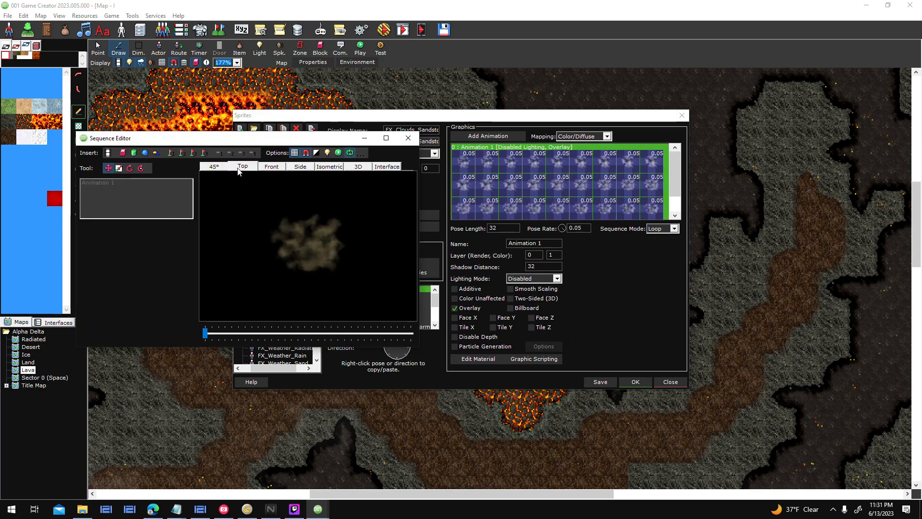
pyautogui.click(124, 182)
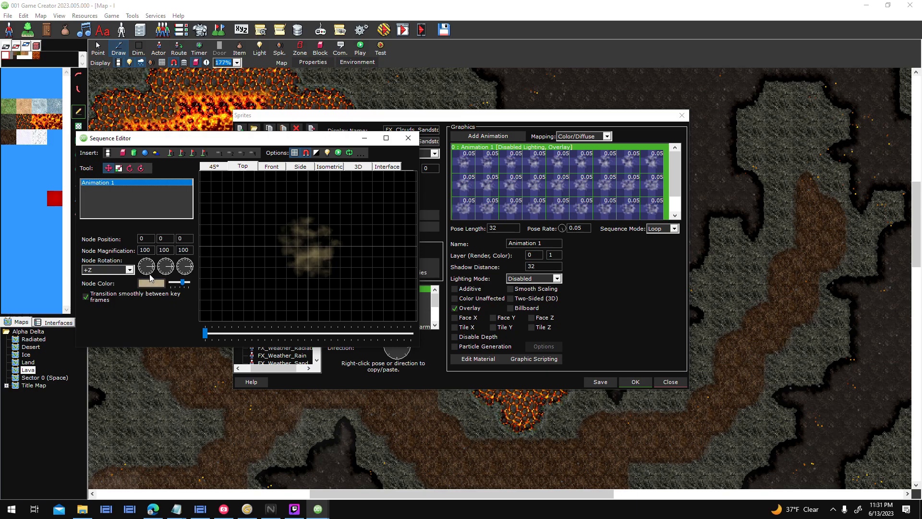
pyautogui.click(408, 138)
# - Play the Clouds sequence of FX_Clouds_Volcanic with its particle generation options open beside the preview
pyautogui.click(287, 218)
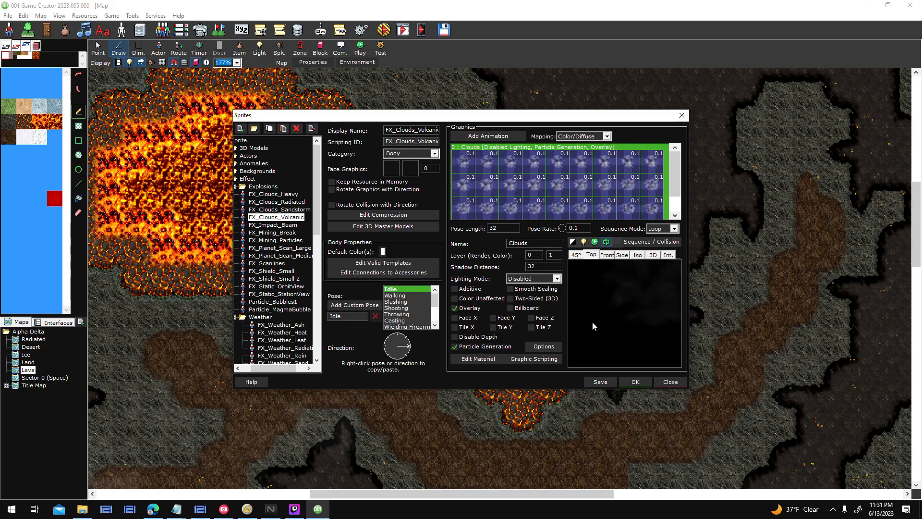
pyautogui.doubleClick(600, 306)
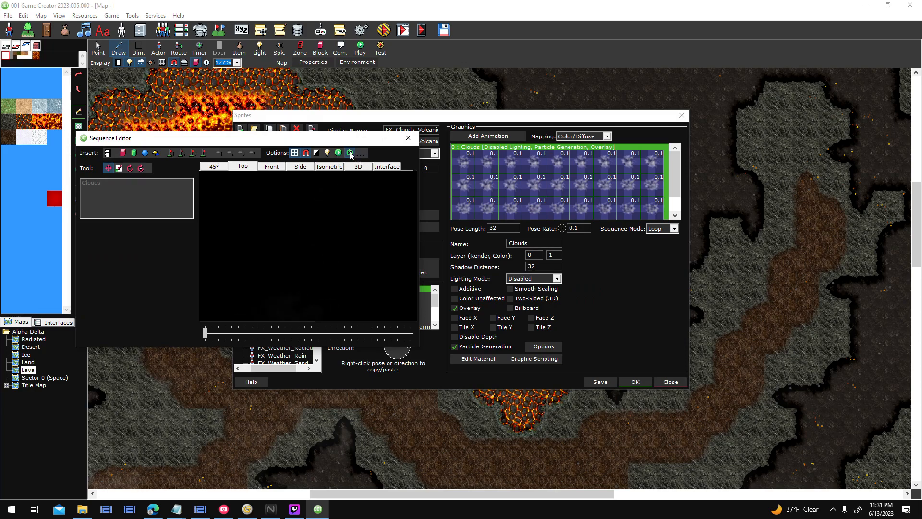
pyautogui.click(99, 183)
pyautogui.click(545, 347)
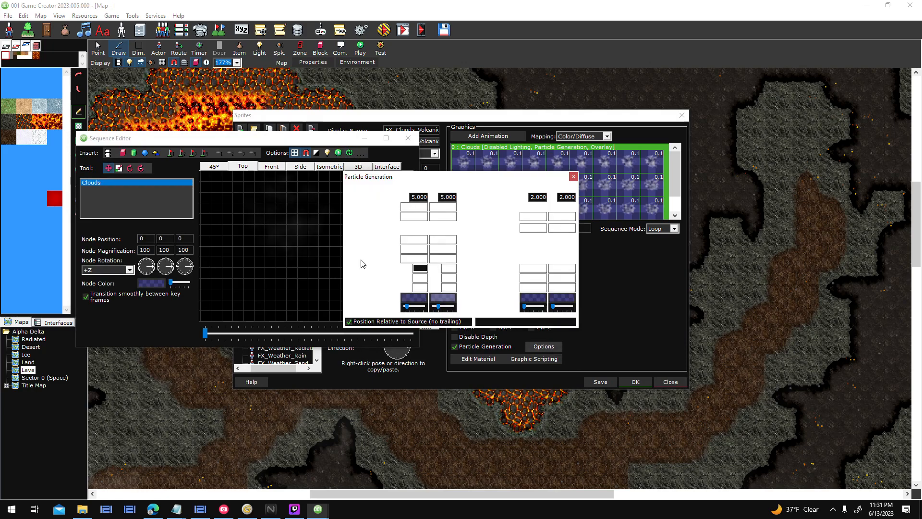
pyautogui.moveTo(432, 182); pyautogui.dragTo(157, 202)
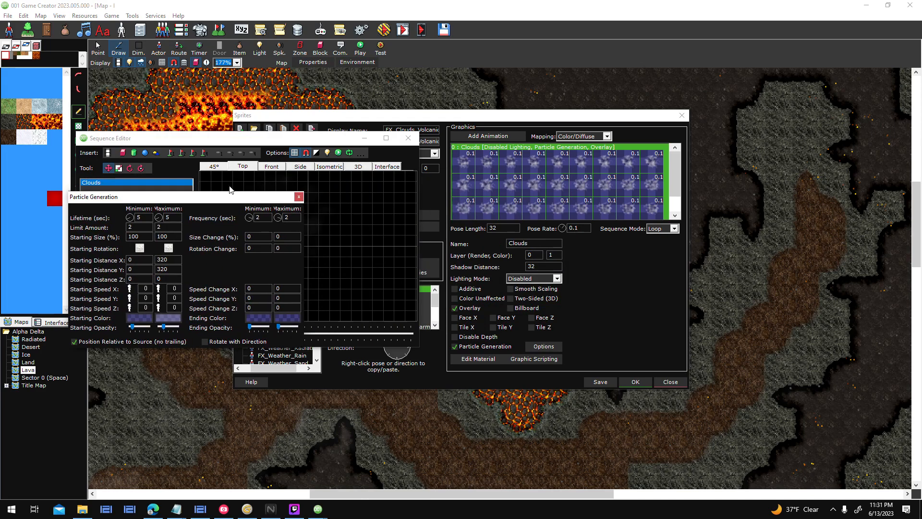
pyautogui.moveTo(486, 185); pyautogui.dragTo(531, 171)
pyautogui.click(351, 156)
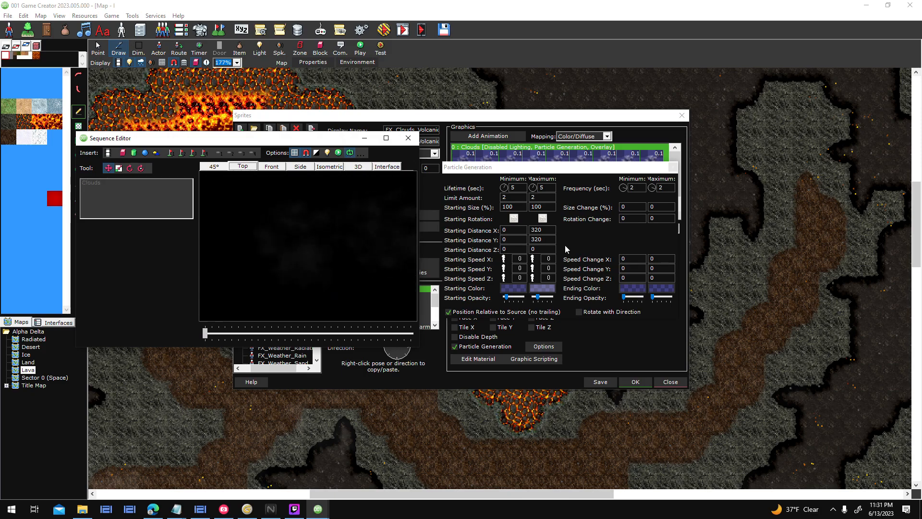
# - Examine the volcanic clouds' starting distance and limit amount, and close the particle options and the sequence editor
pyautogui.click(532, 230)
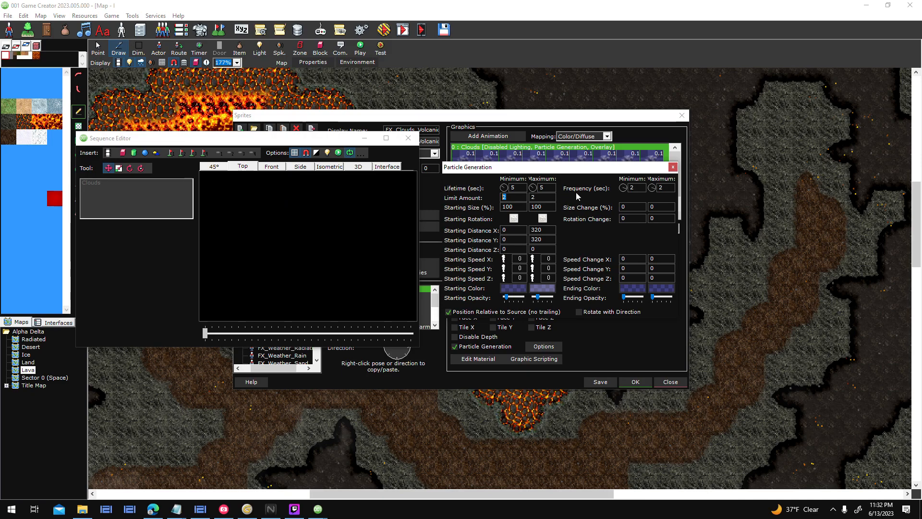
pyautogui.click(673, 167)
pyautogui.click(408, 138)
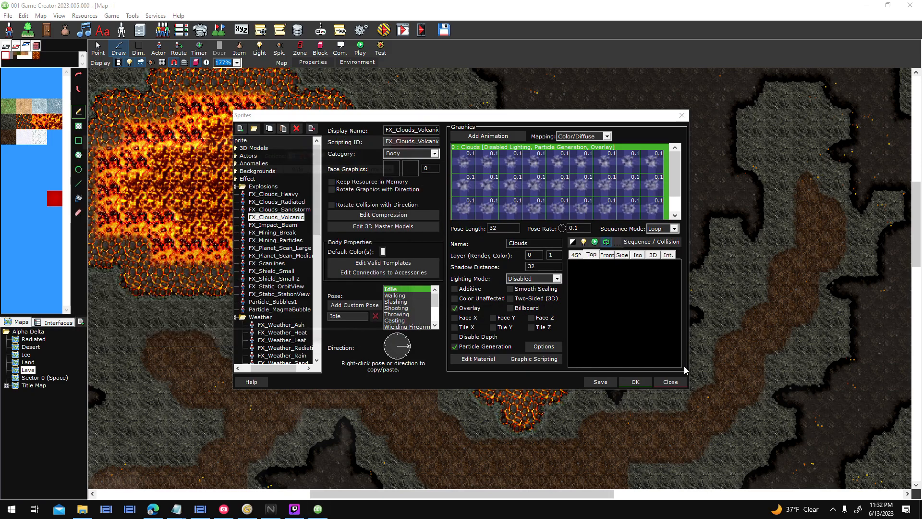
# - Accept the sprite settings and review the ash and cloud sprites in the Lava map's environment settings
pyautogui.click(639, 382)
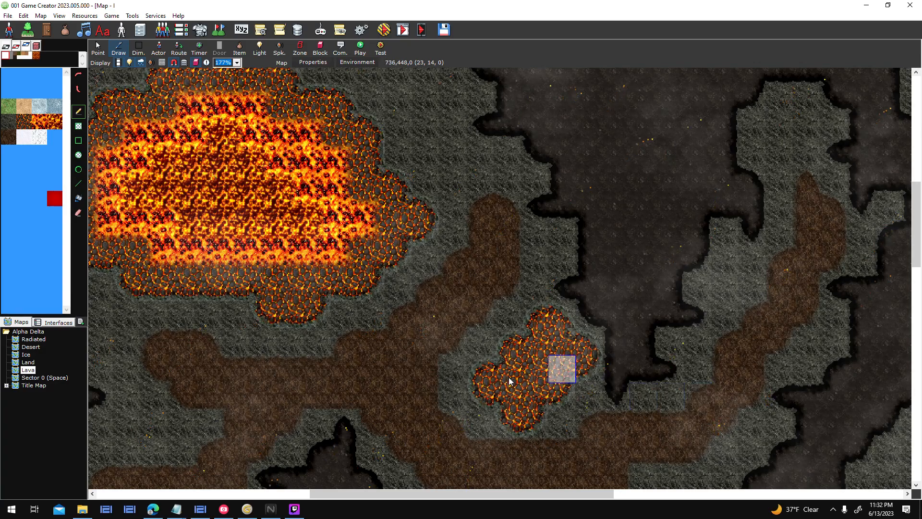
pyautogui.moveTo(504, 367); pyautogui.dragTo(583, 236, button='middle')
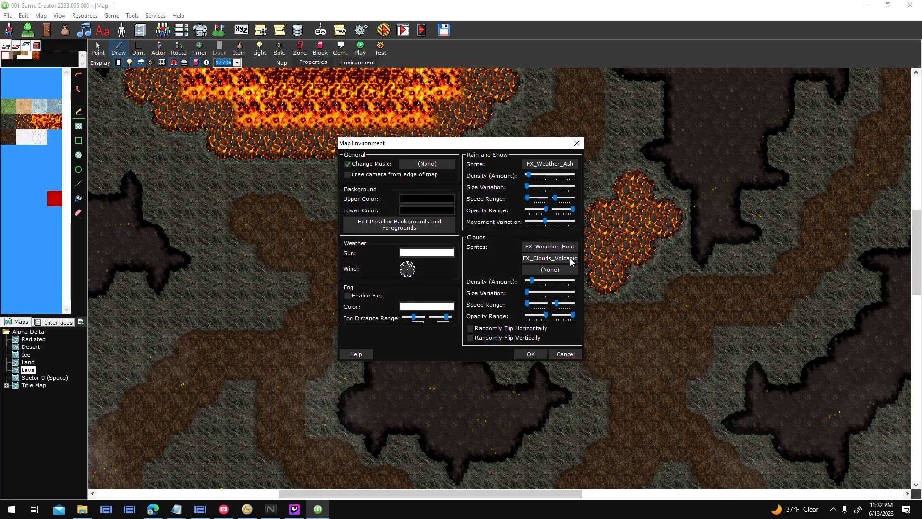
pyautogui.click(528, 354)
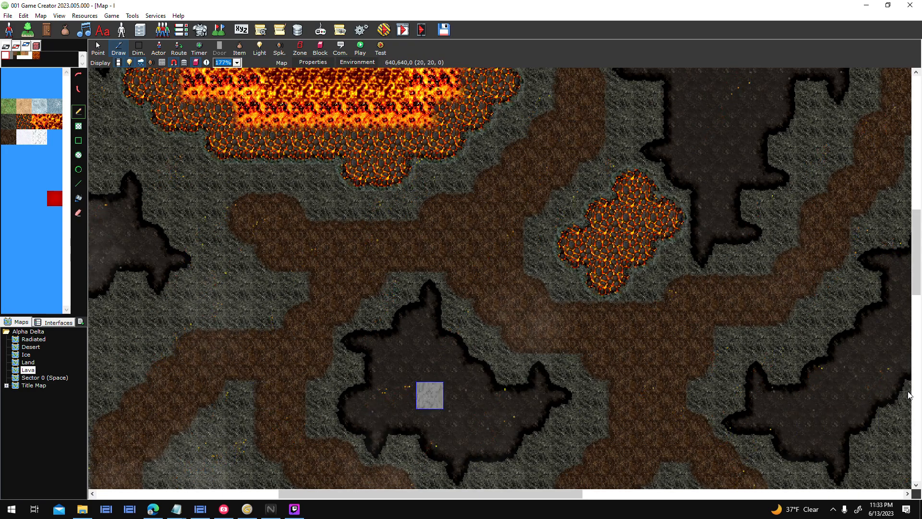
# - Open the Land map, saving the current map first, and change the layer display to show all layers
pyautogui.doubleClick(27, 363)
pyautogui.click(443, 289)
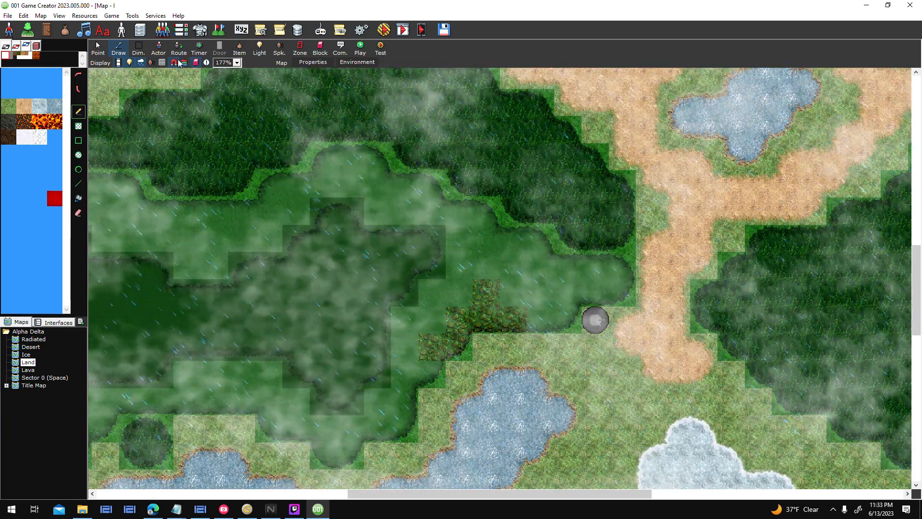
pyautogui.click(184, 64)
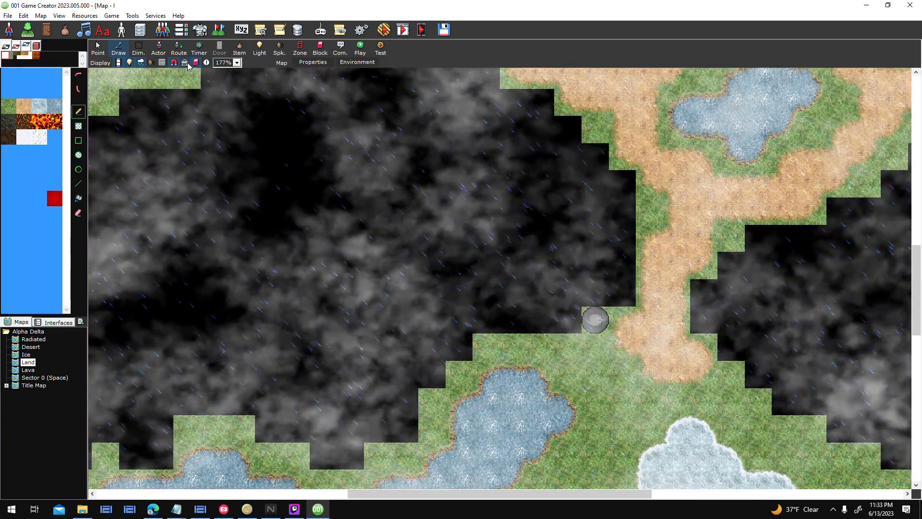
pyautogui.click(188, 63)
# - Examine the rain and clouds across the Land map and in its environment settings, and accept the settings
pyautogui.moveTo(756, 195); pyautogui.dragTo(640, 297, button='middle')
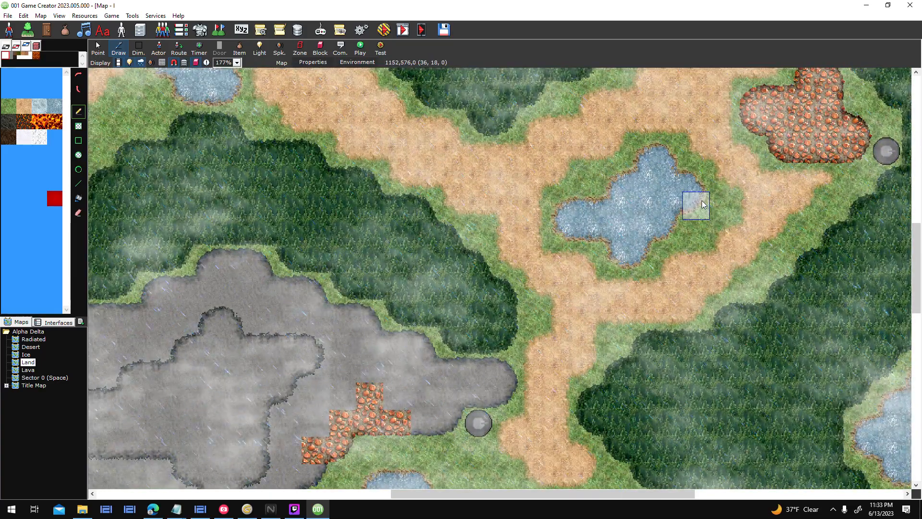
pyautogui.moveTo(505, 198); pyautogui.dragTo(660, 301, button='middle')
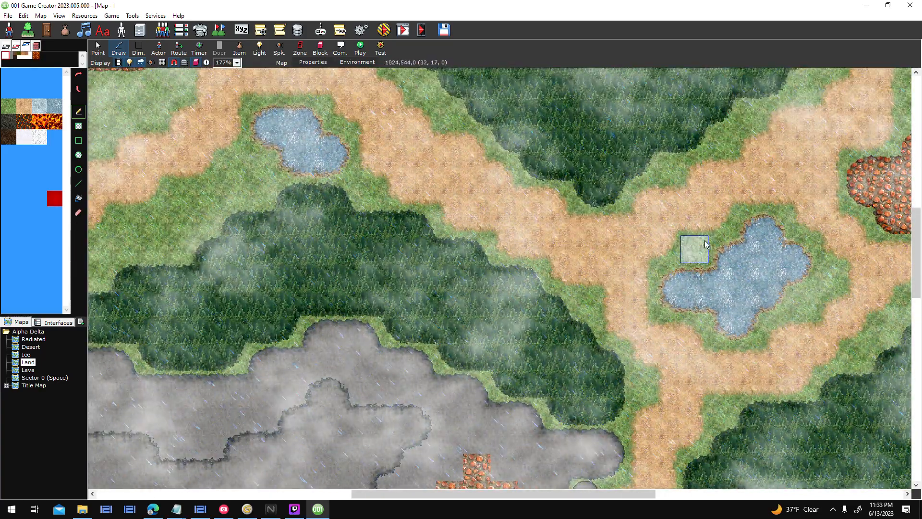
pyautogui.scroll(-4, 705, 244)
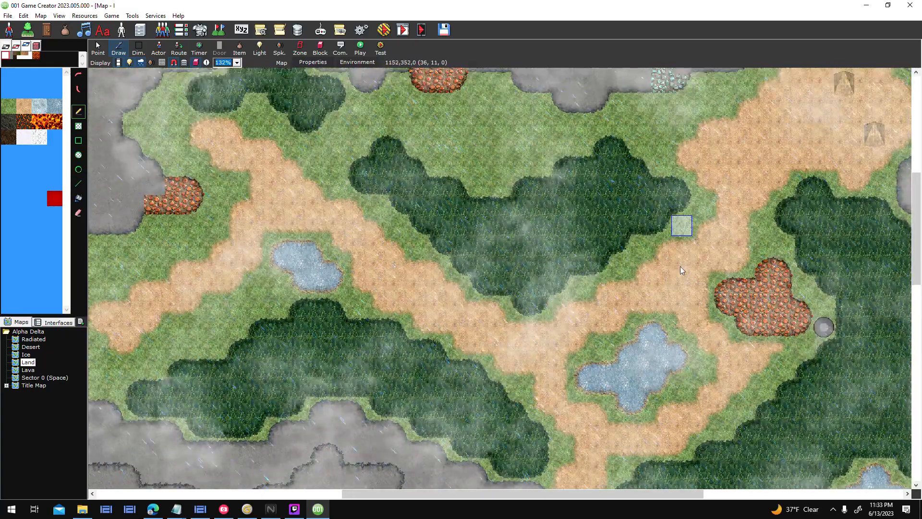
pyautogui.moveTo(680, 267); pyautogui.dragTo(685, 274, button='middle')
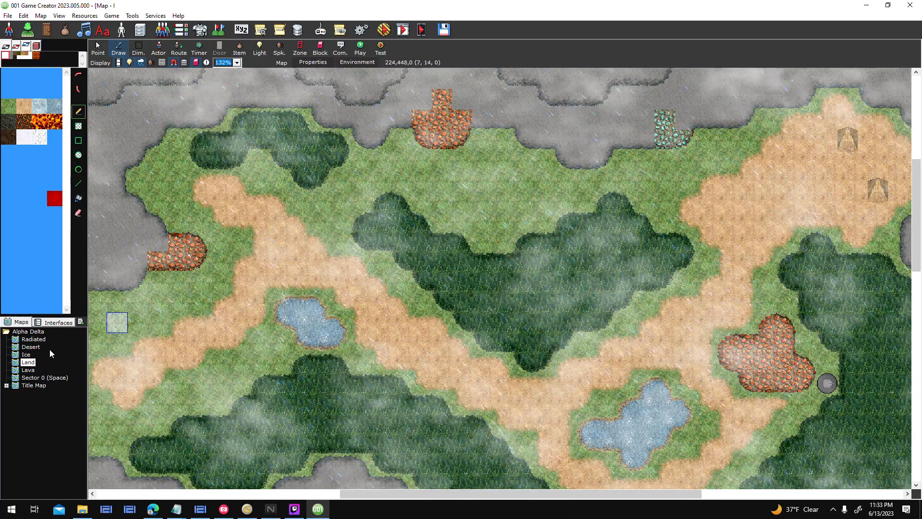
pyautogui.moveTo(448, 291); pyautogui.dragTo(442, 264, button='middle')
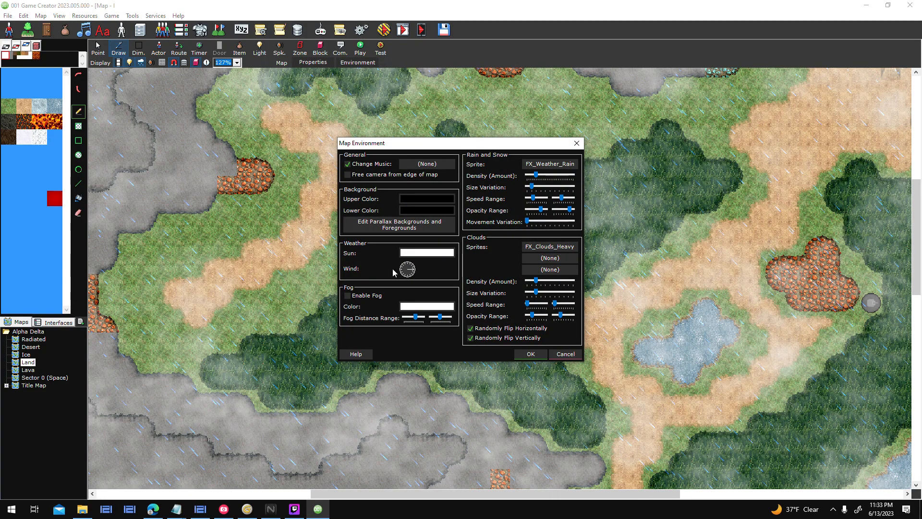
pyautogui.click(537, 359)
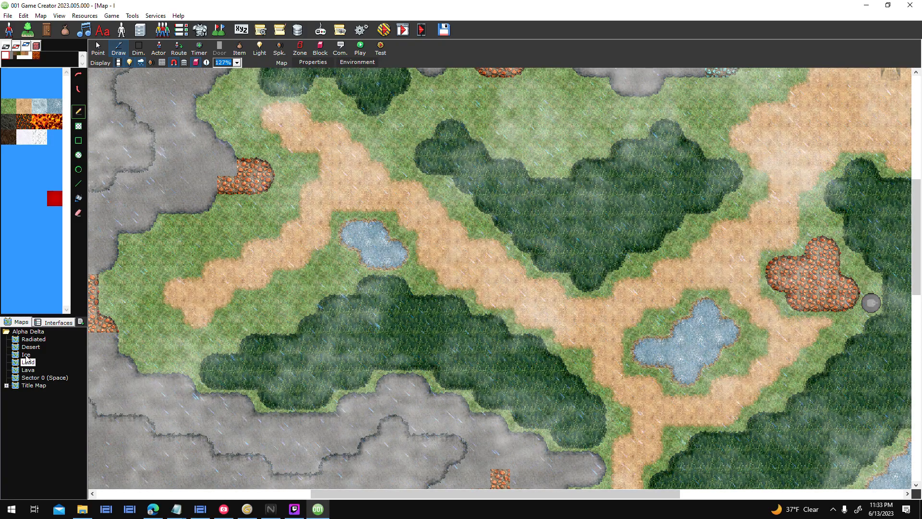
# - Open the Ice map, saving the Land map first, and review the snow and cloud environment settings
pyautogui.click(30, 356)
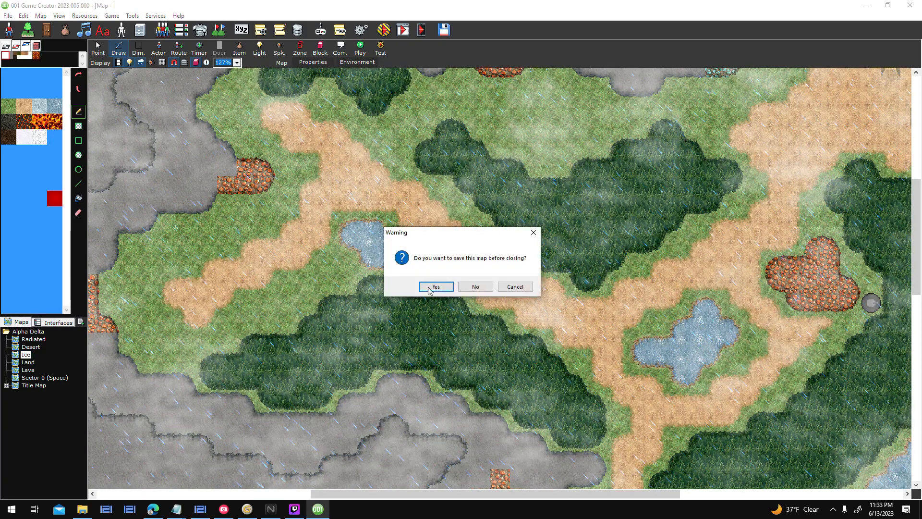
pyautogui.scroll(3, 498, 144)
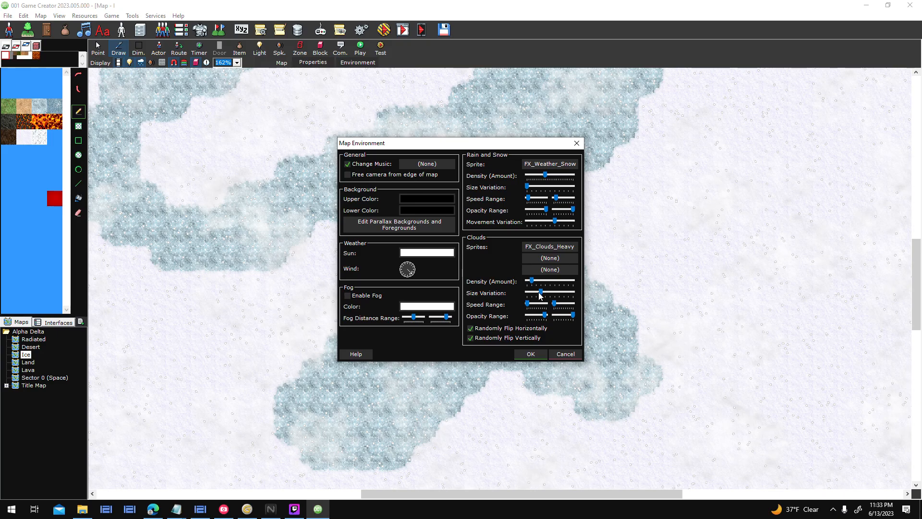
pyautogui.click(530, 354)
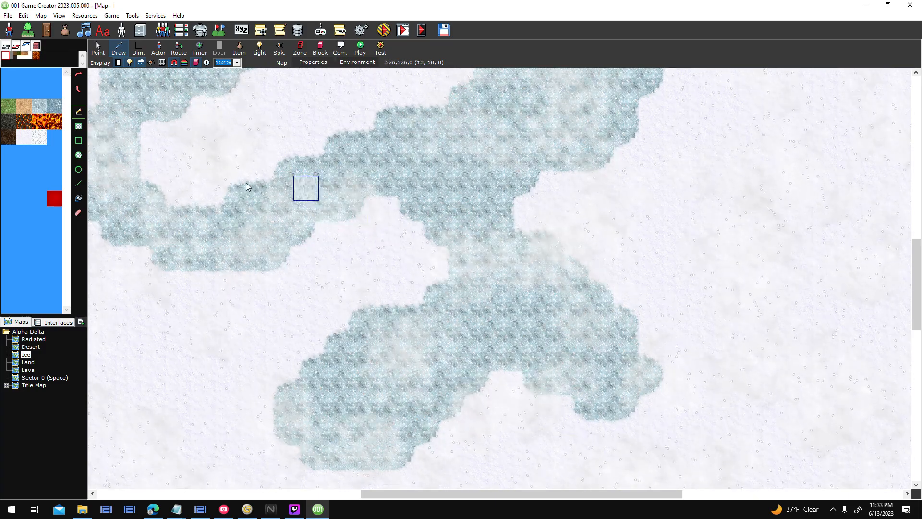
# - Examine the snow and clouds across the Ice map and in its environment settings, and accept the settings
pyautogui.scroll(1, 631, 247)
pyautogui.moveTo(632, 247)
pyautogui.mouseDown(button='middle')
pyautogui.moveTo(800, 304)
pyautogui.moveTo(661, 420)
pyautogui.moveTo(533, 313)
pyautogui.moveTo(696, 325)
pyautogui.moveTo(813, 274)
pyautogui.moveTo(738, 348)
pyautogui.moveTo(626, 254)
pyautogui.mouseUp(button='middle')
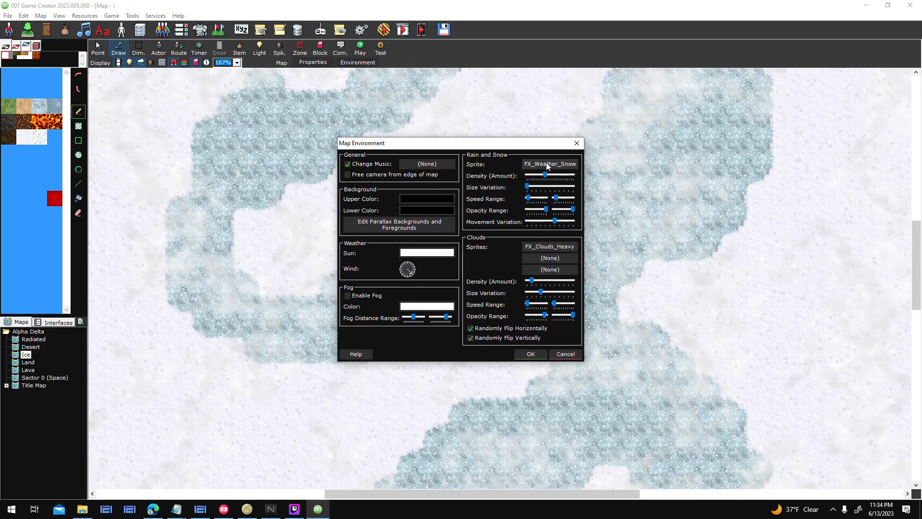
pyautogui.click(531, 354)
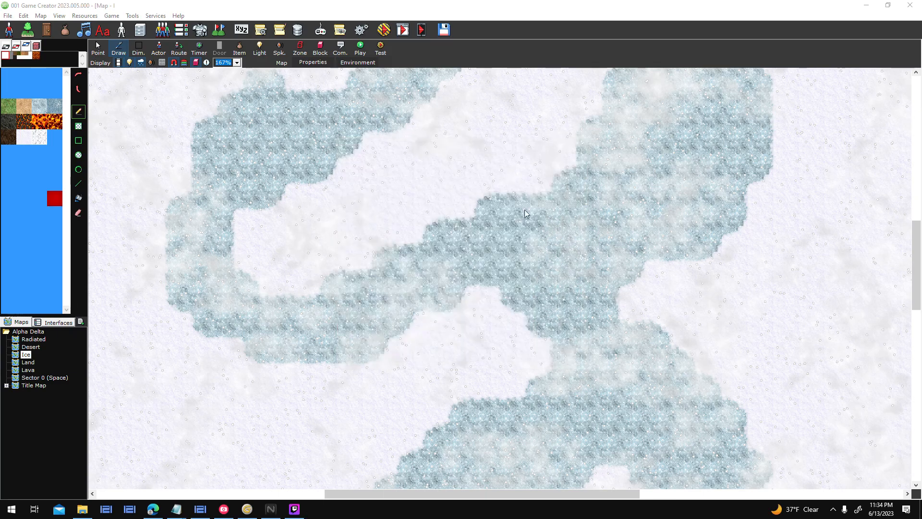
pyautogui.moveTo(468, 185); pyautogui.dragTo(457, 202, button='middle')
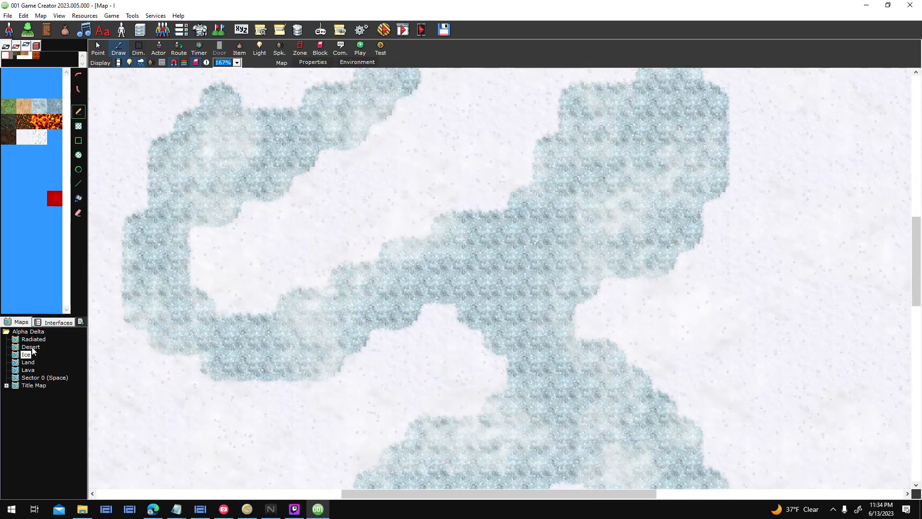
# - Open the Desert map, saving the Ice map first, and look over the blowing sand across the terrain
pyautogui.click(432, 285)
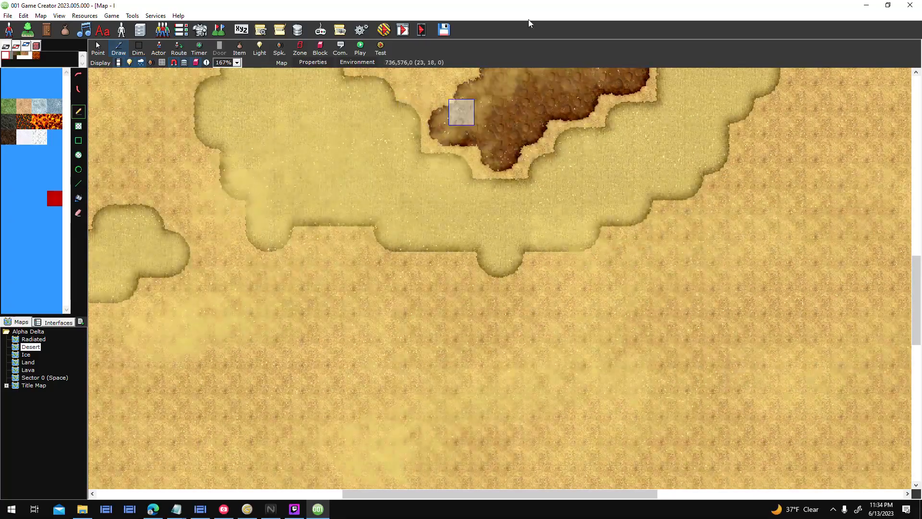
pyautogui.moveTo(513, 139); pyautogui.dragTo(722, 268, button='middle')
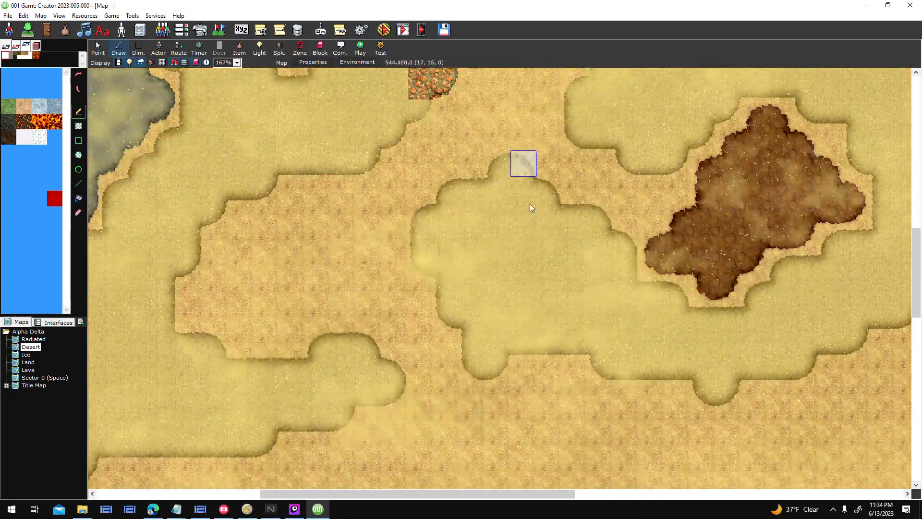
pyautogui.moveTo(523, 141); pyautogui.dragTo(441, 291, button='middle')
pyautogui.moveTo(508, 192); pyautogui.dragTo(486, 362, button='middle')
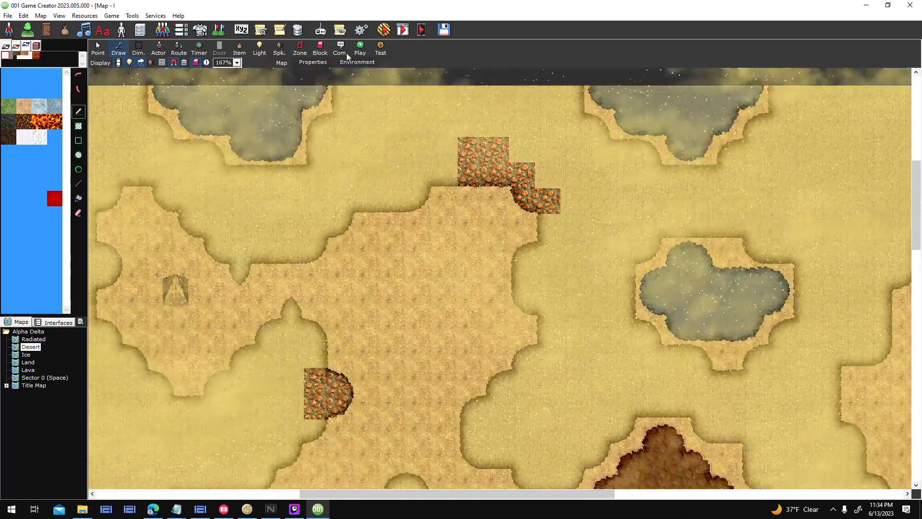
# - Review the sand weather and sandstorm cloud sprites in the Desert map's environment settings, accept them, and examine the effect on the map
pyautogui.hotkey('ctrl', 'e')
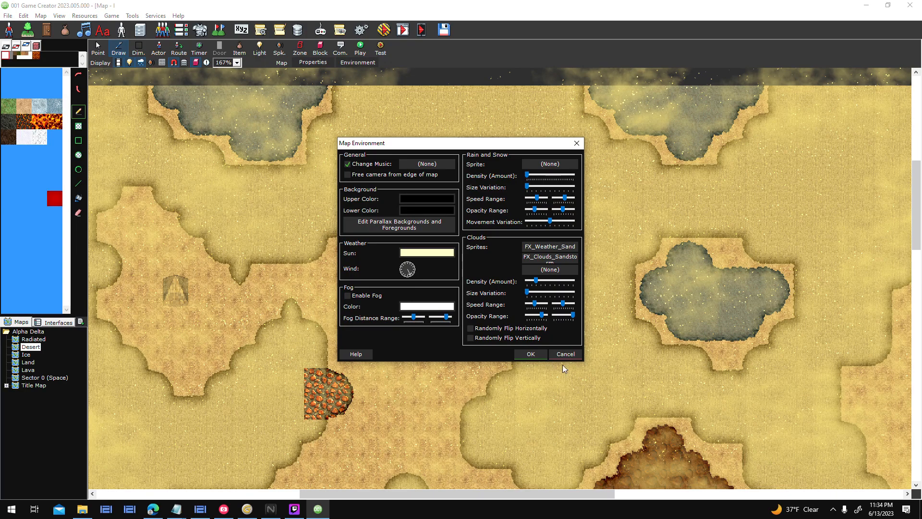
pyautogui.click(531, 354)
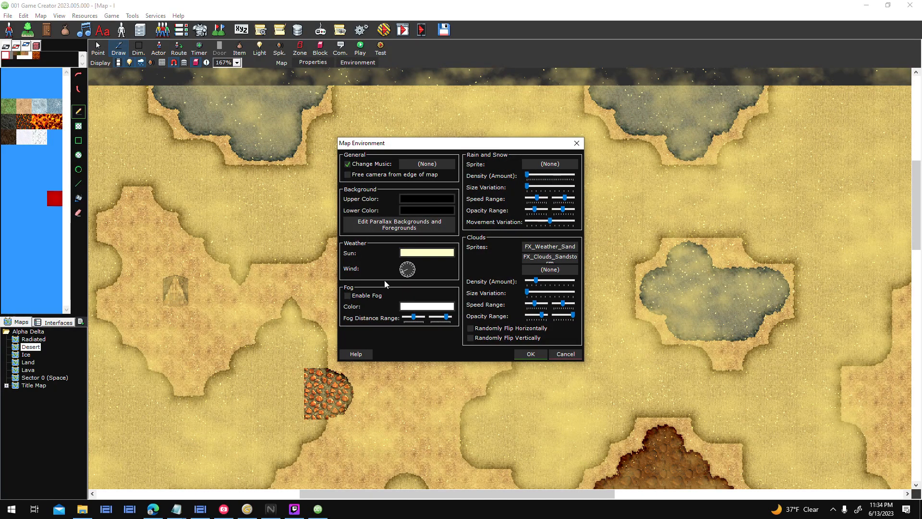
pyautogui.click(533, 353)
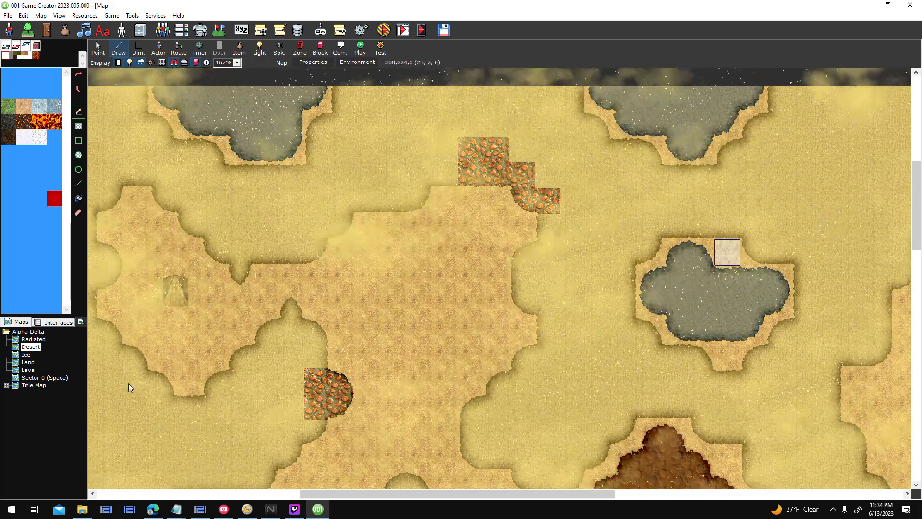
pyautogui.moveTo(347, 422); pyautogui.dragTo(150, 176, button='middle')
pyautogui.moveTo(290, 280); pyautogui.dragTo(500, 316, button='middle')
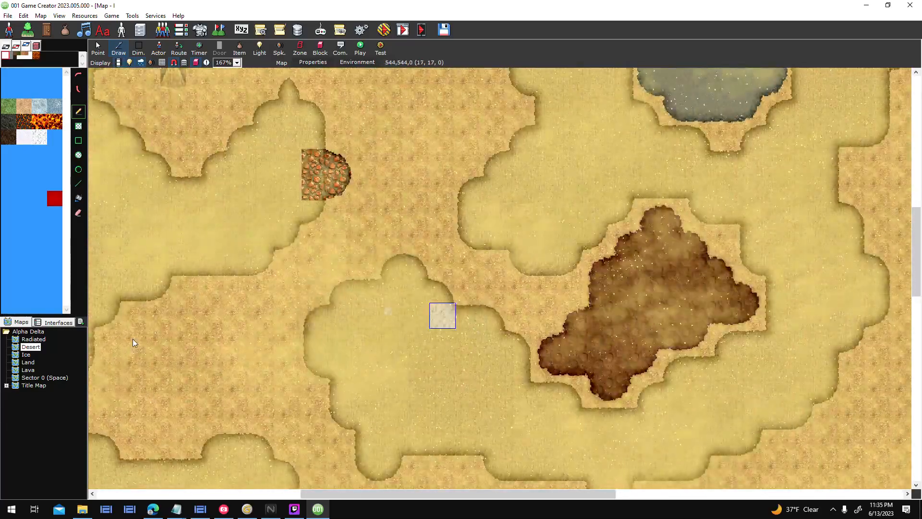
# - Open the Radiated map, saving the Desert map first, and look over the radiation clouds across the terrain
pyautogui.doubleClick(37, 340)
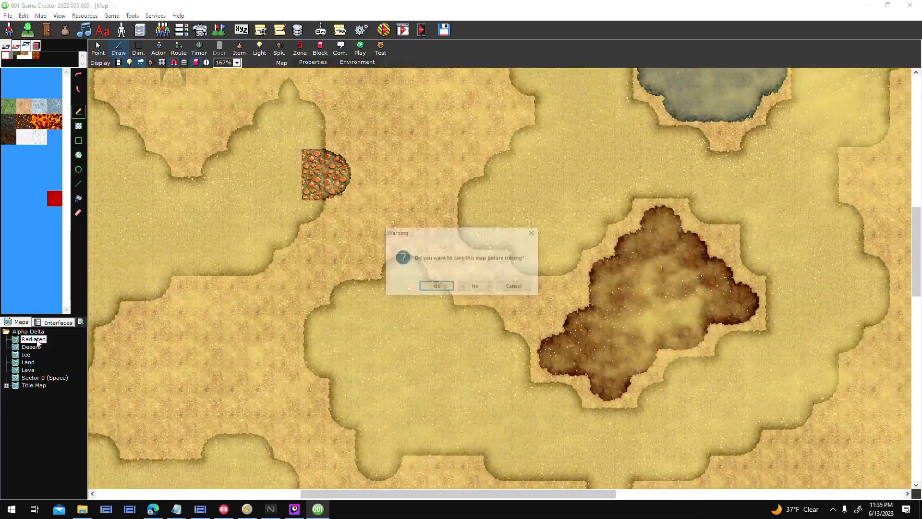
pyautogui.click(435, 287)
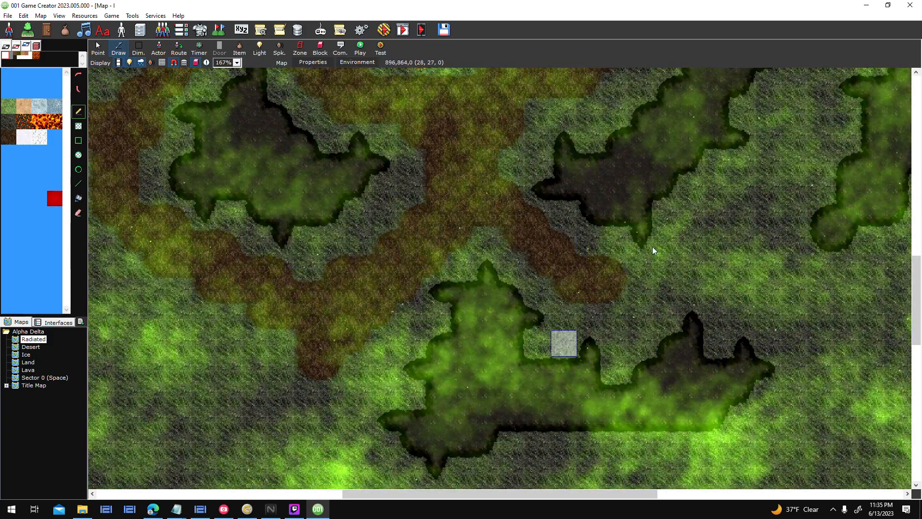
pyautogui.moveTo(681, 231); pyautogui.dragTo(669, 319, button='middle')
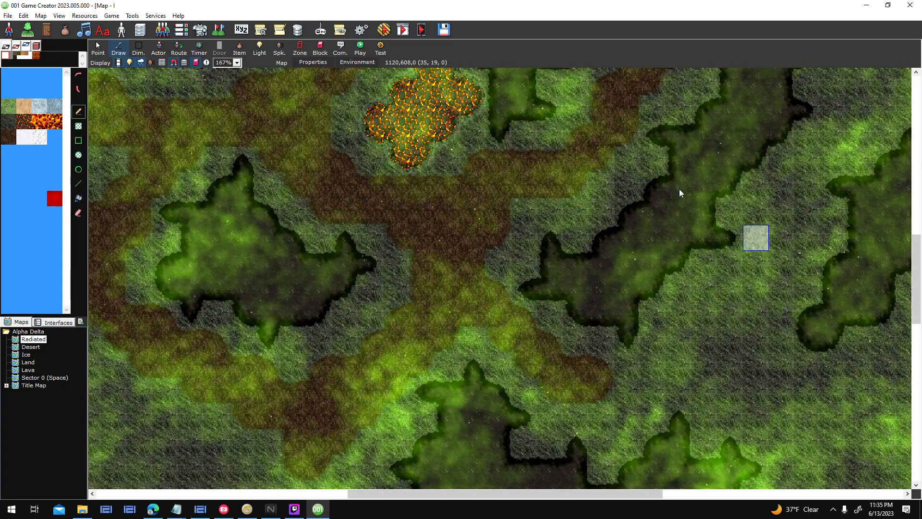
pyautogui.moveTo(521, 182); pyautogui.dragTo(561, 314, button='middle')
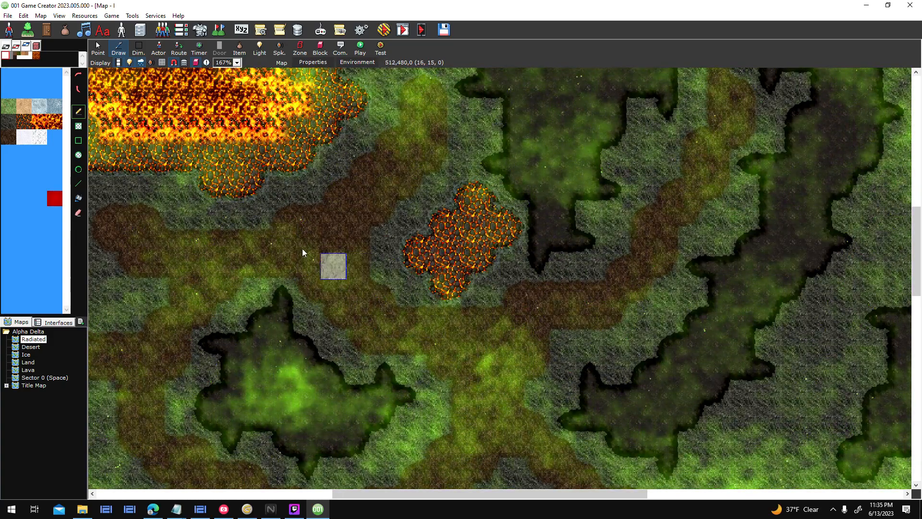
# - Switch to the Point tool and review the radiation weather and cloud sprites in the Radiated map's environment settings
pyautogui.click(98, 49)
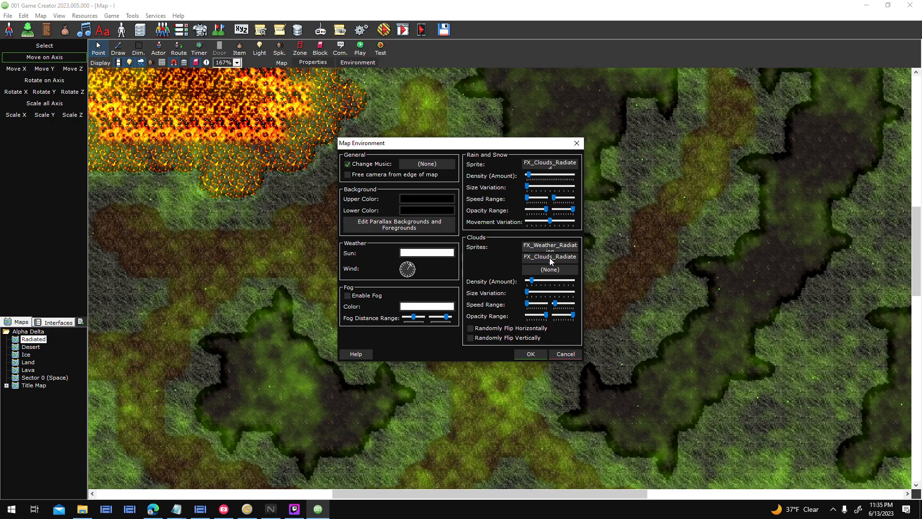
pyautogui.click(534, 355)
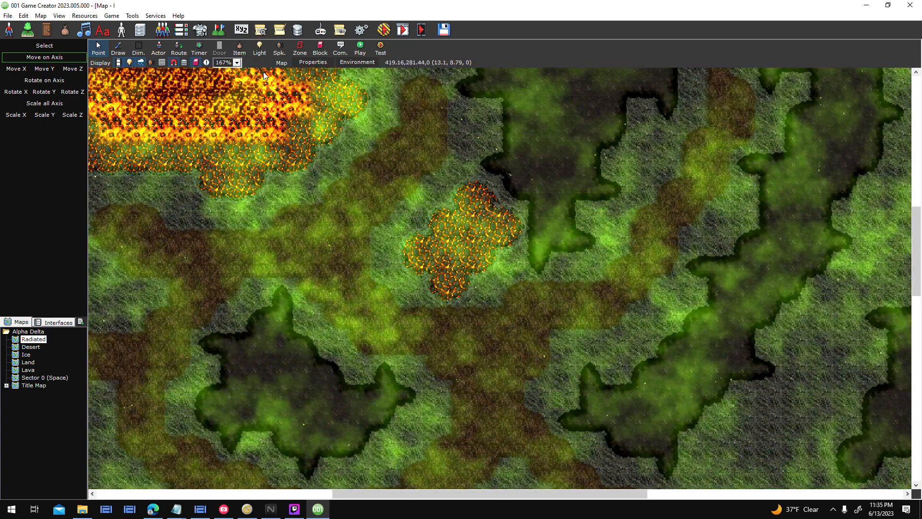
pyautogui.click(350, 61)
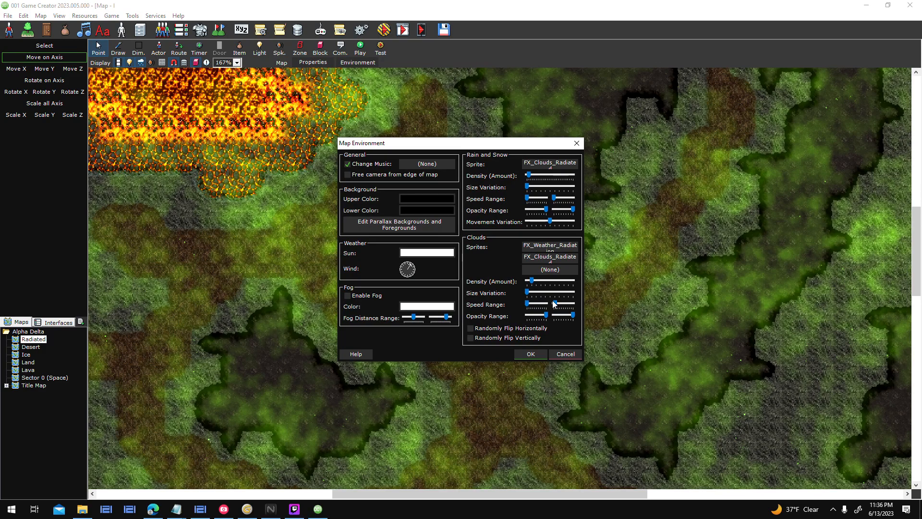
pyautogui.click(556, 352)
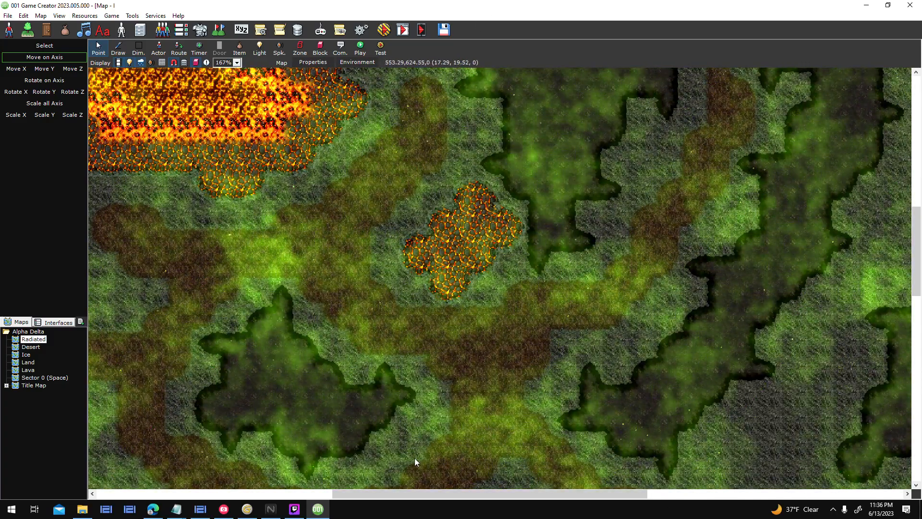
# - Switch to Twitch Studio to check the stream preview and statistics, and move its window back out of the way
pyautogui.click(294, 509)
pyautogui.moveTo(555, 471); pyautogui.dragTo(534, 205)
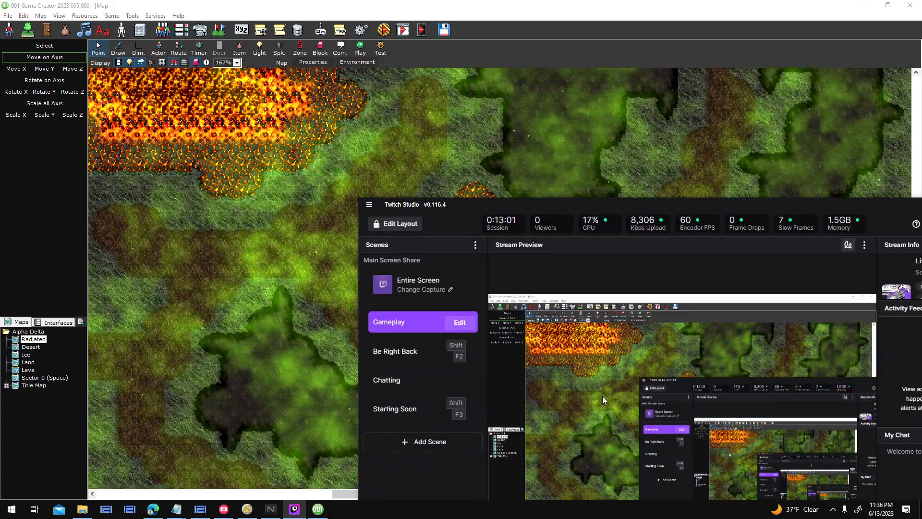
pyautogui.moveTo(624, 209); pyautogui.dragTo(684, 474)
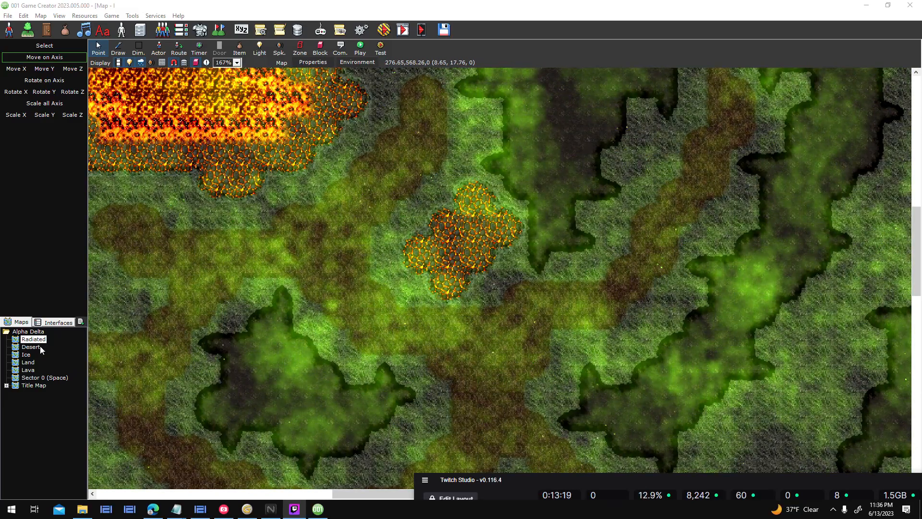
# - Reopen the Desert map, saving the Radiated map first, and bring its water and rock areas into view
pyautogui.doubleClick(34, 346)
pyautogui.click(424, 286)
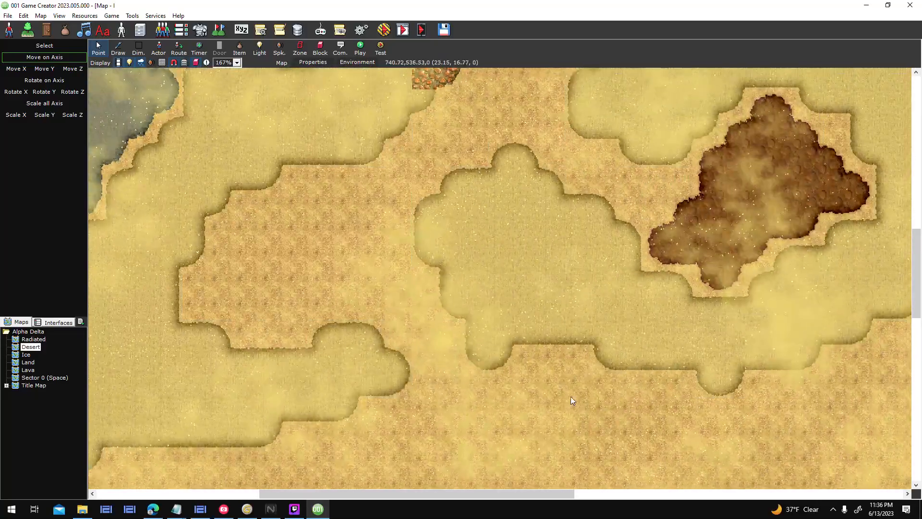
pyautogui.moveTo(570, 397); pyautogui.dragTo(672, 186, button='middle')
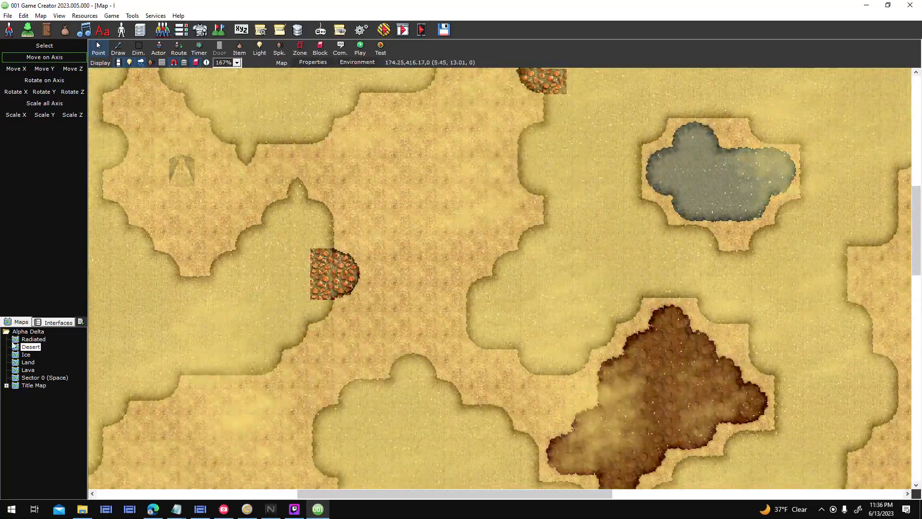
# - Switch to Notepad and bring up the Rover Hazards.txt, To Do.txt and Weather Settings.txt notes
pyautogui.click(176, 509)
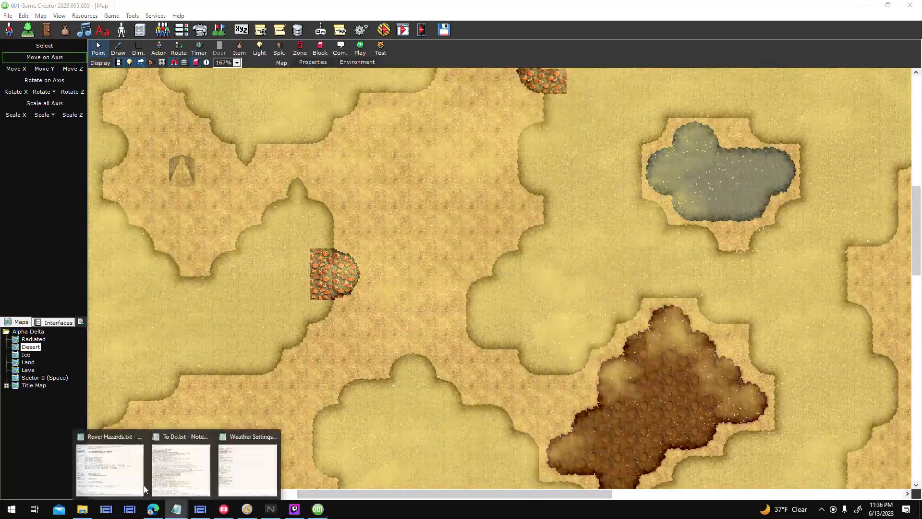
pyautogui.click(111, 473)
pyautogui.click(176, 508)
pyautogui.click(176, 489)
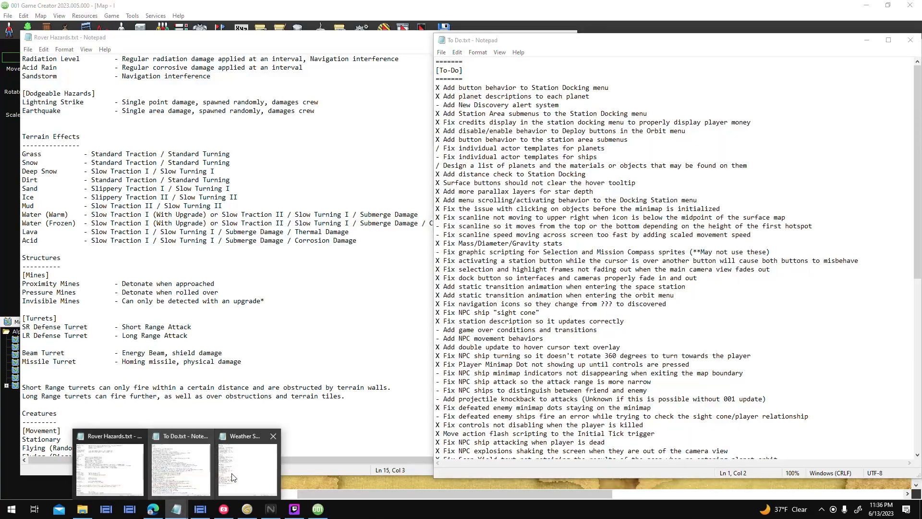
pyautogui.click(232, 477)
# - Arrange the To Do.txt and Weather Settings.txt windows beside Rover Hazards.txt so all three notes can be read together
pyautogui.moveTo(648, 41); pyautogui.dragTo(552, 41)
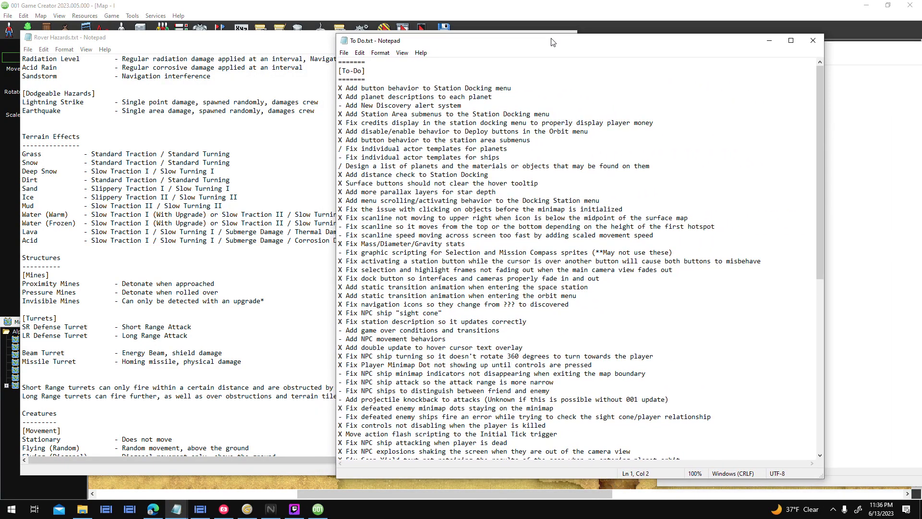
pyautogui.click(818, 41)
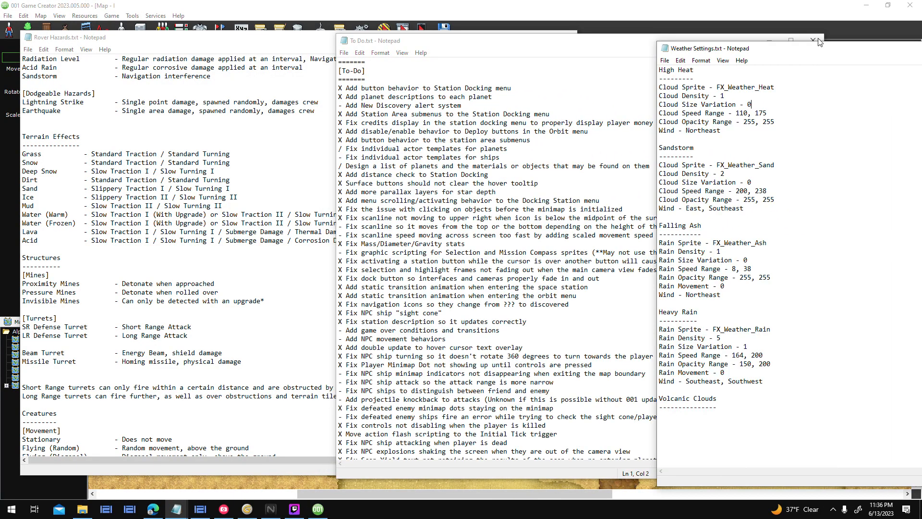
pyautogui.moveTo(811, 48); pyautogui.dragTo(886, 39)
pyautogui.click(742, 50)
pyautogui.click(757, 92)
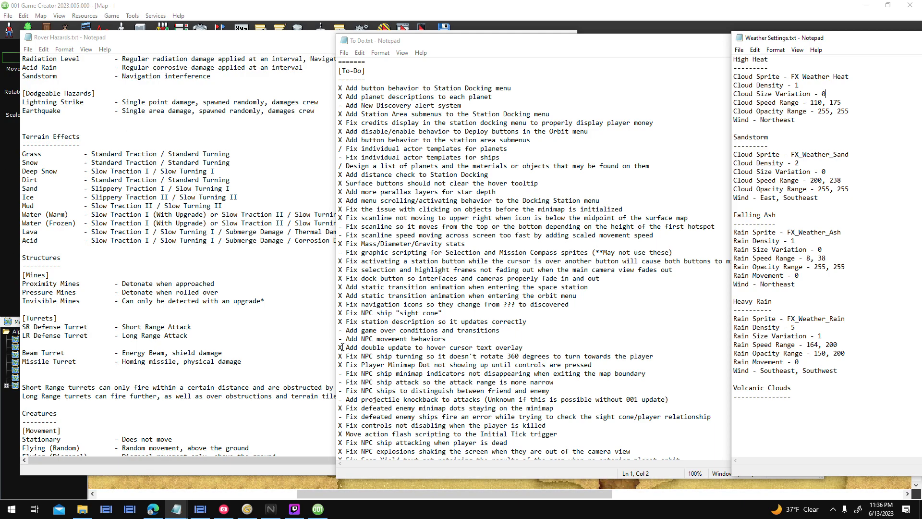
pyautogui.click(837, 242)
pyautogui.moveTo(792, 39); pyautogui.dragTo(705, 43)
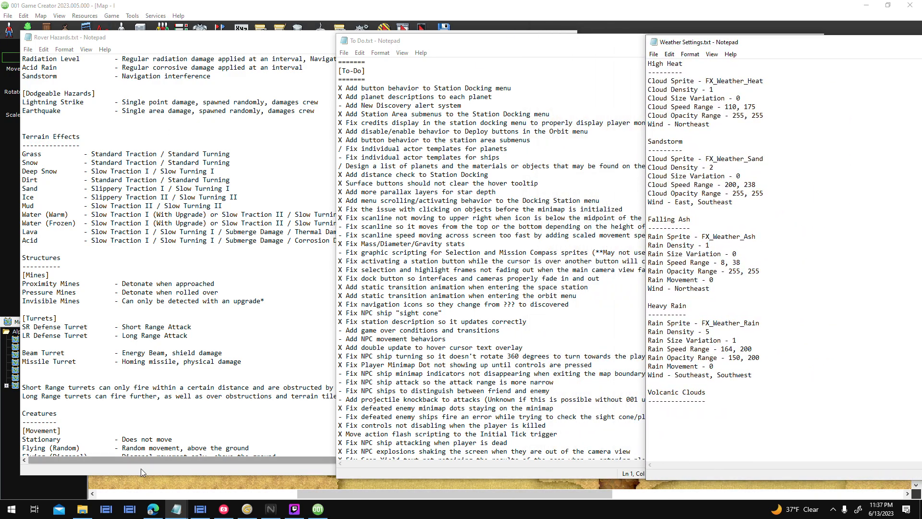
# - Switch to File Explorer, browse to the Texts folder inside Alpha Delta, and open Locations.txt, closing it again after checking
pyautogui.click(82, 509)
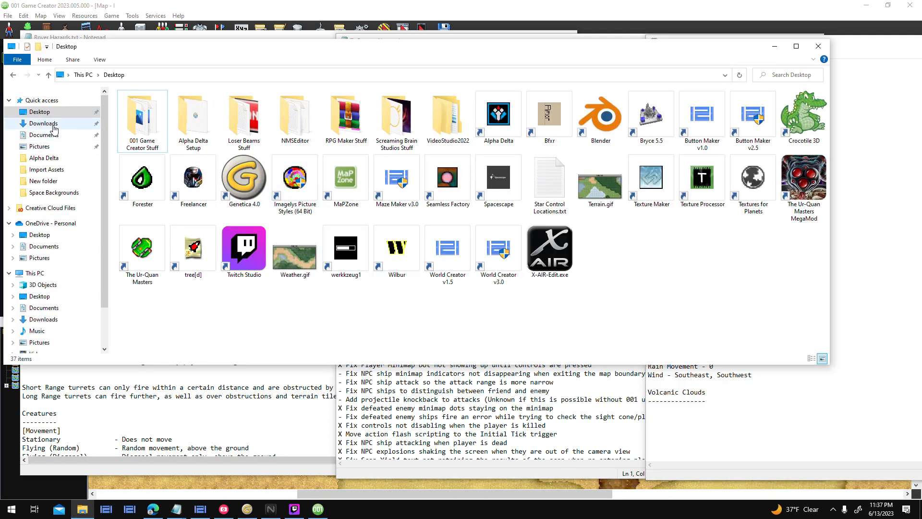
pyautogui.click(43, 158)
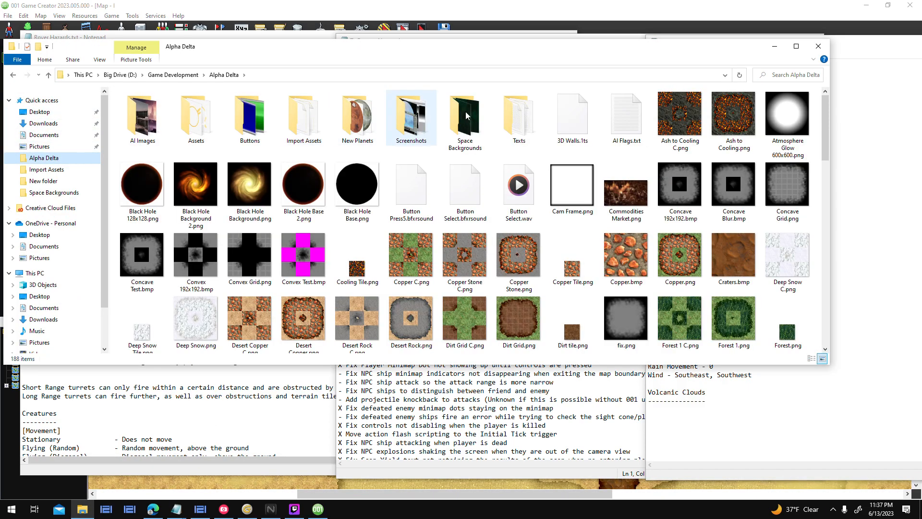
pyautogui.doubleClick(518, 116)
pyautogui.doubleClick(145, 187)
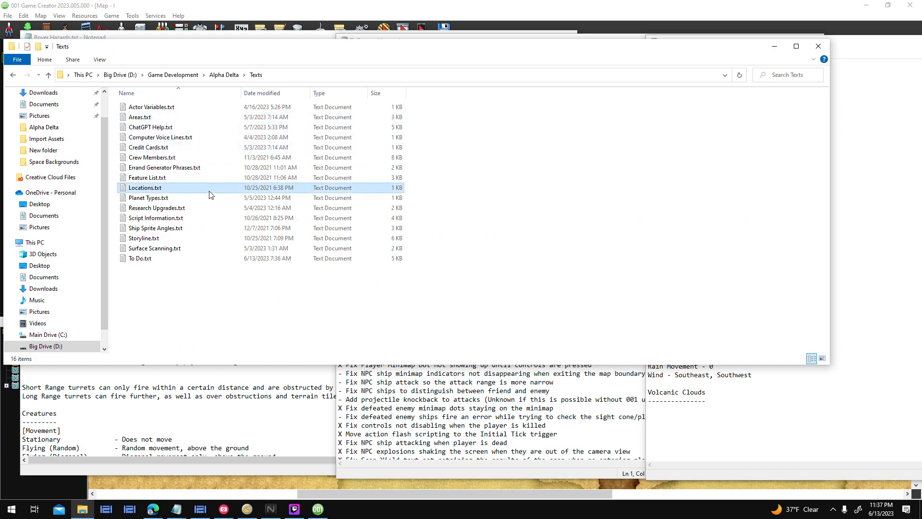
pyautogui.click(905, 45)
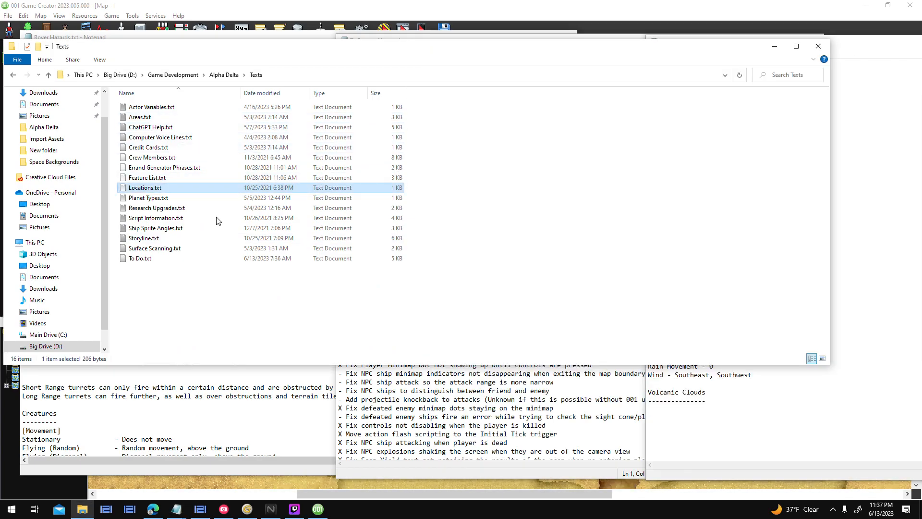
# - Leave the Texts folder for the parent Game Development folder and open the Space Game folder
pyautogui.click(229, 229)
pyautogui.click(221, 75)
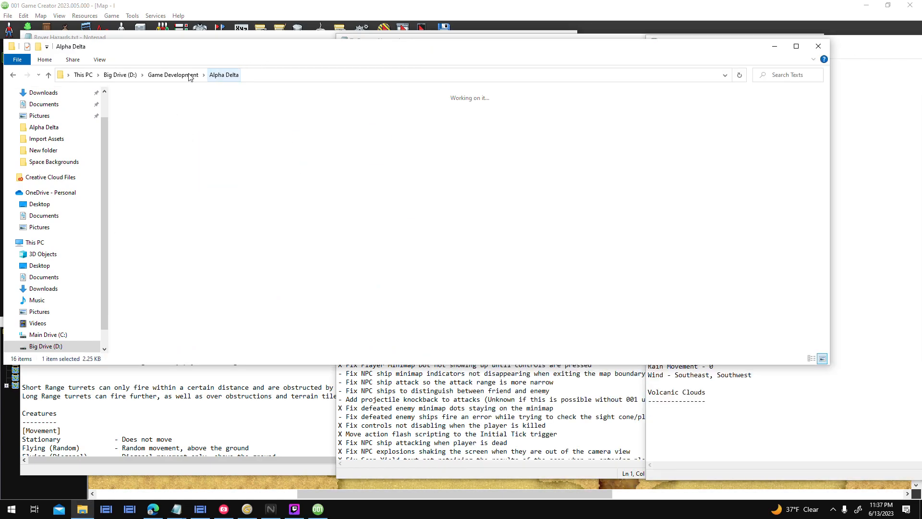
pyautogui.click(174, 75)
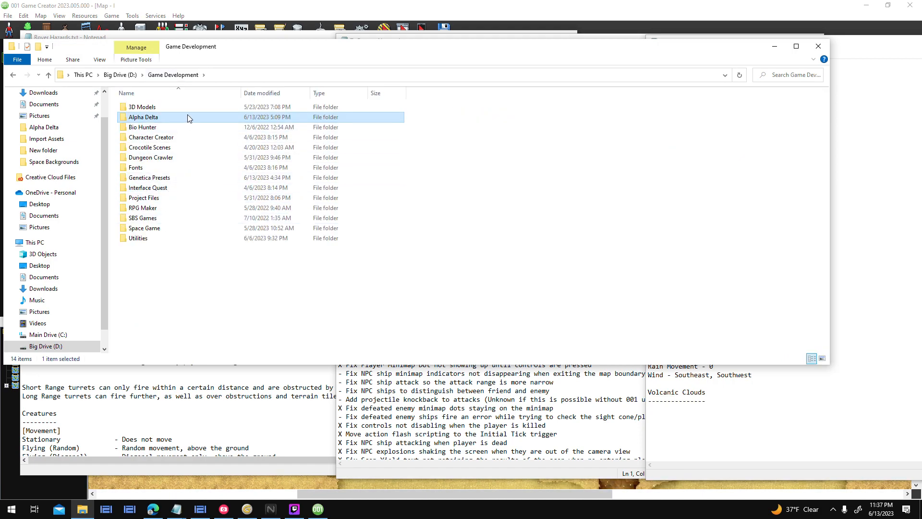
pyautogui.doubleClick(171, 226)
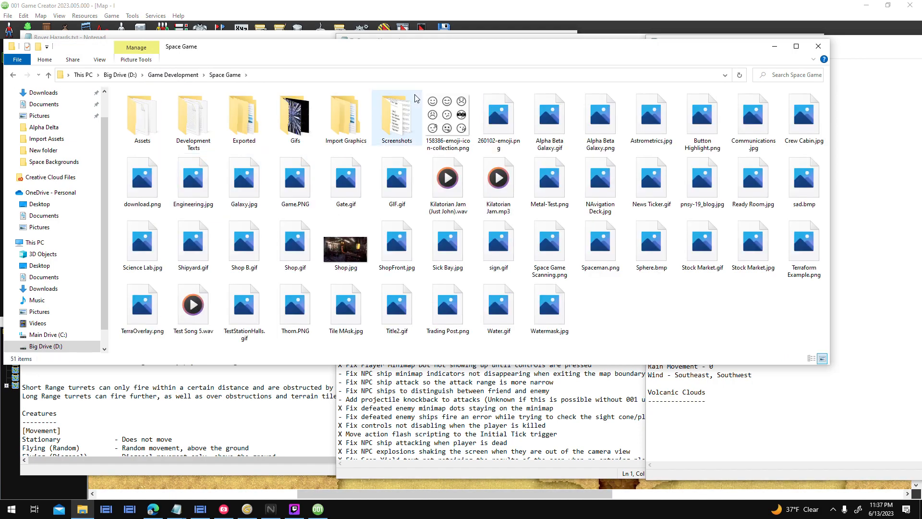
# - Look through the text files in Space Game's Development Texts folder and return to the Game Development folder
pyautogui.doubleClick(218, 124)
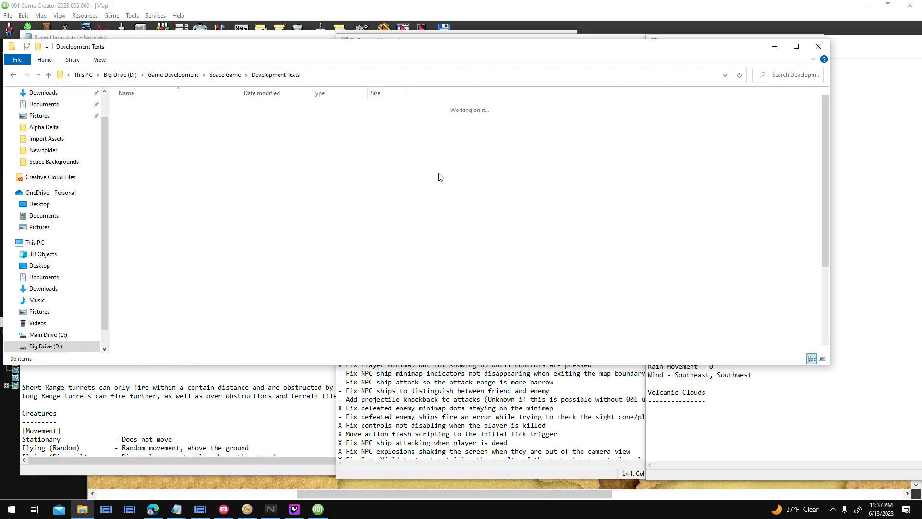
pyautogui.scroll(-4, 437, 179)
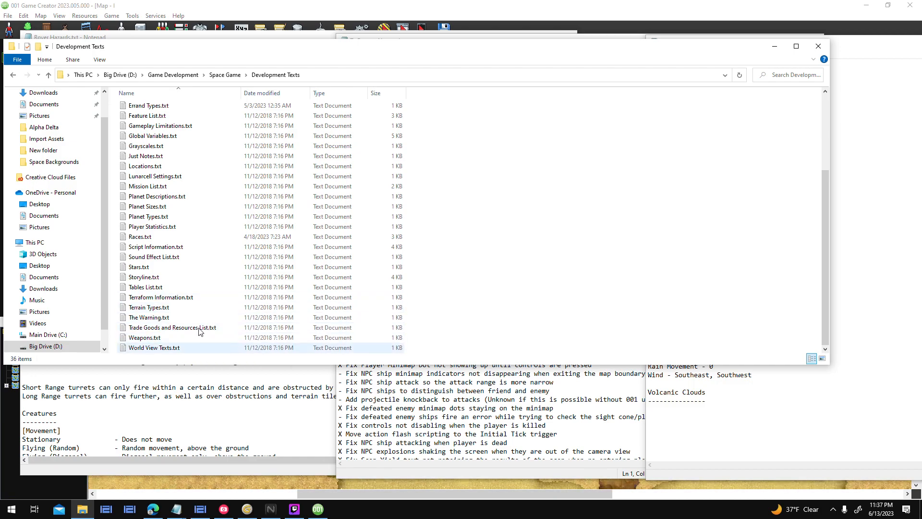
pyautogui.scroll(4, 187, 312)
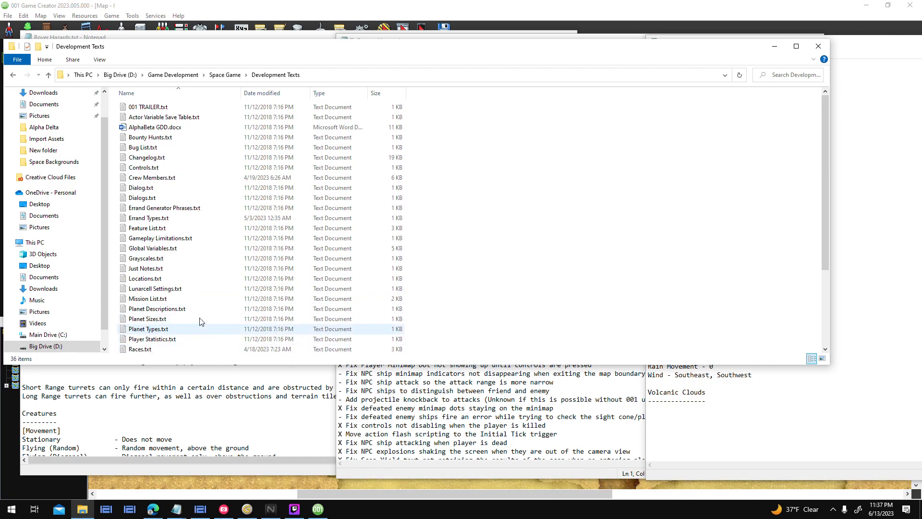
pyautogui.click(13, 76)
pyautogui.click(13, 76)
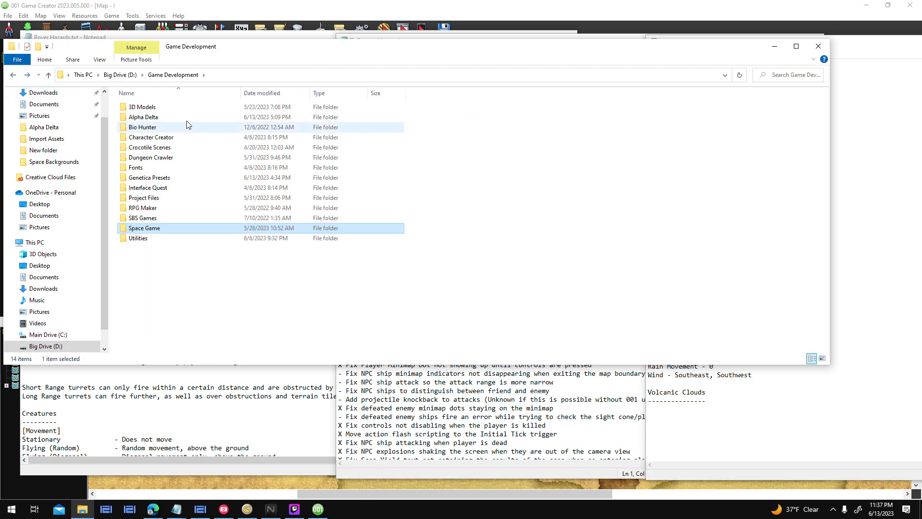
# - Open the Alpha Delta folder and look over its terrain tiles, masks and other game graphics
pyautogui.doubleClick(188, 121)
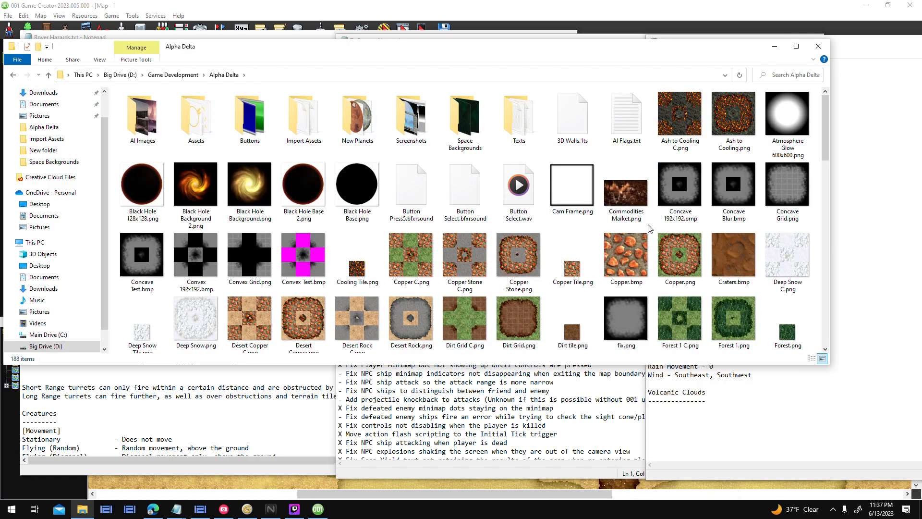
pyautogui.moveTo(828, 142); pyautogui.dragTo(835, 169)
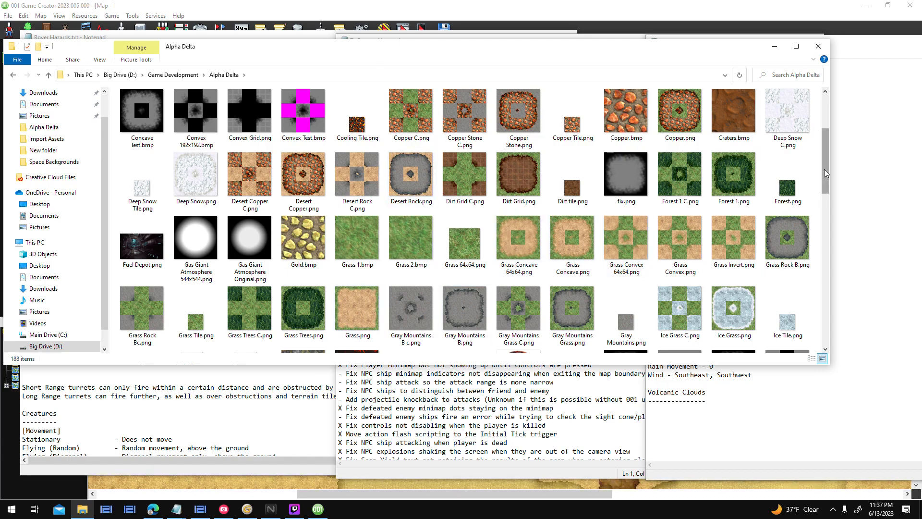
pyautogui.scroll(3, 817, 193)
pyautogui.moveTo(843, 217); pyautogui.dragTo(823, 232)
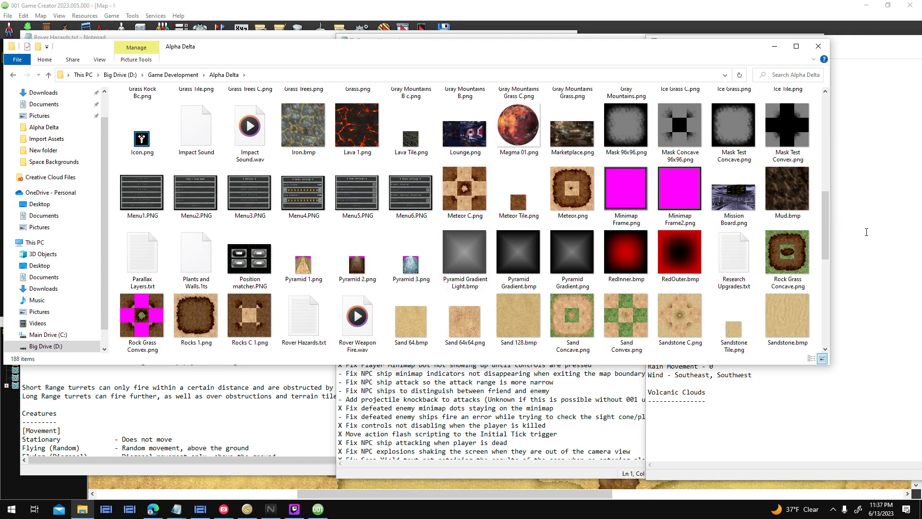
pyautogui.moveTo(826, 199); pyautogui.dragTo(825, 151)
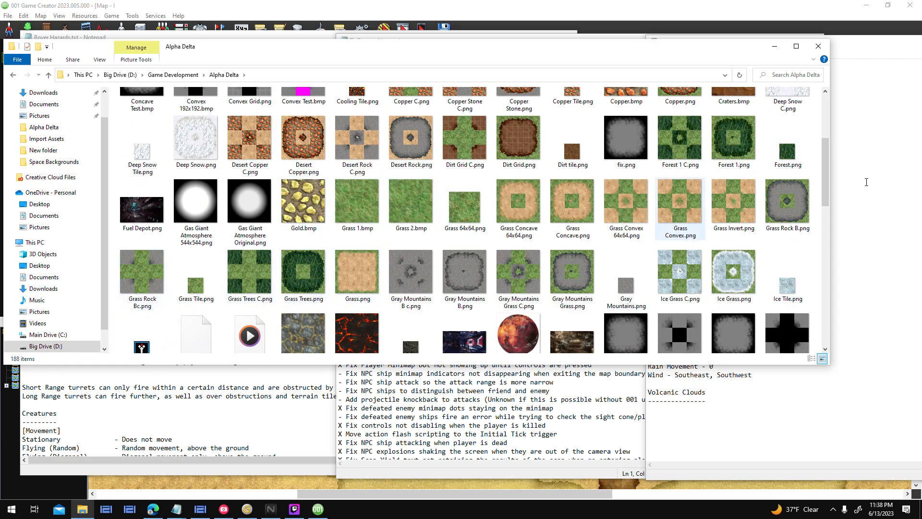
pyautogui.moveTo(826, 153); pyautogui.dragTo(826, 111)
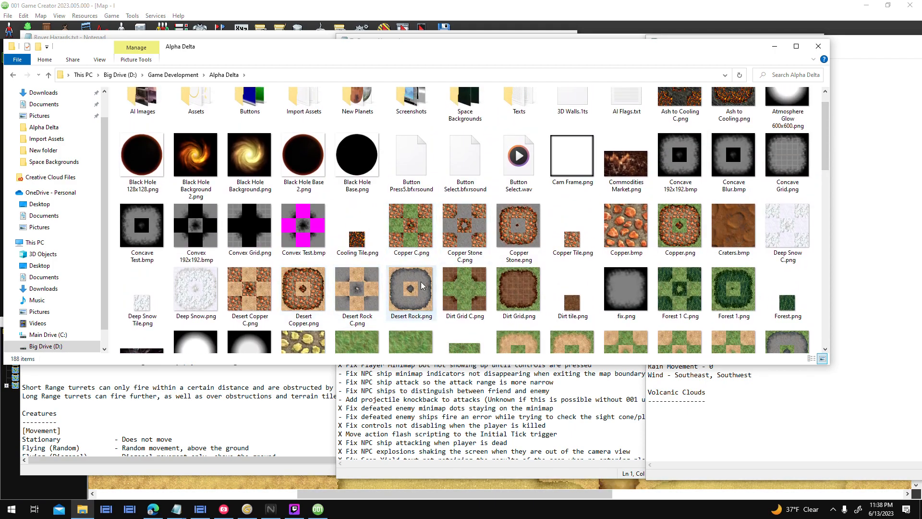
pyautogui.moveTo(826, 140); pyautogui.dragTo(831, 161)
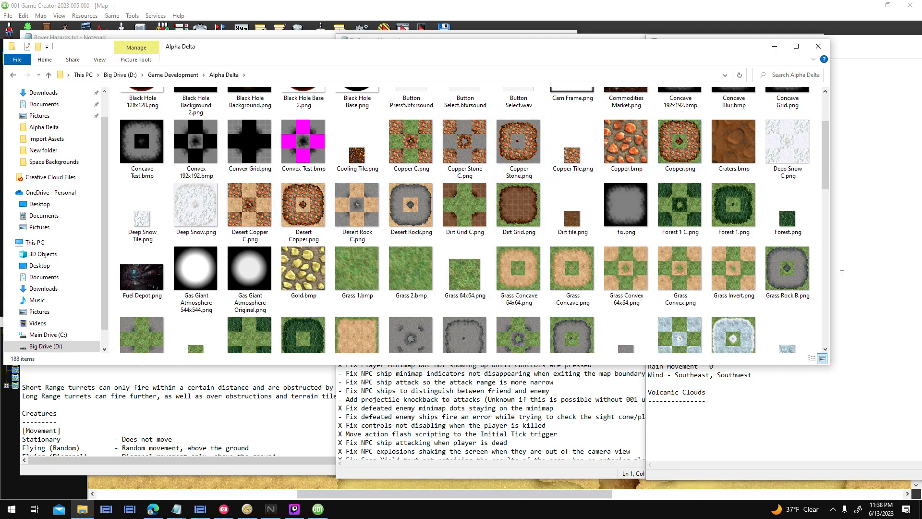
pyautogui.scroll(3, 830, 120)
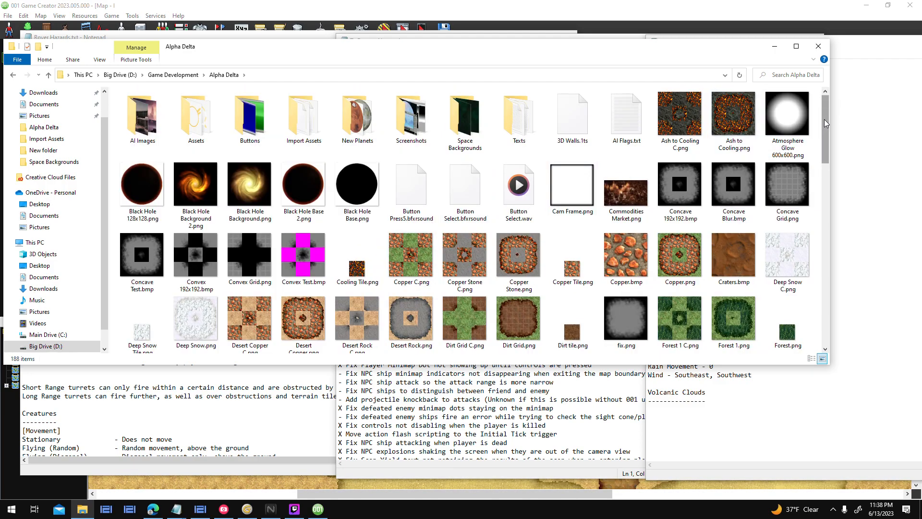
pyautogui.moveTo(824, 127); pyautogui.dragTo(802, 83)
# - Switch to 001 Game Creator, open the Radiated map and inspect the terrain around its lava pools up close
pyautogui.click(762, 11)
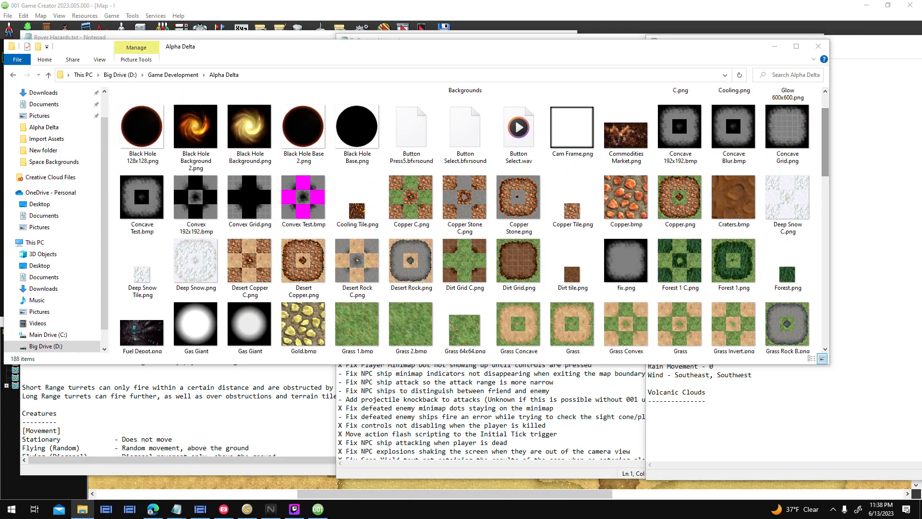
pyautogui.scroll(-2, 409, 280)
pyautogui.moveTo(406, 279); pyautogui.dragTo(393, 206, button='middle')
pyautogui.scroll(-4, 434, 251)
pyautogui.scroll(1, 241, 242)
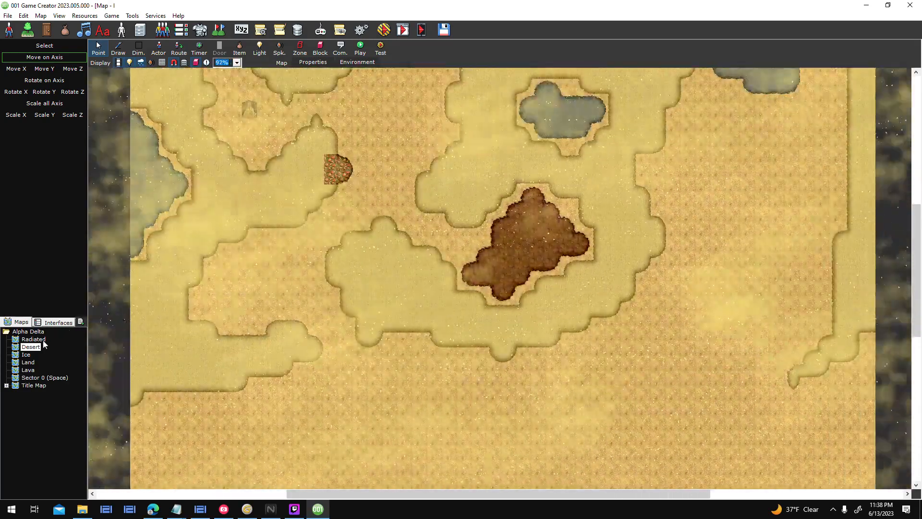
pyautogui.click(38, 339)
pyautogui.scroll(6, 400, 193)
pyautogui.scroll(3, 402, 196)
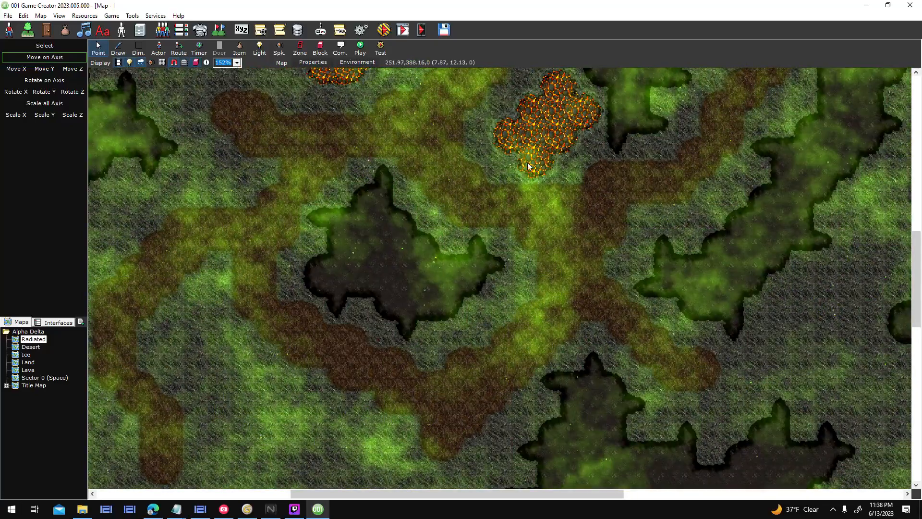
pyautogui.moveTo(606, 140); pyautogui.dragTo(580, 235, button='middle')
pyautogui.scroll(1, 579, 235)
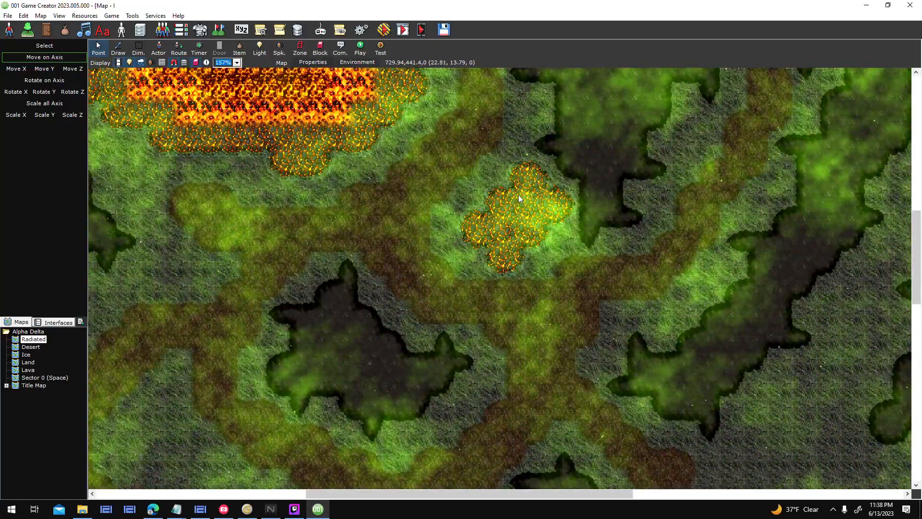
# - Open the Hauler sprite from the Storage folder in its Sequence Editor, placed so the graphic options can be read alongside
pyautogui.click(5, 32)
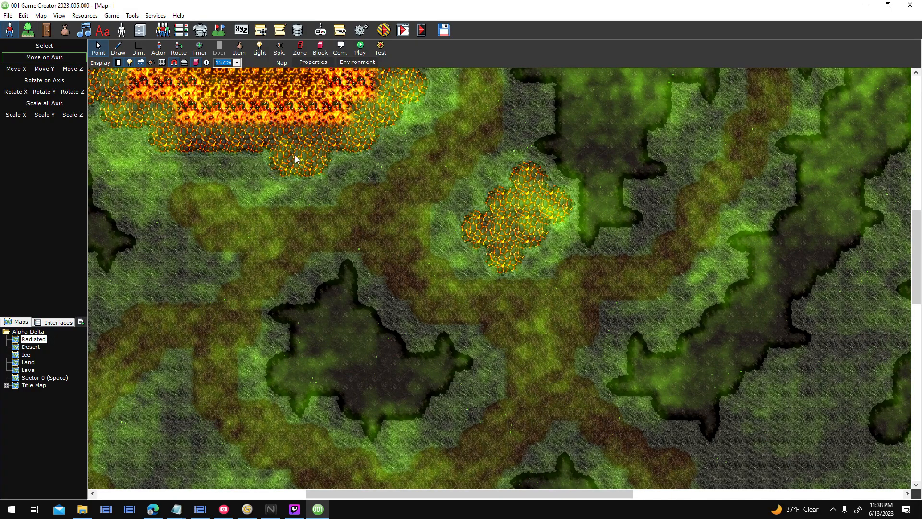
pyautogui.moveTo(316, 226); pyautogui.dragTo(306, 336)
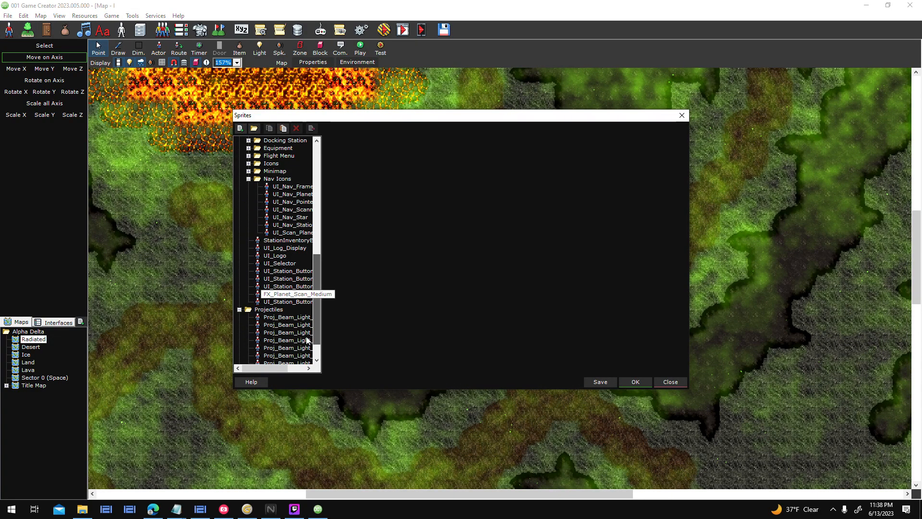
pyautogui.scroll(-10, 306, 340)
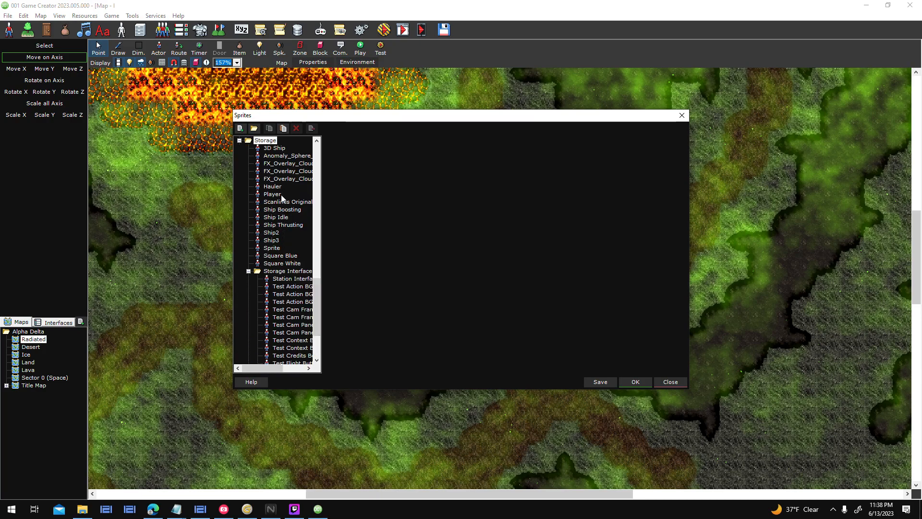
pyautogui.click(280, 187)
pyautogui.click(645, 242)
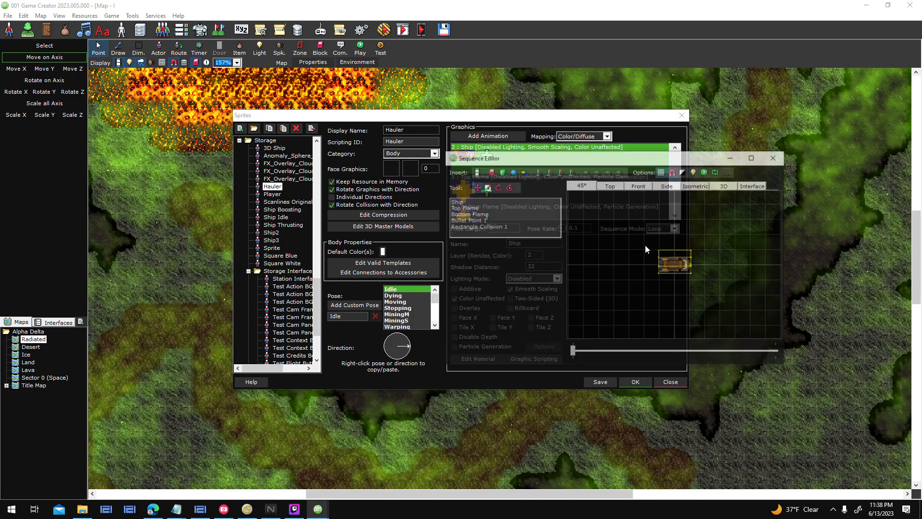
pyautogui.scroll(-3, 702, 258)
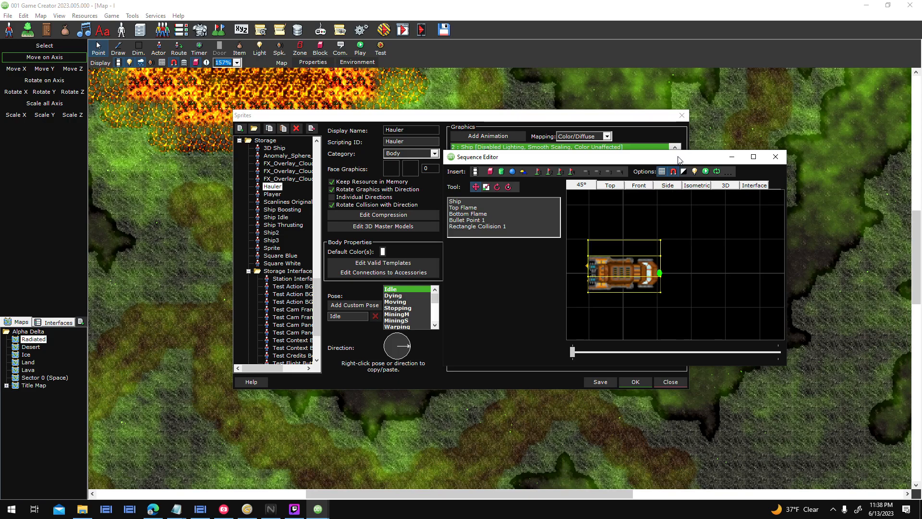
pyautogui.moveTo(648, 156); pyautogui.dragTo(327, 164)
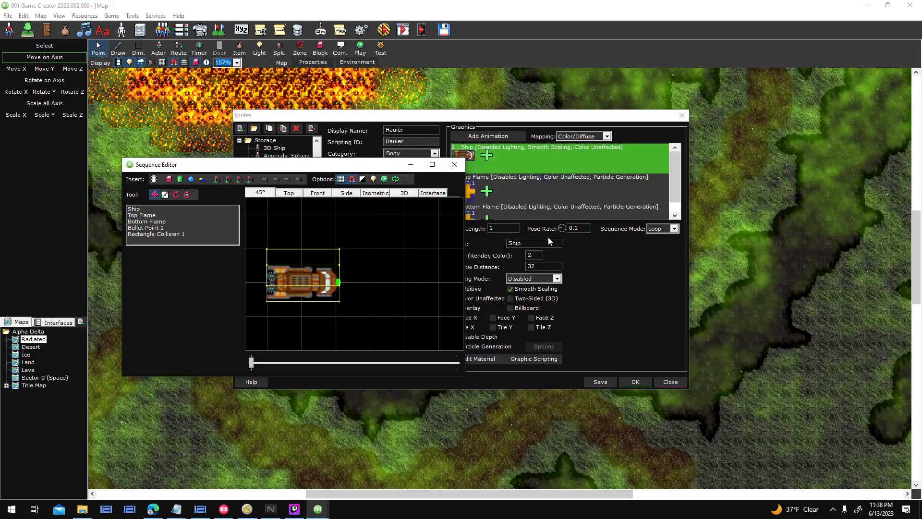
# - Turn Smooth Scaling off for the Hauler's Ship graphic to compare zoom levels, turn it back on and close the sprite editors
pyautogui.click(510, 290)
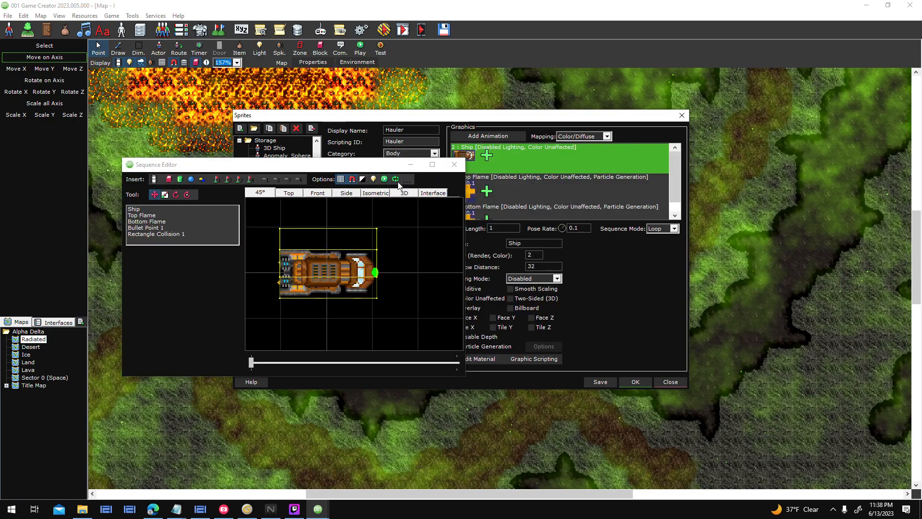
pyautogui.scroll(2, 336, 282)
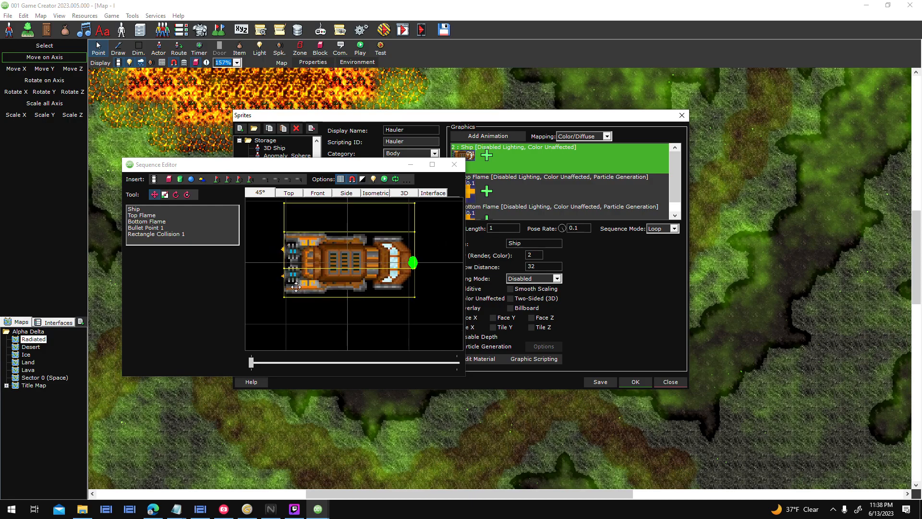
pyautogui.scroll(-1, 360, 265)
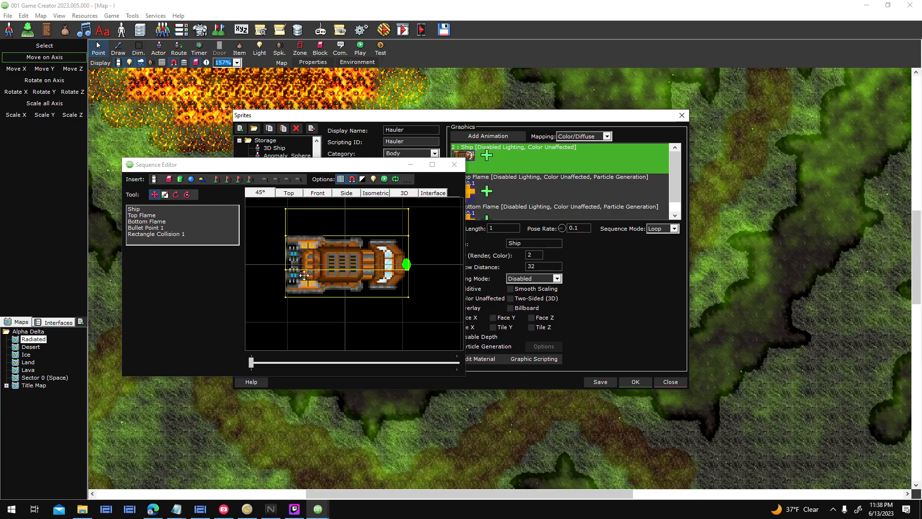
pyautogui.scroll(-3, 370, 259)
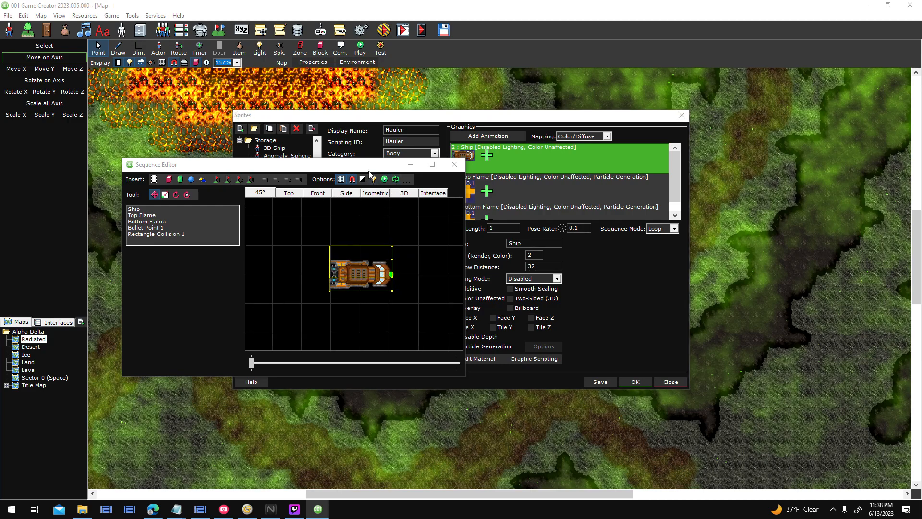
pyautogui.moveTo(368, 168); pyautogui.dragTo(359, 191)
pyautogui.click(510, 289)
pyautogui.scroll(2, 349, 301)
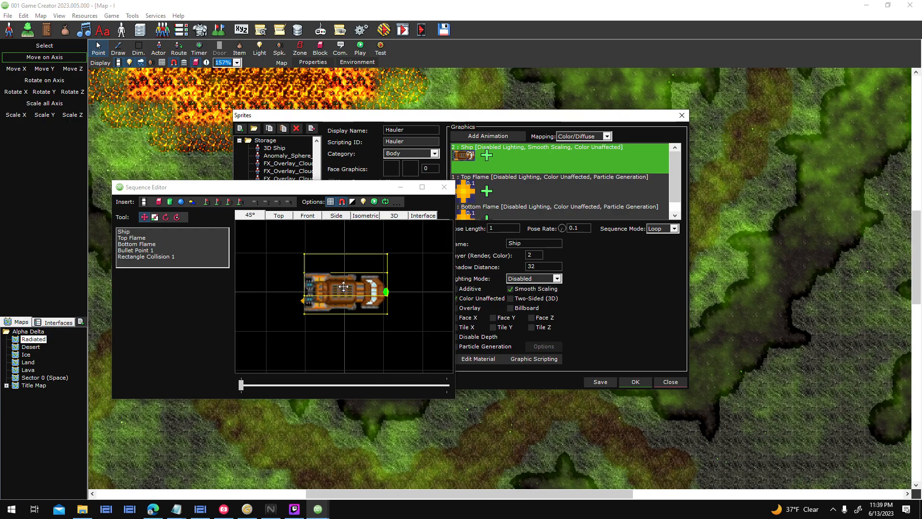
pyautogui.click(439, 188)
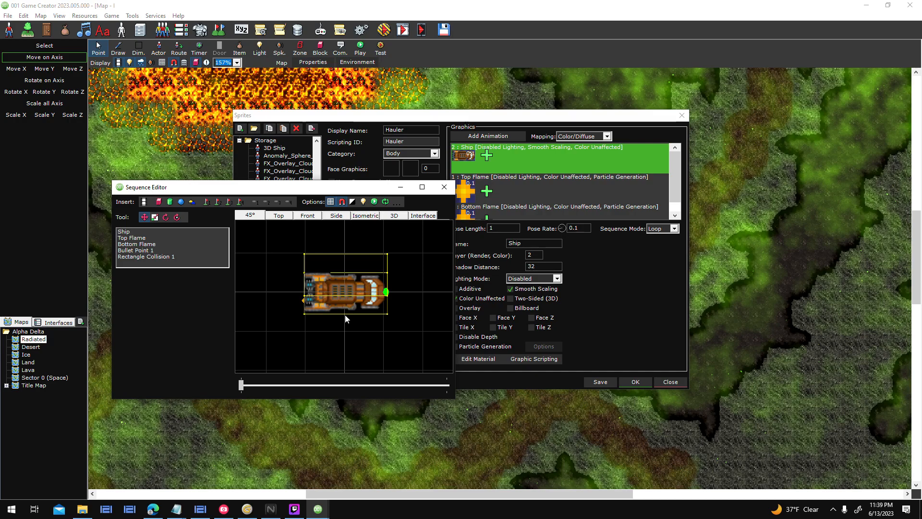
pyautogui.click(444, 190)
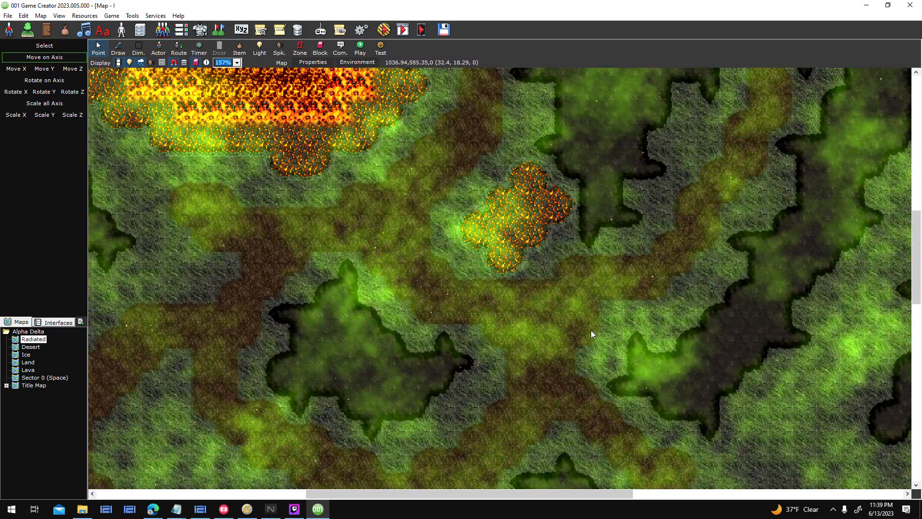
# - Open the Lava map and examine its rocky ground texture and drifting haze up close
pyautogui.click(32, 371)
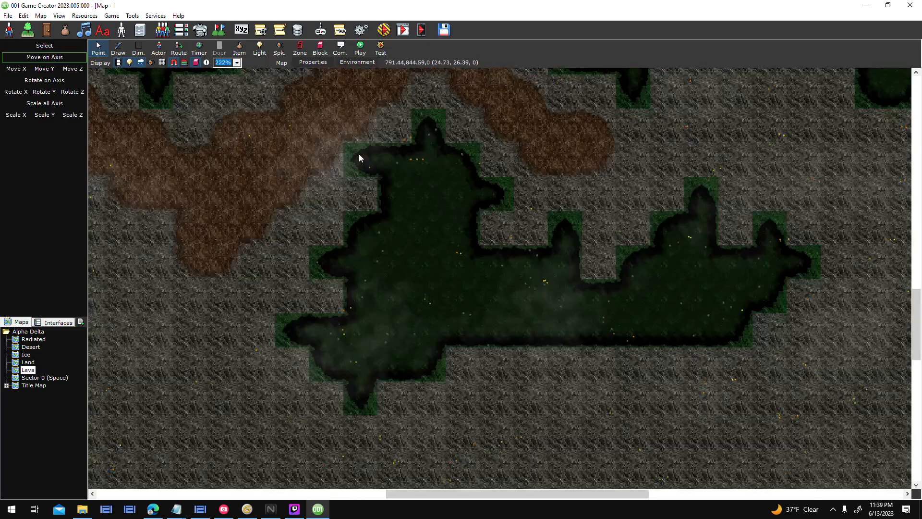
pyautogui.scroll(1, 553, 336)
pyautogui.moveTo(337, 267); pyautogui.dragTo(415, 190, button='middle')
pyautogui.scroll(1, 415, 191)
pyautogui.scroll(1, 389, 168)
pyautogui.scroll(1, 402, 202)
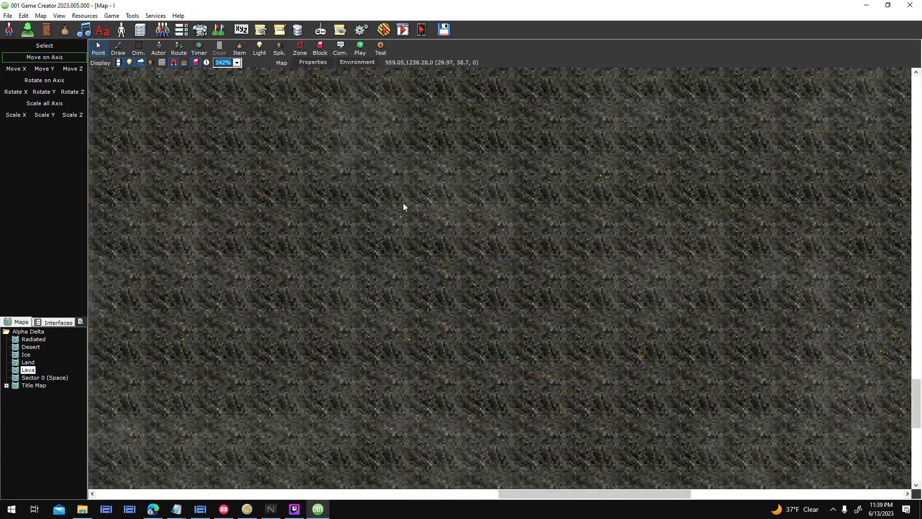
# - Switch to World Creator and preview textures from the Terrain_Snow library beside the tile sheet in the World Viewer
pyautogui.click(210, 511)
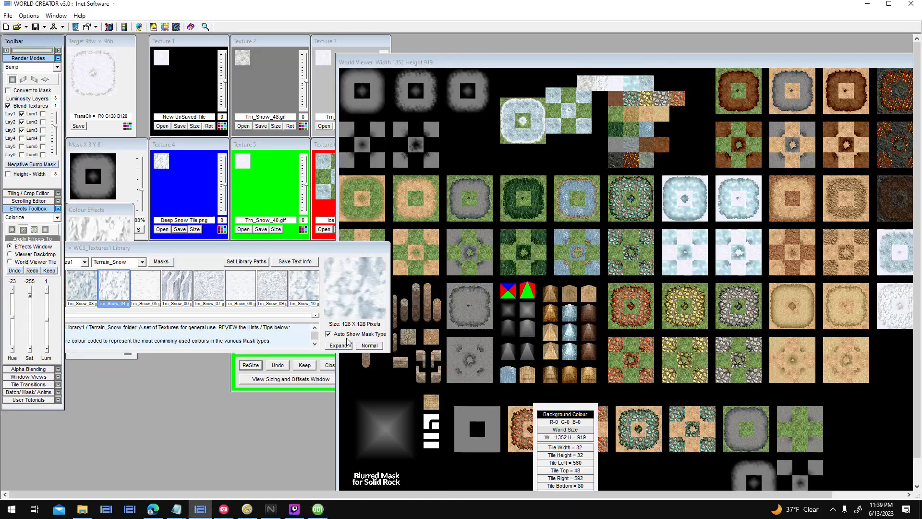
pyautogui.click(289, 250)
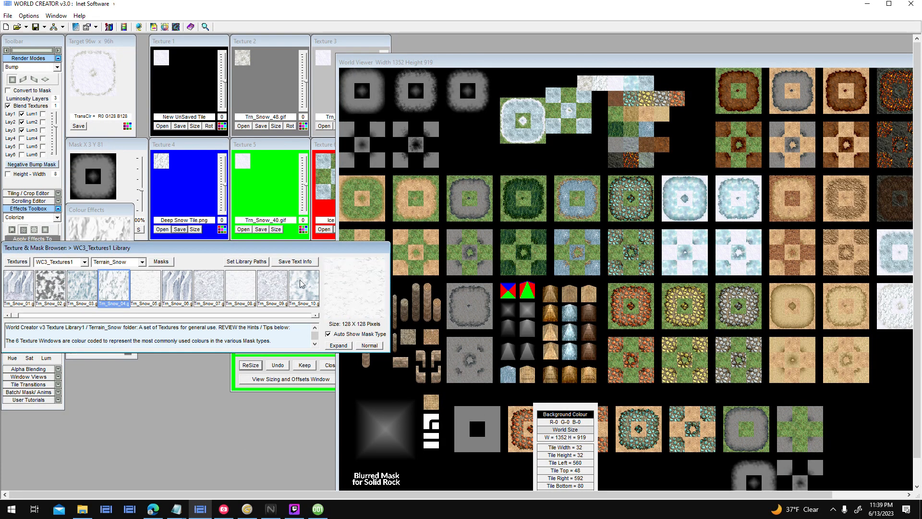
pyautogui.click(674, 151)
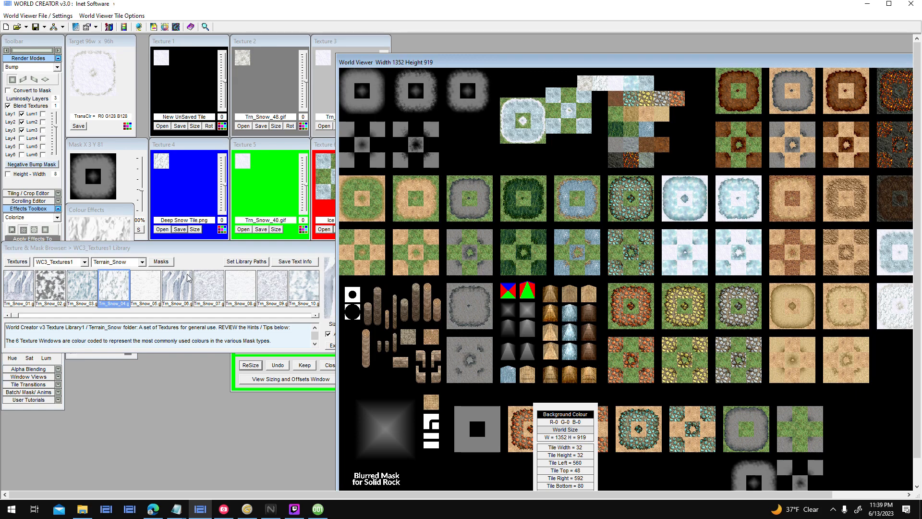
pyautogui.click(189, 262)
pyautogui.click(176, 281)
pyautogui.click(312, 285)
pyautogui.click(694, 116)
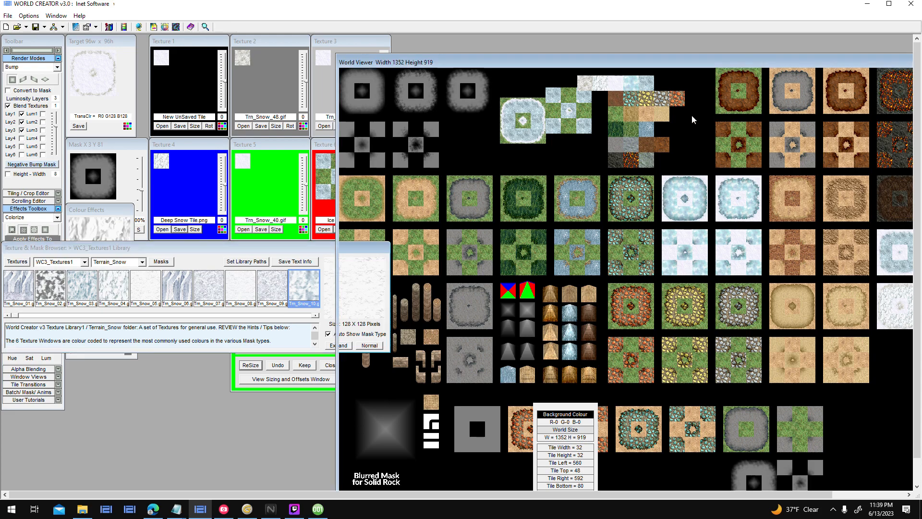
# - Switch to Genetica and examine the Undulating Clouds node graph, following the noise, blur, combine and atmosphere nodes down to the output
pyautogui.click(249, 509)
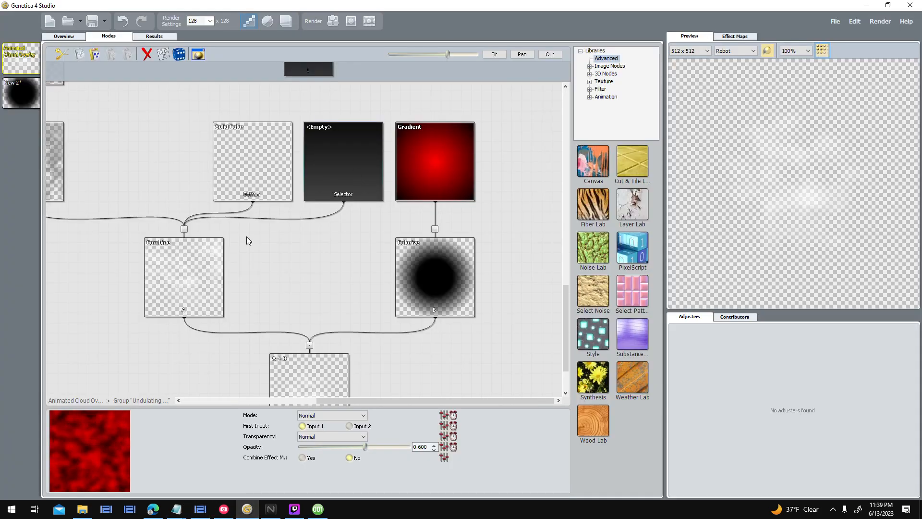
pyautogui.moveTo(270, 247); pyautogui.dragTo(398, 351)
pyautogui.moveTo(327, 232); pyautogui.dragTo(442, 335)
pyautogui.moveTo(224, 144); pyautogui.dragTo(341, 375)
pyautogui.moveTo(311, 124); pyautogui.dragTo(311, 296)
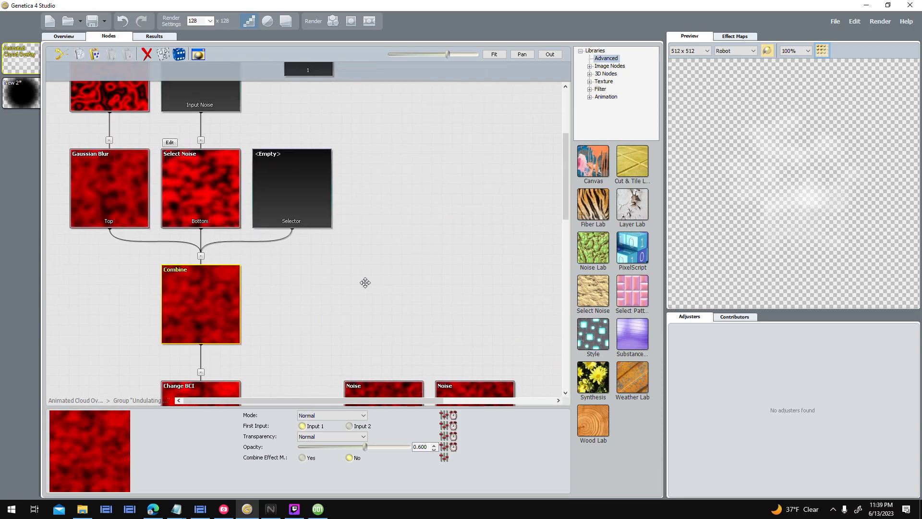
pyautogui.moveTo(364, 282); pyautogui.dragTo(473, 340)
pyautogui.moveTo(389, 303); pyautogui.dragTo(389, 298)
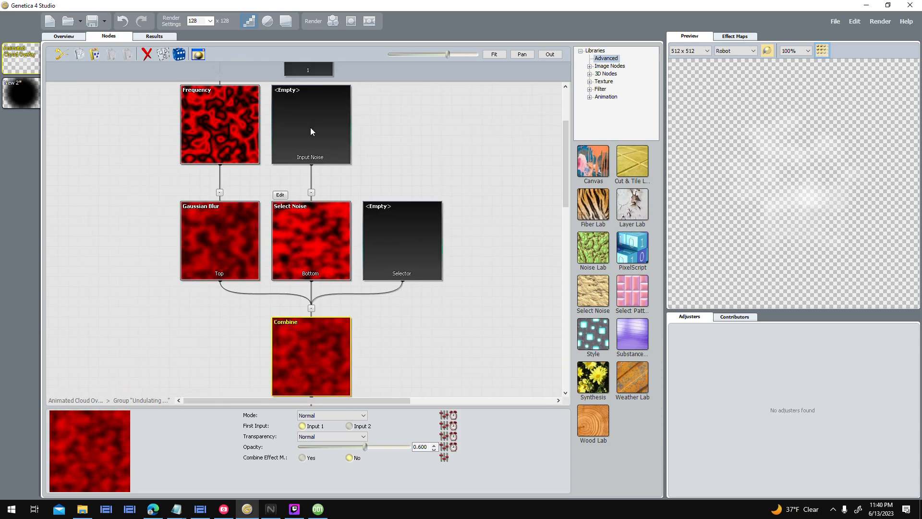
pyautogui.click(316, 242)
pyautogui.moveTo(413, 195); pyautogui.dragTo(302, 63)
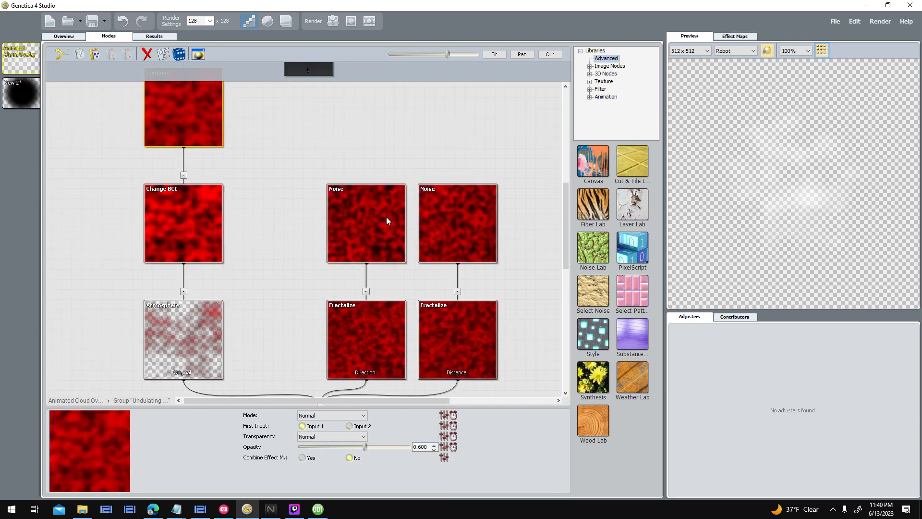
pyautogui.moveTo(513, 239); pyautogui.dragTo(427, 115)
pyautogui.moveTo(467, 298); pyautogui.dragTo(462, 136)
pyautogui.moveTo(359, 308); pyautogui.dragTo(269, 123)
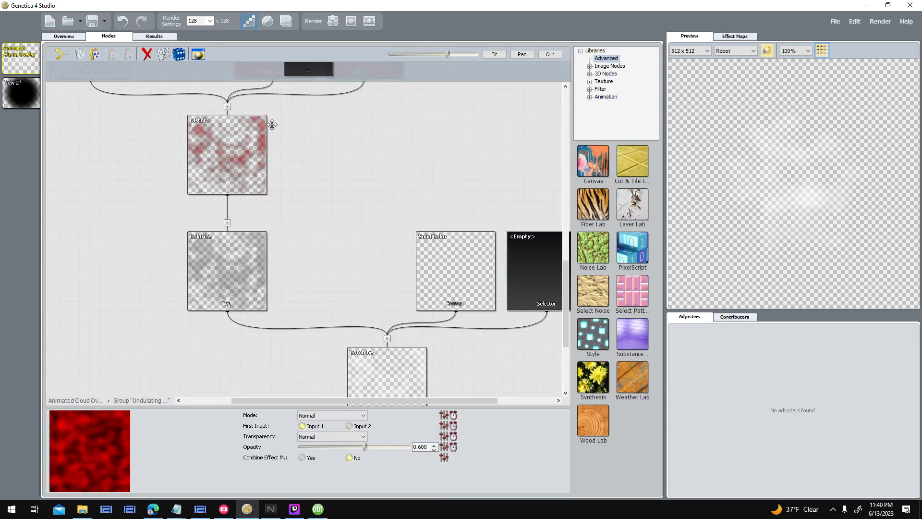
pyautogui.moveTo(437, 244); pyautogui.dragTo(328, 116)
pyautogui.moveTo(405, 276); pyautogui.dragTo(484, 282)
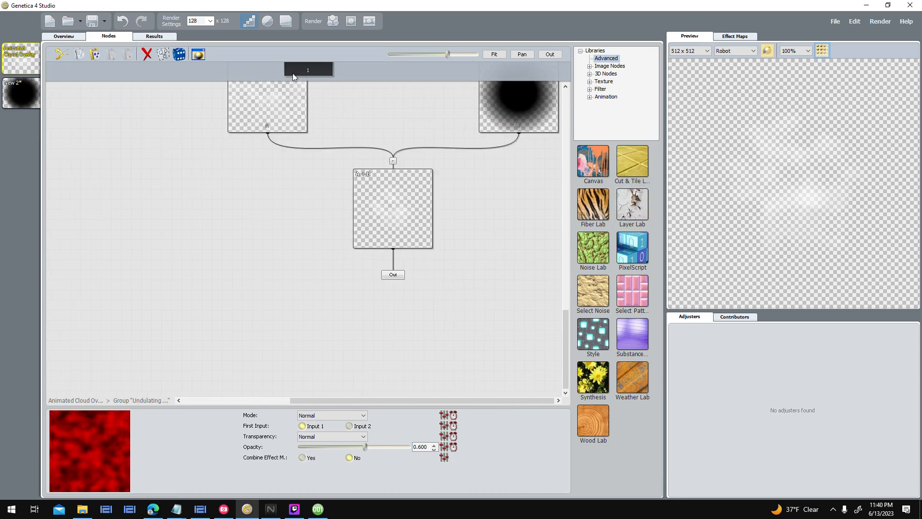
# - Browse the Terrain category of the Legacy Presets in the texture library
pyautogui.click(77, 37)
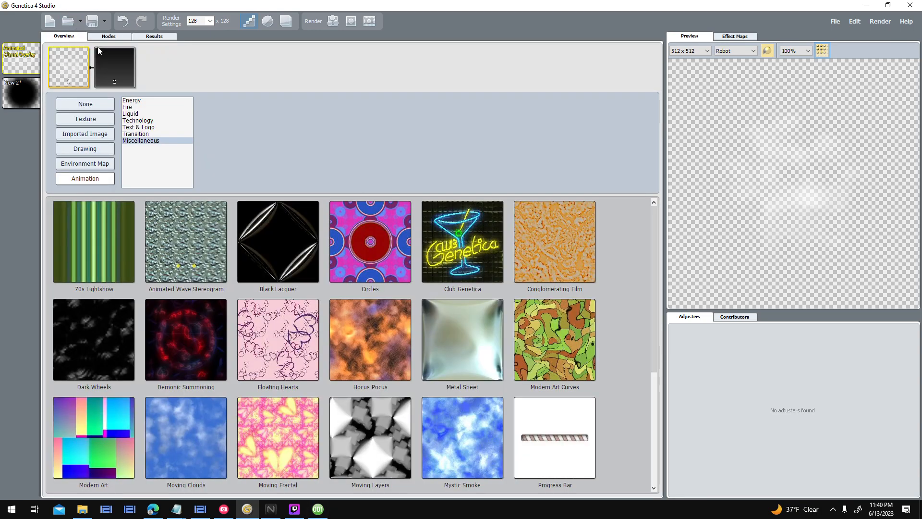
pyautogui.click(101, 118)
pyautogui.click(152, 153)
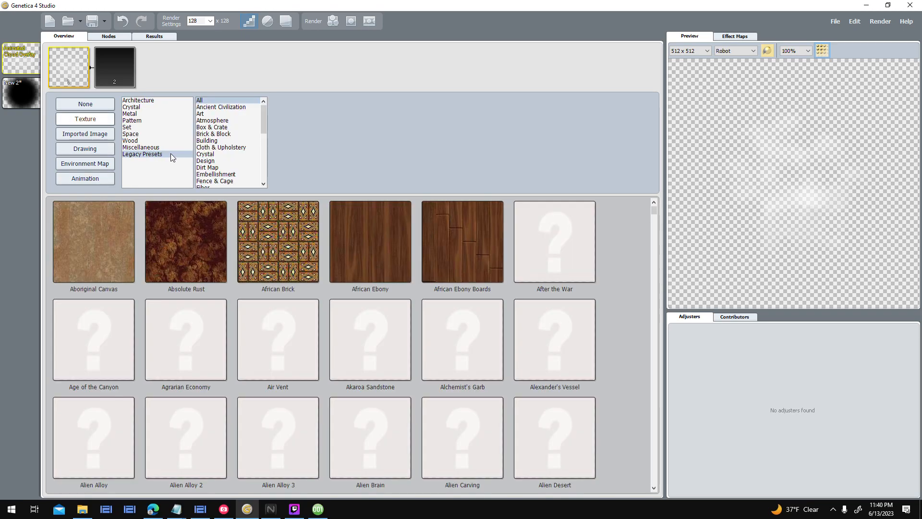
pyautogui.moveTo(264, 122); pyautogui.dragTo(277, 171)
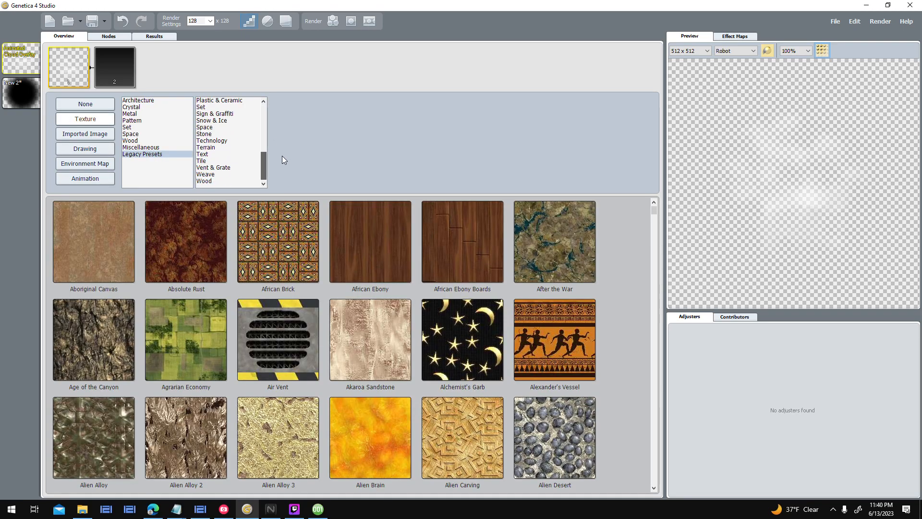
pyautogui.click(229, 148)
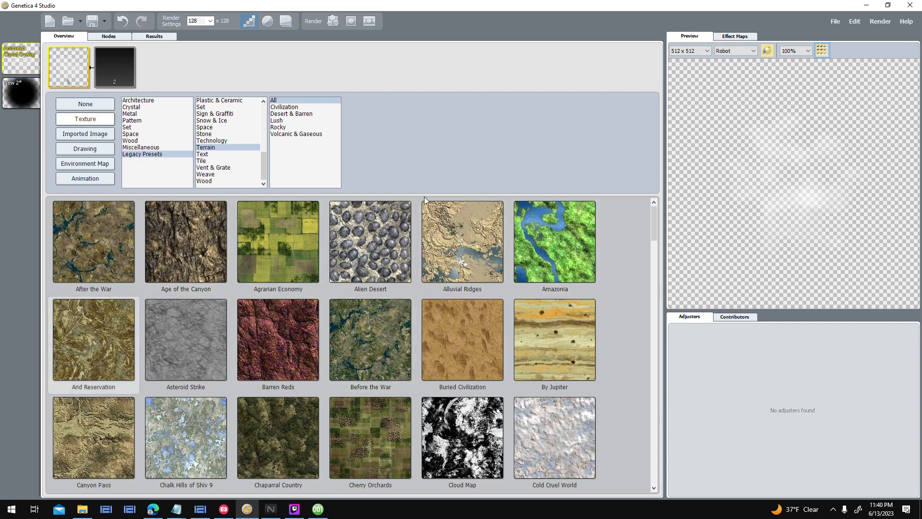
# - Compare the Lava map's rocky ground in 001 Game Creator with Genetica's terrain texture presets
pyautogui.click(116, 38)
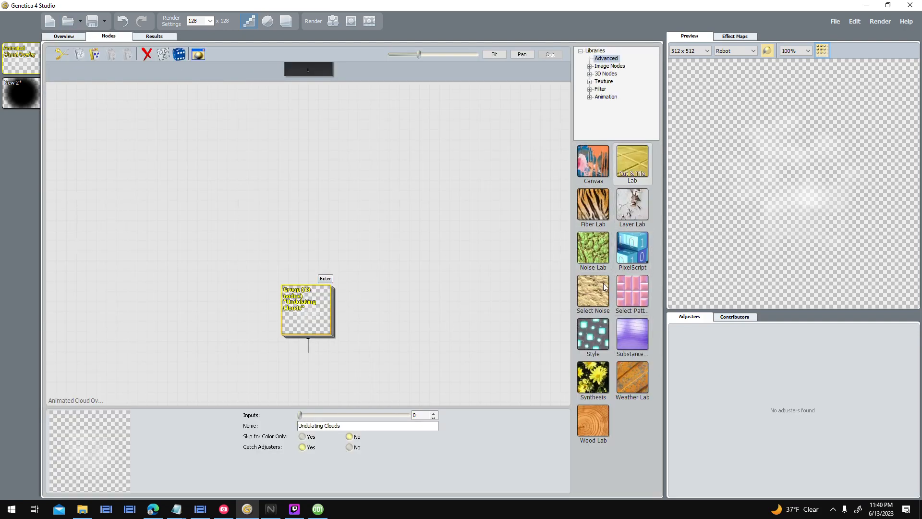
pyautogui.click(318, 509)
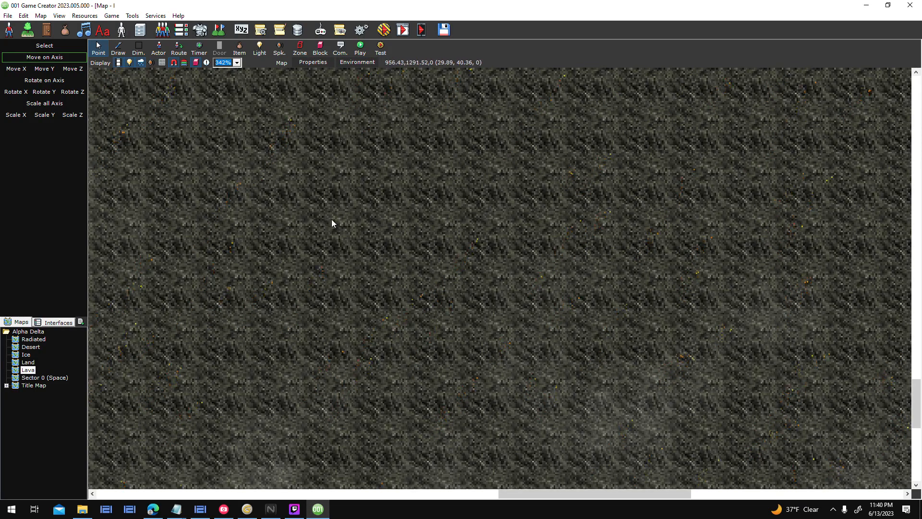
pyautogui.click(247, 509)
pyautogui.click(82, 37)
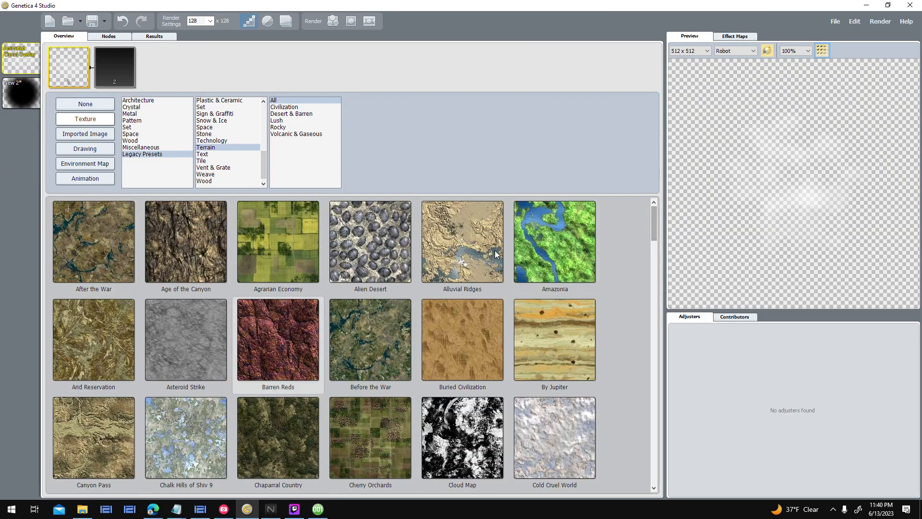
# - Add a Synthesis node to view its Floor & Pavement texture presets, and delete the node again
pyautogui.click(110, 37)
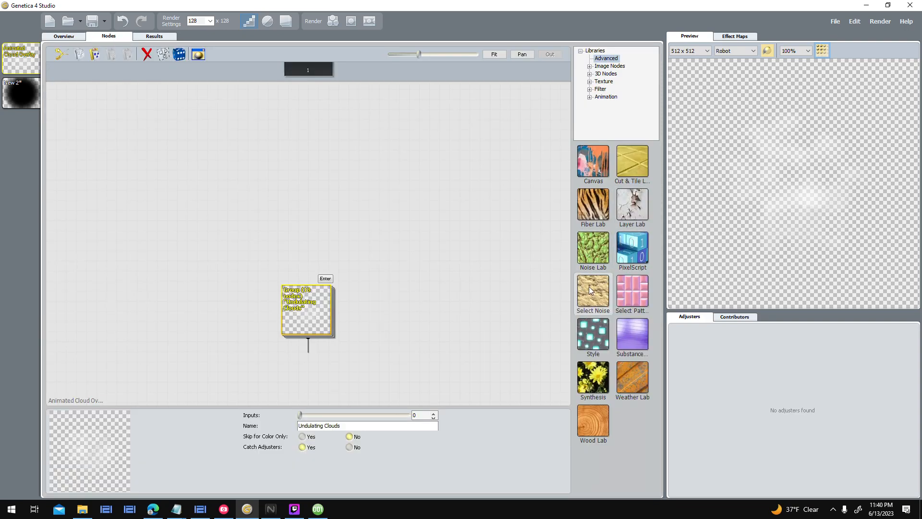
pyautogui.click(608, 245)
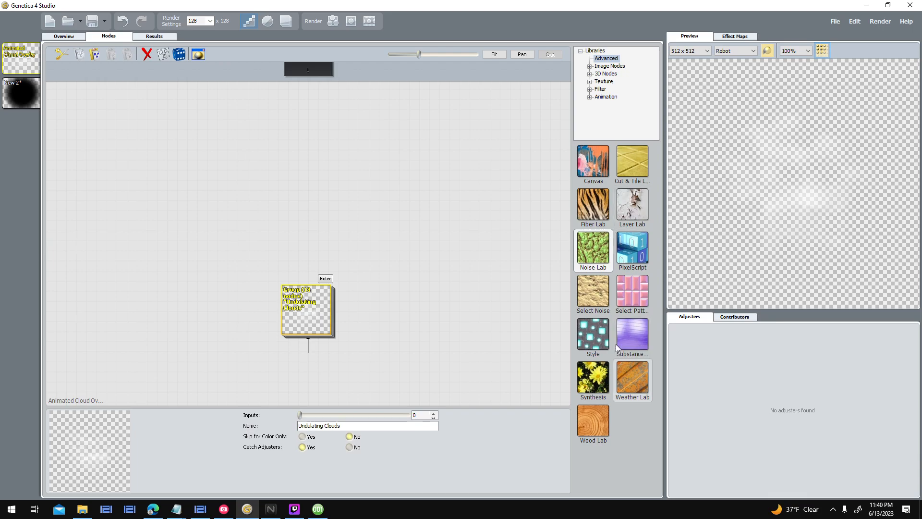
pyautogui.moveTo(596, 334); pyautogui.dragTo(329, 261)
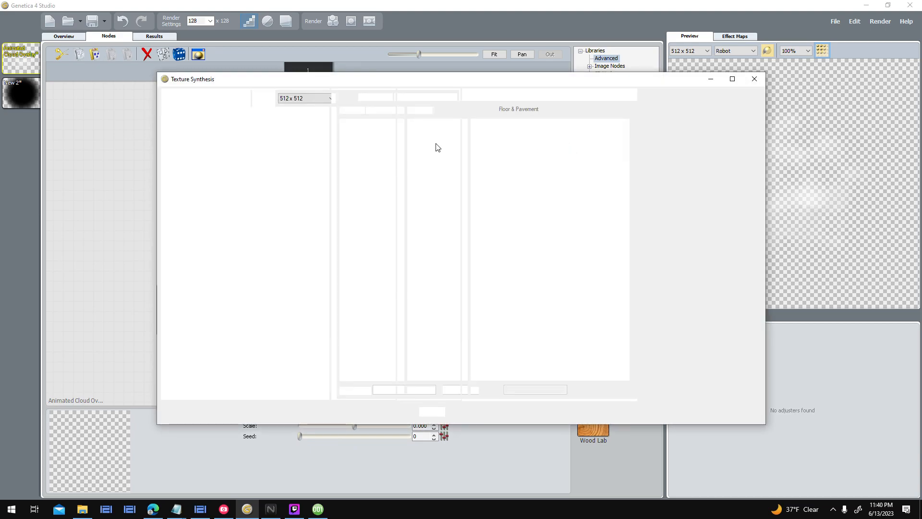
pyautogui.scroll(-10, 547, 193)
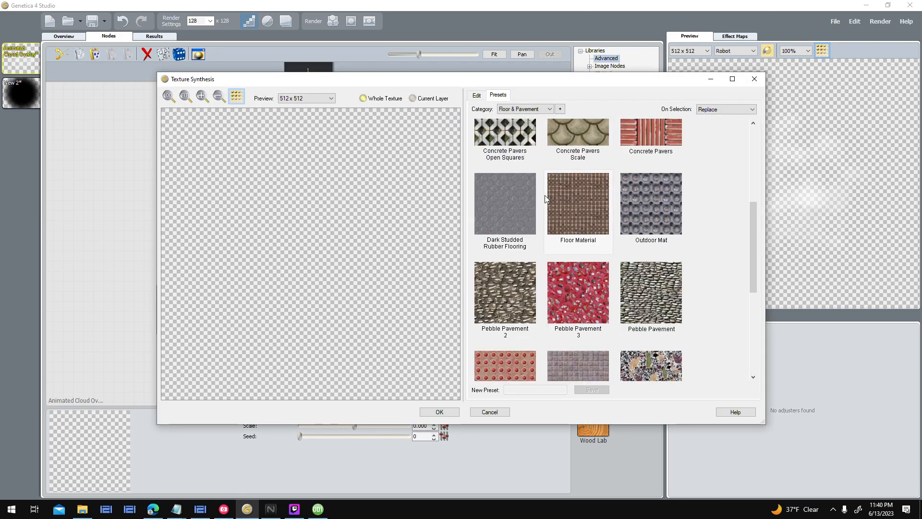
pyautogui.click(754, 79)
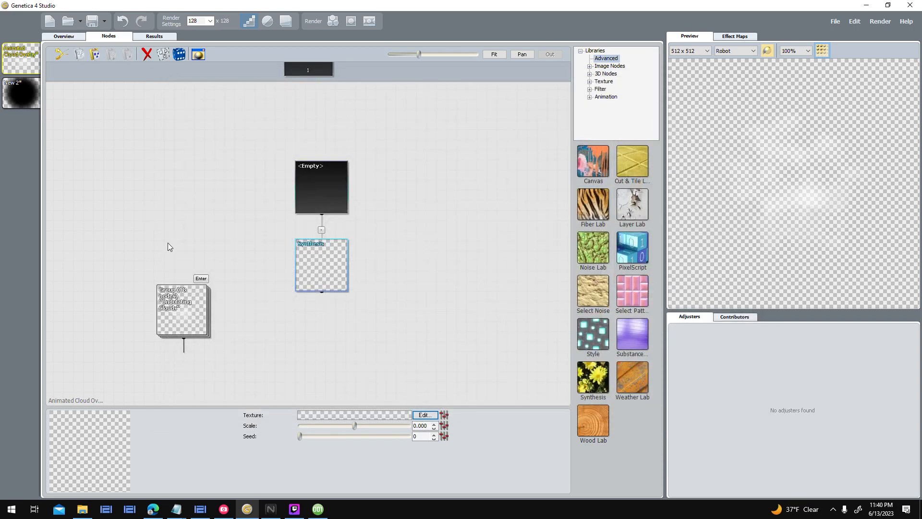
pyautogui.press('Delete')
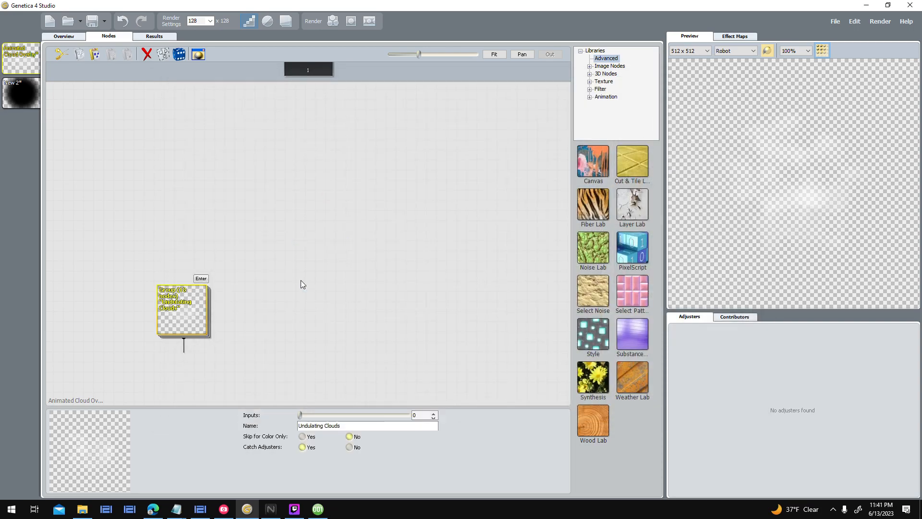
# - Switch to 001 Game Creator and turn off the layer highlighting around the dark pits on the Lava map
pyautogui.click(318, 509)
pyautogui.moveTo(373, 164); pyautogui.dragTo(480, 375, button='middle')
pyautogui.moveTo(447, 192); pyautogui.dragTo(485, 309, button='middle')
pyautogui.moveTo(317, 103); pyautogui.dragTo(454, 420, button='middle')
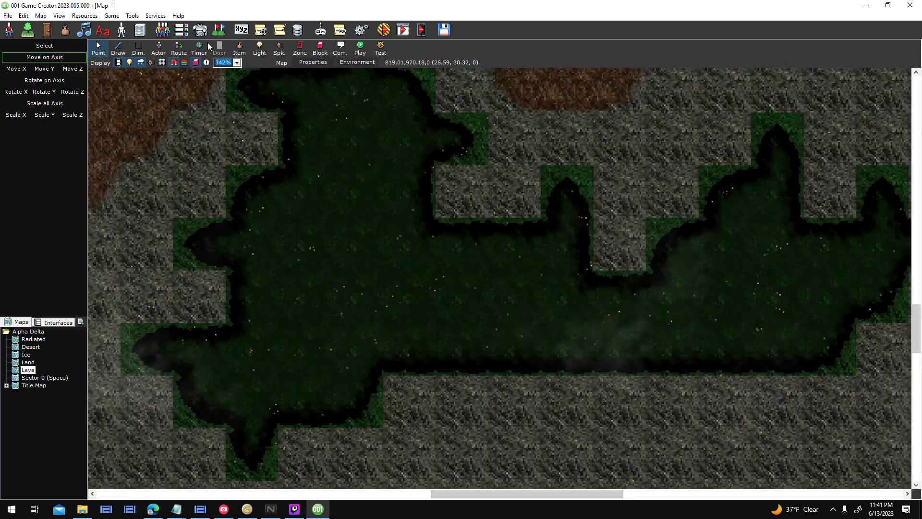
pyautogui.click(184, 63)
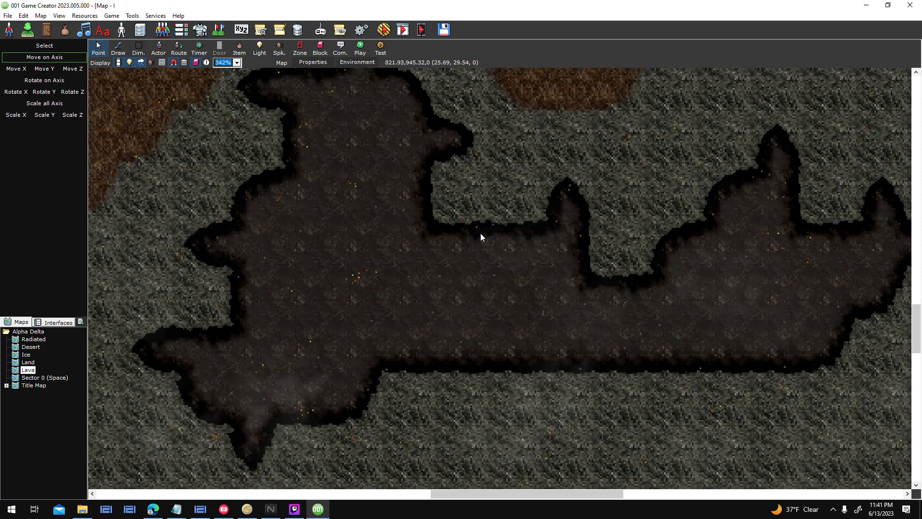
# - Examine the Lava map's brown paths, dark pits and lava pool with their blended tile edges
pyautogui.moveTo(556, 304); pyautogui.dragTo(479, 431, button='middle')
pyautogui.scroll(1, 465, 214)
pyautogui.moveTo(466, 216); pyautogui.dragTo(557, 437, button='middle')
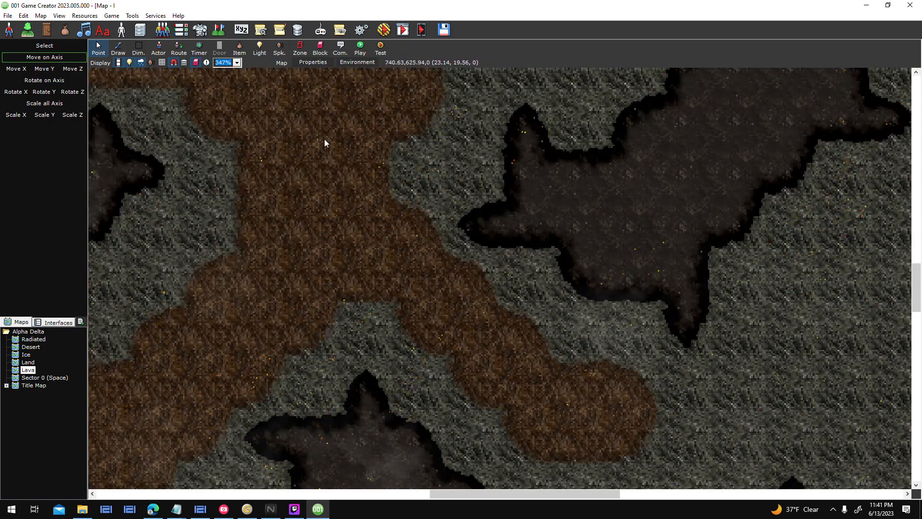
pyautogui.moveTo(312, 135); pyautogui.dragTo(591, 356, button='middle')
pyautogui.scroll(-3, 333, 182)
pyautogui.scroll(-4, 592, 357)
# - Switch to World Creator and inspect the cobblestone-on-grass transition tiles, with a brief return to Genetica's cloud graph
pyautogui.hotkey('alt', 'Tab')
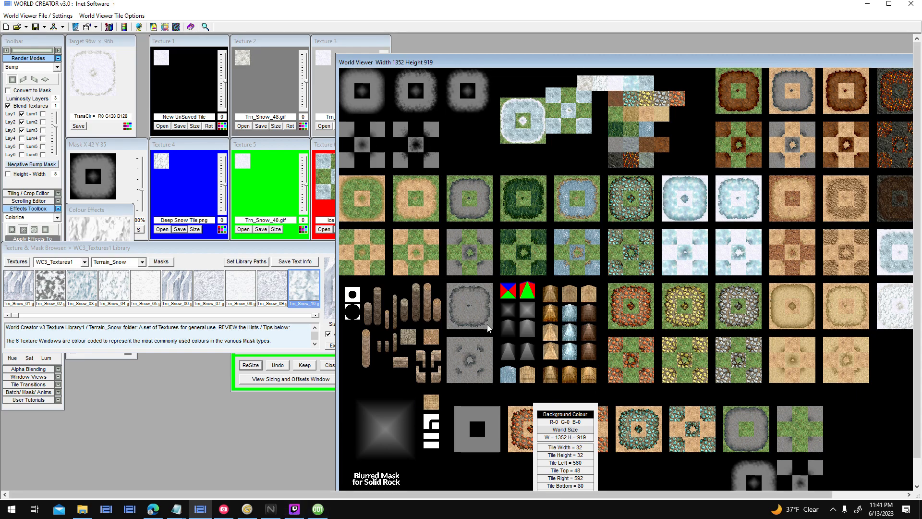
pyautogui.click(690, 300)
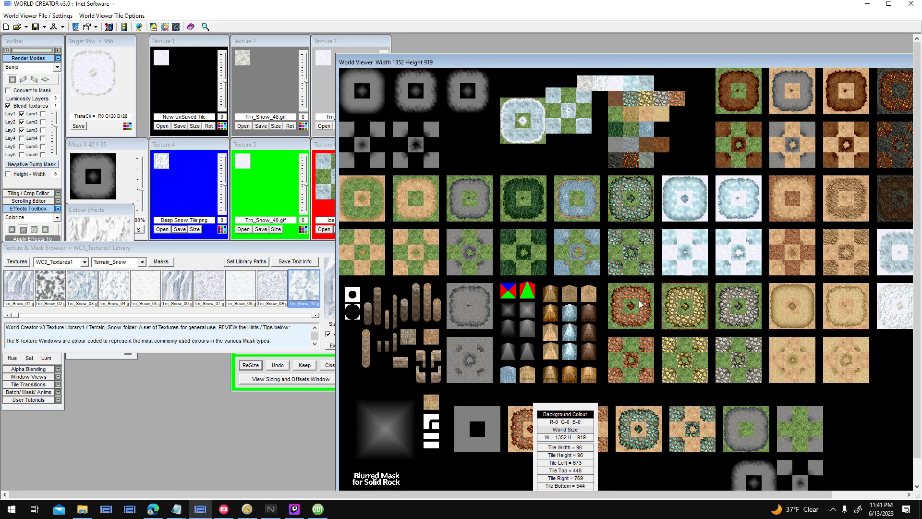
pyautogui.click(724, 296)
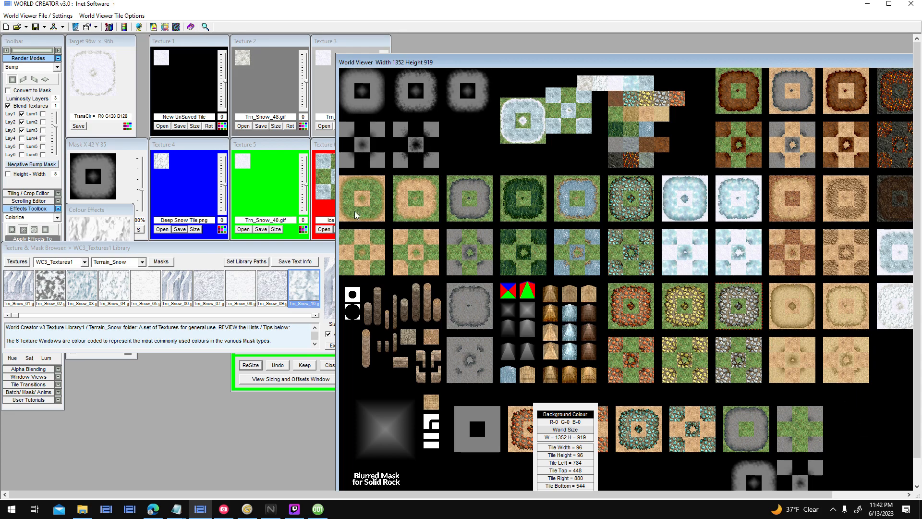
pyautogui.click(247, 509)
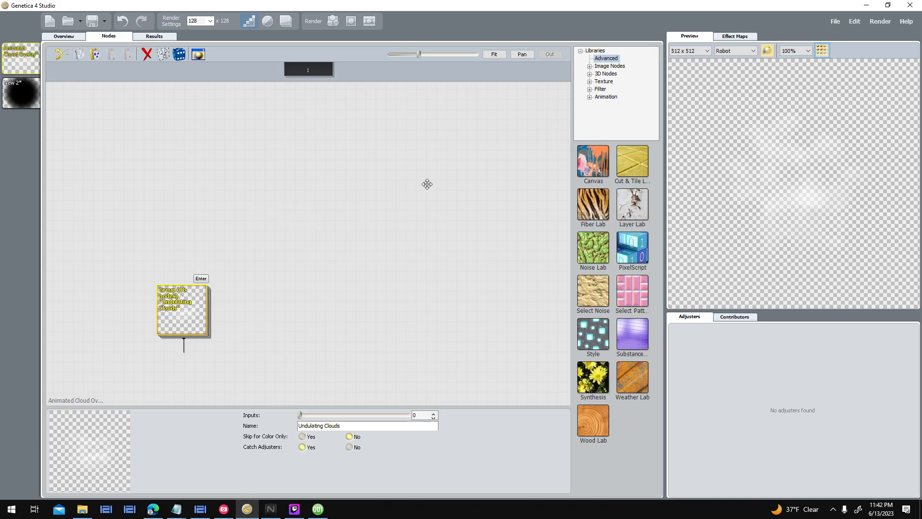
pyautogui.moveTo(427, 185); pyautogui.dragTo(572, 168)
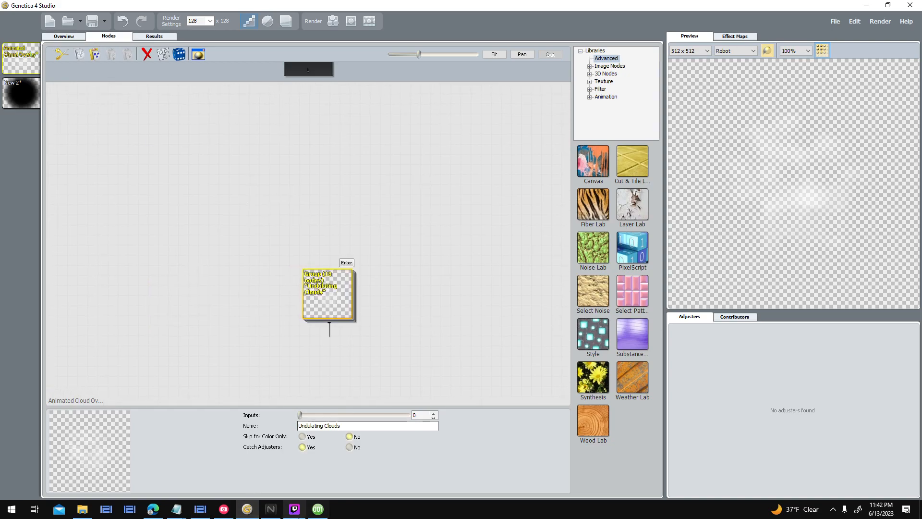
pyautogui.click(201, 509)
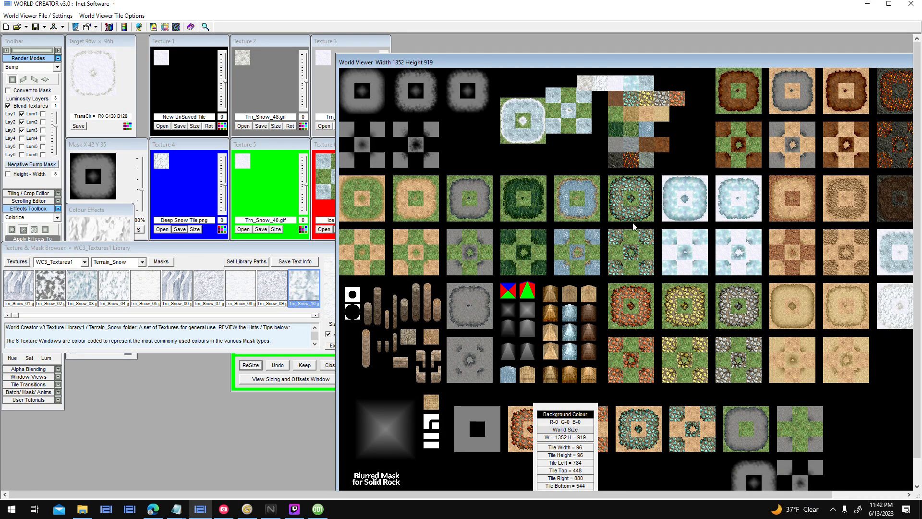
pyautogui.click(578, 217)
# - Switch to 001 Game Creator and open the Sector 0 (Space) map
pyautogui.click(318, 509)
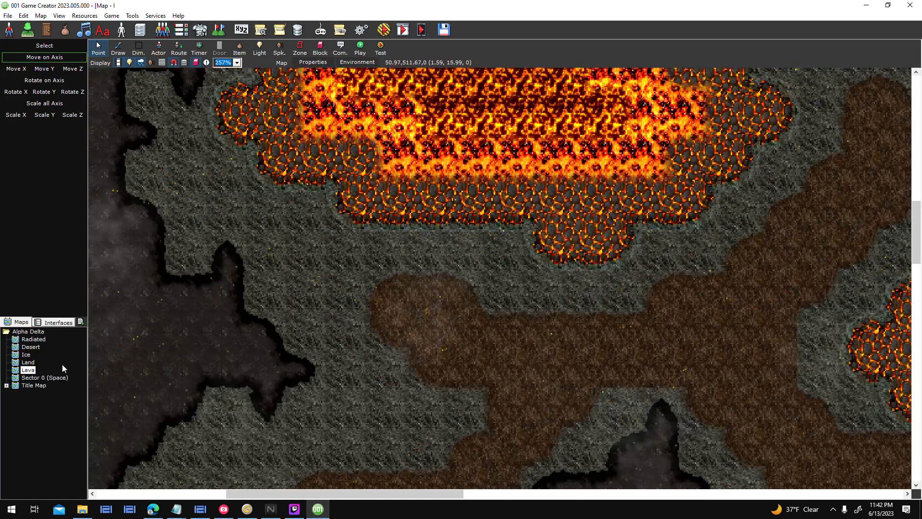
pyautogui.click(27, 384)
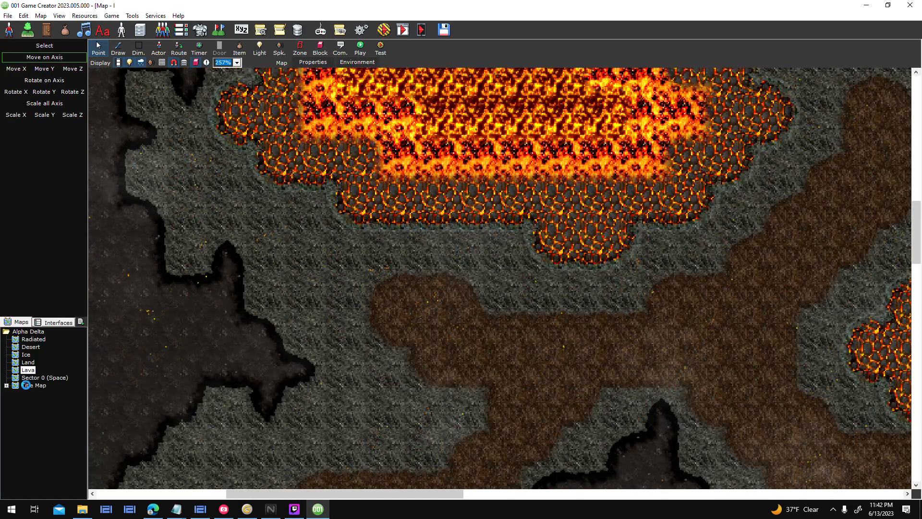
pyautogui.click(28, 378)
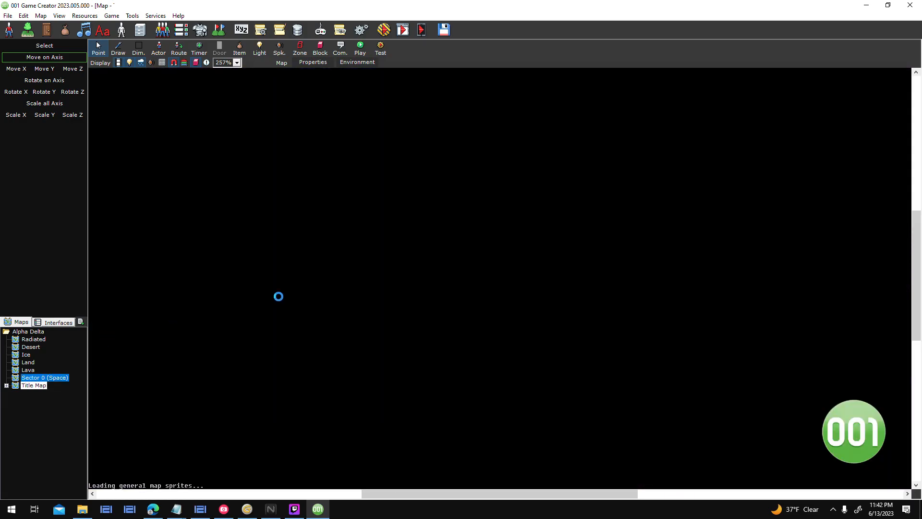
pyautogui.scroll(-4, 477, 287)
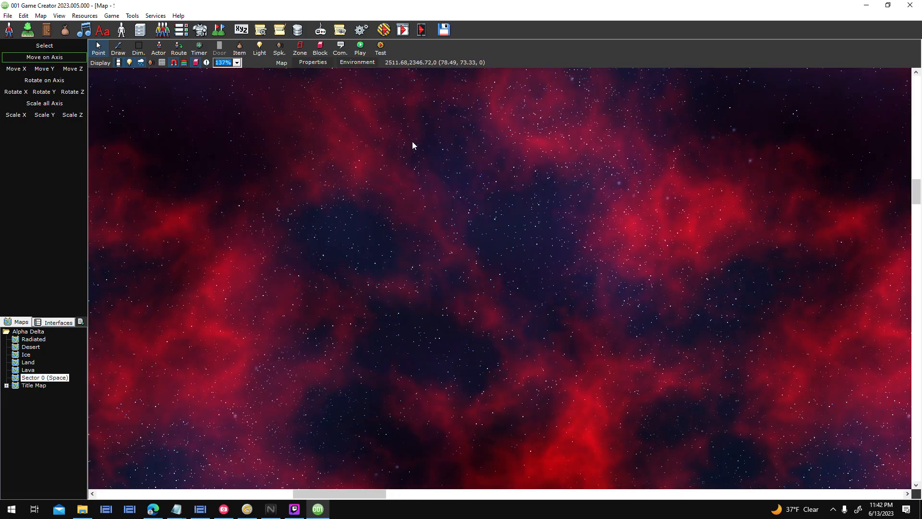
# - Locate the planet Taren in the space map and examine its surface, glow and the surrounding nebula backdrop up close
pyautogui.rightClick(412, 145)
pyautogui.click(739, 211)
pyautogui.moveTo(747, 212); pyautogui.dragTo(374, 210, button='middle')
pyautogui.moveTo(841, 312); pyautogui.dragTo(619, 355, button='middle')
pyautogui.scroll(-2, 511, 333)
pyautogui.scroll(-3, 509, 334)
pyautogui.moveTo(641, 481); pyautogui.dragTo(554, 377, button='middle')
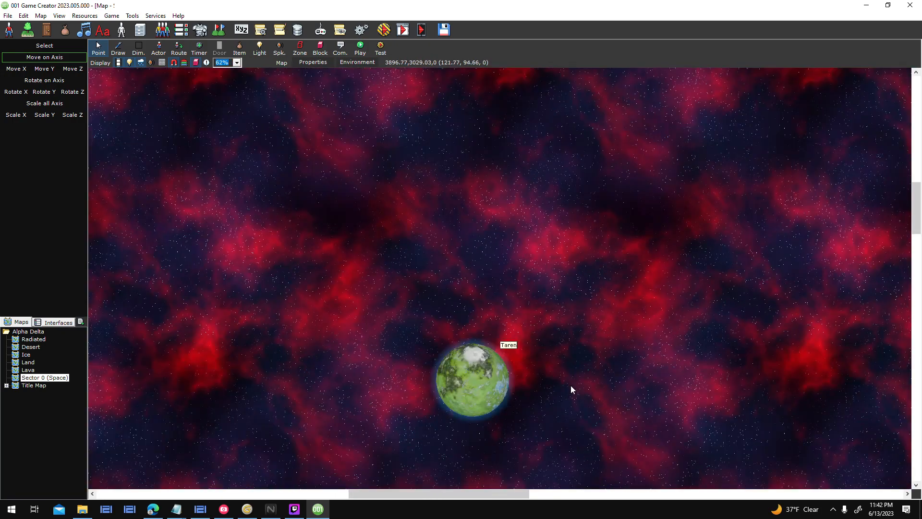
pyautogui.moveTo(487, 332); pyautogui.dragTo(595, 341, button='middle')
pyautogui.scroll(2, 596, 341)
pyautogui.scroll(4, 619, 399)
pyautogui.moveTo(600, 409); pyautogui.dragTo(575, 262, button='middle')
pyautogui.scroll(1, 613, 288)
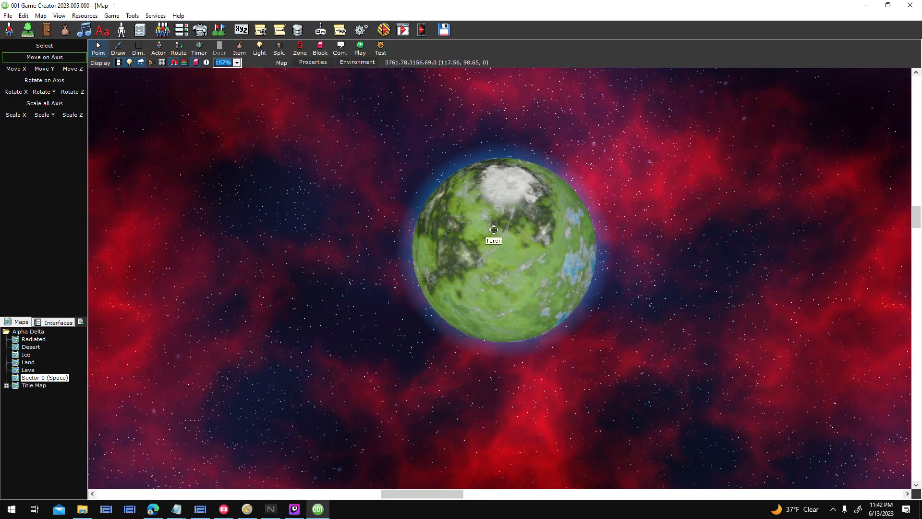
pyautogui.moveTo(493, 230); pyautogui.dragTo(449, 287)
pyautogui.moveTo(522, 207)
pyautogui.mouseDown()
pyautogui.moveTo(480, 264)
pyautogui.moveTo(526, 233)
pyautogui.moveTo(637, 200)
pyautogui.moveTo(553, 204)
pyautogui.moveTo(489, 262)
pyautogui.moveTo(586, 249)
pyautogui.mouseUp()
pyautogui.moveTo(704, 238); pyautogui.dragTo(505, 273, button='middle')
pyautogui.scroll(-5, 699, 337)
pyautogui.scroll(2, 564, 252)
pyautogui.scroll(1, 563, 251)
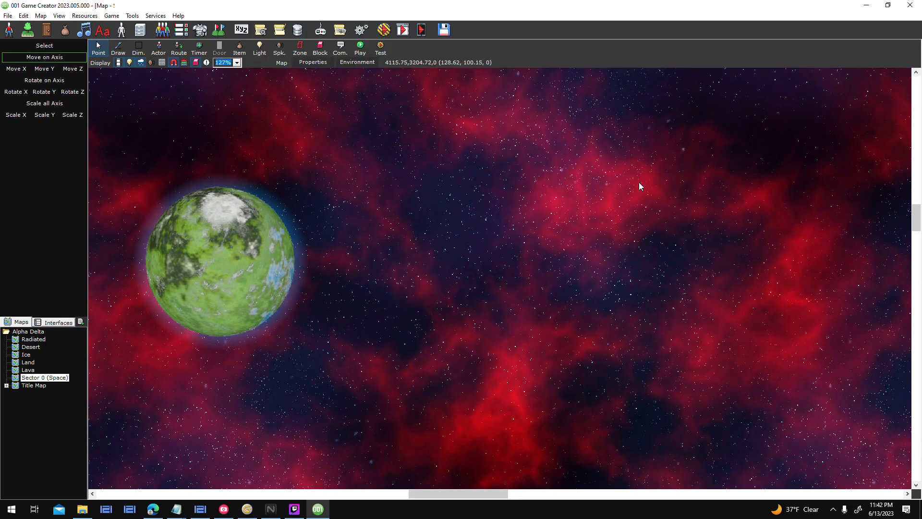
# - Survey the Sector 0 (Space) map from the green planet across the red nebula to the planet Baryn and the sun
pyautogui.moveTo(657, 311); pyautogui.dragTo(686, 305, button='middle')
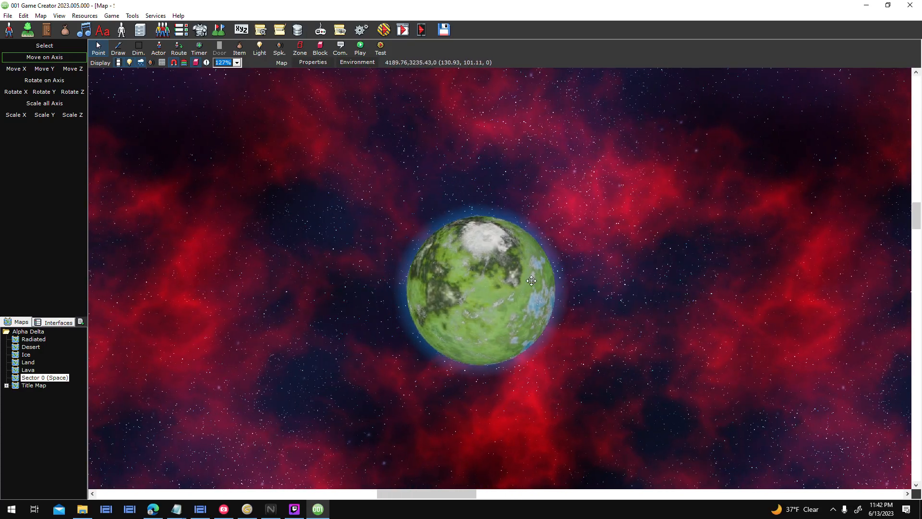
pyautogui.moveTo(369, 303); pyautogui.dragTo(543, 273, button='middle')
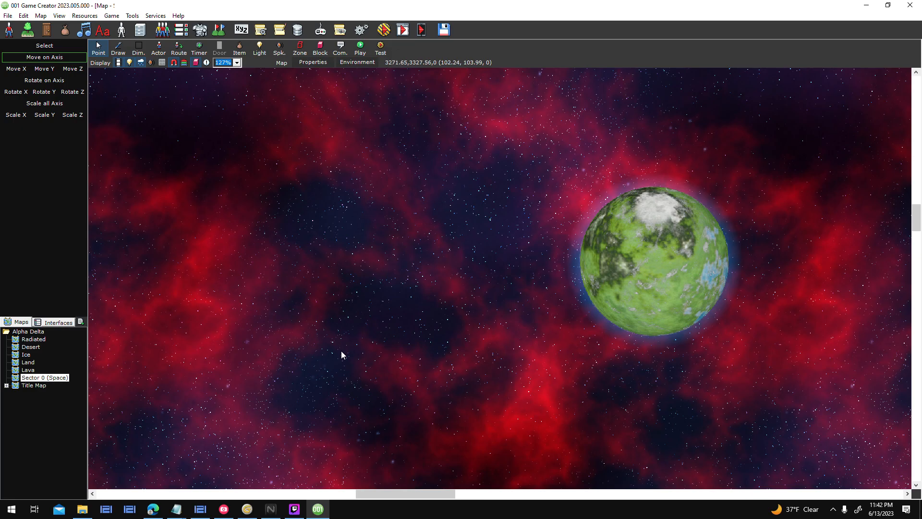
pyautogui.scroll(-2, 336, 353)
pyautogui.moveTo(125, 372); pyautogui.dragTo(316, 377, button='middle')
pyautogui.scroll(-1, 432, 418)
pyautogui.moveTo(517, 452); pyautogui.dragTo(806, 288, button='middle')
pyautogui.scroll(-1, 336, 384)
pyautogui.moveTo(274, 457); pyautogui.dragTo(399, 343, button='middle')
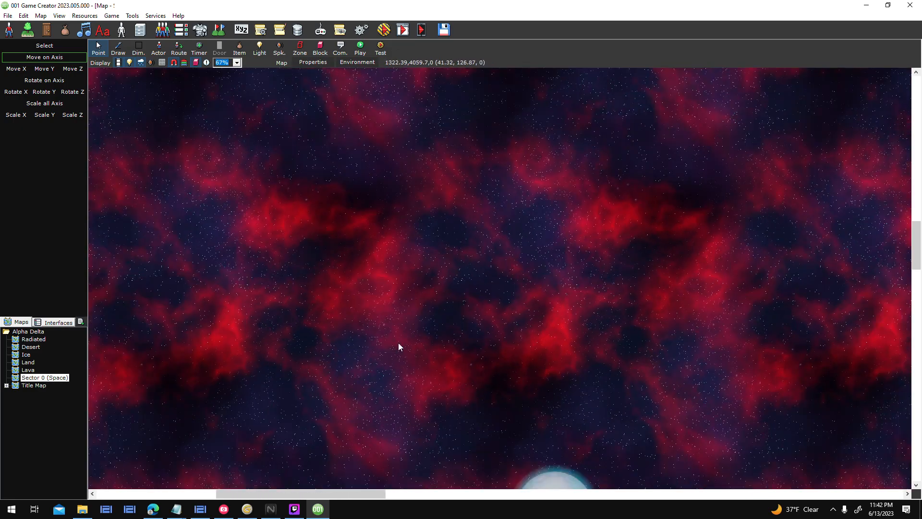
pyautogui.scroll(-1, 241, 384)
pyautogui.moveTo(130, 461); pyautogui.dragTo(162, 320, button='middle')
pyautogui.moveTo(746, 400); pyautogui.dragTo(582, 286, button='middle')
pyautogui.moveTo(691, 427); pyautogui.dragTo(554, 303, button='middle')
pyautogui.moveTo(864, 307); pyautogui.dragTo(675, 369, button='middle')
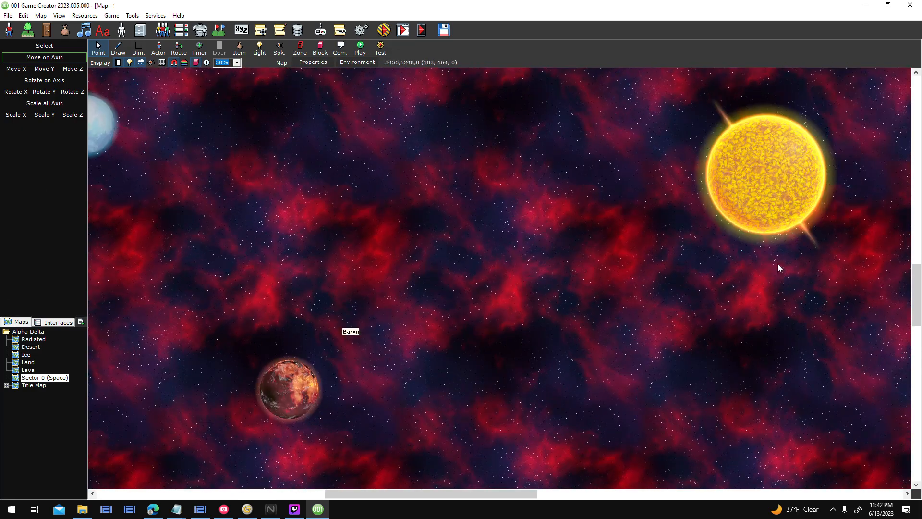
# - Examine the sun's surface and flares up close, followed by the neighbouring Black Hole
pyautogui.moveTo(665, 173); pyautogui.dragTo(557, 322, button='middle')
pyautogui.scroll(1, 557, 322)
pyautogui.scroll(5, 710, 348)
pyautogui.moveTo(432, 346); pyautogui.dragTo(70, 144, button='middle')
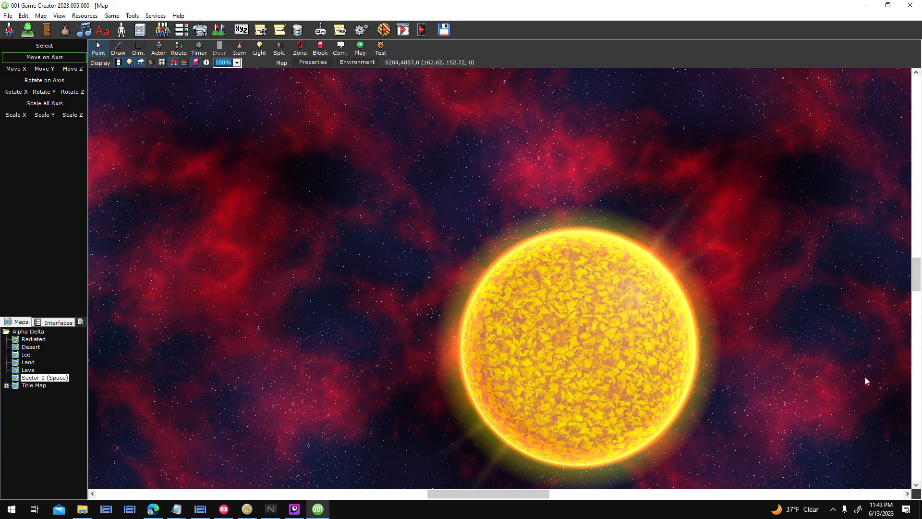
pyautogui.moveTo(622, 355); pyautogui.dragTo(401, 353, button='middle')
pyautogui.moveTo(653, 387); pyautogui.dragTo(420, 341, button='middle')
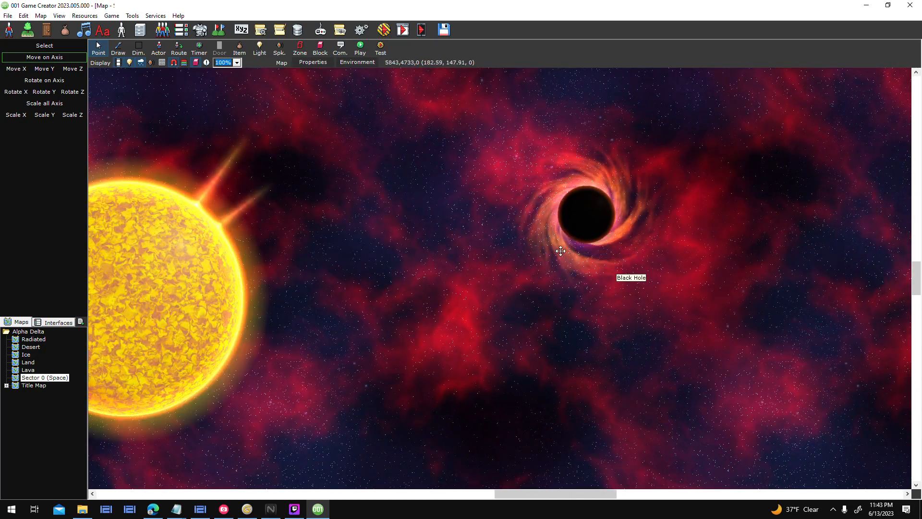
# - Locate Helios Station near the green planet and reposition it slightly farther from the planet
pyautogui.scroll(-3, 665, 323)
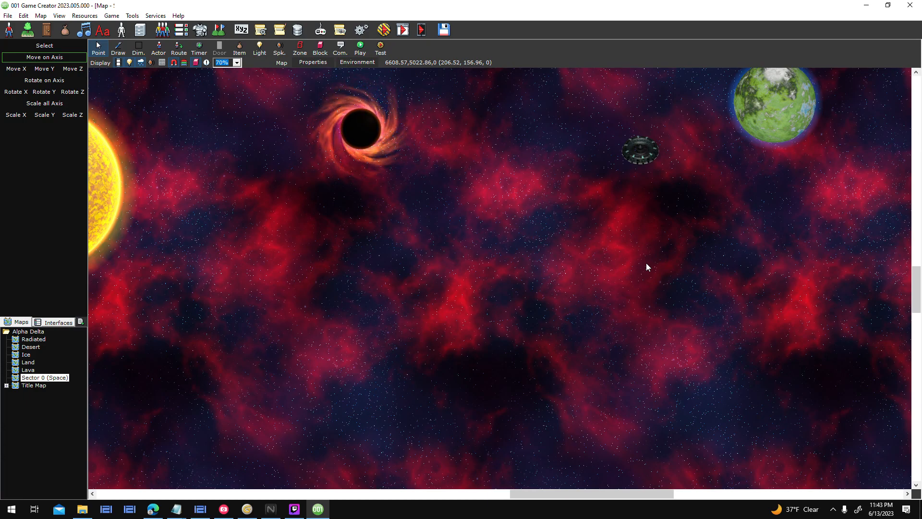
pyautogui.scroll(2, 692, 220)
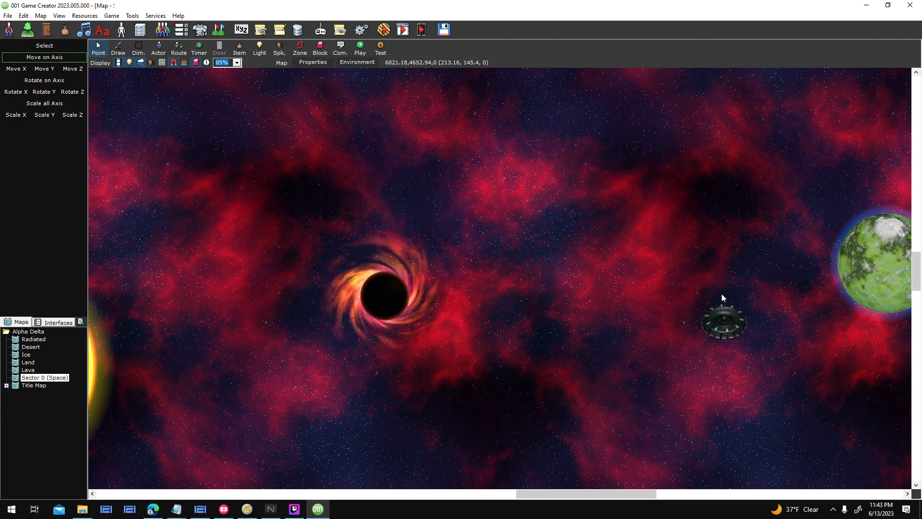
pyautogui.scroll(1, 721, 293)
pyautogui.scroll(10, 576, 295)
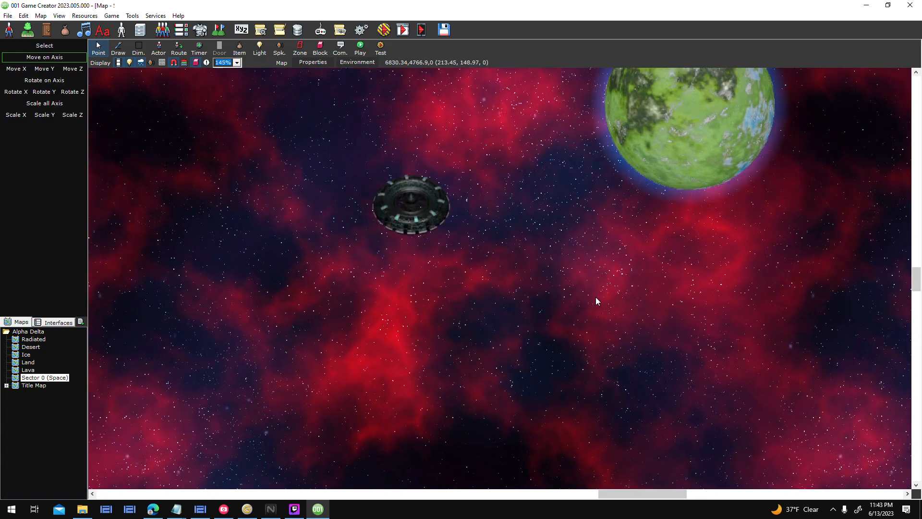
pyautogui.moveTo(469, 244); pyautogui.dragTo(470, 207)
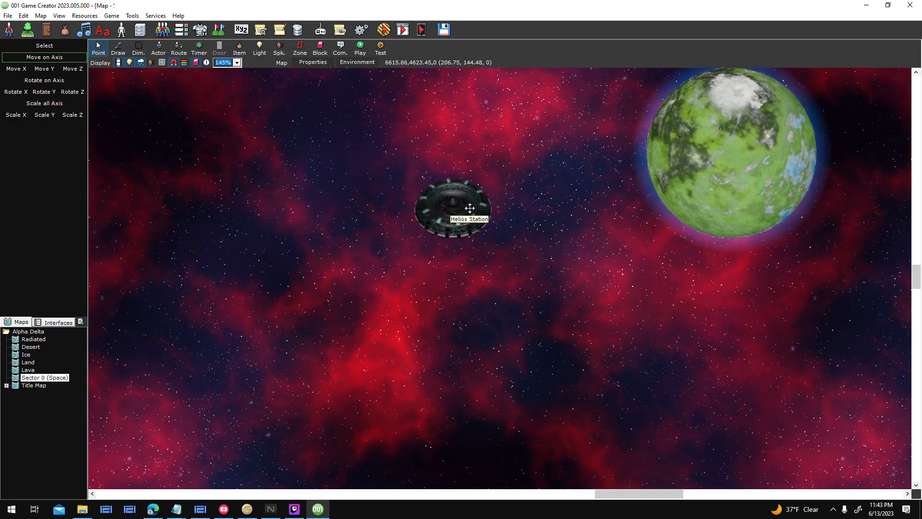
pyautogui.moveTo(453, 237); pyautogui.dragTo(430, 248)
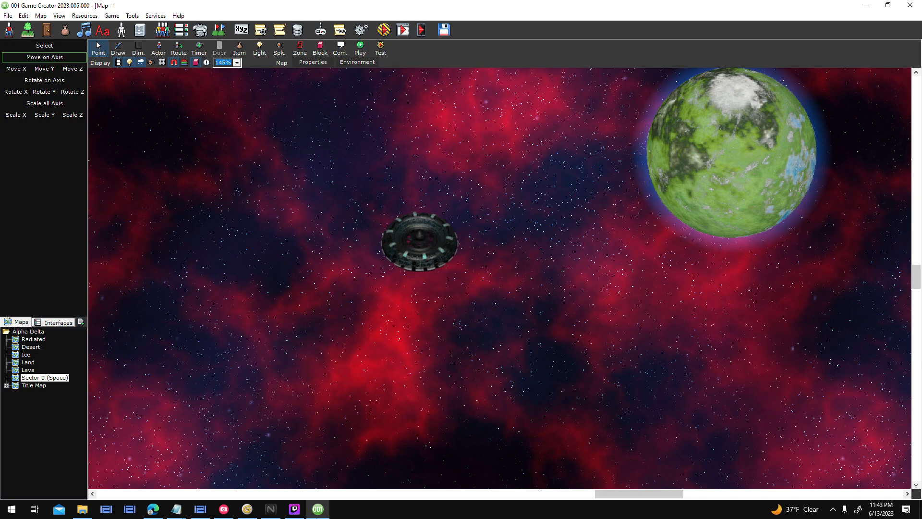
# - Switch to Genetica to check the Animated Cloud Overlay and View 2 graphs, and return to 001 Game Creator
pyautogui.click(247, 509)
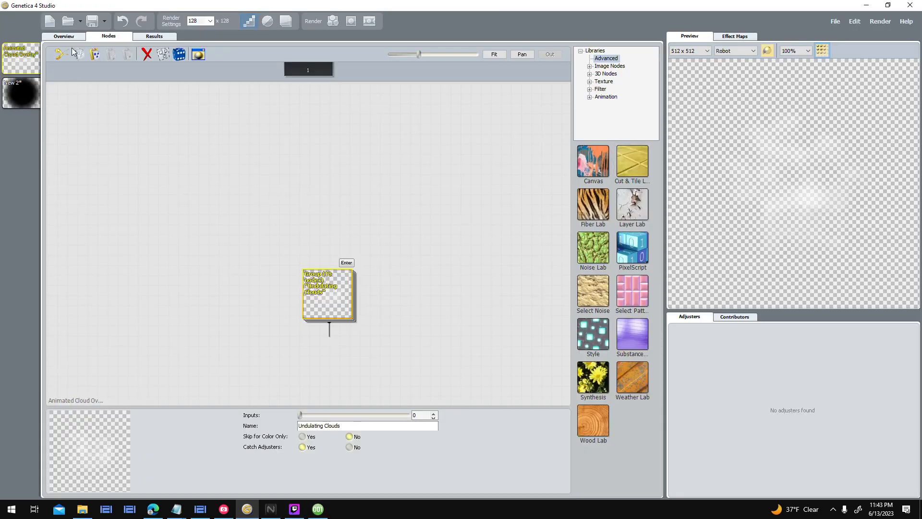
pyautogui.click(20, 96)
pyautogui.click(21, 58)
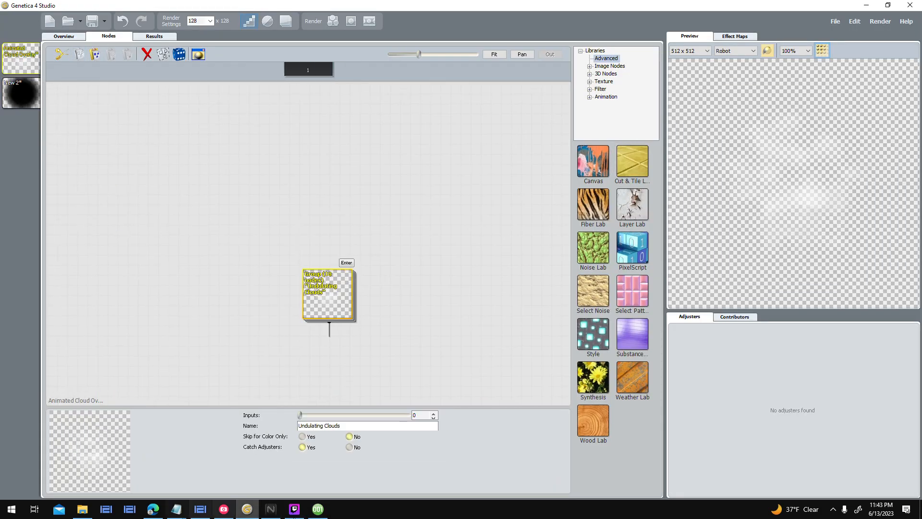
pyautogui.click(317, 509)
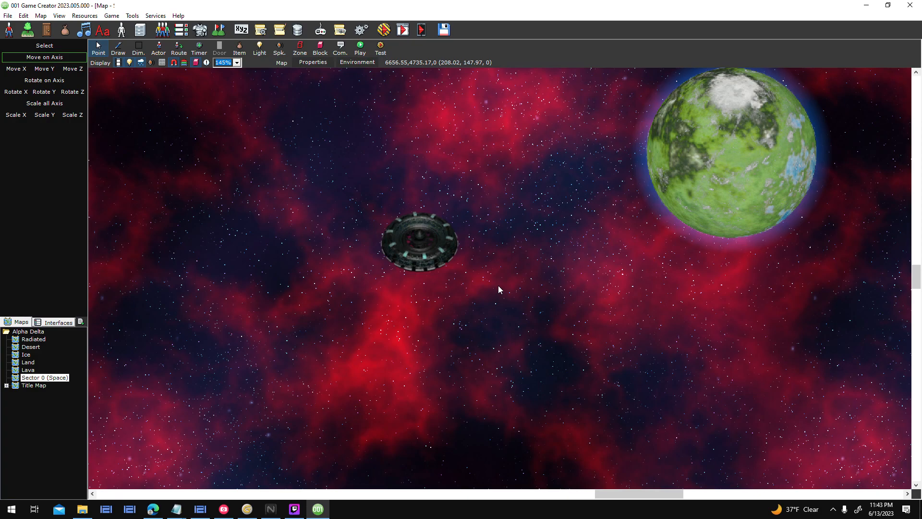
# - Examine the green planet, Helios Station and the black hole against the nebula at closer and wider views
pyautogui.moveTo(857, 168); pyautogui.dragTo(775, 285, button='middle')
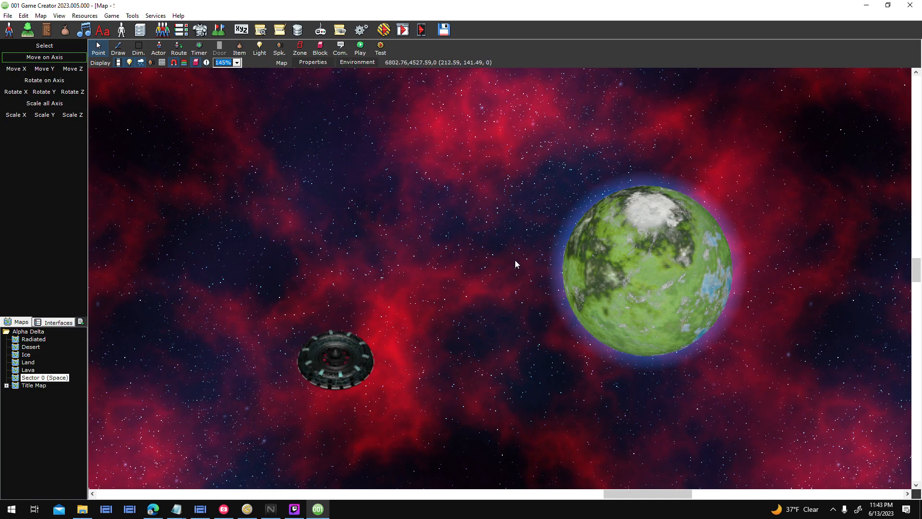
pyautogui.moveTo(516, 261); pyautogui.dragTo(688, 362, button='middle')
pyautogui.scroll(-7, 688, 362)
pyautogui.moveTo(540, 297); pyautogui.dragTo(660, 314, button='middle')
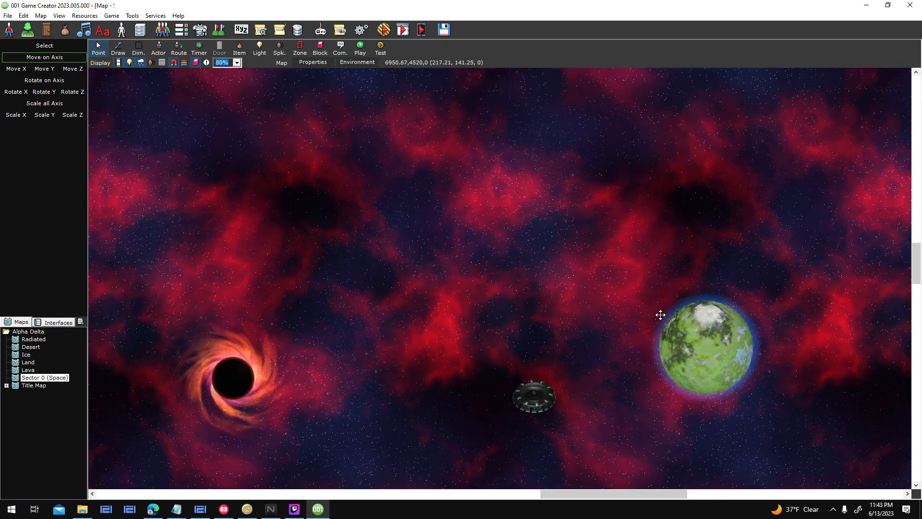
pyautogui.moveTo(660, 313); pyautogui.dragTo(682, 364)
pyautogui.scroll(5, 682, 364)
pyautogui.moveTo(641, 338); pyautogui.dragTo(647, 198, button='middle')
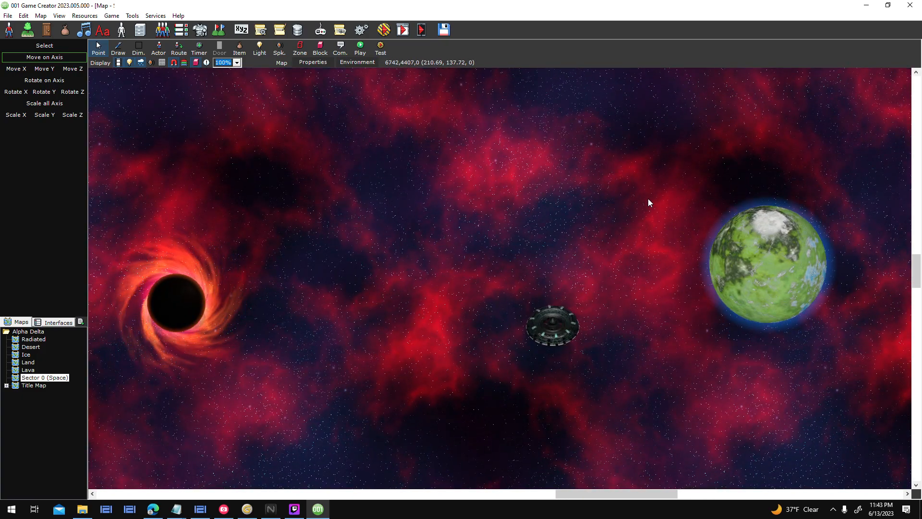
# - Open the Lava map and examine its lava pools, brown paths and drifting smoke up close
pyautogui.doubleClick(36, 371)
pyautogui.click(443, 285)
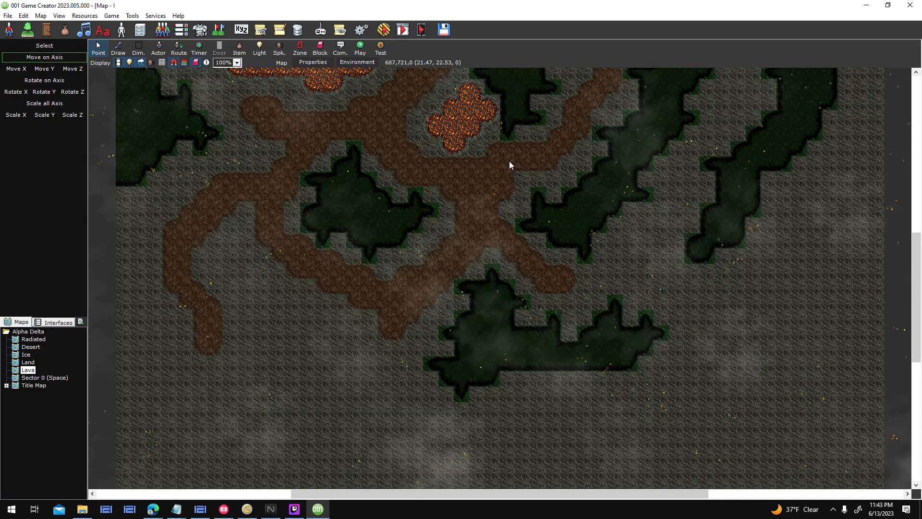
pyautogui.scroll(5, 512, 196)
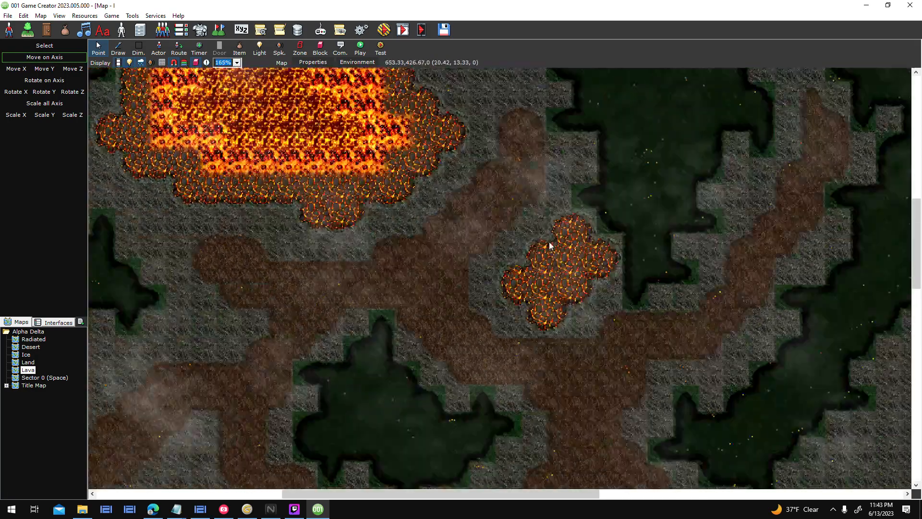
pyautogui.moveTo(549, 241); pyautogui.dragTo(553, 251, button='middle')
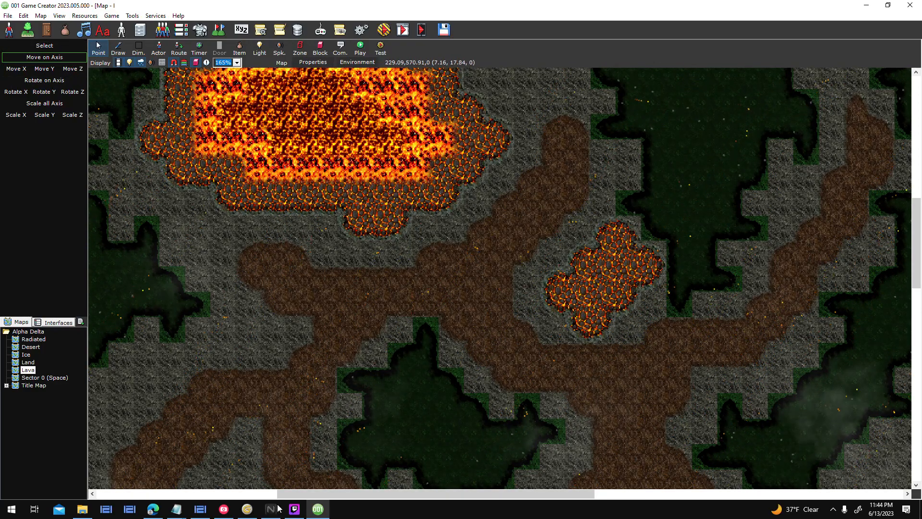
# - Switch to Genetica, enter the Undulating Clouds group and trace its graph up to the topmost Noise node
pyautogui.hotkey('alt', 'Tab')
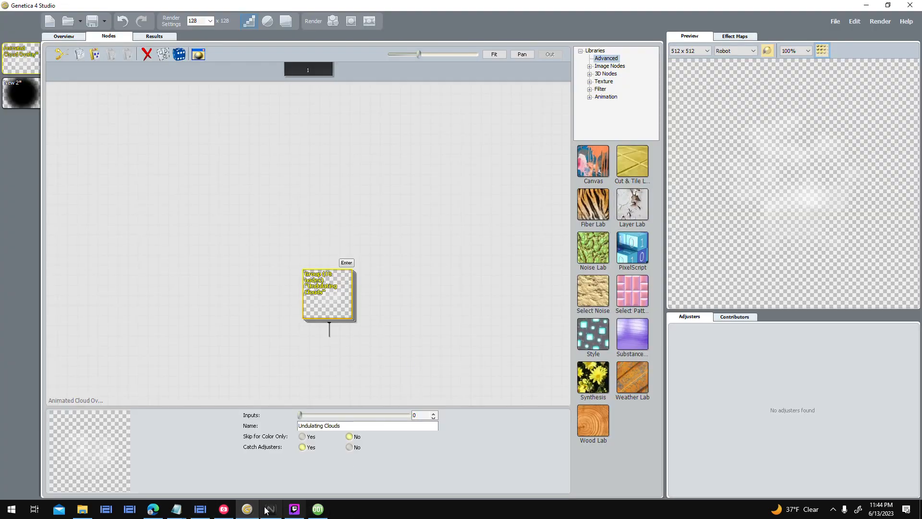
pyautogui.click(349, 263)
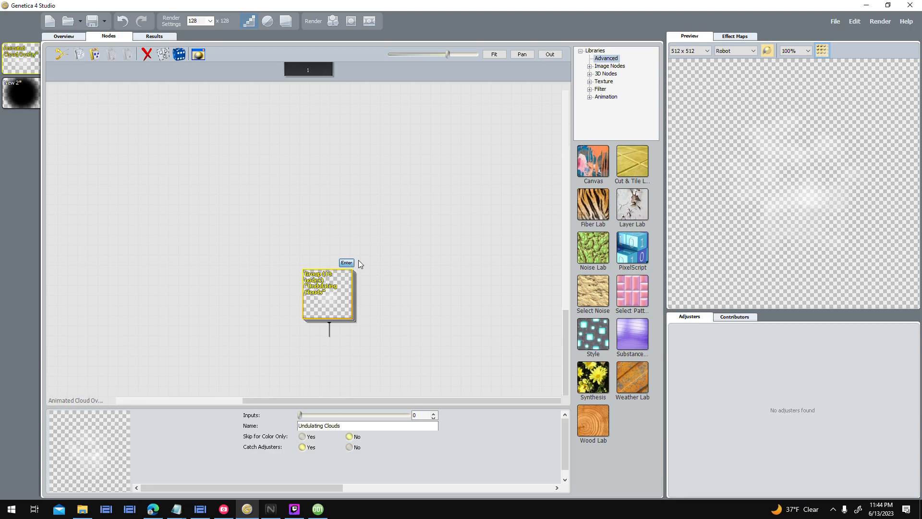
pyautogui.moveTo(385, 226); pyautogui.dragTo(446, 396)
pyautogui.moveTo(384, 169); pyautogui.dragTo(497, 373)
pyautogui.moveTo(351, 168); pyautogui.dragTo(329, 344)
pyautogui.moveTo(441, 224); pyautogui.dragTo(454, 345)
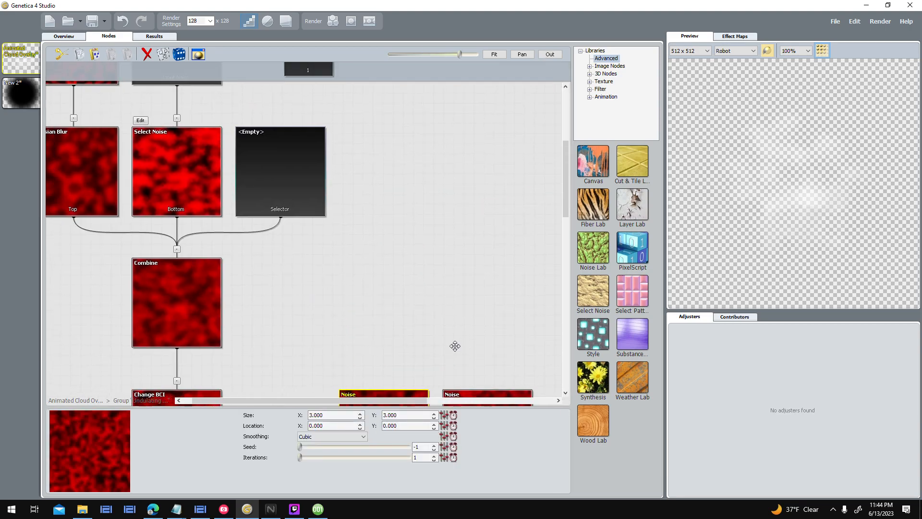
pyautogui.moveTo(391, 263); pyautogui.dragTo(535, 323)
pyautogui.moveTo(437, 146); pyautogui.dragTo(442, 261)
pyautogui.moveTo(301, 206); pyautogui.dragTo(337, 324)
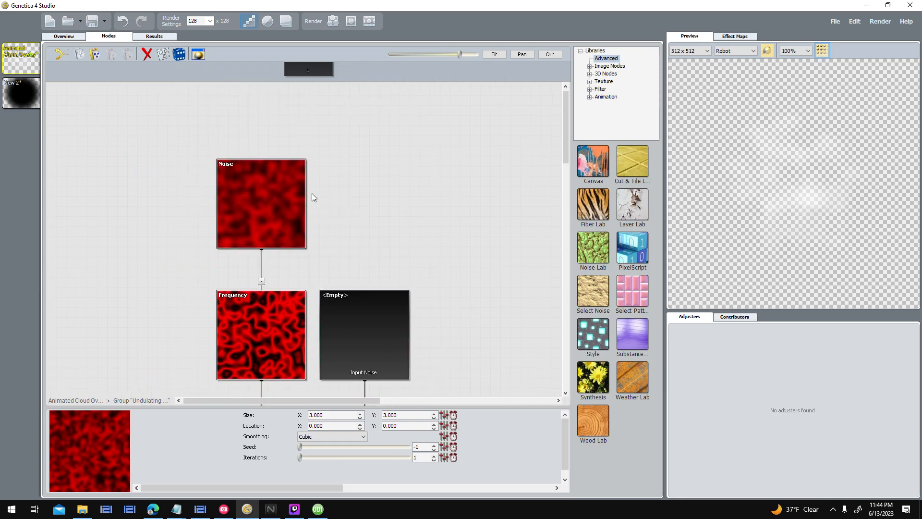
# - Inspect the settings of the first Noise node and the Frequency node feeding the Gaussian Blur
pyautogui.click(269, 221)
pyautogui.moveTo(525, 267); pyautogui.dragTo(535, 144)
pyautogui.click(270, 229)
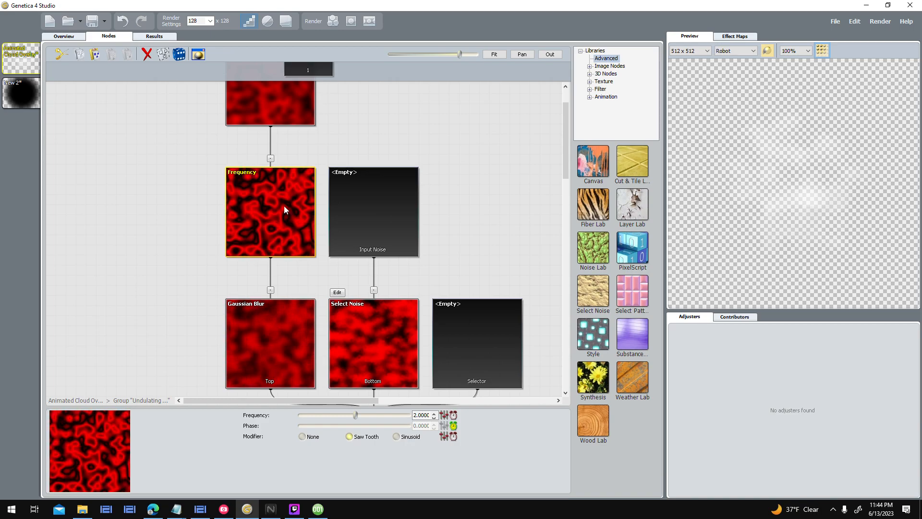
pyautogui.moveTo(301, 233); pyautogui.dragTo(285, 108, button='middle')
pyautogui.moveTo(465, 318); pyautogui.dragTo(460, 253, button='middle')
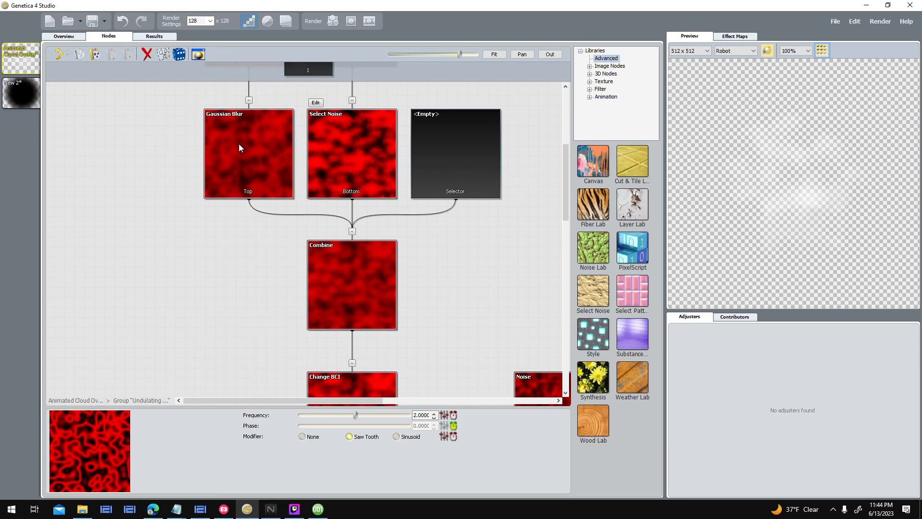
# - Follow the cloud graph down through the Change BCI, Atmosphere and Distort nodes to the final nodes with the radial gradient
pyautogui.moveTo(433, 310); pyautogui.dragTo(383, 204, button='middle')
pyautogui.moveTo(403, 285); pyautogui.dragTo(346, 268, button='middle')
pyautogui.moveTo(345, 199); pyautogui.dragTo(330, 42, button='middle')
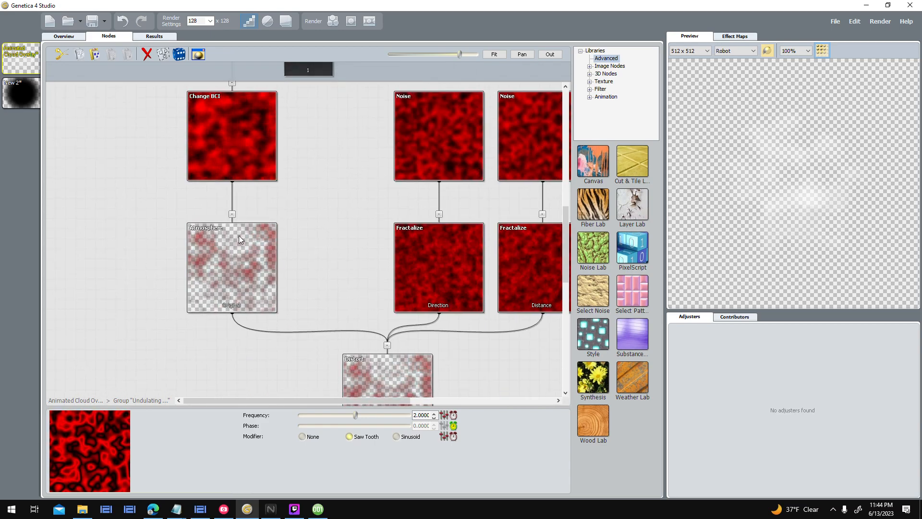
pyautogui.moveTo(291, 292); pyautogui.dragTo(305, 239, button='middle')
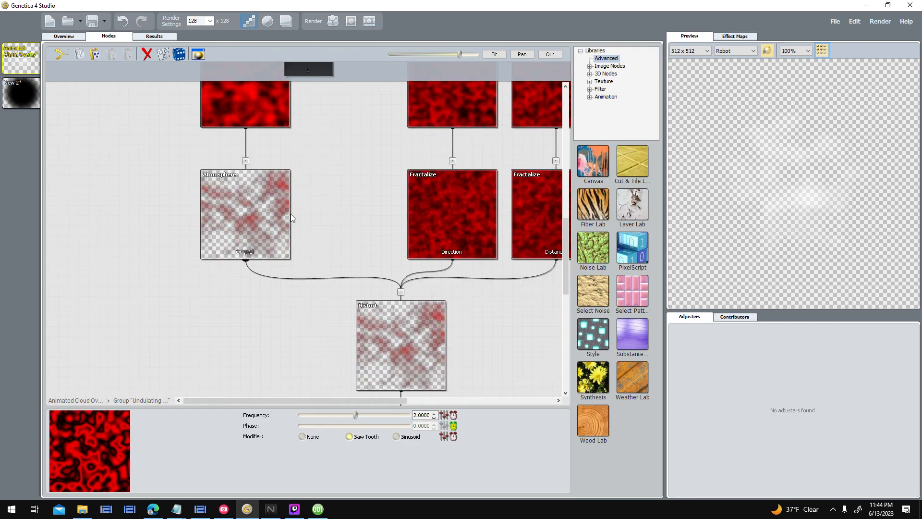
pyautogui.moveTo(483, 360); pyautogui.dragTo(435, 147, button='middle')
pyautogui.moveTo(543, 350); pyautogui.dragTo(239, 163, button='middle')
pyautogui.moveTo(422, 218); pyautogui.dragTo(441, 280, button='middle')
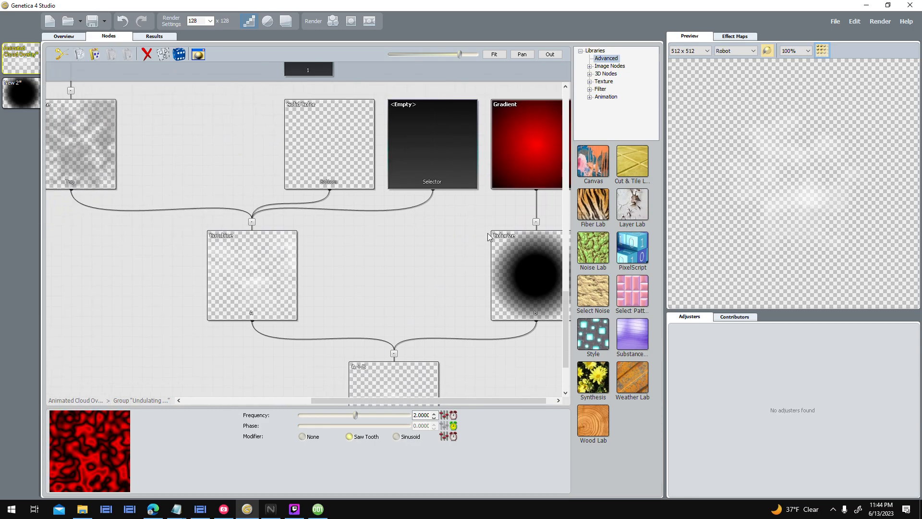
pyautogui.moveTo(355, 344); pyautogui.dragTo(327, 230, button='middle')
pyautogui.moveTo(399, 259); pyautogui.dragTo(395, 331, button='middle')
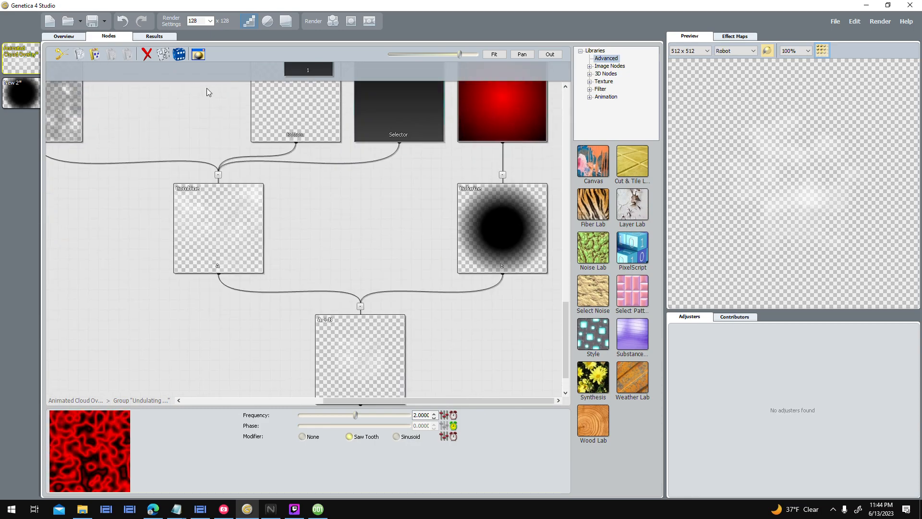
# - Edit the Colorize node's gradient so both of its right-hand black stops sit at position 0.500
pyautogui.click(500, 225)
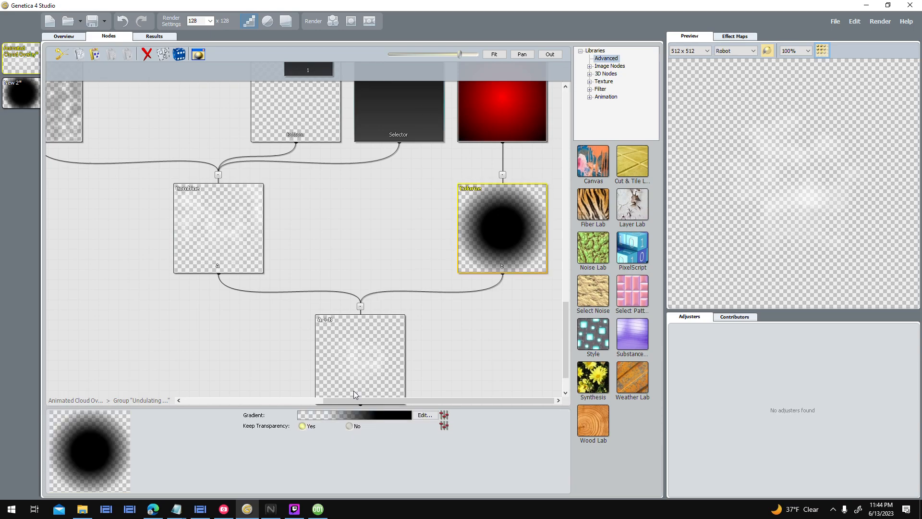
pyautogui.click(424, 415)
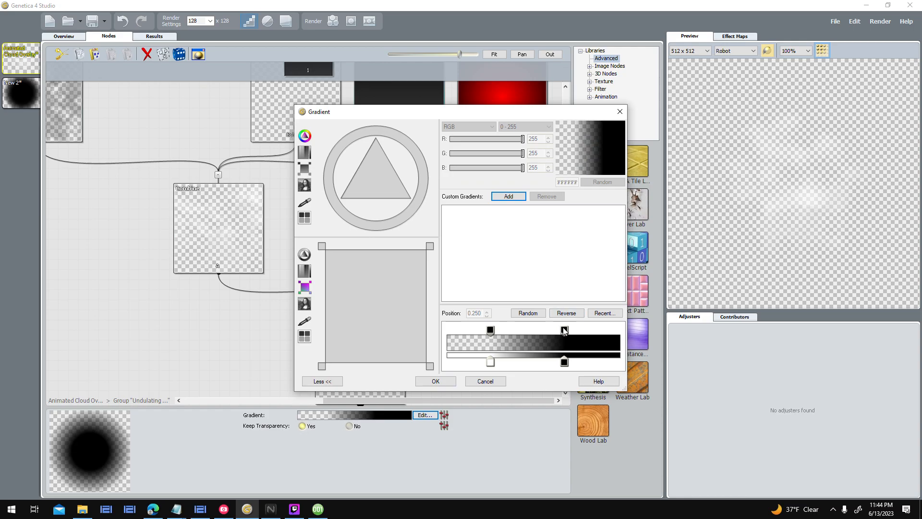
pyautogui.click(532, 332)
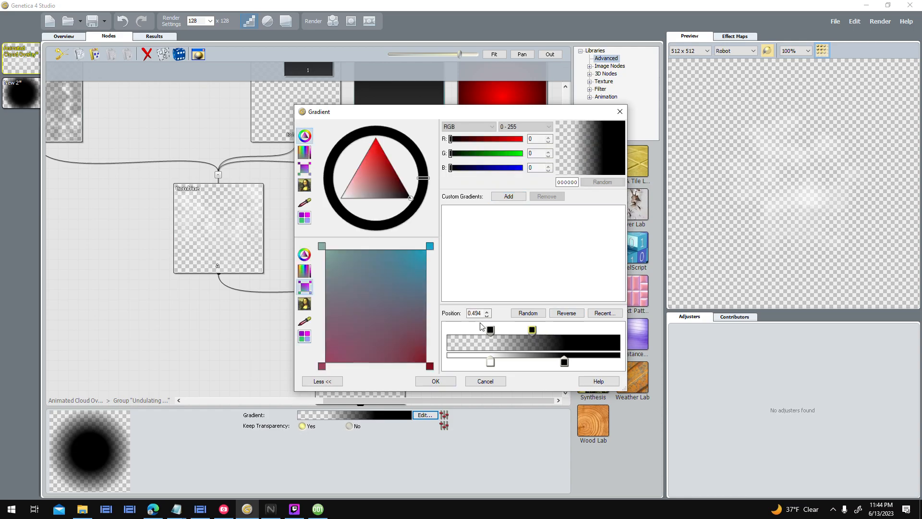
pyautogui.click(565, 362)
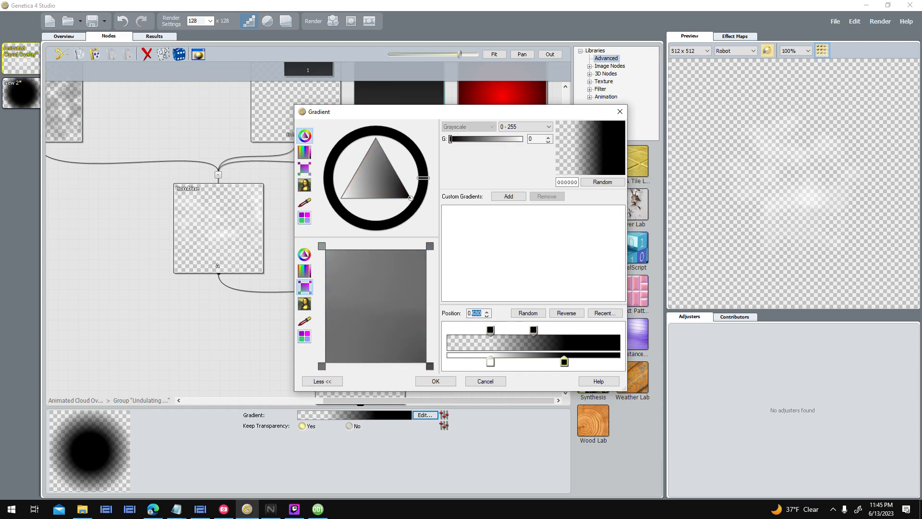
pyautogui.press('Return')
pyautogui.click(201, 326)
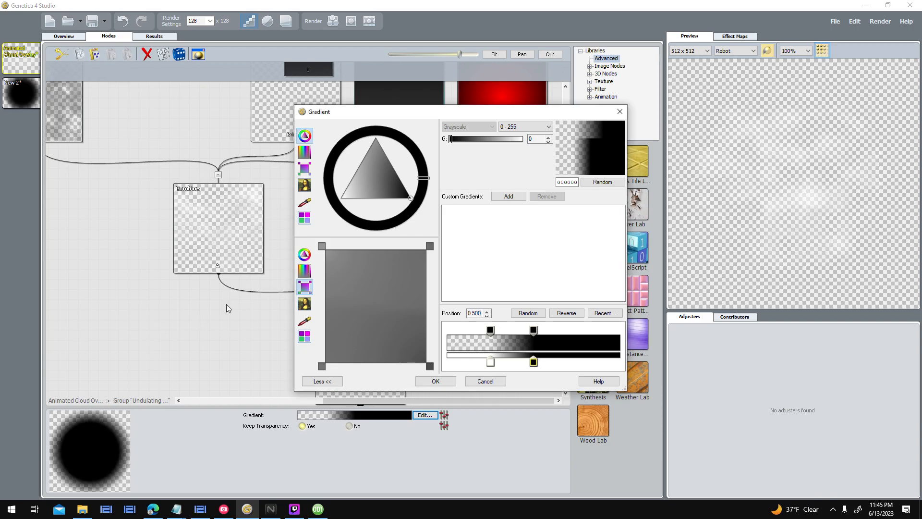
pyautogui.moveTo(459, 115); pyautogui.dragTo(196, 108)
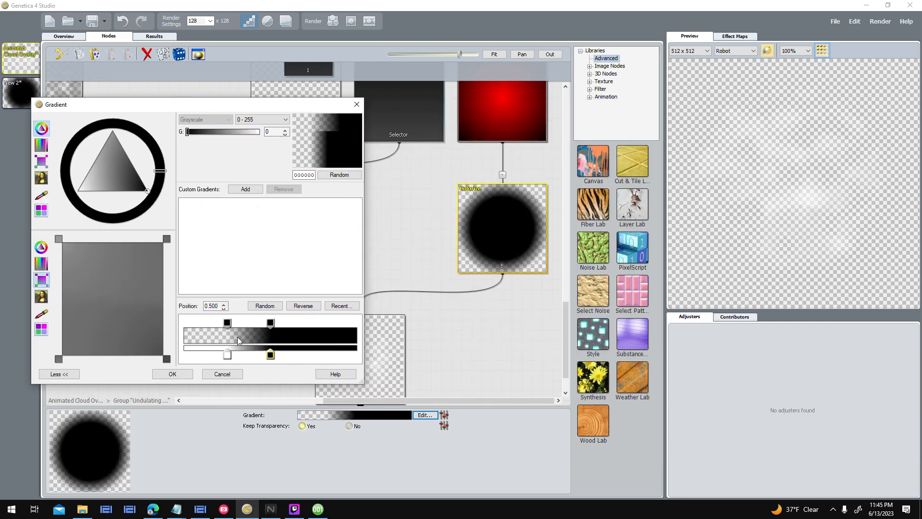
pyautogui.click(174, 374)
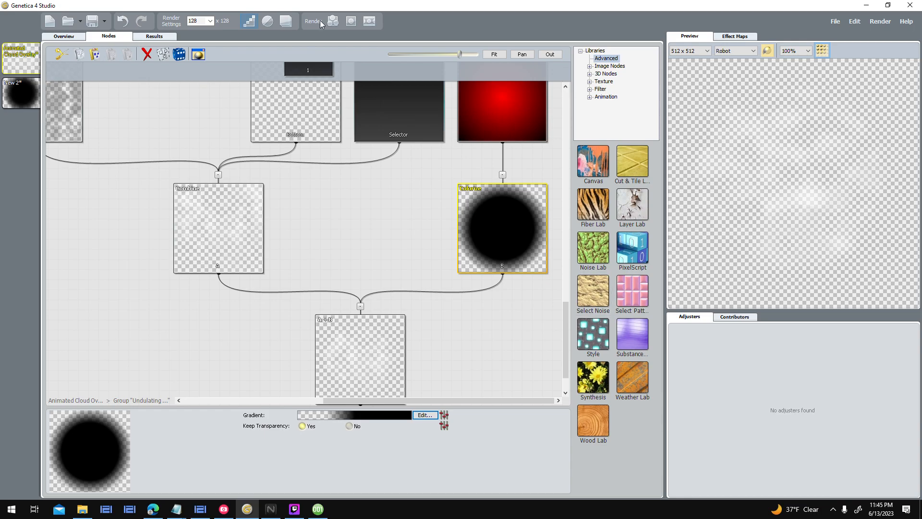
pyautogui.scroll(1, 339, 267)
pyautogui.moveTo(338, 270); pyautogui.dragTo(282, 168, button='middle')
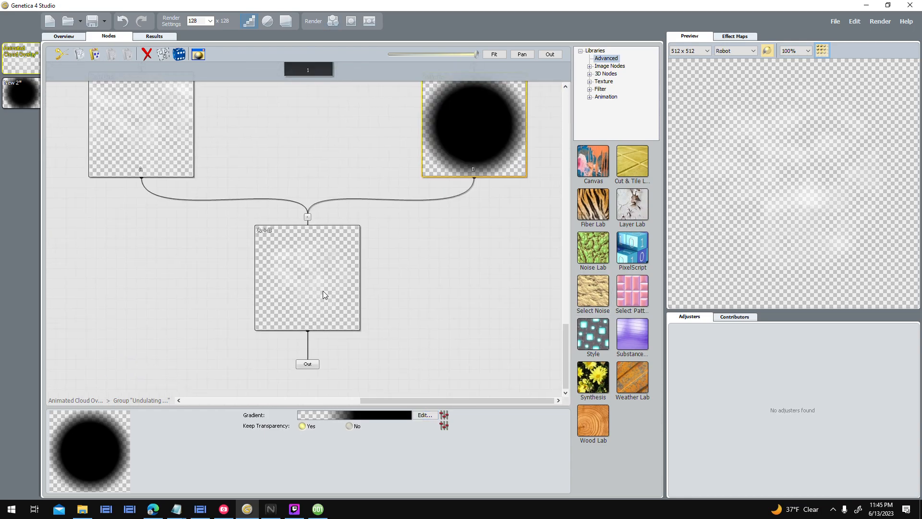
# - Switch to 001 Game Creator and examine the Lava map's rock, paths and lava pools up close
pyautogui.click(314, 509)
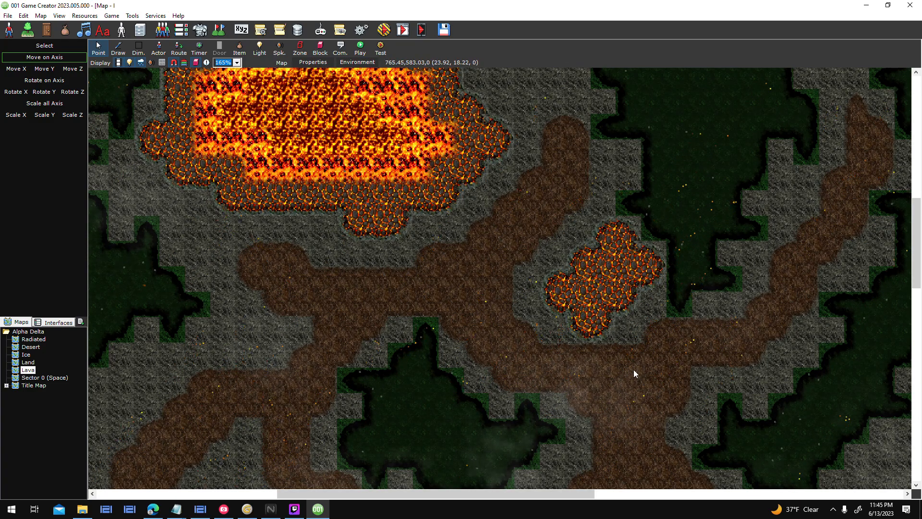
pyautogui.scroll(4, 365, 248)
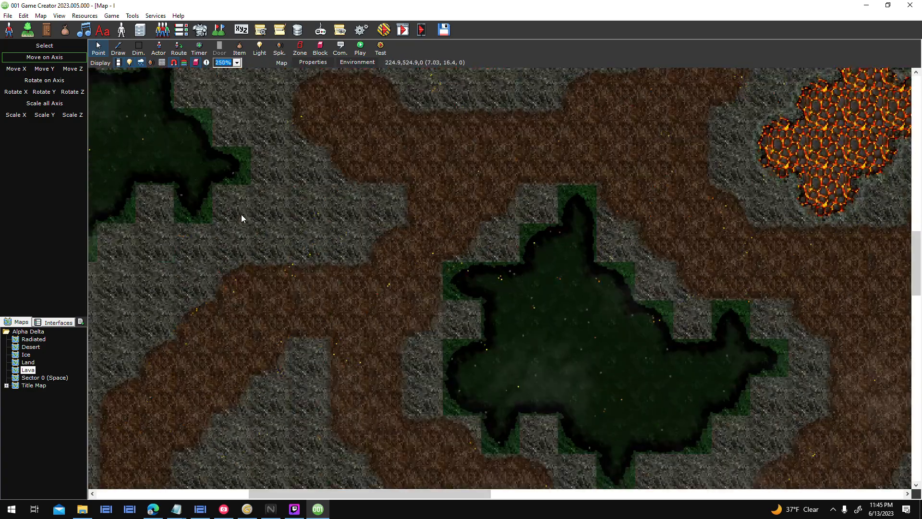
pyautogui.moveTo(548, 160); pyautogui.dragTo(541, 290, button='middle')
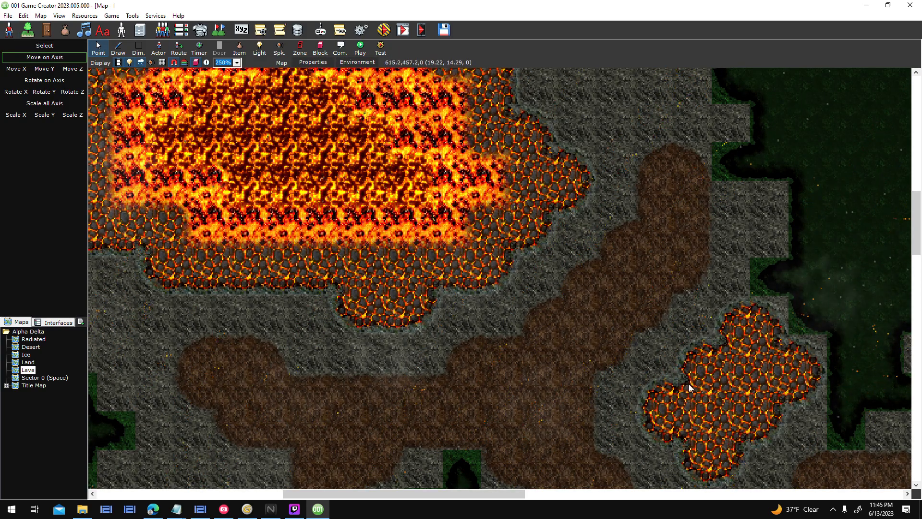
# - Open the Radiated map and examine its drifting green clouds over the lava pools, paths and dark chasms
pyautogui.click(26, 340)
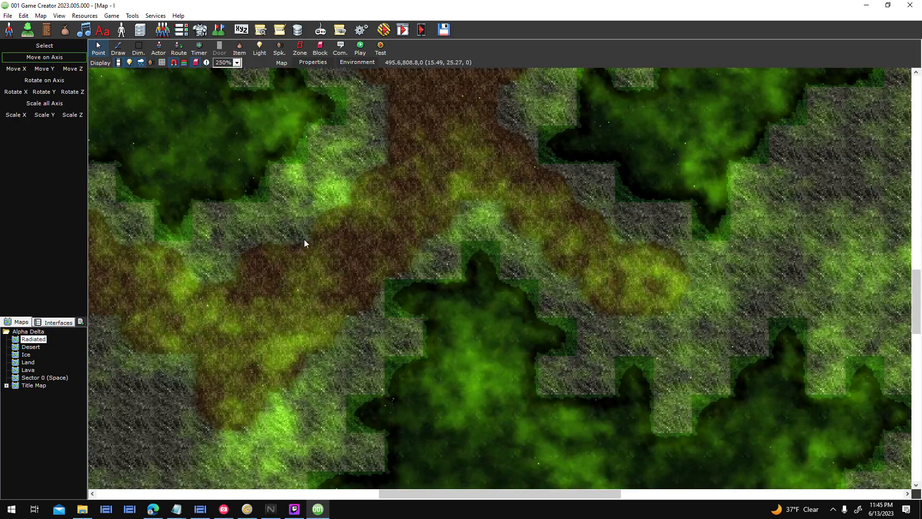
pyautogui.scroll(-1, 448, 211)
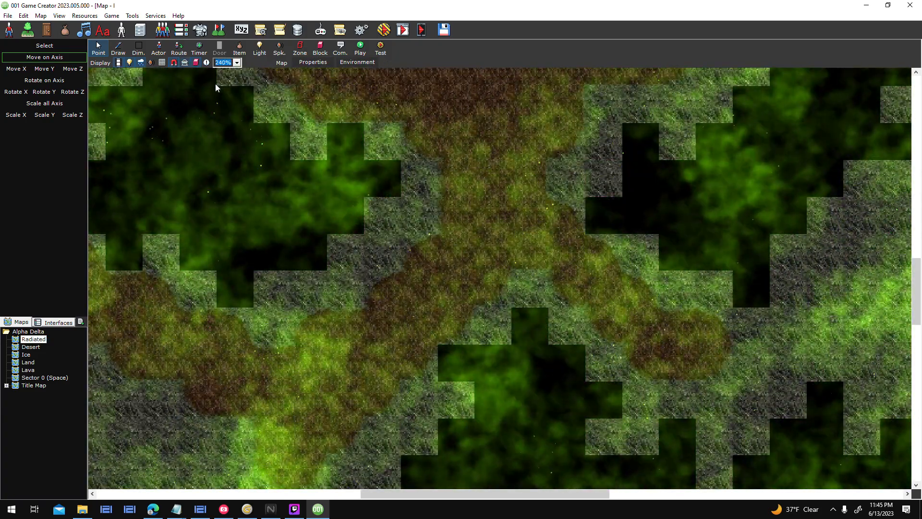
pyautogui.scroll(-5, 695, 326)
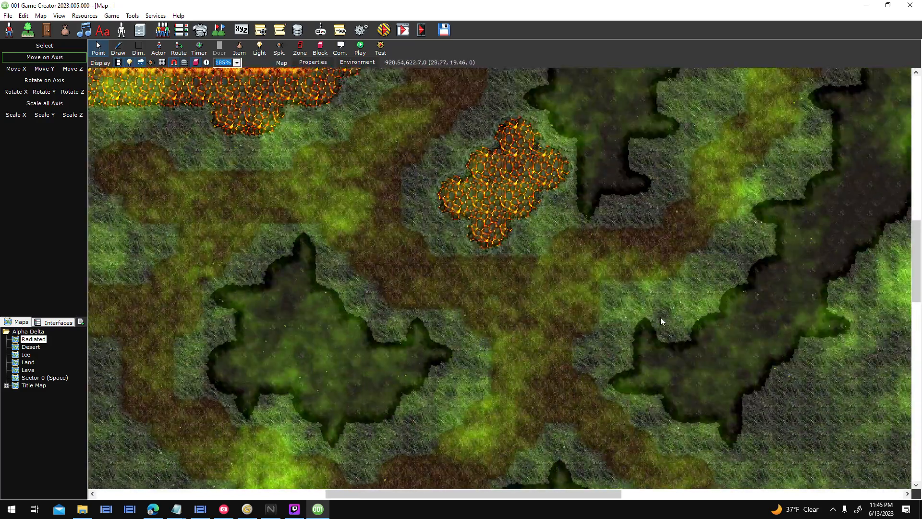
pyautogui.scroll(-3, 635, 305)
pyautogui.moveTo(612, 256); pyautogui.dragTo(619, 330, button='middle')
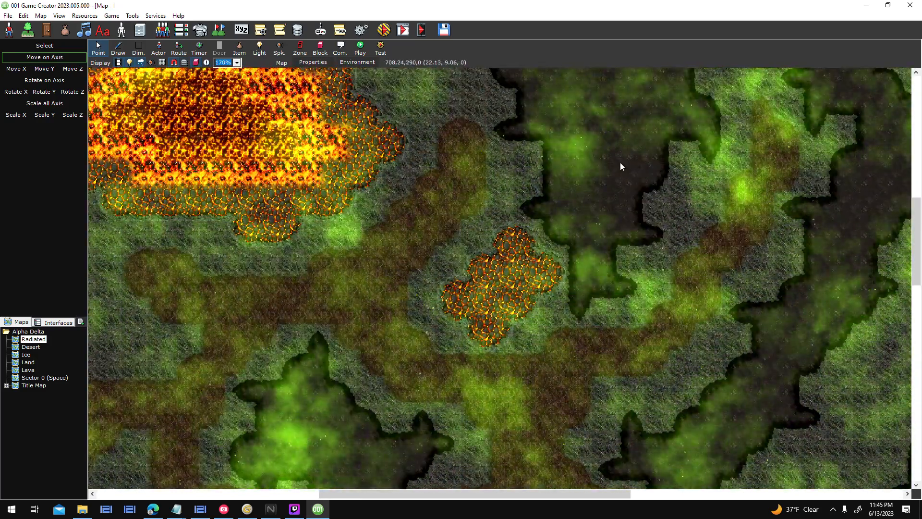
pyautogui.moveTo(739, 330); pyautogui.dragTo(849, 425, button='middle')
pyautogui.scroll(1, 675, 333)
pyautogui.moveTo(674, 333); pyautogui.dragTo(592, 268, button='middle')
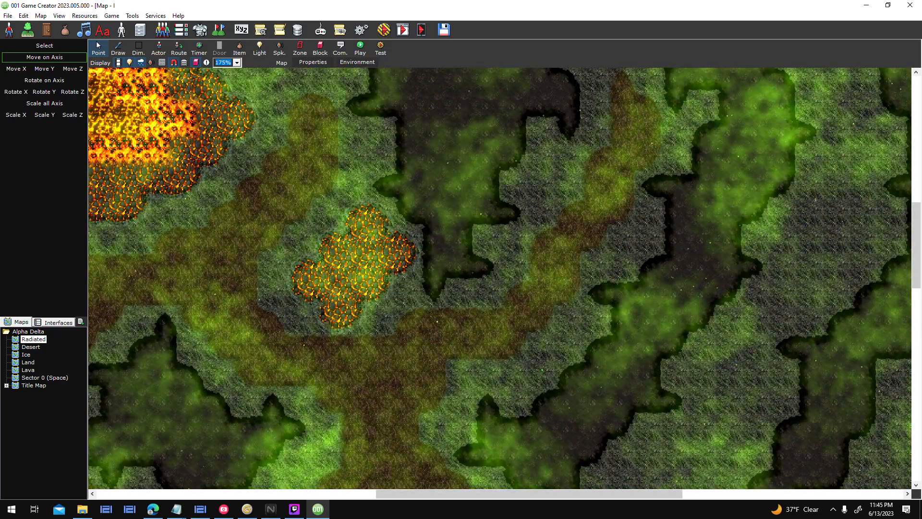
# - Test the game with the current testing options, start a new game, and scan and dock with the green planet
pyautogui.click(384, 30)
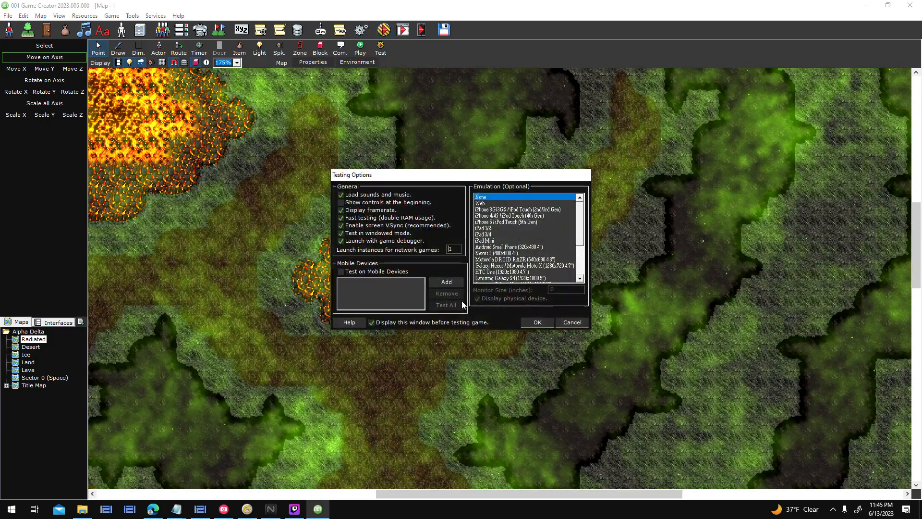
pyautogui.click(534, 321)
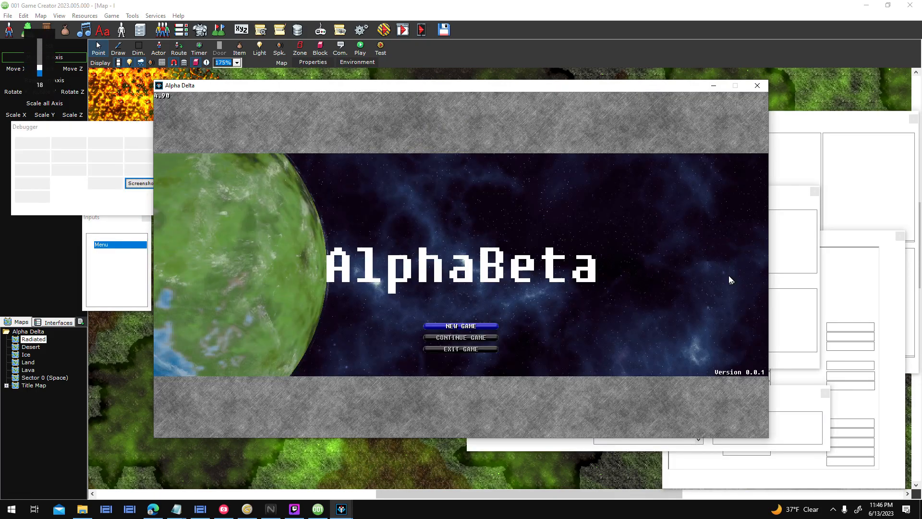
pyautogui.click(496, 329)
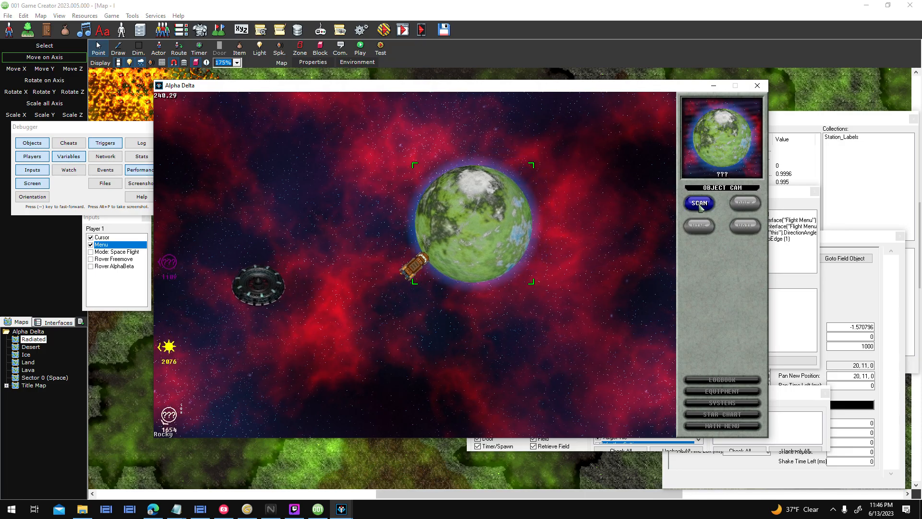
pyautogui.click(700, 204)
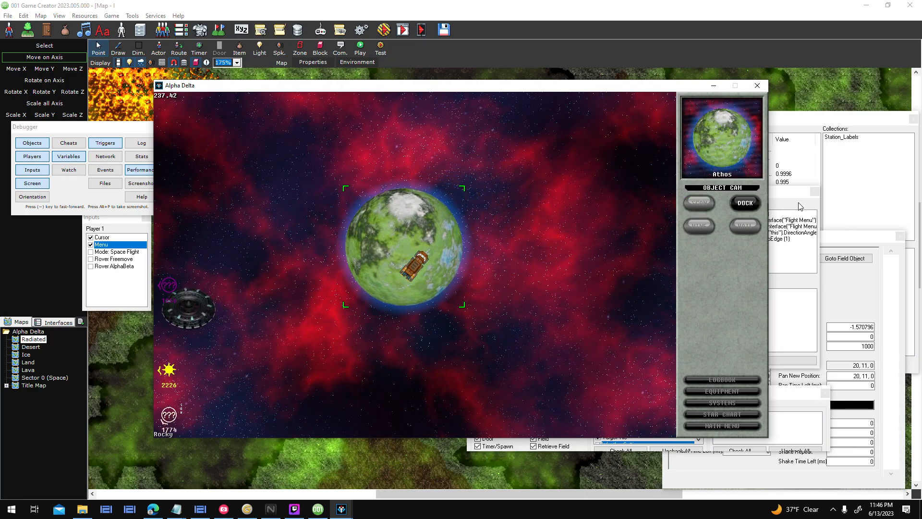
pyautogui.click(757, 207)
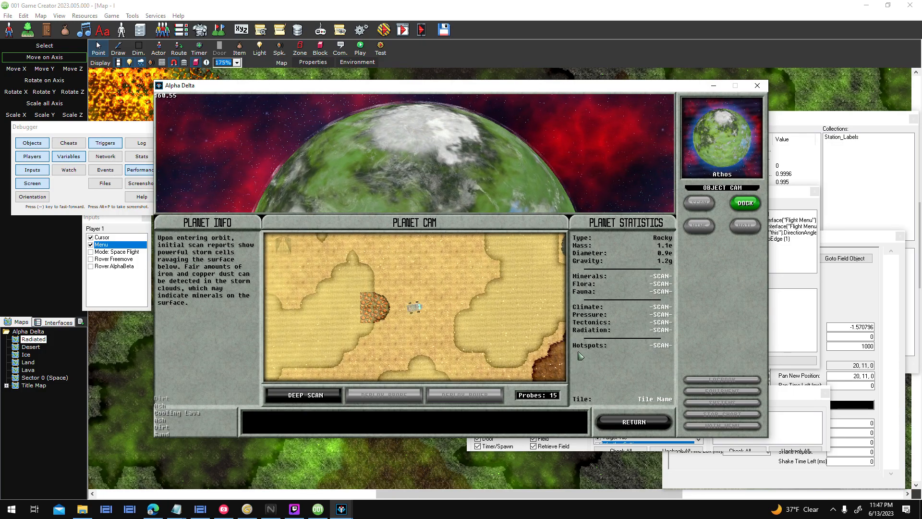
# - Drive the rover around the planet's surface to examine the desert and rainy grassland terrain in the Planet Cam
pyautogui.press('Up')
pyautogui.press('Left')
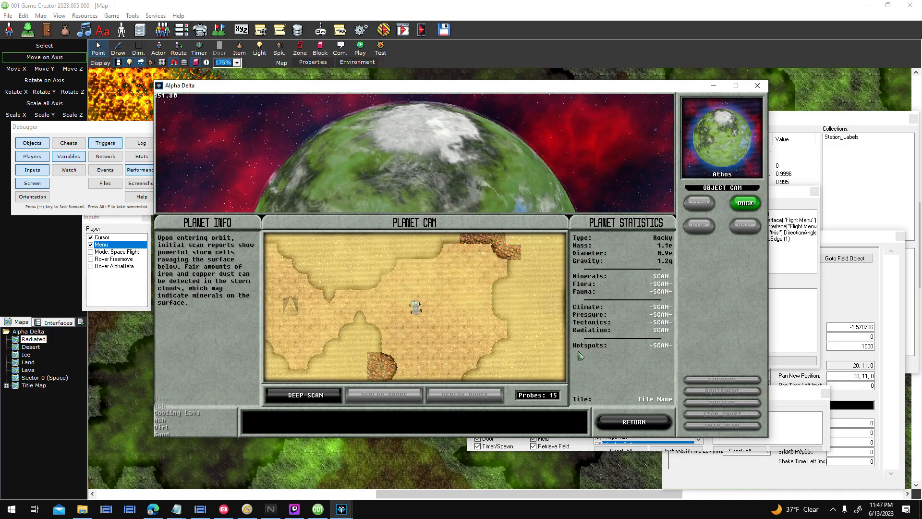
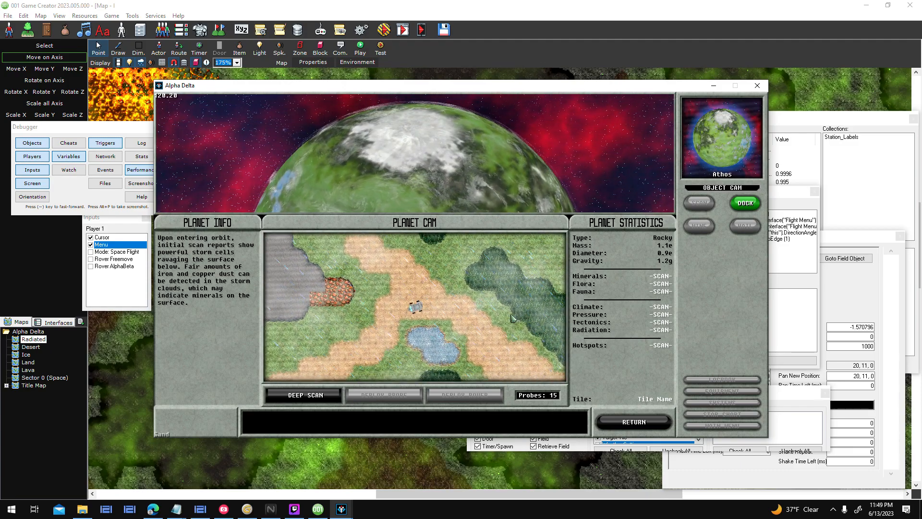
pyautogui.press('Left')
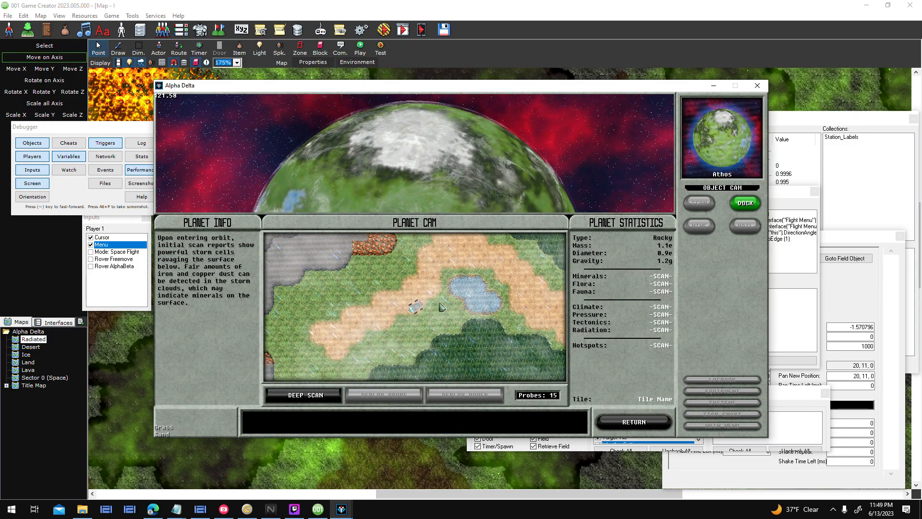
pyautogui.moveTo(405, 362); pyautogui.dragTo(471, 310)
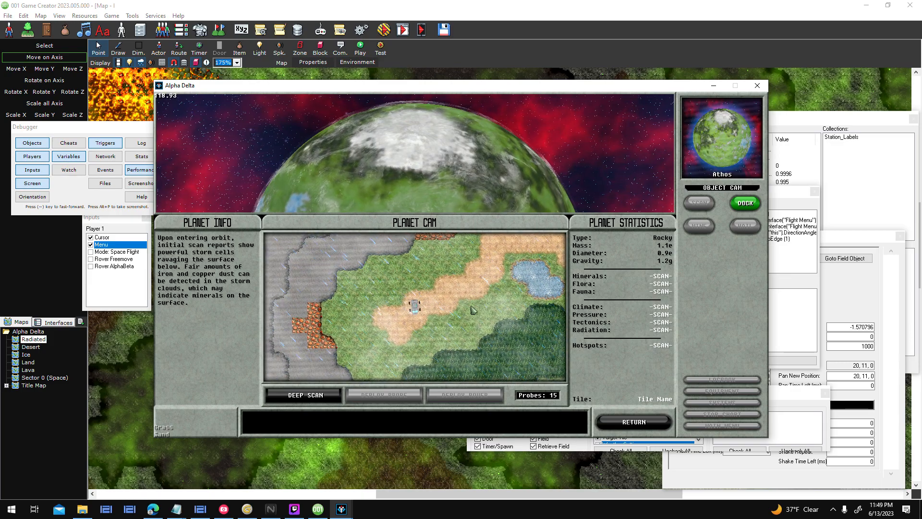
pyautogui.moveTo(494, 279); pyautogui.dragTo(423, 255)
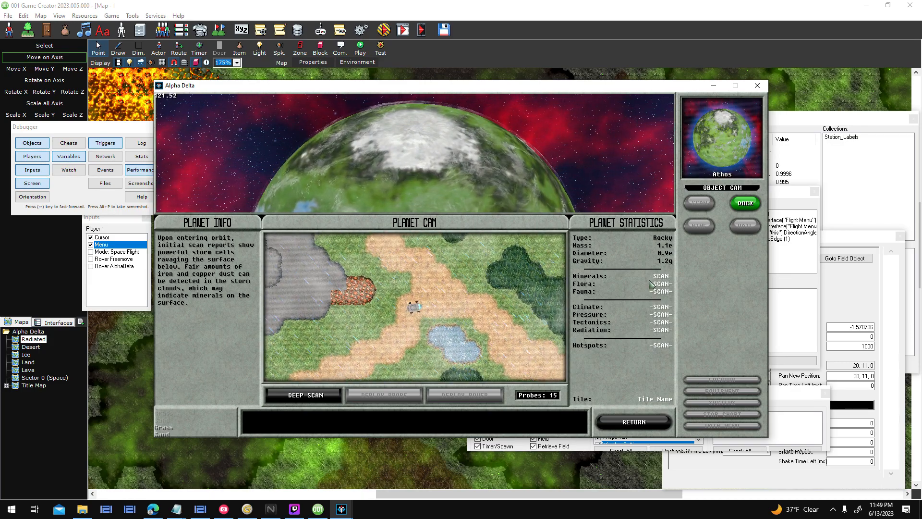
pyautogui.moveTo(650, 281); pyautogui.dragTo(642, 298)
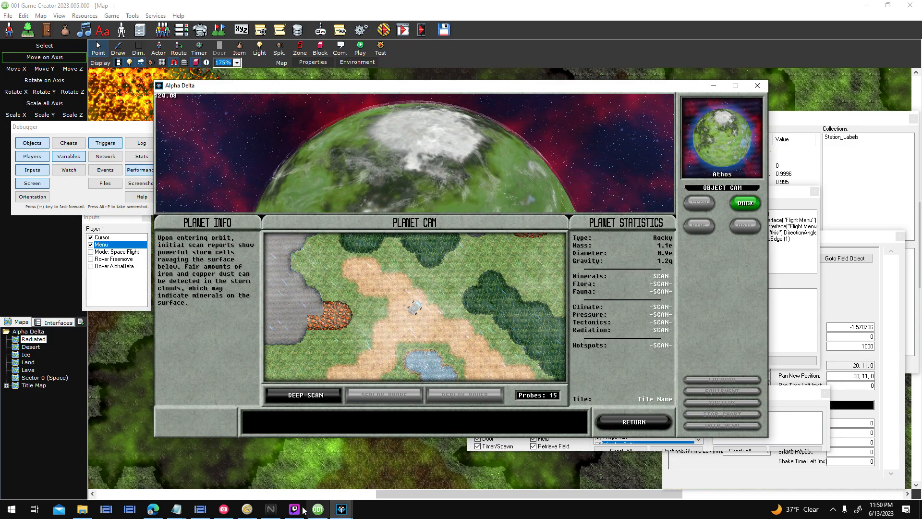
# - Switch to Genetica, move the Colorize pair and the final blend node aside, and put Colorize with its radial Gradient in the output slot
pyautogui.click(247, 509)
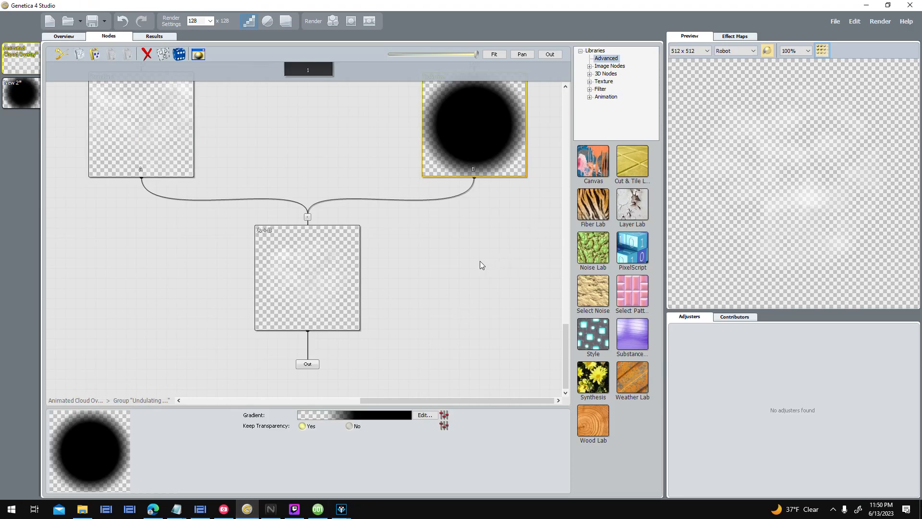
pyautogui.scroll(-5, 426, 303)
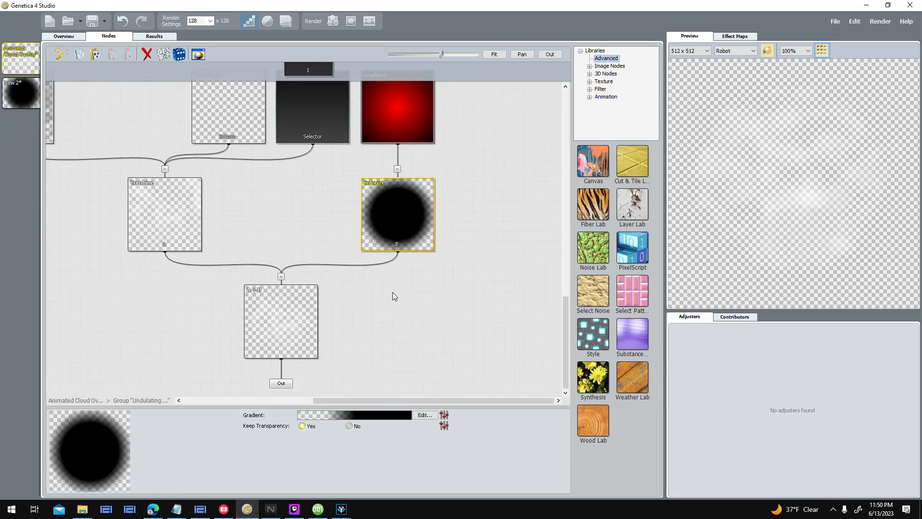
pyautogui.scroll(1, 392, 292)
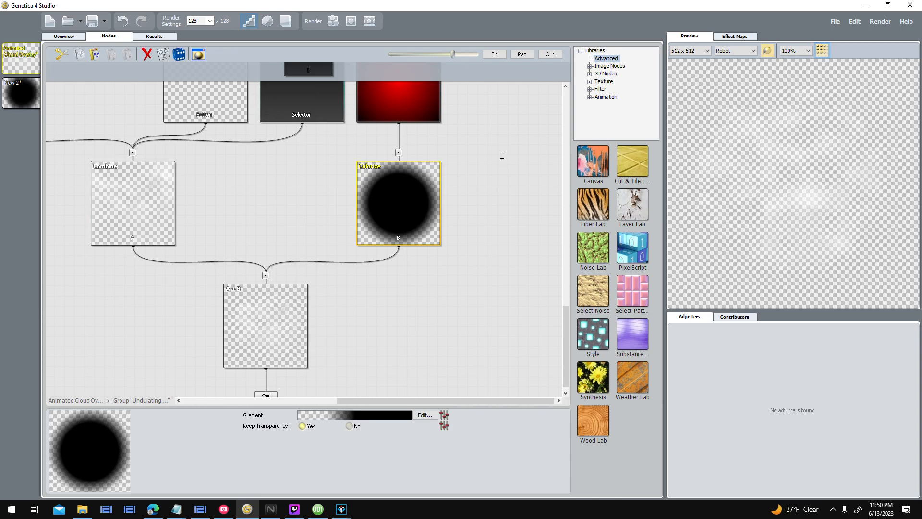
pyautogui.moveTo(479, 235); pyautogui.dragTo(497, 278)
pyautogui.moveTo(283, 330); pyautogui.dragTo(145, 292)
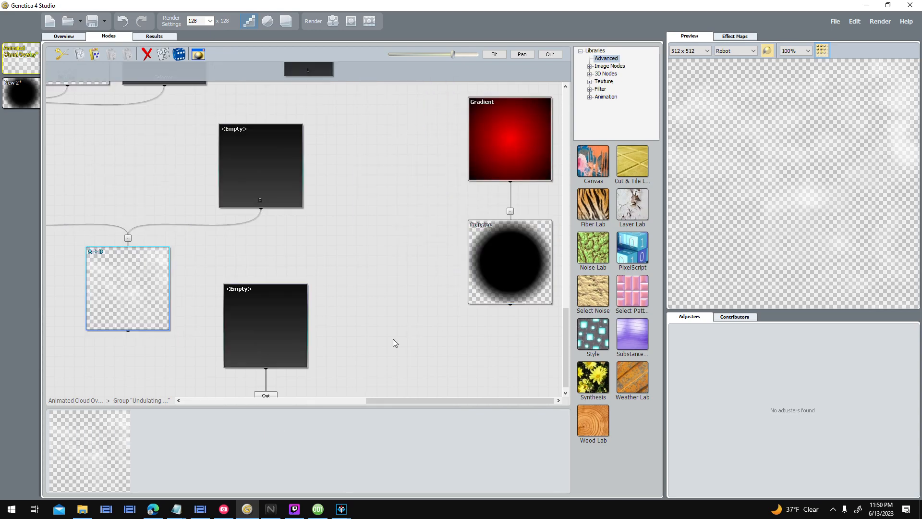
pyautogui.moveTo(487, 286); pyautogui.dragTo(283, 326)
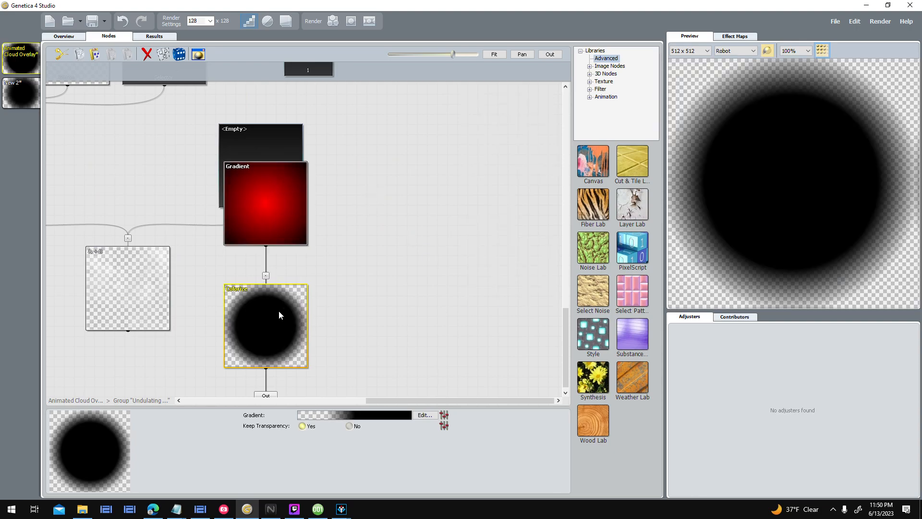
# - Reverse the Colorize node's gradient and move its rightmost color and opacity stops to the end of the ramp at position 1.000
pyautogui.click(424, 414)
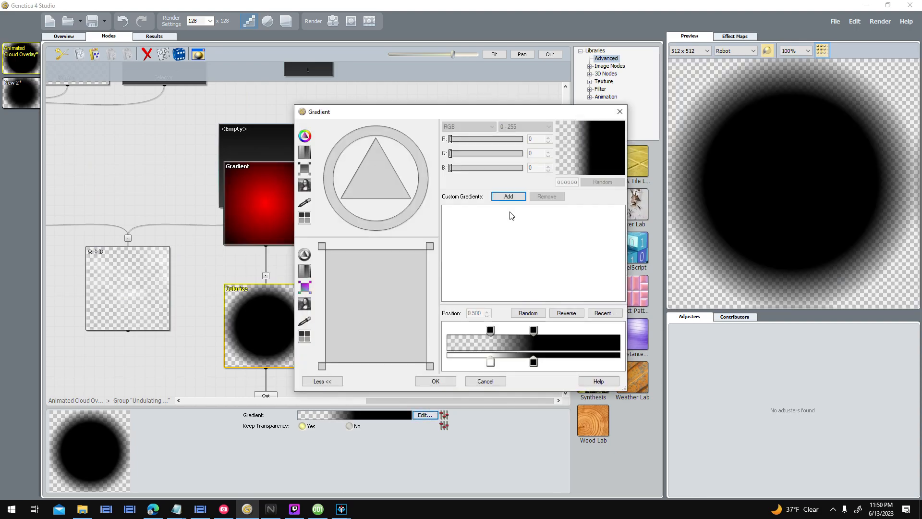
pyautogui.click(566, 312)
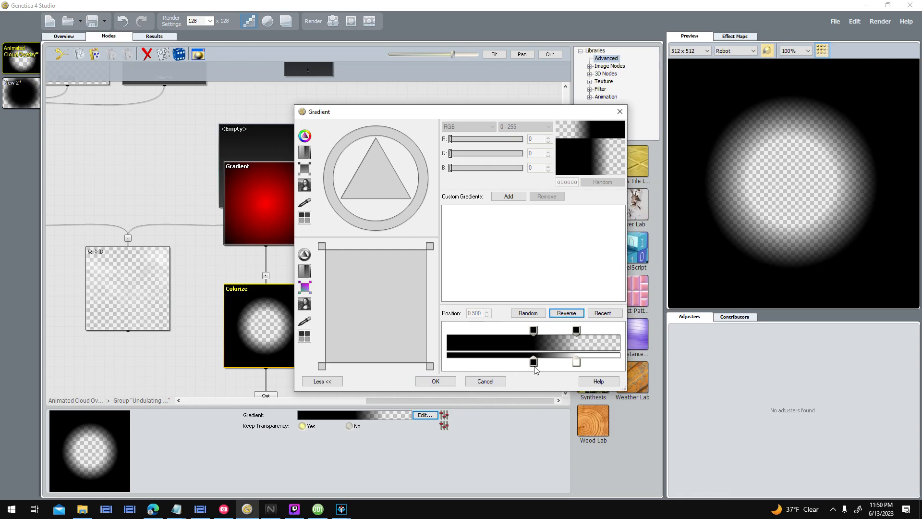
pyautogui.moveTo(579, 363); pyautogui.dragTo(620, 363)
pyautogui.moveTo(578, 331); pyautogui.dragTo(619, 330)
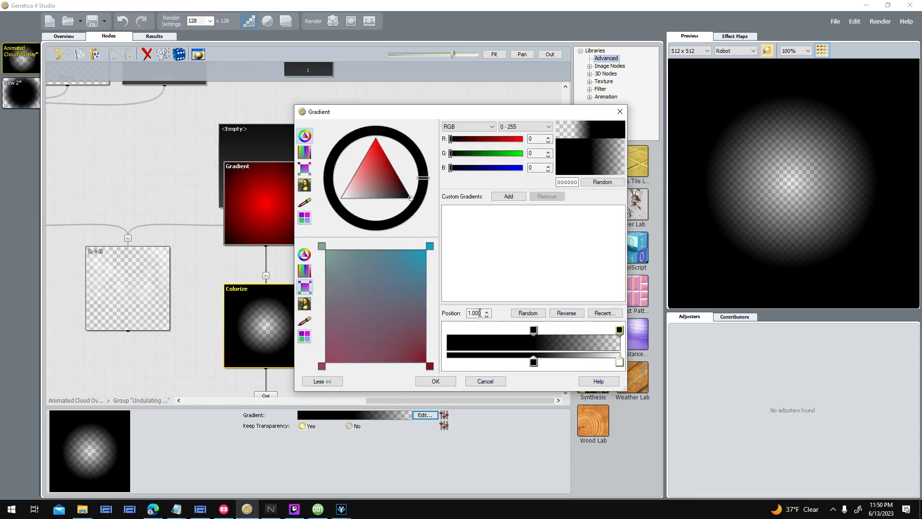
# - Set the end color stop and end opacity stop of the gradient both to position 0.9 and apply the gradient
pyautogui.moveTo(473, 321); pyautogui.dragTo(462, 325)
pyautogui.write('0.9')
pyautogui.click(619, 361)
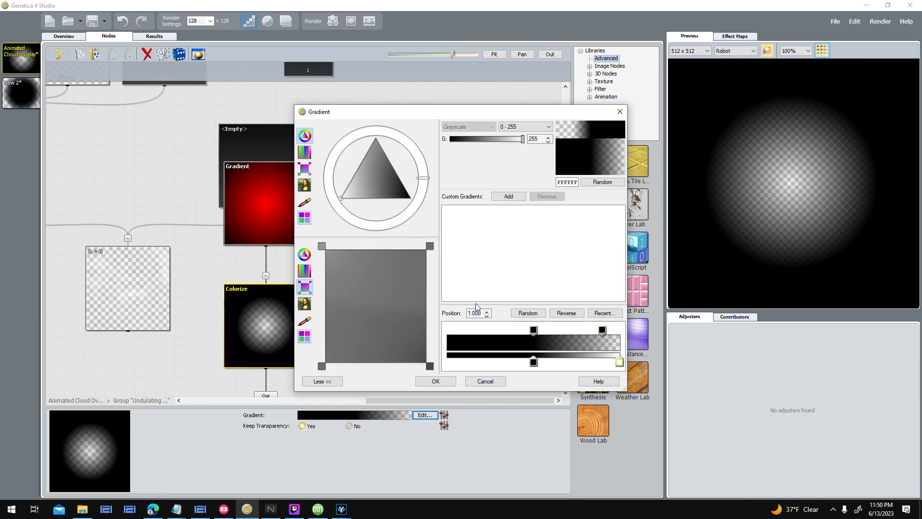
pyautogui.doubleClick(469, 312)
pyautogui.write('0.9')
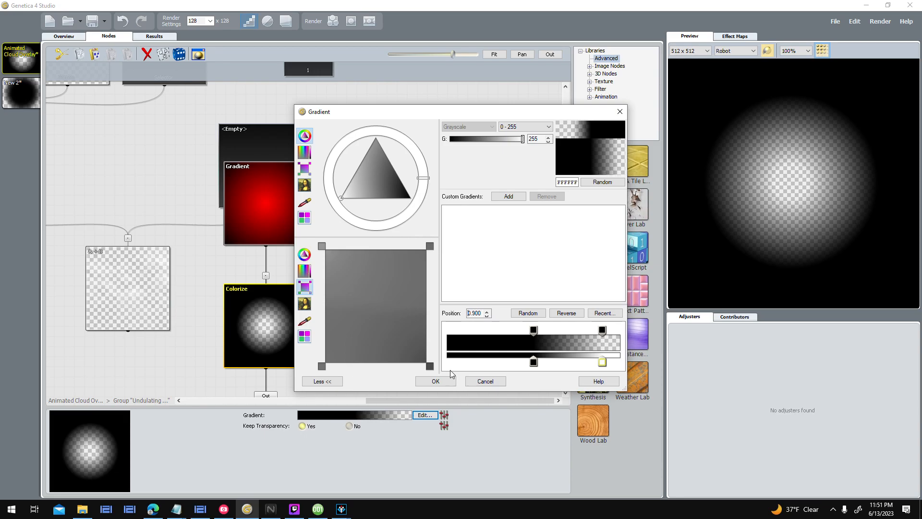
pyautogui.click(435, 381)
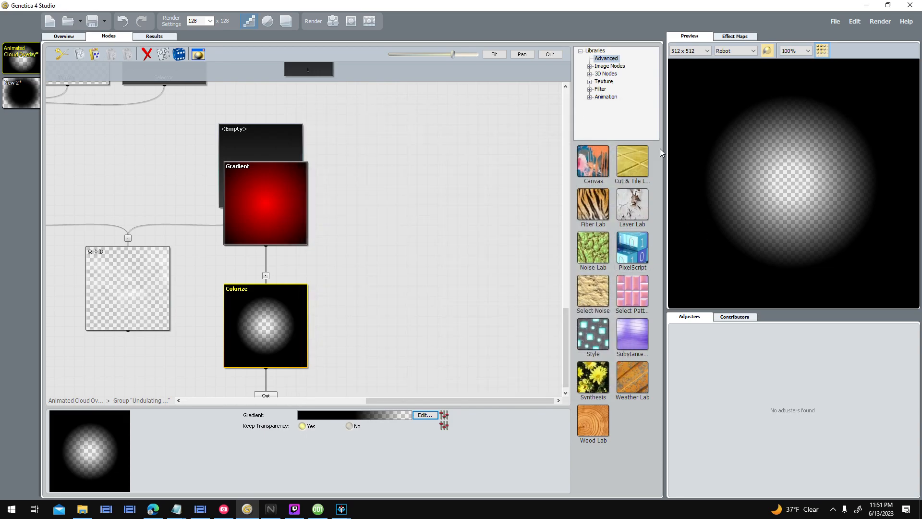
# - Bring up Genetica's render results, and switch to the running Alpha Delta game to examine the rain and clouds in the Planet Cam
pyautogui.click(338, 22)
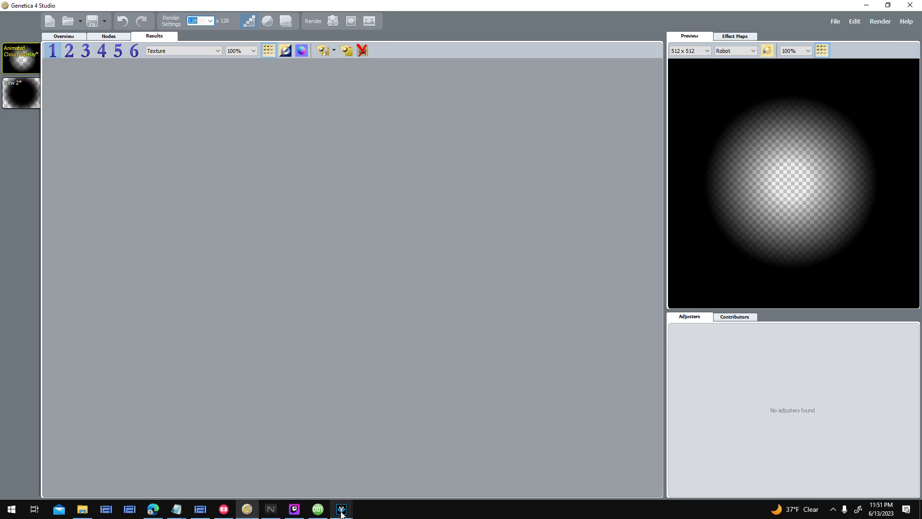
pyautogui.moveTo(341, 512)
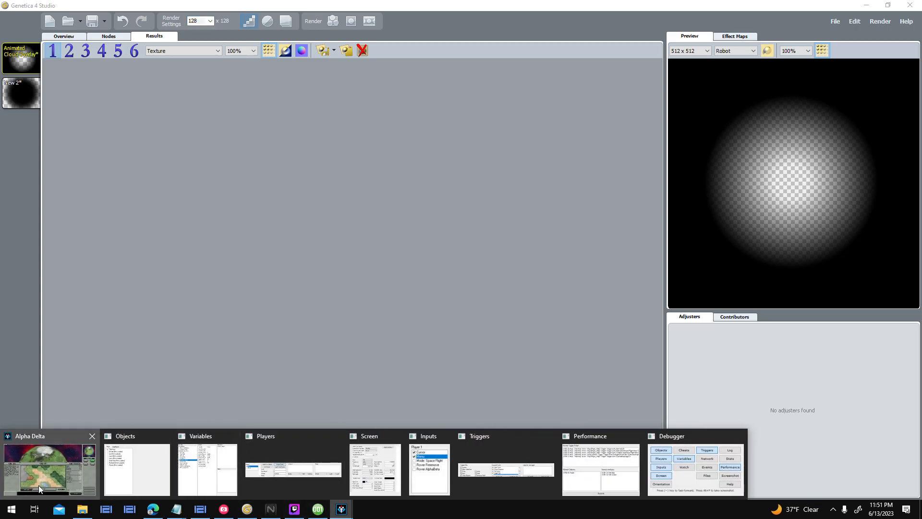
pyautogui.click(38, 485)
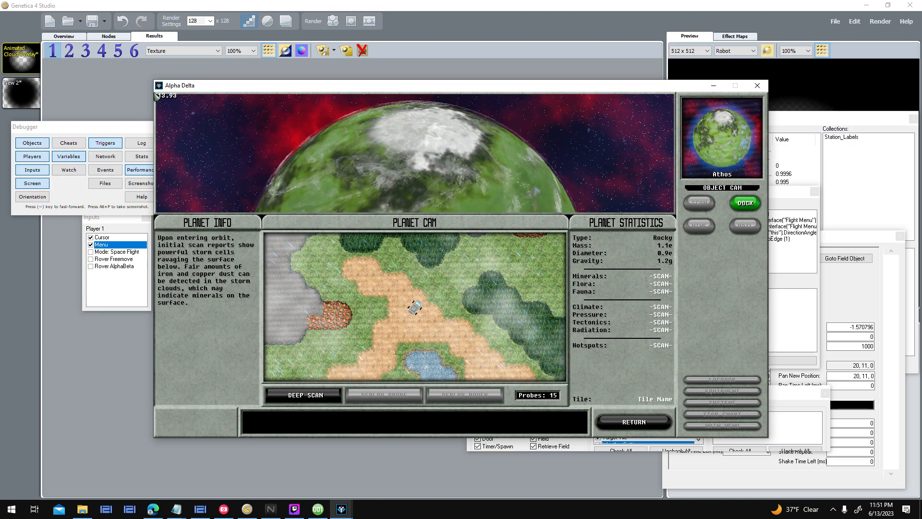
pyautogui.click(575, 20)
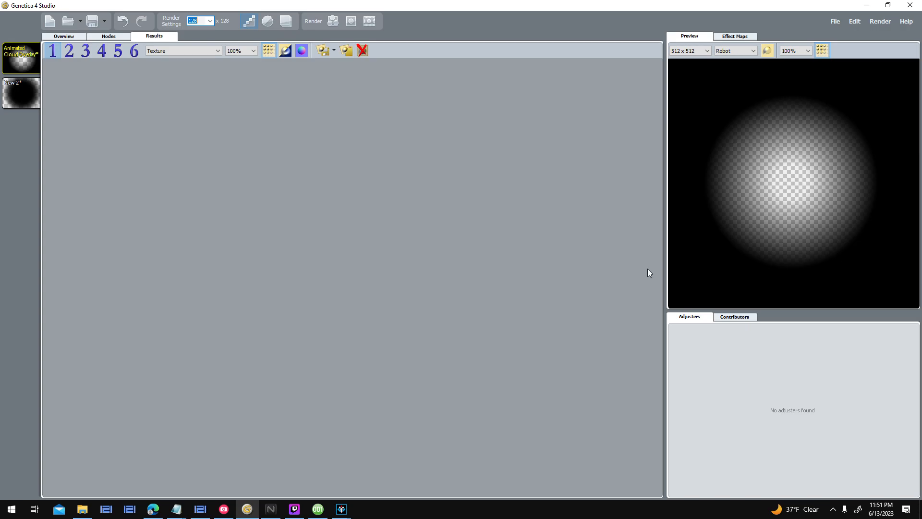
pyautogui.click(344, 509)
pyautogui.click(53, 465)
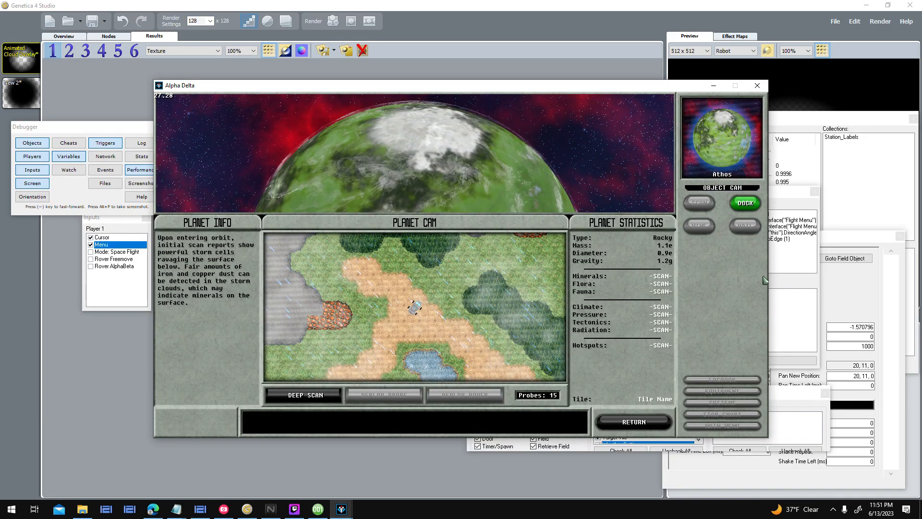
# - Render the radial gradient texture at 640 x 640 and show it as a single, untiled image
pyautogui.moveTo(617, 86); pyautogui.dragTo(670, 76)
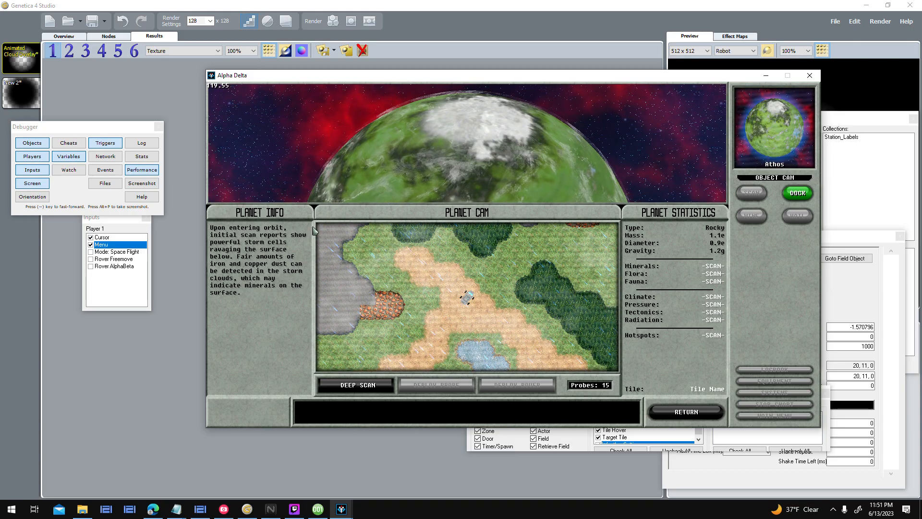
pyautogui.click(202, 22)
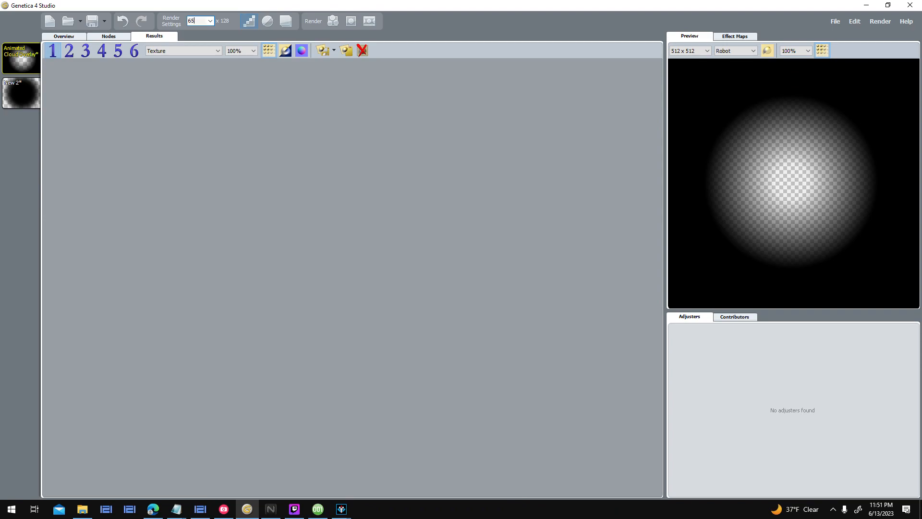
pyautogui.click(329, 21)
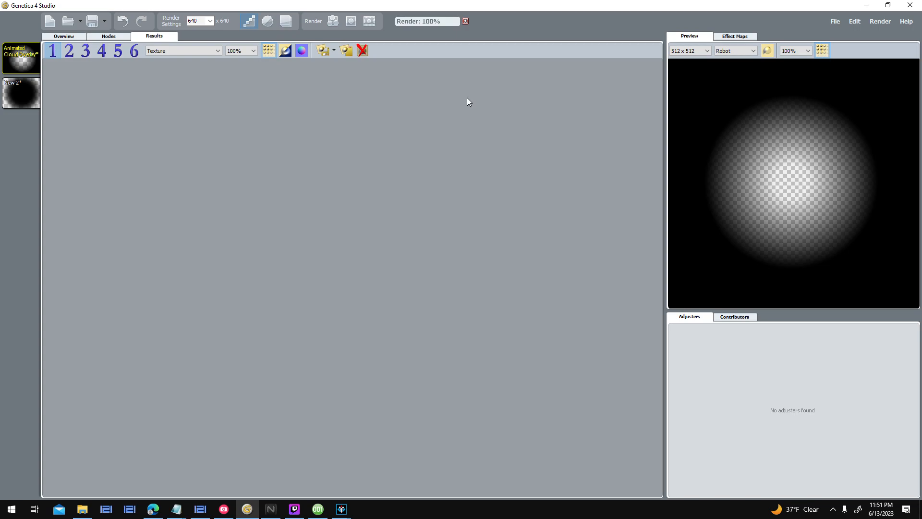
pyautogui.click(268, 51)
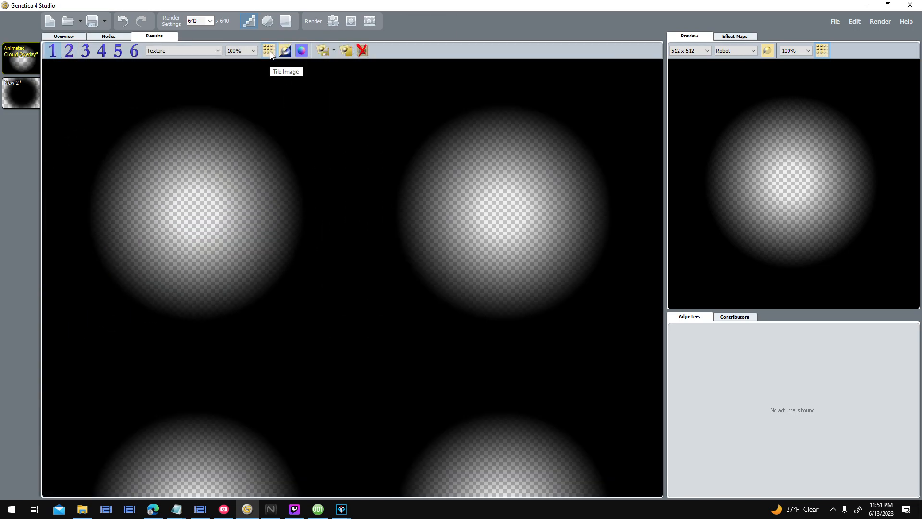
pyautogui.click(268, 50)
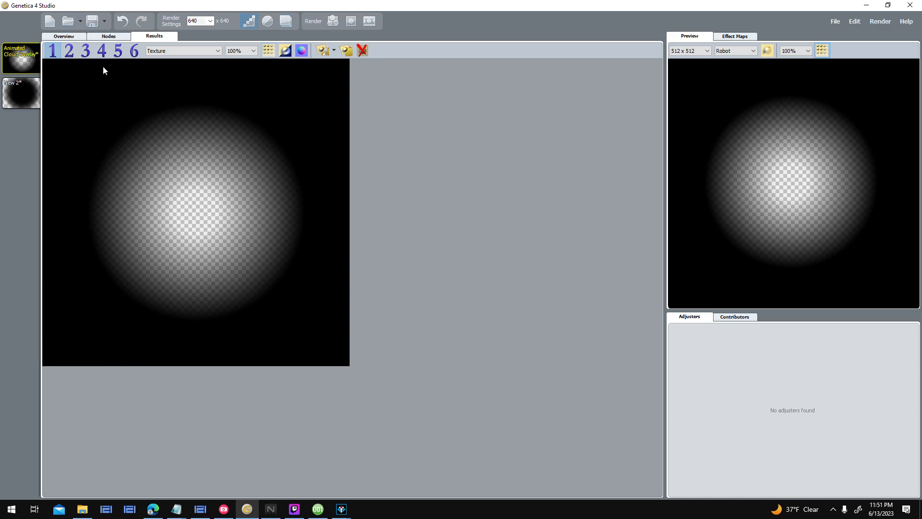
# - Set the positions of the first colour stop and first transparency stop in the Colorize node's gradient to 0.75
pyautogui.click(96, 37)
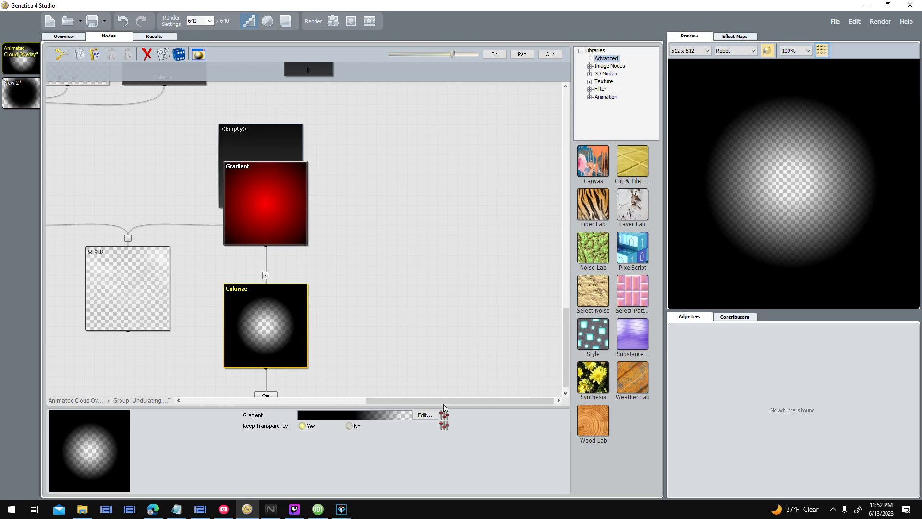
pyautogui.click(429, 415)
pyautogui.click(533, 331)
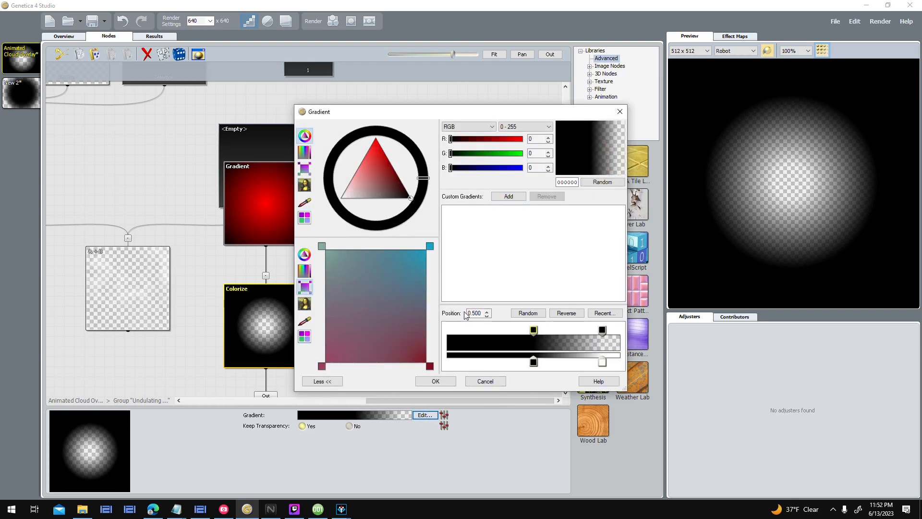
pyautogui.moveTo(473, 313); pyautogui.dragTo(488, 319)
pyautogui.write('75')
pyautogui.click(449, 385)
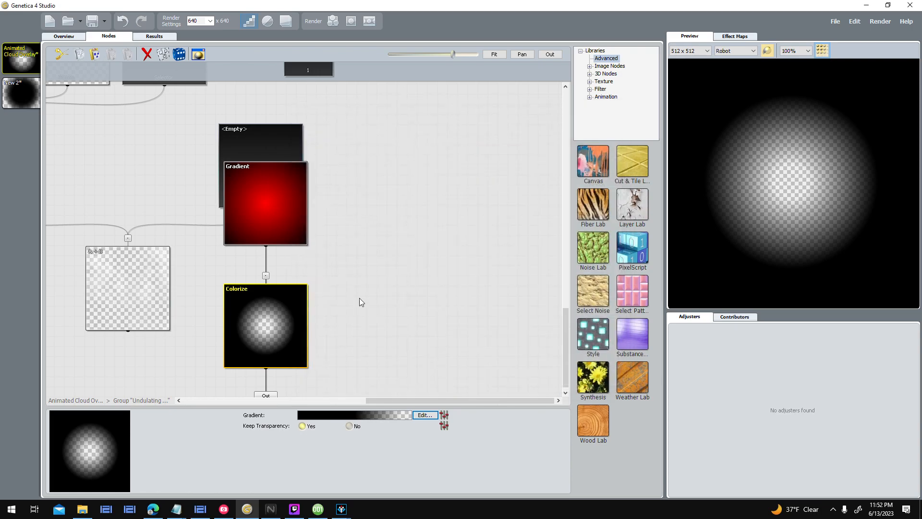
pyautogui.click(425, 415)
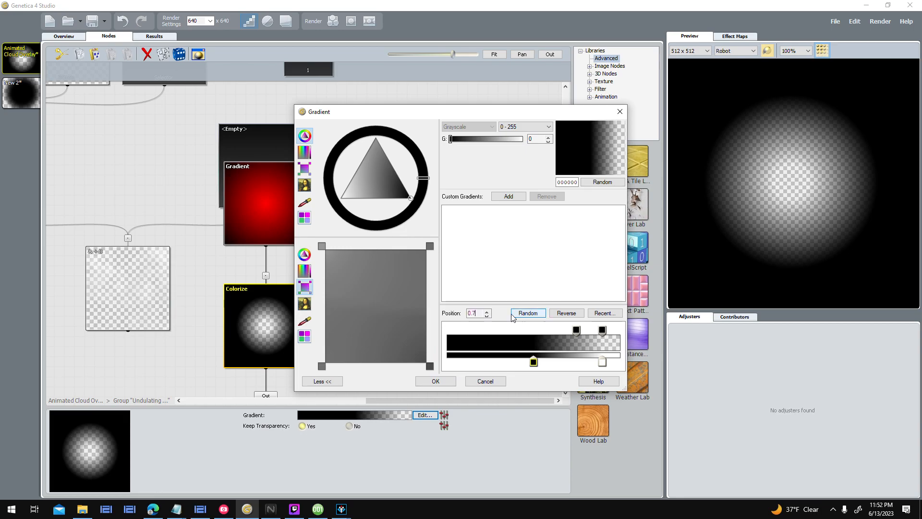
pyautogui.click(435, 381)
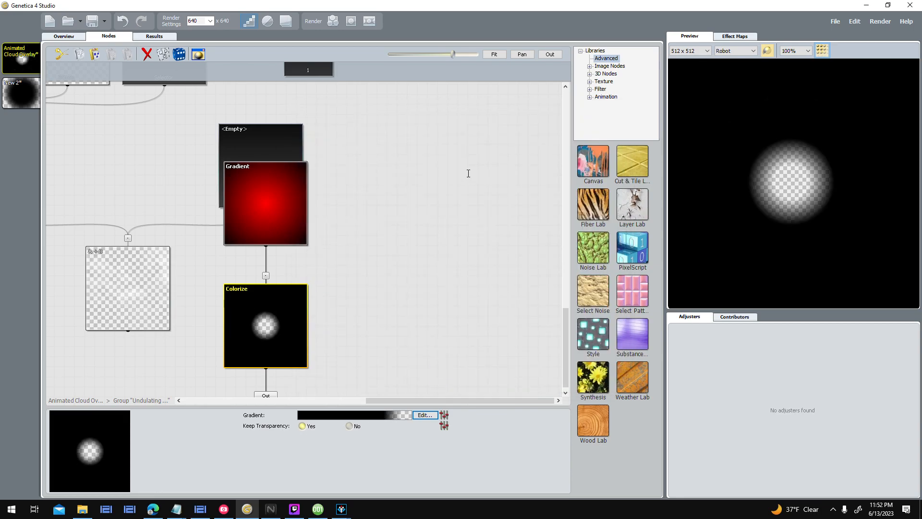
# - Set the first colour and transparency stops of the Colorize gradient to position 0.600 and render the texture again
pyautogui.click(425, 415)
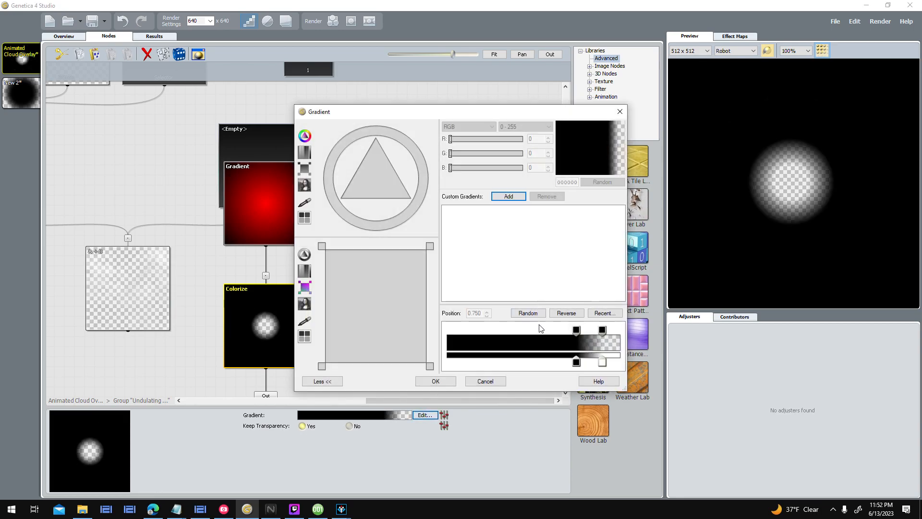
pyautogui.click(577, 330)
pyautogui.moveTo(473, 314); pyautogui.dragTo(516, 315)
pyautogui.write('600')
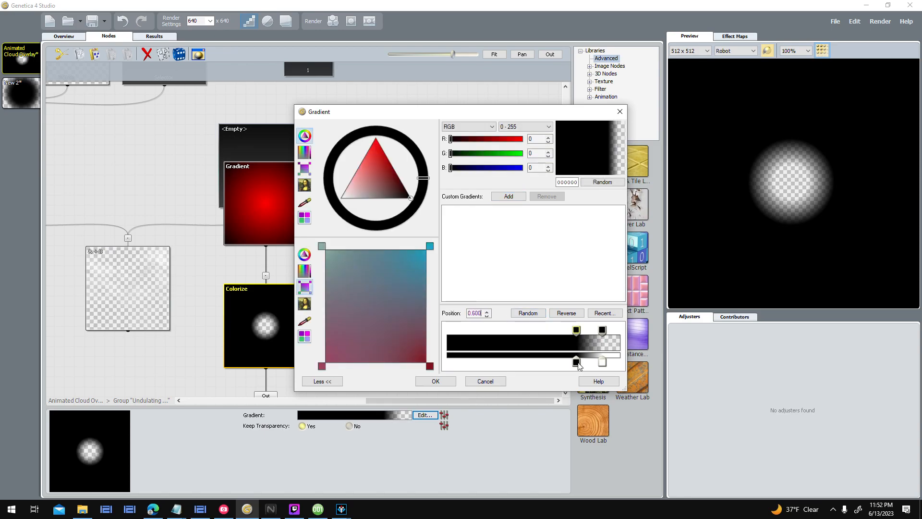
pyautogui.click(577, 363)
pyautogui.moveTo(474, 313); pyautogui.dragTo(482, 313)
pyautogui.write('600')
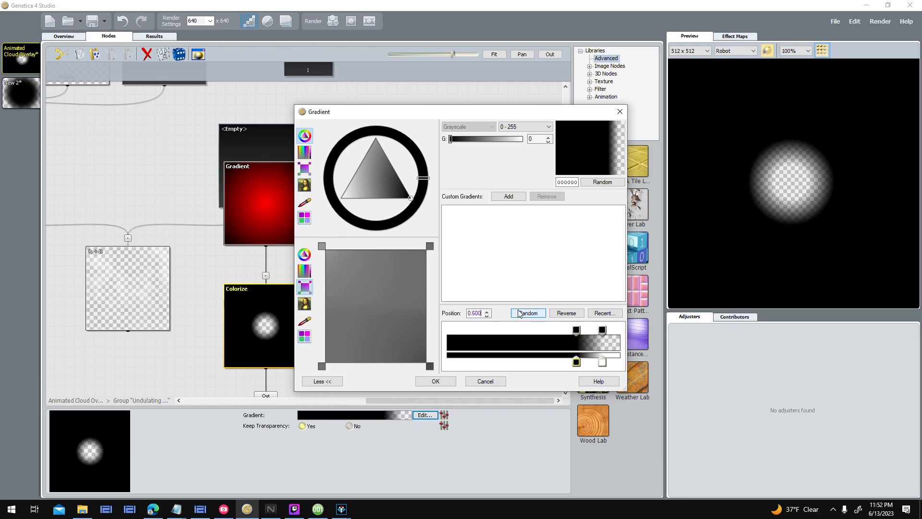
pyautogui.click(576, 330)
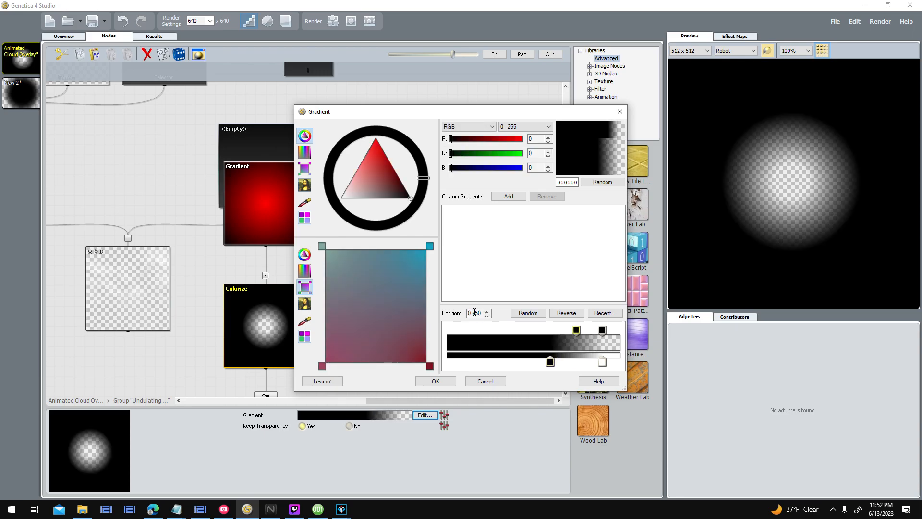
pyautogui.moveTo(473, 314); pyautogui.dragTo(518, 312)
pyautogui.write('600')
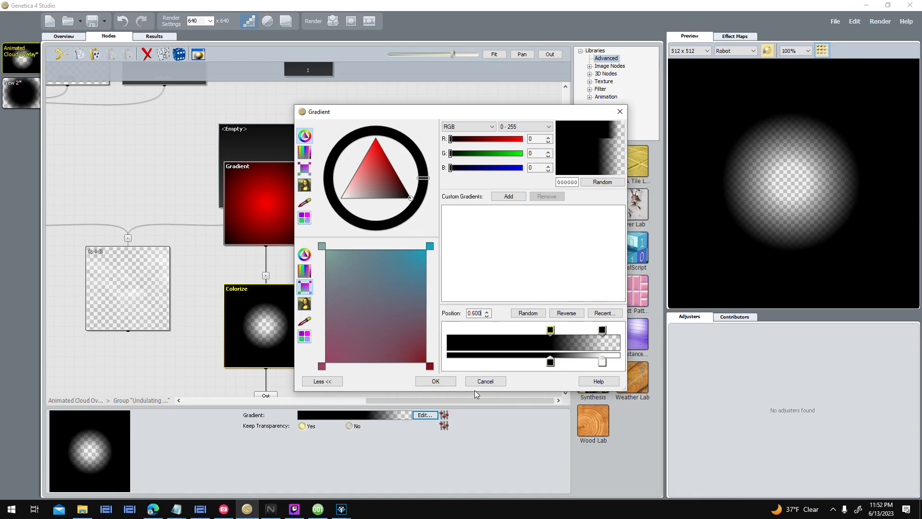
pyautogui.click(435, 381)
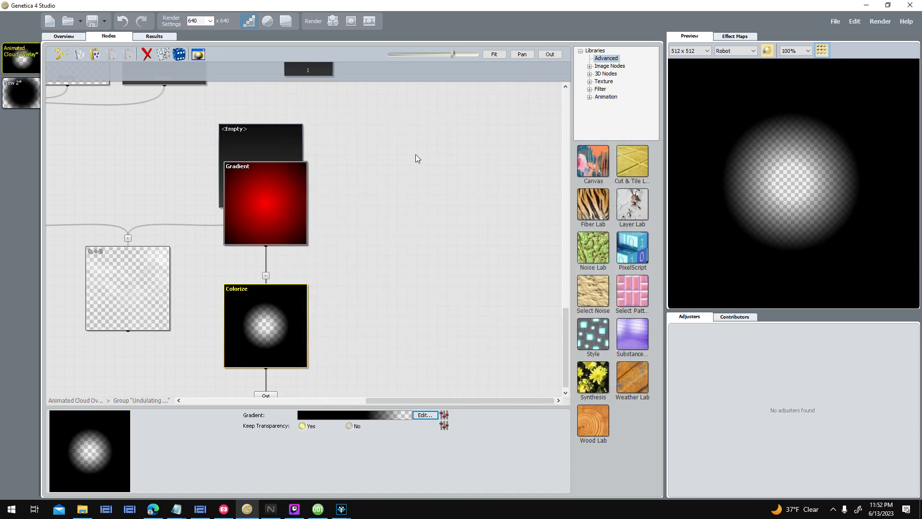
pyautogui.click(335, 21)
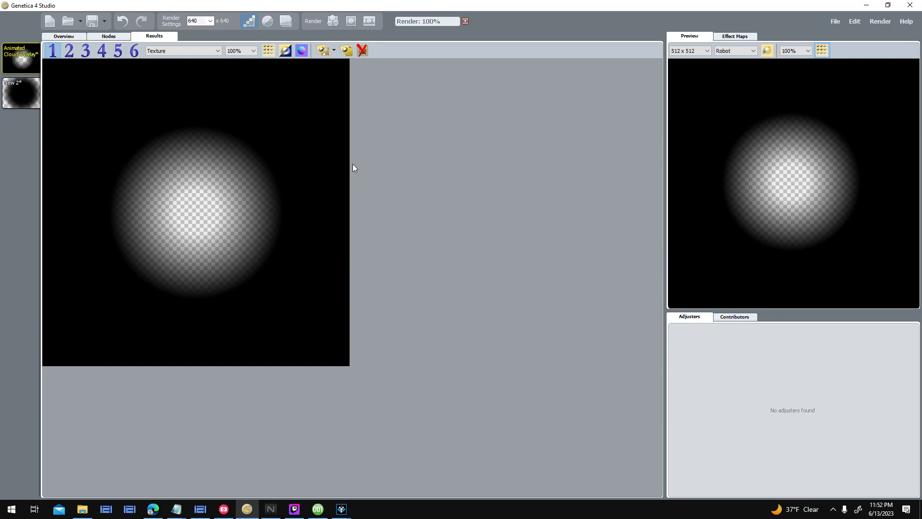
# - Set the positions of the last colour stop and last transparency stop in the Colorize node's gradient to 0.95
pyautogui.click(116, 36)
pyautogui.click(424, 414)
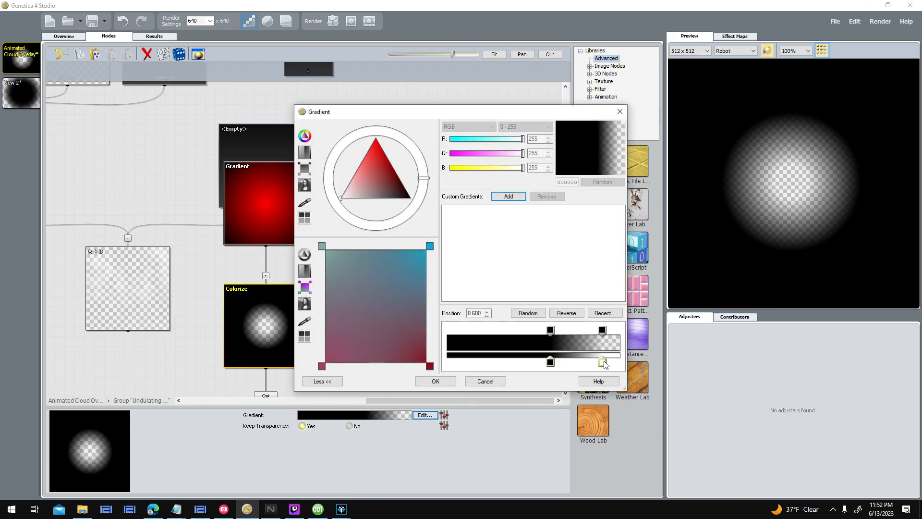
pyautogui.click(602, 331)
pyautogui.moveTo(475, 313); pyautogui.dragTo(479, 313)
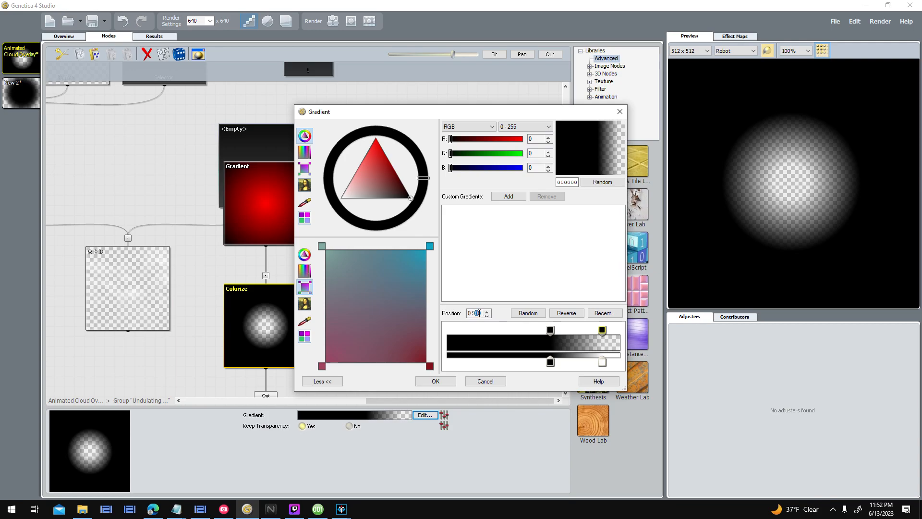
pyautogui.write('5')
pyautogui.click(602, 361)
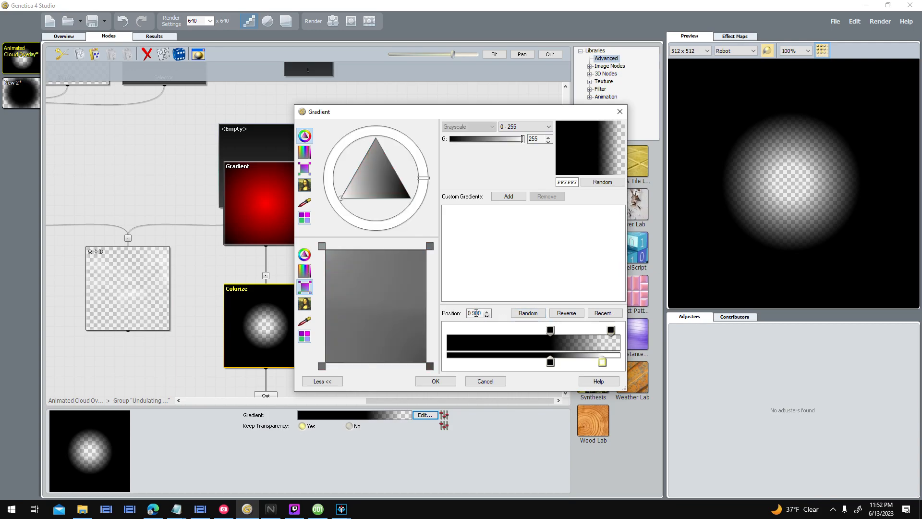
pyautogui.write('5')
pyautogui.press('Return')
# - Set the first colour and transparency stops of the Colorize gradient to position 0.700 and render the texture
pyautogui.click(551, 330)
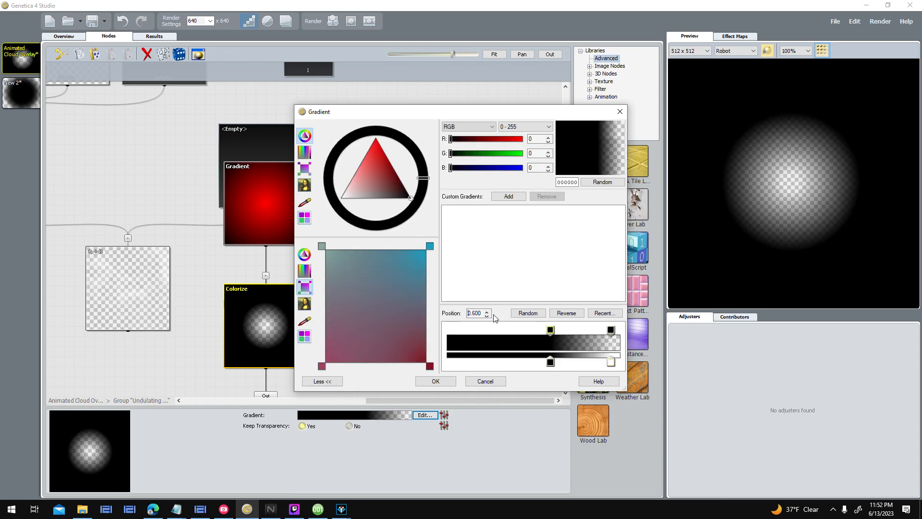
pyautogui.moveTo(474, 312); pyautogui.dragTo(484, 313)
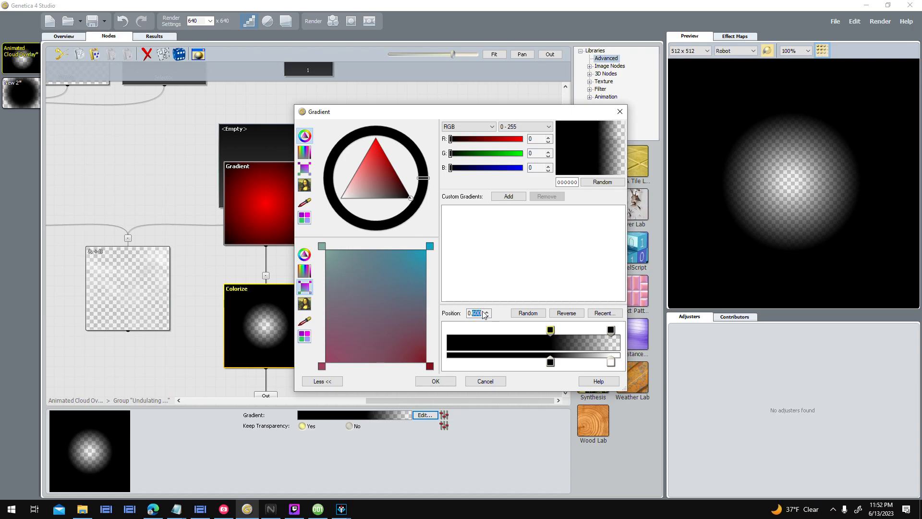
pyautogui.write('7')
pyautogui.press('Return')
pyautogui.click(550, 362)
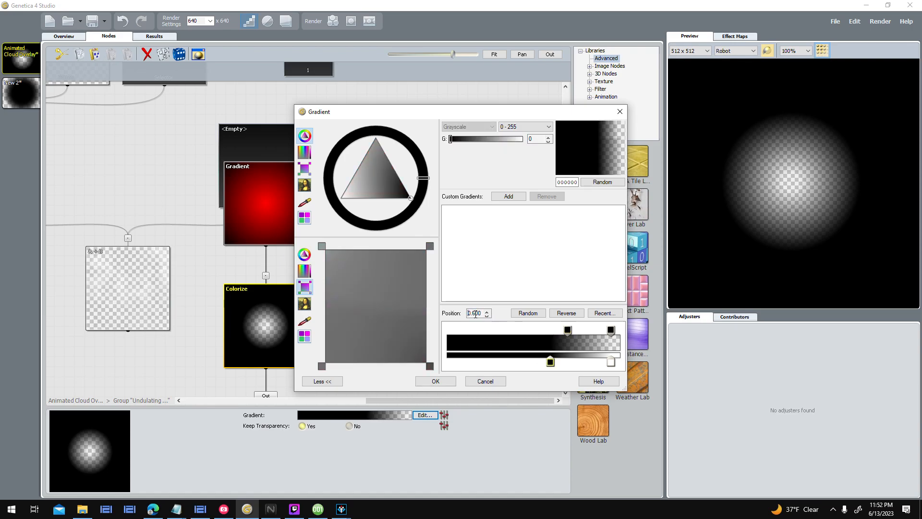
pyautogui.write('7')
pyautogui.press('Return')
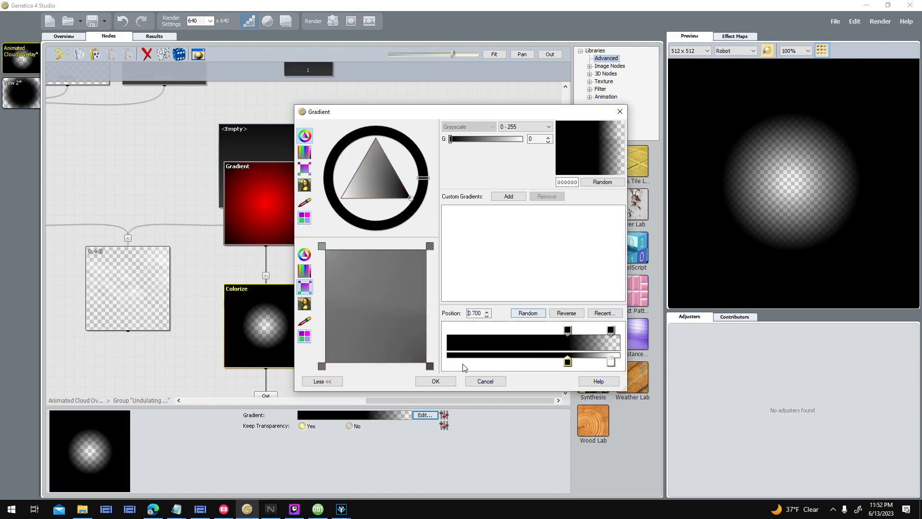
pyautogui.click(441, 381)
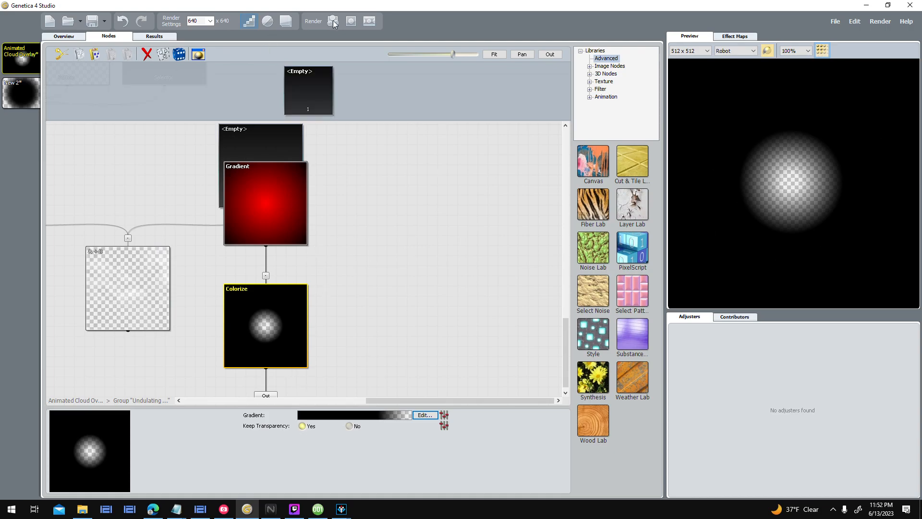
pyautogui.click(349, 22)
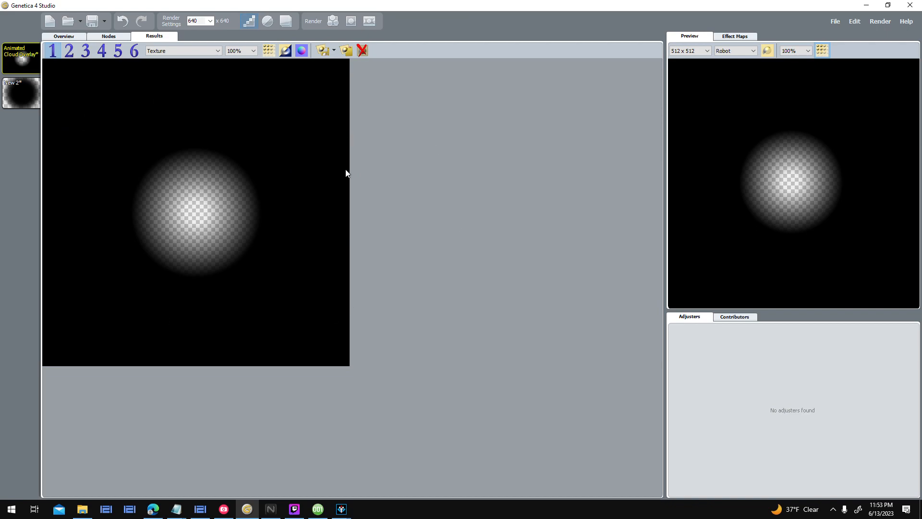
# - Export the rendered texture as a PNG named Rover Visibility in the Alpha Delta folder
pyautogui.click(322, 53)
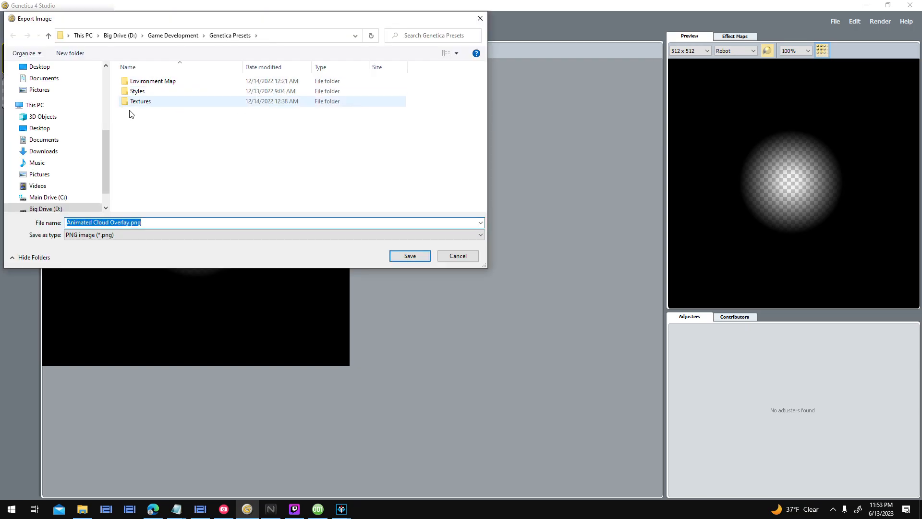
pyautogui.moveTo(109, 141); pyautogui.dragTo(105, 88)
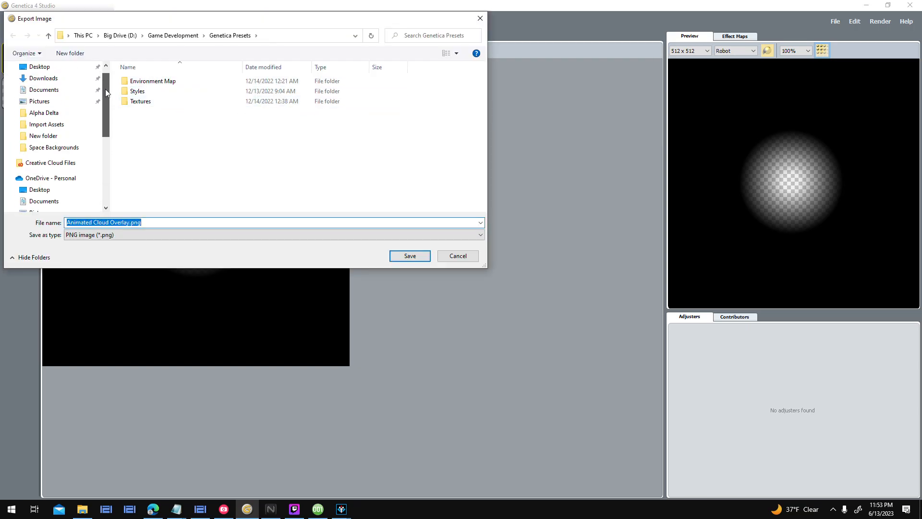
pyautogui.click(43, 112)
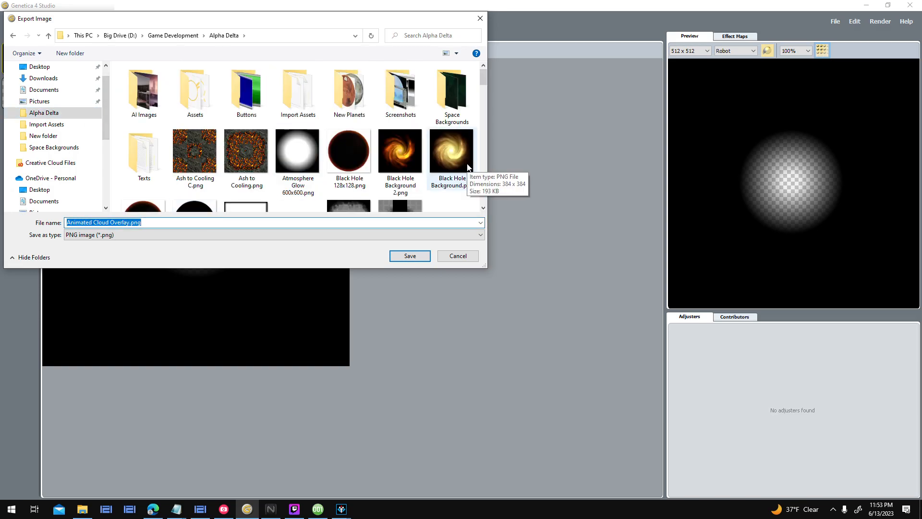
pyautogui.write('Rover Visibility')
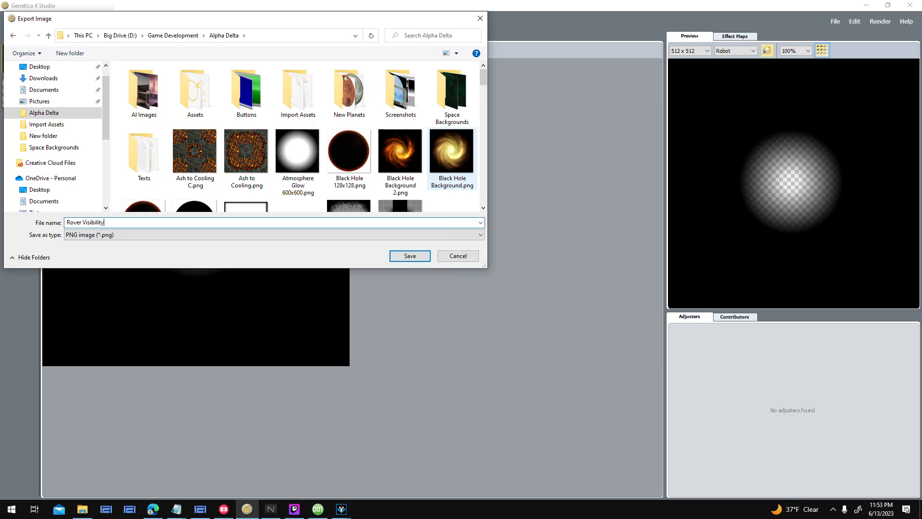
pyautogui.press('Return')
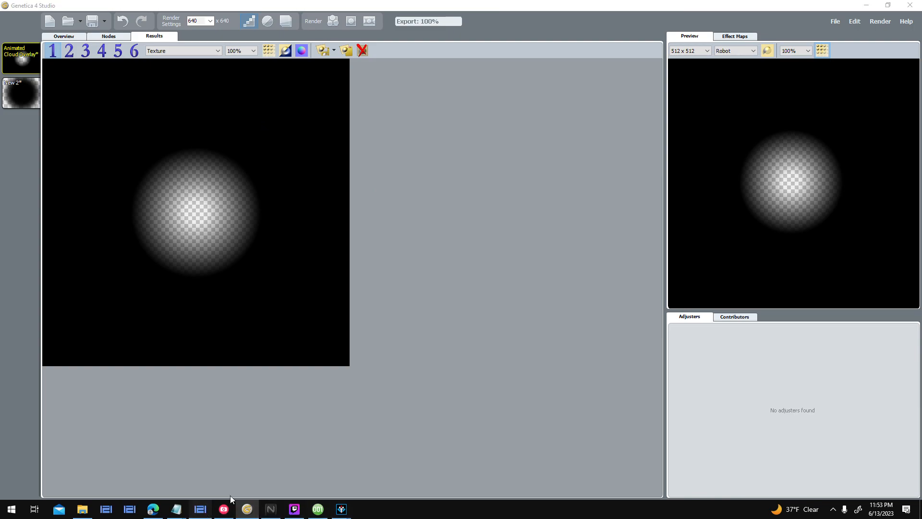
# - Switch to World Creator and open Rover Visibility.png from the Alpha Delta folder as Texture 3
pyautogui.click(200, 509)
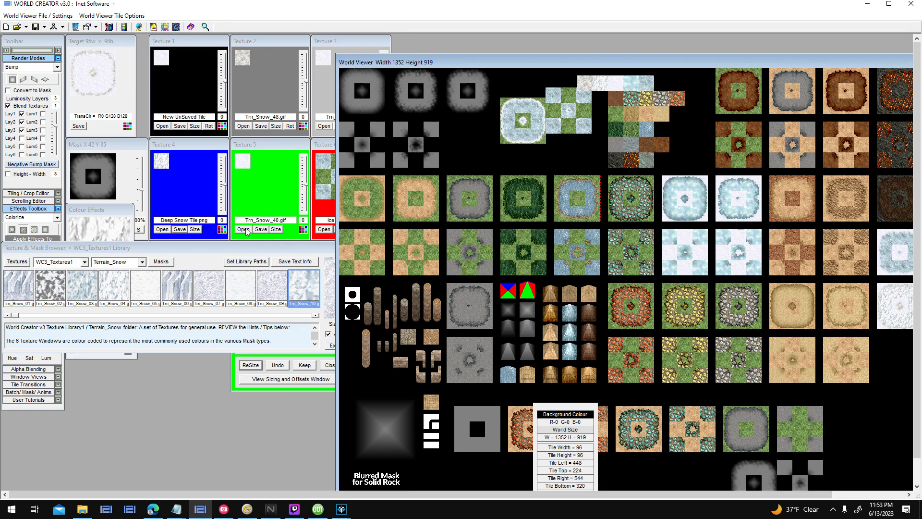
pyautogui.click(329, 128)
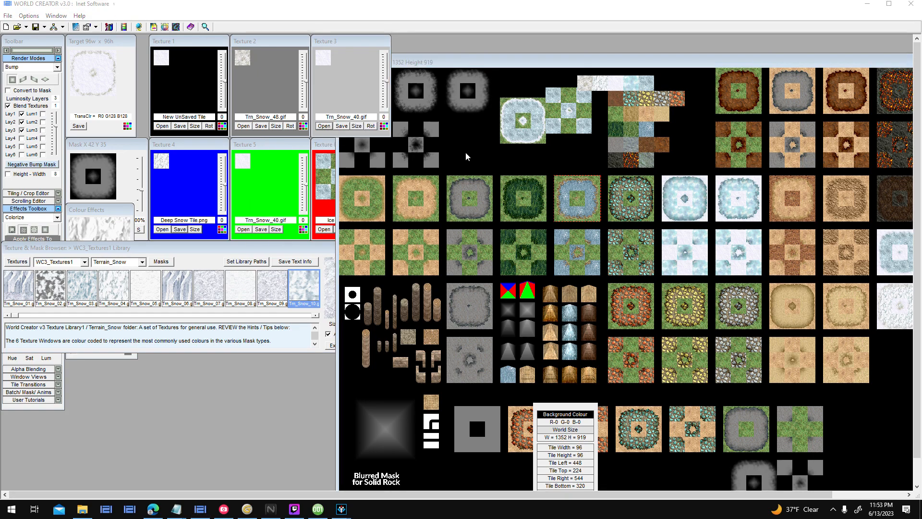
pyautogui.scroll(-1, 579, 188)
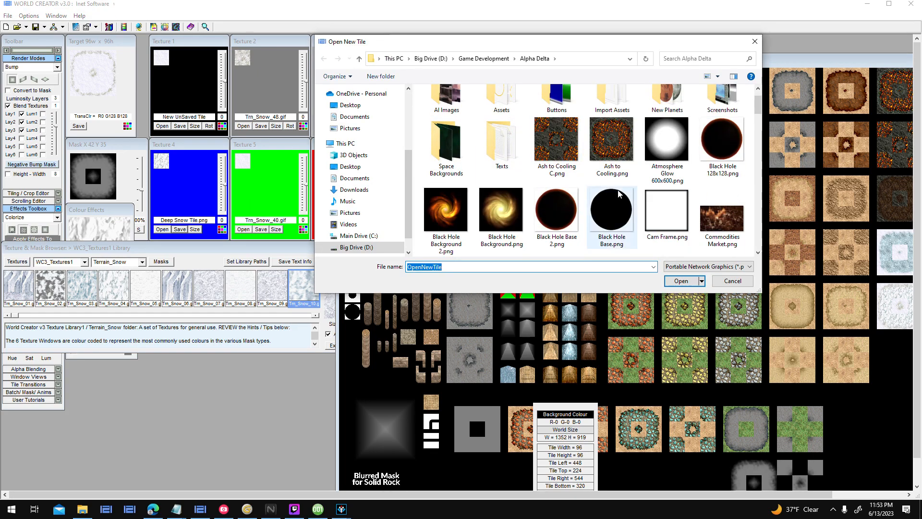
pyautogui.click(625, 200)
pyautogui.scroll(-7, 628, 195)
pyautogui.press('r')
pyautogui.doubleClick(680, 130)
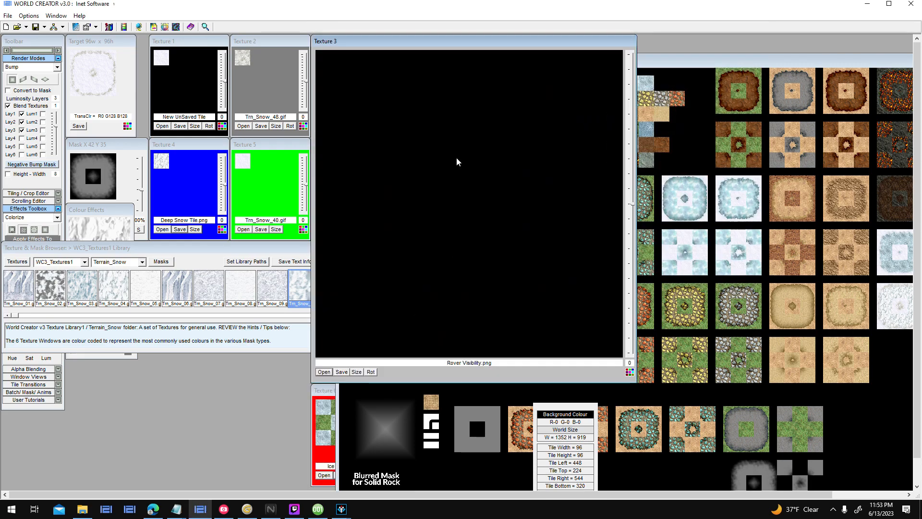
# - Return the enlarged Texture 3 window to its small size and switch to 001 Game Creator
pyautogui.click(416, 89)
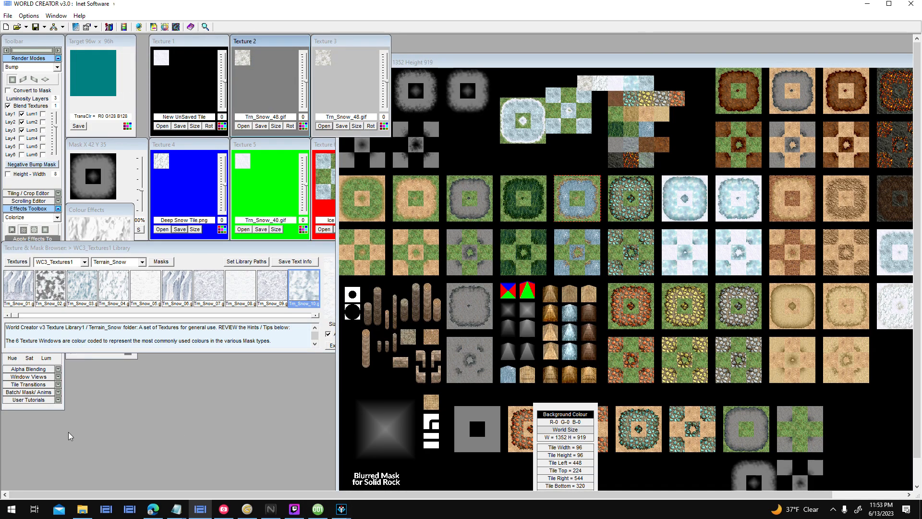
pyautogui.click(320, 509)
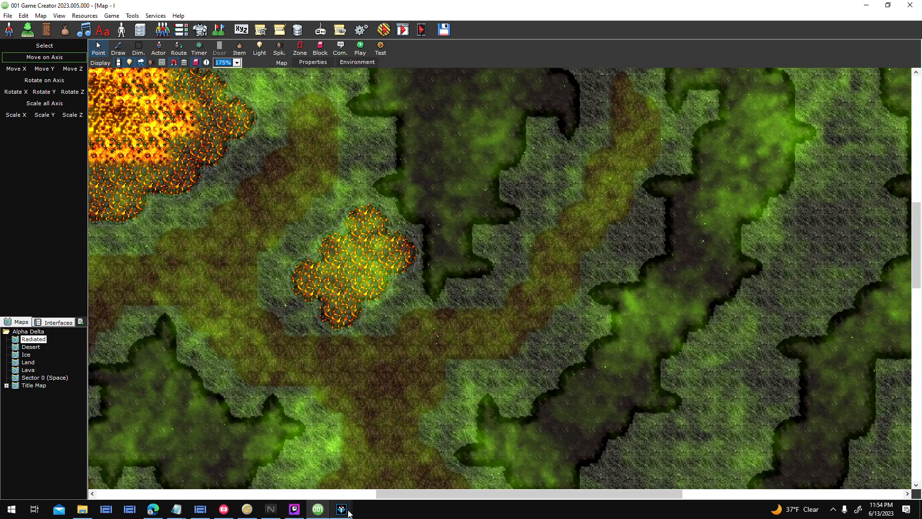
pyautogui.moveTo(341, 508)
pyautogui.click(93, 436)
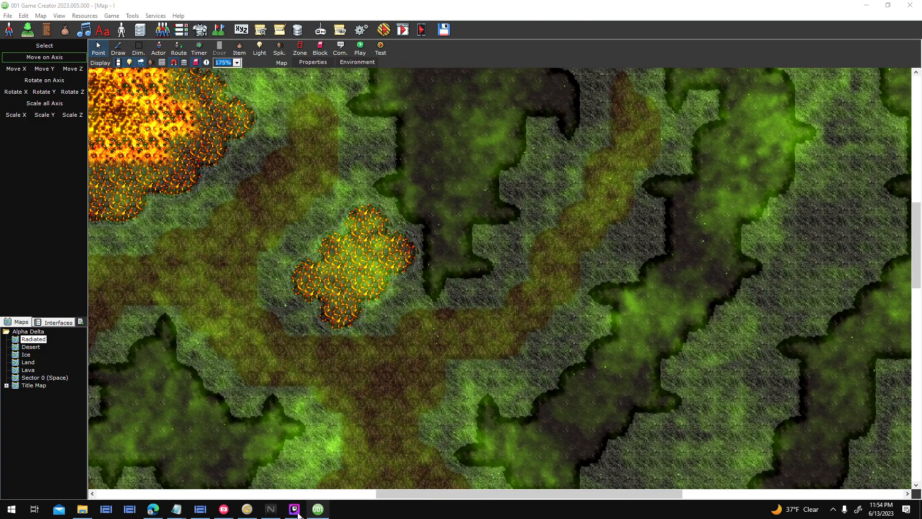
# - Check the overlay texture in Genetica 4 Studio, and turn off the weather display on the Radiated map in 001 Game Creator
pyautogui.click(247, 509)
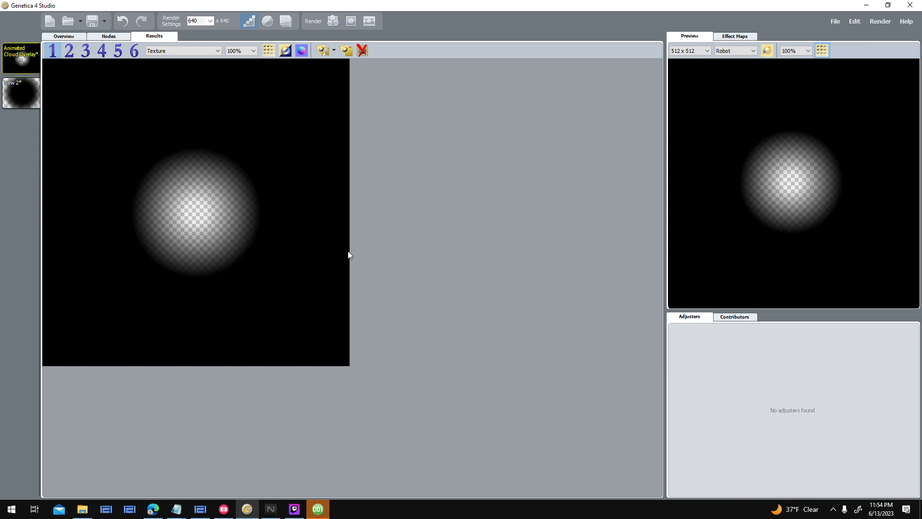
pyautogui.click(318, 510)
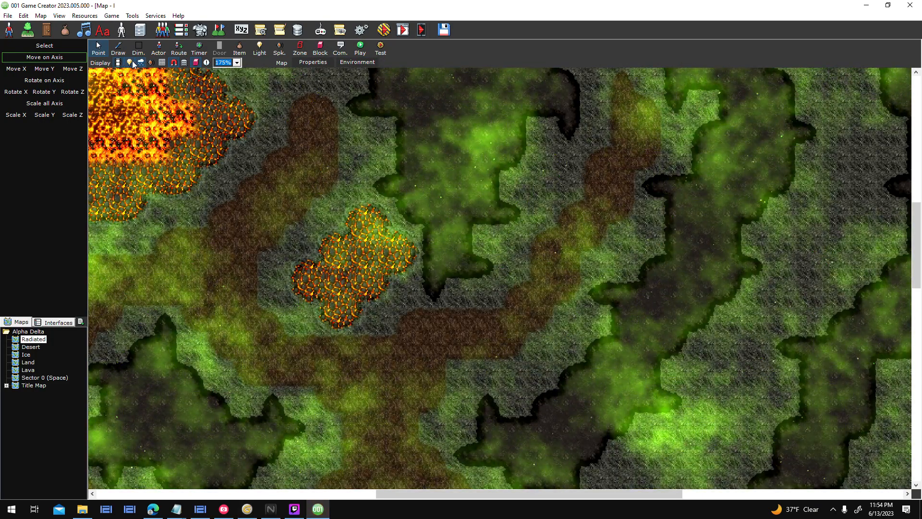
pyautogui.click(141, 63)
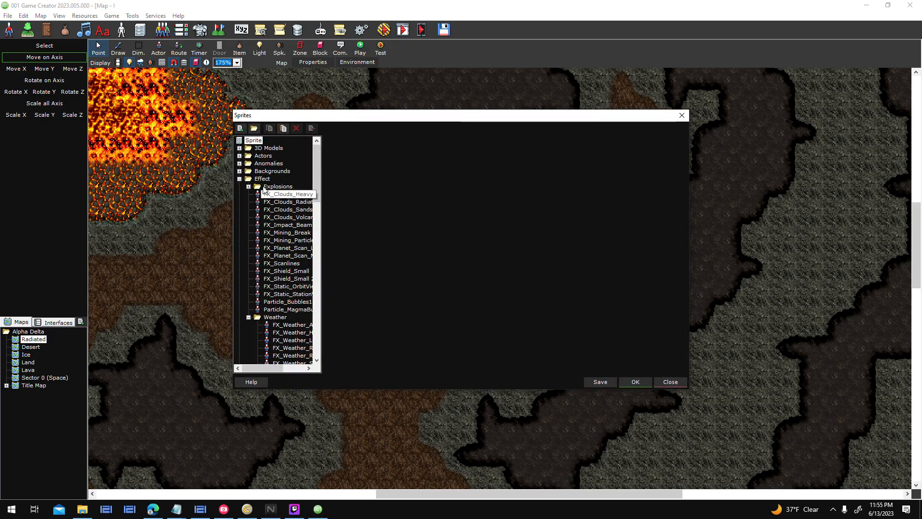
# - Create a folder named Overlays inside the Effect folder of the sprite list
pyautogui.click(262, 179)
pyautogui.click(240, 129)
pyautogui.click(497, 345)
pyautogui.click(254, 128)
pyautogui.write('Overlays')
pyautogui.press('Return')
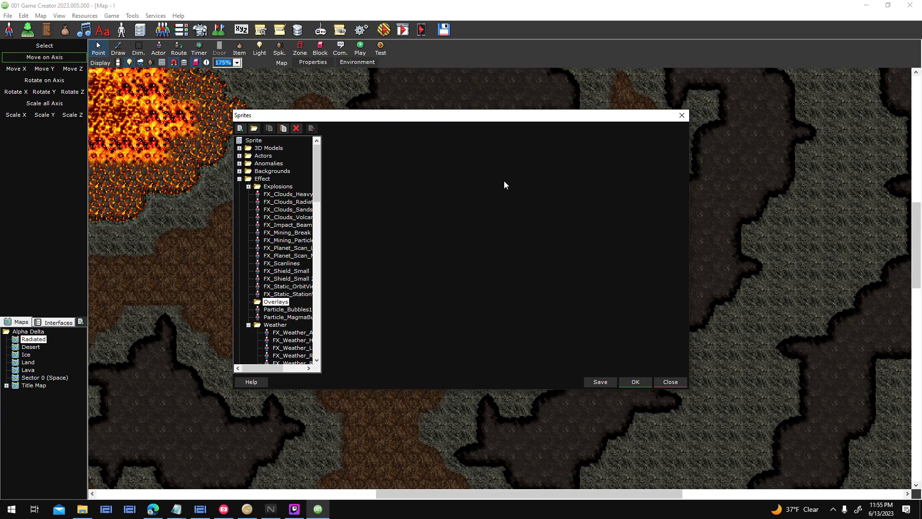
# - Add a new sprite without a template to the Overlays folder and name it FX_Overlay_Dark
pyautogui.click(240, 128)
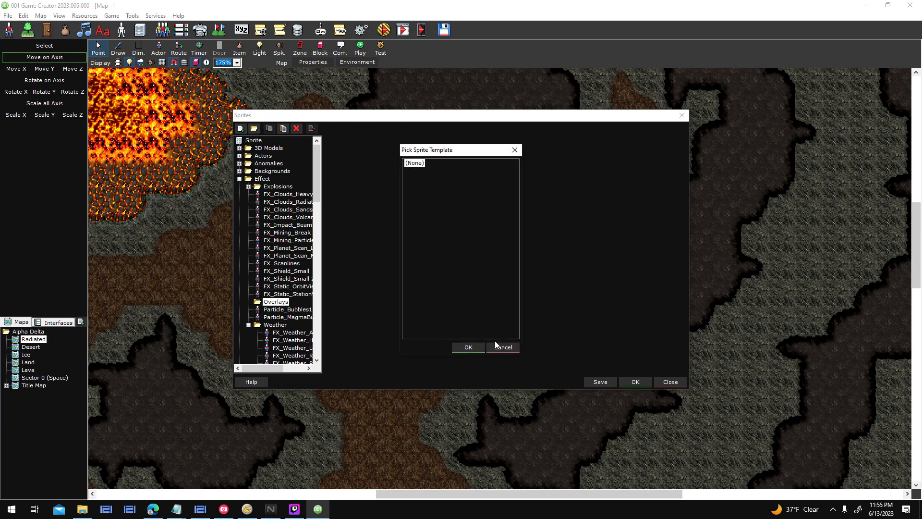
pyautogui.click(469, 347)
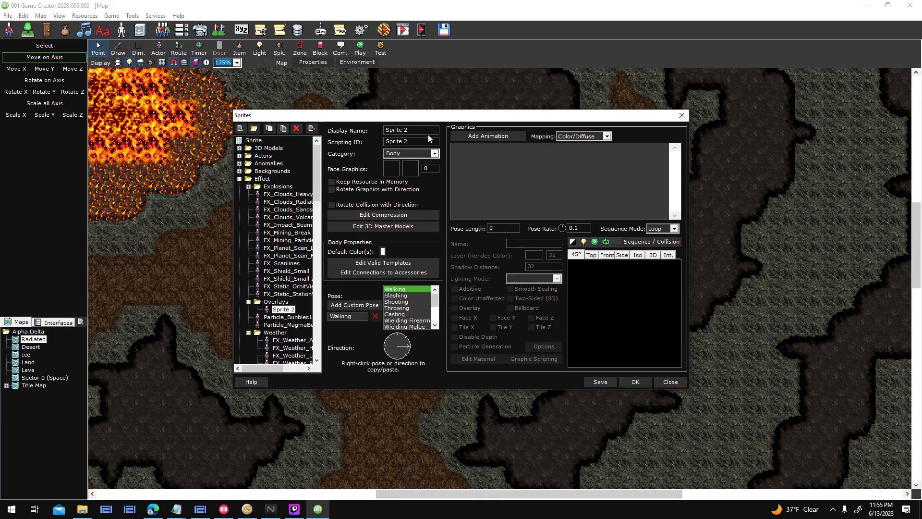
pyautogui.moveTo(427, 131); pyautogui.dragTo(61, 82)
pyautogui.write('FX_')
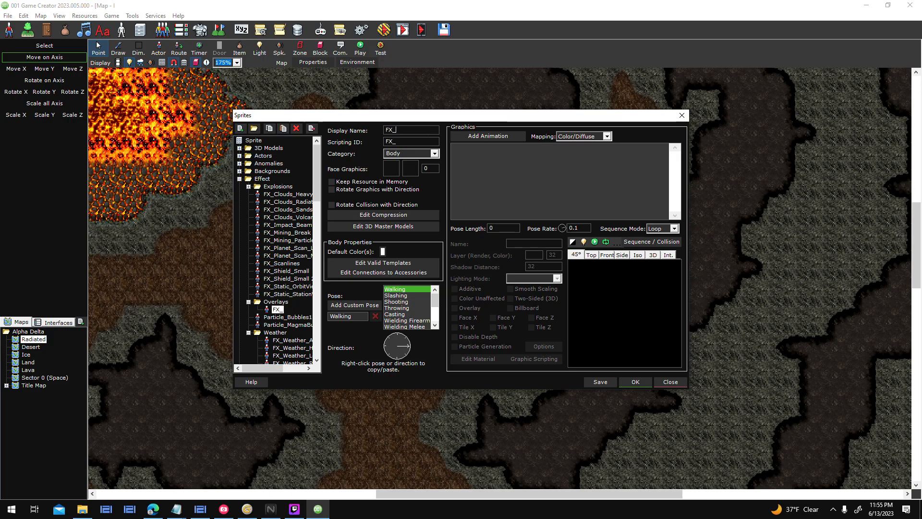
pyautogui.write('Overlay_Dark')
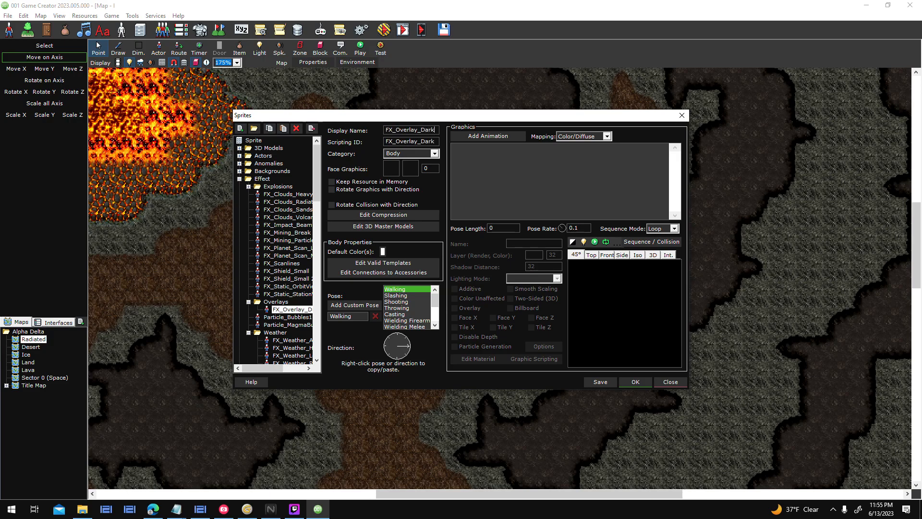
# - Add an animation to FX_Overlay_Dark and load Rover Visibility.png from the Alpha Delta folder as its frame
pyautogui.click(491, 137)
pyautogui.rightClick(469, 156)
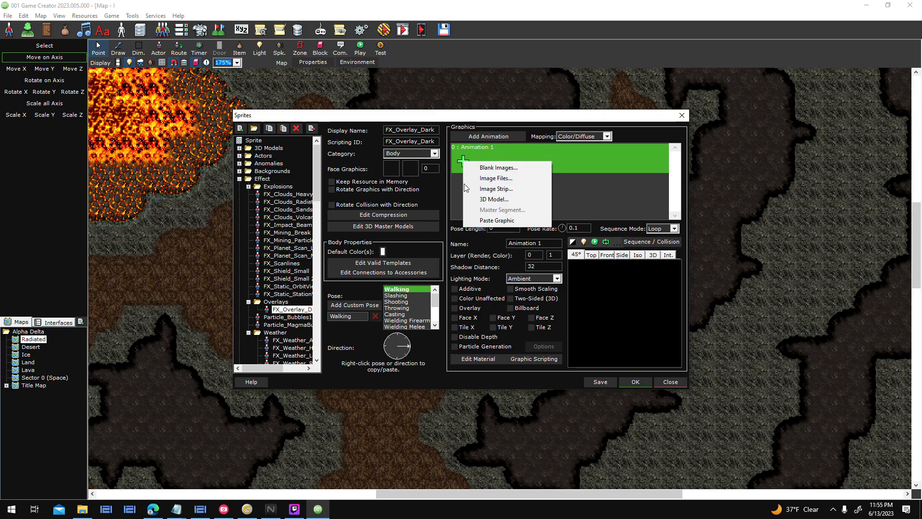
pyautogui.click(503, 175)
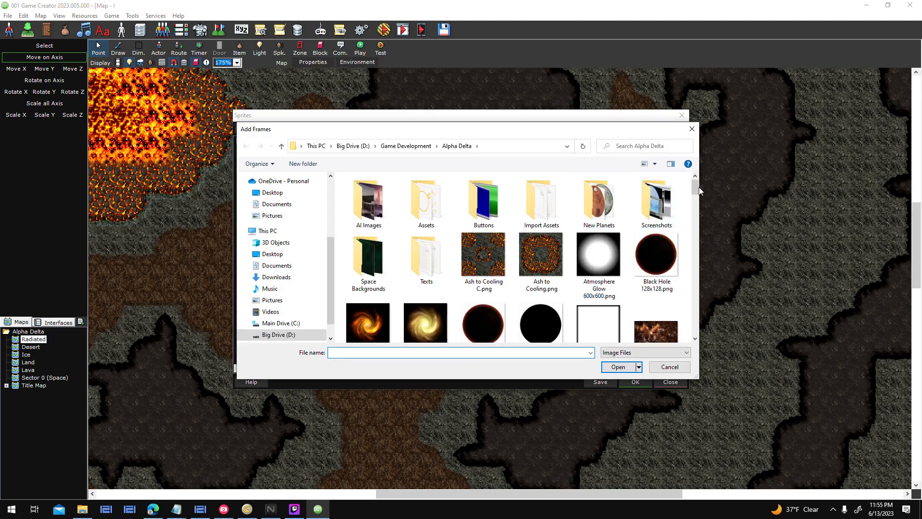
pyautogui.scroll(-10, 692, 273)
pyautogui.scroll(-5, 692, 273)
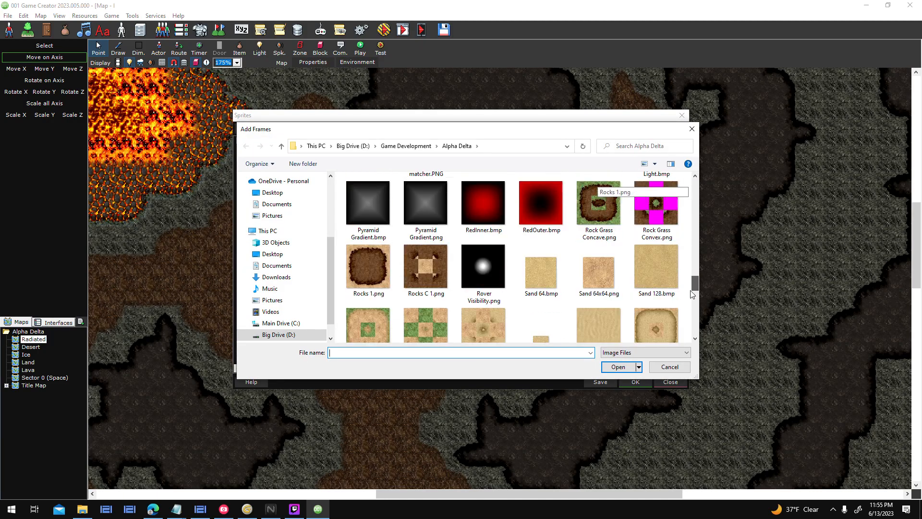
pyautogui.doubleClick(471, 187)
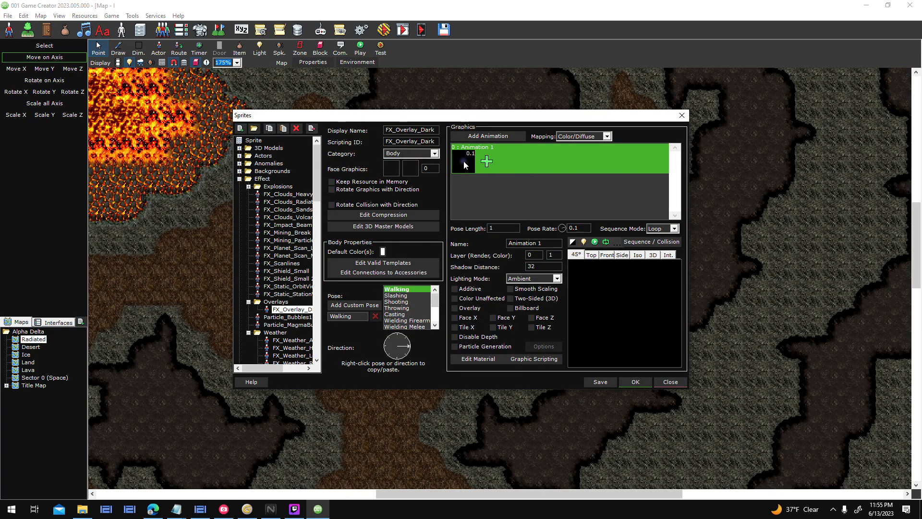
# - Open the sprite's Sequence Editor and delete the Rectangle Collision 1 node
pyautogui.rightClick(471, 164)
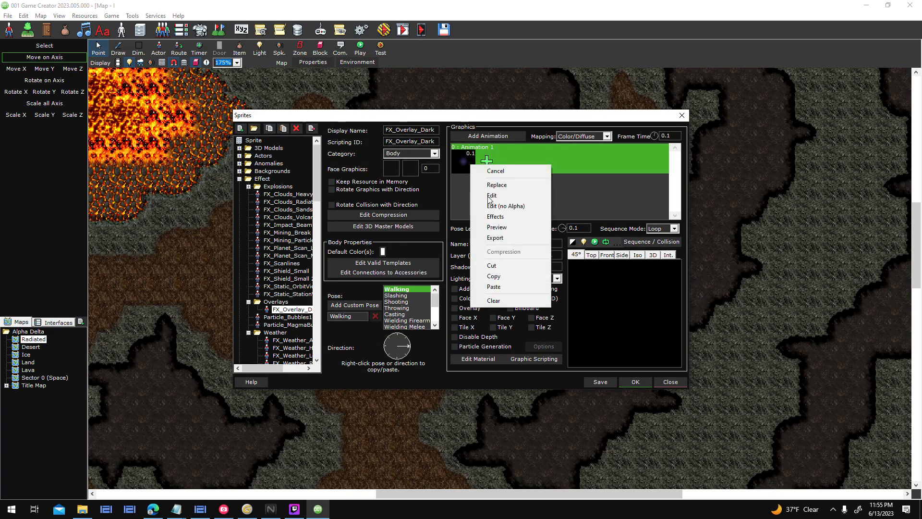
pyautogui.click(607, 204)
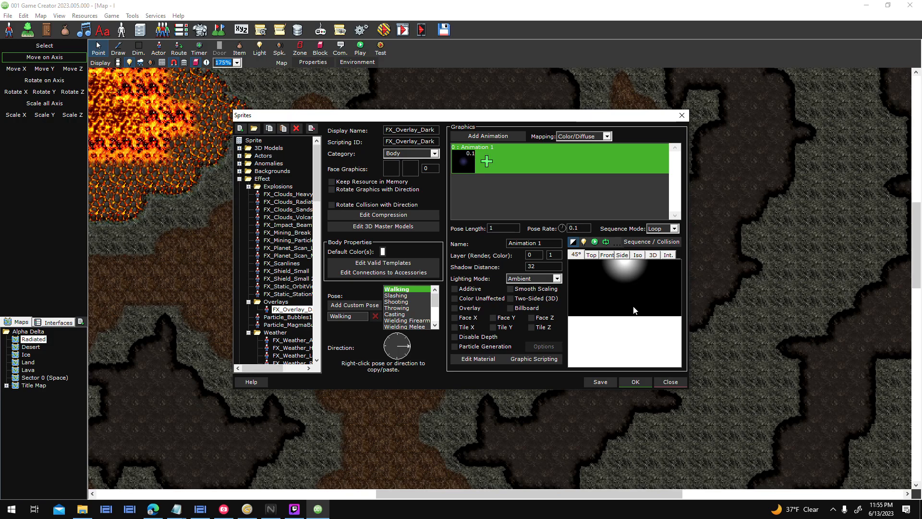
pyautogui.click(572, 242)
pyautogui.click(485, 208)
pyautogui.rightClick(485, 209)
pyautogui.click(508, 266)
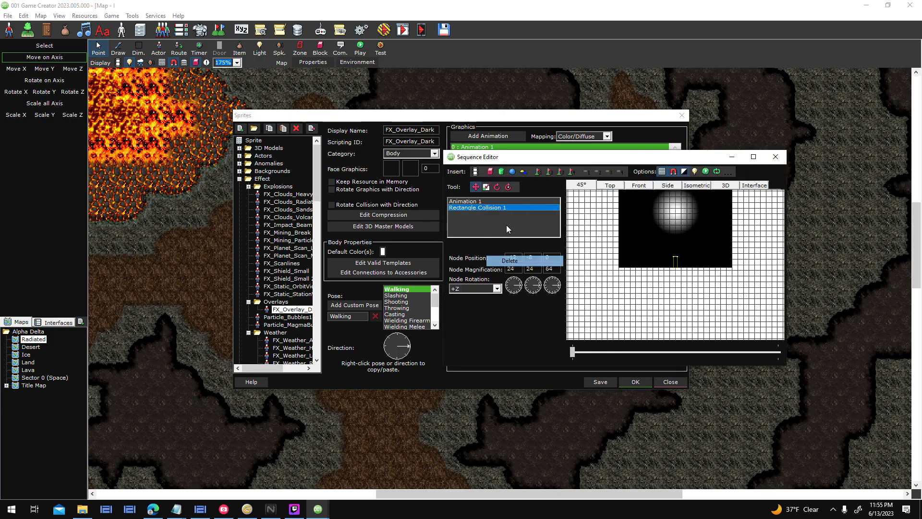
# - Set the Animation 1 node position to 0, 0, 0 and close the Sequence Editor
pyautogui.click(492, 201)
pyautogui.moveTo(556, 257); pyautogui.dragTo(526, 258)
pyautogui.write('00')
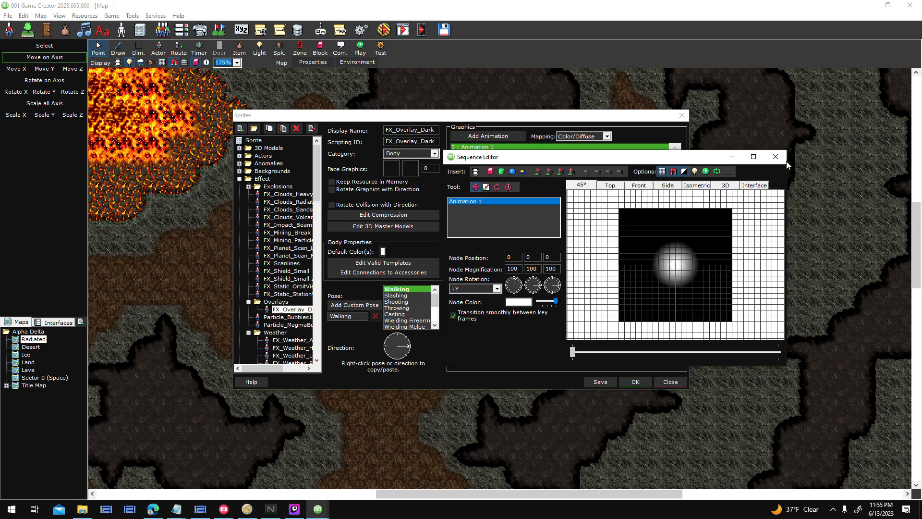
pyautogui.click(783, 162)
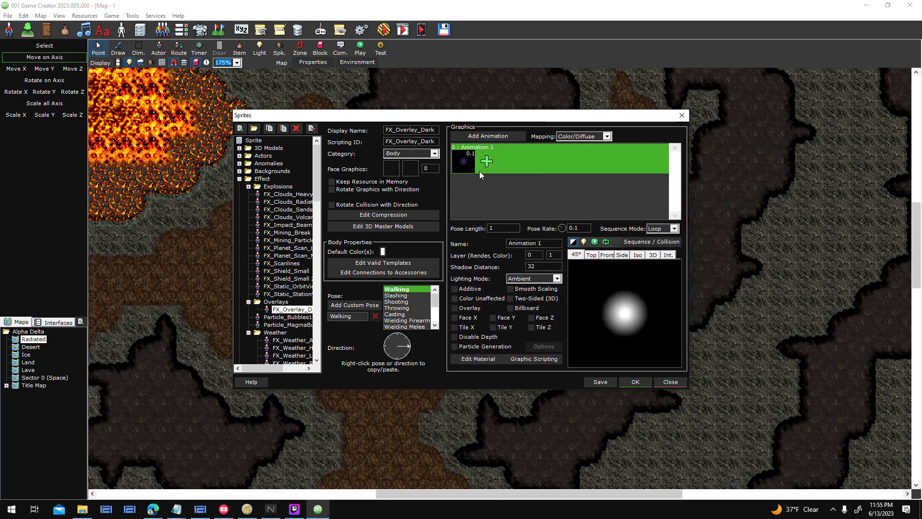
# - Open the Animation 1 frame for editing in a maximized Graphic Editor
pyautogui.rightClick(462, 167)
pyautogui.click(518, 196)
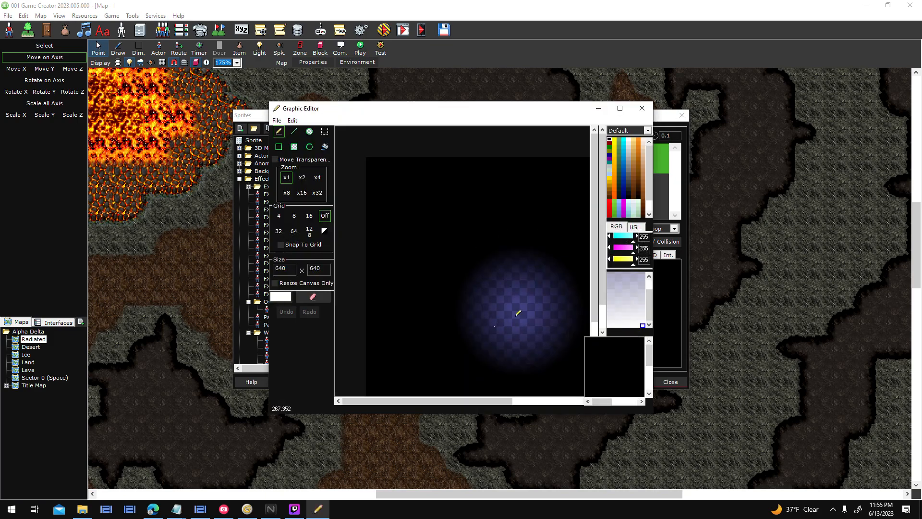
pyautogui.click(620, 108)
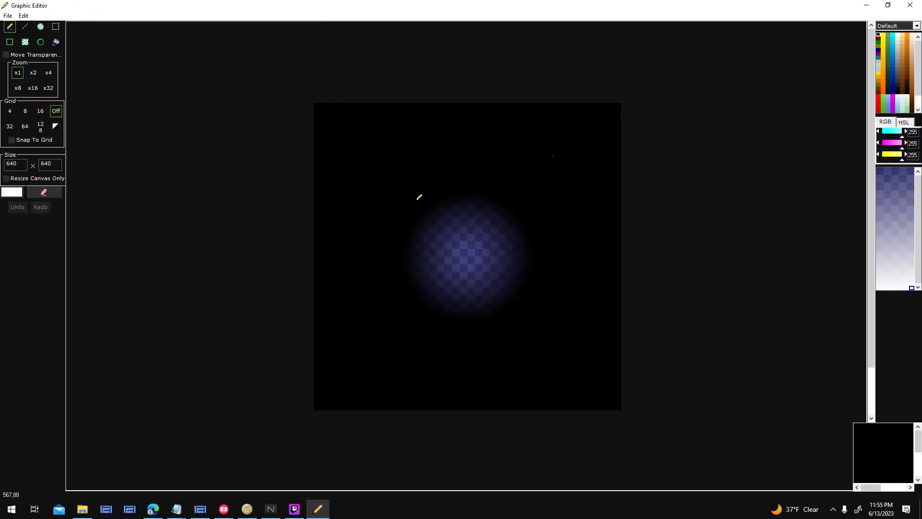
# - Resize only the canvas to a height of 530, working out 640 - 110 in Calculator
pyautogui.click(43, 180)
pyautogui.press('super')
pyautogui.write('calc')
pyautogui.press('Return')
pyautogui.write('640 - 110')
pyautogui.press('Return')
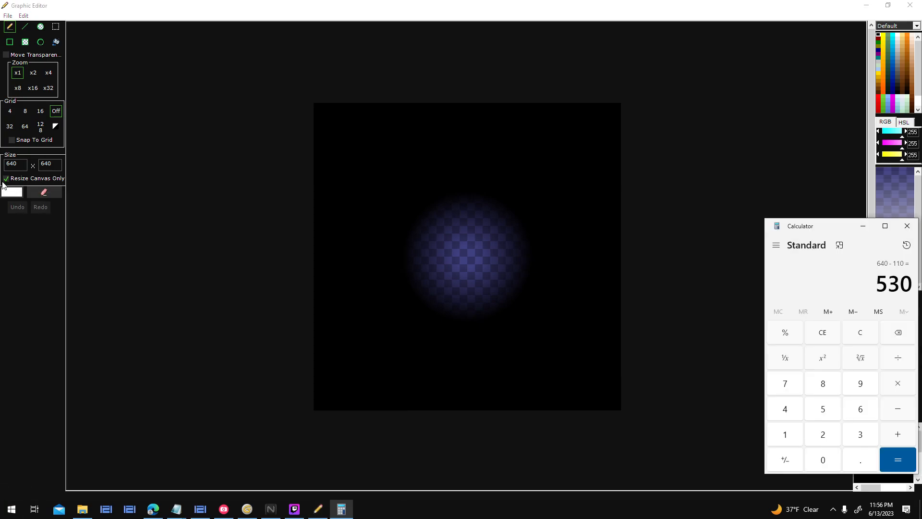
pyautogui.click(49, 173)
pyautogui.hotkey('alt', 'Tab')
pyautogui.hotkey('alt', 'Tab')
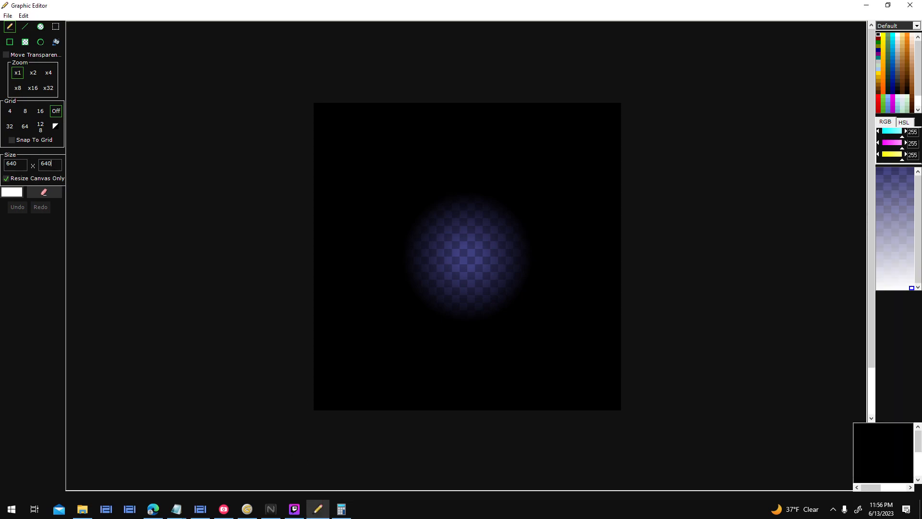
pyautogui.write('530')
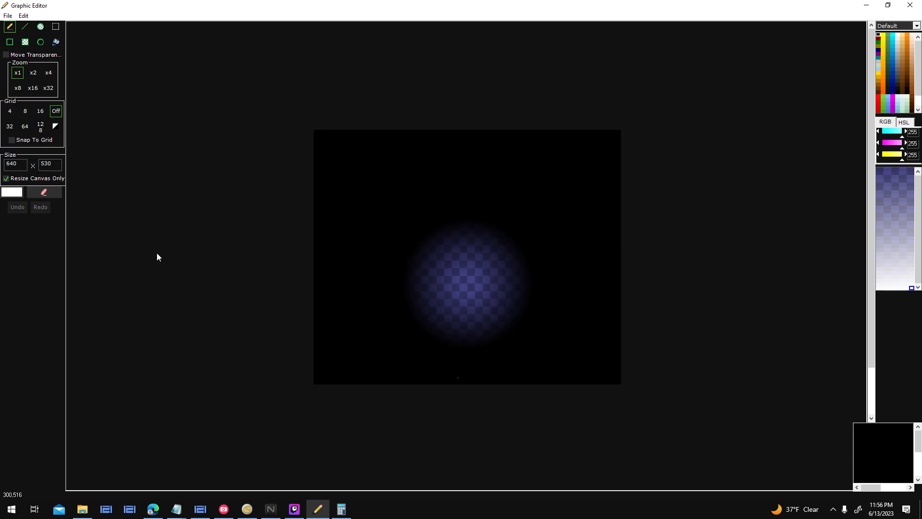
# - Turn off Resize Canvas Only, select the whole graphic and flip it vertically
pyautogui.click(35, 180)
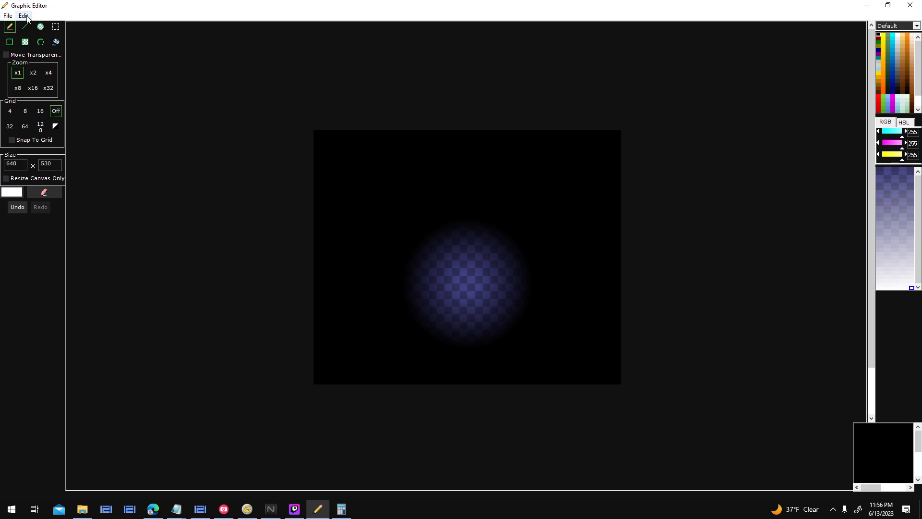
pyautogui.hotkey('ctrl', 'a')
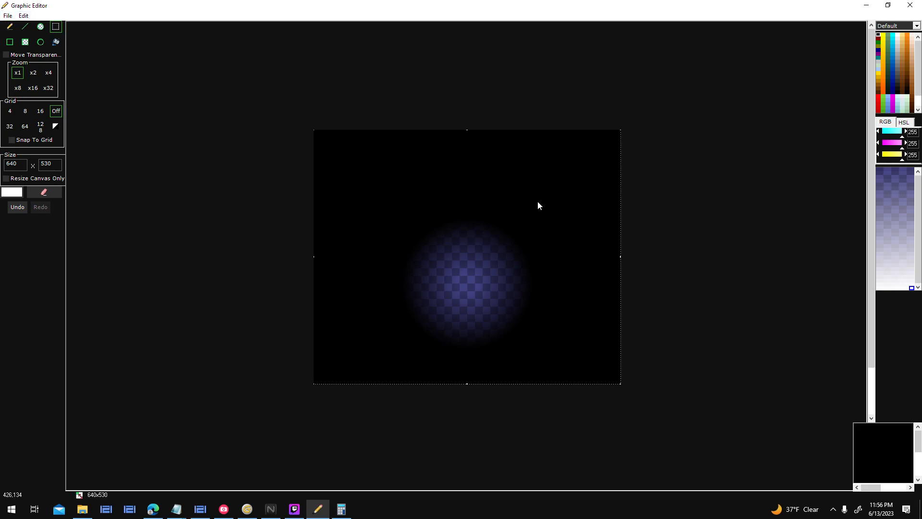
pyautogui.rightClick(538, 201)
pyautogui.click(613, 255)
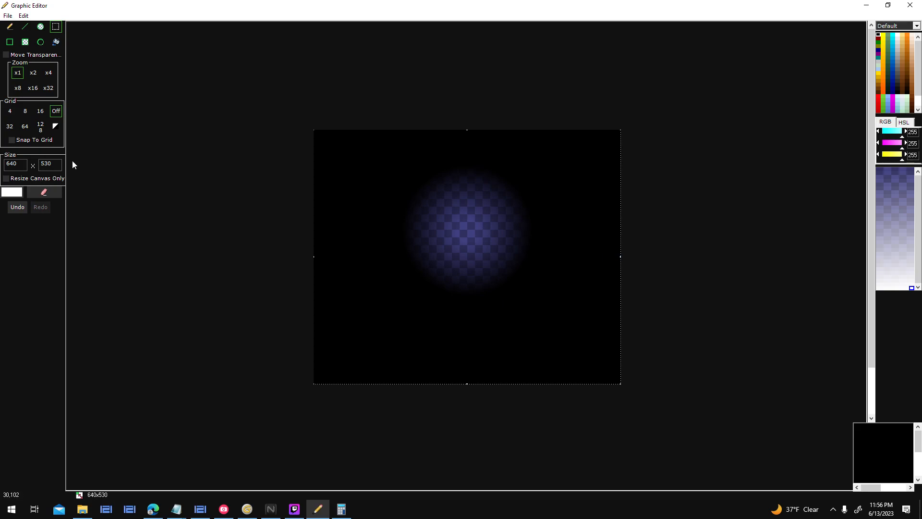
# - Calculate 530 - 110 in Calculator and undo the vertical flip of the graphic
pyautogui.click(342, 509)
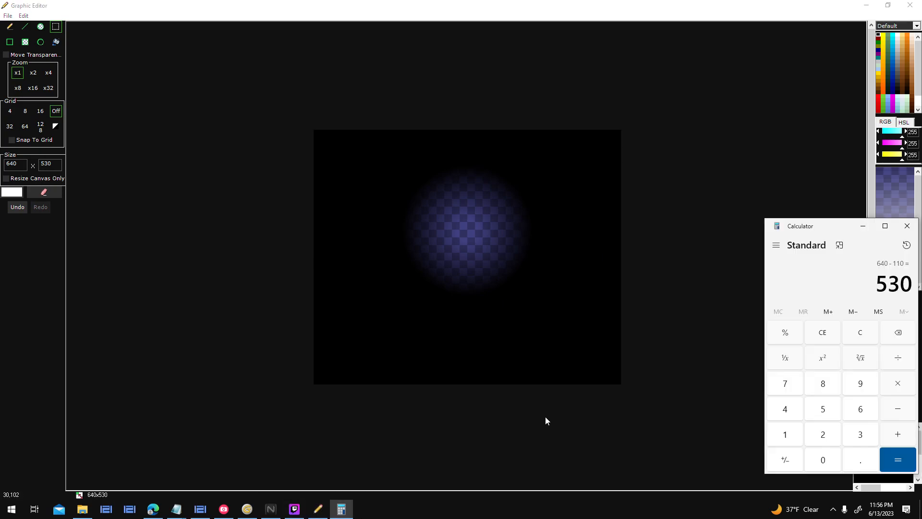
pyautogui.write('-110')
pyautogui.press('Return')
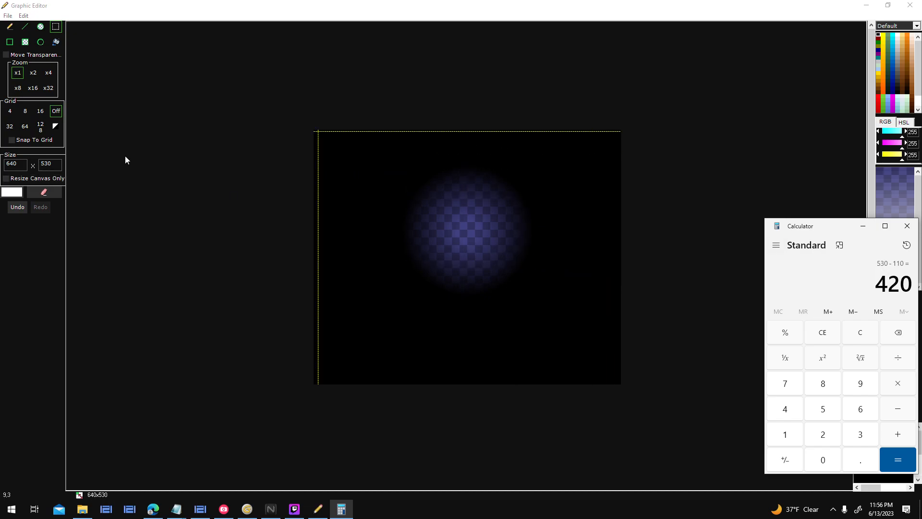
pyautogui.moveTo(56, 163); pyautogui.dragTo(7, 165)
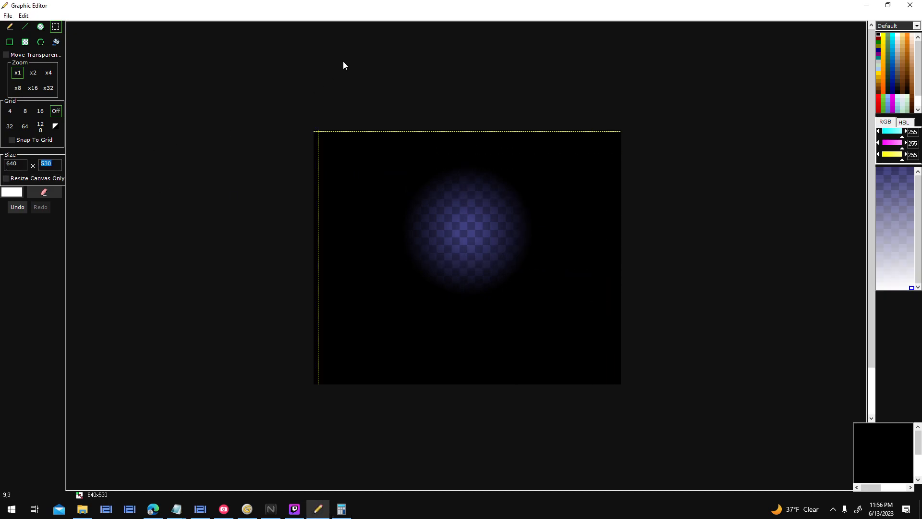
pyautogui.hotkey('ctrl', 'z')
# - Calculate 320 divided by 2 in Calculator and undo the canvas resize in the Graphic Editor
pyautogui.click(340, 510)
pyautogui.write('320')
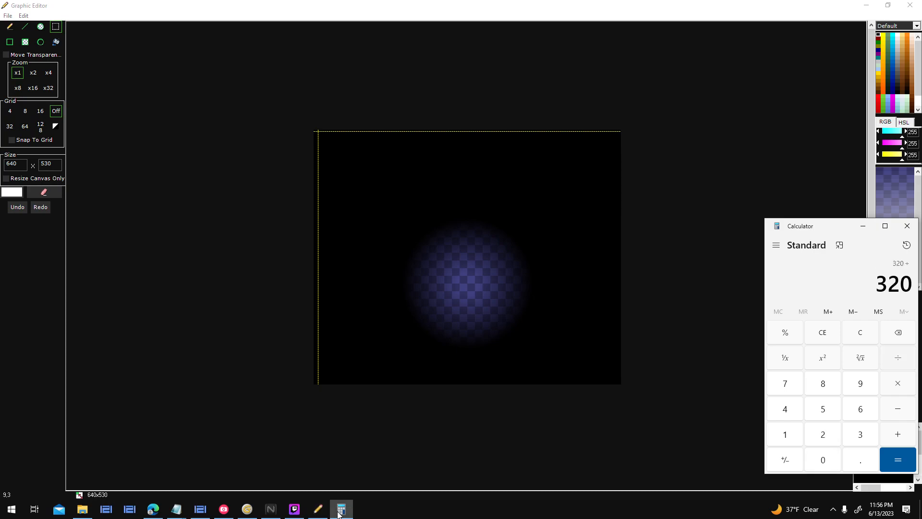
pyautogui.write('2')
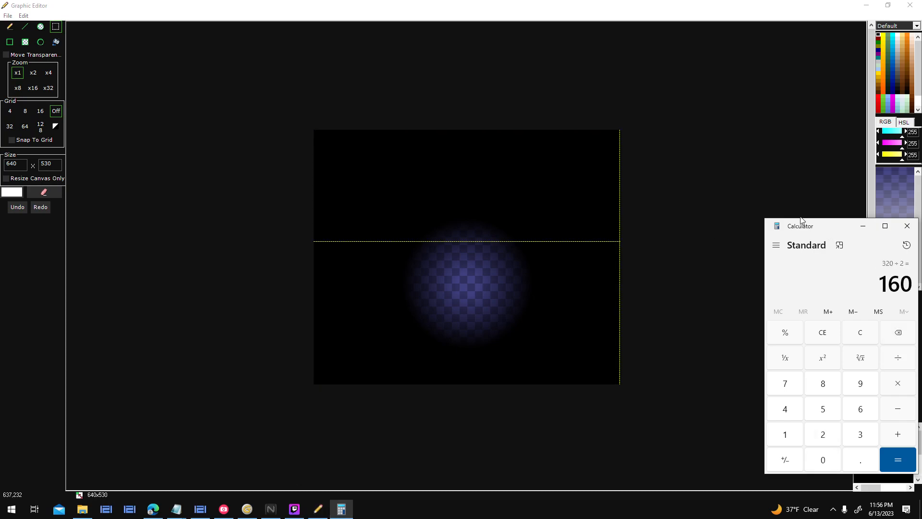
pyautogui.click(338, 68)
pyautogui.hotkey('ctrl', 'z')
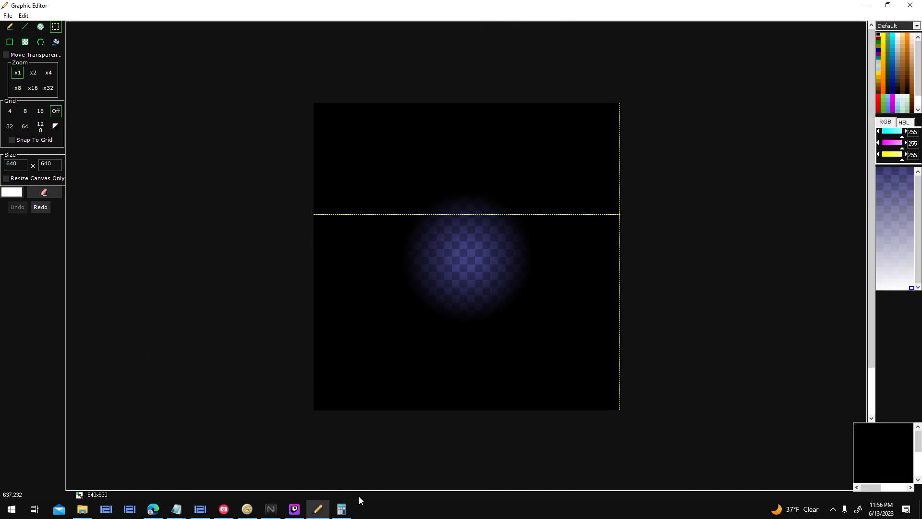
# - Calculate 640 - 160 in Calculator and resize only the canvas to a height of 480 in the Graphic Editor
pyautogui.click(342, 509)
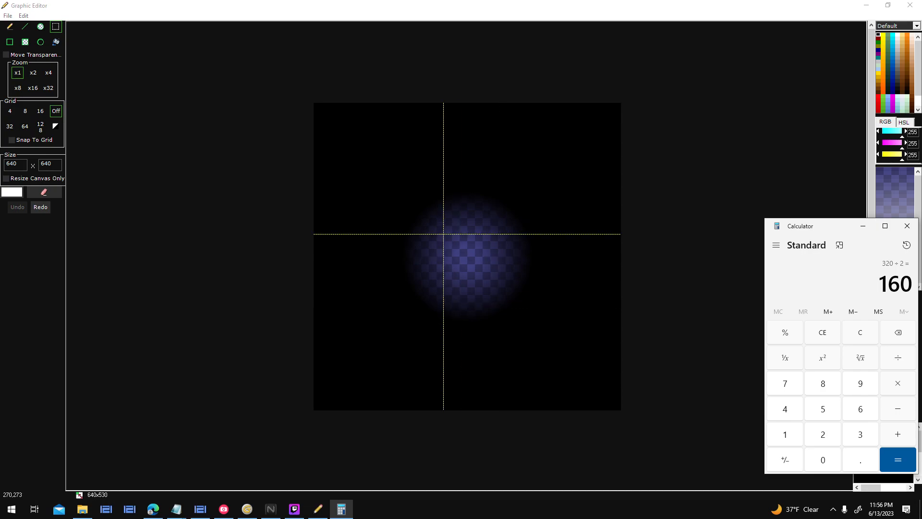
pyautogui.write('640-160=')
pyautogui.click(640, 108)
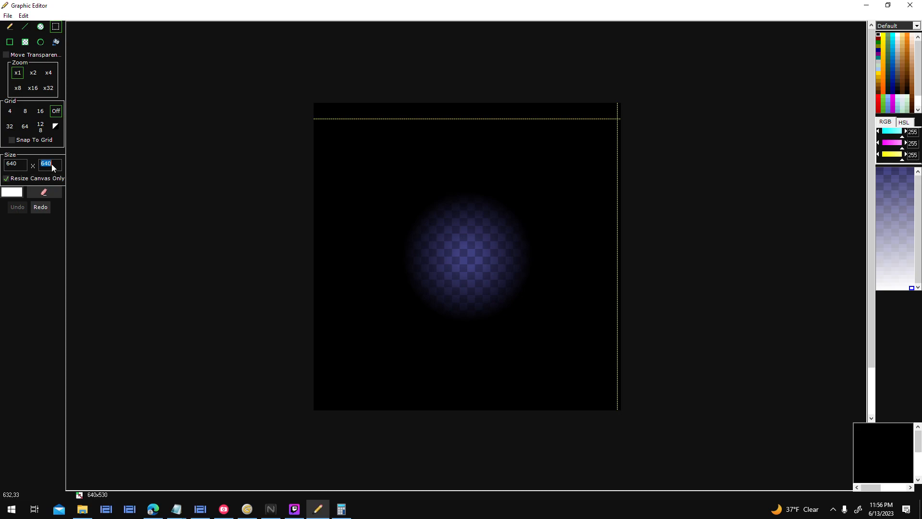
pyautogui.write('480')
# - Turn off Resize Canvas Only, select the entire 640 x 480 graphic and flip it vertically
pyautogui.click(58, 179)
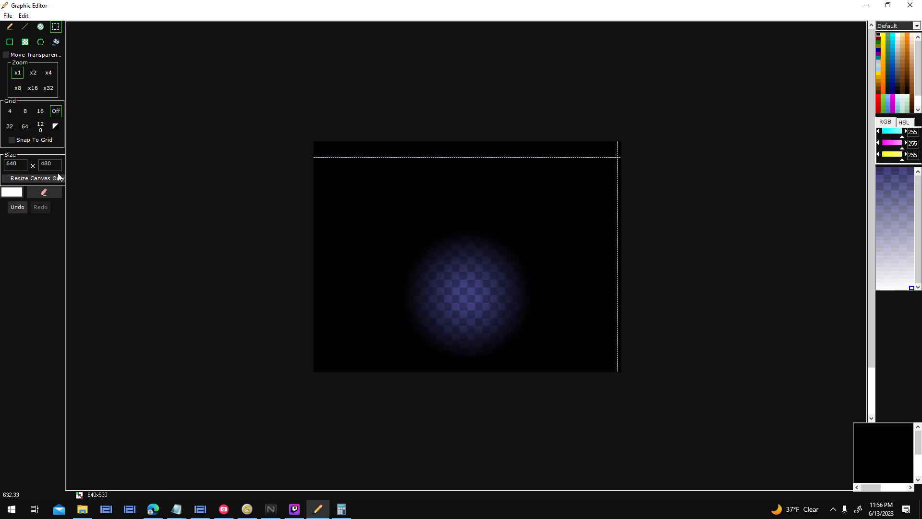
pyautogui.hotkey('ctrl', 'a')
pyautogui.rightClick(543, 180)
pyautogui.click(603, 233)
# - Calculate 480 - 160 in Calculator and resize only the canvas to a height of 320 in the Graphic Editor
pyautogui.click(346, 512)
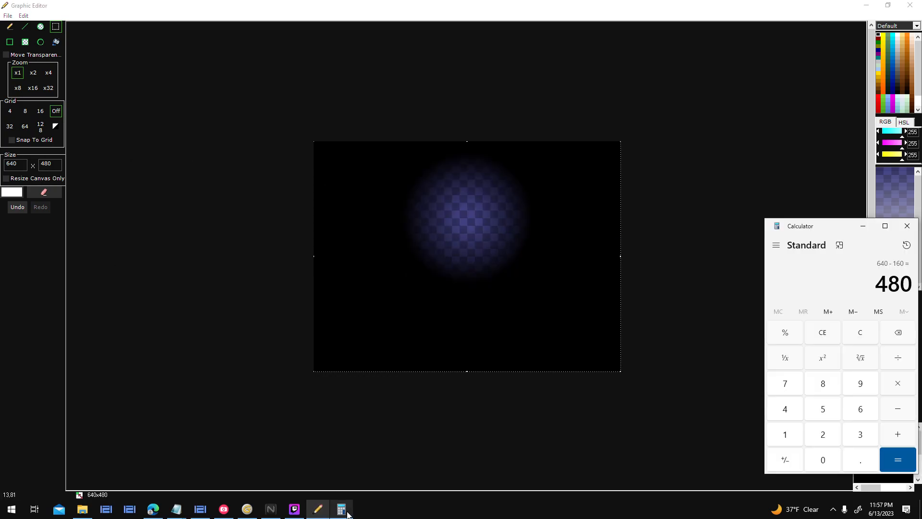
pyautogui.write('-160')
pyautogui.press('Return')
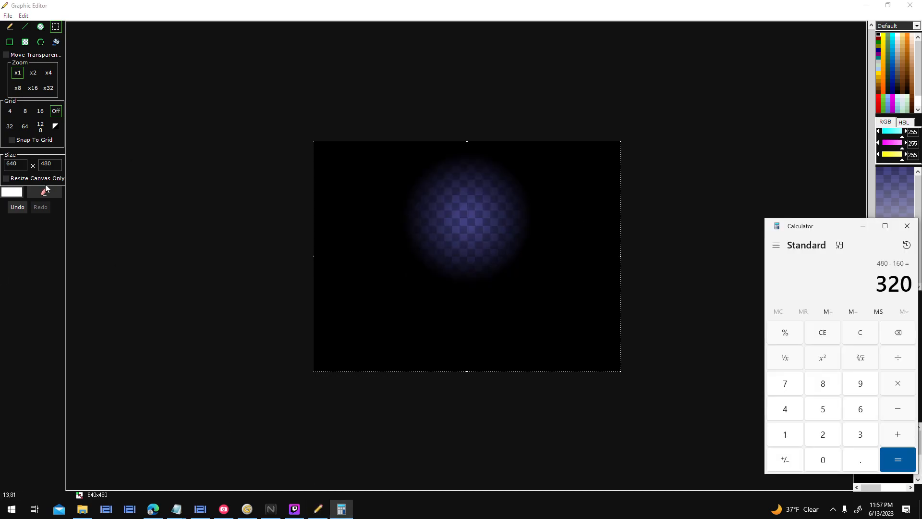
pyautogui.click(48, 178)
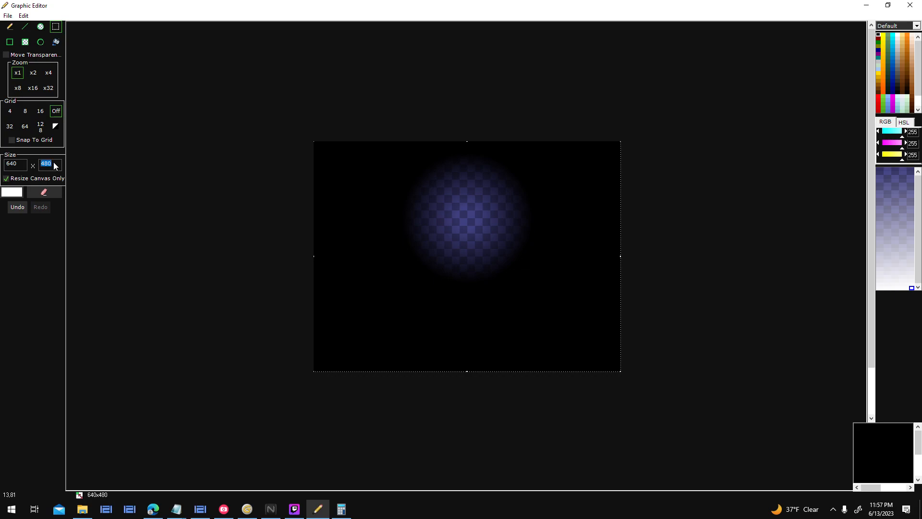
pyautogui.write('320')
pyautogui.press('Return')
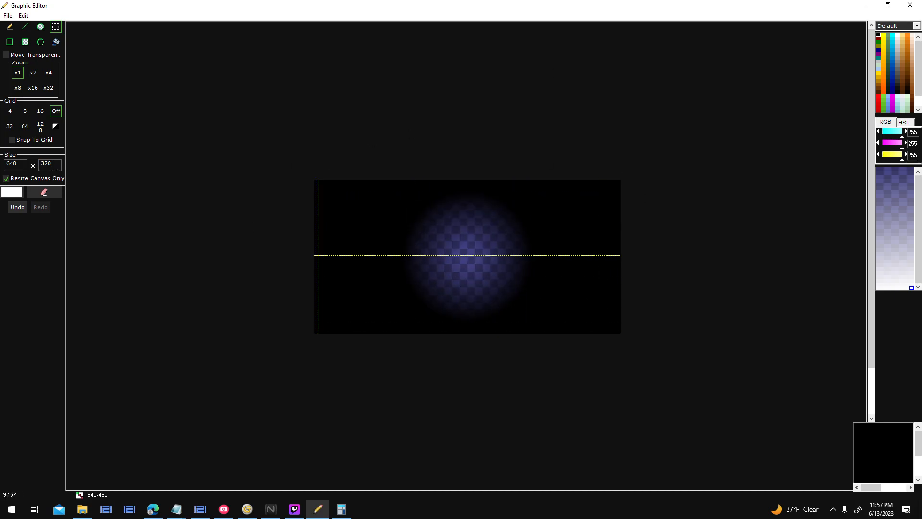
# - Close the Graphic Editor saving the changes, and confirm the FX_Overlay_Dark sprite
pyautogui.click(910, 5)
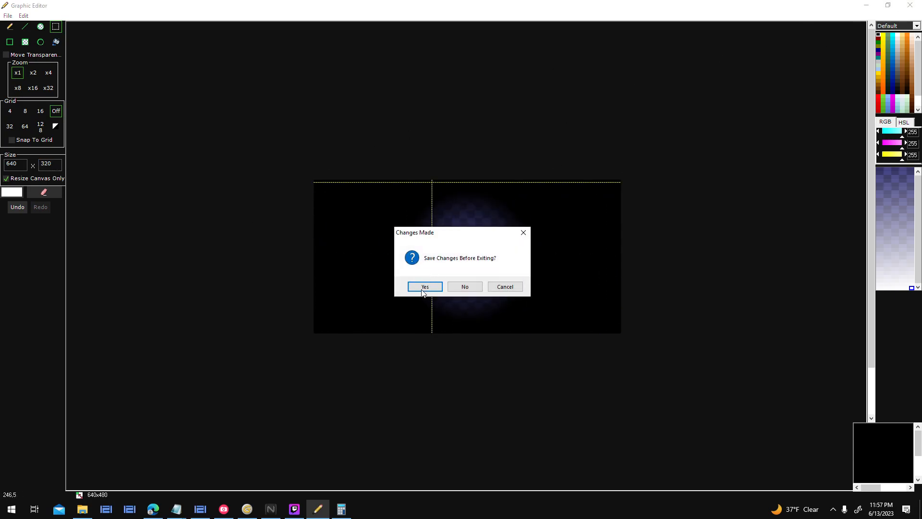
pyautogui.click(422, 291)
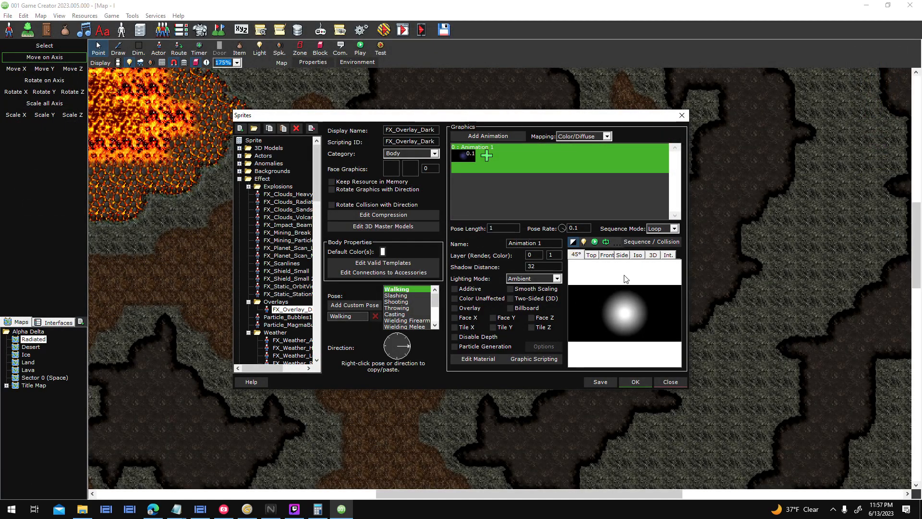
pyautogui.click(636, 382)
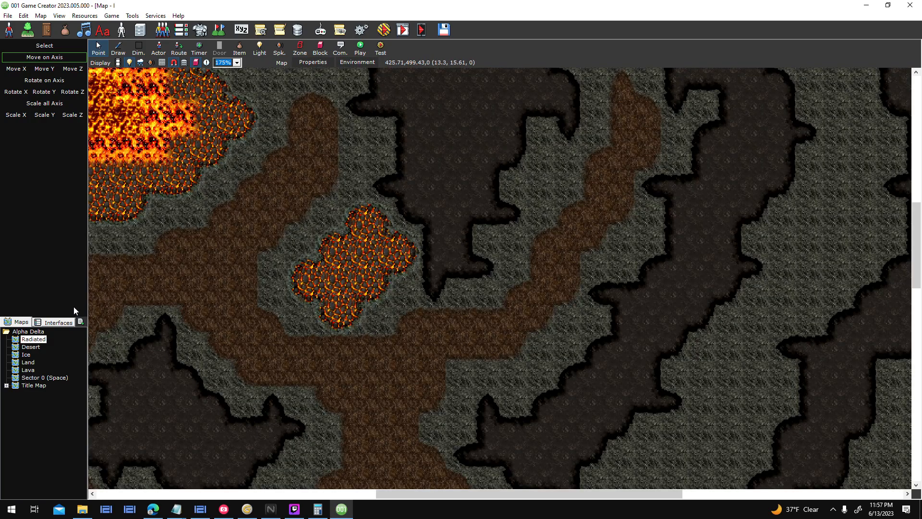
# - Open the Docking Orbit interface and place a new field on the empty grid beside the Planet Statistics panel
pyautogui.click(71, 322)
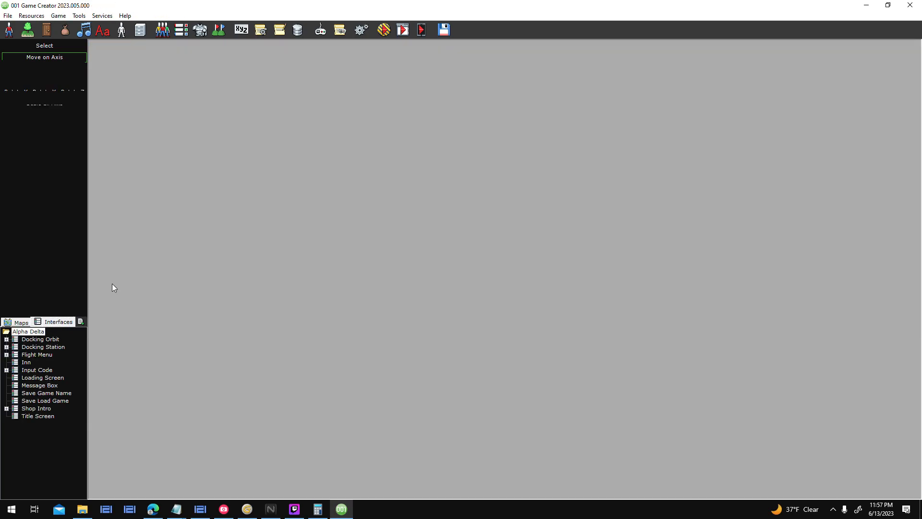
pyautogui.doubleClick(40, 340)
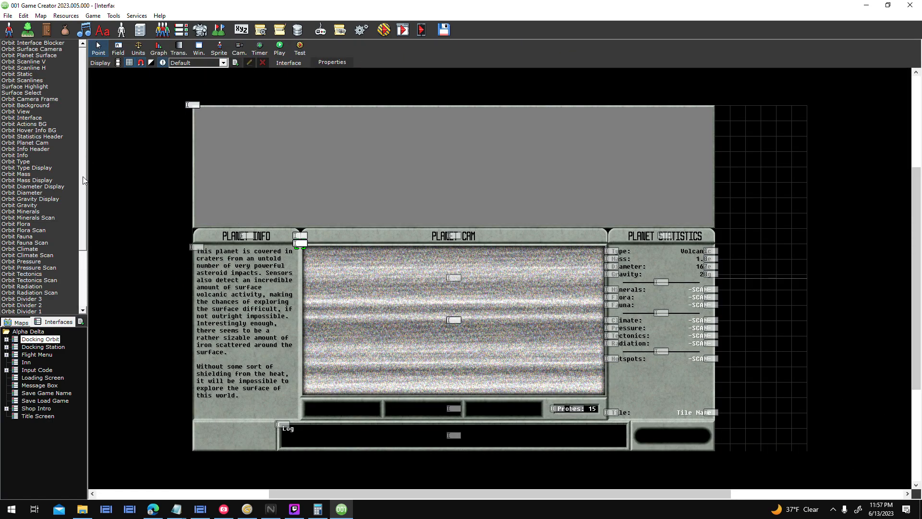
pyautogui.moveTo(82, 176); pyautogui.dragTo(93, 261)
pyautogui.click(120, 50)
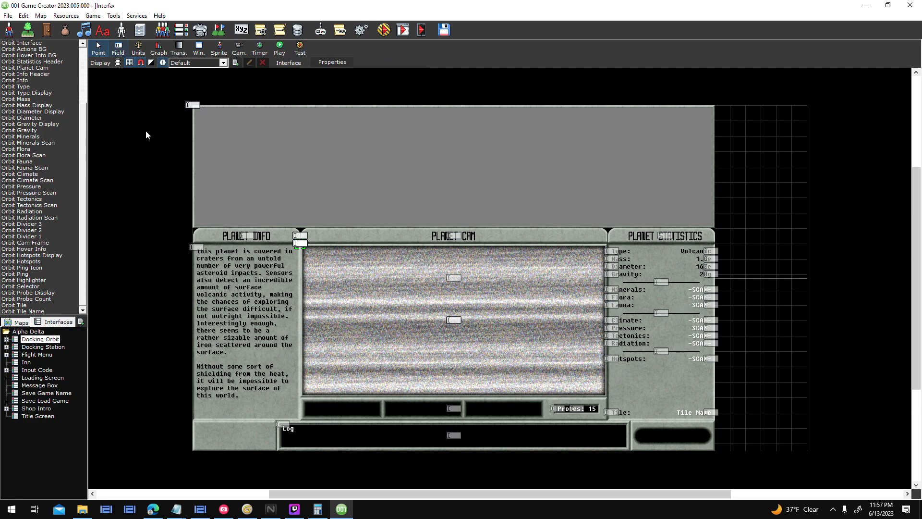
pyautogui.click(750, 227)
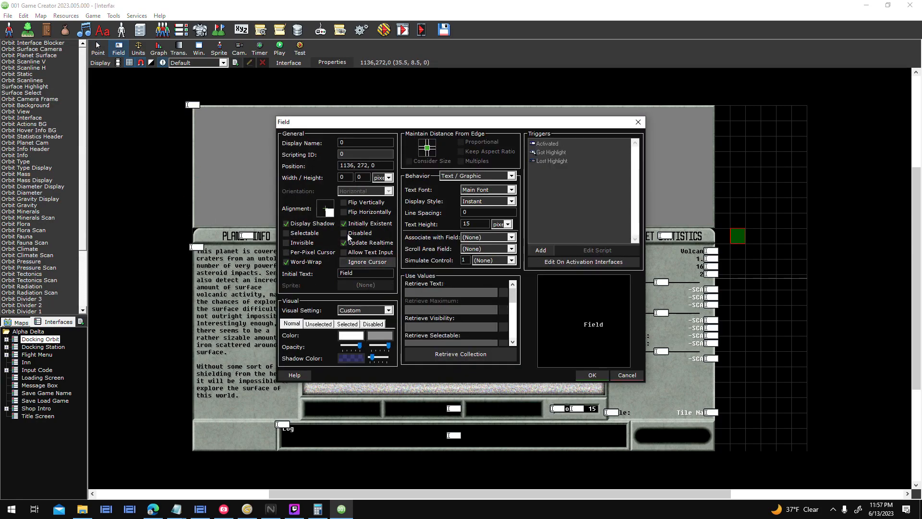
# - Turn off Update Realtime, Word-Wrap and Display Shadow, set the field's behavior to Static Sprite and disable Per-Pixel Cursor
pyautogui.click(364, 242)
pyautogui.click(317, 263)
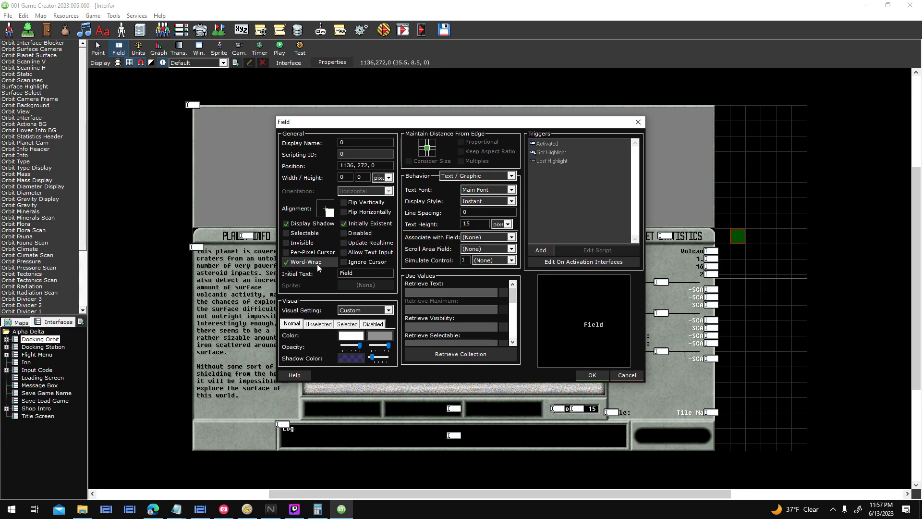
pyautogui.click(312, 224)
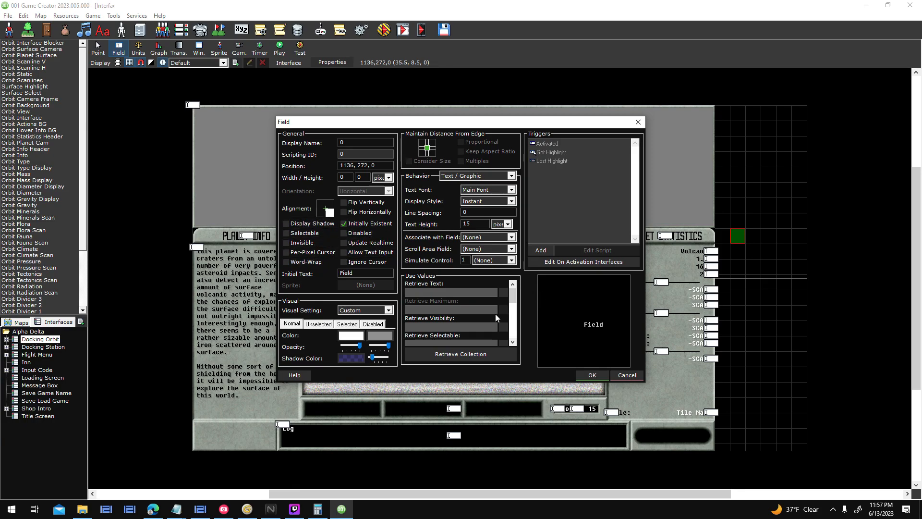
pyautogui.click(492, 176)
pyautogui.click(497, 214)
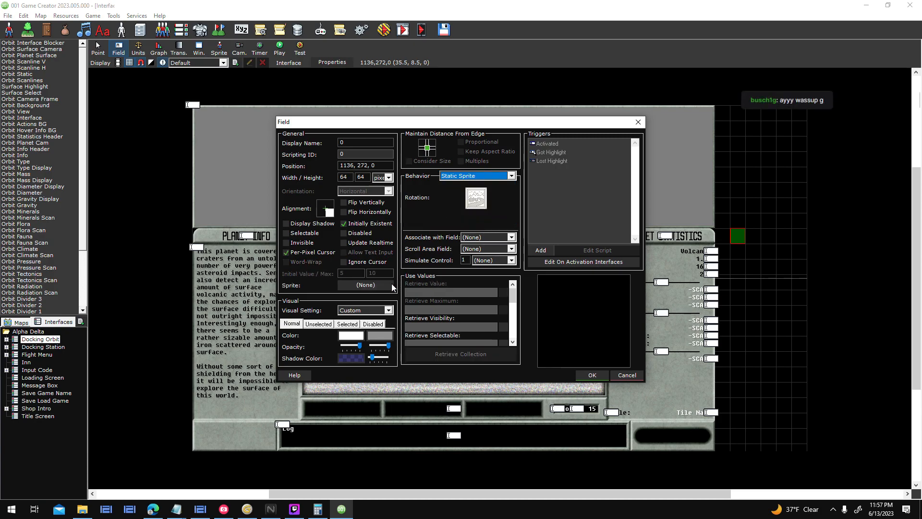
pyautogui.click(328, 254)
# - Assign the FX_Overlay_Dark sprite from Effect > Overlays to the field, accepting the orientation warning, and confirm the field
pyautogui.click(366, 285)
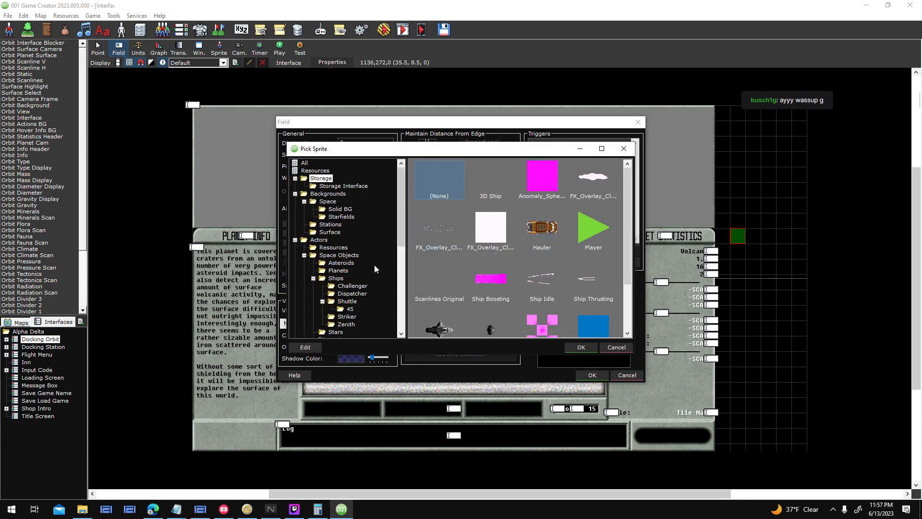
pyautogui.scroll(-8, 375, 269)
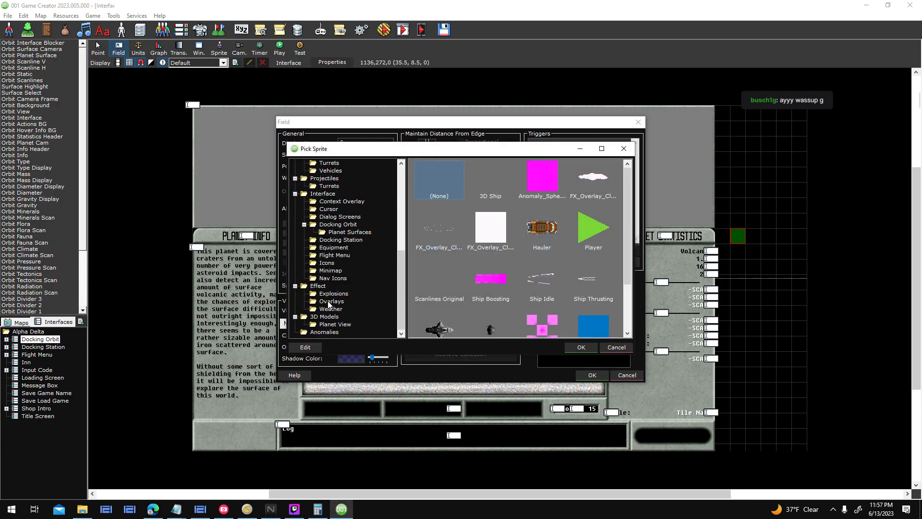
pyautogui.click(330, 302)
pyautogui.doubleClick(499, 178)
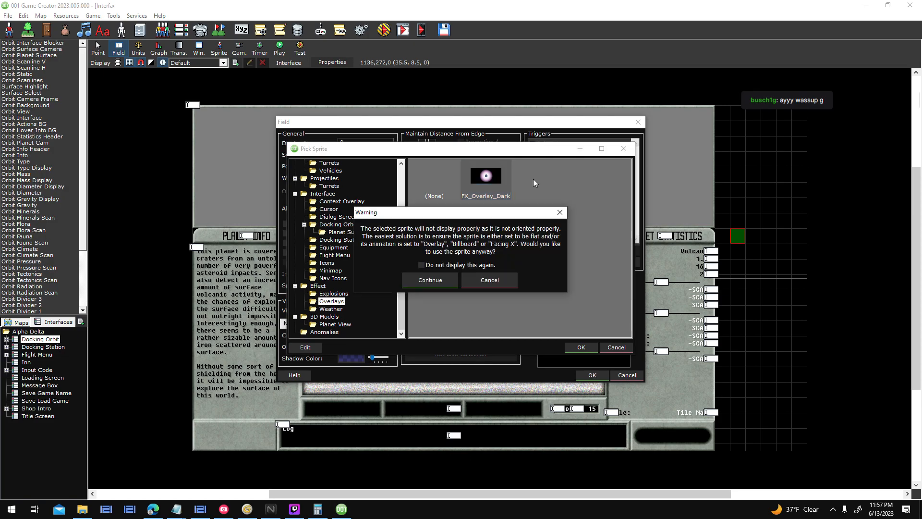
pyautogui.click(432, 280)
pyautogui.click(612, 376)
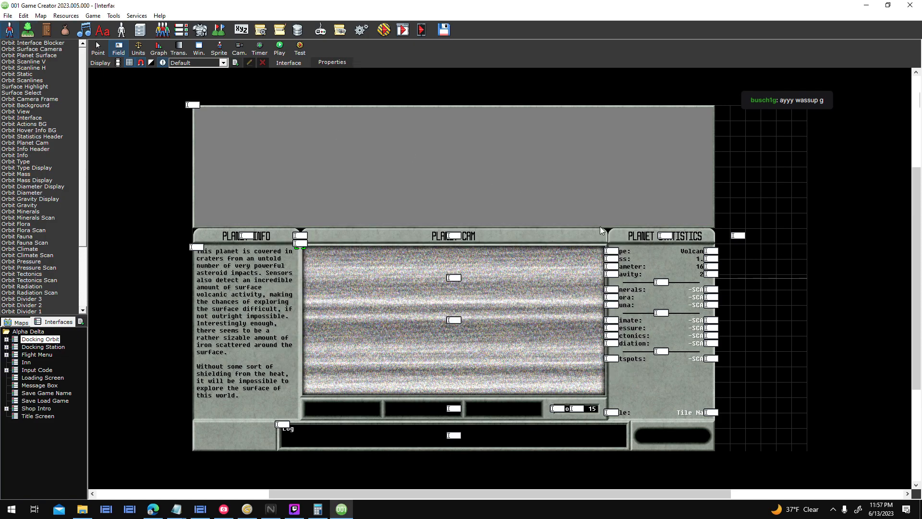
# - Open the FX_Overlay_Dark sprite from the Effect > Overlays folder in the Sprites resources
pyautogui.doubleClick(477, 241)
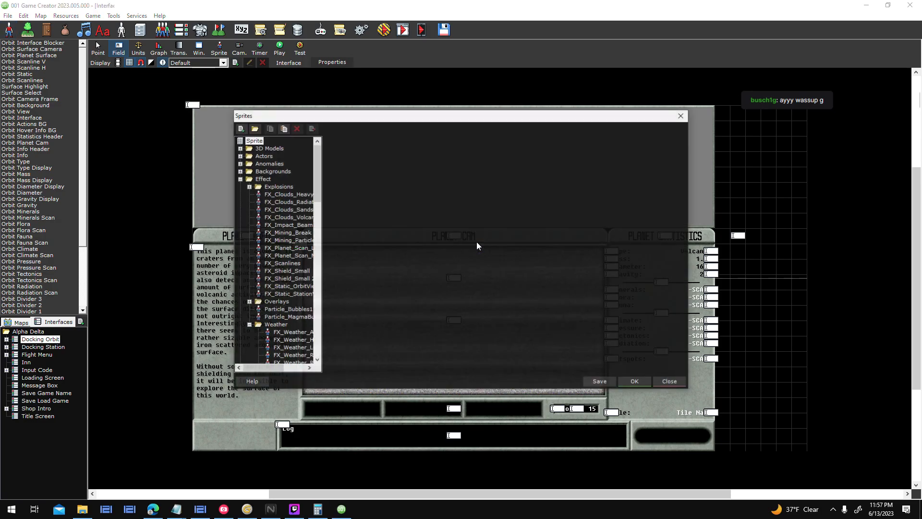
pyautogui.scroll(-4, 302, 298)
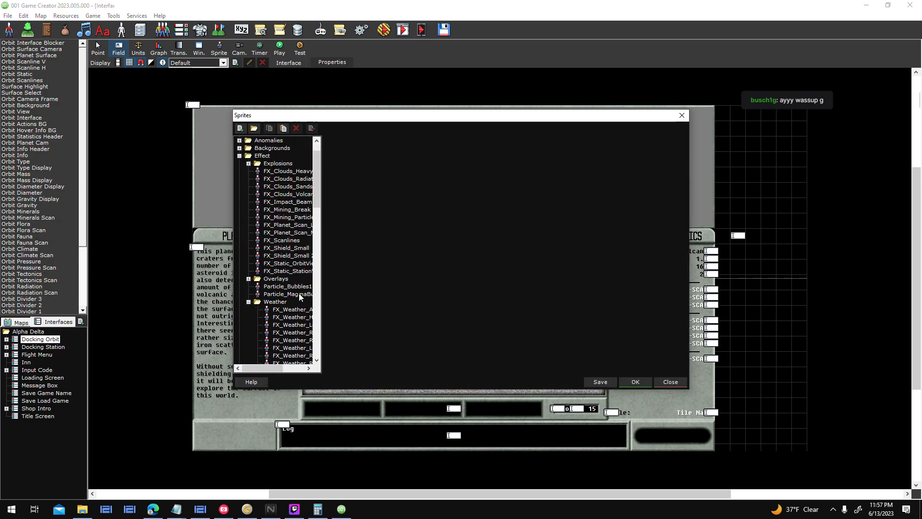
pyautogui.scroll(1, 296, 289)
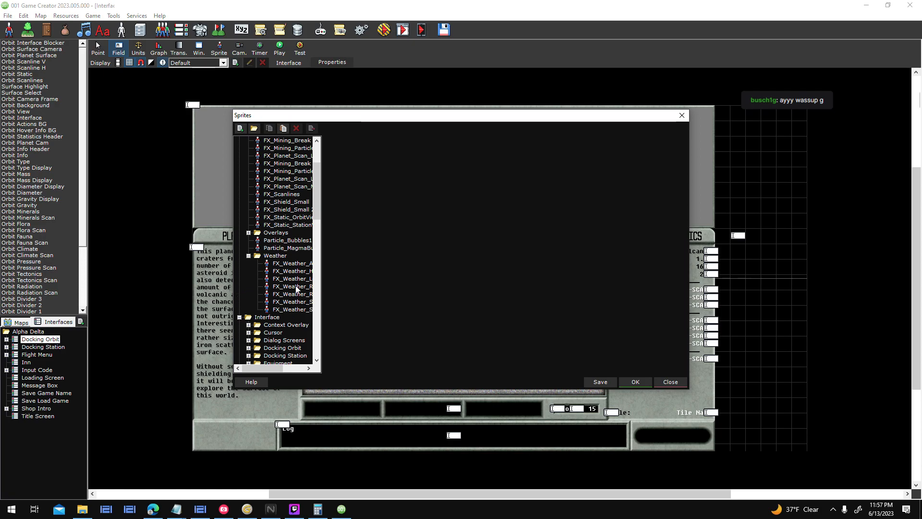
pyautogui.scroll(3, 296, 289)
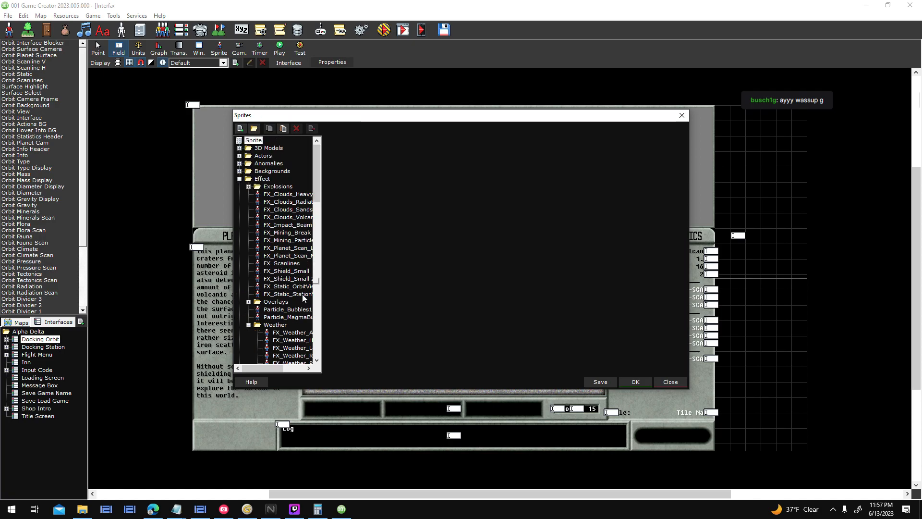
pyautogui.click(248, 301)
pyautogui.click(272, 310)
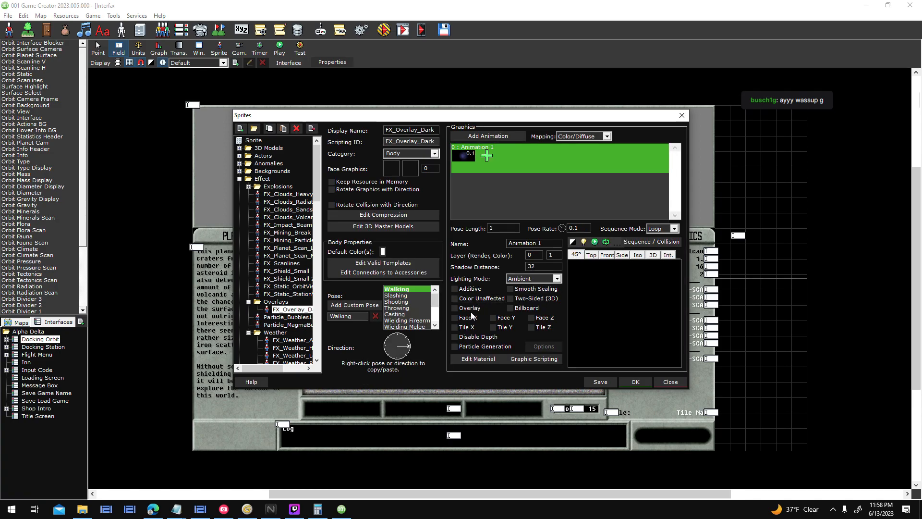
# - Set the animation's lighting mode to Disabled, enable its Overlay option and rename it Overlay
pyautogui.click(557, 278)
pyautogui.click(533, 289)
pyautogui.click(524, 243)
pyautogui.write('Overlay')
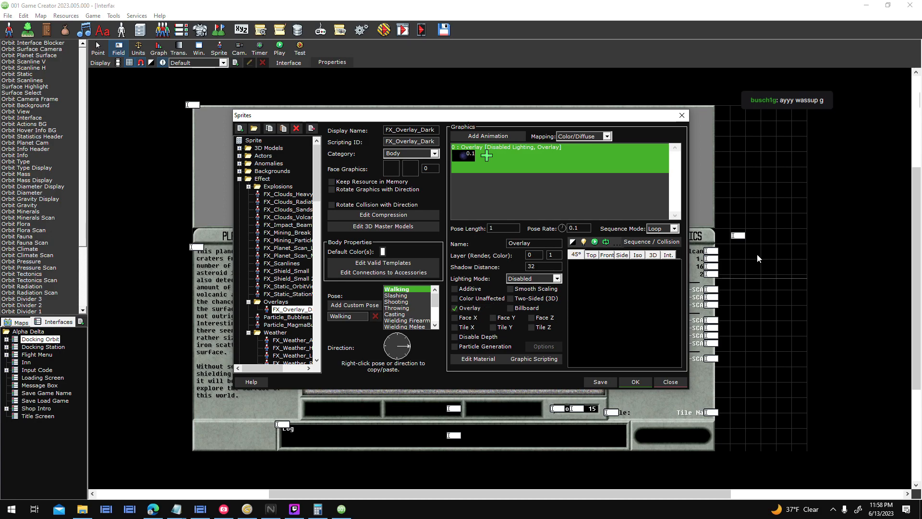
# - Check the sprite from the top in the Sequence Editor, close the editor and confirm the sprite changes
pyautogui.click(593, 256)
pyautogui.doubleClick(626, 289)
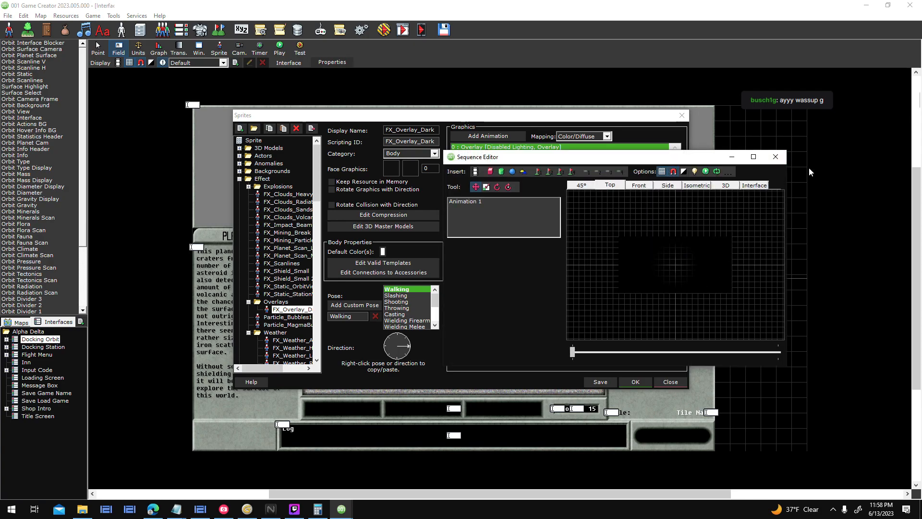
pyautogui.click(776, 157)
pyautogui.click(643, 384)
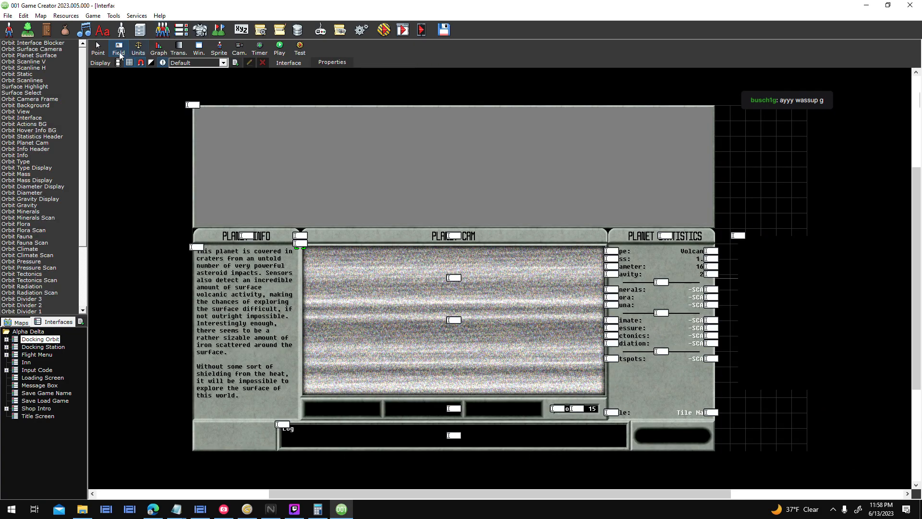
# - Move the dark overlay field over the Planet Cam view at 224, 288 and send it to the back
pyautogui.click(99, 49)
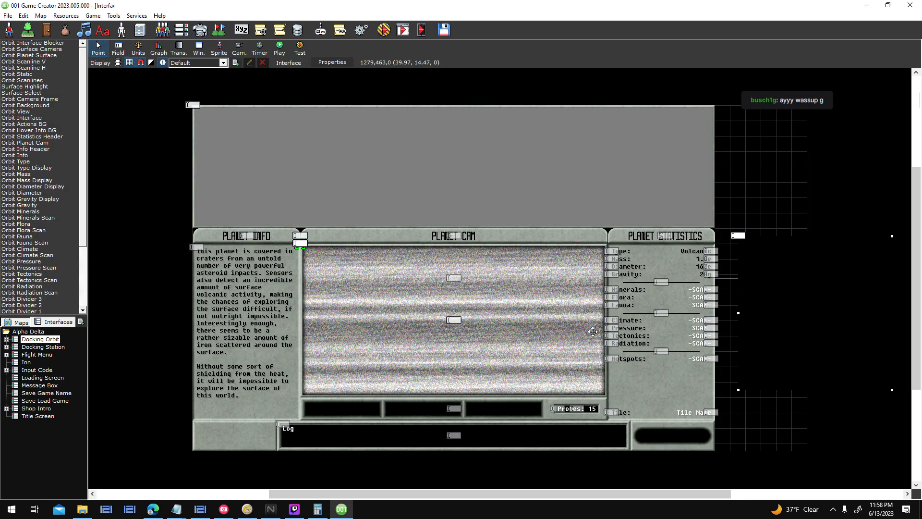
pyautogui.click(365, 330)
pyautogui.moveTo(364, 332); pyautogui.dragTo(368, 335)
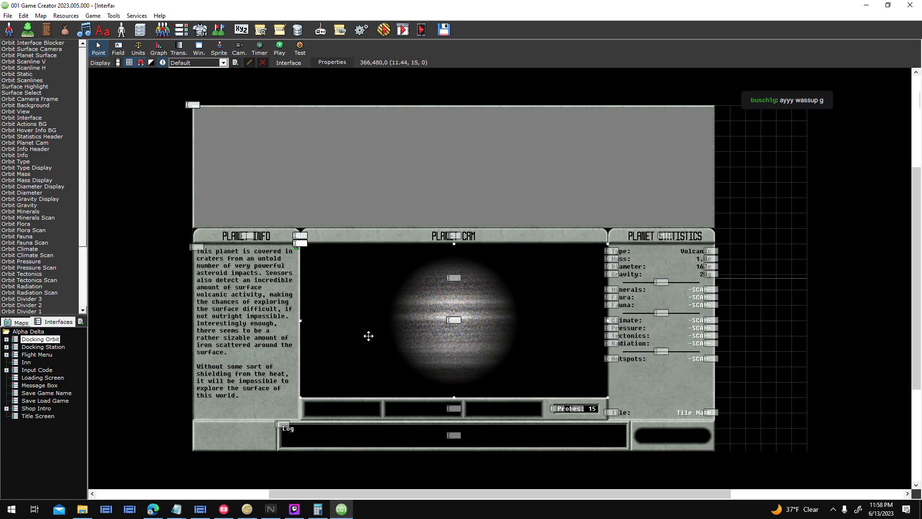
pyautogui.rightClick(540, 274)
pyautogui.moveTo(600, 369)
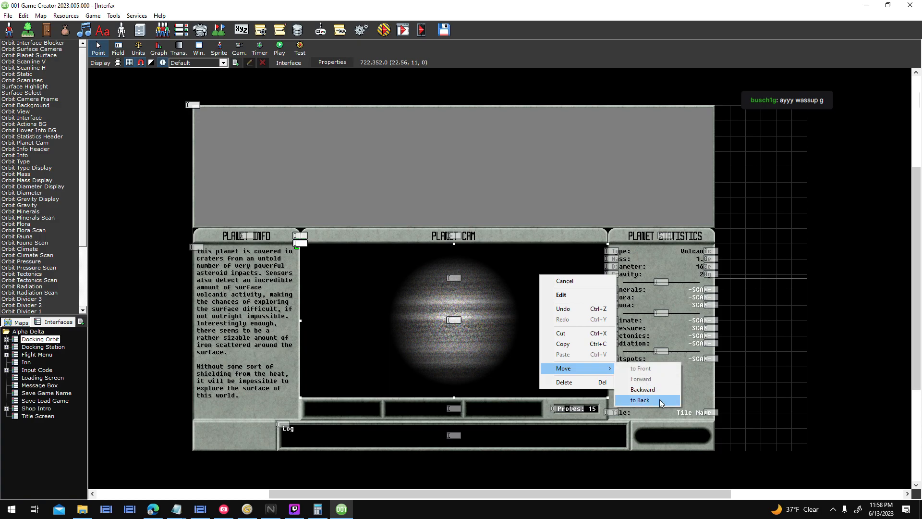
pyautogui.click(659, 400)
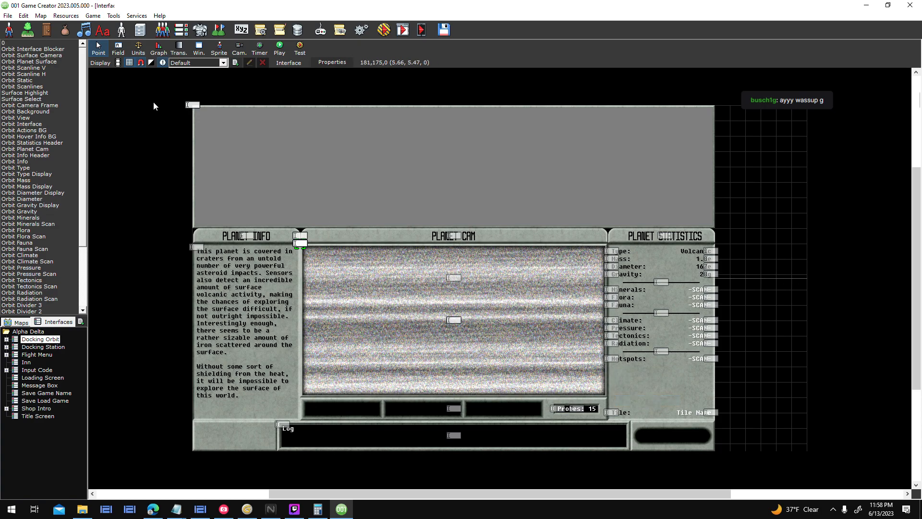
# - Rename the dark overlay field from 0 to ###TEMP###
pyautogui.click(53, 49)
pyautogui.press('Up')
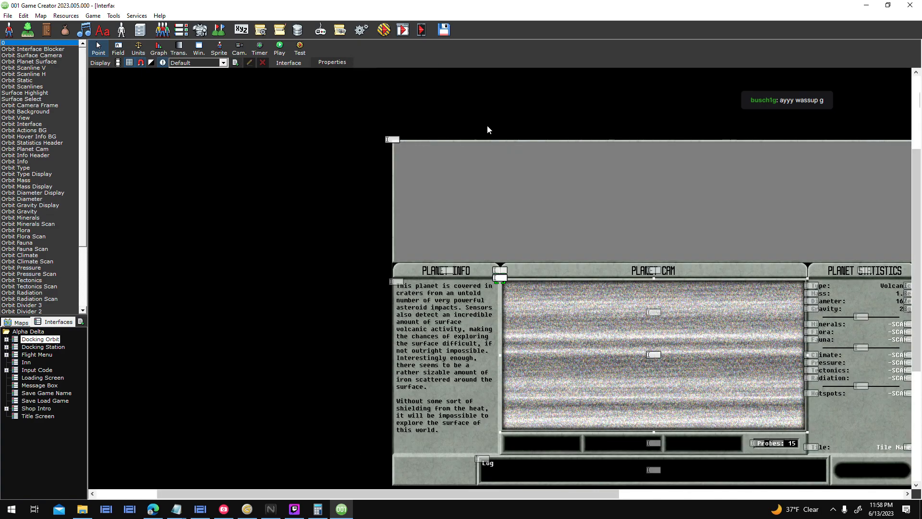
pyautogui.doubleClick(439, 145)
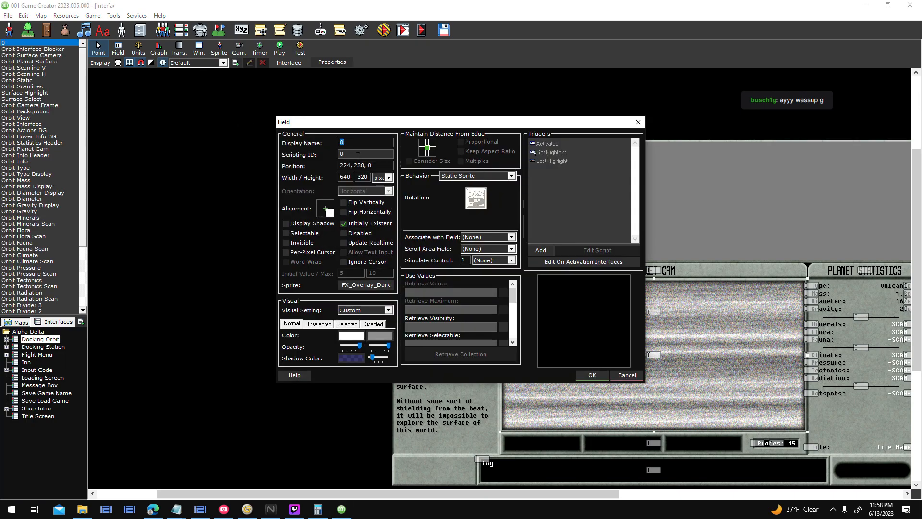
pyautogui.press('BackSpace')
pyautogui.click(358, 143)
pyautogui.write('###TEM')
pyautogui.press('Return')
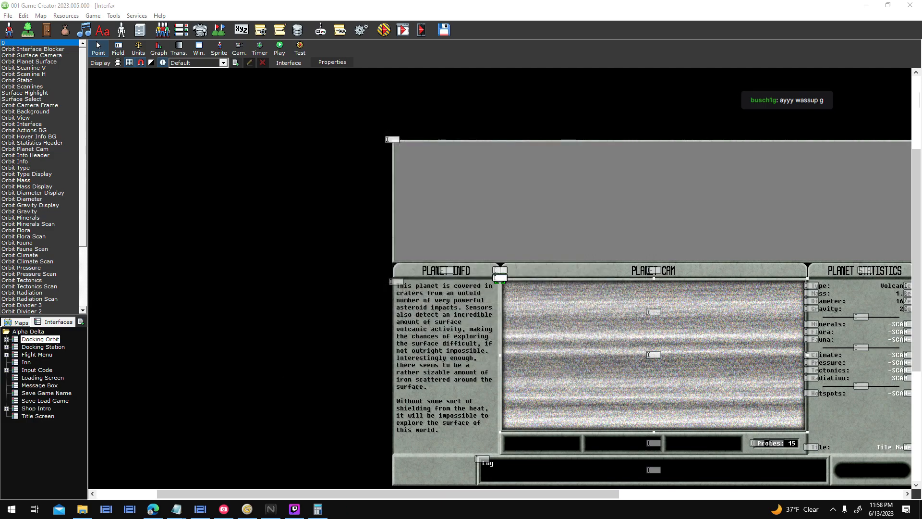
# - Move the ###TEMP### field forward three places in the stacking order, between Orbit Planet Surface and Orbit Scanline V
pyautogui.click(28, 44)
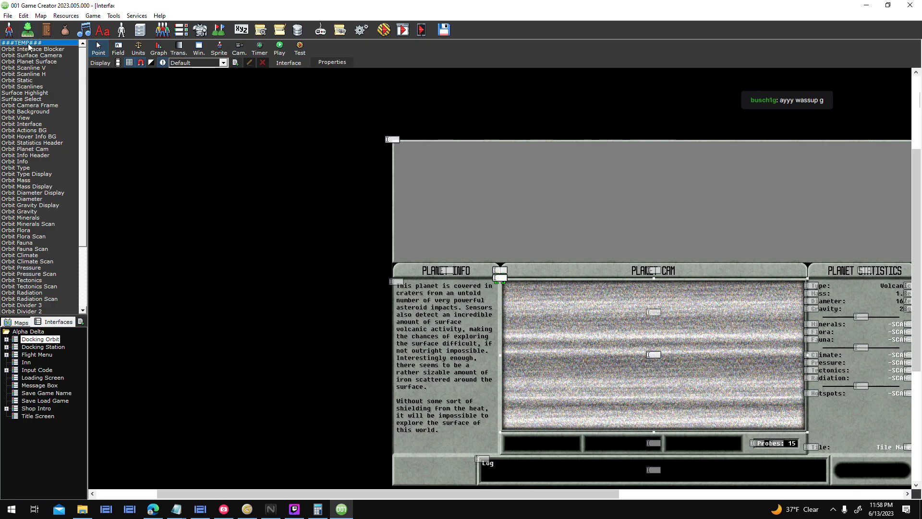
pyautogui.rightClick(28, 44)
pyautogui.moveTo(77, 136)
pyautogui.click(135, 146)
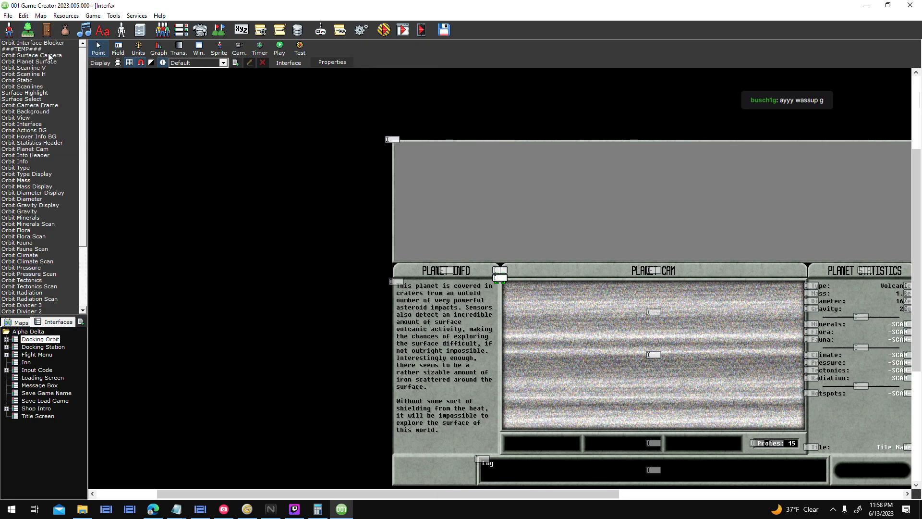
pyautogui.rightClick(50, 49)
pyautogui.click(144, 142)
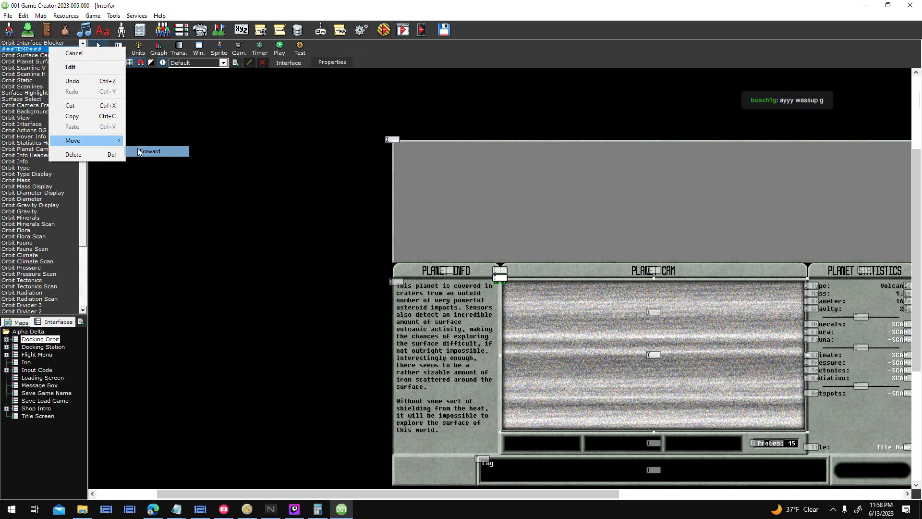
pyautogui.click(26, 54)
pyautogui.rightClick(32, 56)
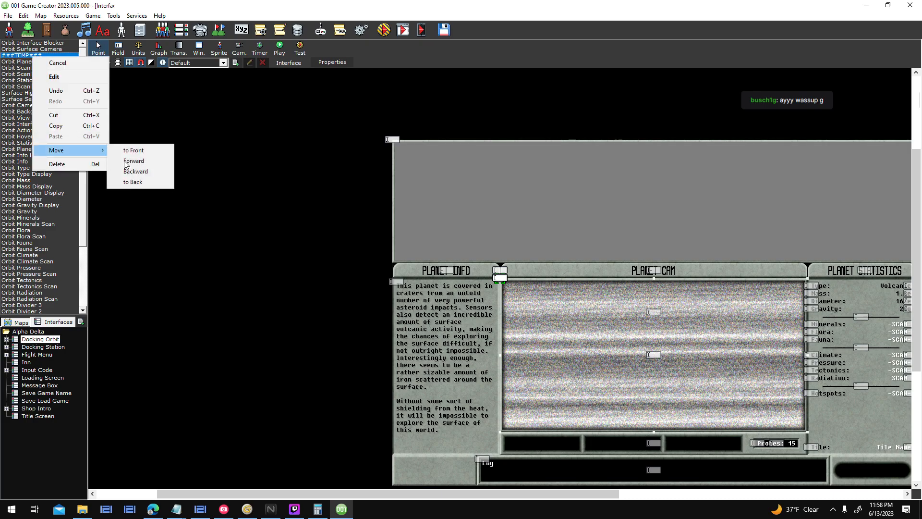
pyautogui.click(134, 161)
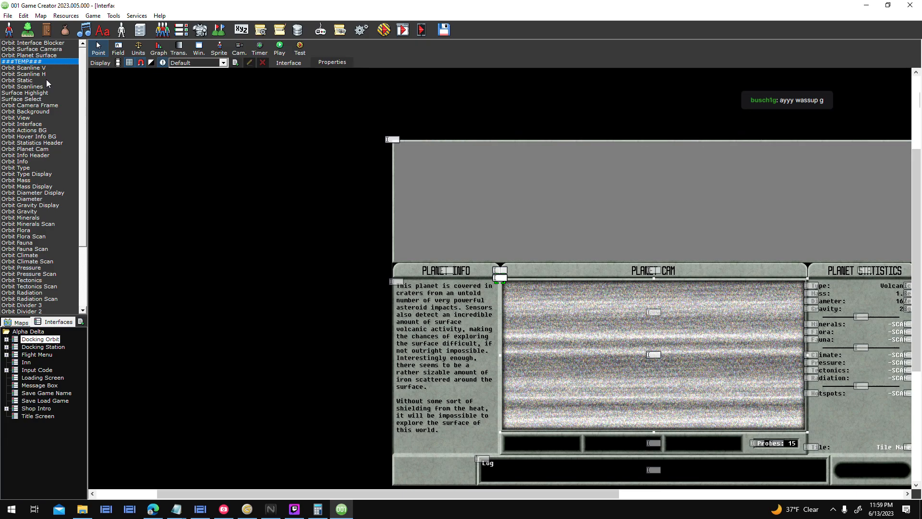
pyautogui.click(44, 86)
pyautogui.click(45, 80)
pyautogui.click(47, 74)
pyautogui.click(51, 68)
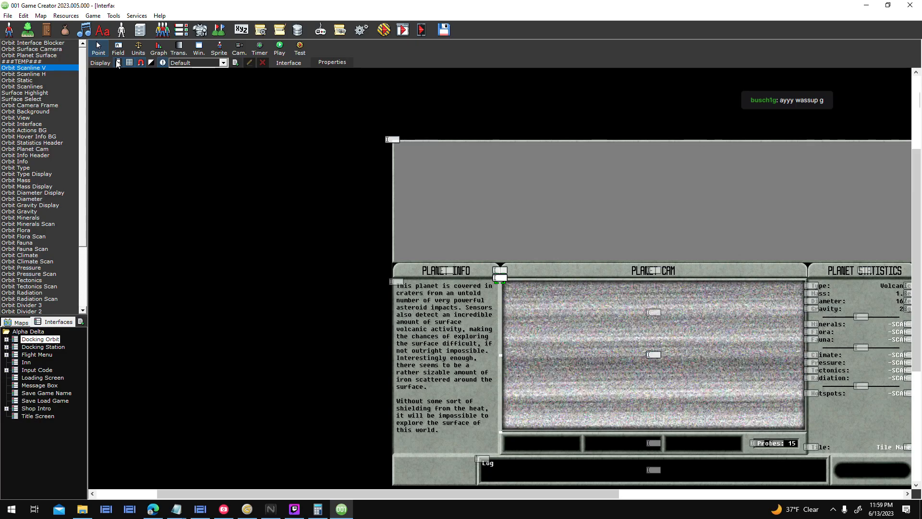
# - Save the Docking Orbit interface and start a test run of the Alpha Delta game
pyautogui.click(384, 30)
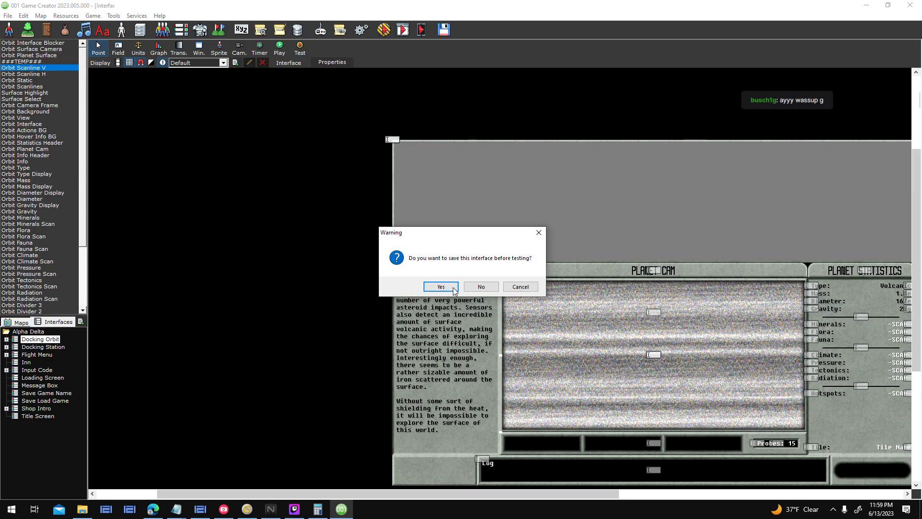
pyautogui.click(440, 287)
pyautogui.click(540, 316)
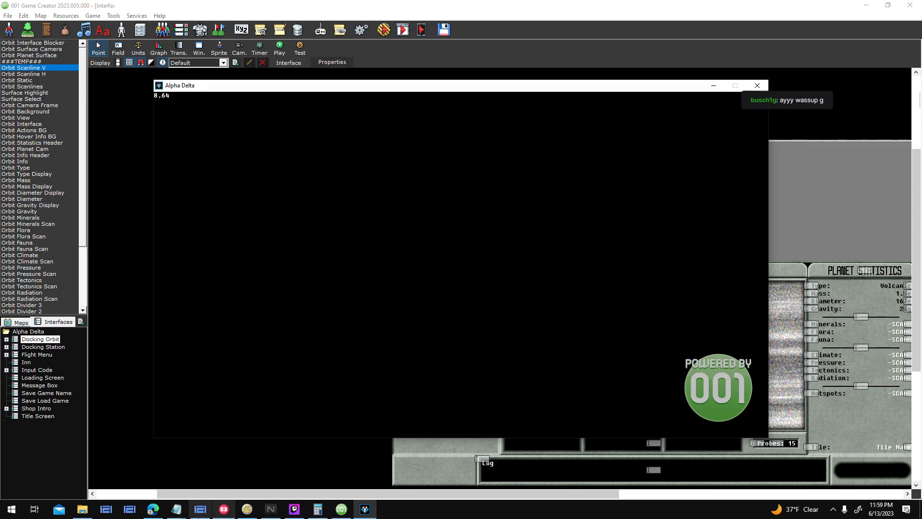
pyautogui.moveTo(200, 509)
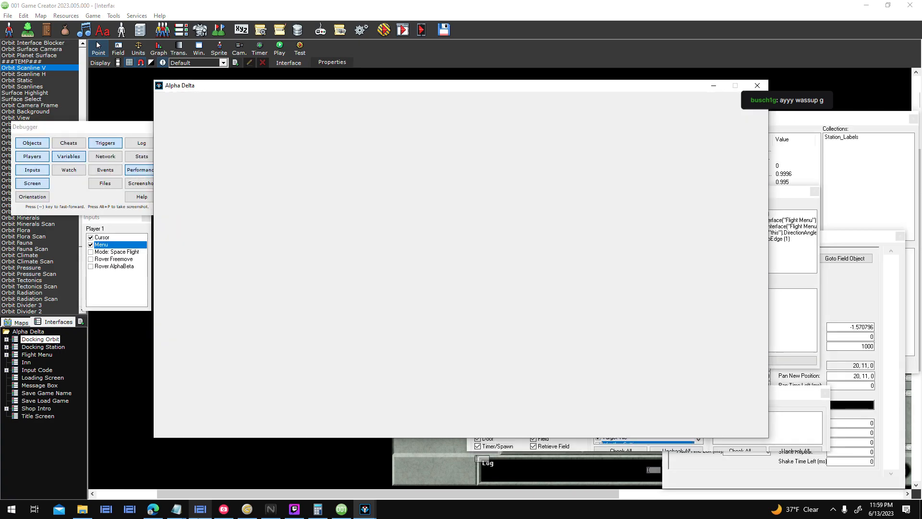
pyautogui.press('Return')
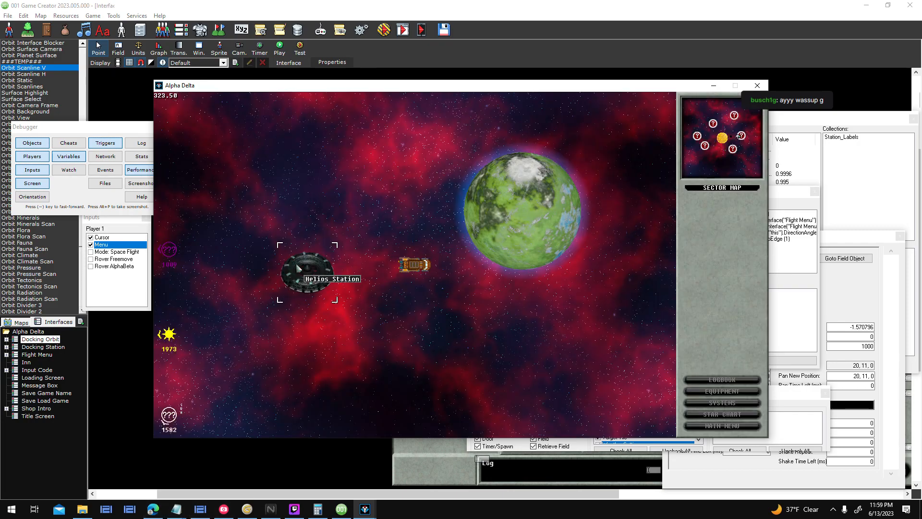
# - Target the green planet near Helios Station in the test game, fly the ship to it and scan it
pyautogui.click(545, 203)
pyautogui.press('w')
pyautogui.press('a')
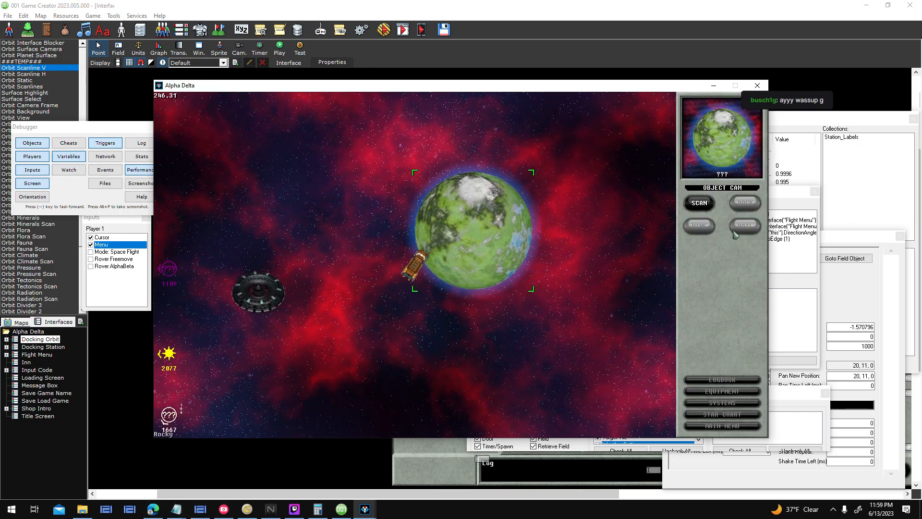
pyautogui.click(705, 204)
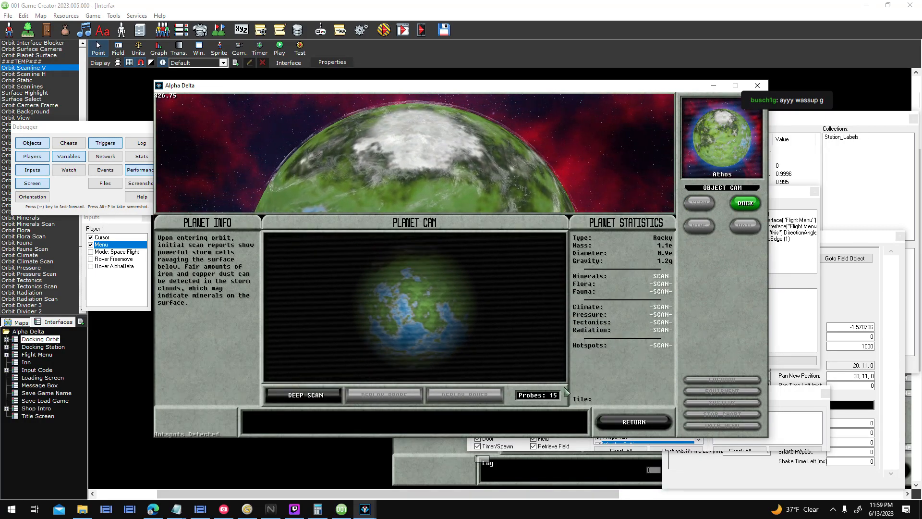
# - Drive the rover across the planet's surface in the Planet Cam to check the dark overlay's effect on the terrain
pyautogui.click(516, 348)
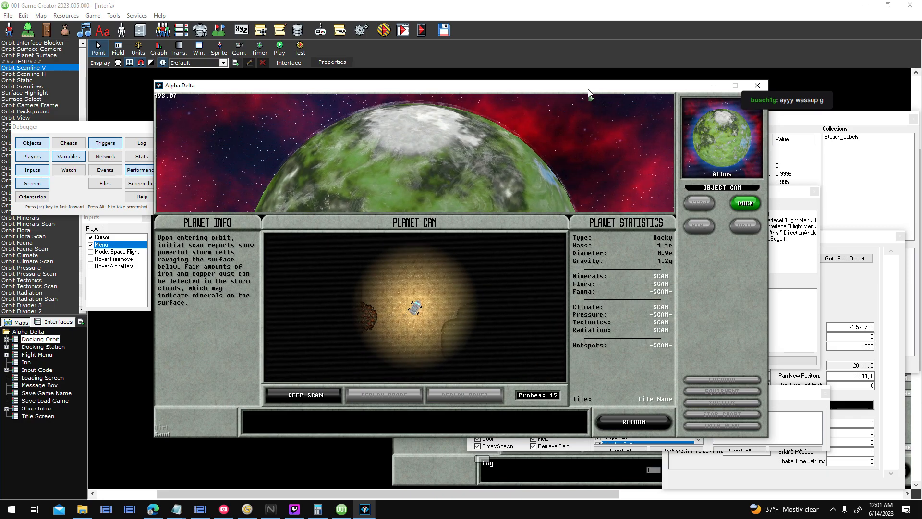
pyautogui.press('Down')
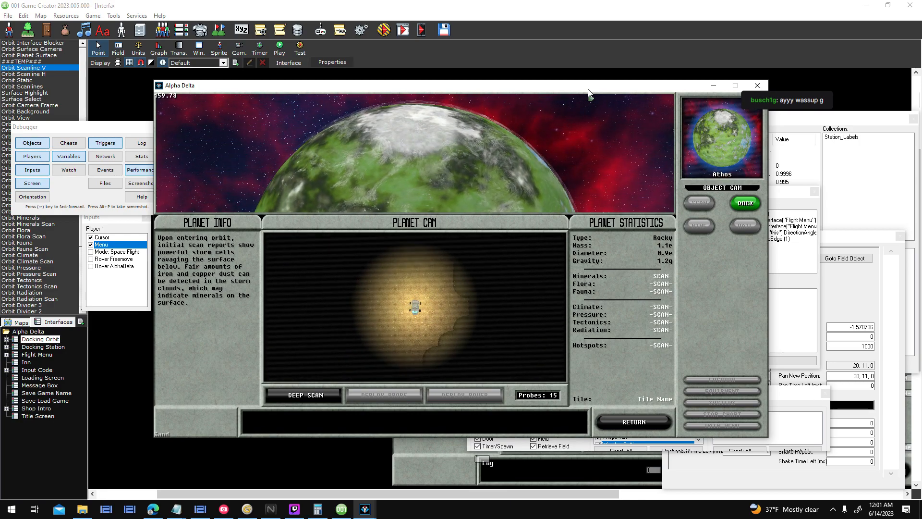
pyautogui.press('Up')
pyautogui.press('Left')
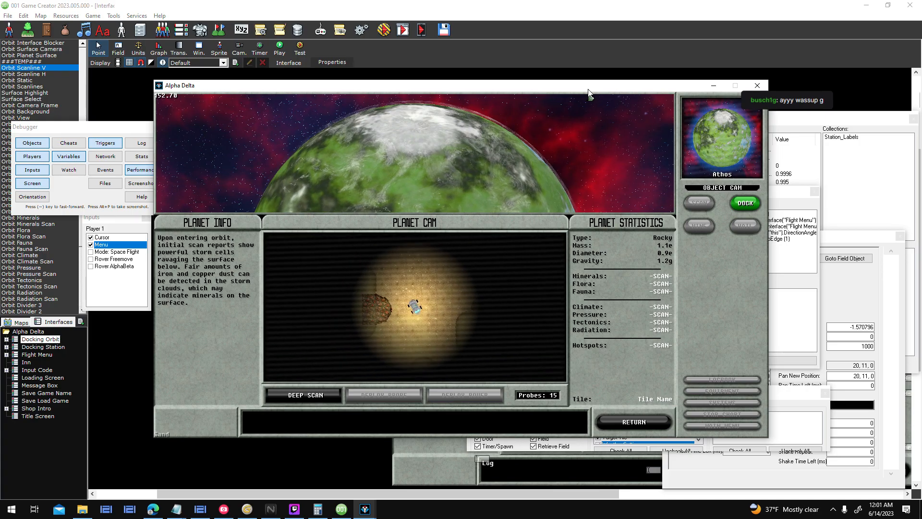
pyautogui.press('Up')
pyautogui.press('Left')
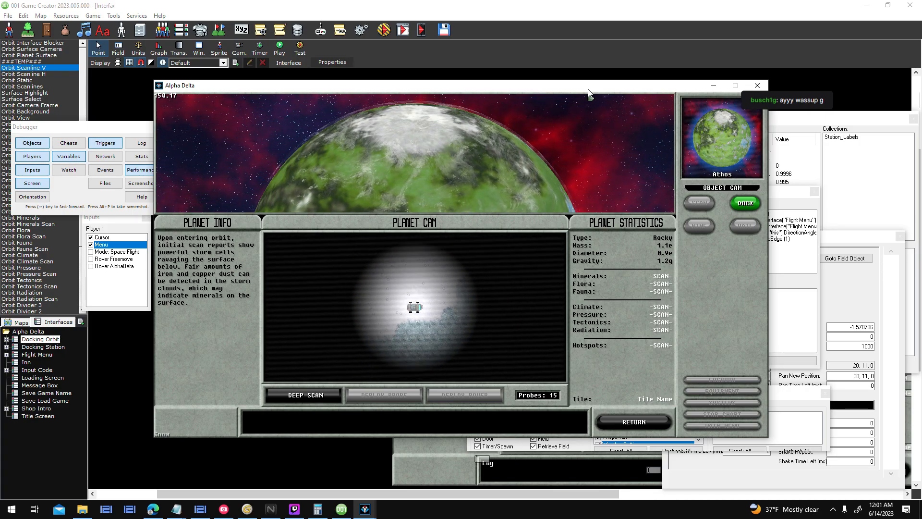
pyautogui.press('Up')
pyautogui.press('Right')
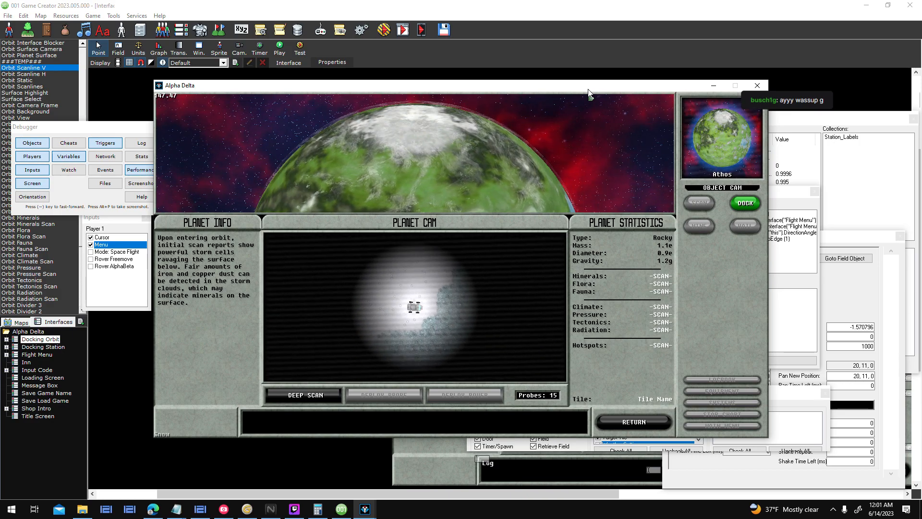
pyautogui.press('Up')
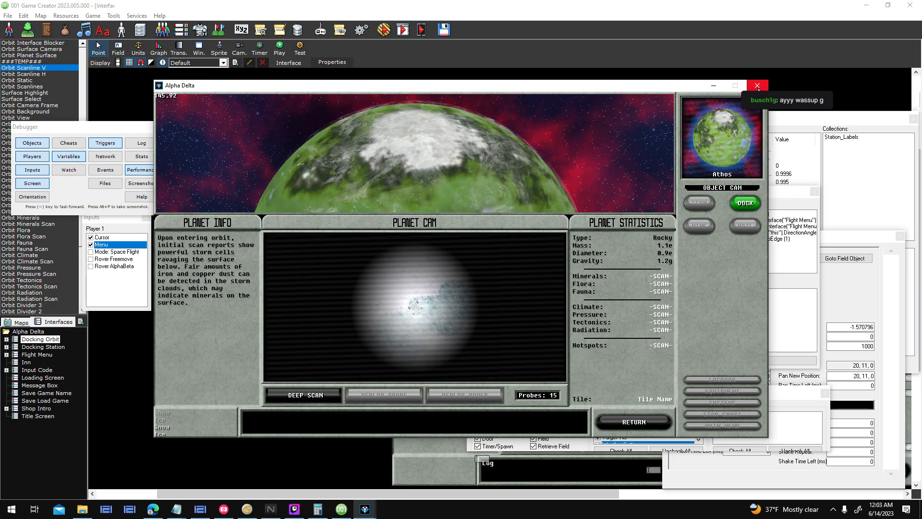
# - Inspect the Orbit Static field of the Docking Orbit interface in the debugger's object list and close the test game
pyautogui.click(43, 146)
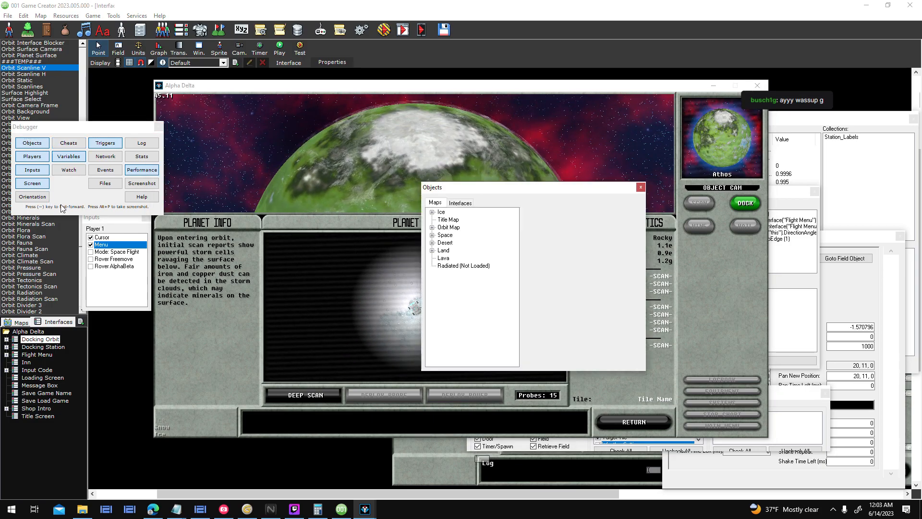
pyautogui.click(466, 204)
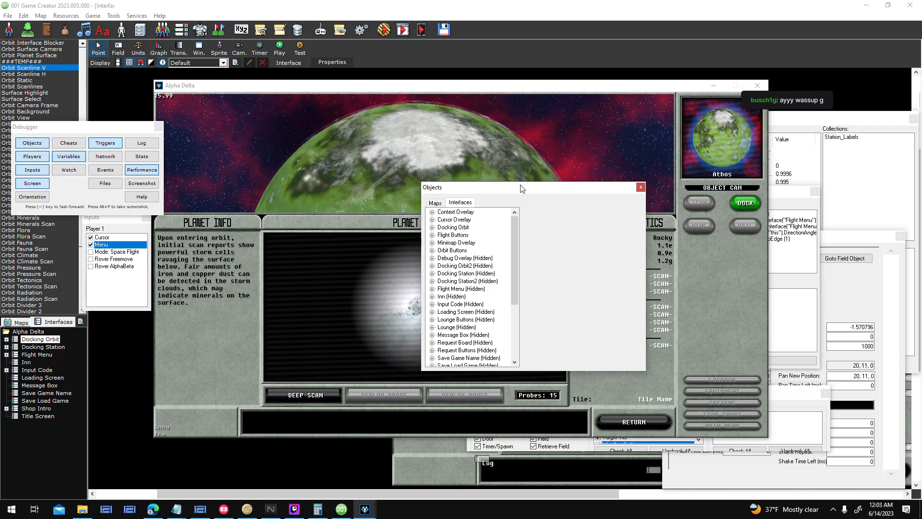
pyautogui.click(447, 228)
pyautogui.click(432, 227)
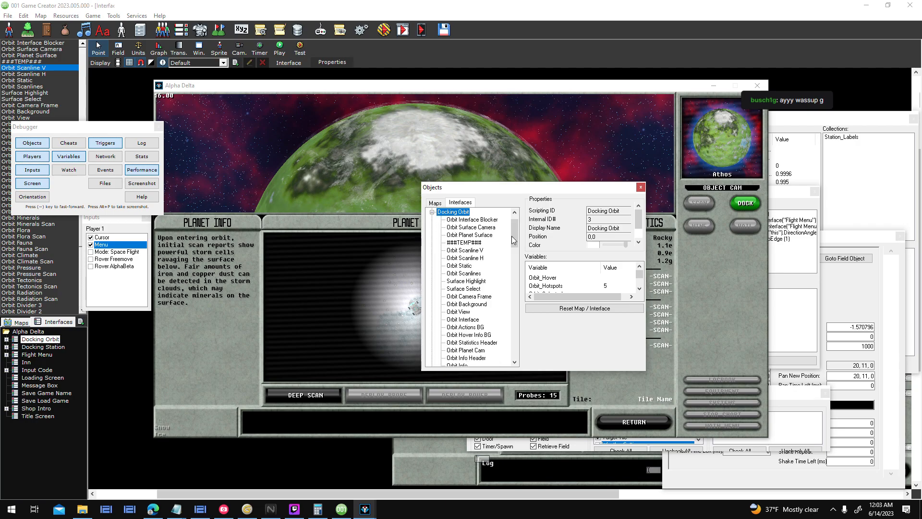
pyautogui.click(459, 266)
pyautogui.moveTo(636, 221); pyautogui.dragTo(640, 242)
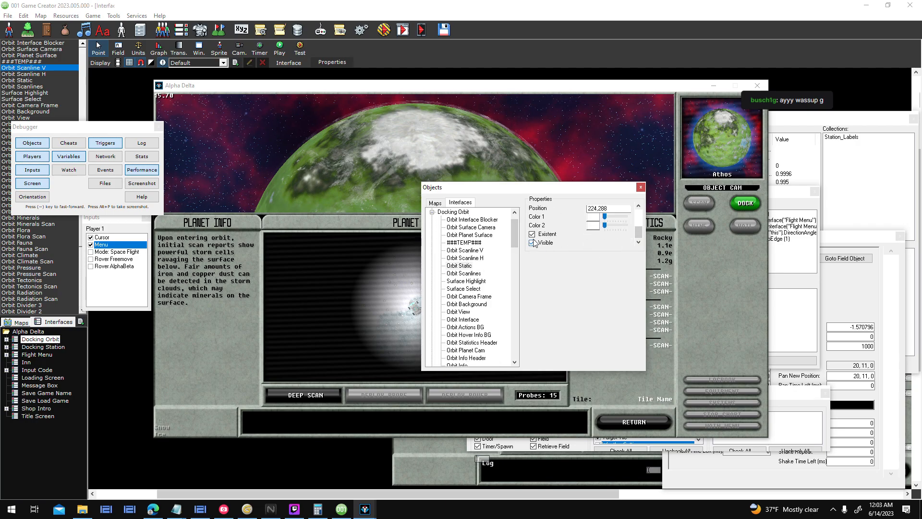
pyautogui.moveTo(580, 191); pyautogui.dragTo(724, 187)
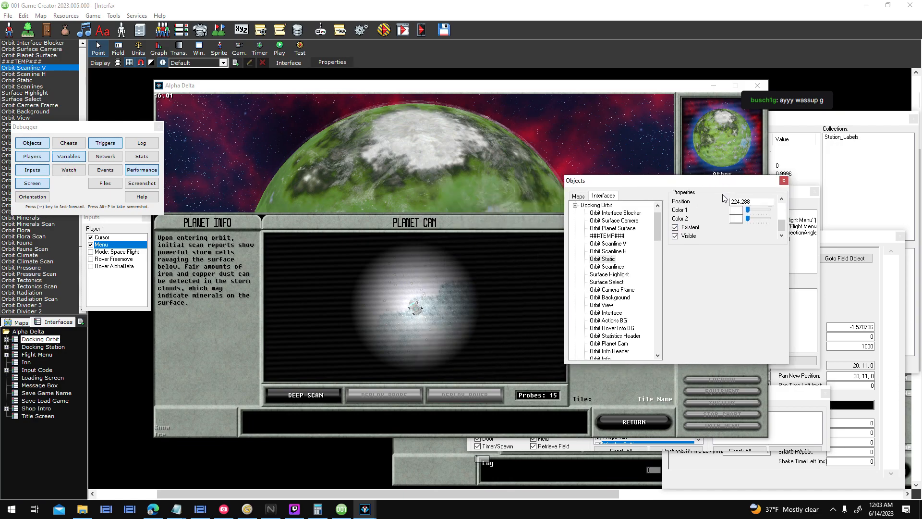
pyautogui.moveTo(656, 238); pyautogui.dragTo(657, 242)
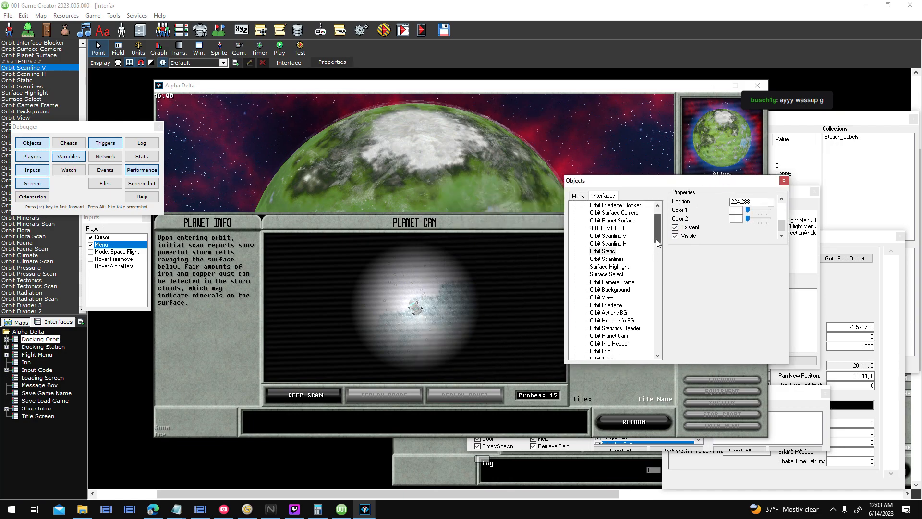
pyautogui.click(760, 87)
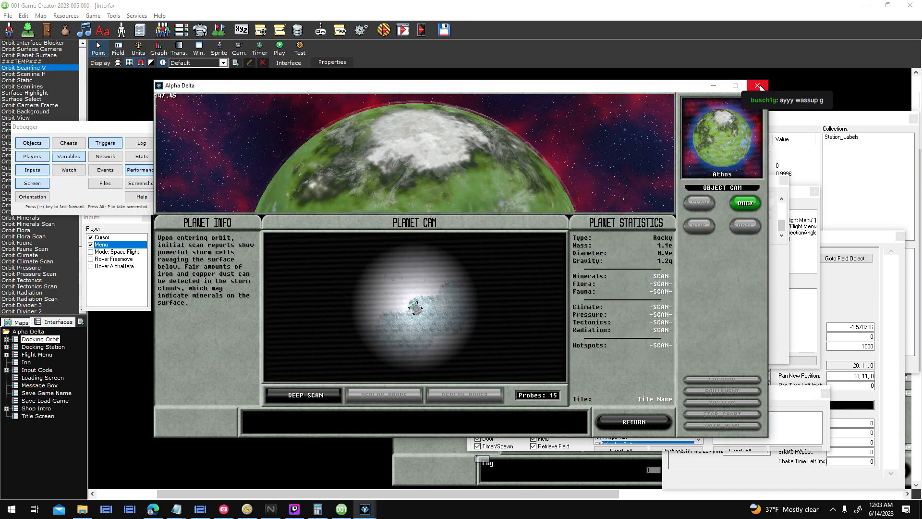
pyautogui.click(760, 88)
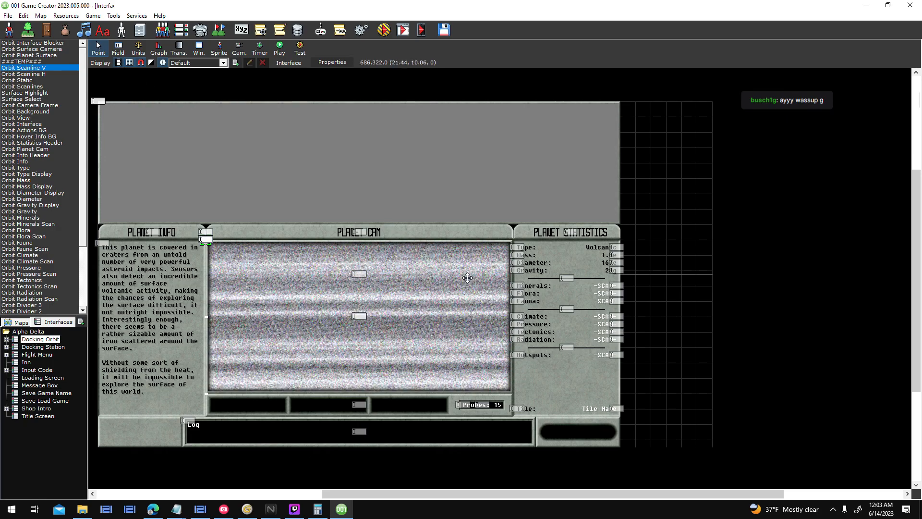
# - Duplicate the Orbit Static field and place the copy to the right of the Planet Cam, overlapping the Planet Statistics area
pyautogui.rightClick(50, 80)
pyautogui.click(72, 149)
pyautogui.moveTo(426, 193); pyautogui.dragTo(208, 154, button='middle')
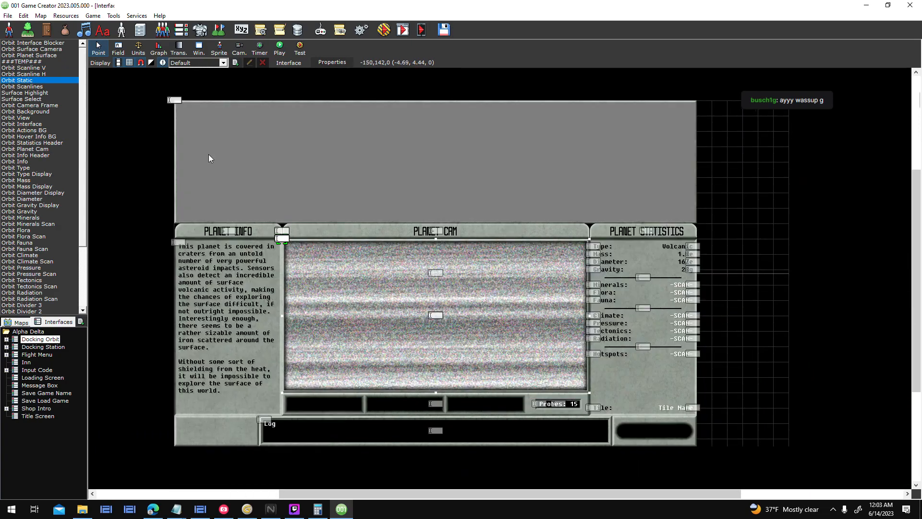
pyautogui.hotkey('ctrl', 'v')
pyautogui.moveTo(779, 225); pyautogui.dragTo(703, 267)
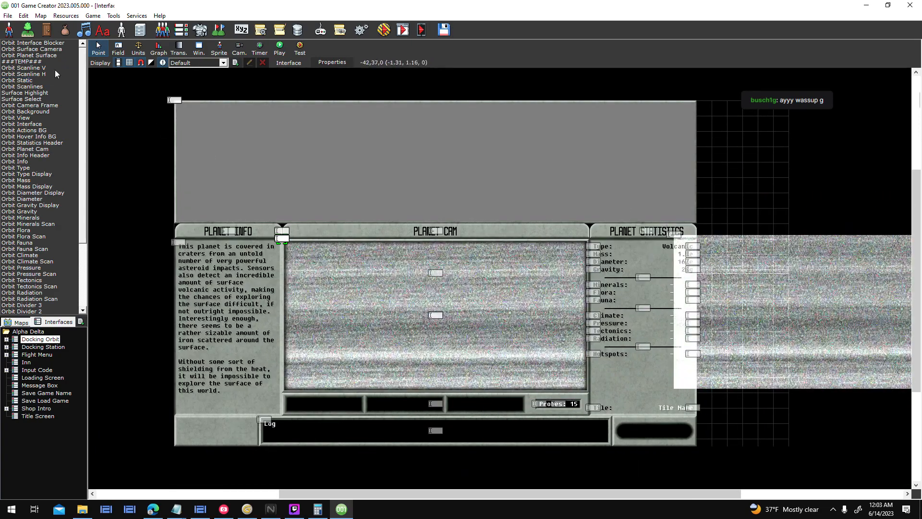
# - Duplicate the ###TEMP### overlay field and place the copy directly over the duplicated static field
pyautogui.click(24, 62)
pyautogui.moveTo(665, 231); pyautogui.dragTo(365, 181, button='middle')
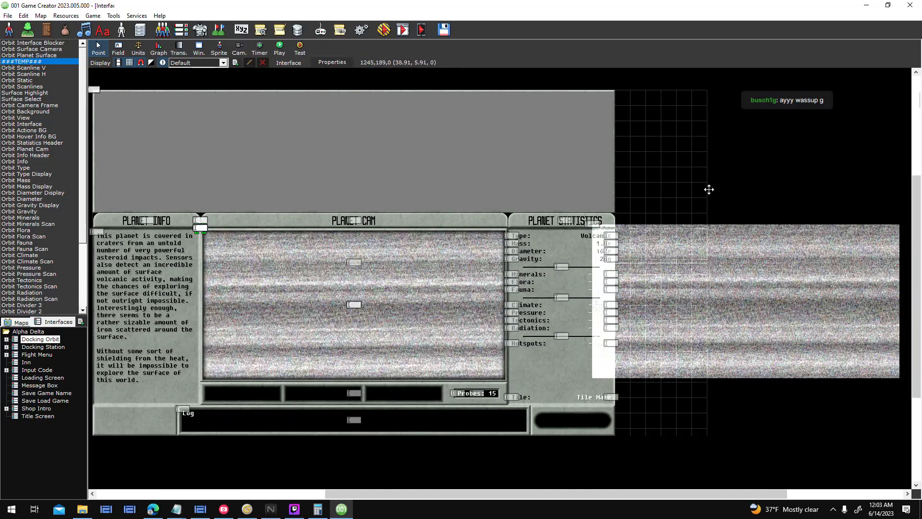
pyautogui.hotkey('ctrl', 'v')
pyautogui.moveTo(713, 219); pyautogui.dragTo(598, 255)
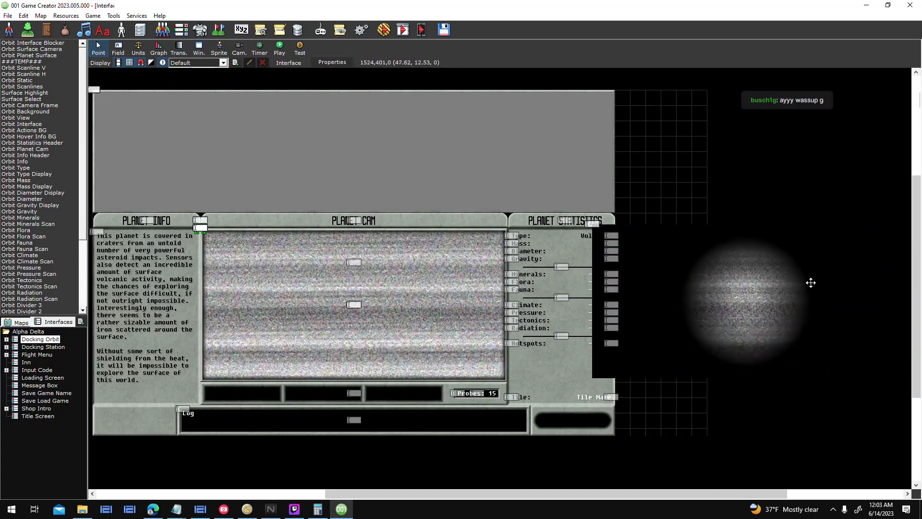
pyautogui.hotkey('ctrl', 'z')
pyautogui.moveTo(822, 283); pyautogui.dragTo(706, 262)
pyautogui.click(848, 192)
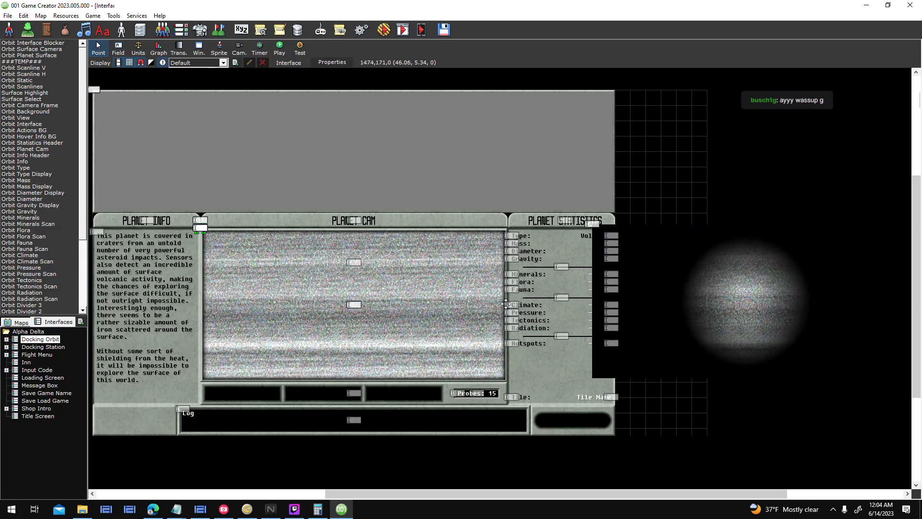
# - Switch to Genetica 4 Studio and bring up the node graph of the Animated Cloud Overlay texture
pyautogui.click(255, 511)
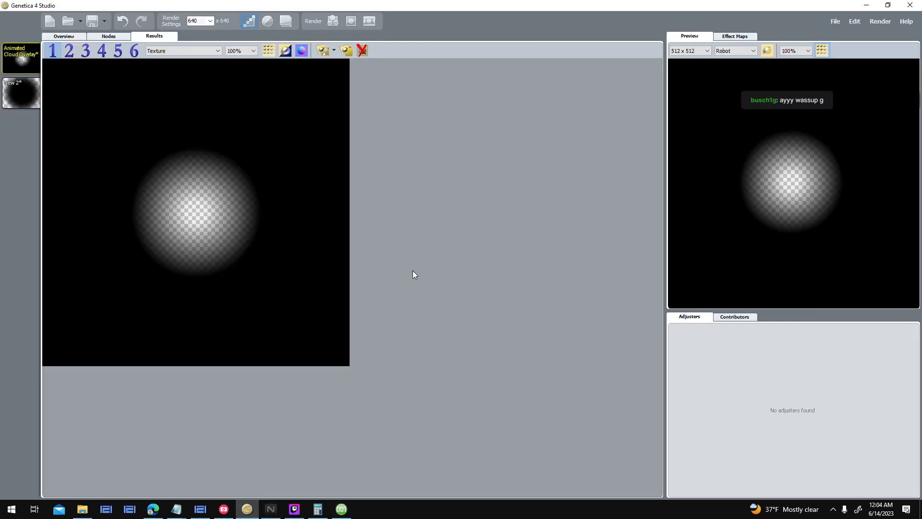
pyautogui.click(106, 38)
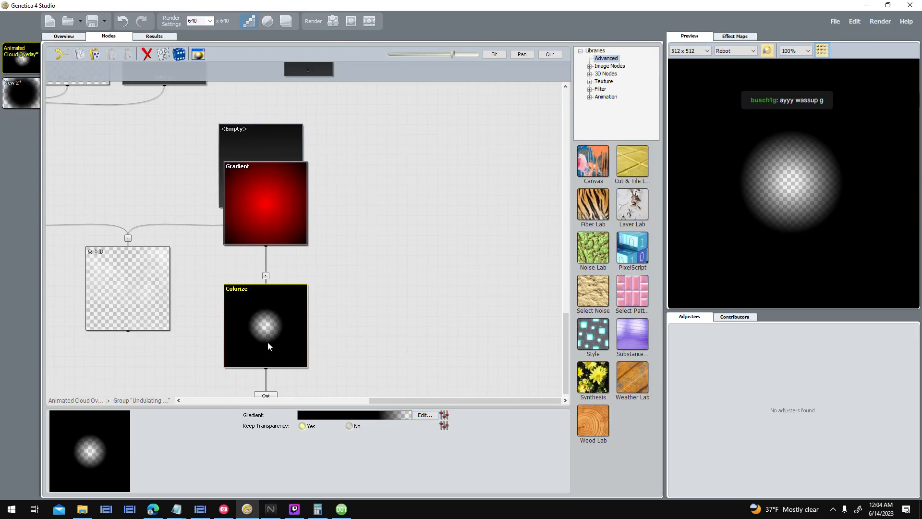
# - Try reversing the output Colorize node's gradient and put it back to its original direction
pyautogui.click(425, 414)
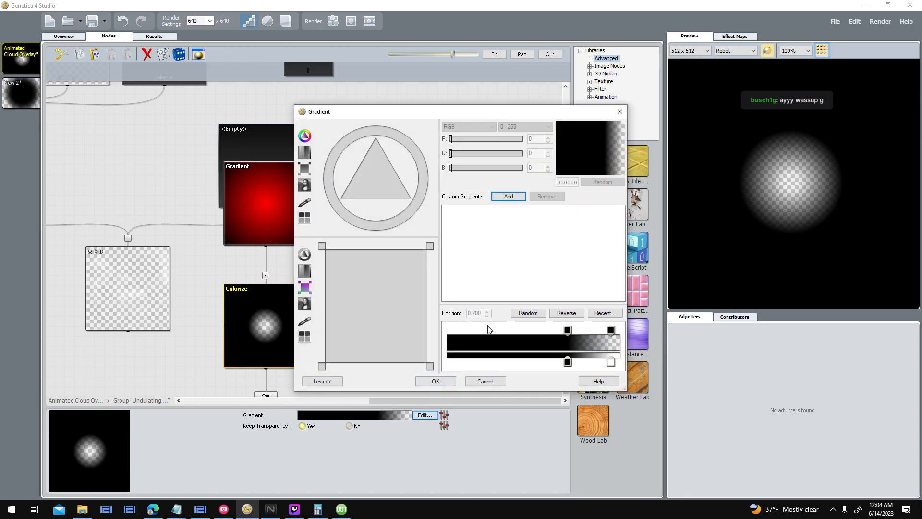
pyautogui.click(566, 312)
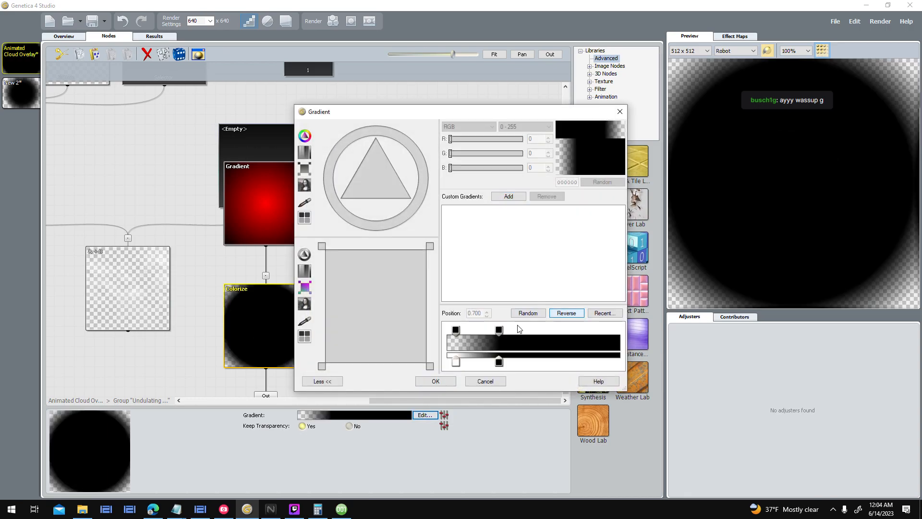
pyautogui.click(560, 313)
pyautogui.click(435, 381)
# - Try an Invert node beneath the Colorize node and undo the addition
pyautogui.click(298, 371)
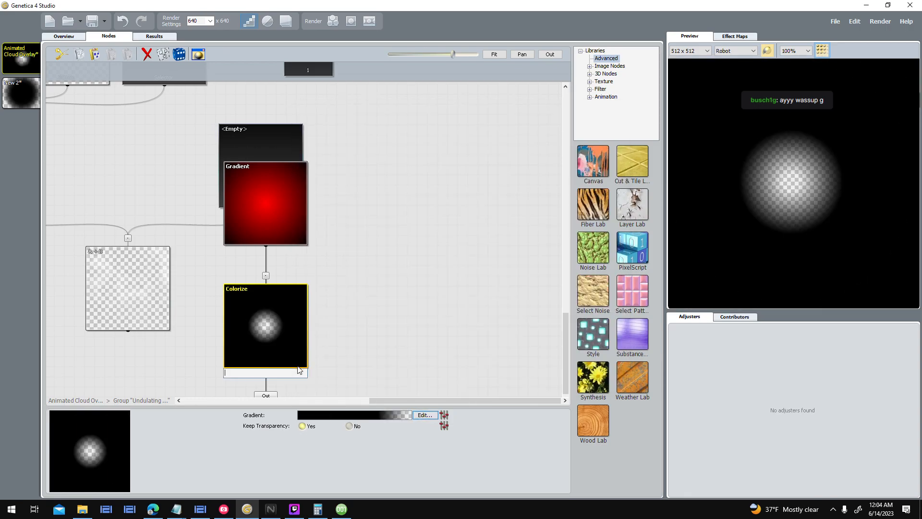
pyautogui.write('invert')
pyautogui.press('Return')
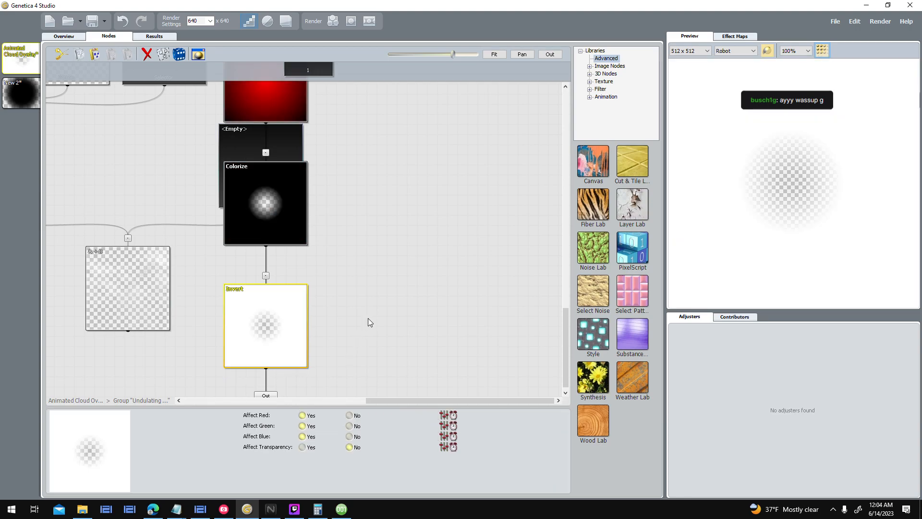
pyautogui.click(348, 281)
pyautogui.click(373, 229)
pyautogui.hotkey('ctrl', 'z')
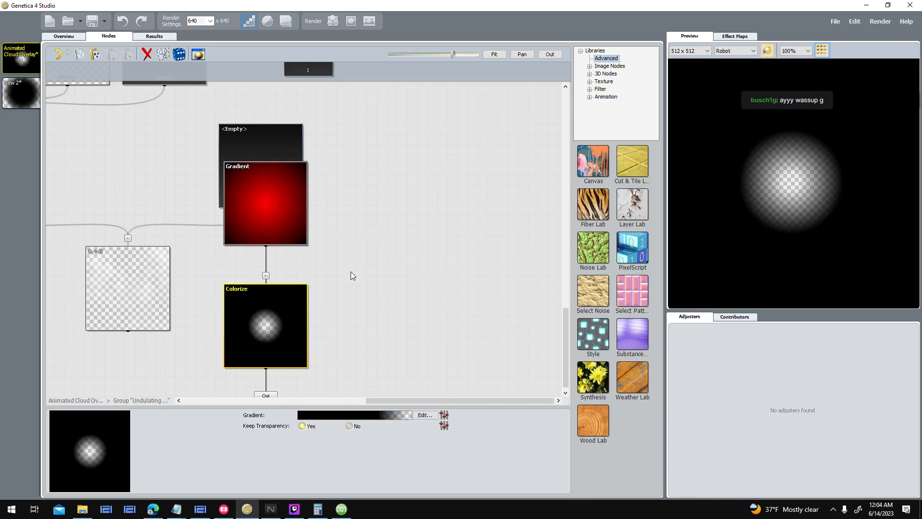
# - Add a separate Colorize node in the empty space to the right of the existing Gradient and Colorize chain
pyautogui.rightClick(295, 300)
pyautogui.click(345, 318)
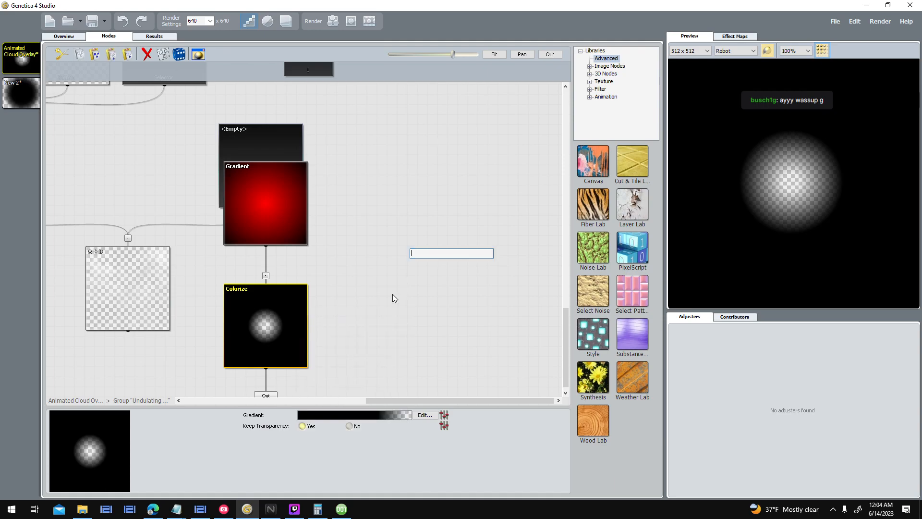
pyautogui.write('Colorize')
pyautogui.press('Return')
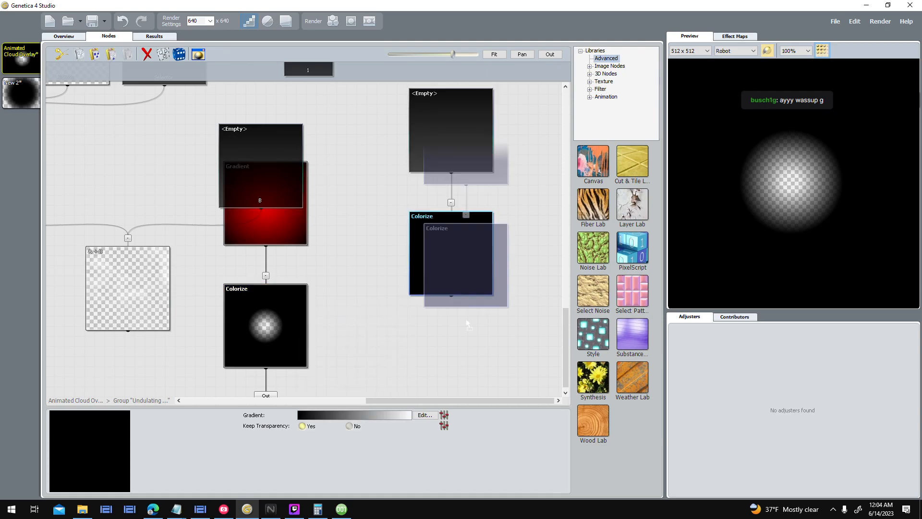
# - Paste copies of the existing Gradient and Colorize nodes over the new chain's empty input and its default Colorize node
pyautogui.click(284, 232)
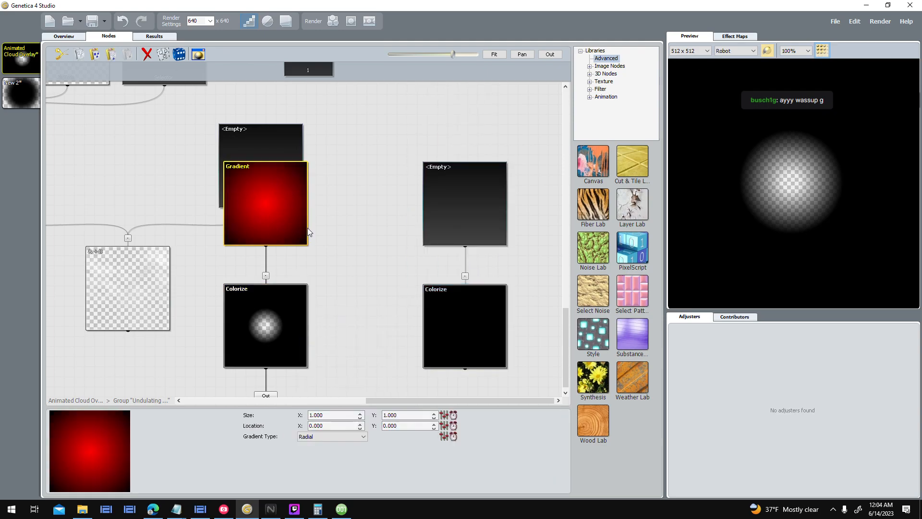
pyautogui.click(475, 210)
pyautogui.hotkey('ctrl', 'v')
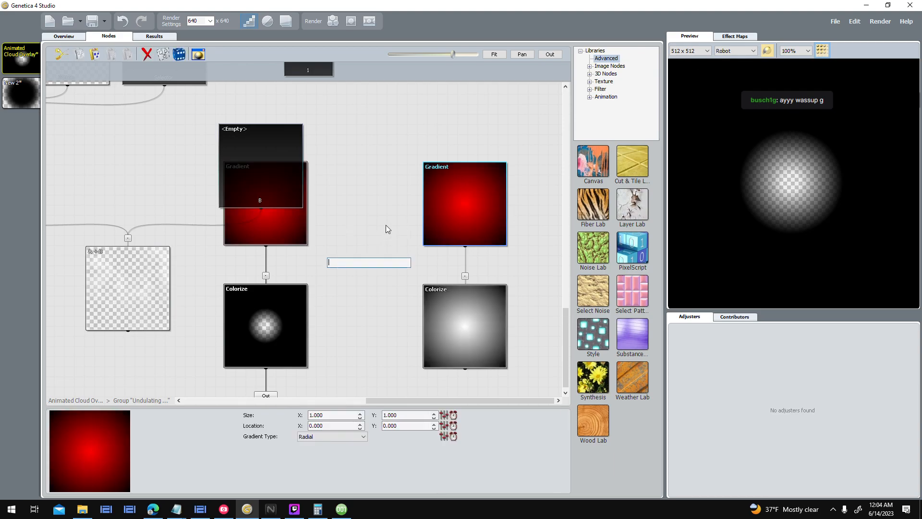
pyautogui.click(303, 320)
pyautogui.hotkey('ctrl', 'c')
pyautogui.click(473, 313)
pyautogui.hotkey('ctrl', 'v')
pyautogui.doubleClick(340, 303)
pyautogui.click(443, 301)
# - Move the empty and blended cloud nodes clear of the original gradient chain, and shift the copied chain slightly upward beside it
pyautogui.click(272, 155)
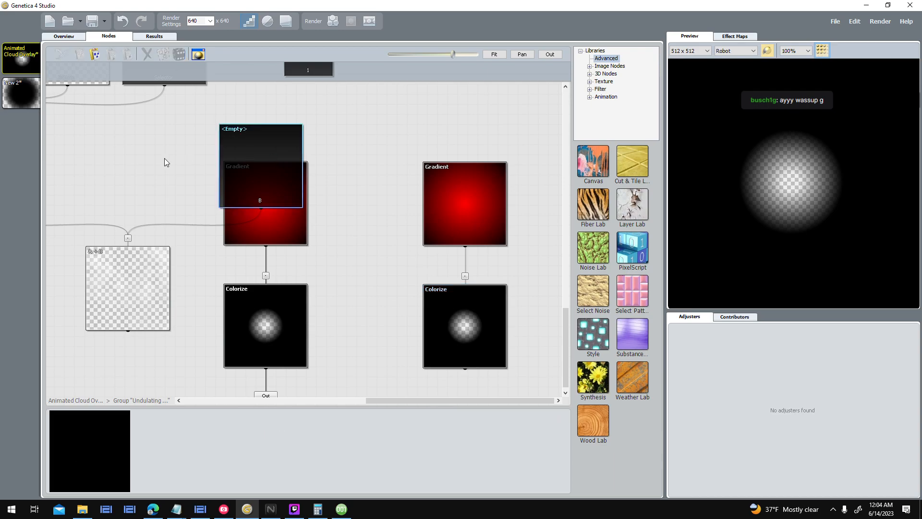
pyautogui.moveTo(136, 298); pyautogui.dragTo(33, 293)
pyautogui.moveTo(161, 283); pyautogui.dragTo(26, 292)
pyautogui.moveTo(191, 292); pyautogui.dragTo(153, 315)
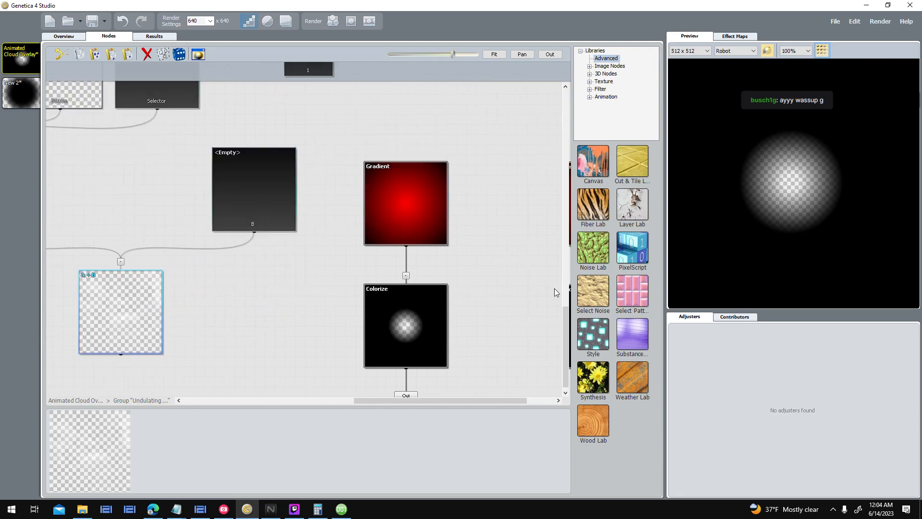
pyautogui.moveTo(474, 289); pyautogui.dragTo(242, 246, button='middle')
pyautogui.moveTo(424, 298); pyautogui.dragTo(471, 353, button='middle')
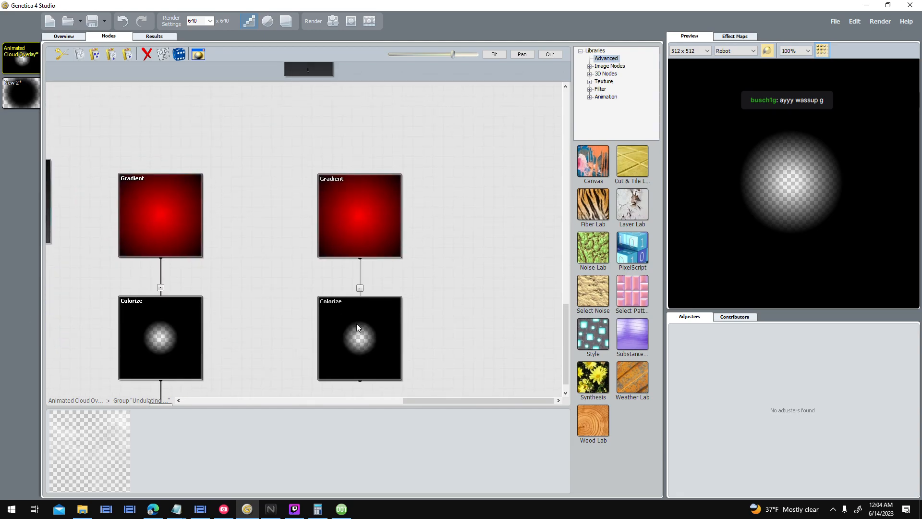
pyautogui.moveTo(360, 337); pyautogui.dragTo(337, 273)
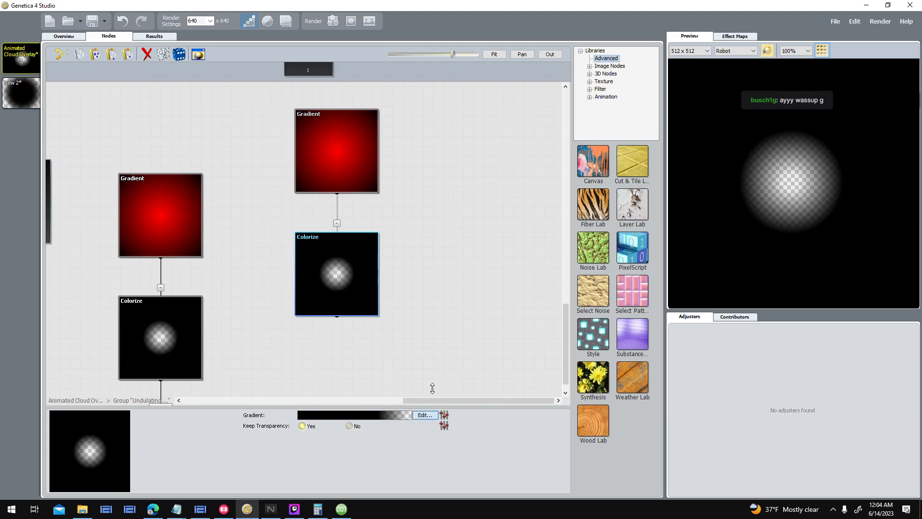
# - Invert the opacity of the copied Colorize node's gradient by setting its stops to 0 at position 0.950 and 255 at position 0.700
pyautogui.click(425, 415)
pyautogui.moveTo(619, 116); pyautogui.dragTo(791, 115)
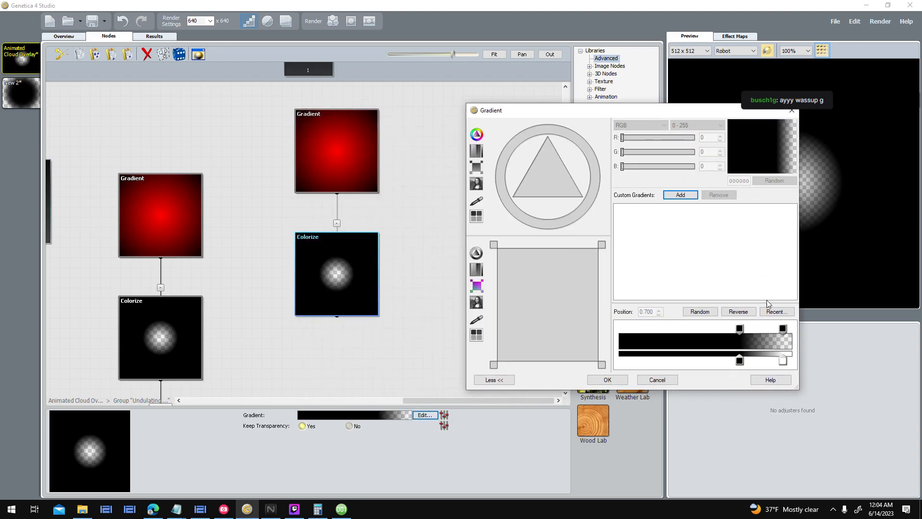
pyautogui.click(738, 312)
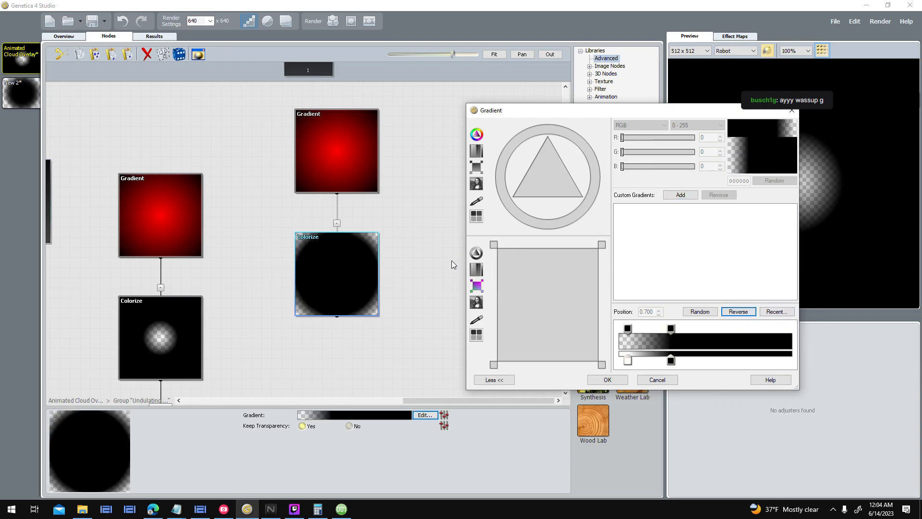
pyautogui.moveTo(704, 114); pyautogui.dragTo(618, 191)
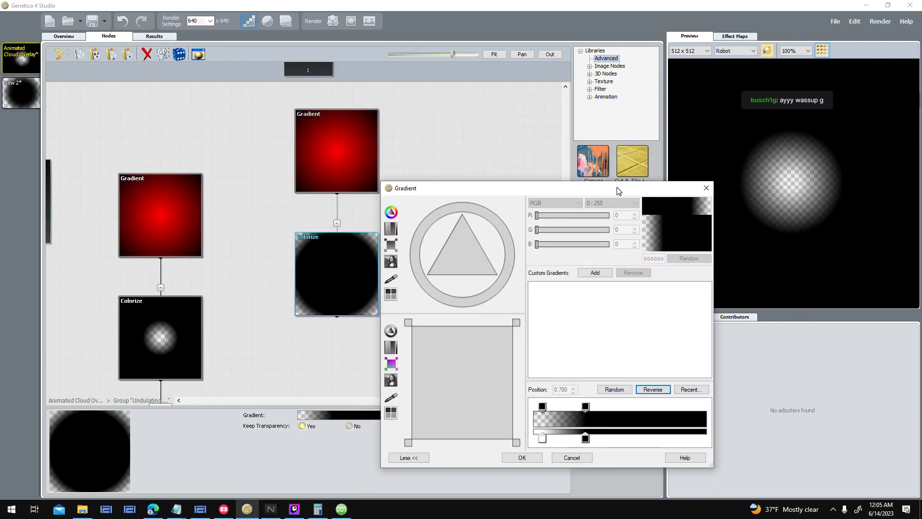
pyautogui.click(653, 390)
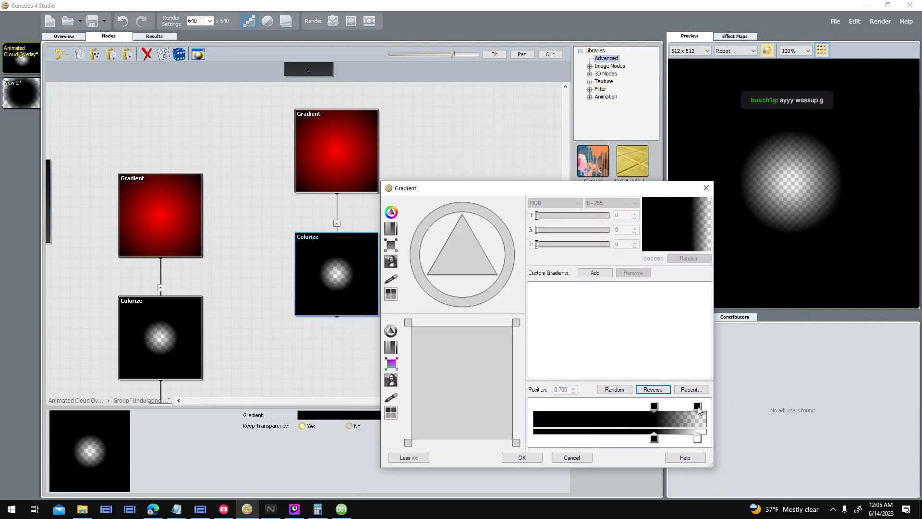
pyautogui.click(698, 438)
pyautogui.click(697, 437)
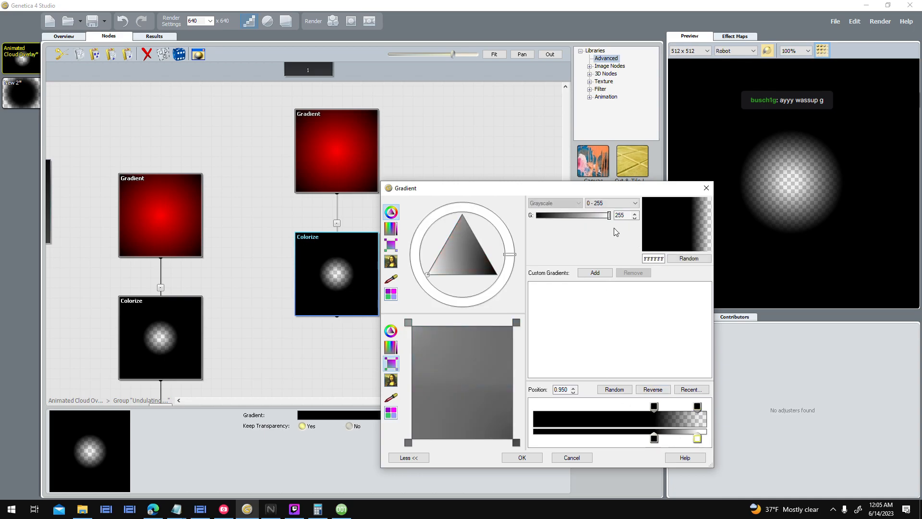
pyautogui.moveTo(610, 218); pyautogui.dragTo(537, 216)
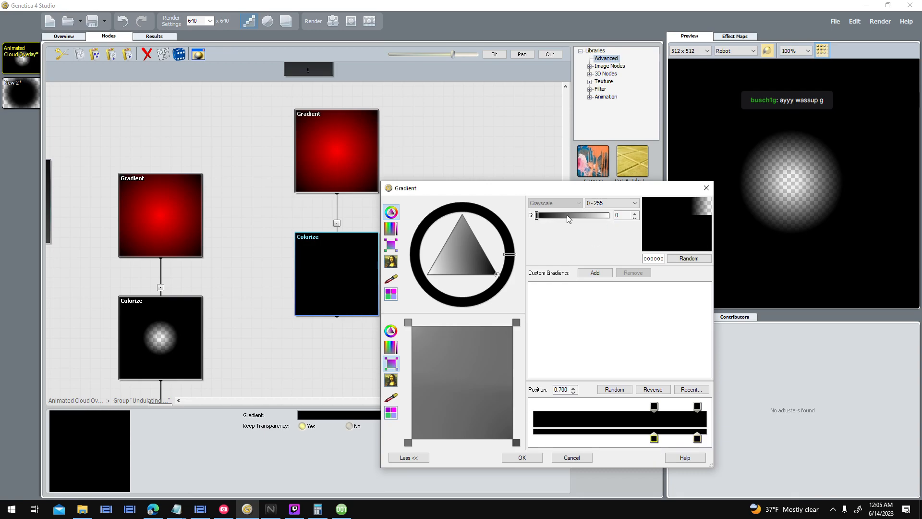
pyautogui.moveTo(537, 216); pyautogui.dragTo(652, 152)
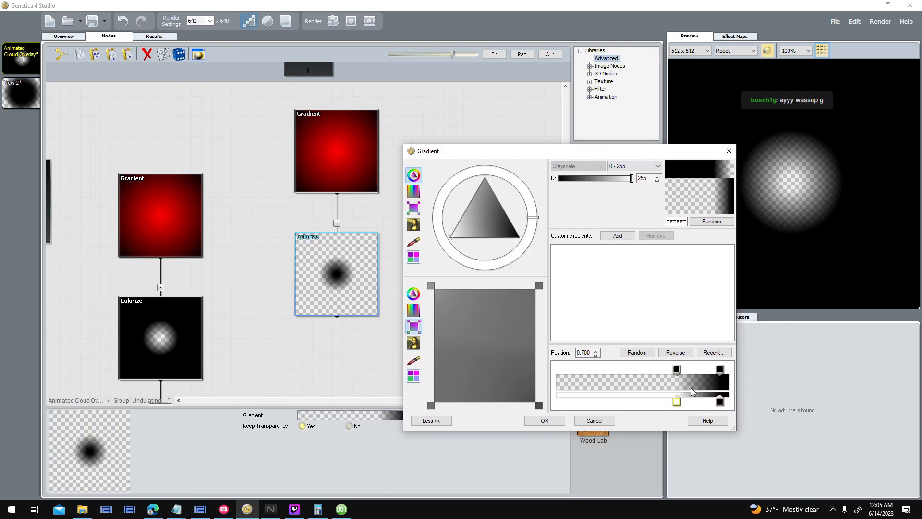
pyautogui.click(544, 420)
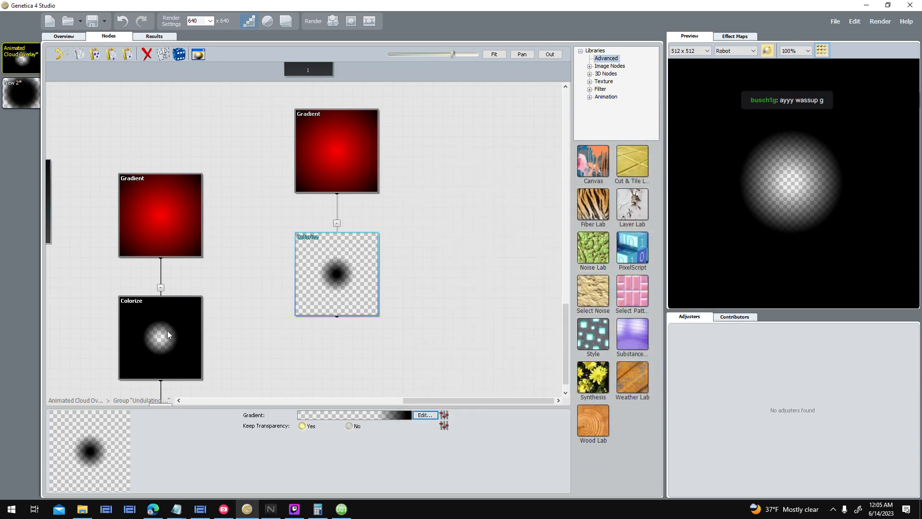
# - Put the edited Colorize node in the output chain in place of the original, kept off to the side, and render the texture
pyautogui.moveTo(163, 331); pyautogui.dragTo(431, 276)
pyautogui.moveTo(349, 283); pyautogui.dragTo(169, 342)
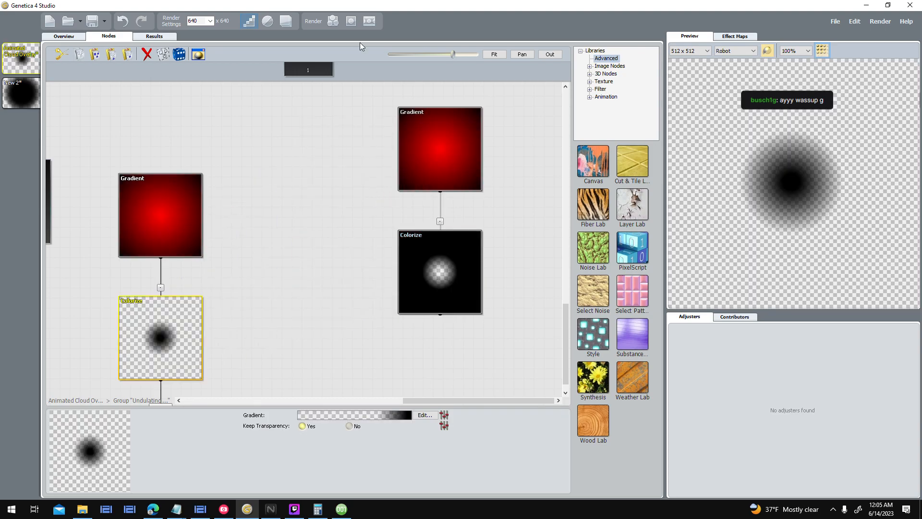
pyautogui.click(333, 22)
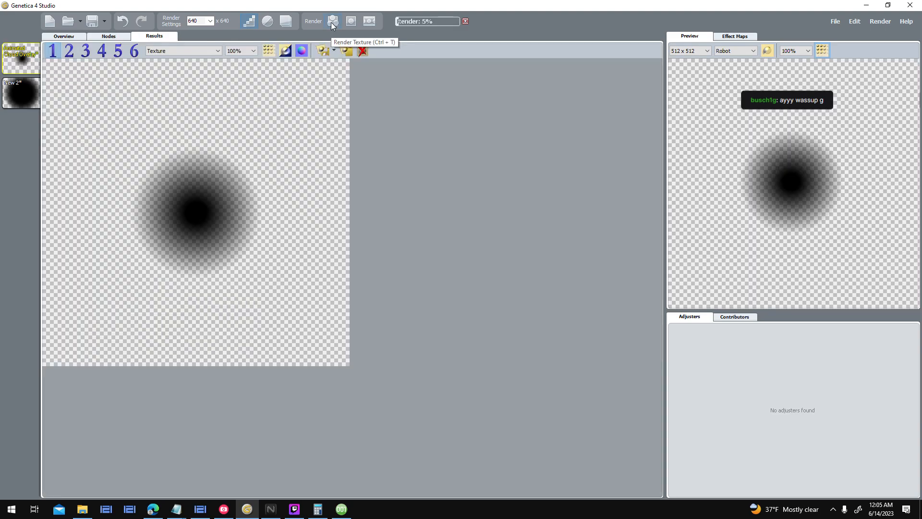
# - Export the rendered texture to the Alpha Delta folder as the PNG image Static Remover
pyautogui.click(322, 50)
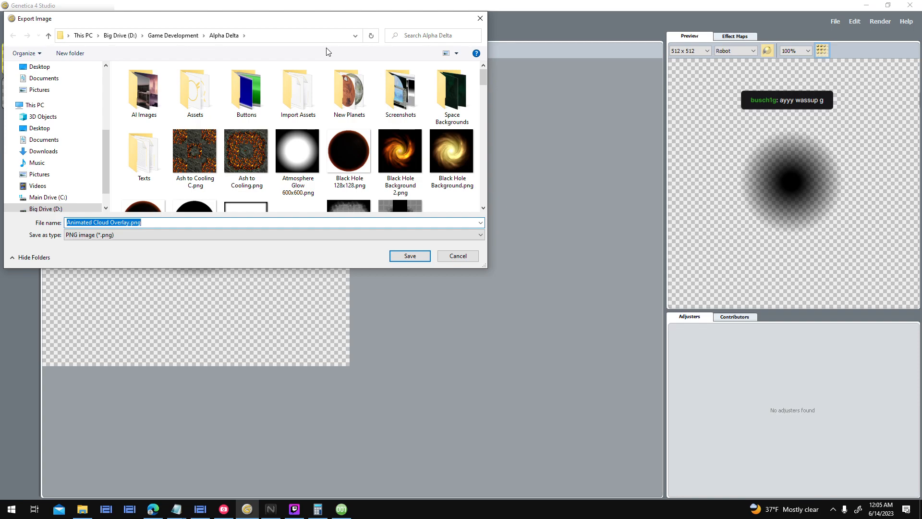
pyautogui.write('Static Remove')
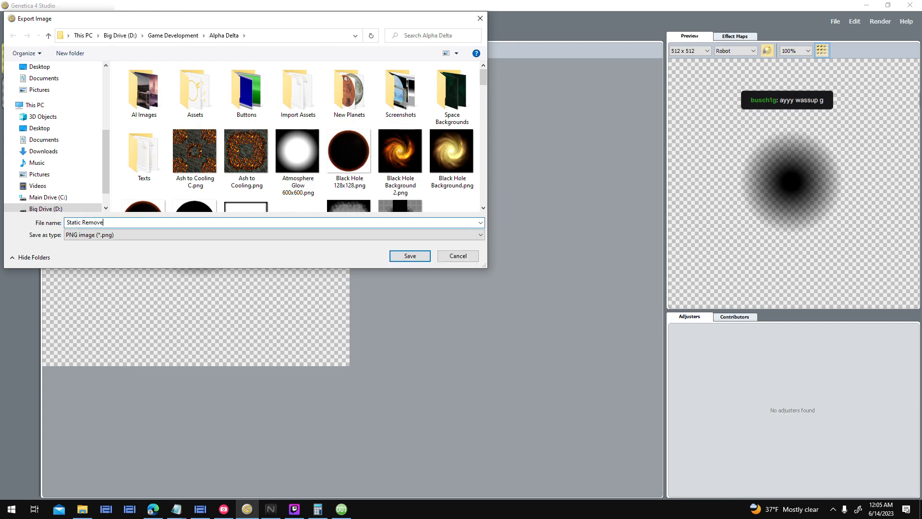
pyautogui.press('Return')
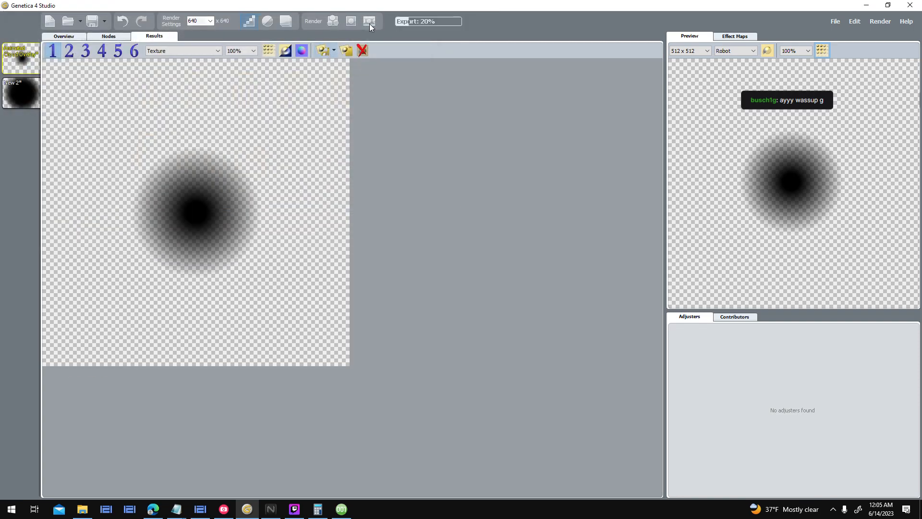
# - Switch to 001 Game Creator and duplicate the FX_Overlay_Dark sprite in the Overlays folder of the sprite library
pyautogui.click(341, 511)
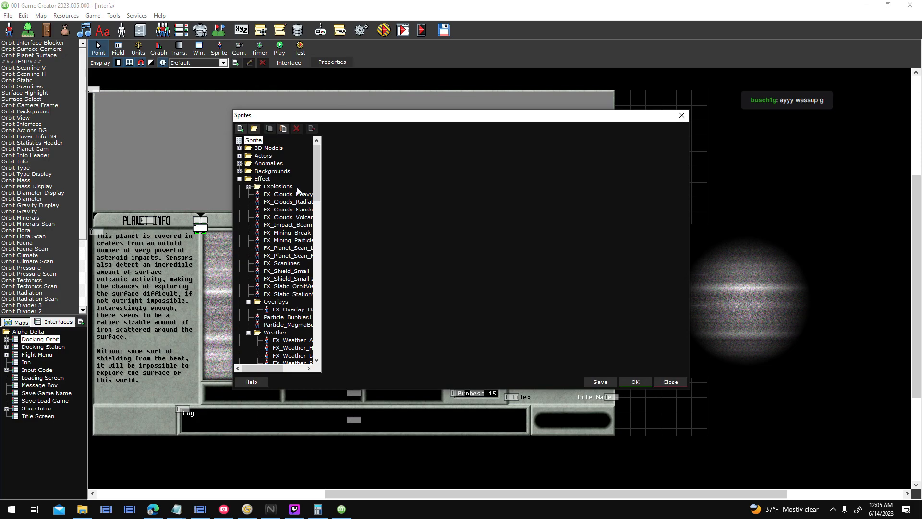
pyautogui.click(291, 309)
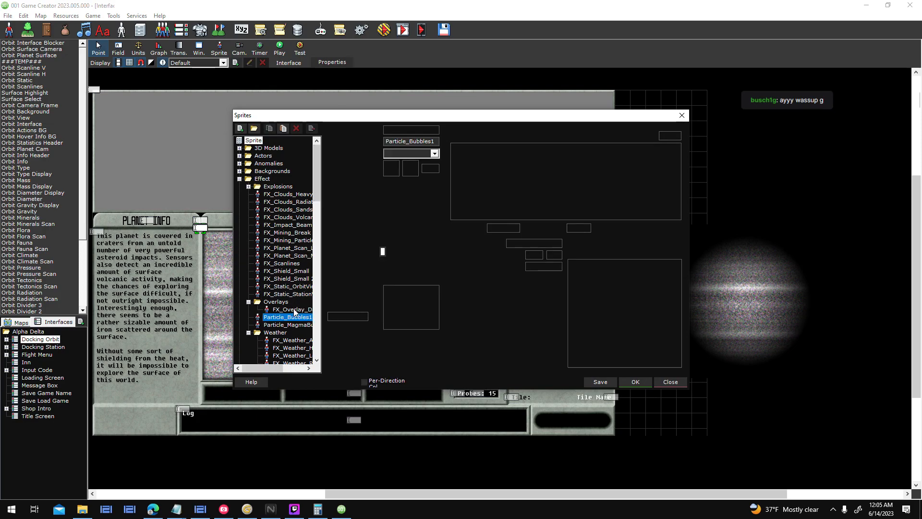
pyautogui.click(270, 128)
pyautogui.click(283, 128)
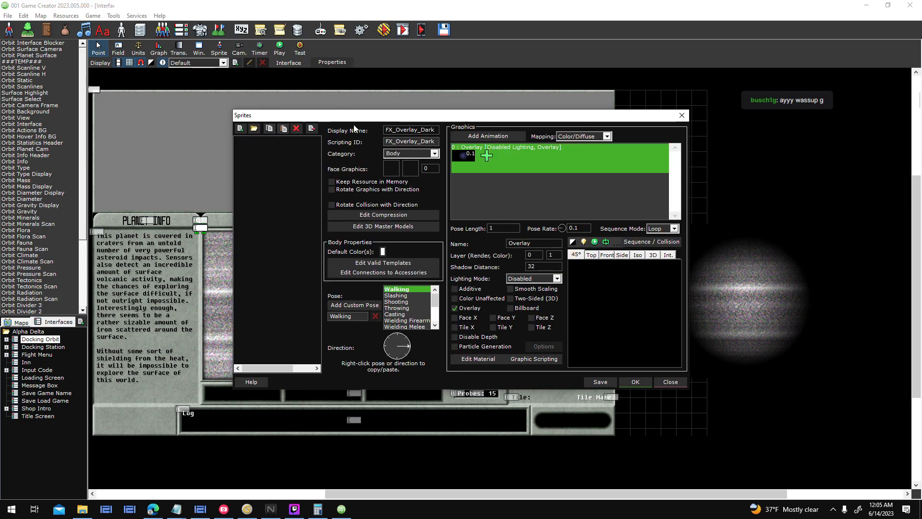
# - Replace the Overlay graphic of the duplicated FX_Overlay_Dark sprite with Static Remover.png
pyautogui.rightClick(470, 159)
pyautogui.click(507, 182)
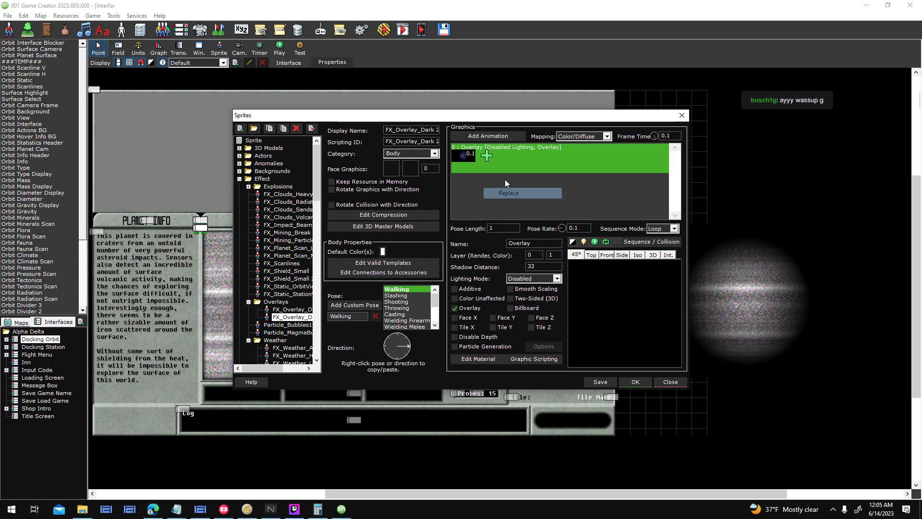
pyautogui.click(616, 255)
pyautogui.press('s')
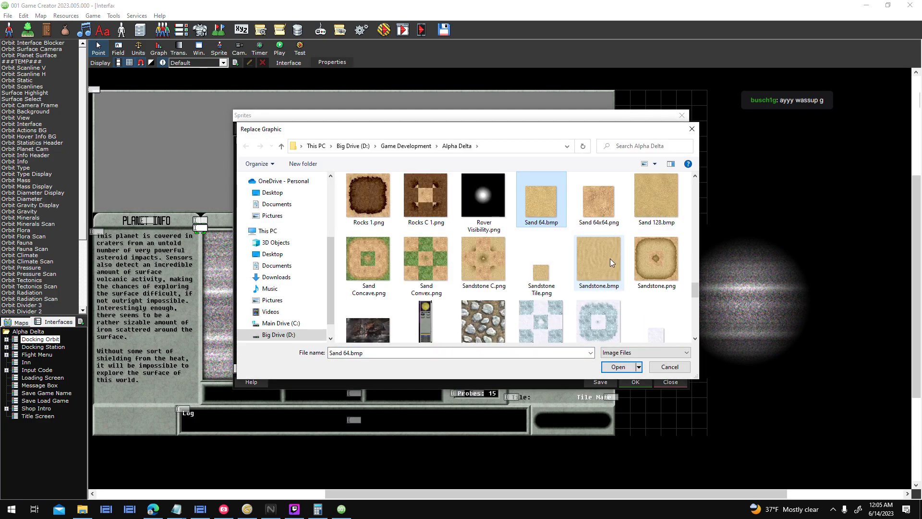
pyautogui.scroll(-5, 519, 240)
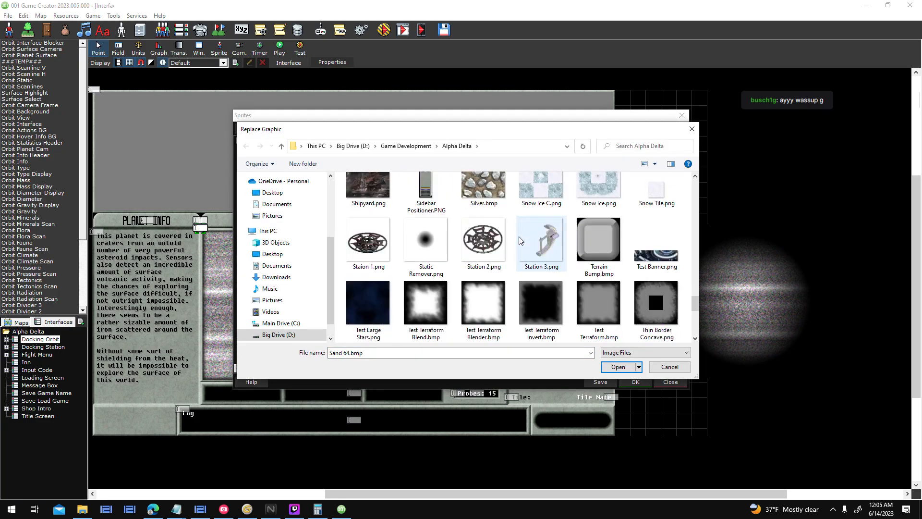
pyautogui.doubleClick(519, 240)
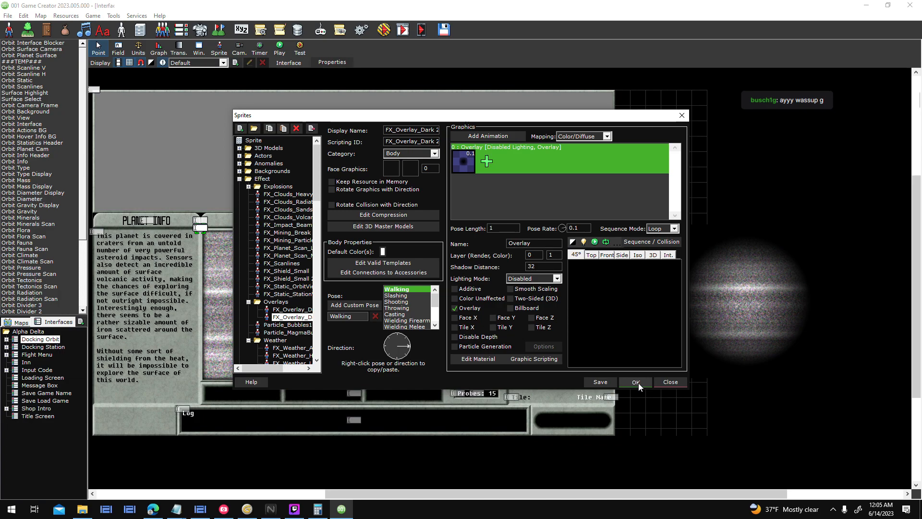
# - Move the Overlay graphic of the FX_Overlay_Dark 2 sprite from the Walking pose to the Idle pose and save the sprite
pyautogui.rightClick(414, 288)
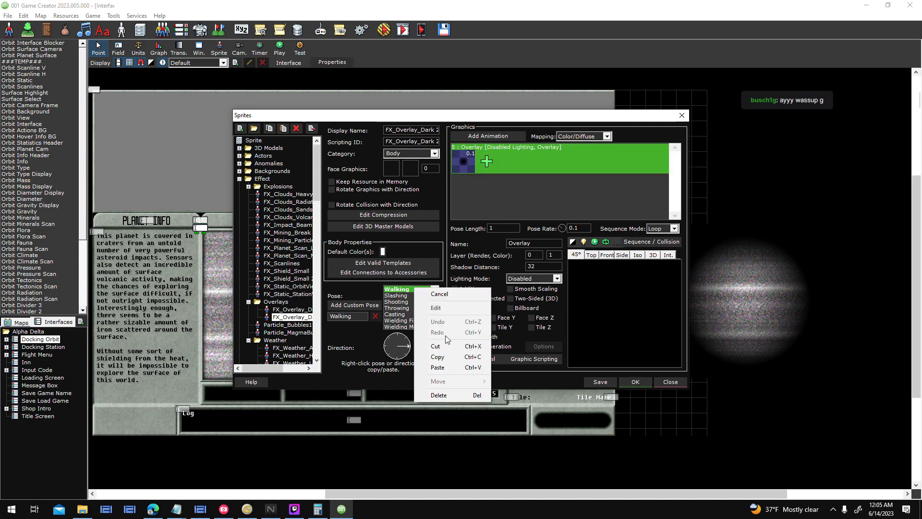
pyautogui.click(433, 346)
pyautogui.click(479, 286)
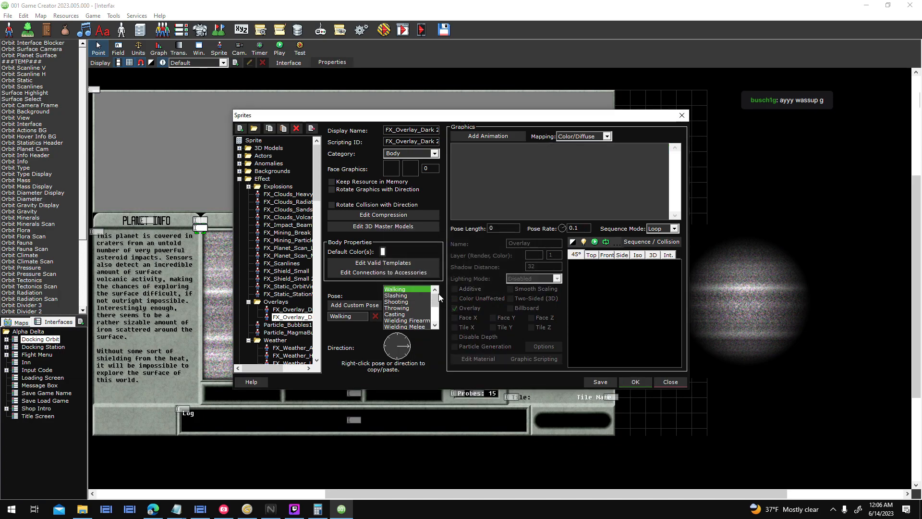
pyautogui.click(414, 302)
pyautogui.rightClick(414, 301)
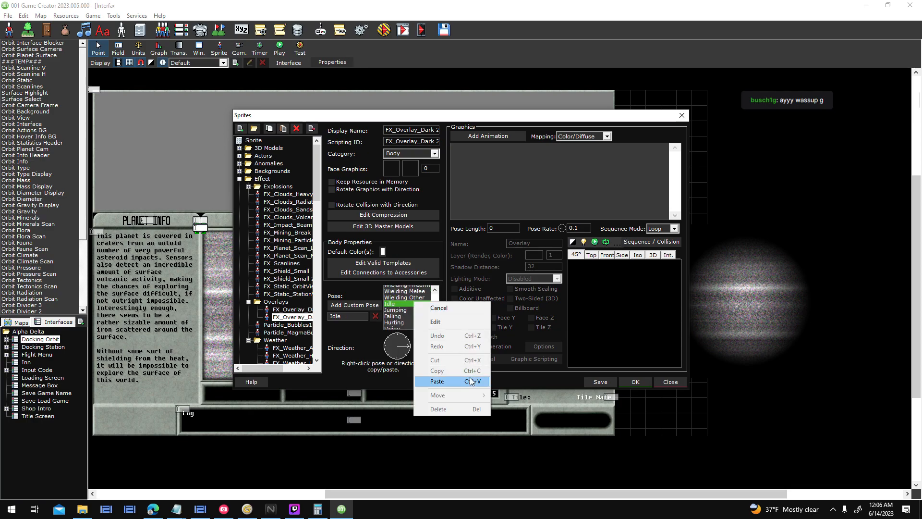
pyautogui.click(469, 381)
pyautogui.click(634, 383)
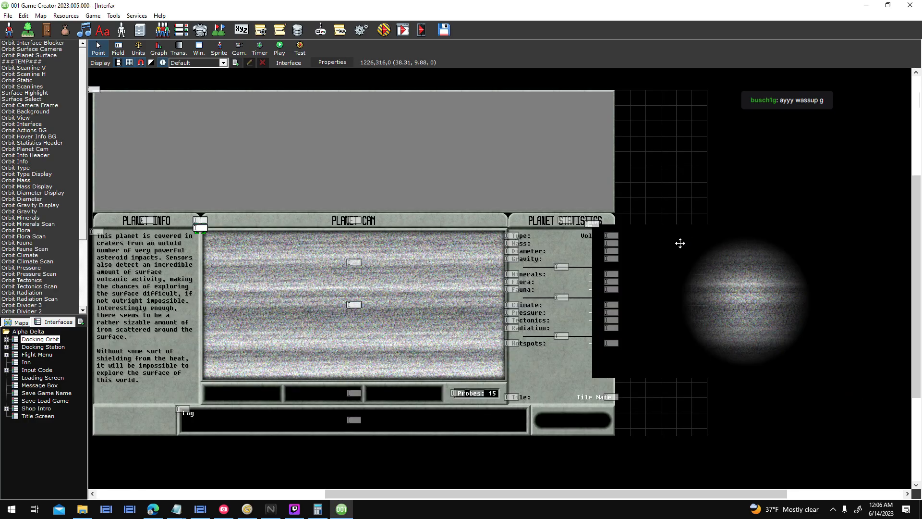
# - Duplicate the dark overlay field beside the Docking Orbit interface and assign the FX_Overlay_Dark 2 sprite to the copy
pyautogui.click(680, 243)
pyautogui.hotkey('ctrl', 'c')
pyautogui.hotkey('ctrl', 'v')
pyautogui.click(713, 189)
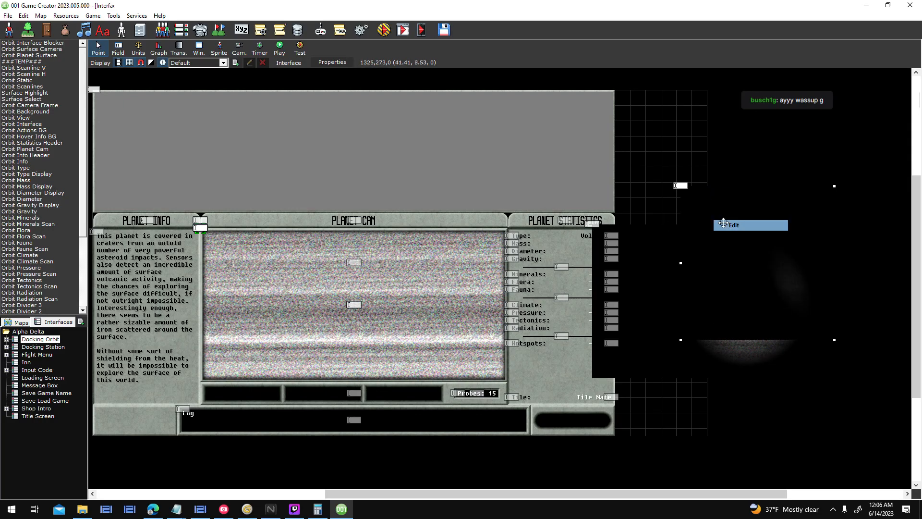
pyautogui.doubleClick(397, 290)
pyautogui.click(366, 284)
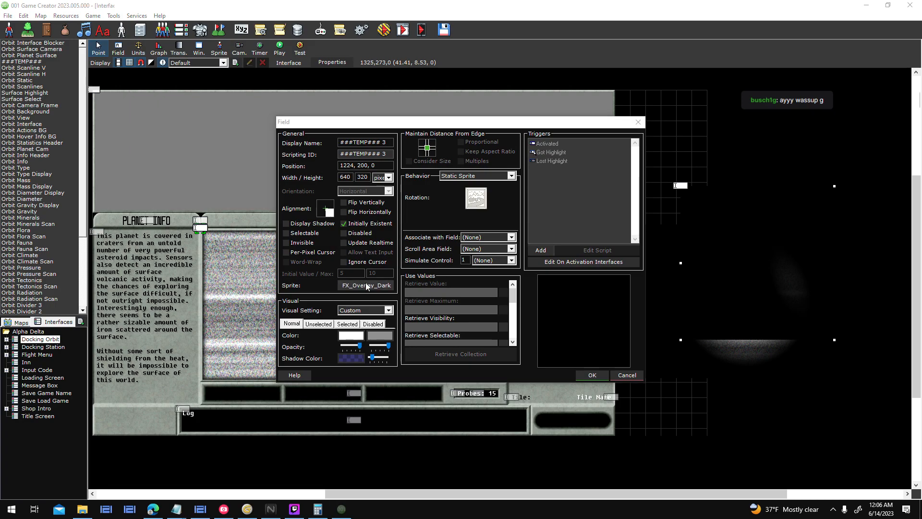
pyautogui.doubleClick(537, 177)
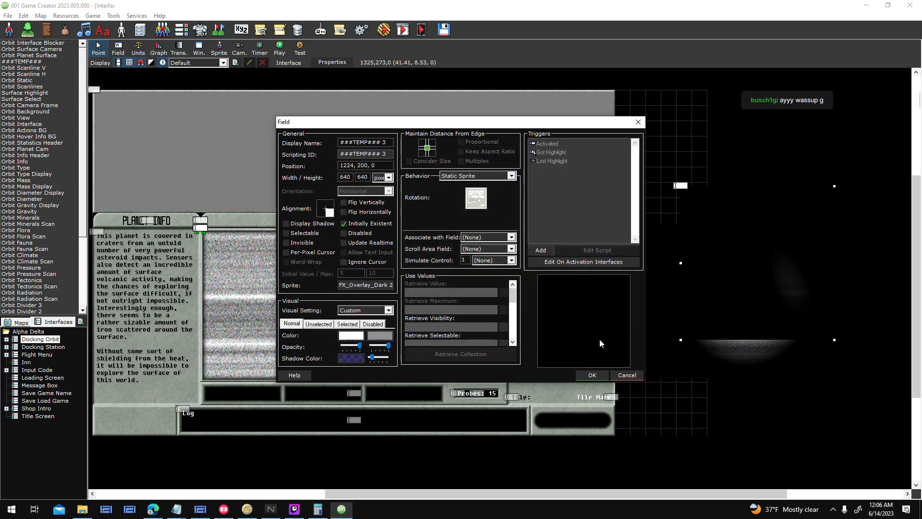
pyautogui.click(592, 375)
# - Move the original dark overlay field onto the Planet Cam area and centre its duplicate over the separate static field
pyautogui.moveTo(648, 255); pyautogui.dragTo(279, 313)
pyautogui.moveTo(816, 326)
pyautogui.mouseDown()
pyautogui.moveTo(788, 308)
pyautogui.moveTo(701, 288)
pyautogui.moveTo(620, 288)
pyautogui.mouseUp()
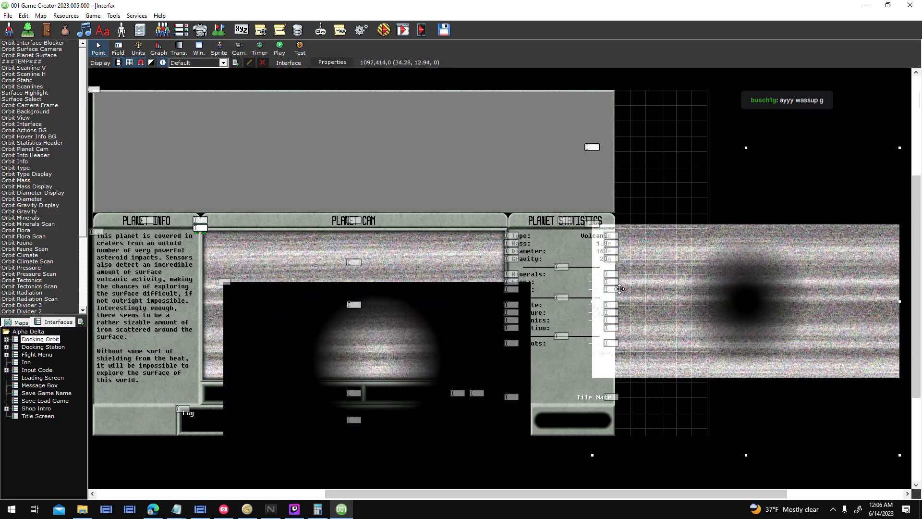
pyautogui.click(793, 253)
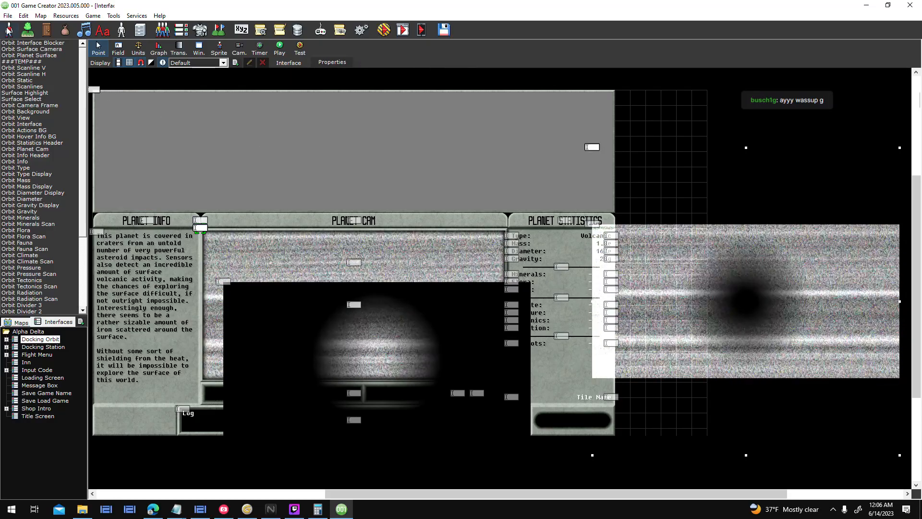
# - Try Additive blending on the Overlay graphic of the FX_Overlay_Dark 2 sprite in the sprite library
pyautogui.doubleClick(524, 180)
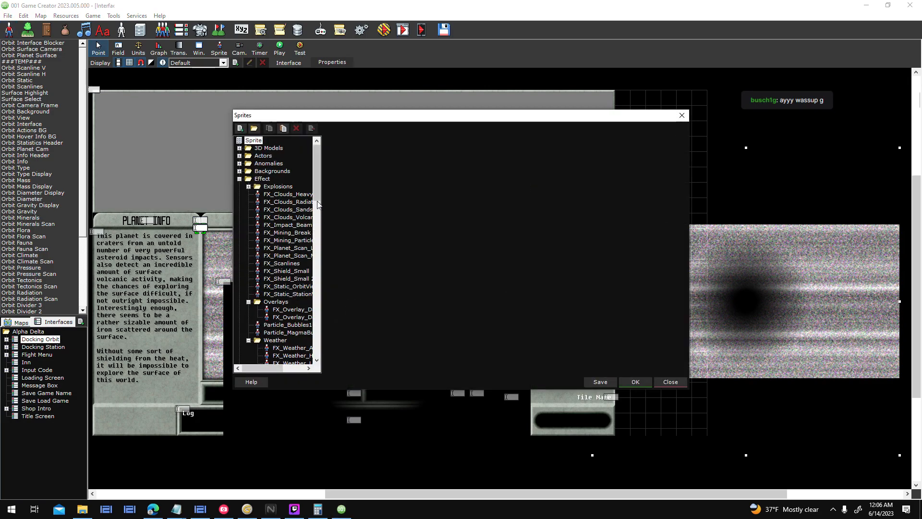
pyautogui.scroll(-7, 325, 234)
pyautogui.scroll(-2, 318, 251)
pyautogui.scroll(-3, 317, 251)
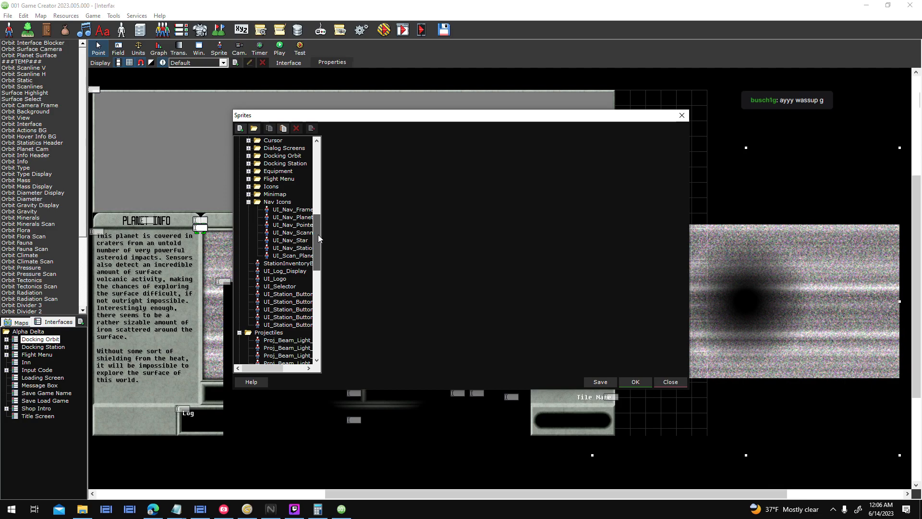
pyautogui.scroll(9, 318, 238)
pyautogui.click(292, 256)
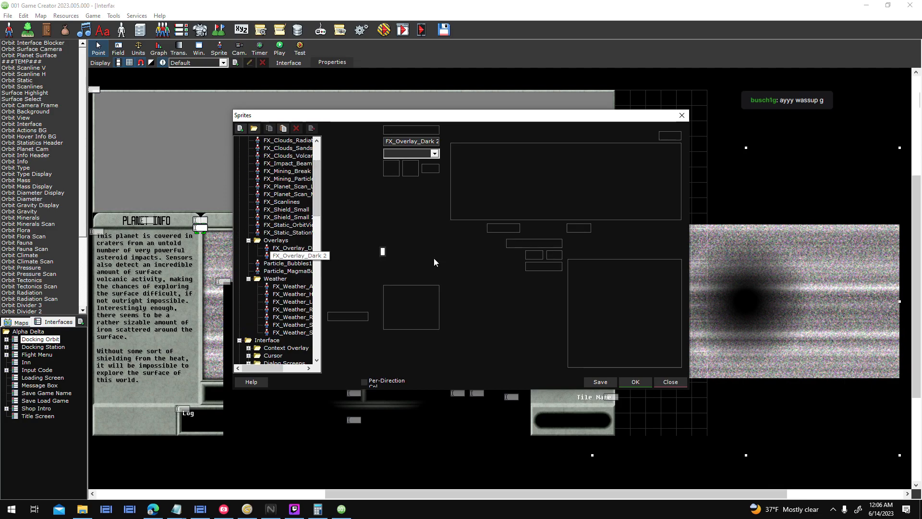
pyautogui.click(455, 288)
pyautogui.click(636, 381)
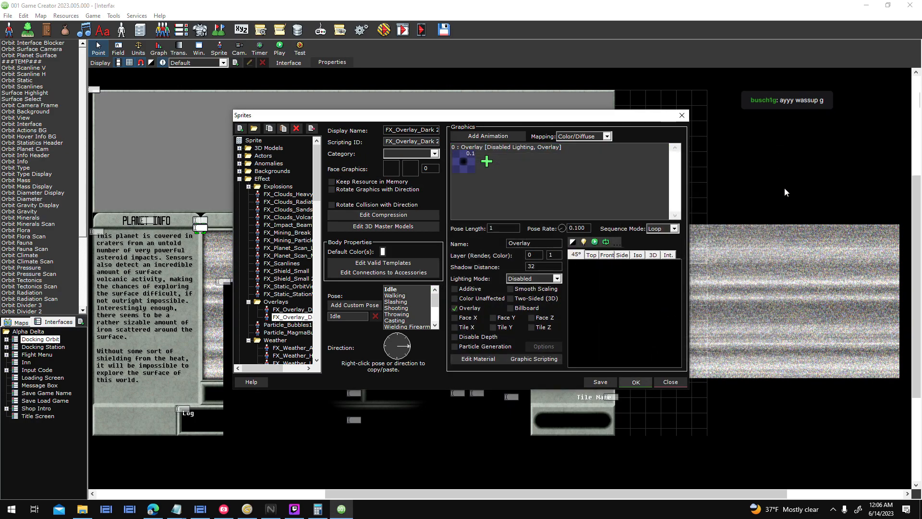
pyautogui.press('Return')
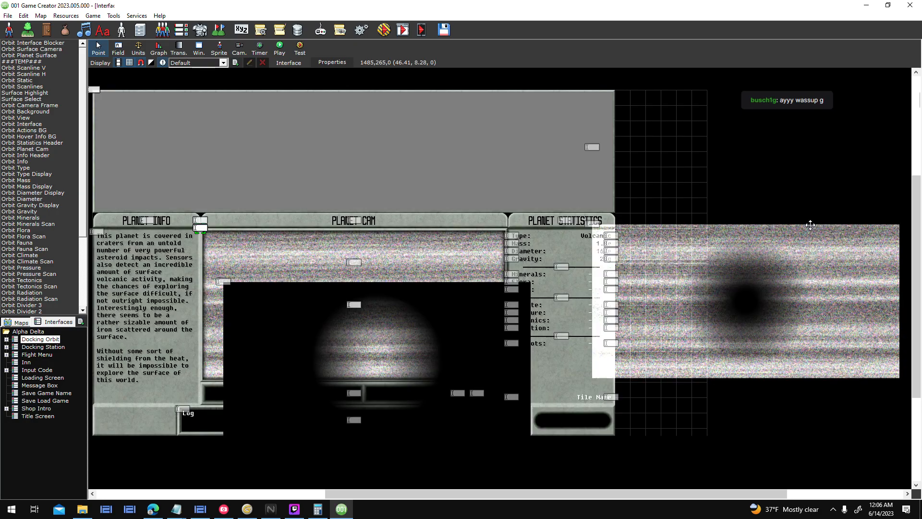
# - Delete the duplicated overlay field from the interface and the FX_Overlay_Dark 2 sprite from the Overlays folder
pyautogui.click(818, 244)
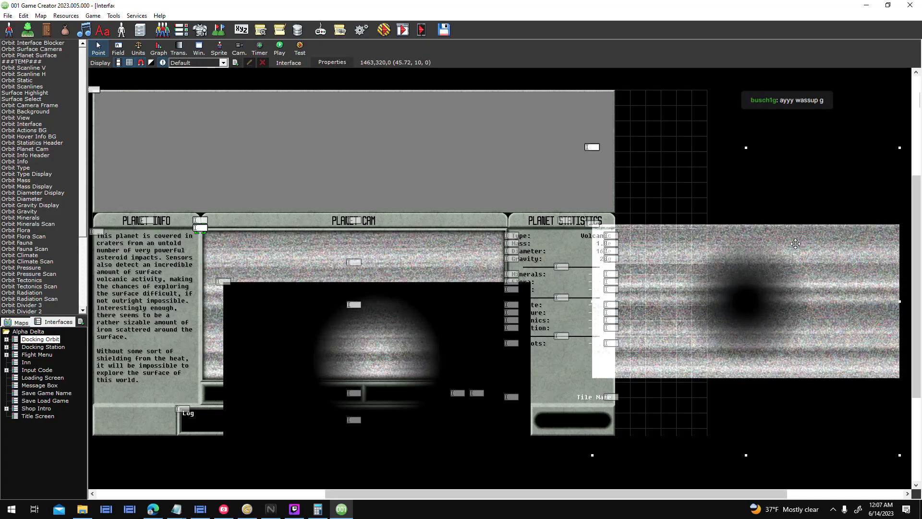
pyautogui.press('Delete')
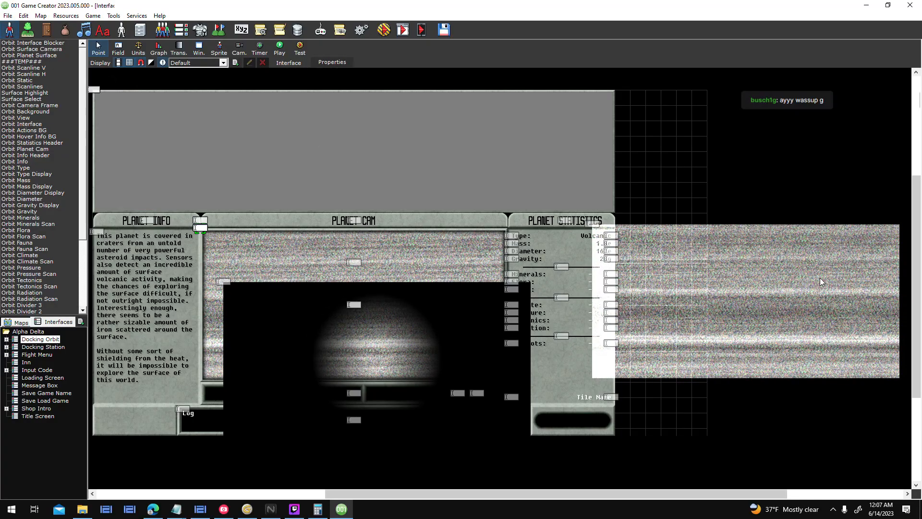
pyautogui.doubleClick(820, 277)
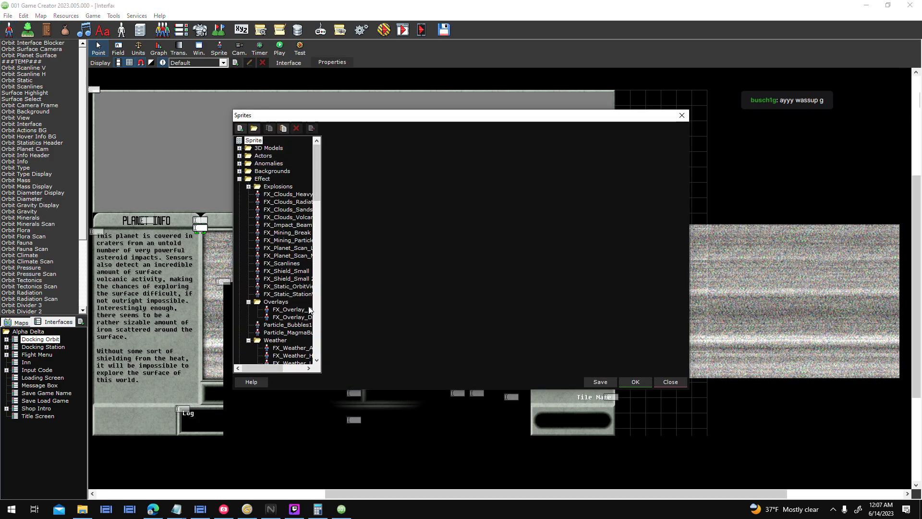
pyautogui.press('Delete')
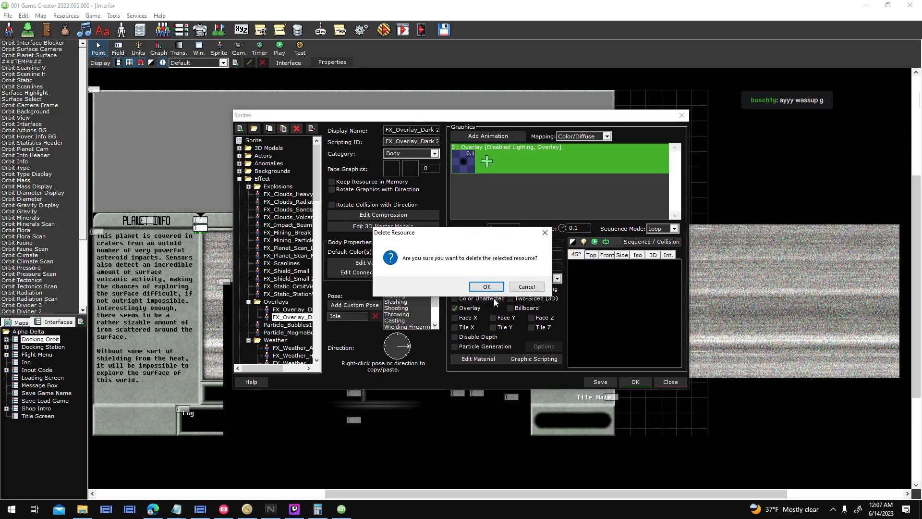
pyautogui.click(491, 290)
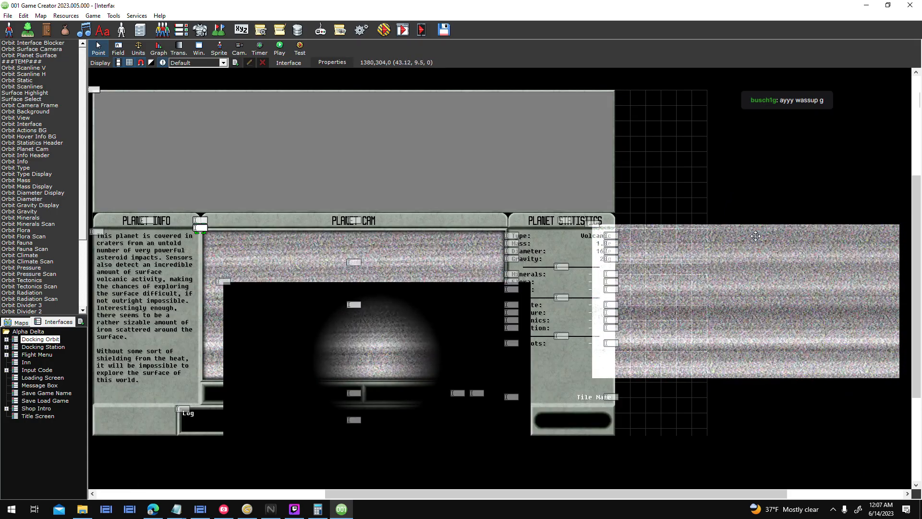
# - Switch to Genetica 4 Studio and look through the Genetica Presets folder for a saved Genetica file to open
pyautogui.click(756, 235)
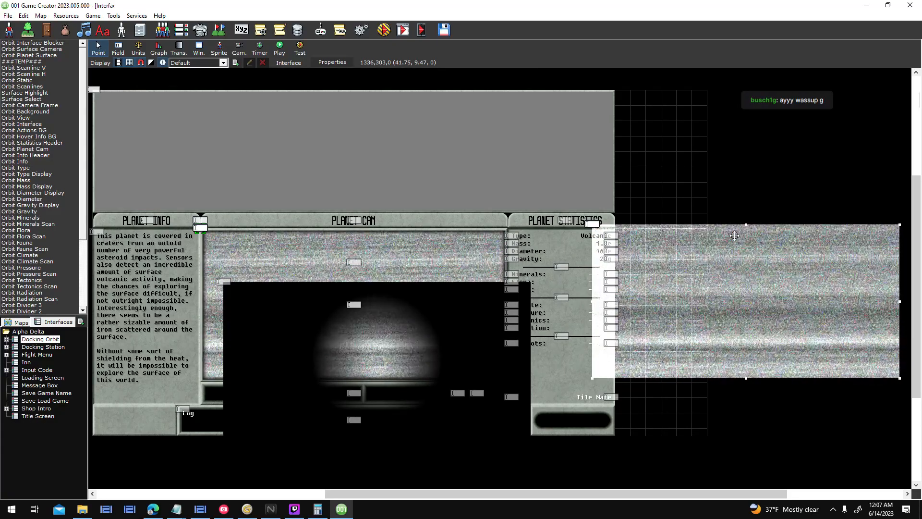
pyautogui.click(247, 509)
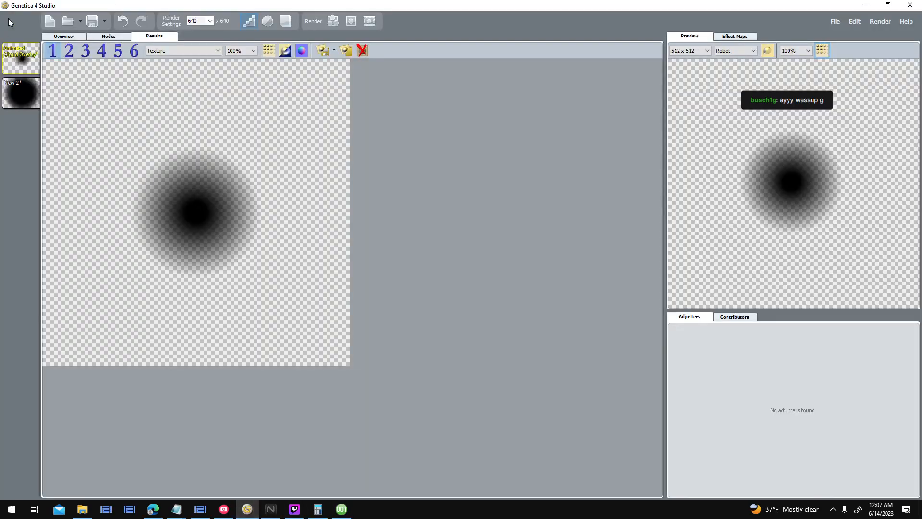
pyautogui.click(78, 23)
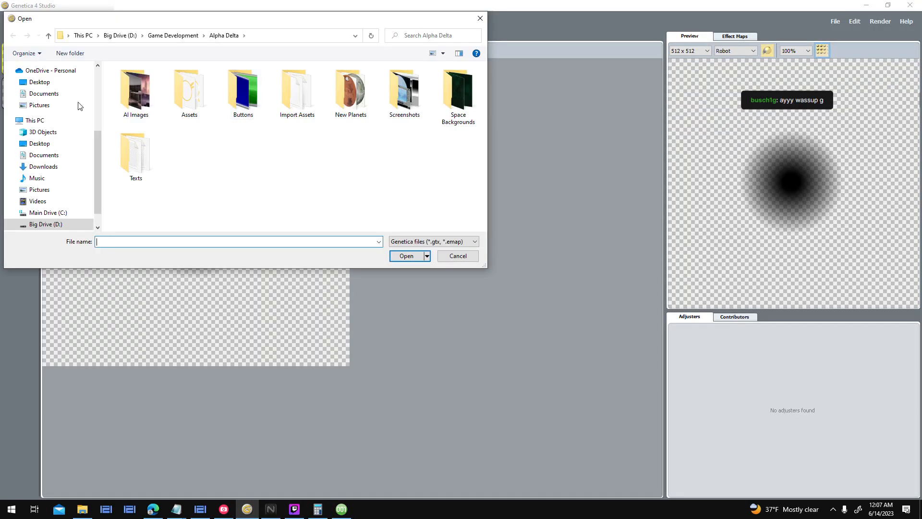
pyautogui.click(166, 36)
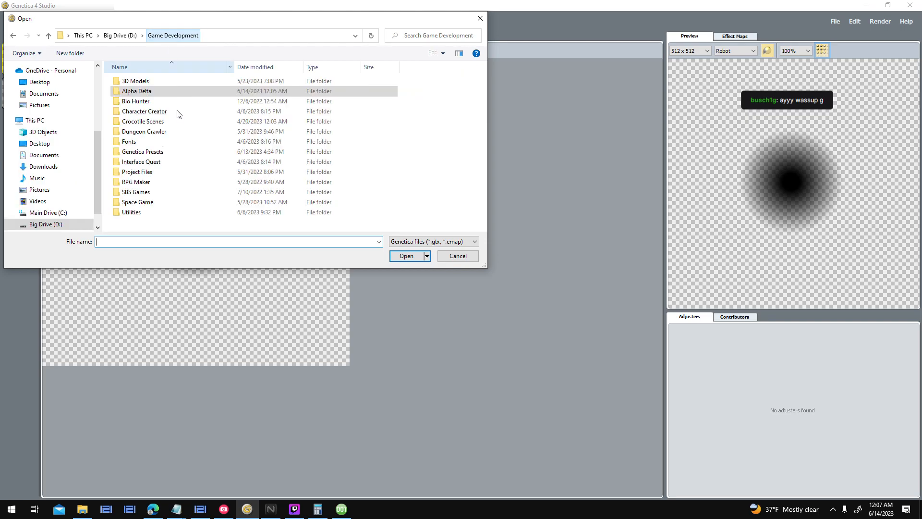
pyautogui.doubleClick(143, 152)
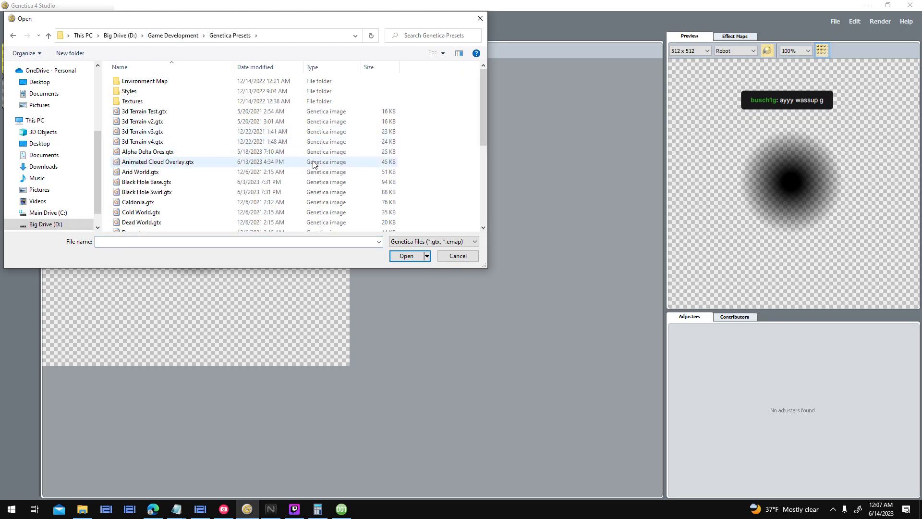
pyautogui.scroll(-5, 314, 163)
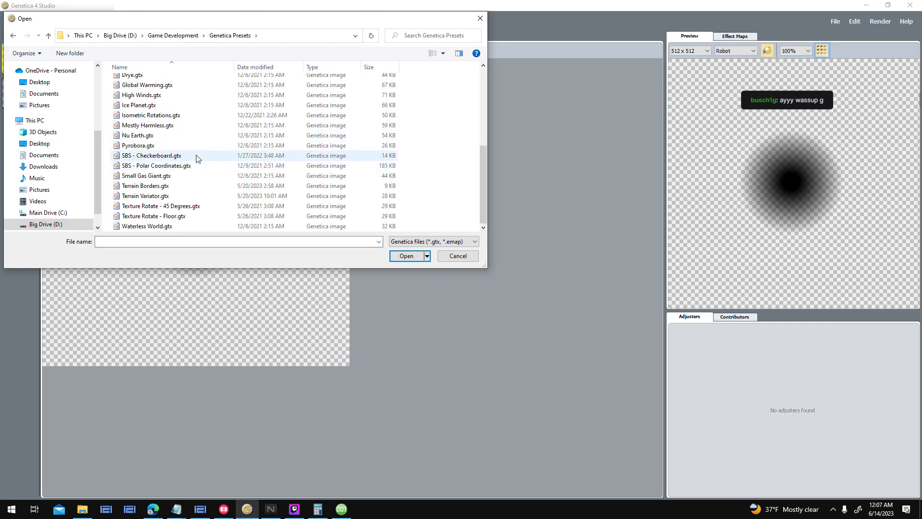
pyautogui.scroll(5, 210, 204)
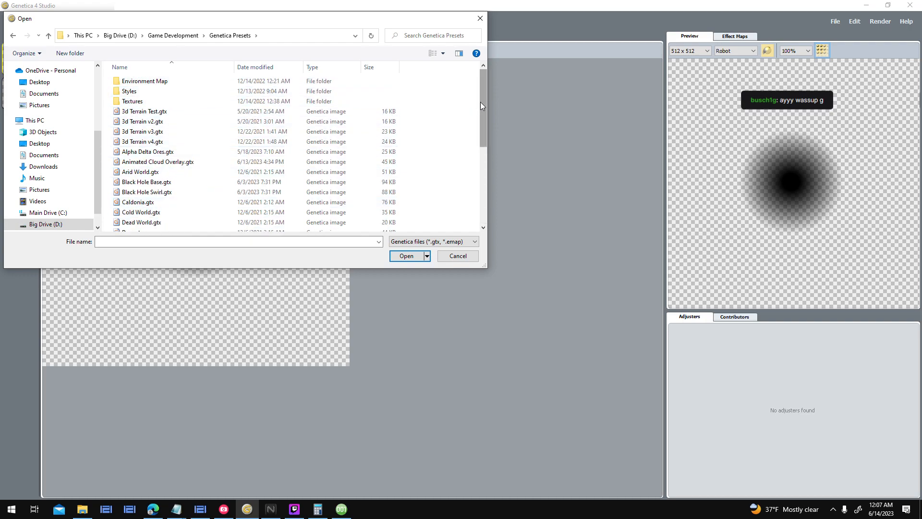
pyautogui.moveTo(482, 105)
pyautogui.mouseDown()
pyautogui.moveTo(483, 189)
pyautogui.moveTo(482, 103)
pyautogui.mouseUp()
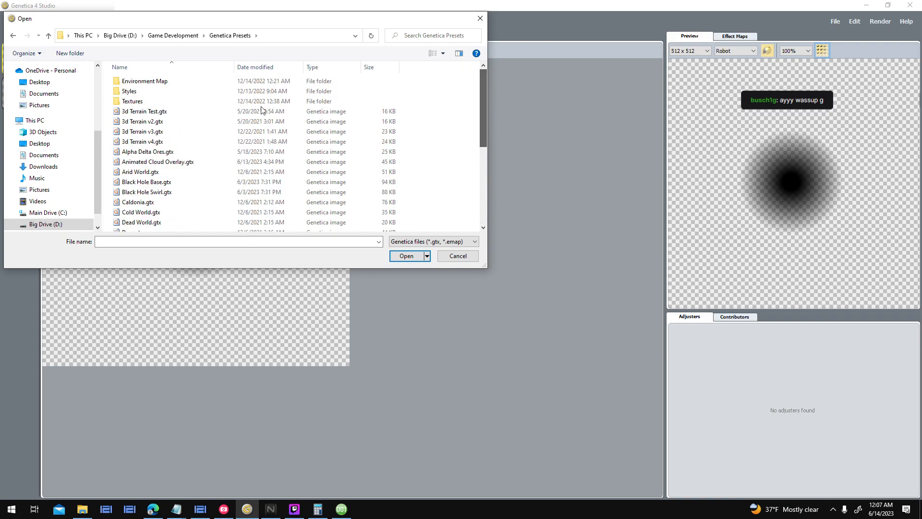
# - Look through the Alpha Delta subfolders, from Assets and AI Images to New Planets and Screenshots, for a saved Genetica file
pyautogui.click(191, 41)
pyautogui.doubleClick(175, 94)
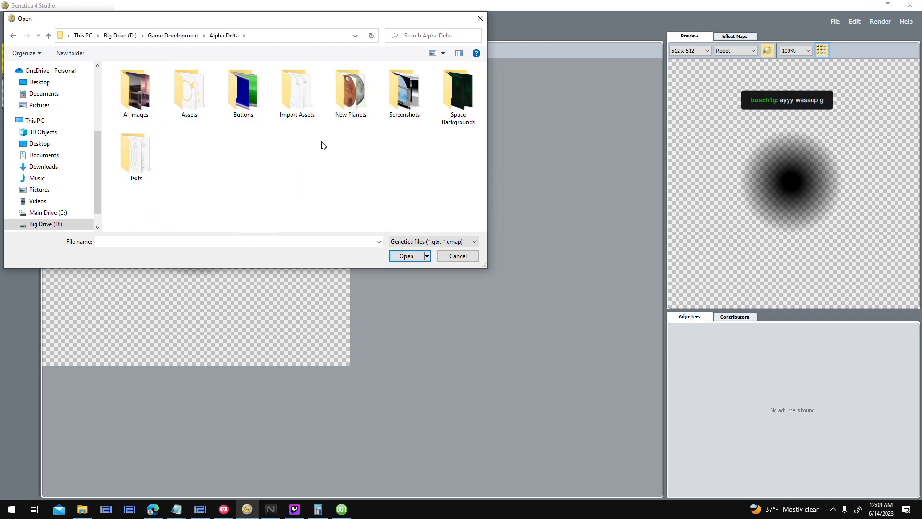
pyautogui.doubleClick(208, 110)
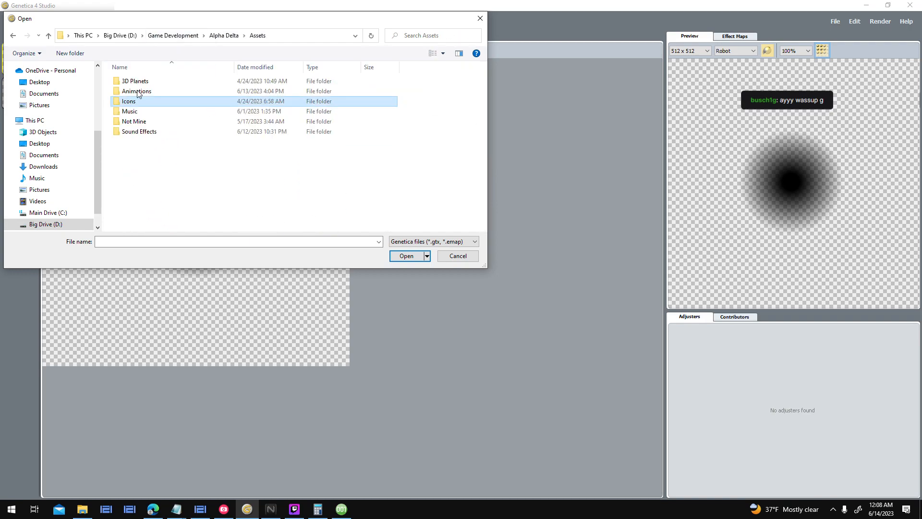
pyautogui.click(13, 35)
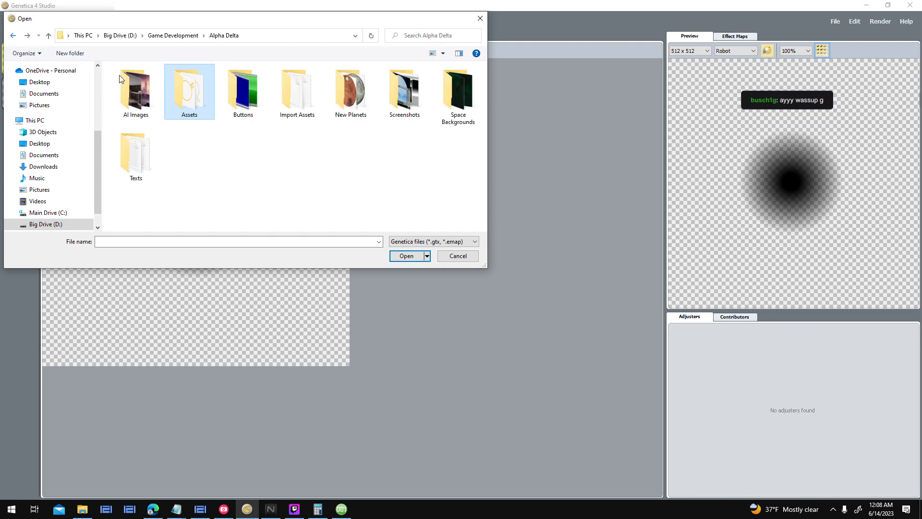
pyautogui.doubleClick(138, 101)
pyautogui.click(13, 36)
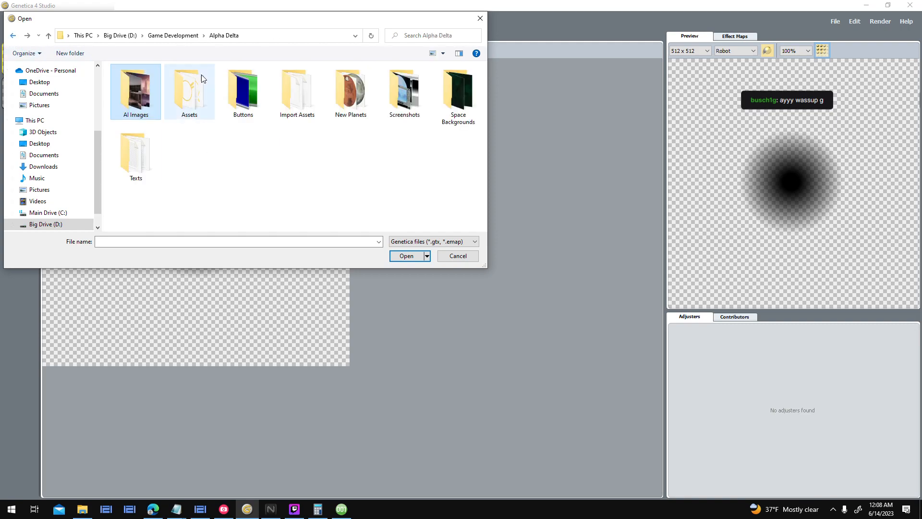
pyautogui.doubleClick(236, 84)
pyautogui.hotkey('alt', 'Left')
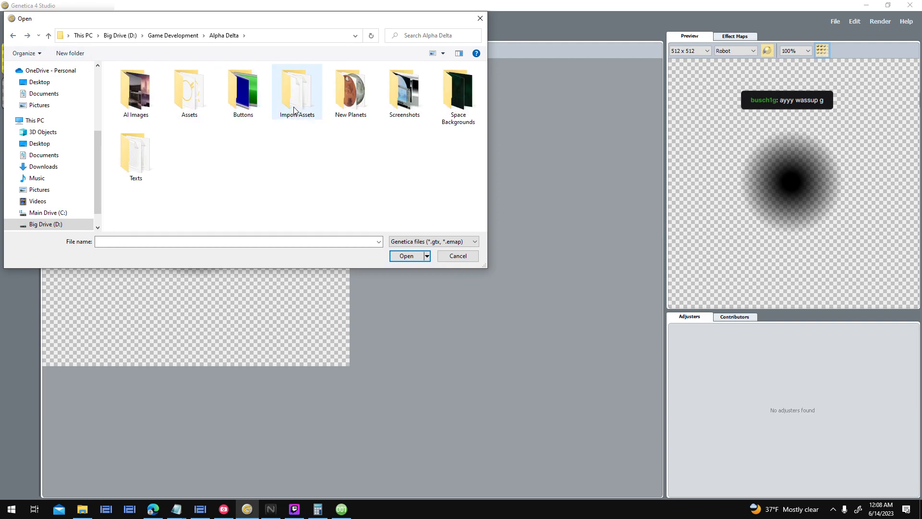
pyautogui.doubleClick(295, 111)
pyautogui.click(13, 36)
pyautogui.doubleClick(351, 94)
pyautogui.click(13, 37)
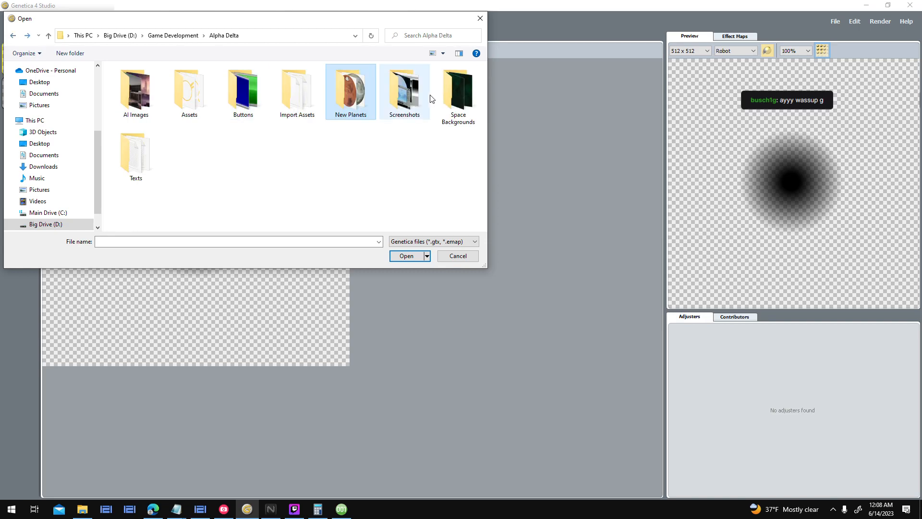
pyautogui.doubleClick(404, 94)
pyautogui.click(13, 36)
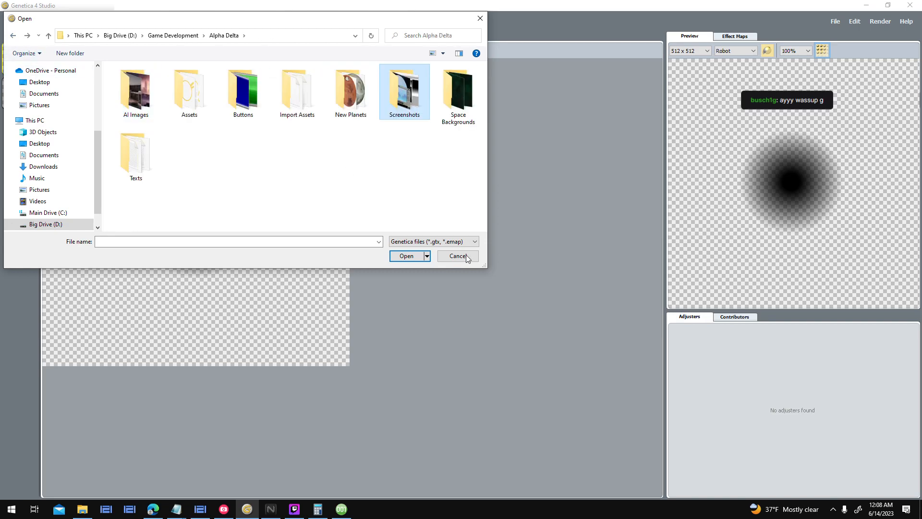
pyautogui.press('Escape')
# - Cancel opening a file and load the Static preset from the Technology animations into the Animated Cloud Overlay texture
pyautogui.click(85, 36)
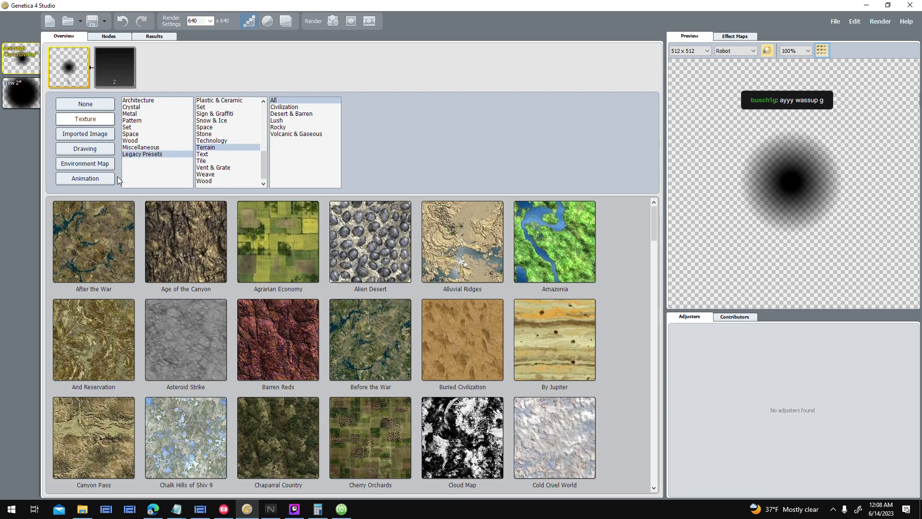
pyautogui.click(107, 180)
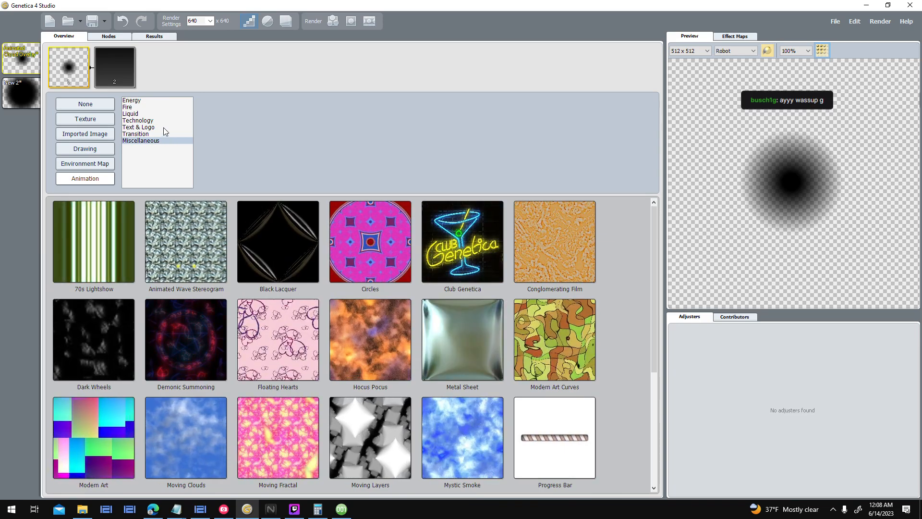
pyautogui.click(163, 122)
pyautogui.scroll(-4, 644, 378)
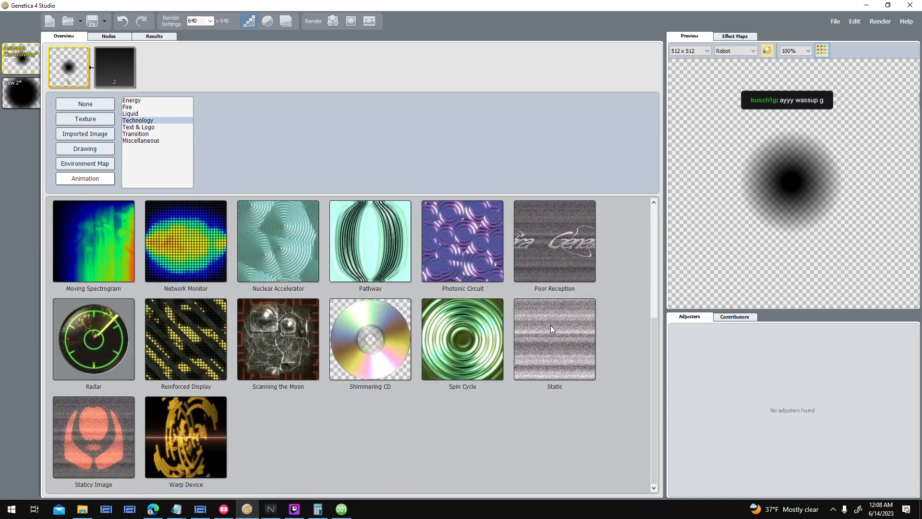
pyautogui.click(550, 327)
pyautogui.click(109, 36)
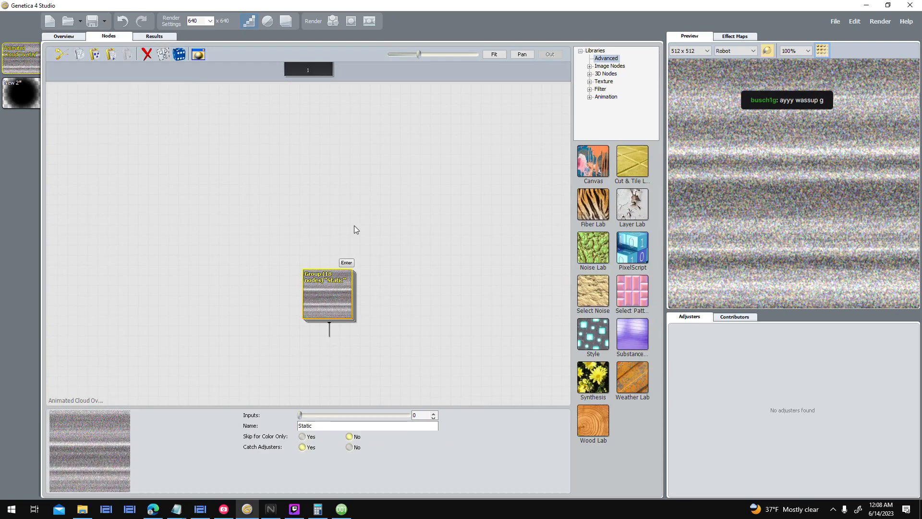
# - Set the render size to 320 x 320
pyautogui.scroll(3, 400, 284)
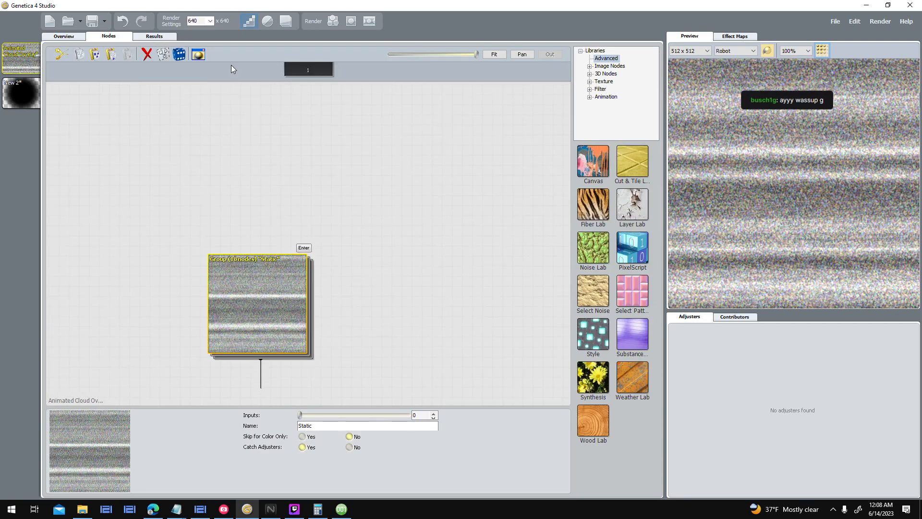
pyautogui.doubleClick(200, 20)
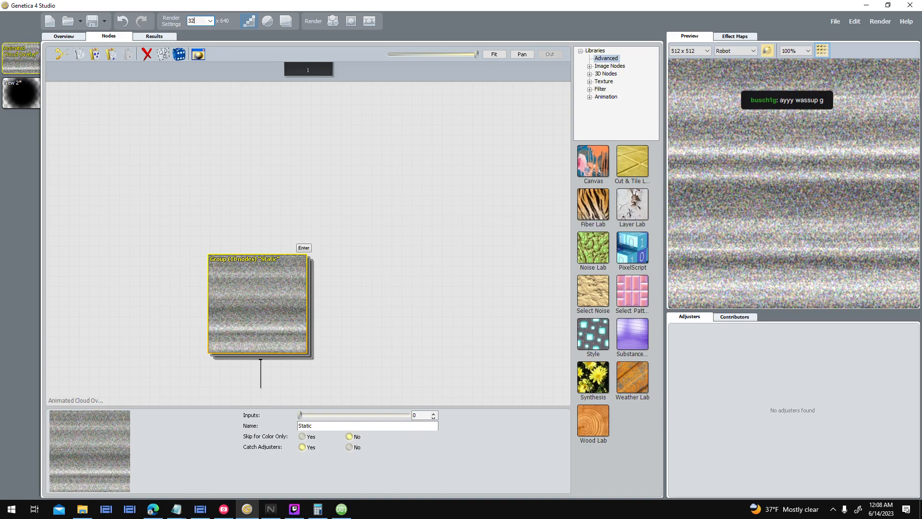
pyautogui.write('320')
pyautogui.click(291, 198)
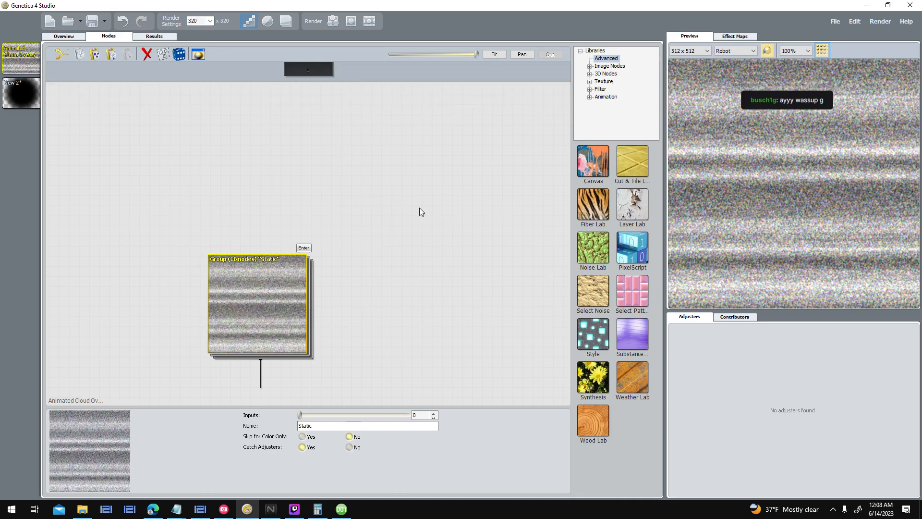
# - Undo and redo the last node edits inside the Fireball group of the New 2 texture
pyautogui.click(19, 92)
pyautogui.moveTo(416, 245); pyautogui.dragTo(429, 176)
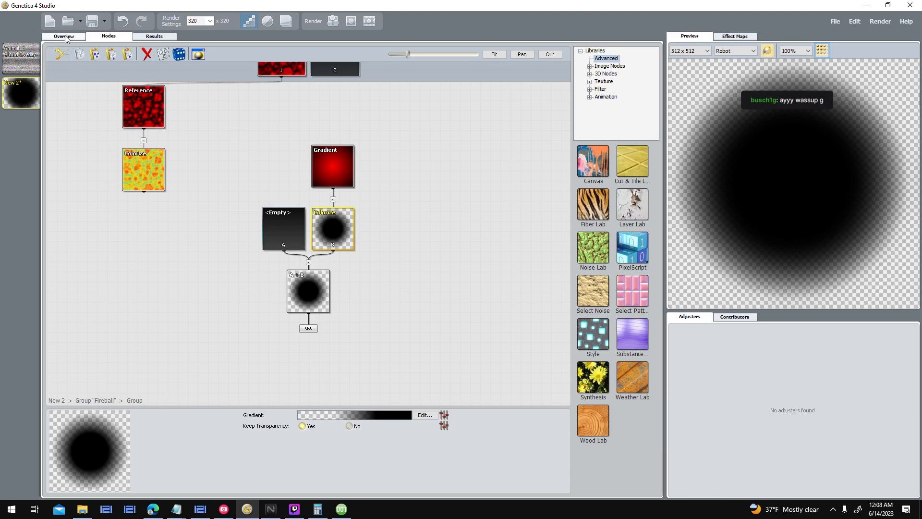
pyautogui.click(90, 103)
pyautogui.hotkey('ctrl', 'z')
pyautogui.hotkey('ctrl', 'z')
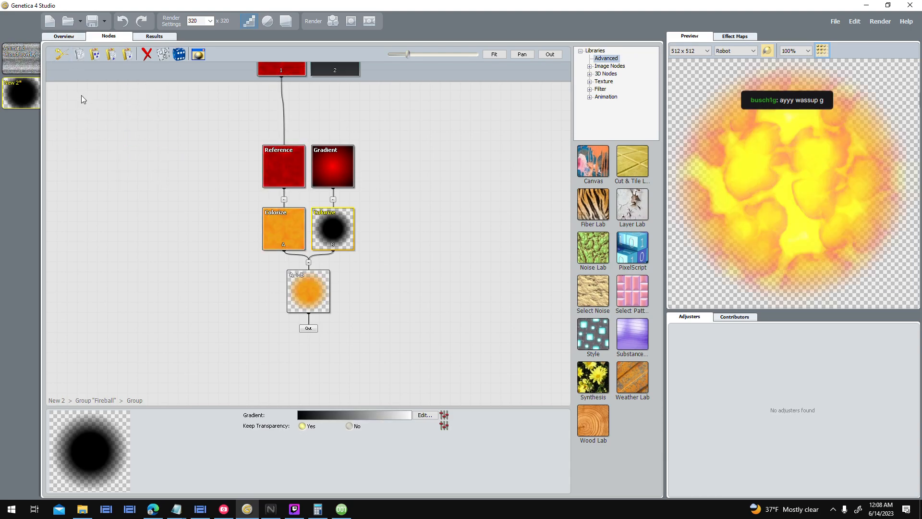
pyautogui.hotkey('ctrl', 'y')
pyautogui.hotkey('ctrl', 'y')
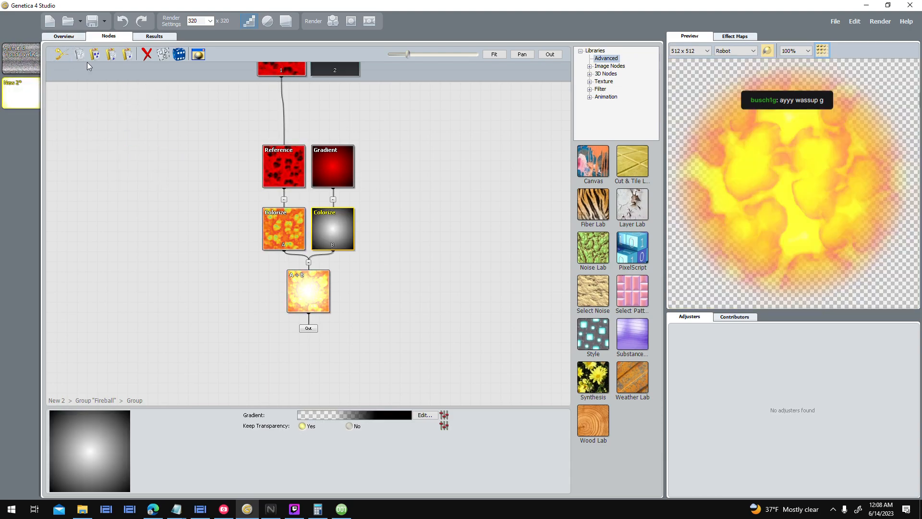
# - Undo the Static preset in Animated Cloud Overlay and enter its Undulating Clouds group
pyautogui.click(19, 57)
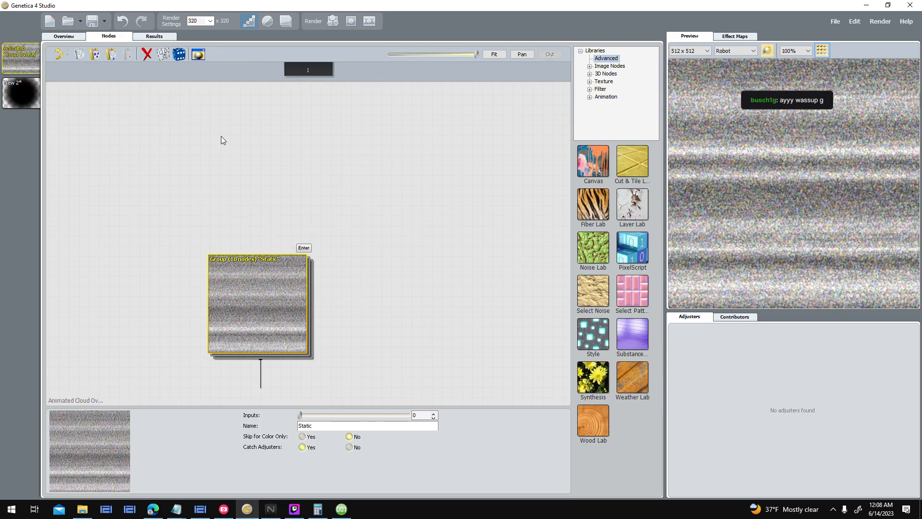
pyautogui.click(286, 162)
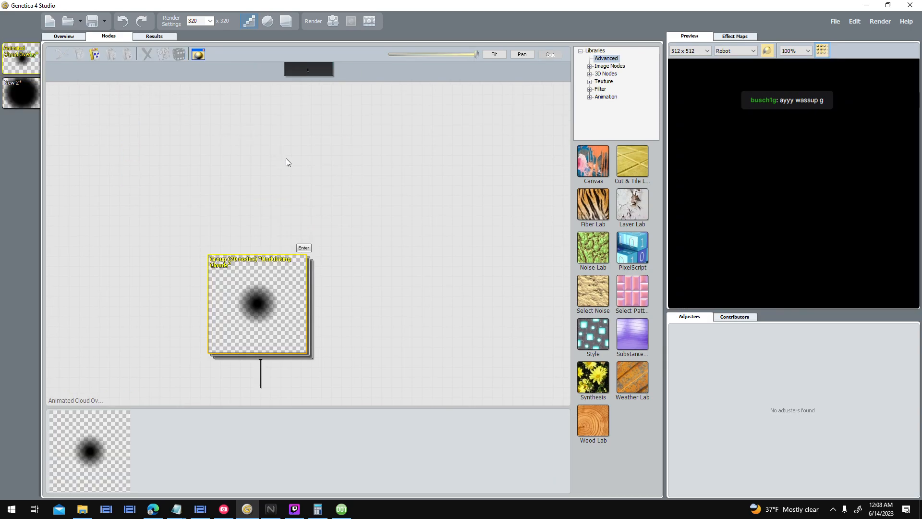
pyautogui.hotkey('ctrl', 'z')
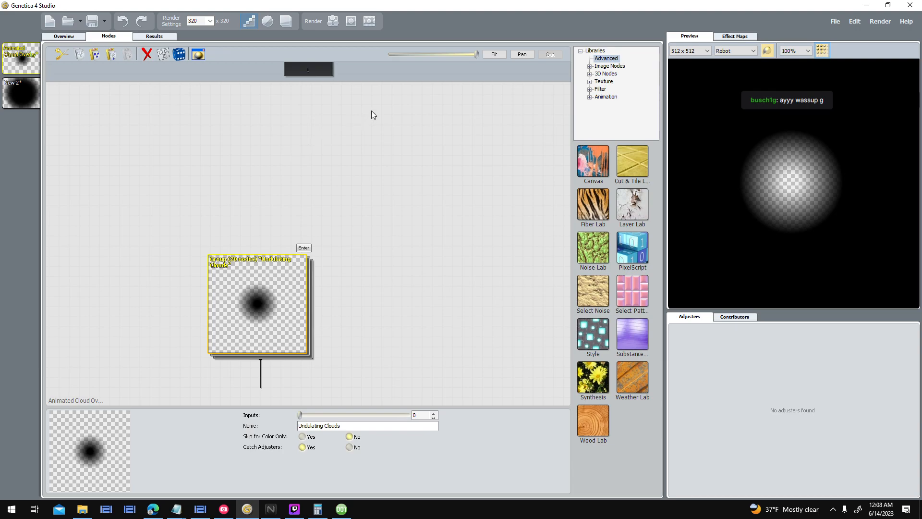
pyautogui.moveTo(284, 279); pyautogui.dragTo(269, 295)
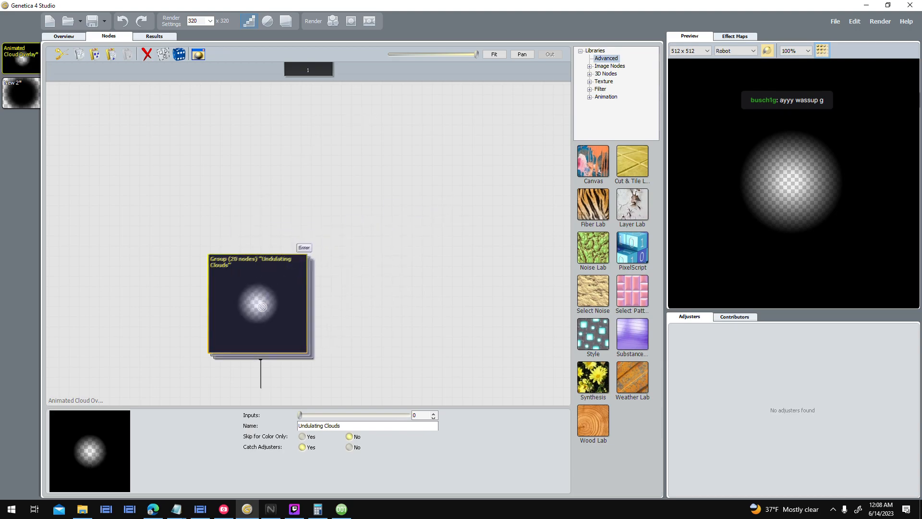
pyautogui.click(303, 248)
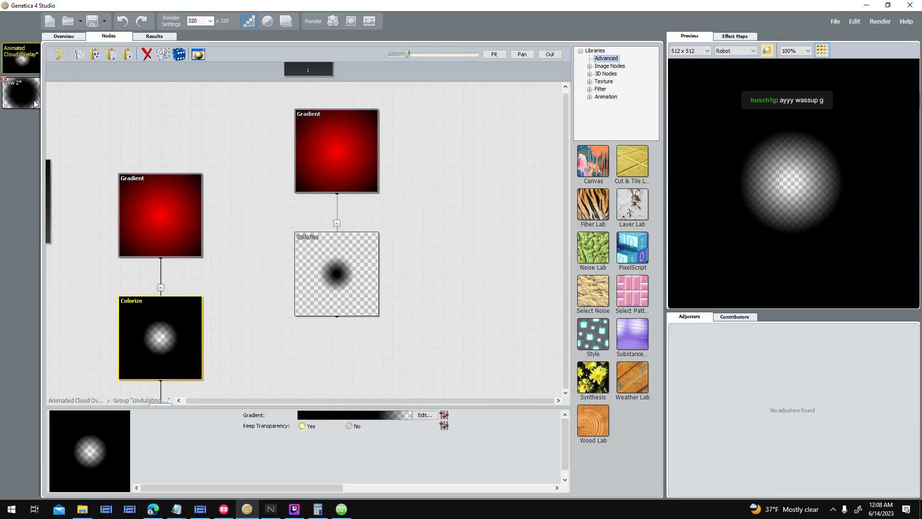
# - Load the Technology animation preset Static into the New 2 texture and copy its group node
pyautogui.click(24, 100)
pyautogui.click(64, 36)
pyautogui.click(138, 120)
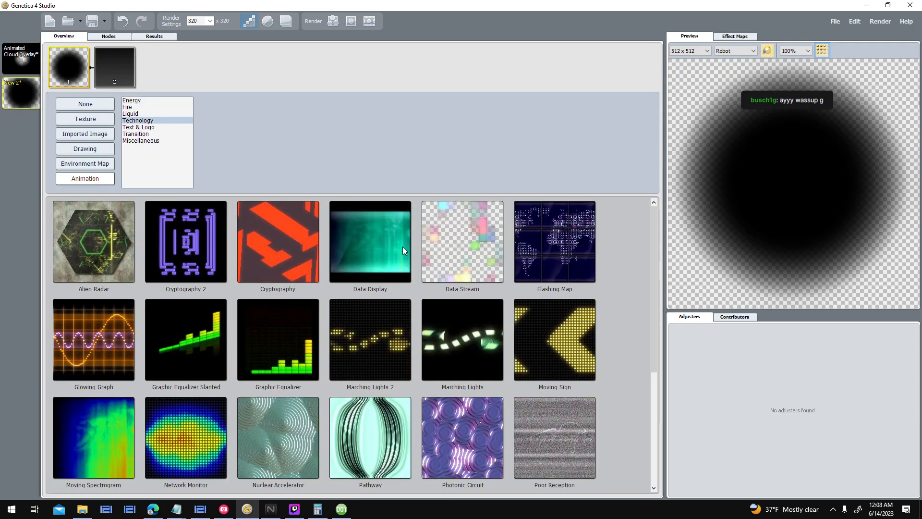
pyautogui.scroll(-3, 552, 434)
pyautogui.click(549, 343)
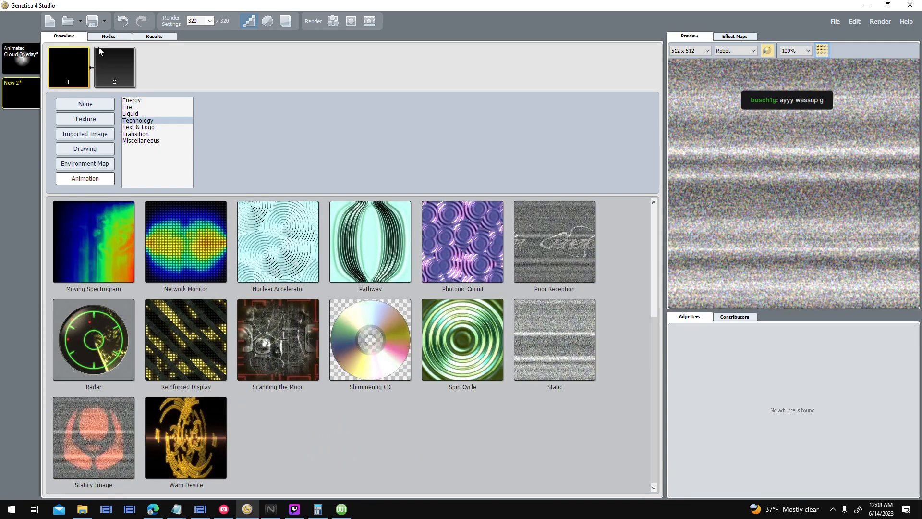
pyautogui.click(108, 36)
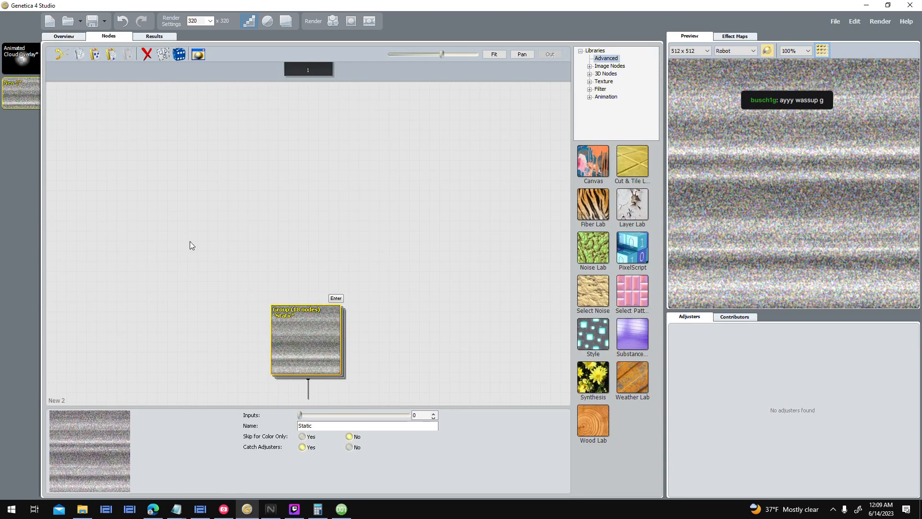
pyautogui.click(64, 36)
# - In Animated Cloud Overlay's Undulating Clouds group, move Colorize out of the output slot and paste the Static group beside it
pyautogui.click(29, 53)
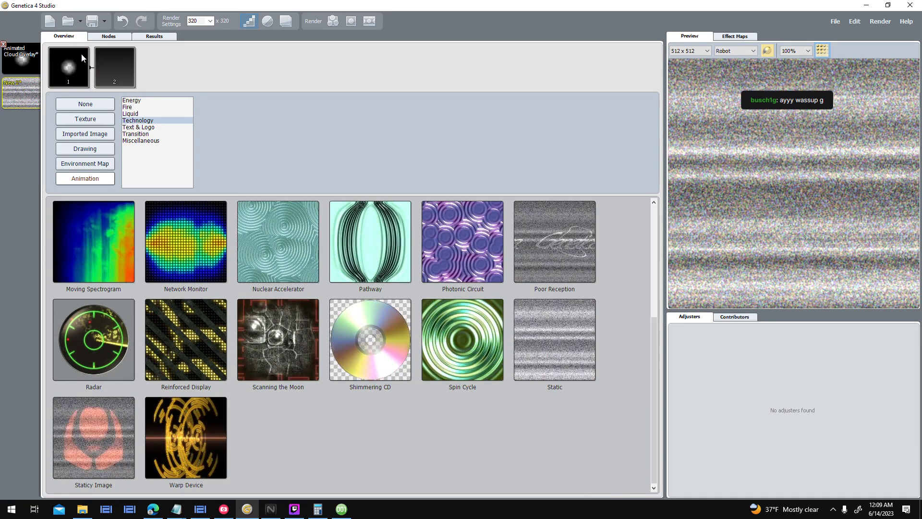
pyautogui.click(109, 36)
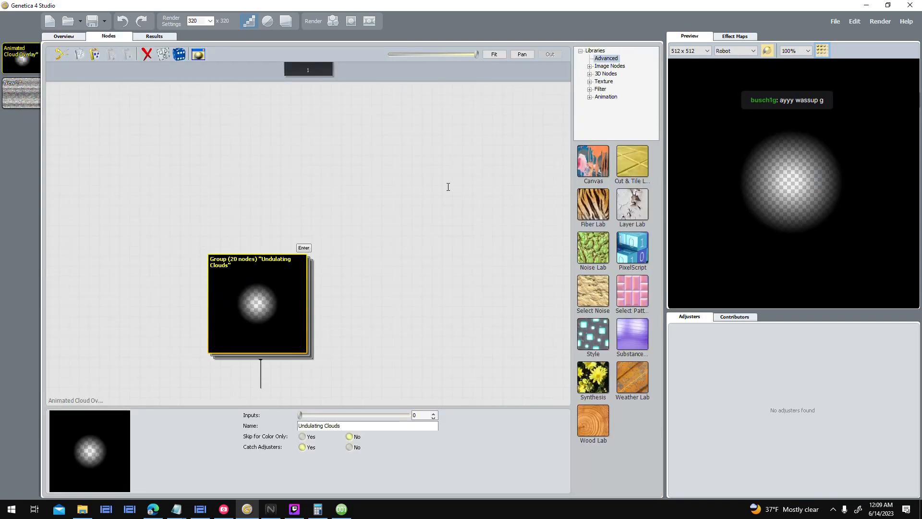
pyautogui.click(303, 248)
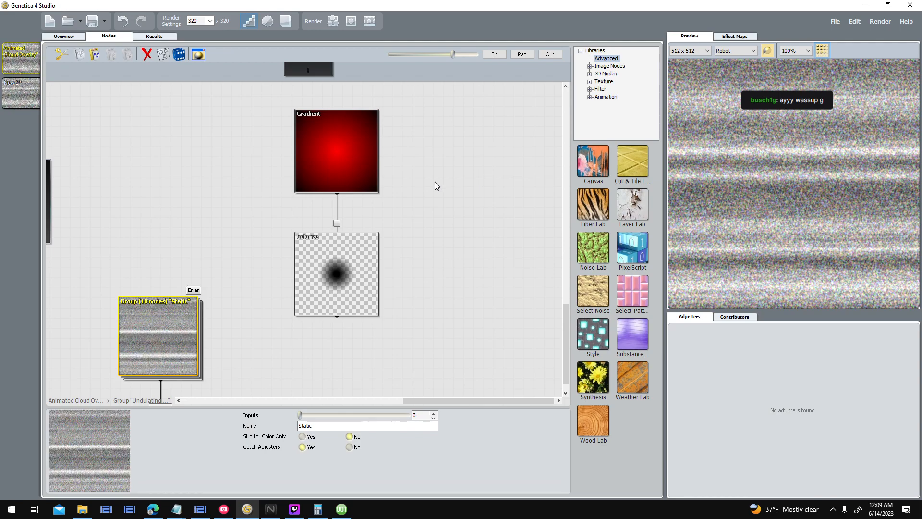
pyautogui.hotkey('ctrl', 'v')
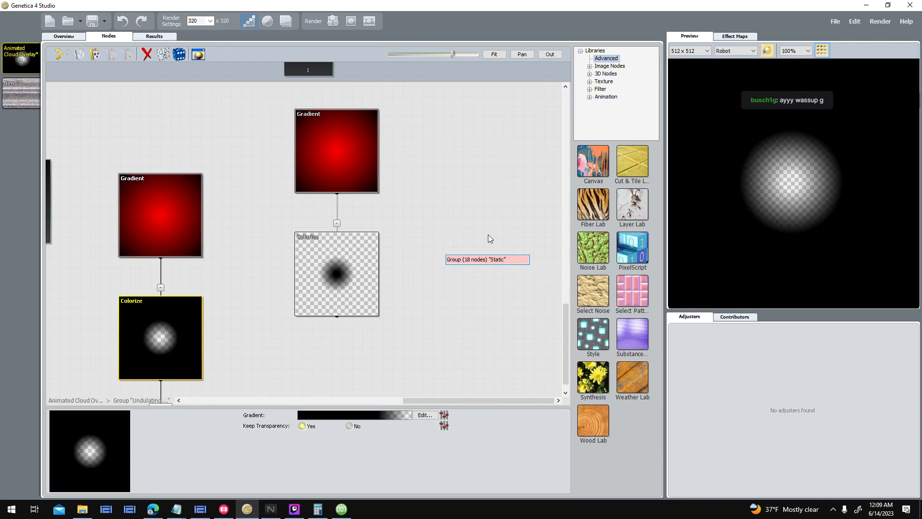
pyautogui.click(488, 235)
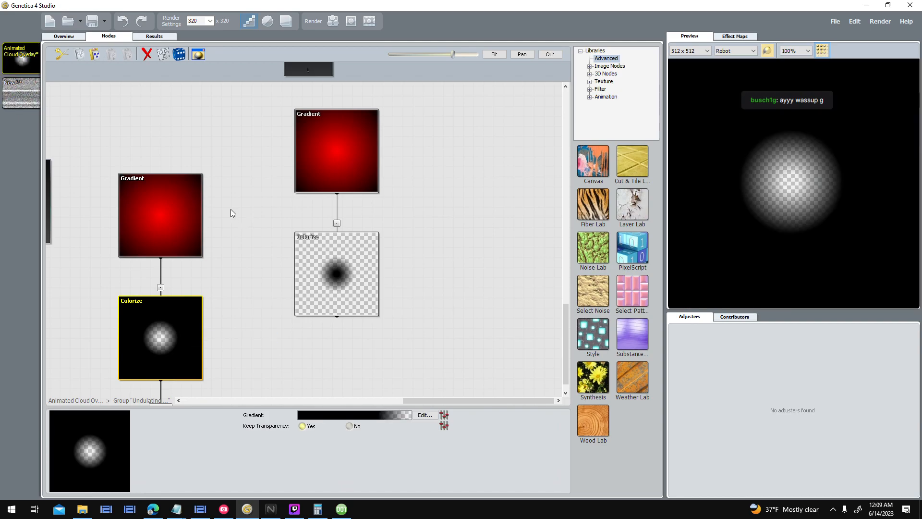
pyautogui.moveTo(162, 344); pyautogui.dragTo(73, 340)
pyautogui.click(170, 315)
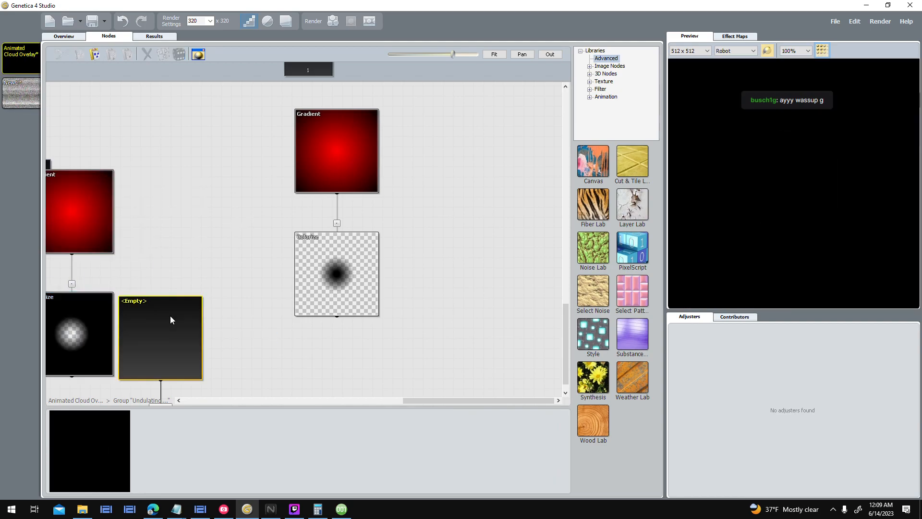
pyautogui.hotkey('ctrl', 'v')
pyautogui.moveTo(193, 235); pyautogui.dragTo(325, 177, button='middle')
pyautogui.moveTo(292, 280); pyautogui.dragTo(340, 174)
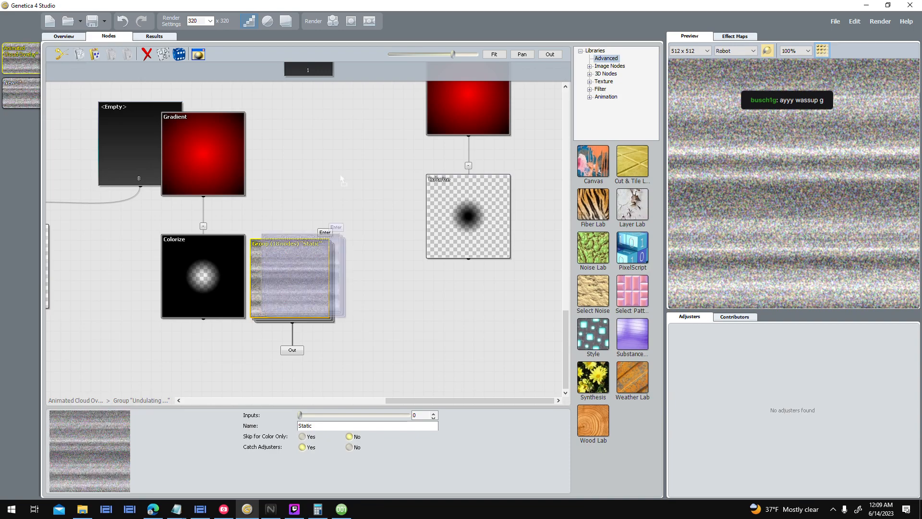
# - Reposition the two Colorize nodes around the Static group to make room for the blend
pyautogui.click(427, 210)
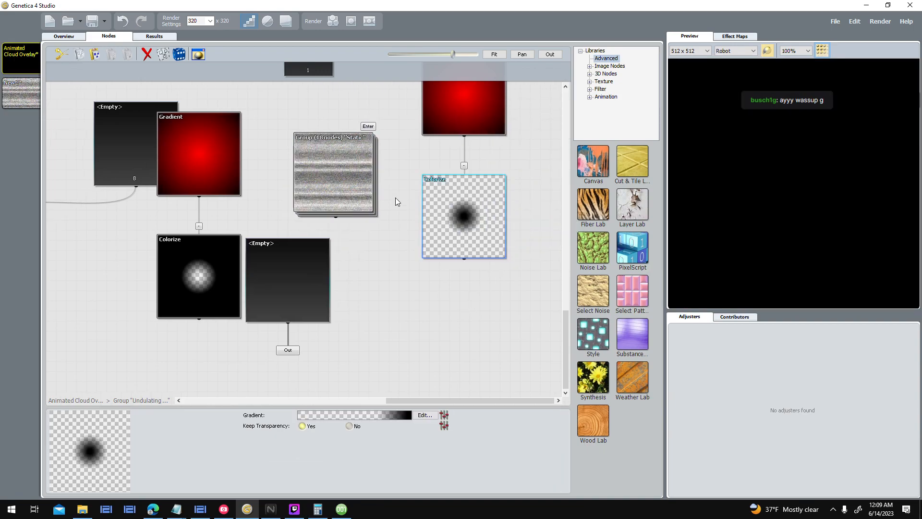
pyautogui.moveTo(450, 202); pyautogui.dragTo(528, 196)
pyautogui.moveTo(198, 277); pyautogui.dragTo(233, 167)
pyautogui.moveTo(421, 272); pyautogui.dragTo(550, 300, button='middle')
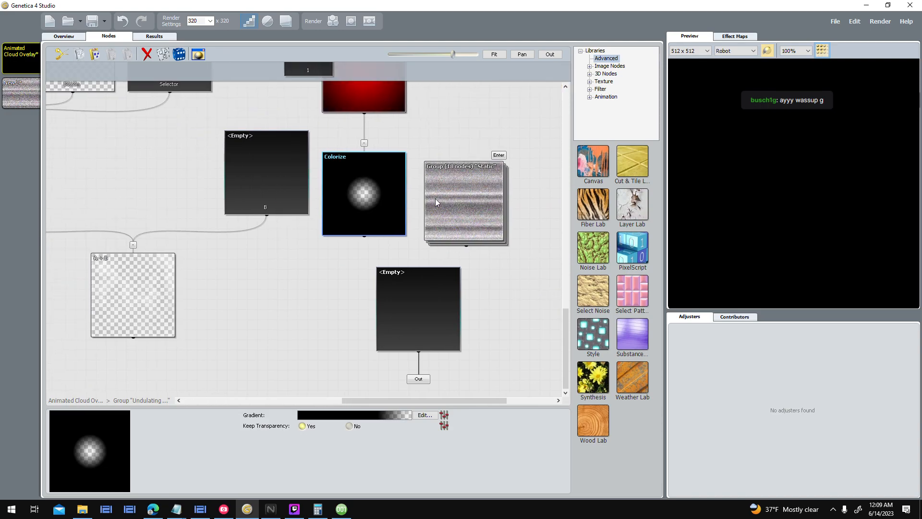
pyautogui.moveTo(373, 208); pyautogui.dragTo(377, 227)
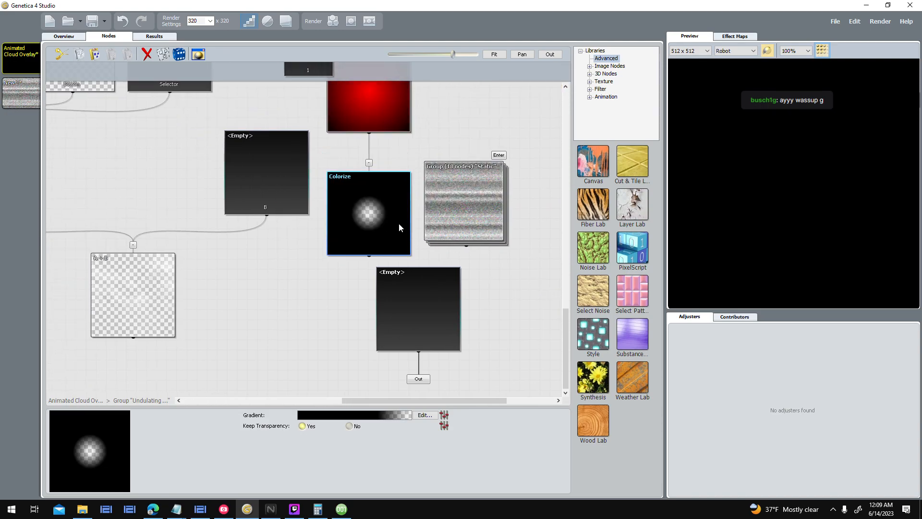
# - Clear the A + B blend node's inputs and place the Static group in A and the white-glow Colorize node in B
pyautogui.moveTo(240, 277); pyautogui.dragTo(360, 314, button='middle')
pyautogui.moveTo(107, 131); pyautogui.dragTo(84, 103)
pyautogui.moveTo(154, 193); pyautogui.dragTo(157, 194)
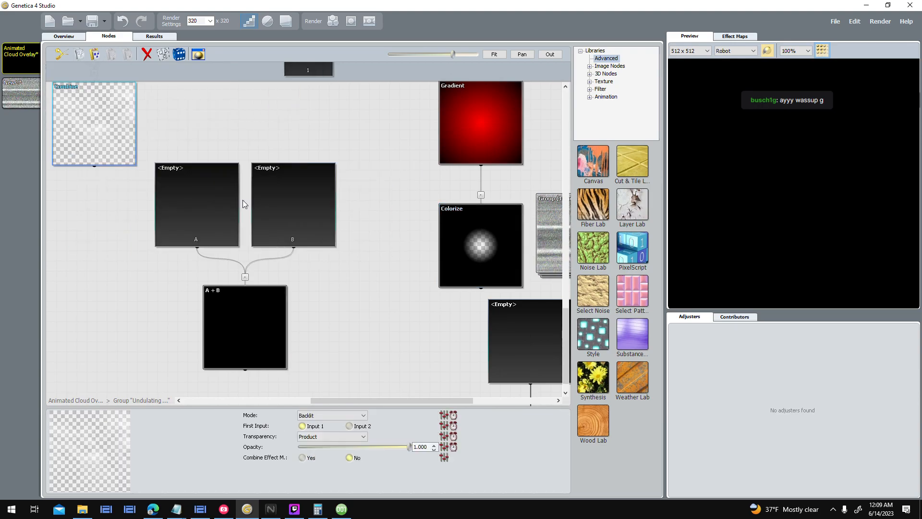
pyautogui.moveTo(232, 321); pyautogui.dragTo(347, 317)
pyautogui.moveTo(441, 243); pyautogui.dragTo(405, 235)
pyautogui.moveTo(480, 237); pyautogui.dragTo(393, 200)
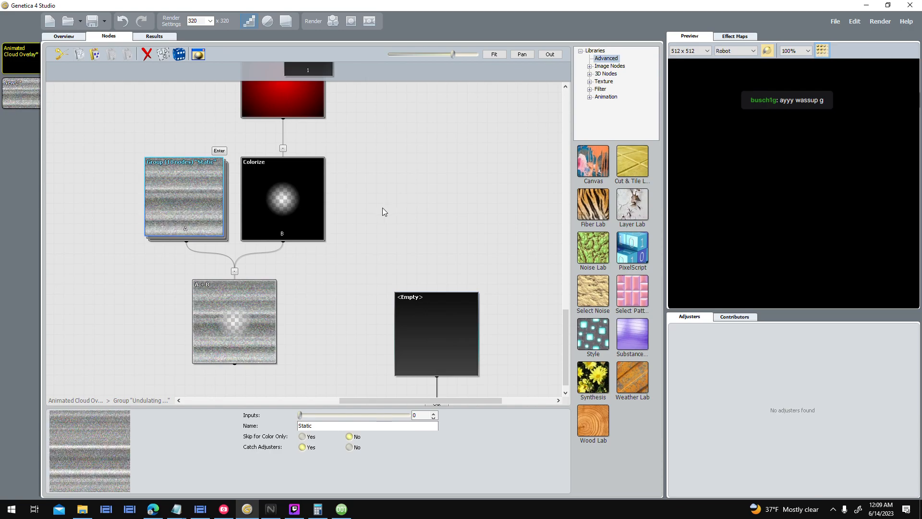
# - Set the render size to 640 x 640 and render the Animated Cloud Overlay texture
pyautogui.doubleClick(196, 21)
pyautogui.write('64')
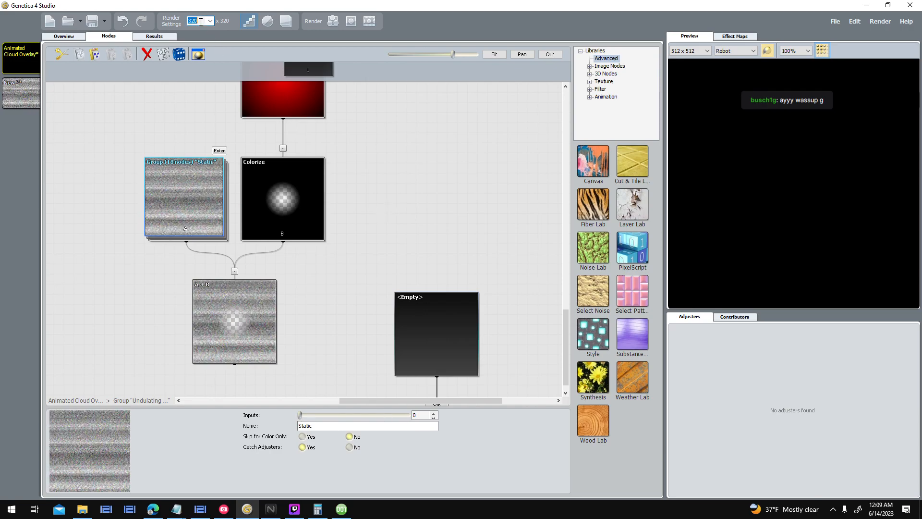
pyautogui.write('0')
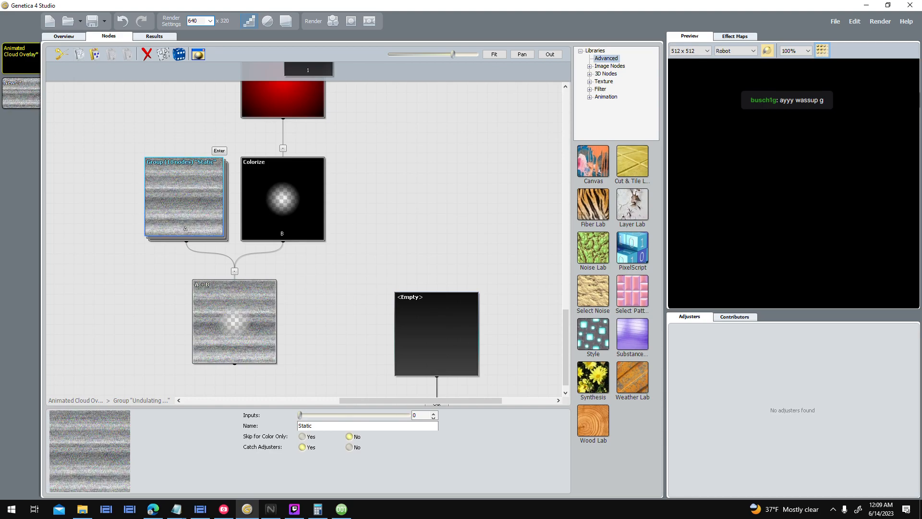
pyautogui.press('Return')
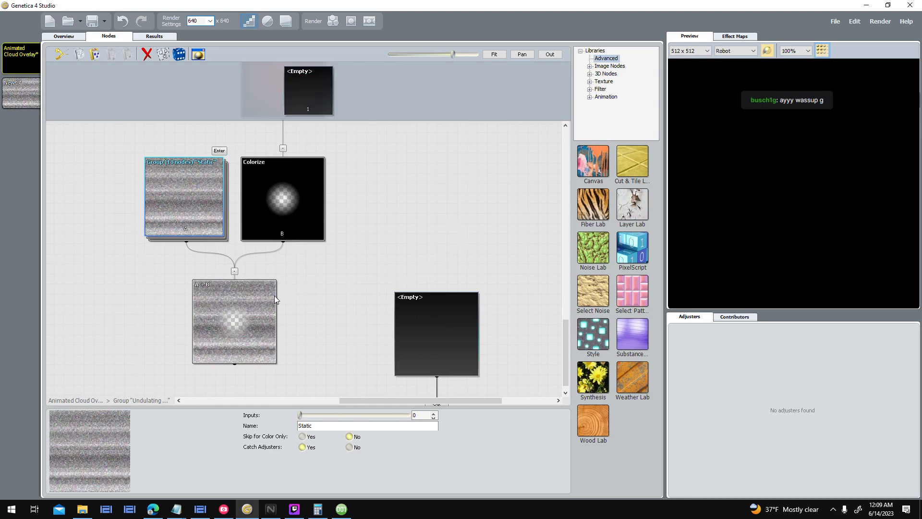
pyautogui.scroll(2, 283, 296)
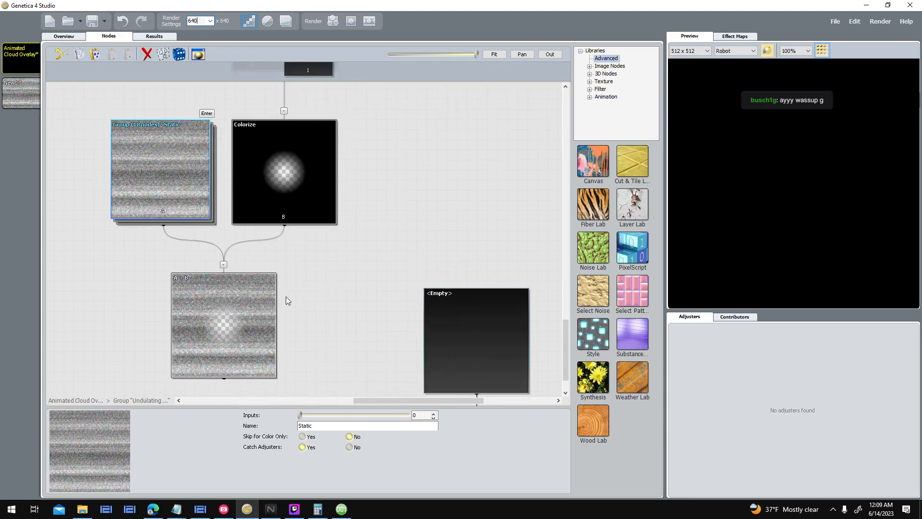
pyautogui.click(333, 22)
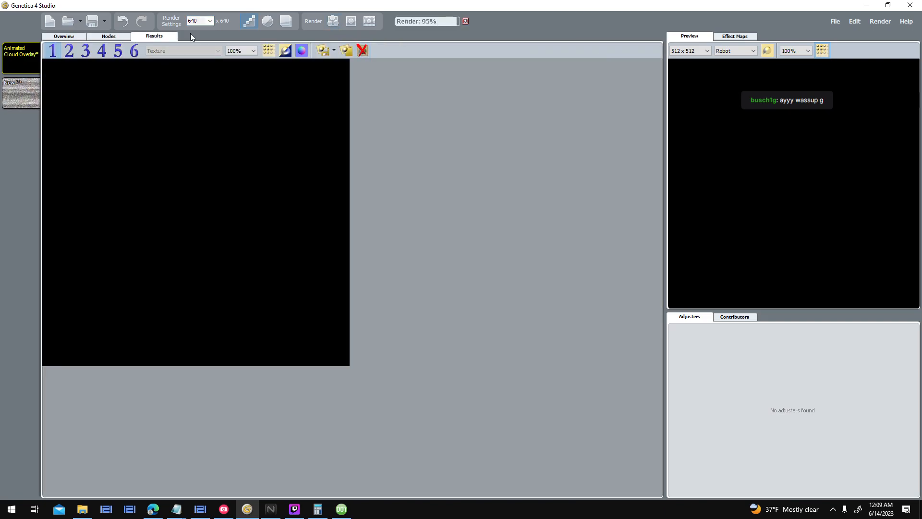
# - Place the A + B blend node in the empty output slot of the Undulating Clouds group
pyautogui.click(106, 36)
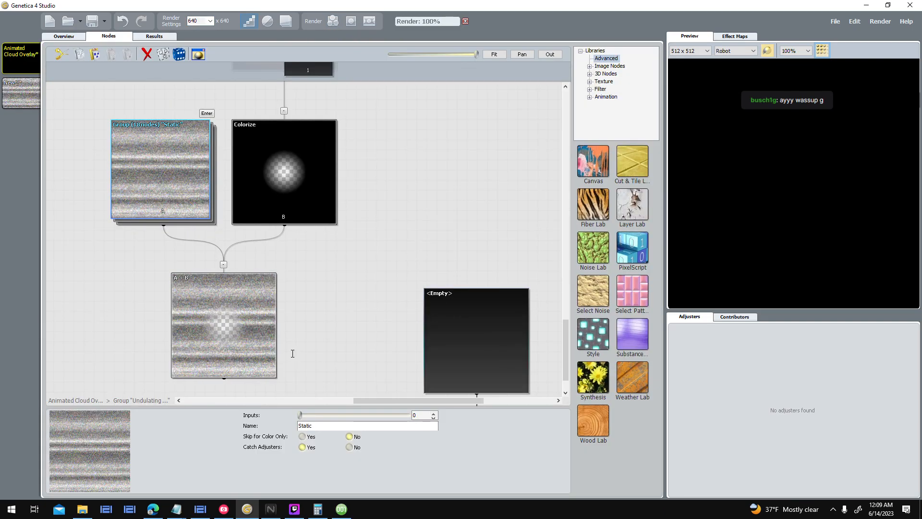
pyautogui.moveTo(249, 347); pyautogui.dragTo(484, 344)
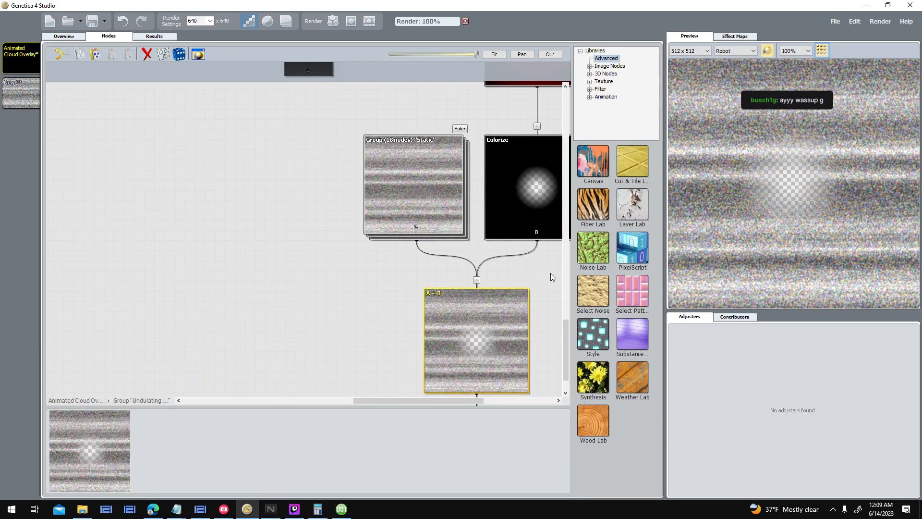
pyautogui.click(361, 186)
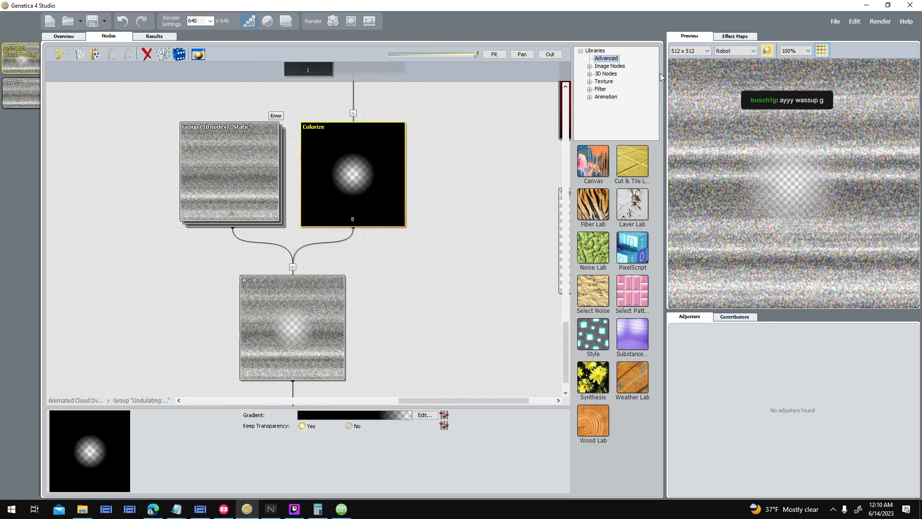
# - Insert a Move & Repeat node below the Static group and set its Y size to 2.000
pyautogui.click(259, 197)
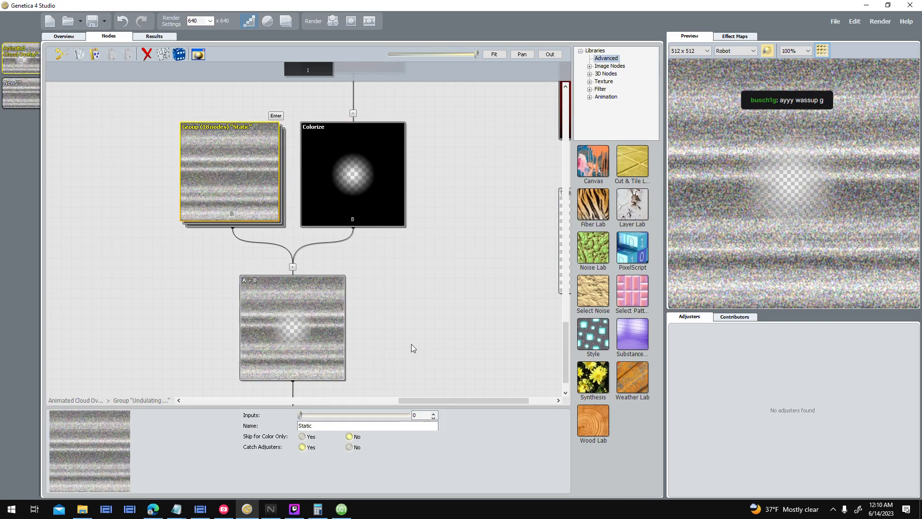
pyautogui.click(269, 231)
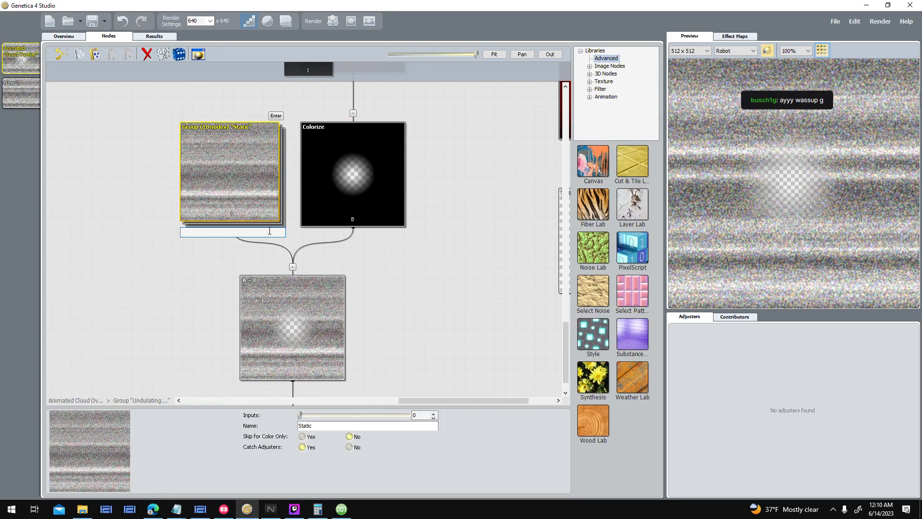
pyautogui.write('Move & Repeat')
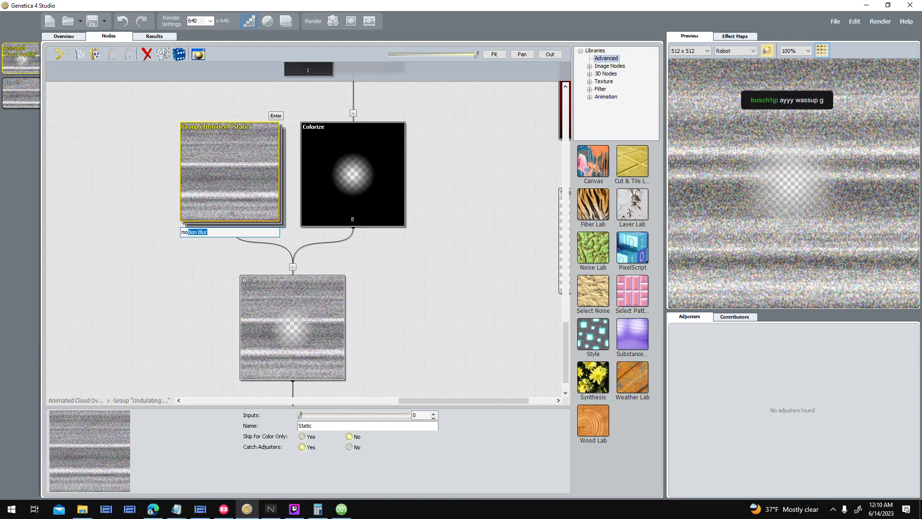
pyautogui.press('Return')
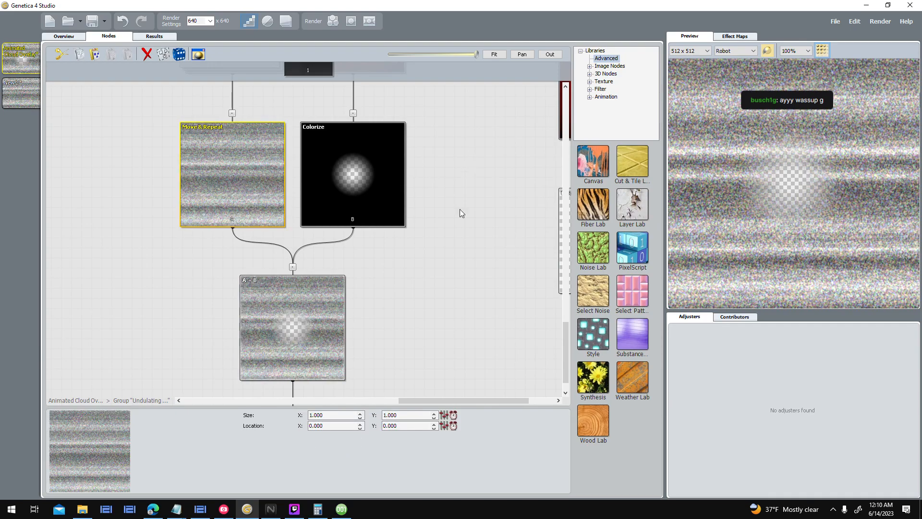
pyautogui.click(434, 413)
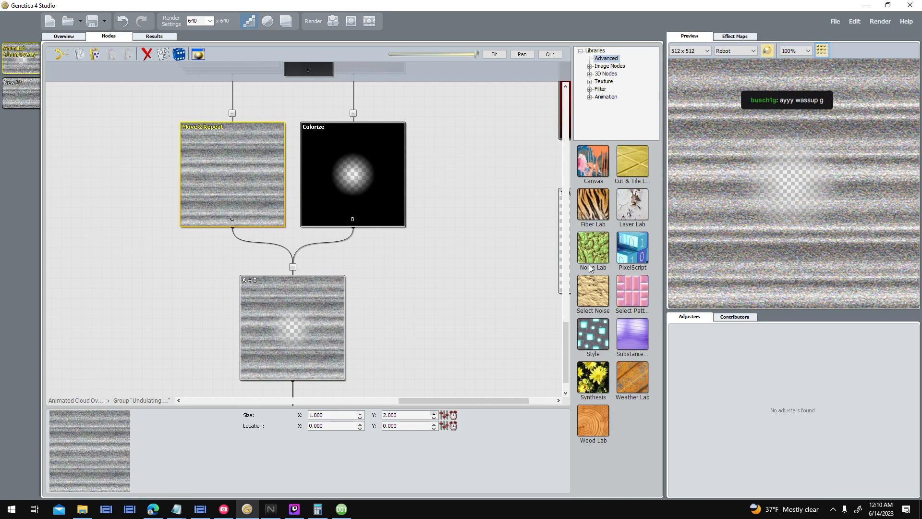
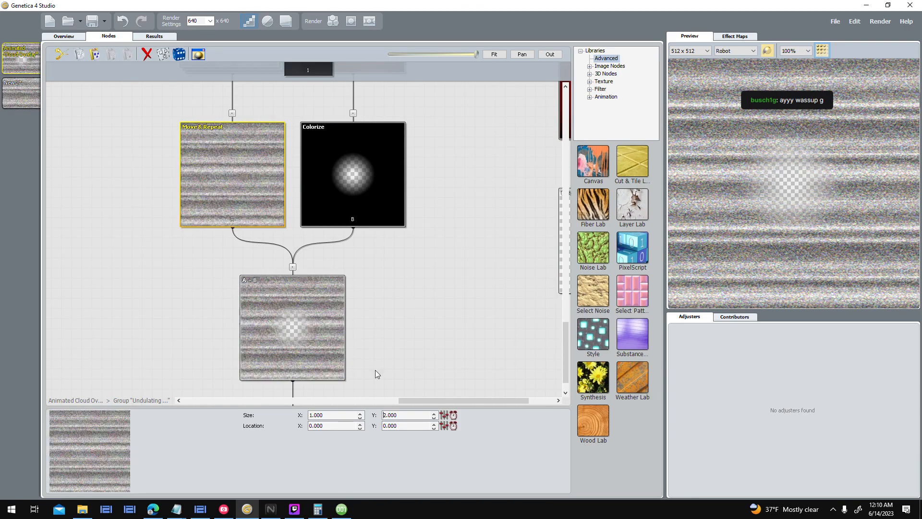
pyautogui.click(360, 417)
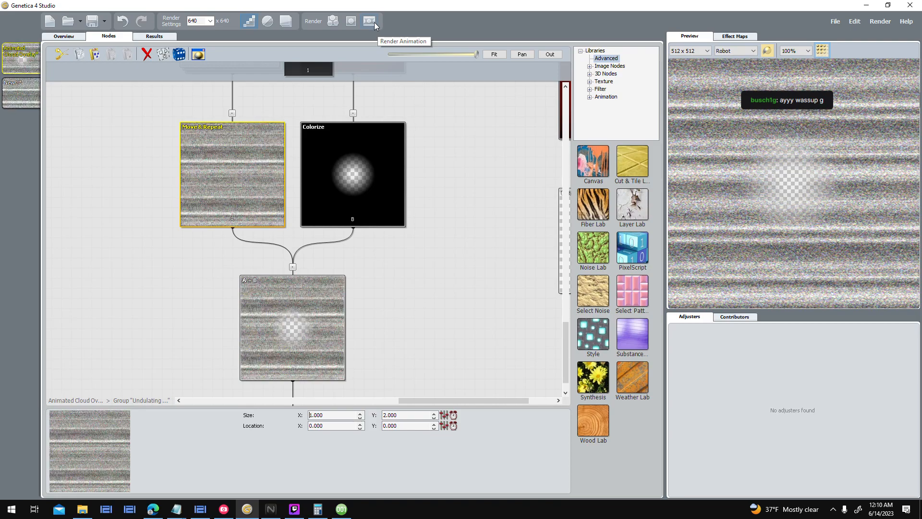
# - Render the full 32-frame animation to memory at 640 x 640 and play it back briefly
pyautogui.click(370, 21)
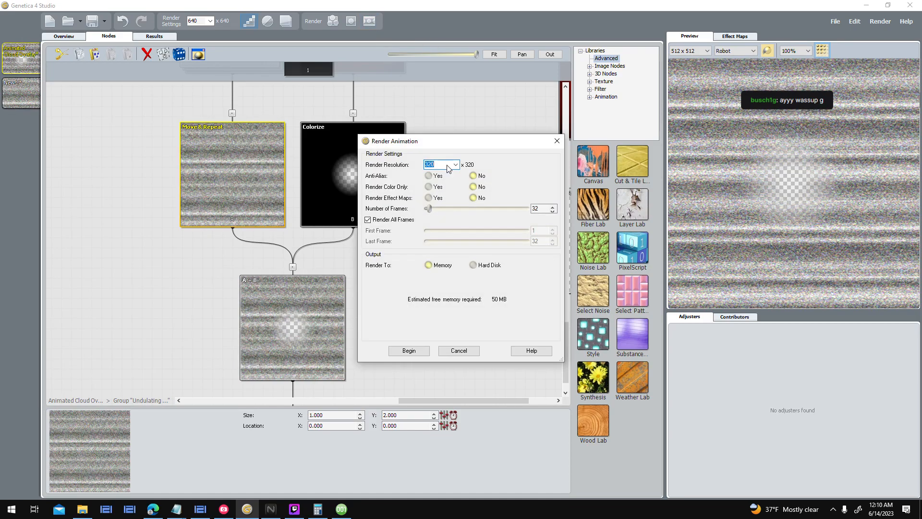
pyautogui.write('640')
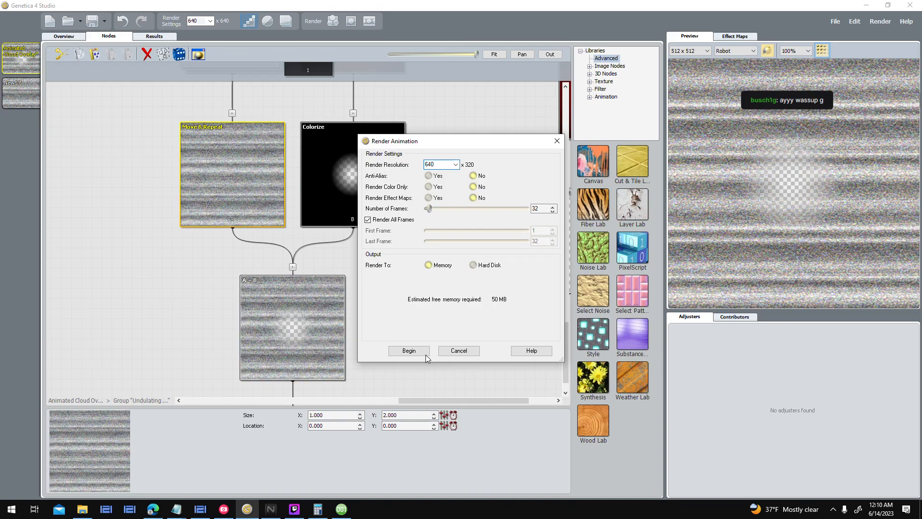
pyautogui.press('Return')
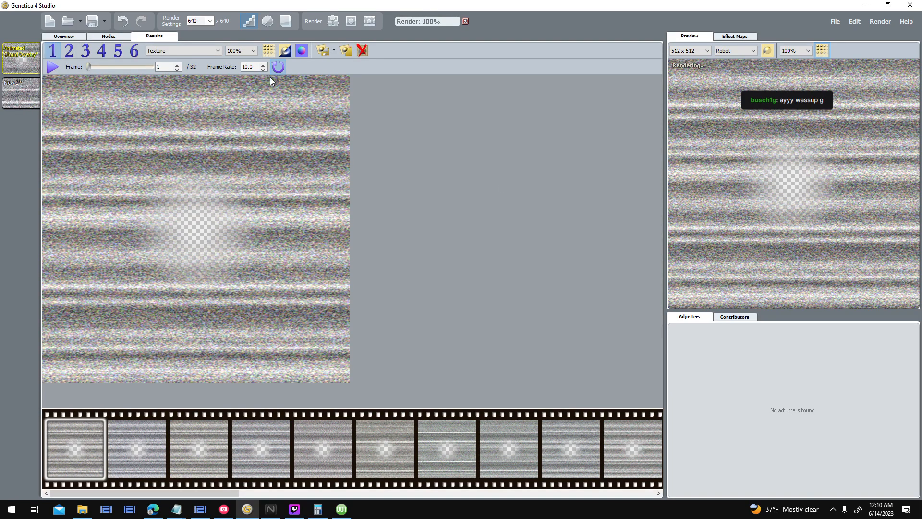
pyautogui.click(50, 67)
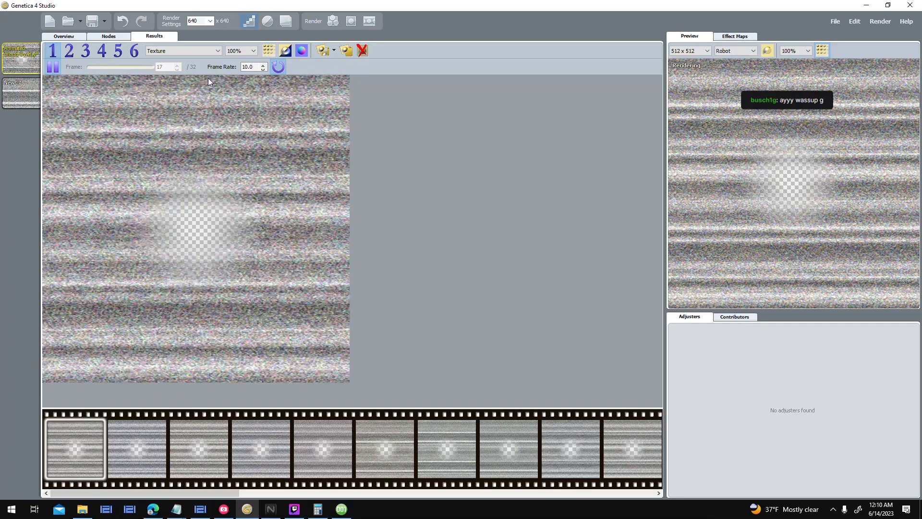
pyautogui.click(50, 67)
# - Start exporting the animation as a PNG image sequence and browse to the Animations folder in Alpha Delta's Assets
pyautogui.click(322, 53)
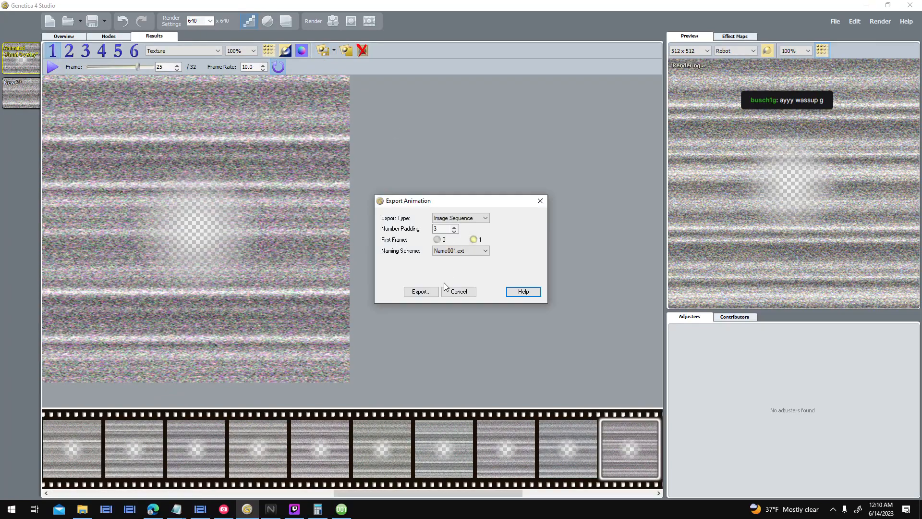
pyautogui.click(421, 292)
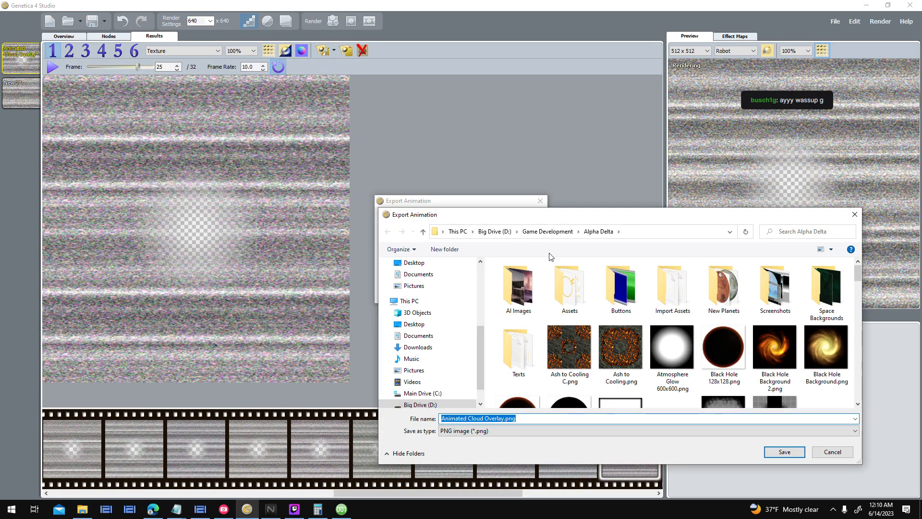
pyautogui.click(547, 232)
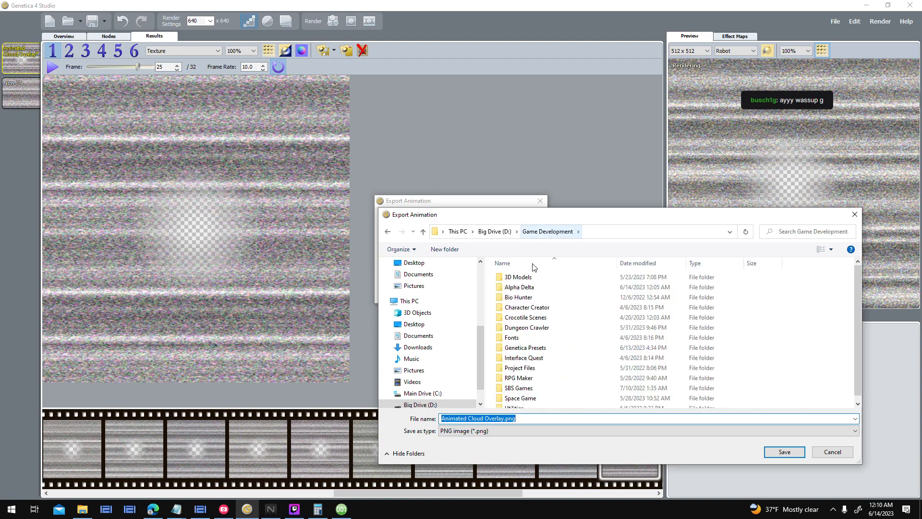
pyautogui.doubleClick(525, 287)
pyautogui.doubleClick(519, 288)
pyautogui.hotkey('alt', 'Left')
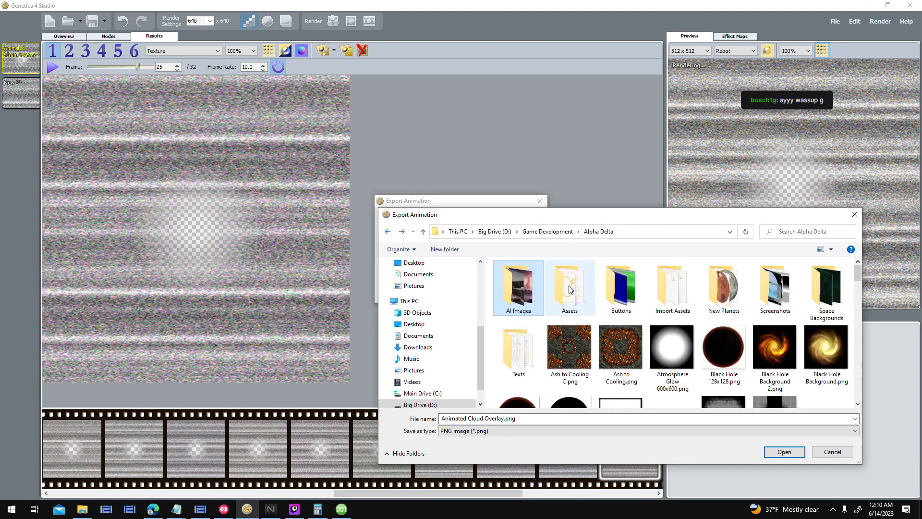
pyautogui.doubleClick(570, 289)
pyautogui.doubleClick(570, 288)
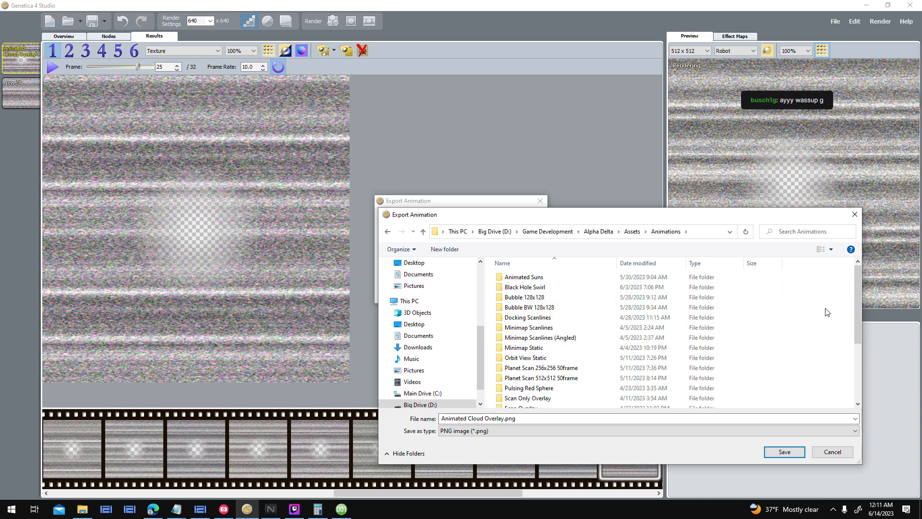
# - Create a folder called Static Overlay in Animations and export the image sequence into it as Static Over
pyautogui.rightClick(827, 312)
pyautogui.moveTo(838, 426)
pyautogui.click(749, 284)
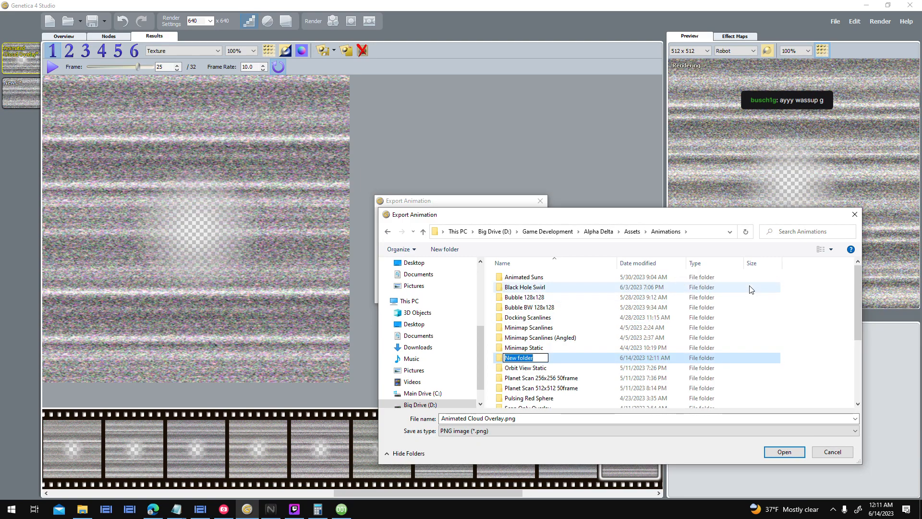
pyautogui.write('Static Overlay')
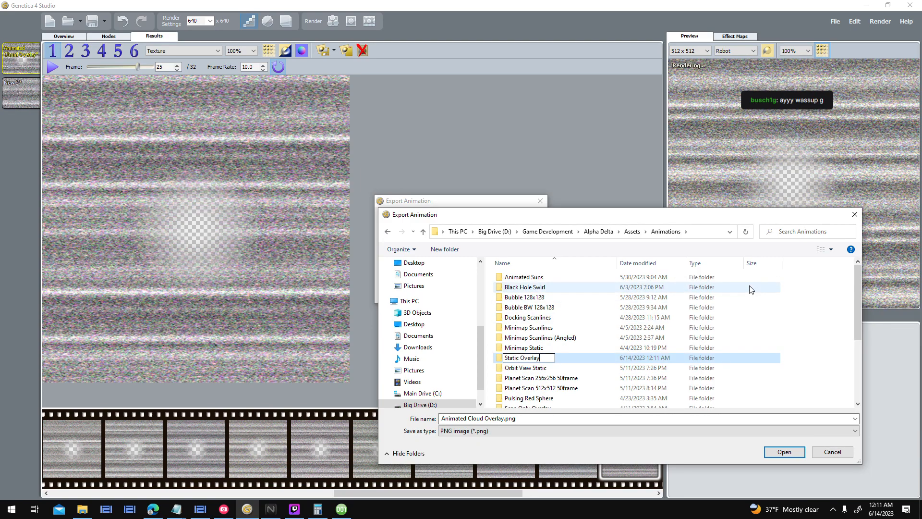
pyautogui.press('Return')
pyautogui.doubleClick(540, 402)
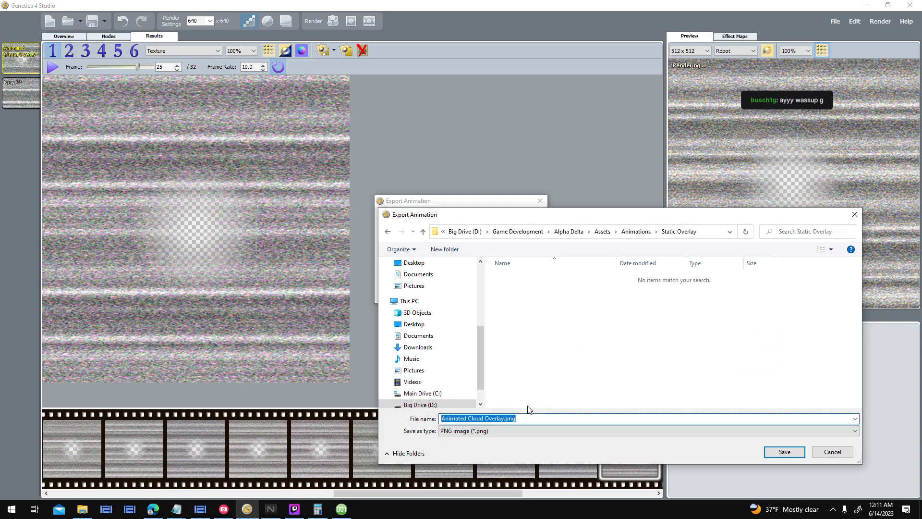
pyautogui.write('Static Ove')
pyautogui.press('Return')
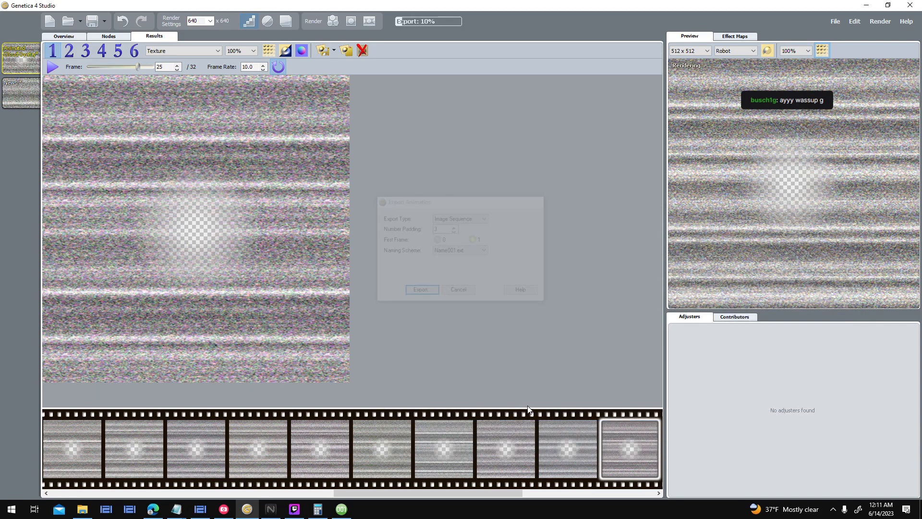
# - Switch to 001 Game Creator and move the black circular vignette panel off the Docking Orbit interface's Planet Cam
pyautogui.click(342, 508)
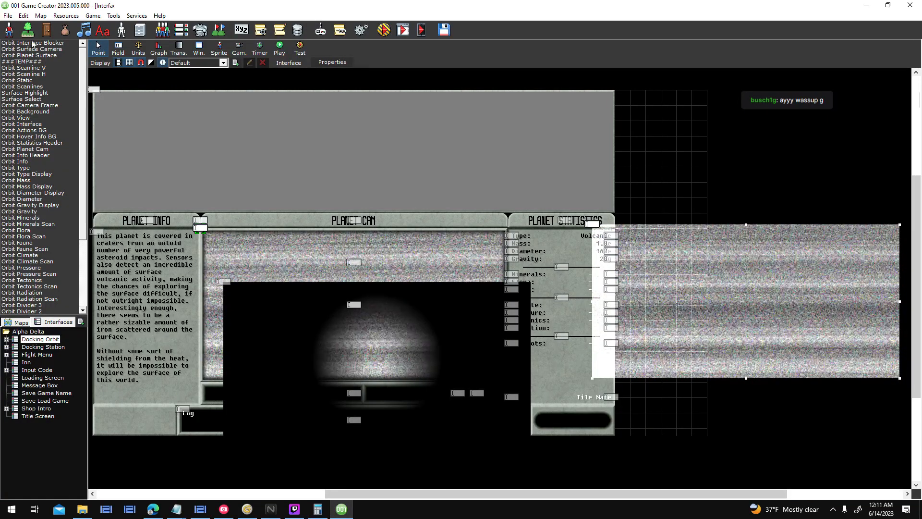
pyautogui.moveTo(457, 307); pyautogui.dragTo(827, 401)
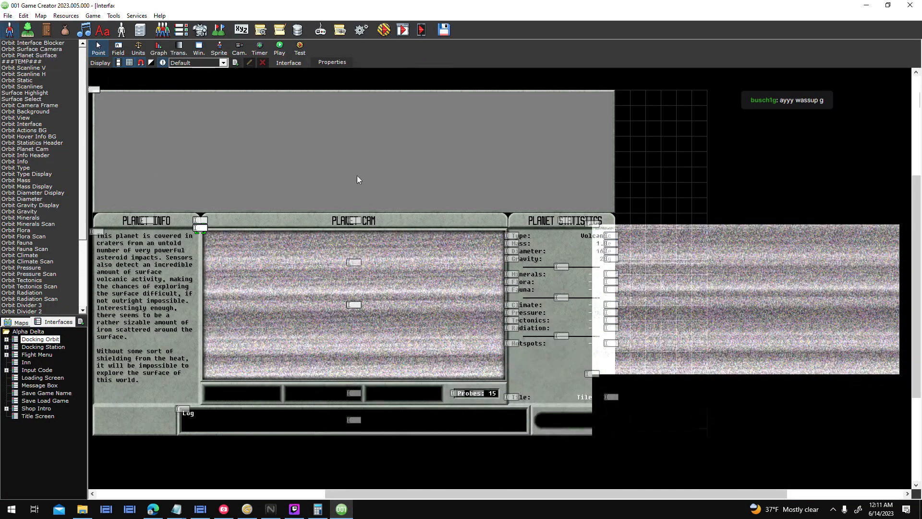
# - Create a new sprite called FX_Overlay_Visibility in the Overlays group of the Effect sprites
pyautogui.doubleClick(399, 195)
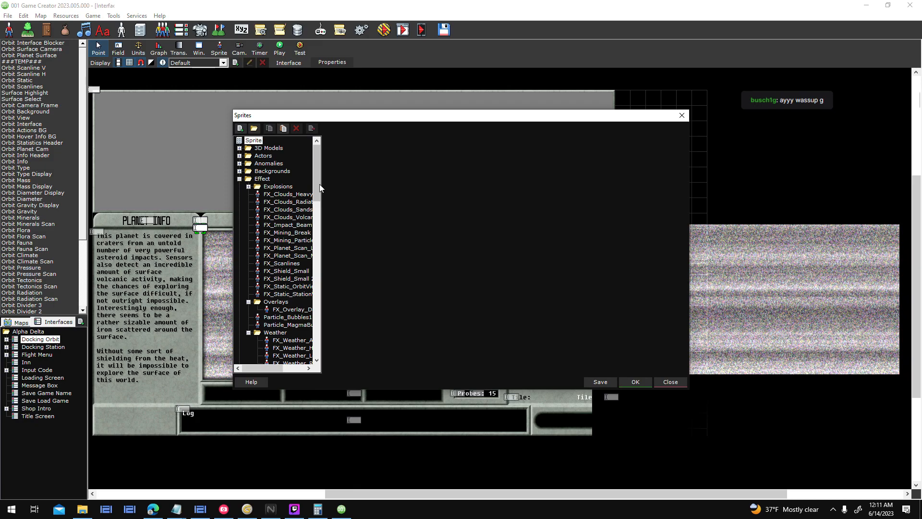
pyautogui.scroll(-2, 314, 194)
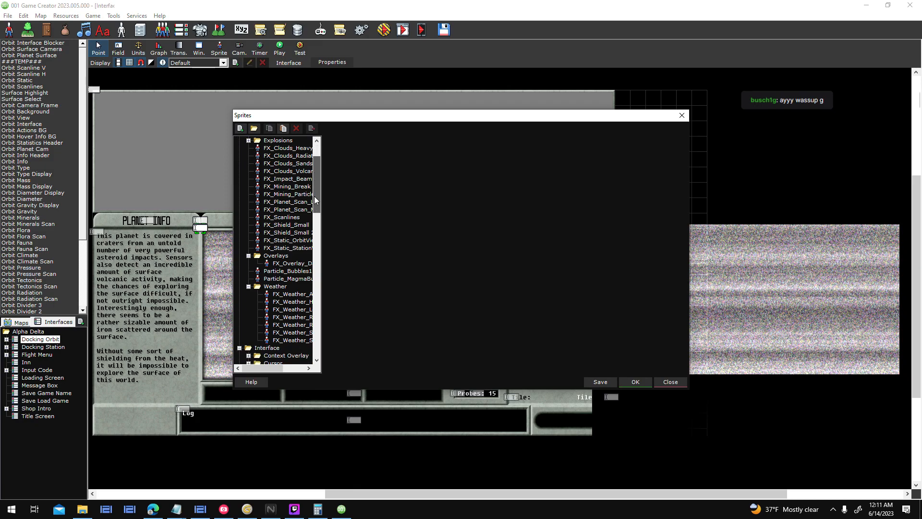
pyautogui.click(290, 263)
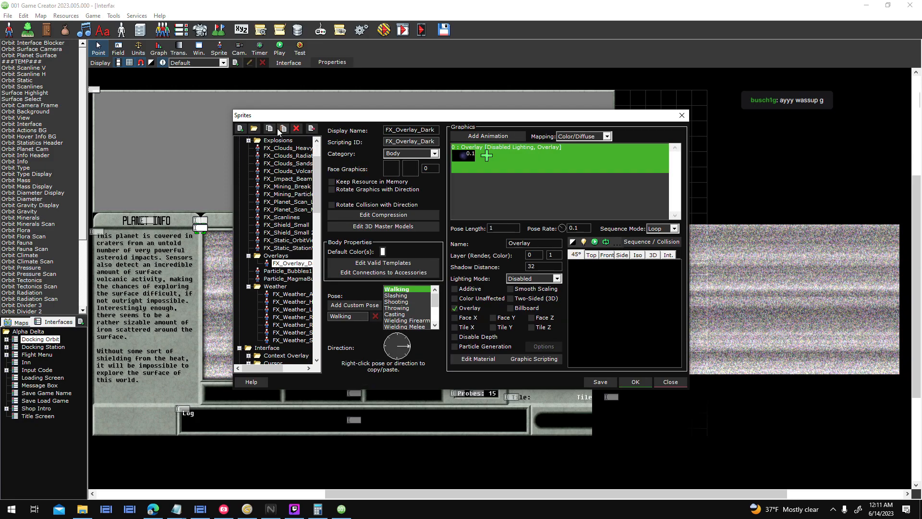
pyautogui.click(244, 130)
pyautogui.click(461, 347)
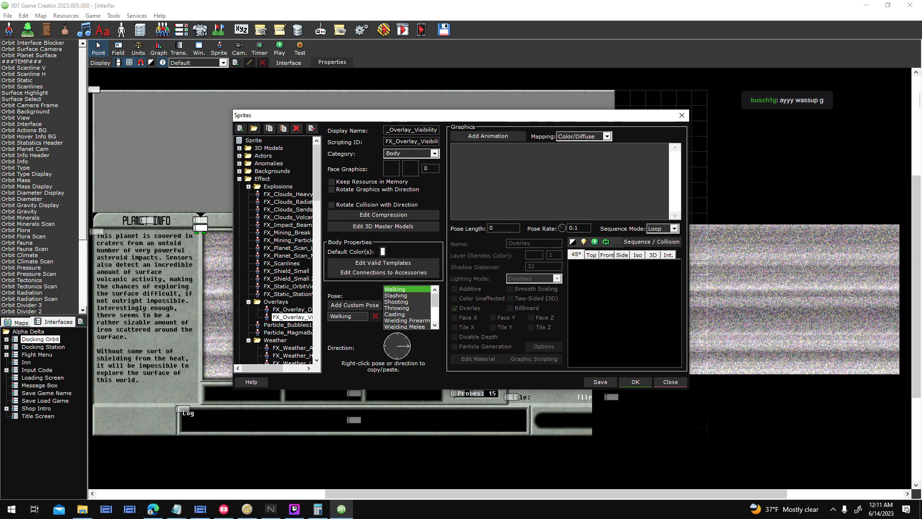
# - Add an animation to FX_Overlay_Visibility using all the Static Over PNG frames from the Static Overlay folder in Assets\Animations
pyautogui.click(496, 136)
pyautogui.click(464, 161)
pyautogui.click(518, 176)
pyautogui.doubleClick(422, 197)
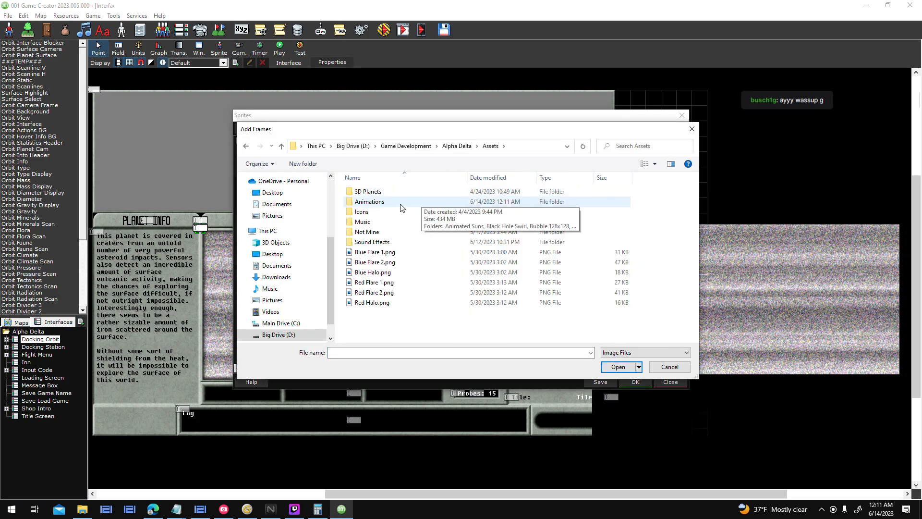
pyautogui.doubleClick(401, 205)
pyautogui.scroll(-5, 413, 288)
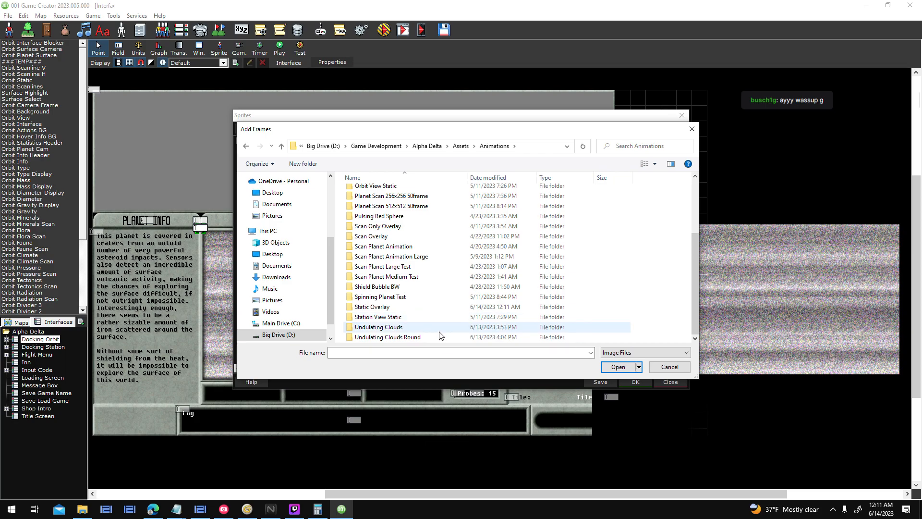
pyautogui.click(567, 306)
pyautogui.press('Return')
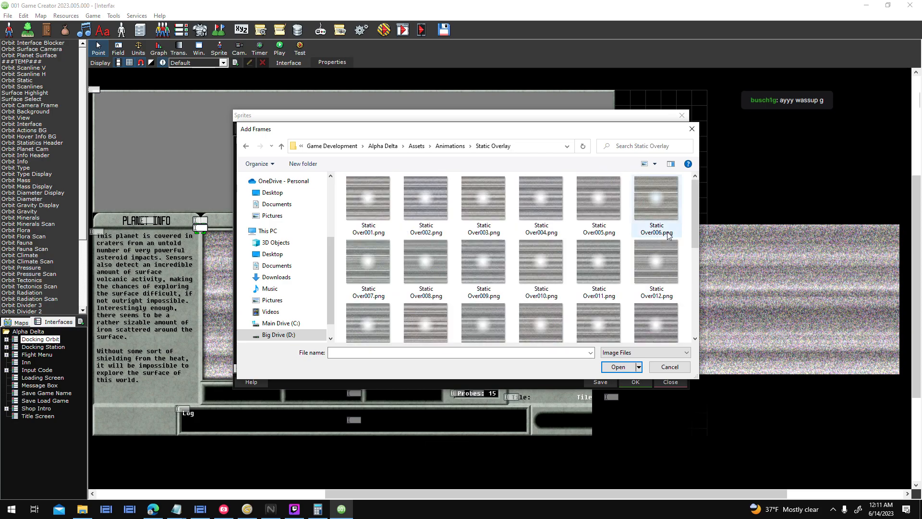
pyautogui.hotkey('ctrl', 'a')
pyautogui.click(625, 370)
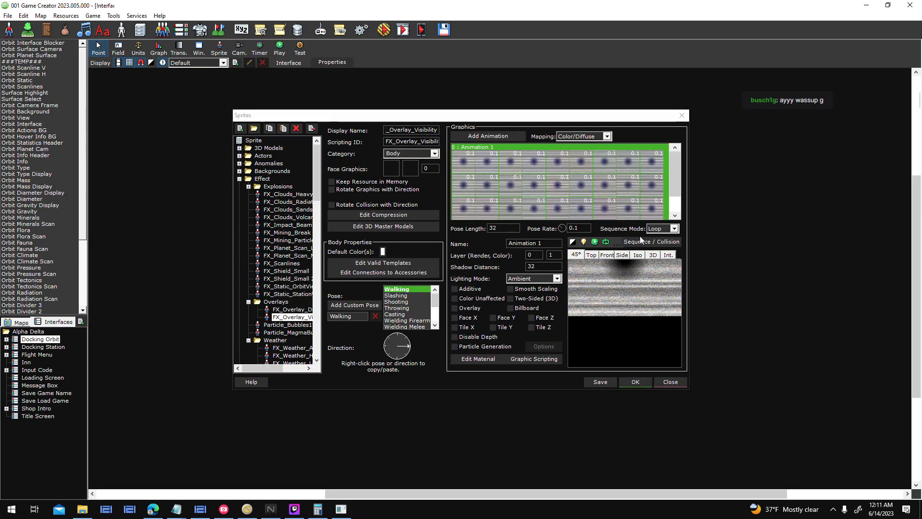
# - Zero Animation 1's node position and delete Rectangle Collision 1 in the Sequence Editor, then accept the sprite changes
pyautogui.click(640, 240)
pyautogui.click(505, 199)
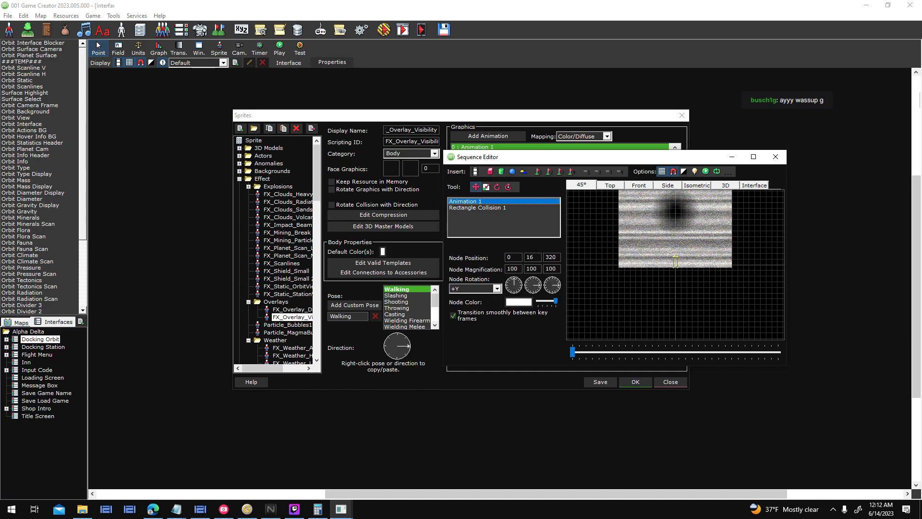
pyautogui.write('0')
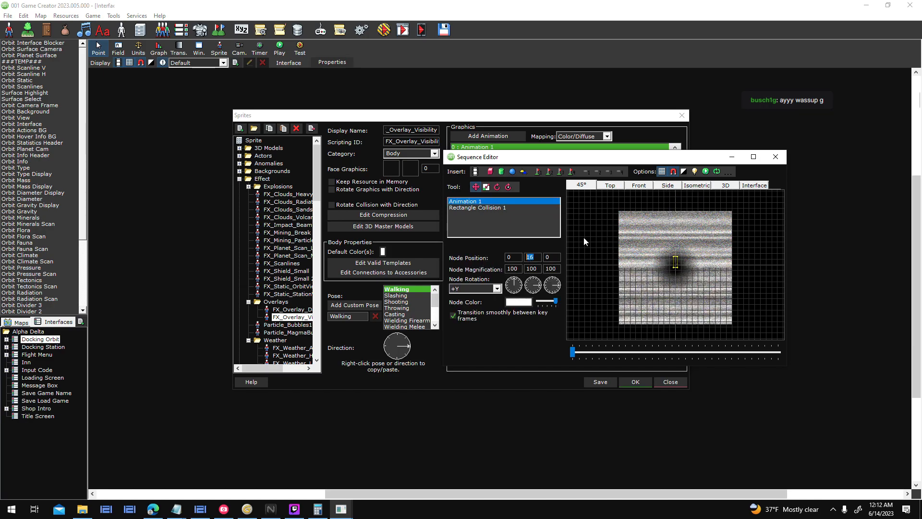
pyautogui.rightClick(506, 208)
pyautogui.click(538, 261)
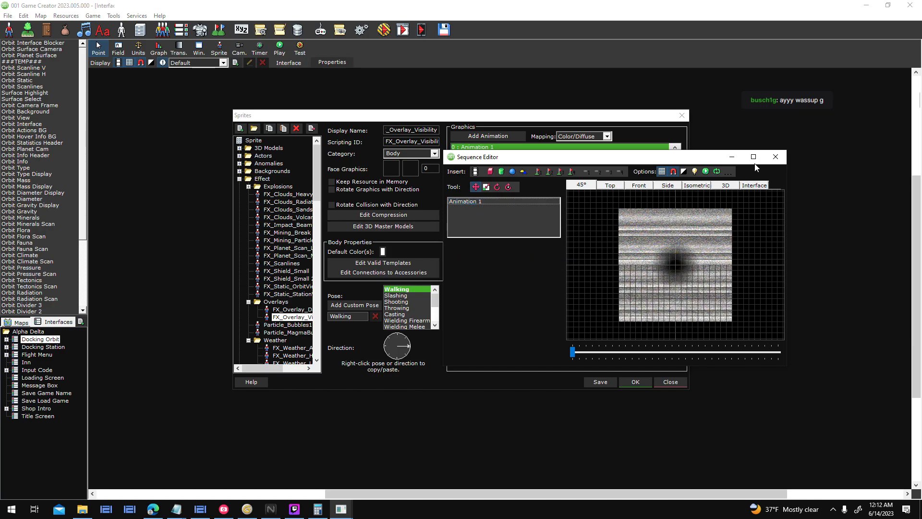
pyautogui.click(769, 157)
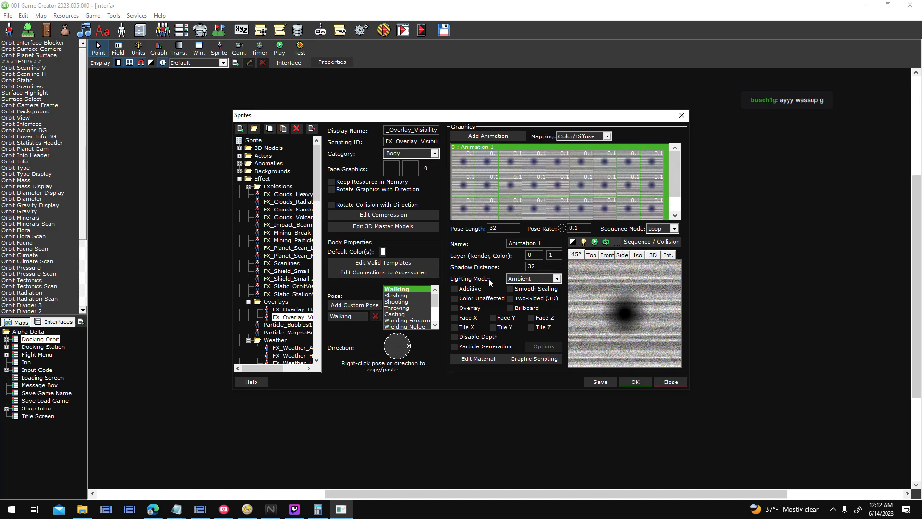
pyautogui.click(642, 380)
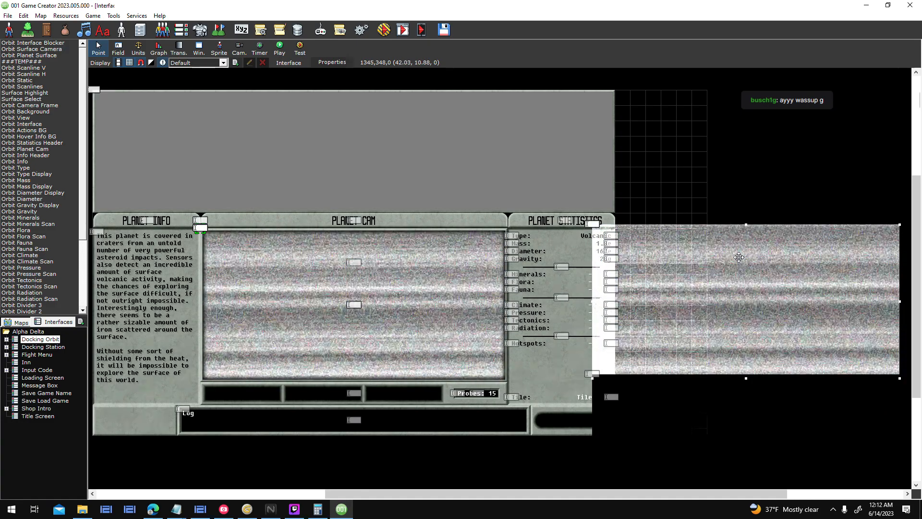
# - Open the field properties of the Orbit Static 2 sprite beside the Planet Cam
pyautogui.click(739, 258)
pyautogui.rightClick(756, 259)
pyautogui.click(764, 275)
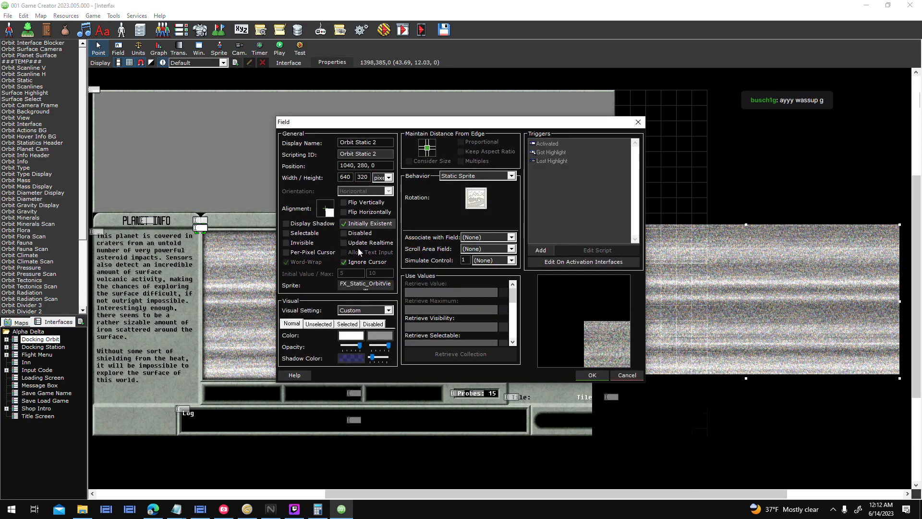
# - Set the Orbit Static 2 field's sprite to FX_Overlay_Visibility from the Effect Overlays folder, accepting its orientation, and apply the field settings
pyautogui.click(386, 284)
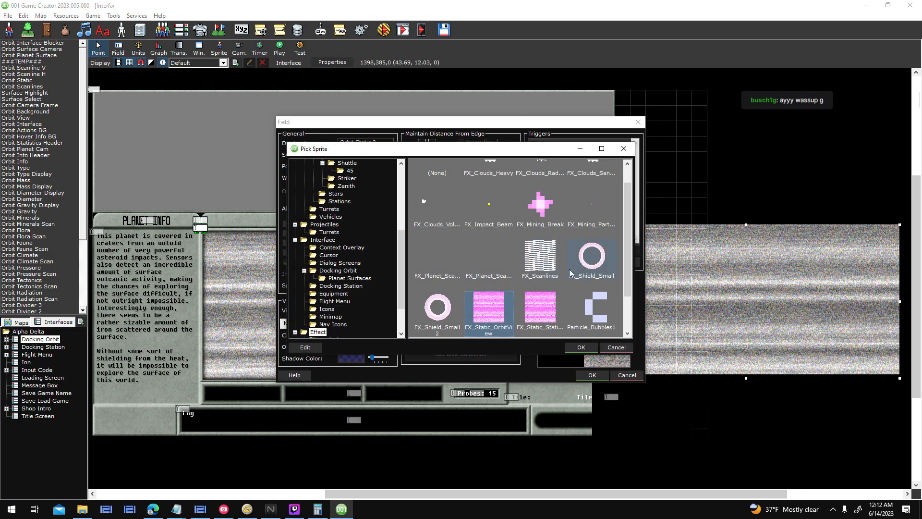
pyautogui.scroll(-1, 552, 277)
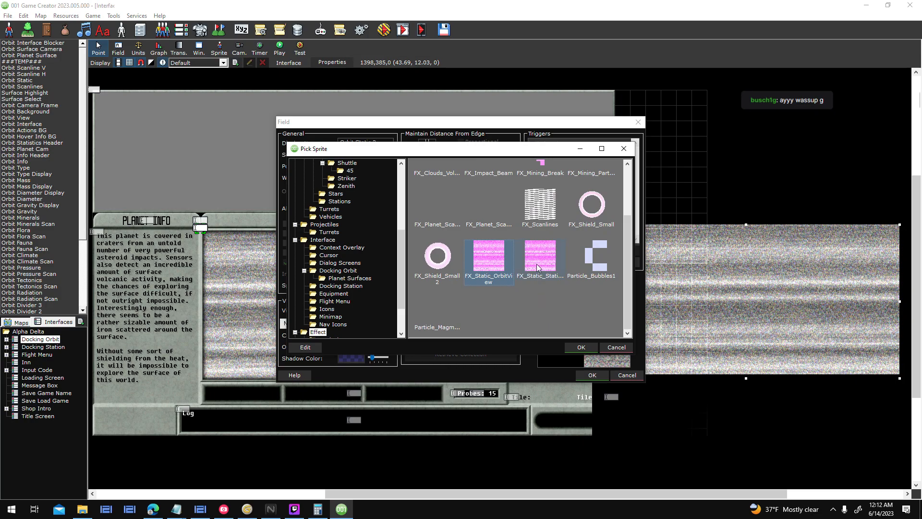
pyautogui.scroll(2, 579, 296)
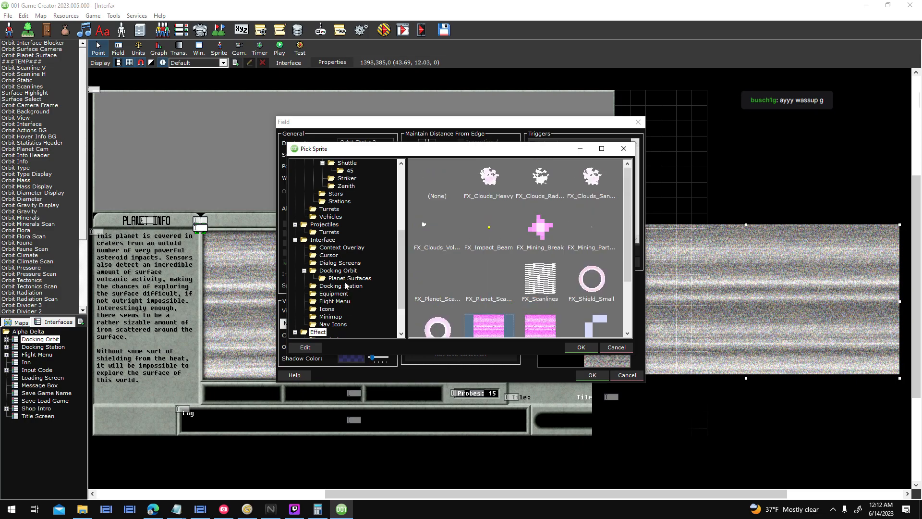
pyautogui.scroll(-2, 346, 285)
pyautogui.click(336, 301)
pyautogui.doubleClick(538, 179)
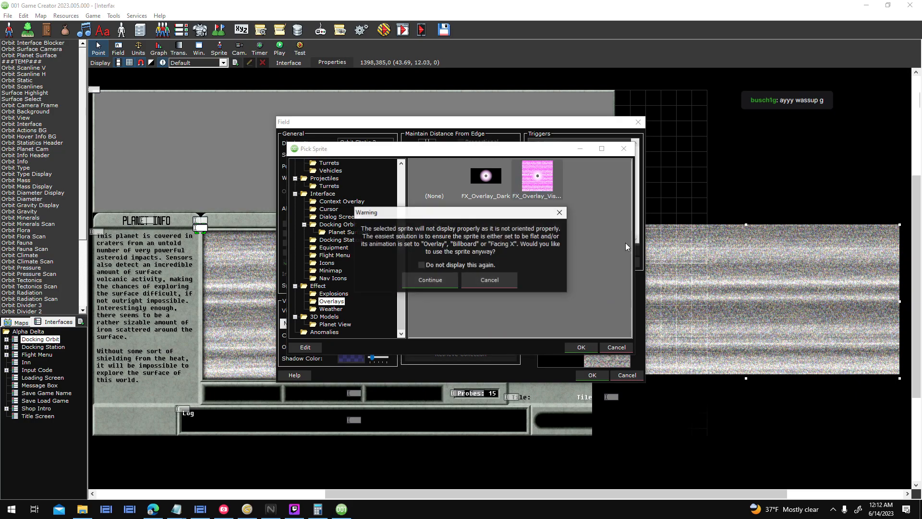
pyautogui.click(432, 281)
pyautogui.click(583, 376)
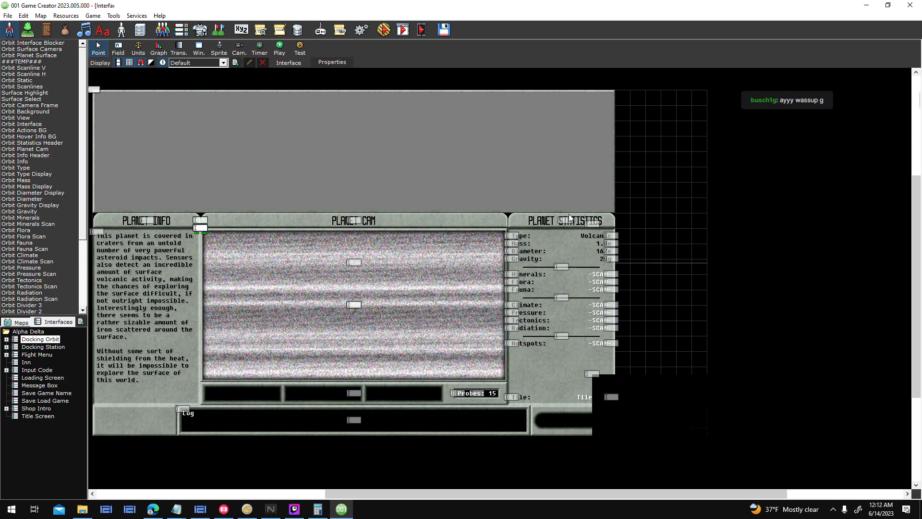
# - Enable the Overlay option for Animation 1 of the FX_Overlay_Visibility sprite and save the sprite
pyautogui.click(9, 30)
pyautogui.click(291, 317)
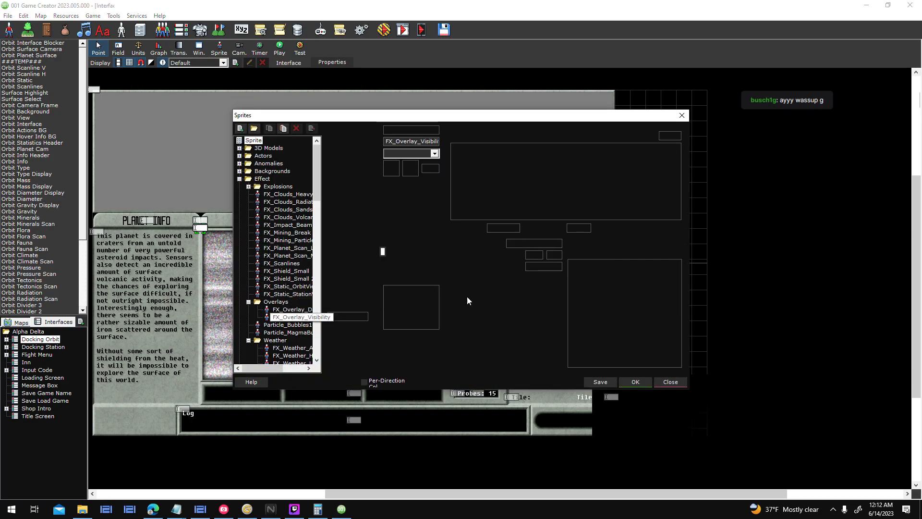
pyautogui.click(592, 255)
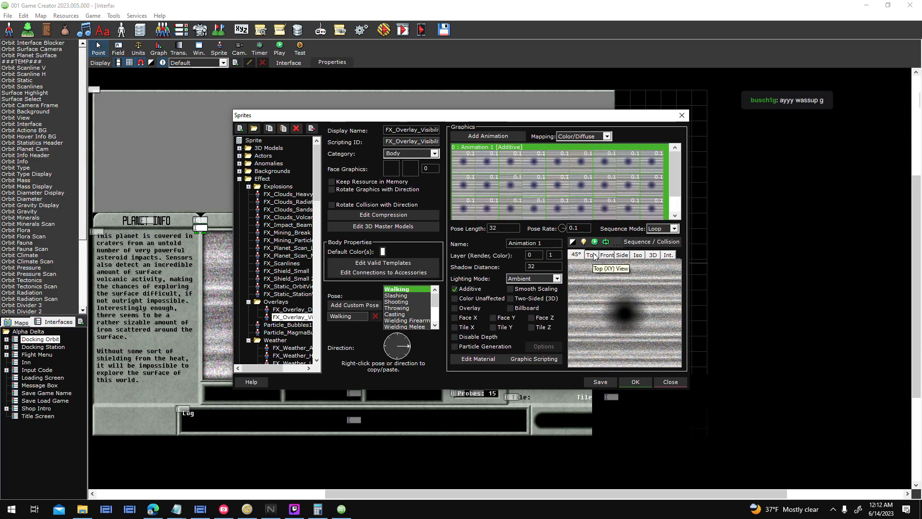
pyautogui.click(480, 311)
pyautogui.click(637, 383)
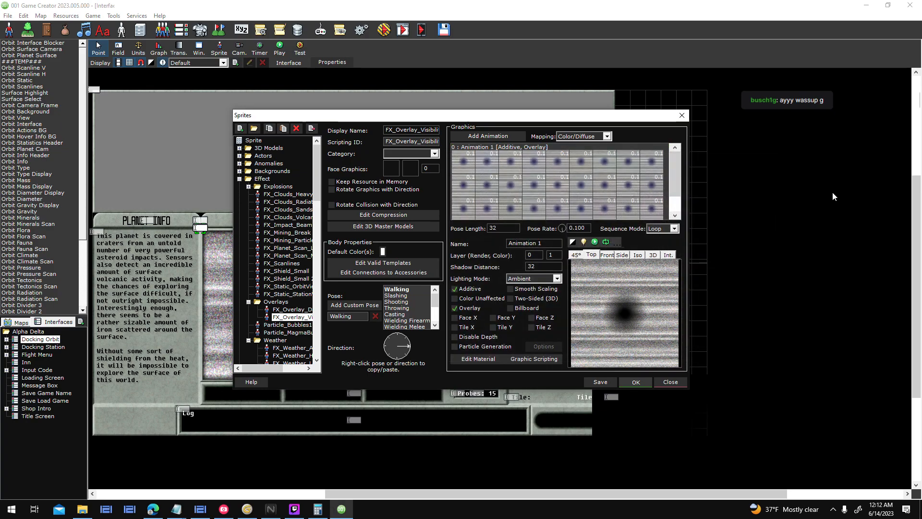
pyautogui.press('F5')
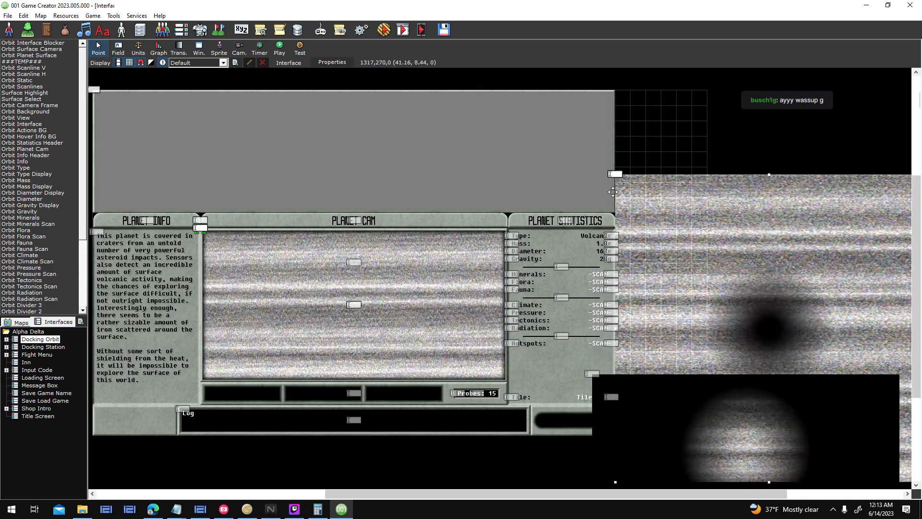
# - Stack Orbit Static 2 and the black ###TEMP### field beside the planet statistics area, and bring Orbit Static 2 forward
pyautogui.moveTo(613, 192); pyautogui.dragTo(784, 217)
pyautogui.moveTo(842, 381); pyautogui.dragTo(700, 225)
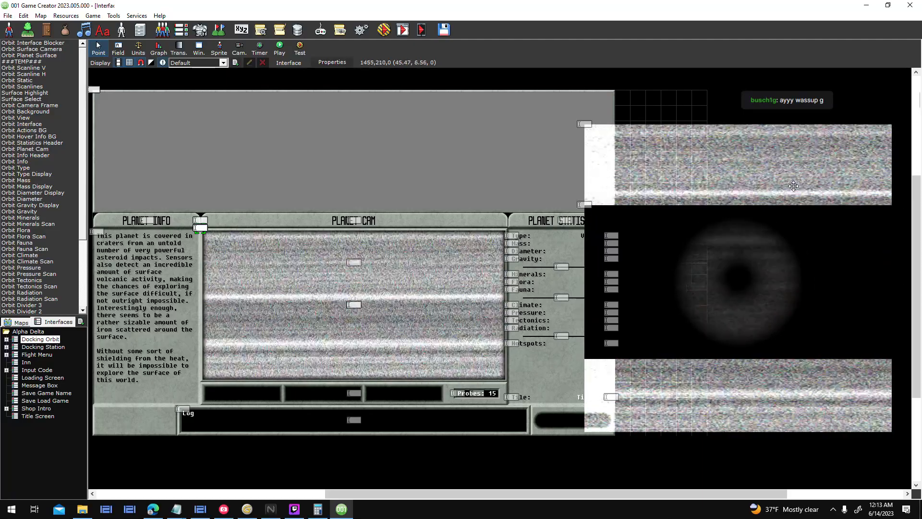
pyautogui.rightClick(771, 203)
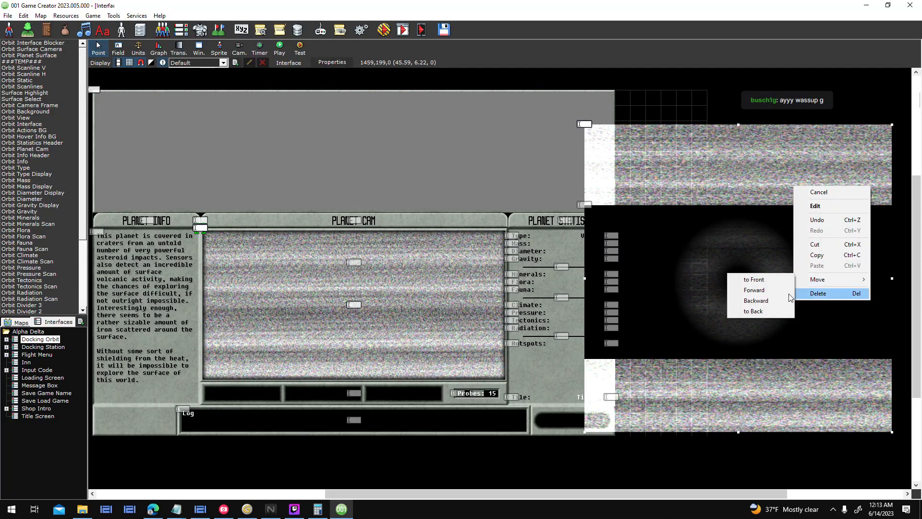
pyautogui.click(763, 290)
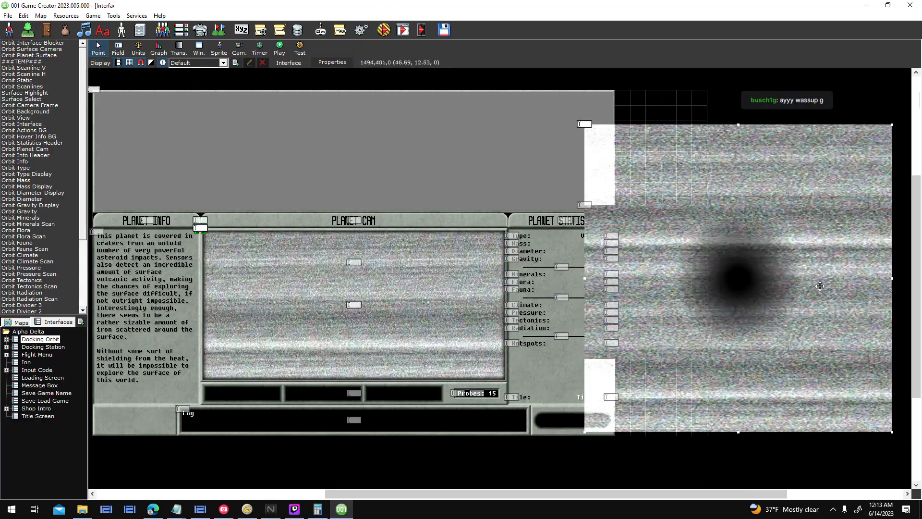
pyautogui.moveTo(700, 287); pyautogui.dragTo(718, 275)
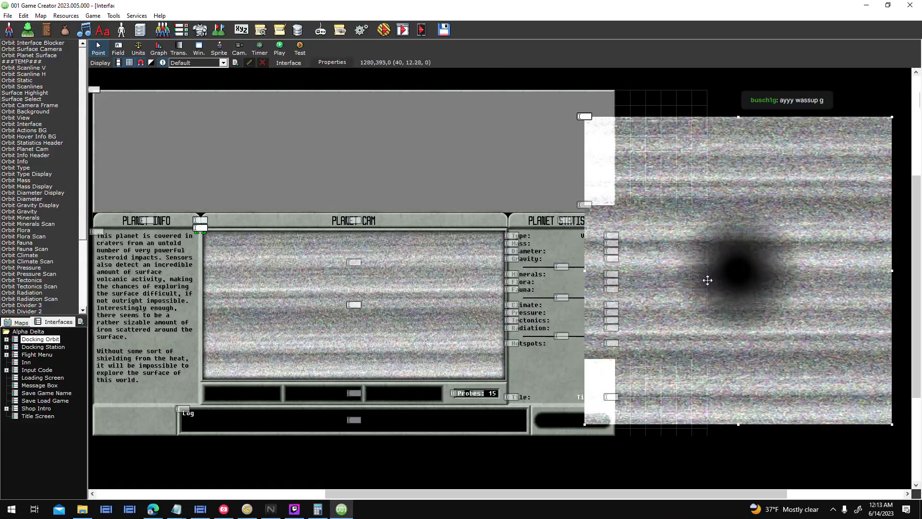
# - Place Orbit Static 2 over the Planet Cam view with centered alignment and its anchor at the middle of the view
pyautogui.moveTo(810, 267); pyautogui.dragTo(321, 271)
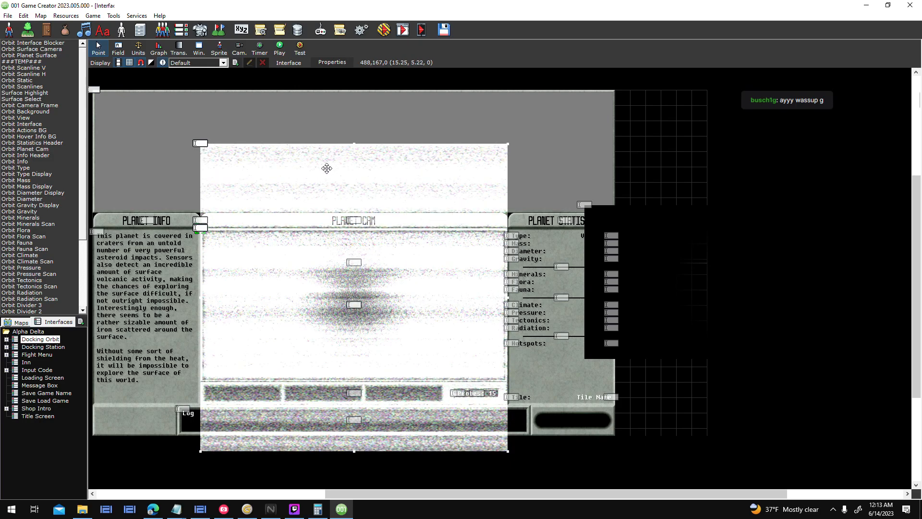
pyautogui.doubleClick(324, 167)
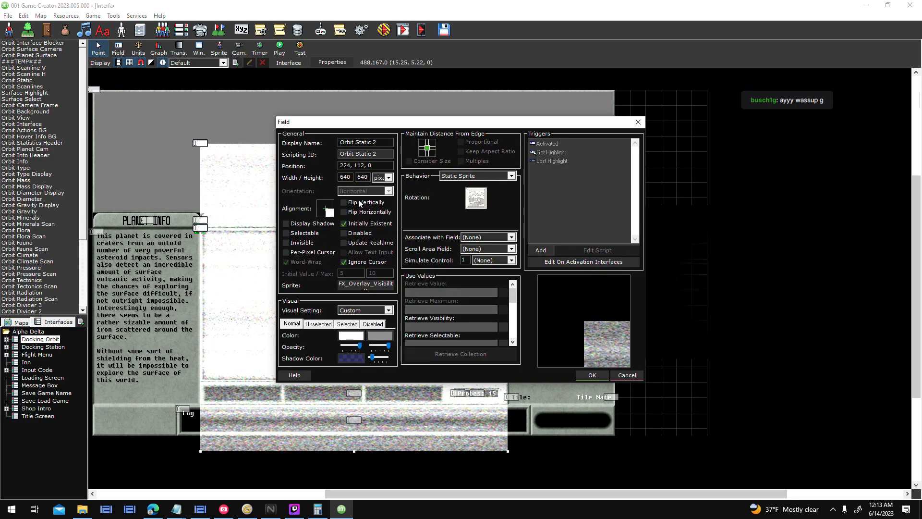
pyautogui.click(329, 209)
pyautogui.click(594, 375)
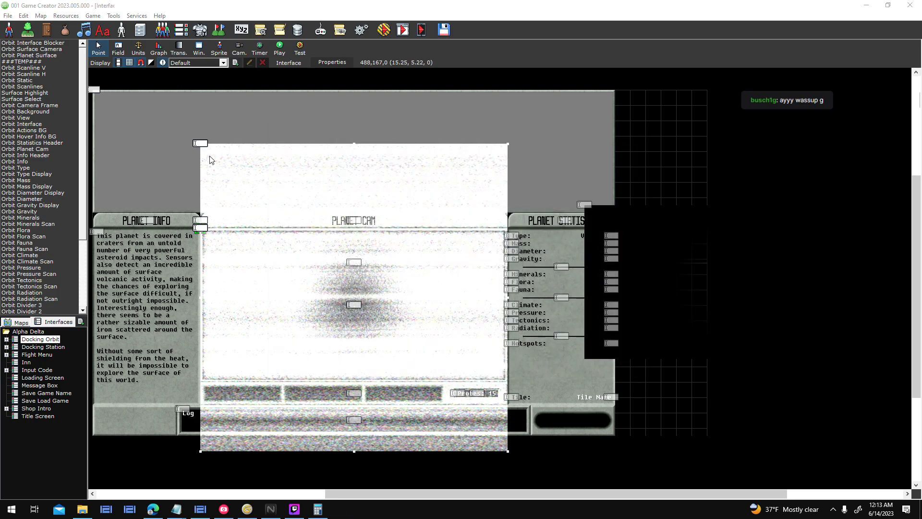
pyautogui.moveTo(201, 143); pyautogui.dragTo(355, 303)
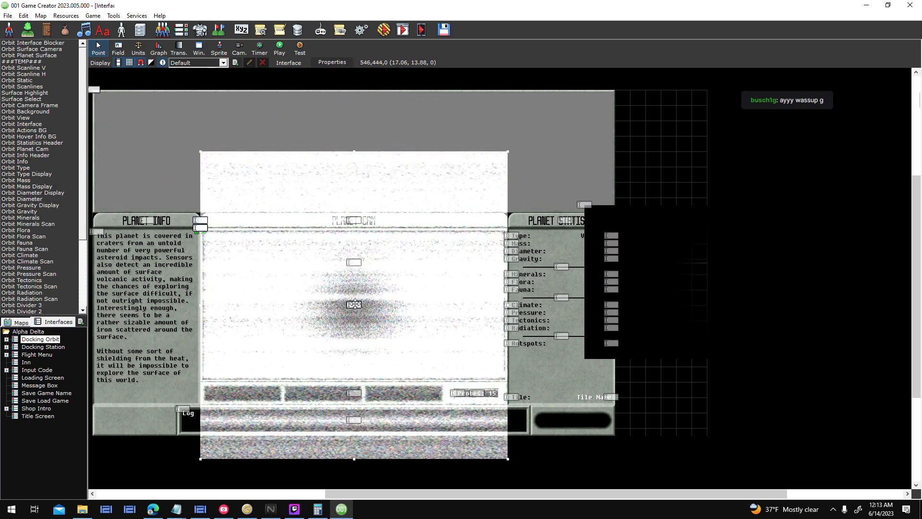
# - Place the black ###TEMP### field over the Planet Cam view and send Orbit Static 2 to the back
pyautogui.moveTo(686, 245); pyautogui.dragTo(300, 270)
pyautogui.click(731, 189)
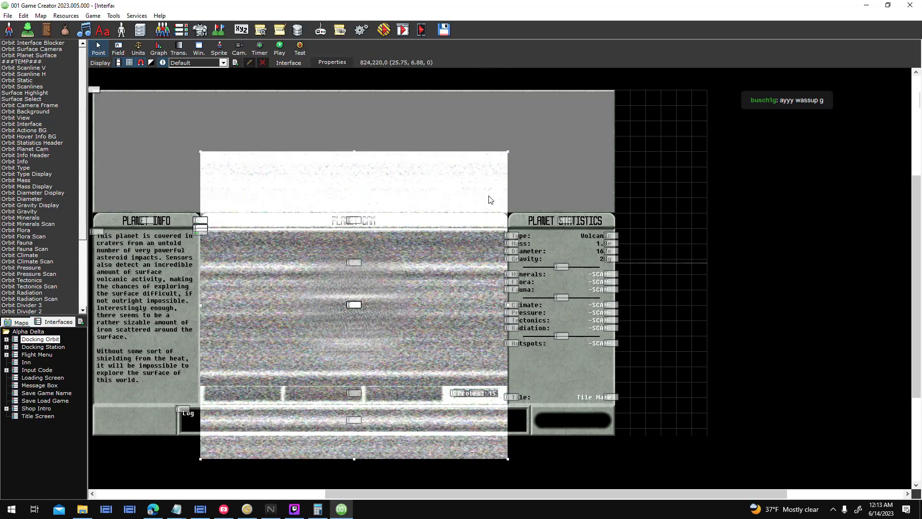
pyautogui.rightClick(488, 197)
pyautogui.moveTo(547, 289)
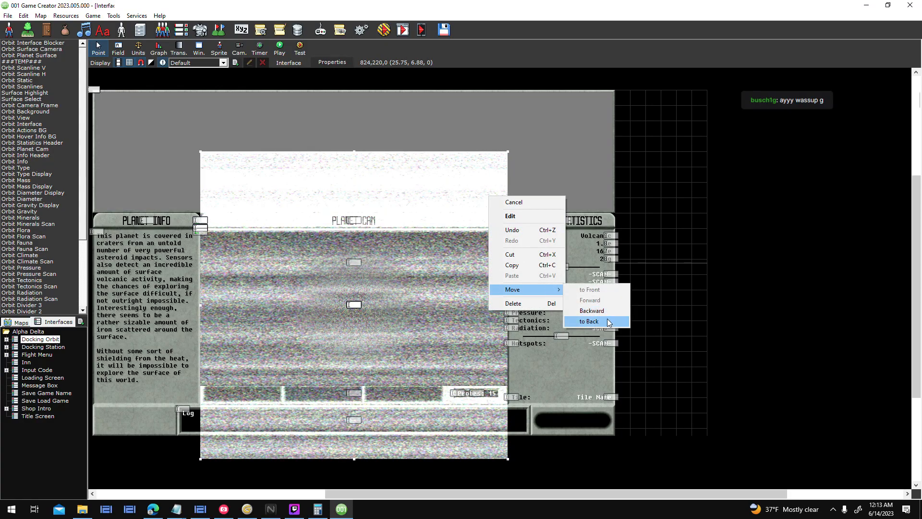
pyautogui.click(607, 321)
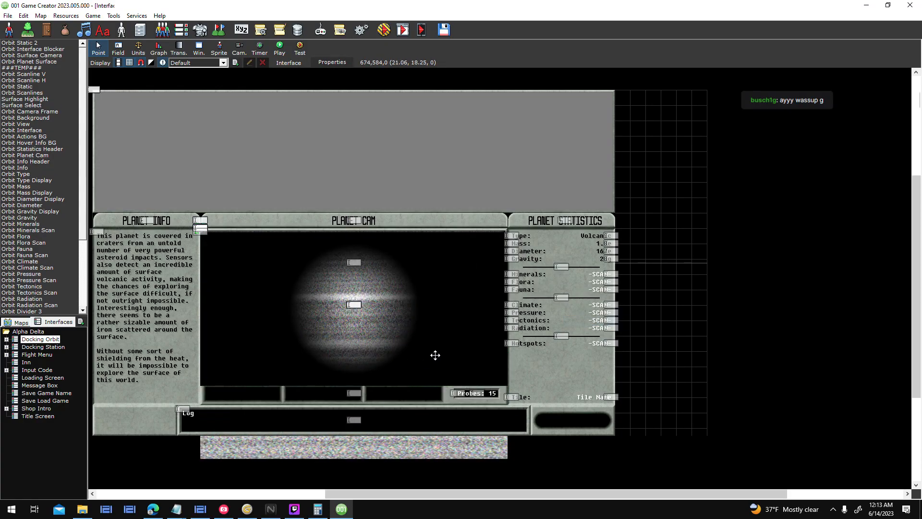
pyautogui.click(450, 338)
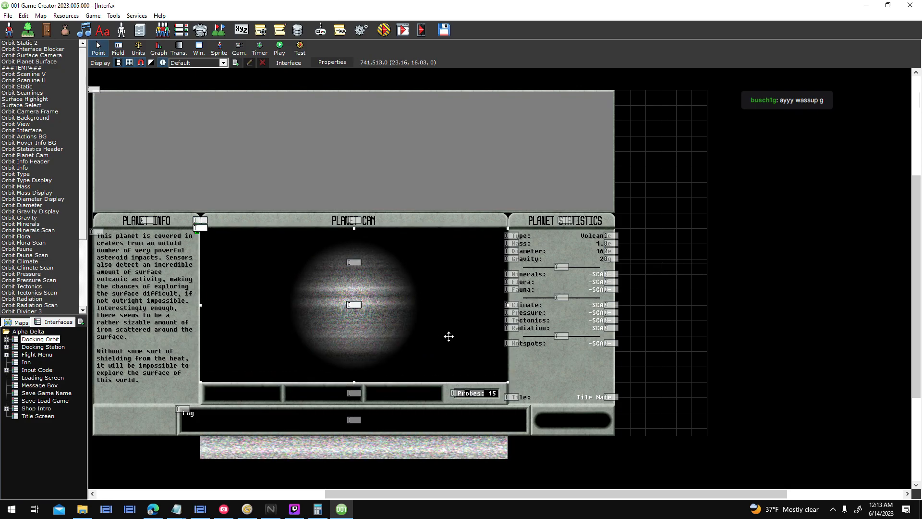
# - Bring Orbit Static 2 forward one level at a time until it sits directly in front of ###TEMP###
pyautogui.rightClick(473, 446)
pyautogui.moveTo(528, 422)
pyautogui.click(573, 433)
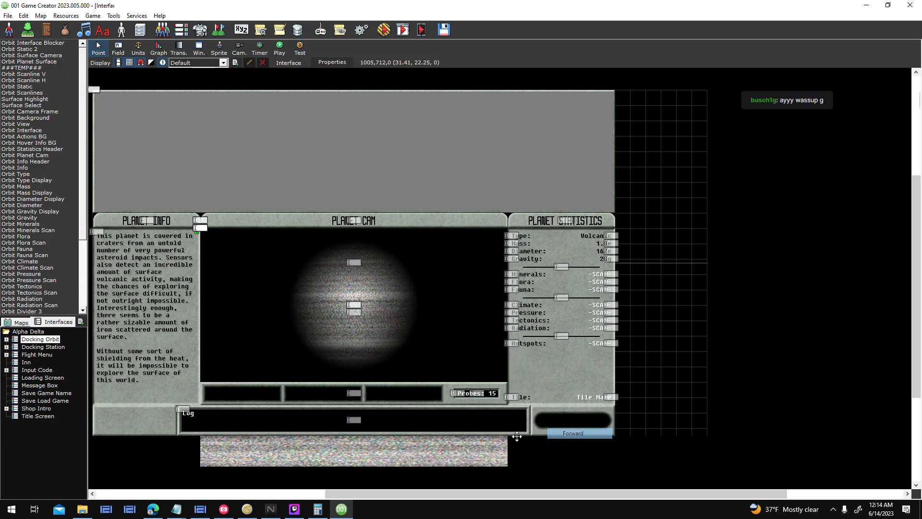
pyautogui.rightClick(459, 454)
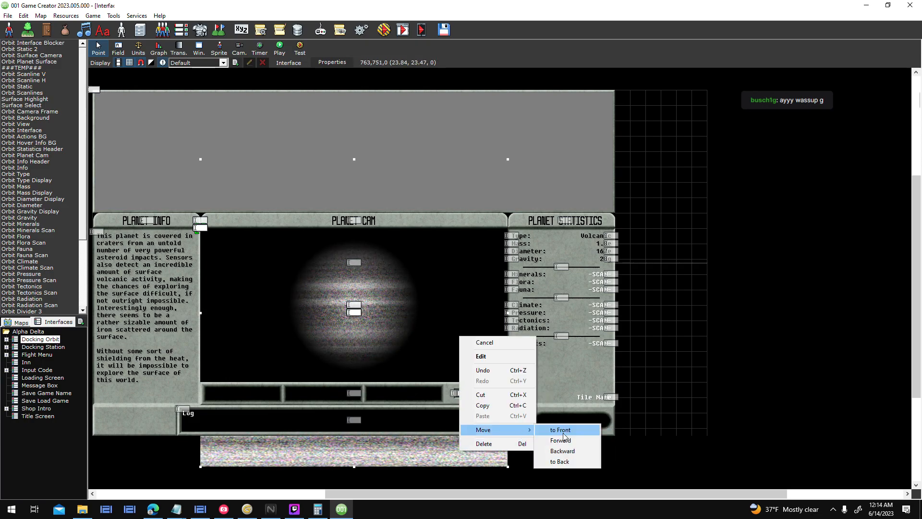
pyautogui.click(562, 440)
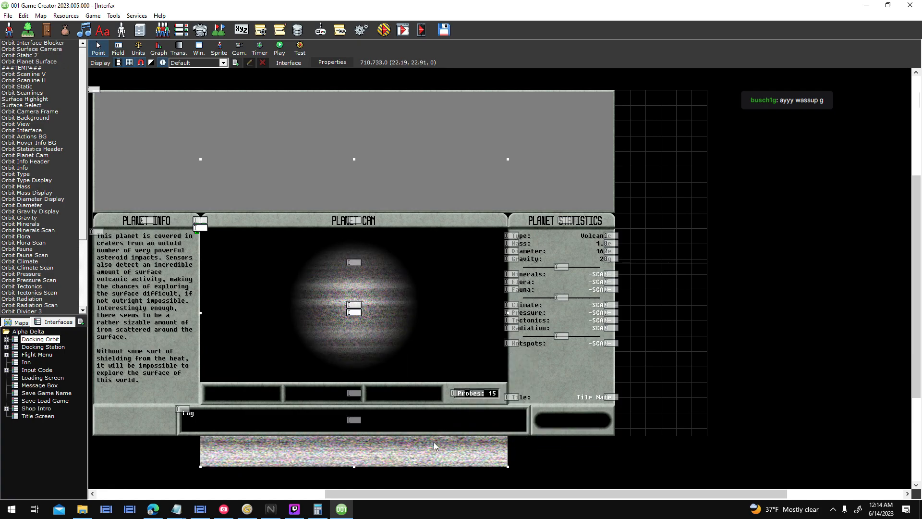
pyautogui.rightClick(434, 445)
pyautogui.click(534, 437)
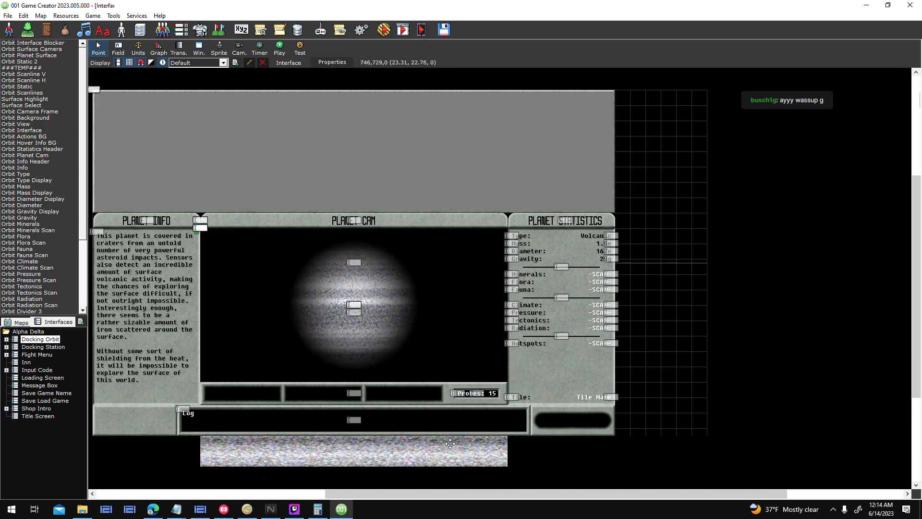
pyautogui.rightClick(451, 444)
pyautogui.click(547, 433)
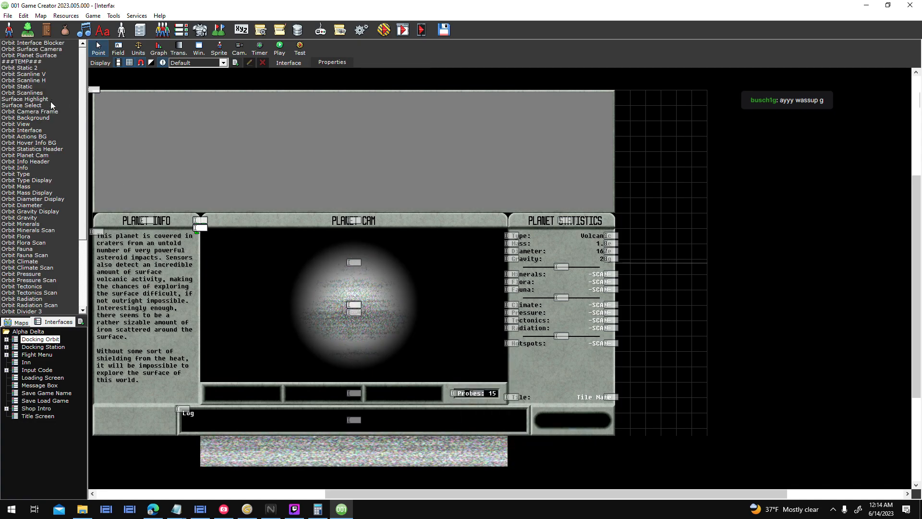
# - Align the Orbit Static 2 overlay and the black Planet Cam field so both share the same center point
pyautogui.click(42, 70)
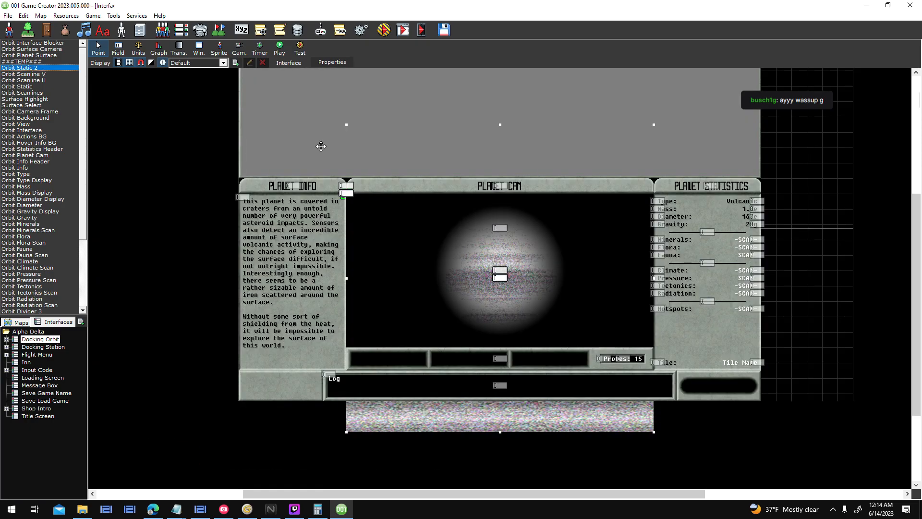
pyautogui.moveTo(835, 293); pyautogui.dragTo(761, 354, button='middle')
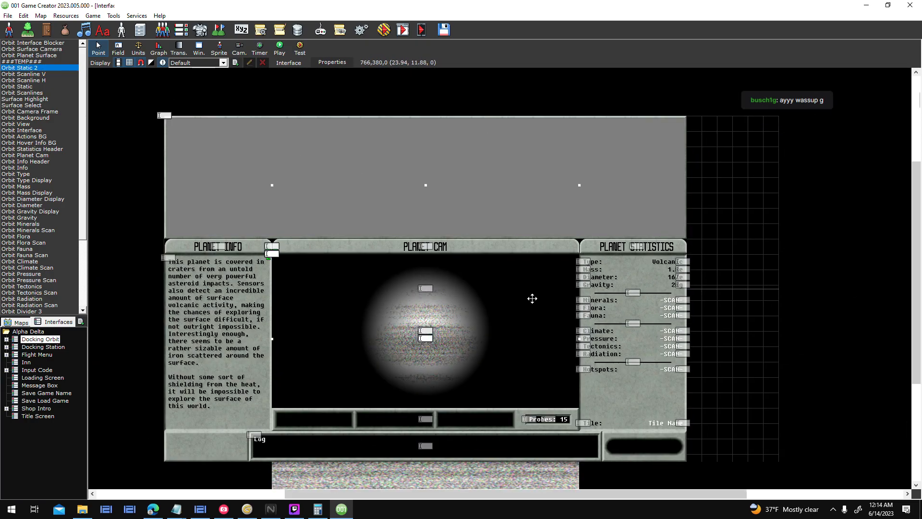
pyautogui.moveTo(533, 313)
pyautogui.mouseDown()
pyautogui.moveTo(529, 352)
pyautogui.moveTo(533, 299)
pyautogui.mouseUp()
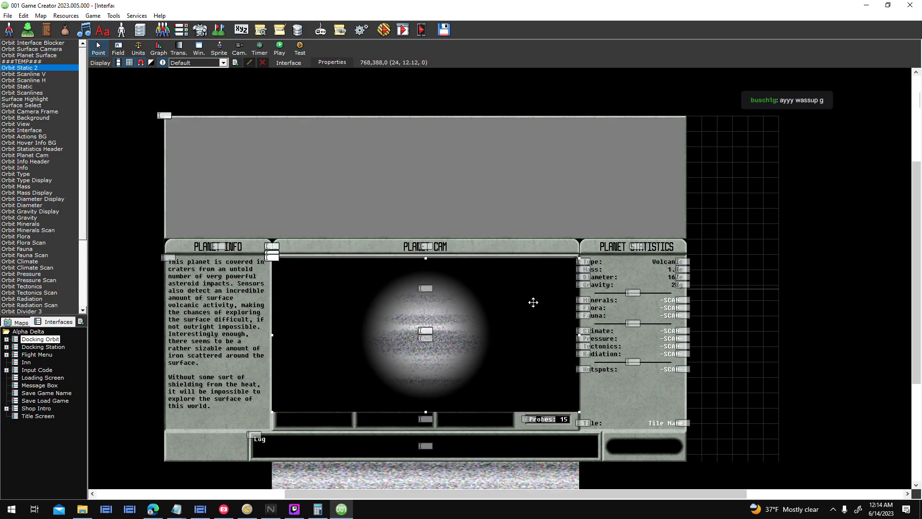
pyautogui.moveTo(719, 317); pyautogui.dragTo(662, 278, button='middle')
pyautogui.click(457, 435)
pyautogui.moveTo(456, 435); pyautogui.dragTo(457, 414)
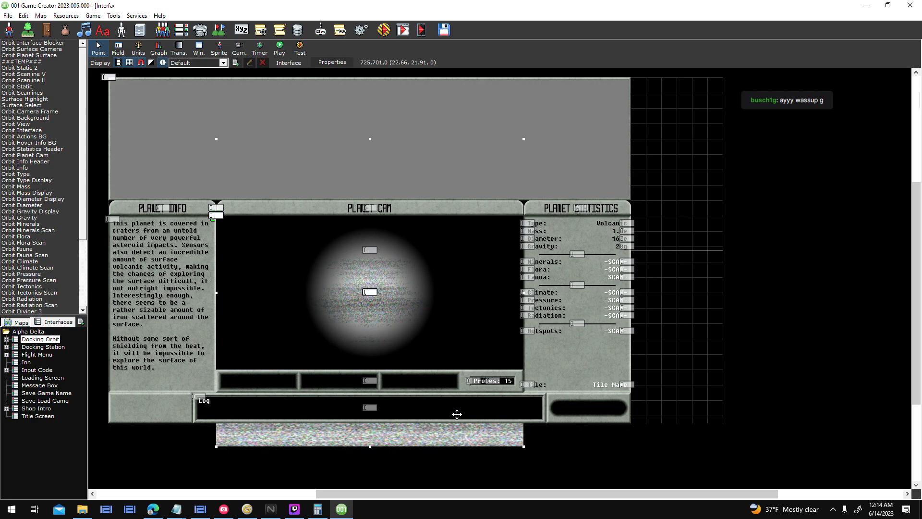
# - Compare the bounds of Orbit Static, Orbit Static 2 and ###TEMP### by selecting them in turn
pyautogui.click(41, 87)
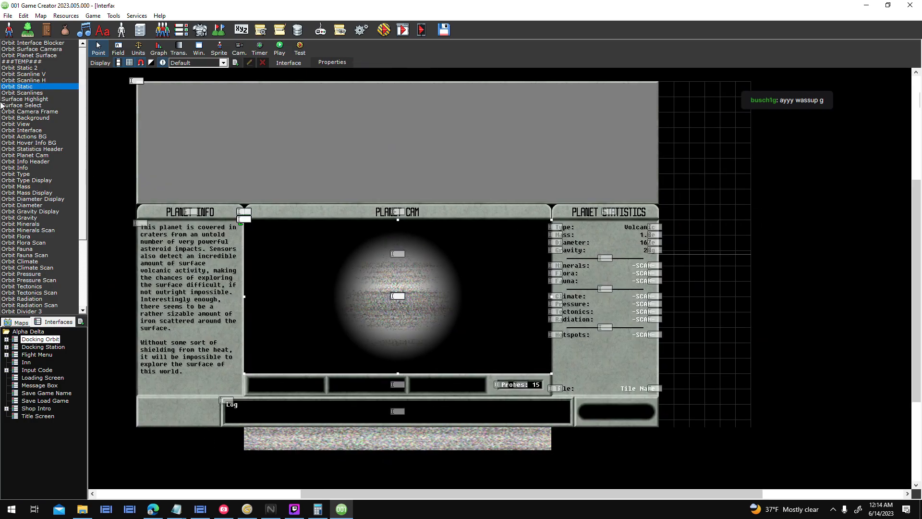
pyautogui.click(51, 67)
pyautogui.click(53, 62)
pyautogui.click(43, 66)
pyautogui.rightClick(43, 70)
pyautogui.click(36, 70)
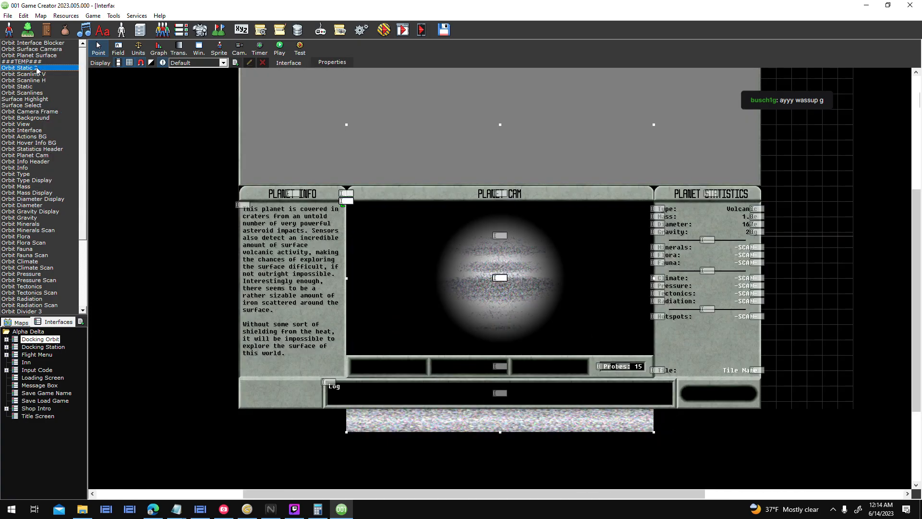
pyautogui.moveTo(799, 232); pyautogui.dragTo(669, 278, button='middle')
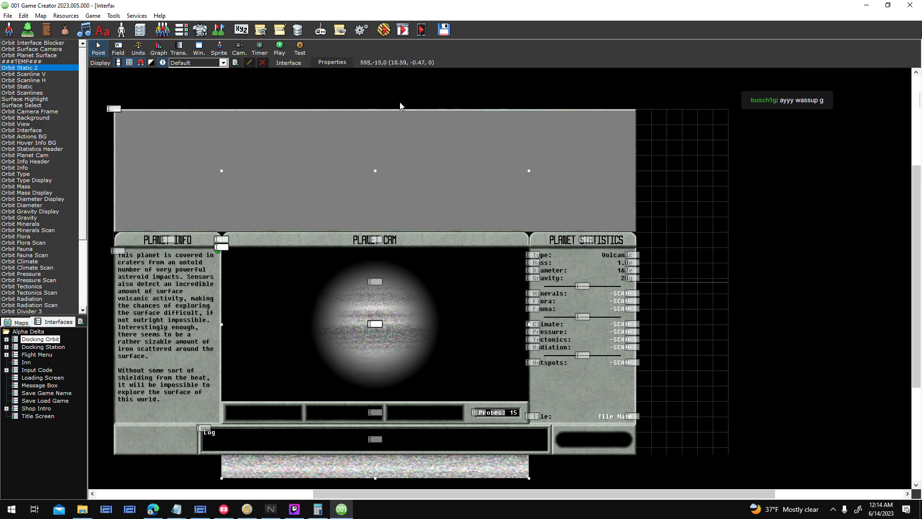
pyautogui.click(35, 61)
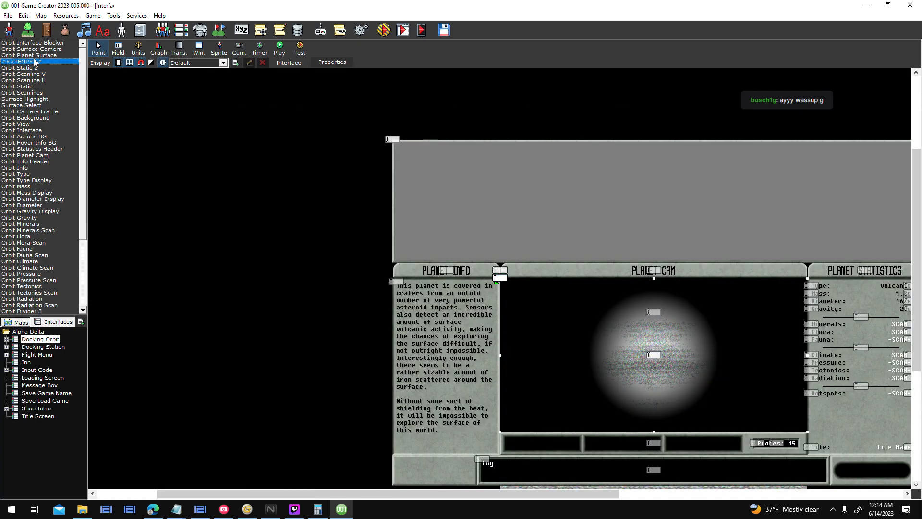
# - Save the interface and test it in a new game by scanning the nearby planet and viewing its Planet Cam
pyautogui.click(406, 31)
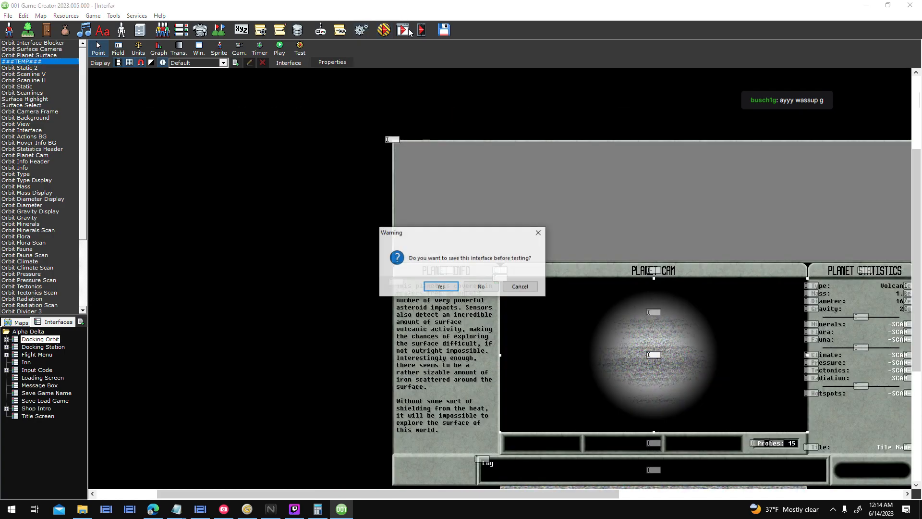
pyautogui.press('Return')
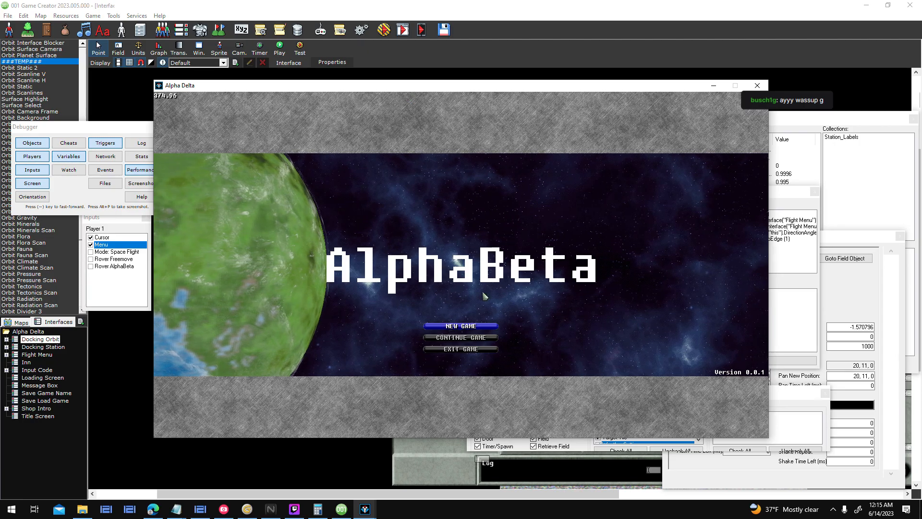
pyautogui.click(480, 327)
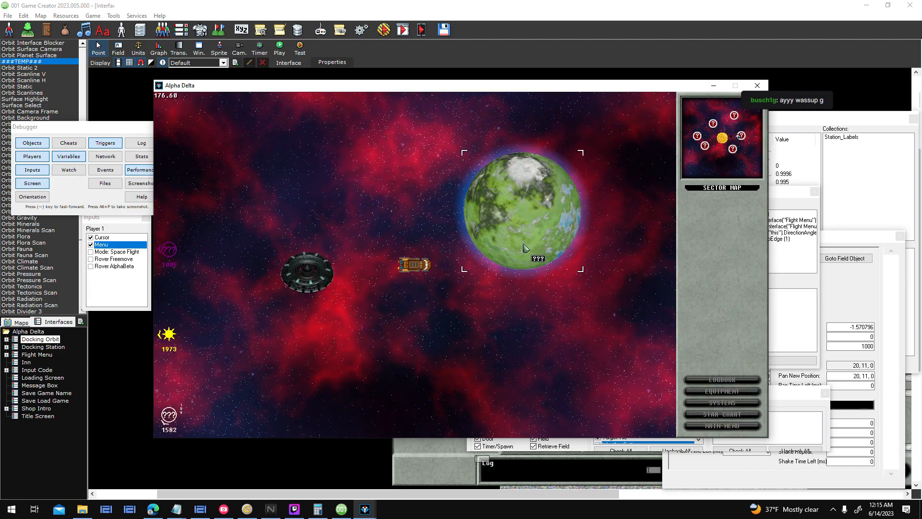
pyautogui.click(527, 238)
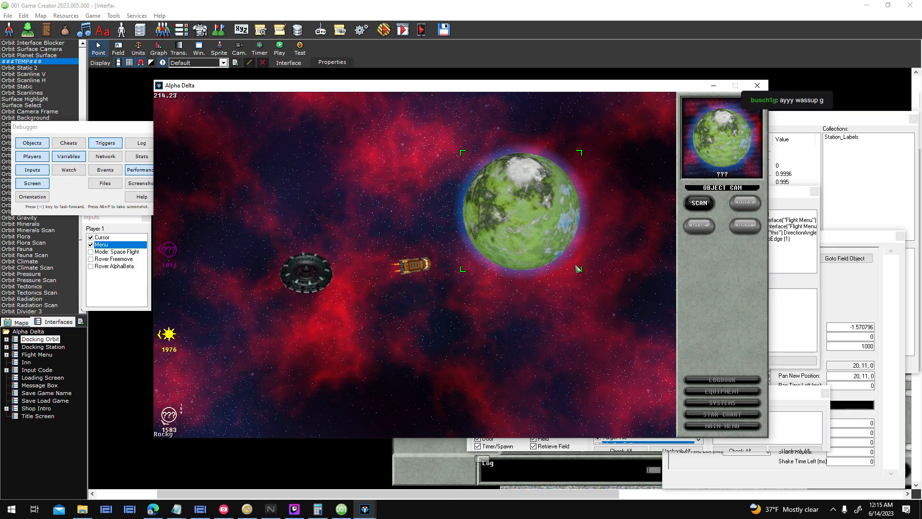
pyautogui.click(701, 204)
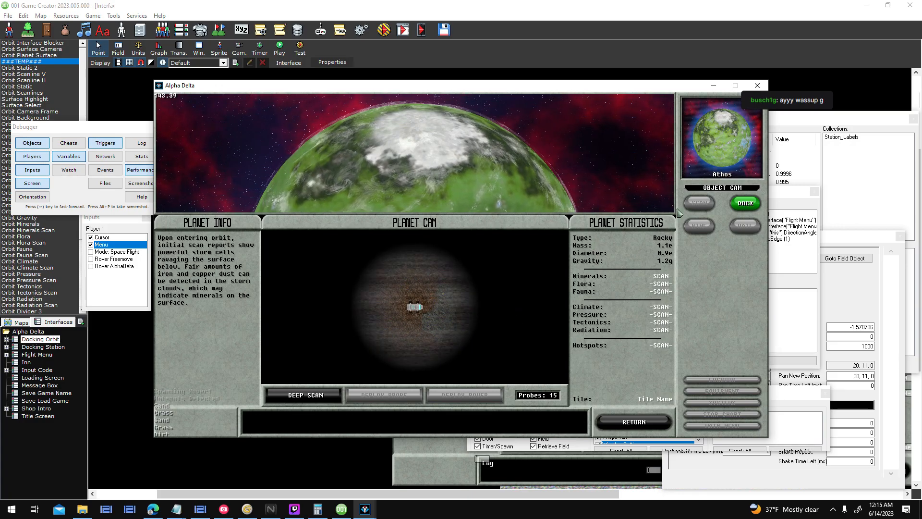
pyautogui.click(757, 85)
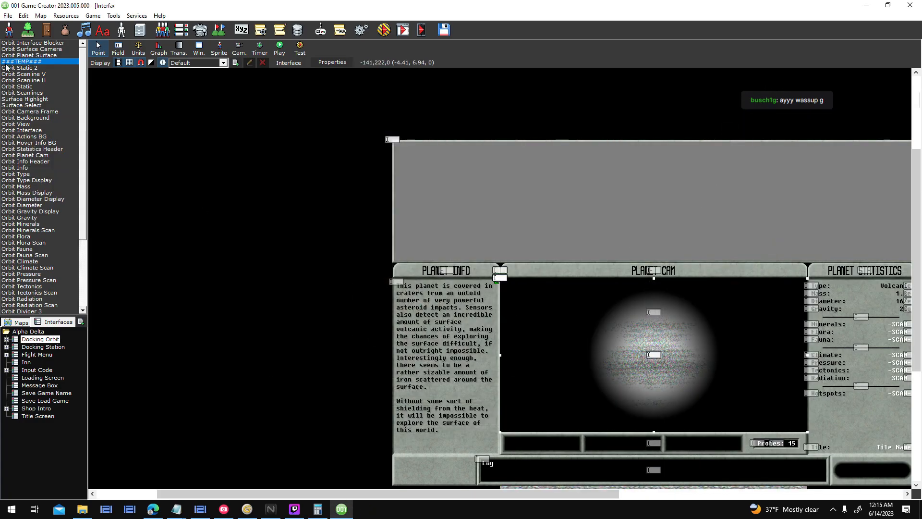
# - Move Orbit Static 2 one level forward past Orbit Scanline V and return it to its place directly above ###TEMP###
pyautogui.click(6, 67)
pyautogui.rightClick(35, 68)
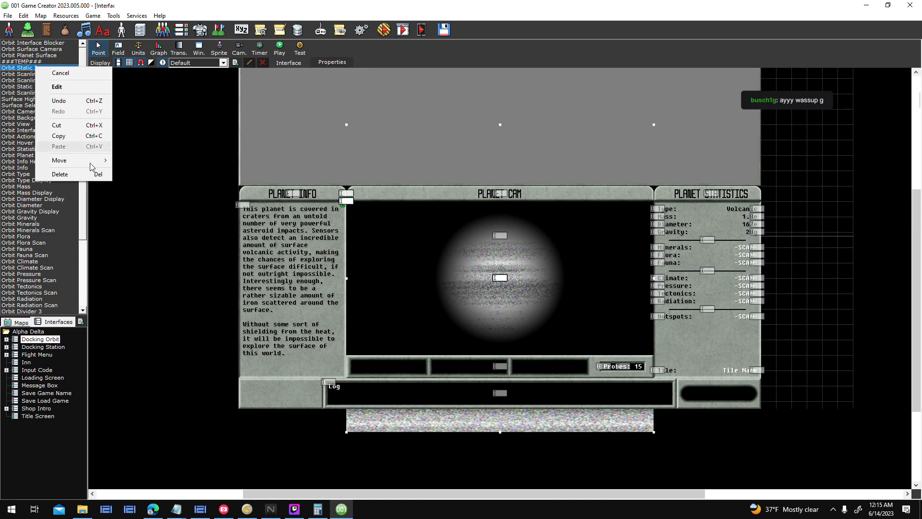
pyautogui.moveTo(91, 163)
pyautogui.click(156, 181)
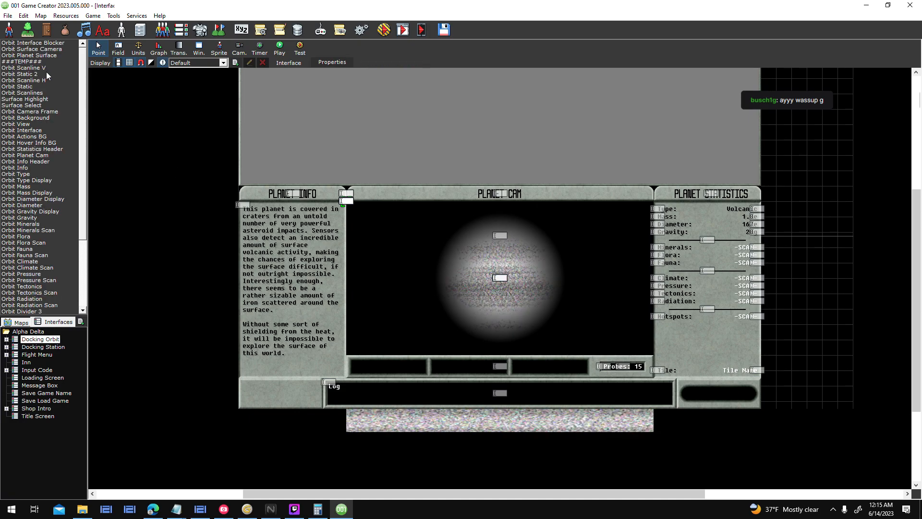
pyautogui.rightClick(46, 73)
pyautogui.moveTo(93, 167)
pyautogui.click(162, 188)
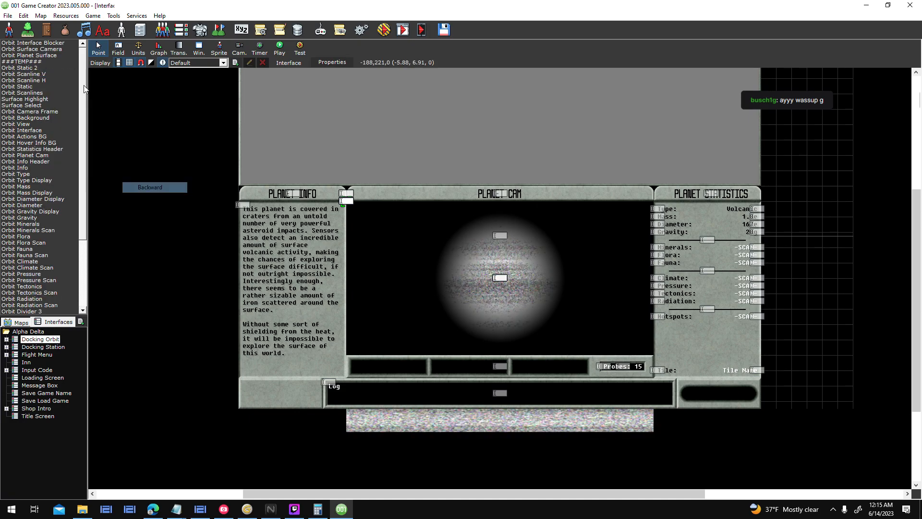
# - Move the black ###TEMP### field and Orbit Static 2 off the Planet Cam view, beyond the Planet Statistics panel
pyautogui.click(38, 68)
pyautogui.click(37, 63)
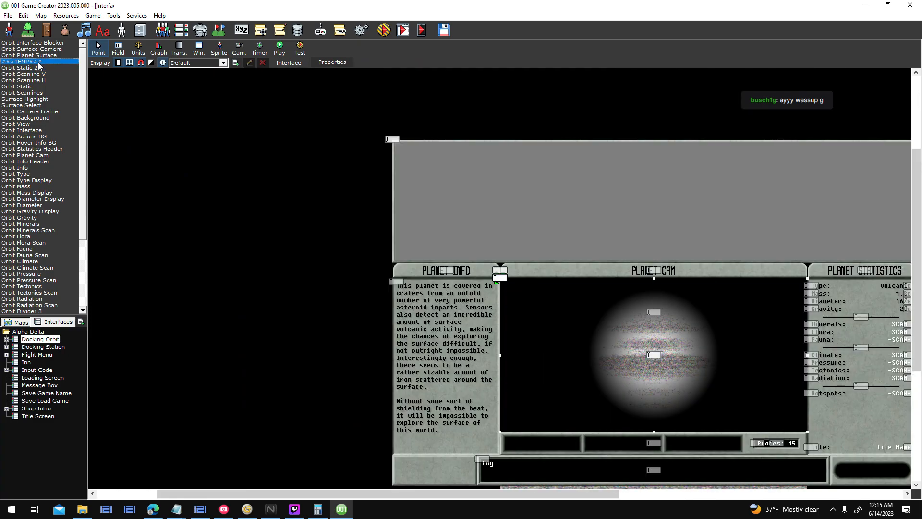
pyautogui.moveTo(222, 148); pyautogui.dragTo(65, 107, button='middle')
pyautogui.moveTo(389, 262); pyautogui.dragTo(633, 278)
pyautogui.moveTo(847, 391); pyautogui.dragTo(633, 355, button='middle')
pyautogui.moveTo(656, 302); pyautogui.dragTo(676, 364)
pyautogui.moveTo(345, 411); pyautogui.dragTo(634, 483)
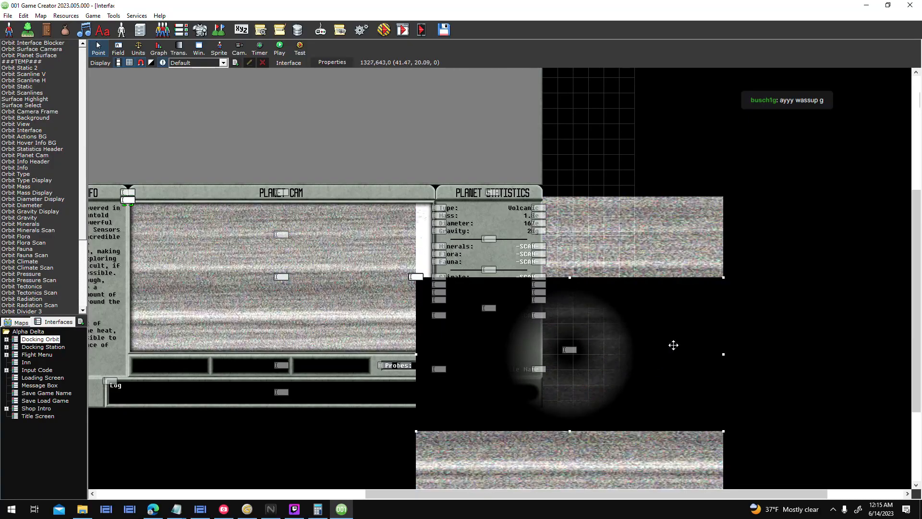
# - Send the displaced black ###TEMP### field two levels backward
pyautogui.rightClick(672, 344)
pyautogui.moveTo(715, 438)
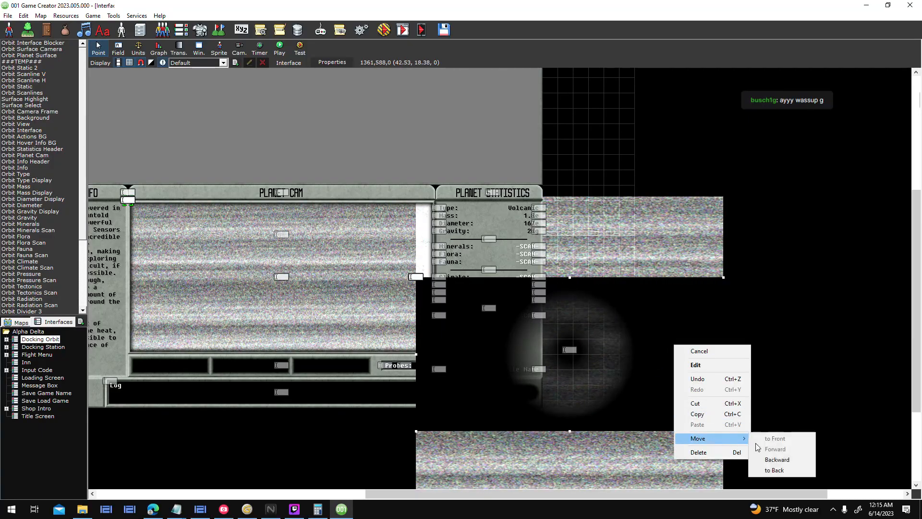
pyautogui.click(789, 461)
pyautogui.rightClick(704, 366)
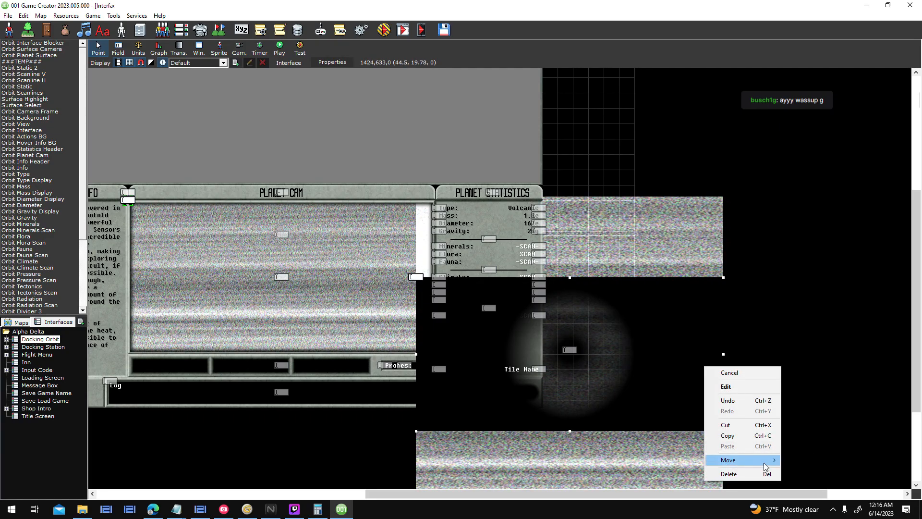
pyautogui.moveTo(765, 465)
pyautogui.click(820, 478)
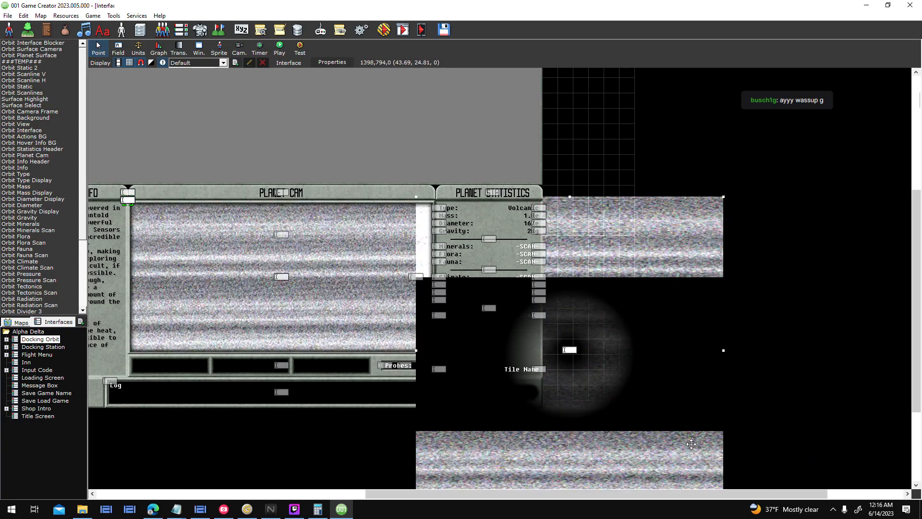
# - Move Orbit Static 2 and the black field farther down and to the right, away from the Planet Cam view
pyautogui.moveTo(682, 447); pyautogui.dragTo(740, 482)
pyautogui.rightClick(689, 442)
pyautogui.click(676, 342)
pyautogui.moveTo(665, 339); pyautogui.dragTo(694, 374)
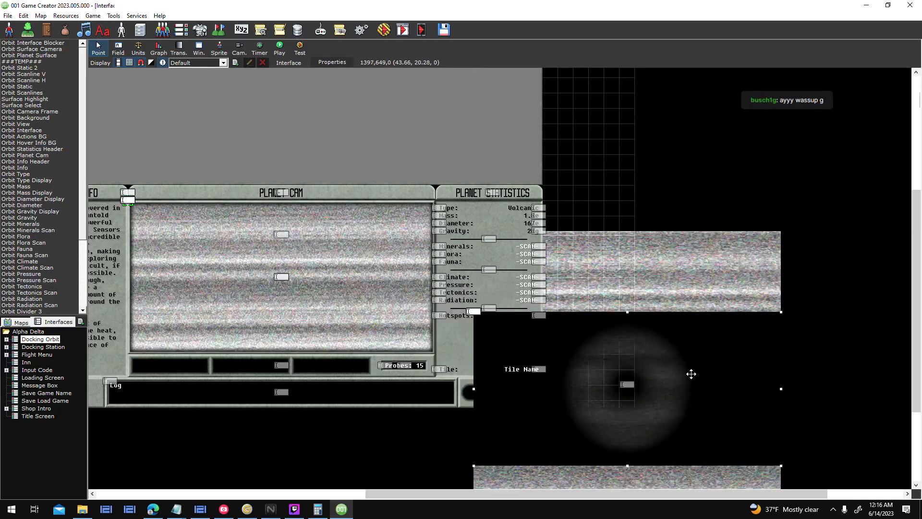
# - Send the black field backward by two more levels behind the other interface fields
pyautogui.rightClick(707, 367)
pyautogui.moveTo(742, 461)
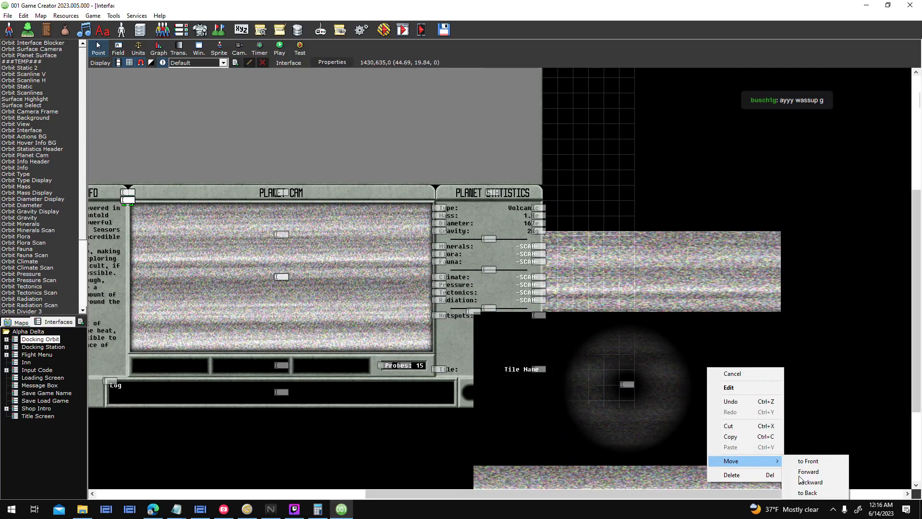
pyautogui.click(804, 483)
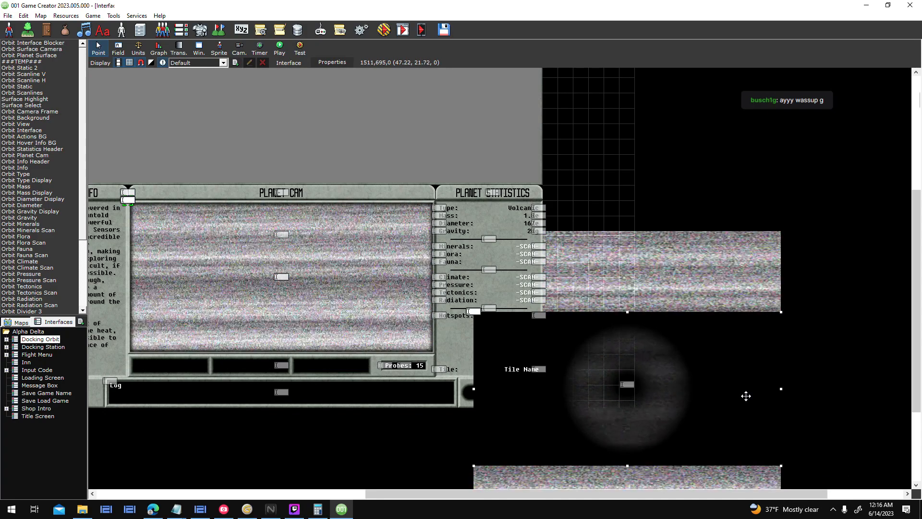
pyautogui.rightClick(746, 399)
pyautogui.moveTo(788, 375)
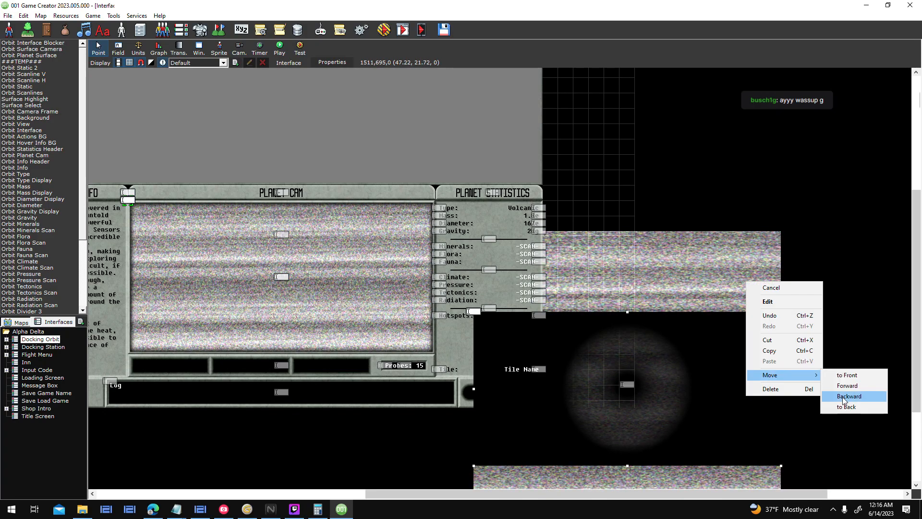
pyautogui.click(844, 398)
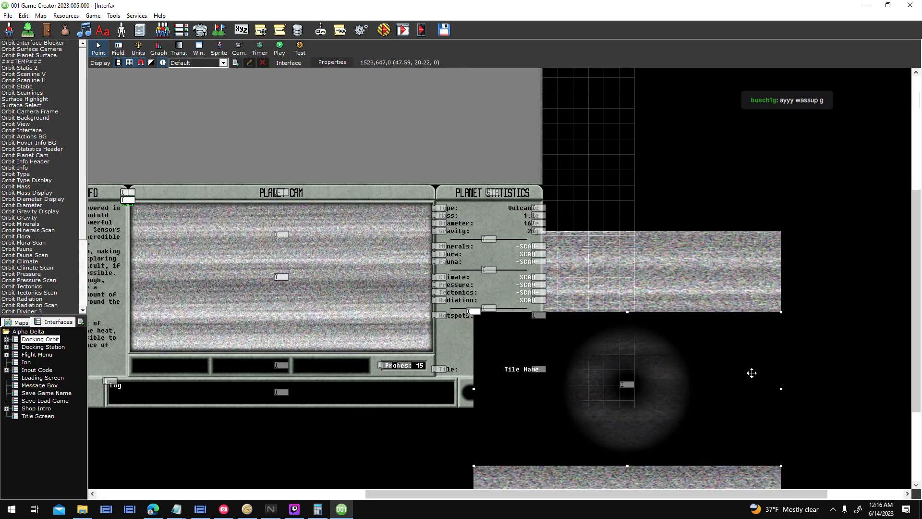
# - Compare the properties of the displaced black field with those of the ###TEMP### entry in the field list
pyautogui.rightClick(752, 373)
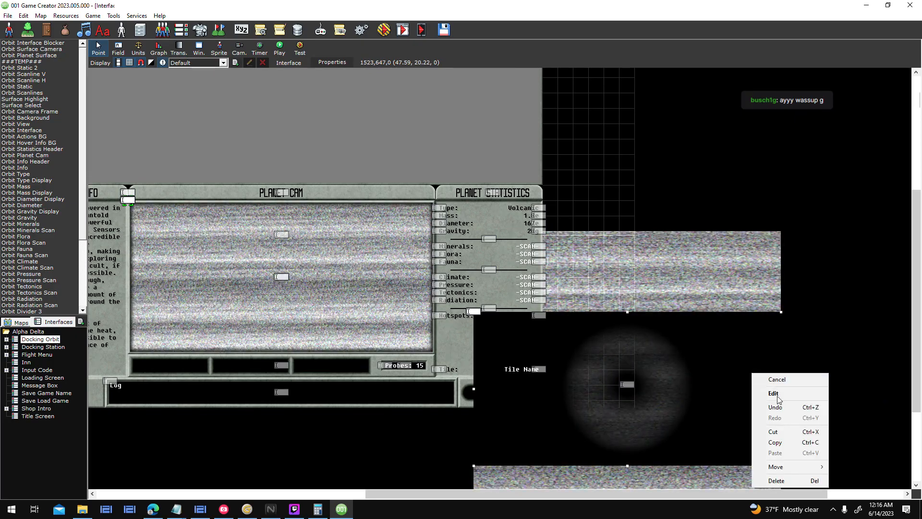
pyautogui.click(777, 393)
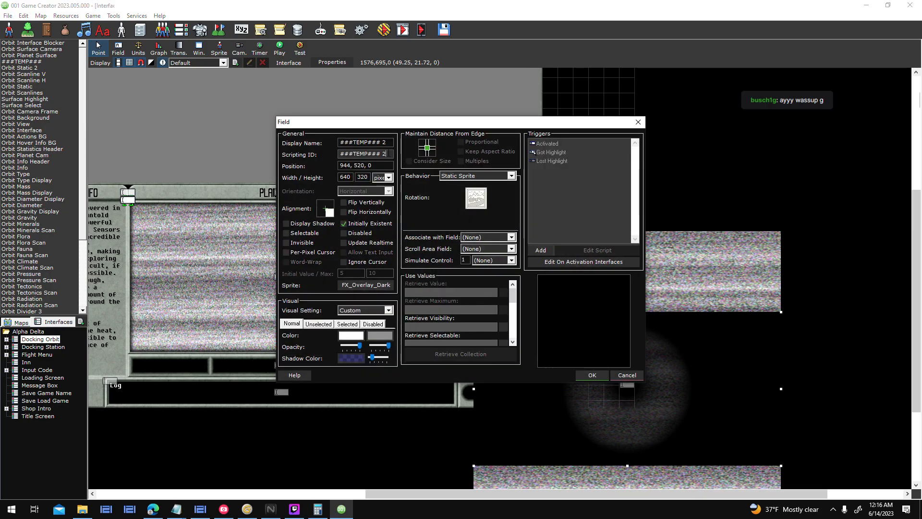
pyautogui.click(590, 376)
pyautogui.click(497, 288)
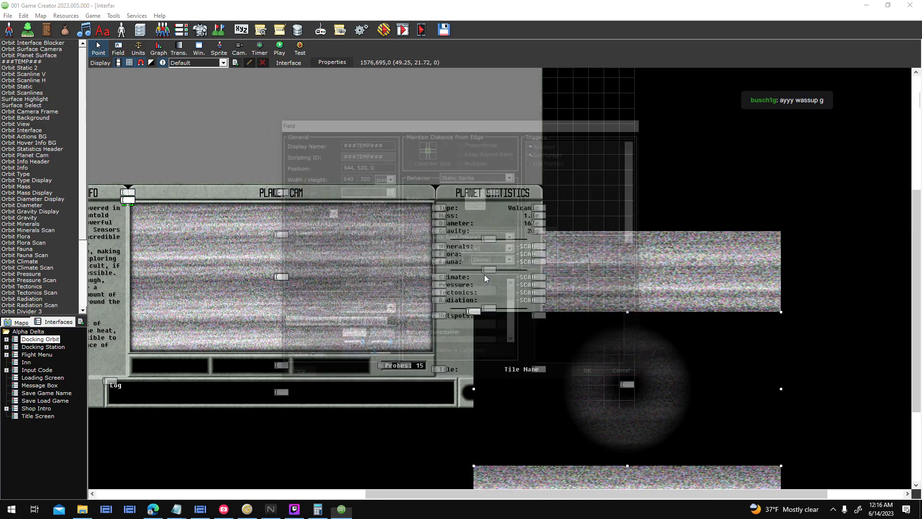
pyautogui.click(29, 61)
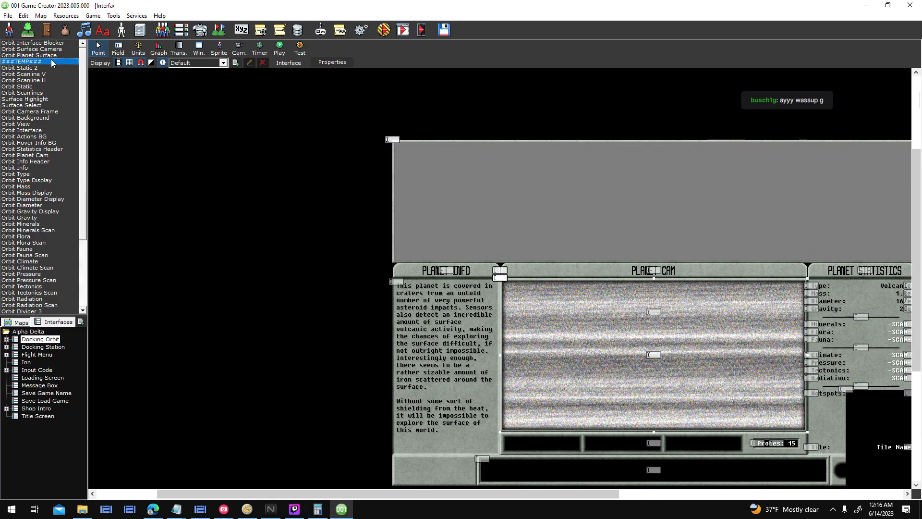
pyautogui.doubleClick(51, 61)
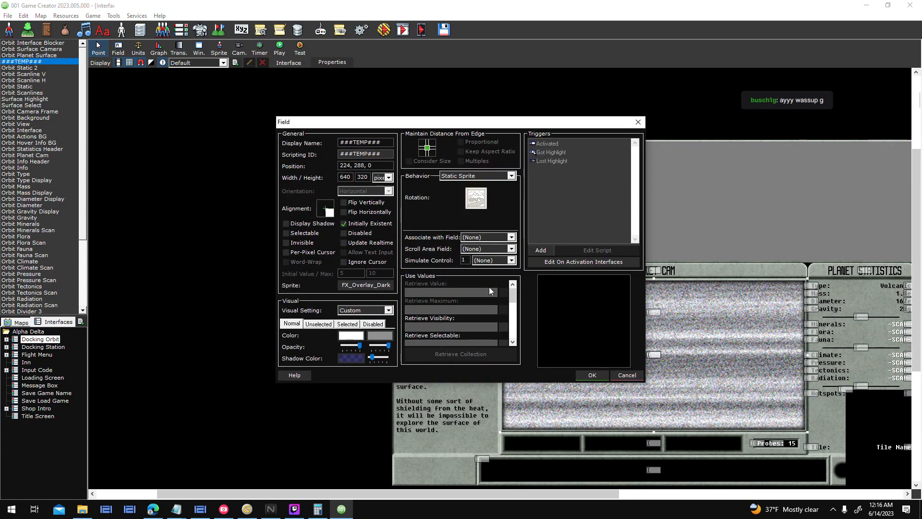
pyautogui.click(626, 377)
pyautogui.rightClick(605, 236)
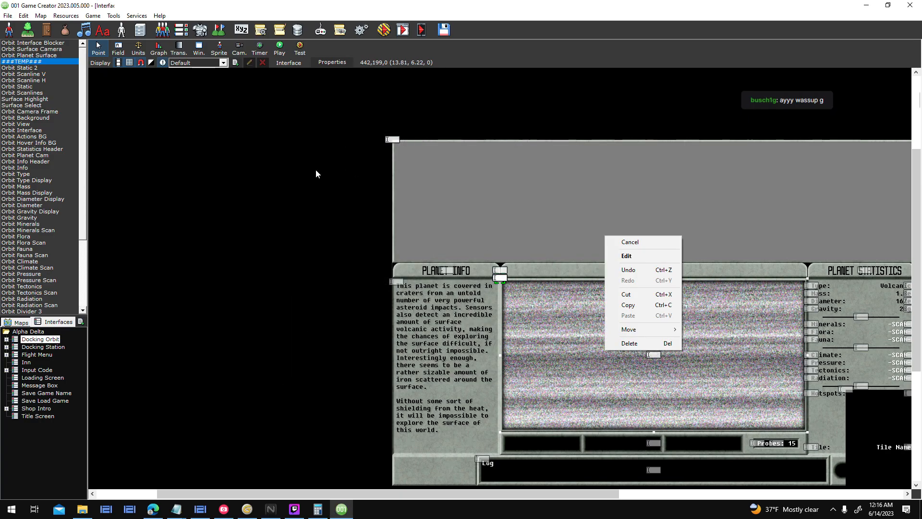
pyautogui.click(630, 242)
# - Remove the displaced black field and move Orbit Static 2 back over the Planet Cam view
pyautogui.moveTo(859, 384); pyautogui.dragTo(623, 297, button='middle')
pyautogui.moveTo(706, 312); pyautogui.dragTo(424, 219)
pyautogui.moveTo(424, 216); pyautogui.dragTo(424, 212)
# - Send Orbit Static 2 to the back and bring it forward four levels, directly in front of ###TEMP###
pyautogui.rightClick(393, 409)
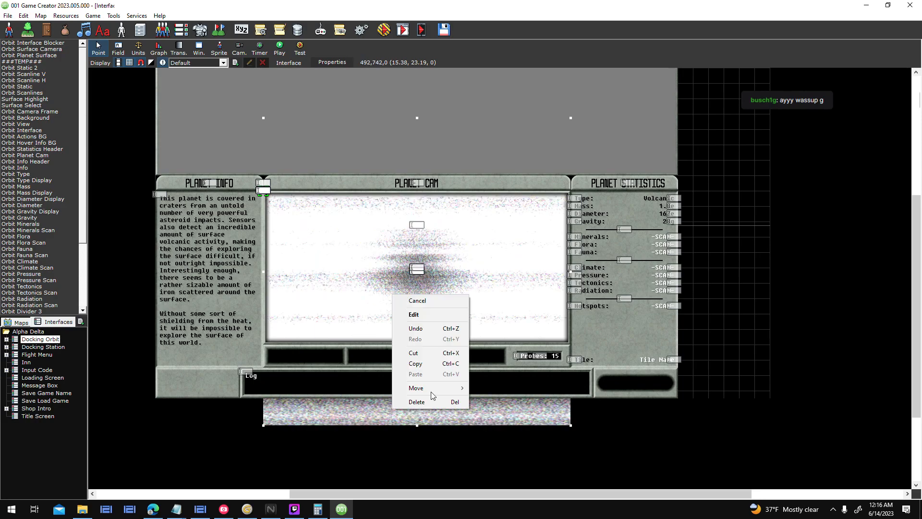
pyautogui.click(494, 419)
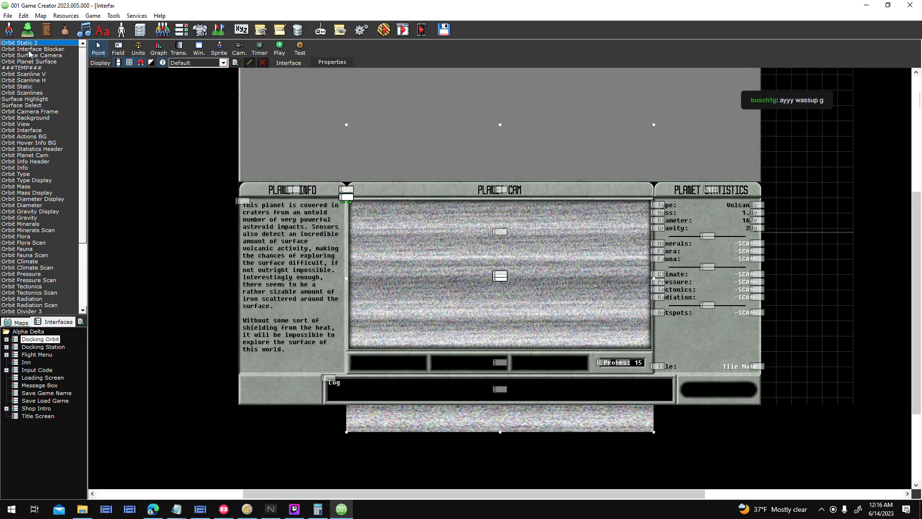
pyautogui.rightClick(14, 43)
pyautogui.moveTo(72, 136)
pyautogui.click(130, 150)
pyautogui.rightClick(61, 49)
pyautogui.moveTo(110, 144)
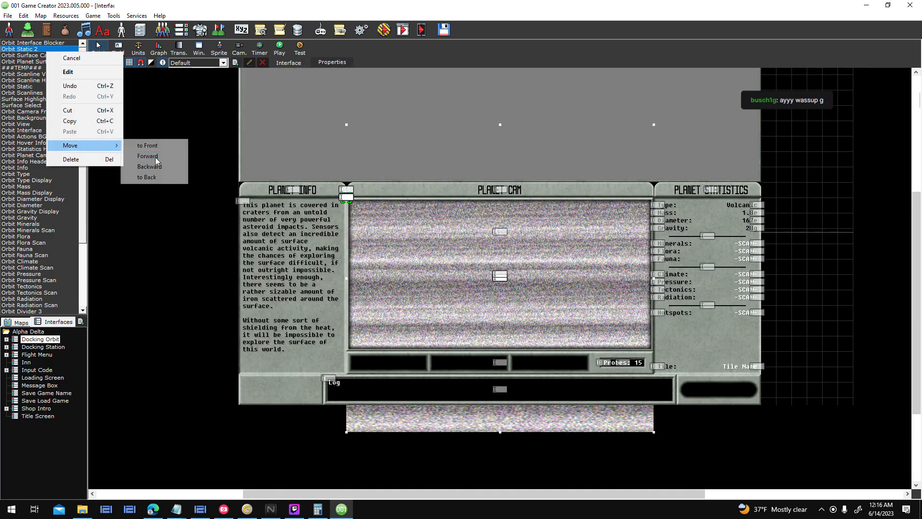
pyautogui.click(163, 161)
pyautogui.rightClick(43, 55)
pyautogui.moveTo(77, 148)
pyautogui.click(145, 161)
pyautogui.rightClick(42, 61)
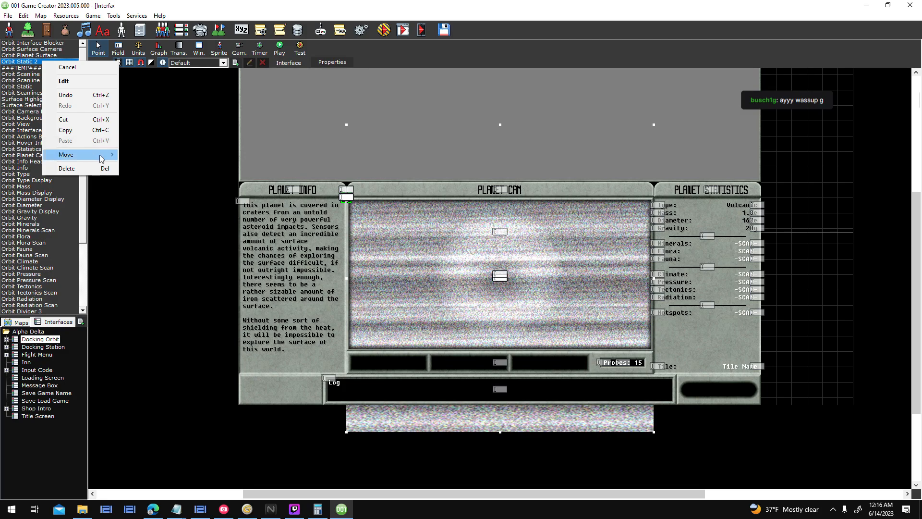
pyautogui.click(148, 167)
# - Nudge Orbit Static 2 slightly upward over the Planet Cam view and deselect it
pyautogui.click(592, 423)
pyautogui.moveTo(593, 422); pyautogui.dragTo(591, 402)
pyautogui.click(830, 231)
# - Relaunch the game, start a new game and scan the nearby planet to check the repositioned static overlay
pyautogui.click(384, 31)
pyautogui.press('Return')
pyautogui.press('Return')
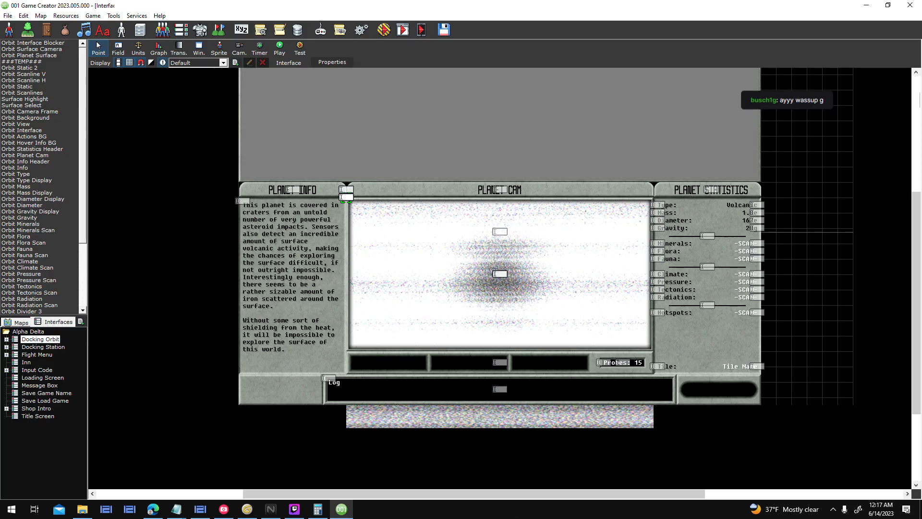
pyautogui.moveTo(83, 509)
pyautogui.moveTo(77, 480)
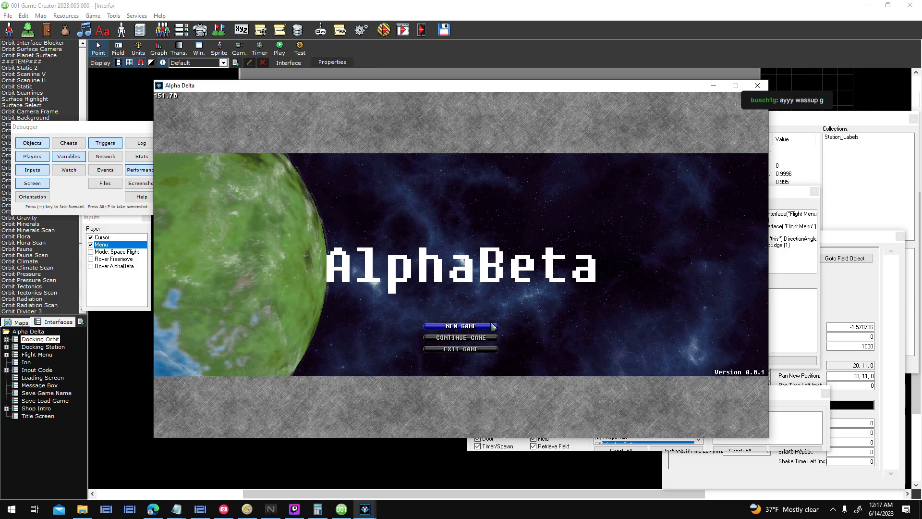
pyautogui.click(493, 326)
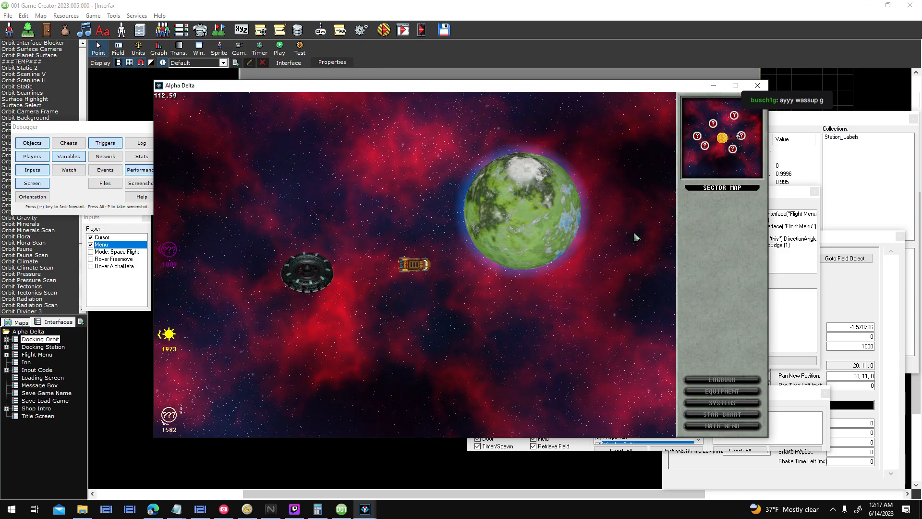
pyautogui.click(576, 244)
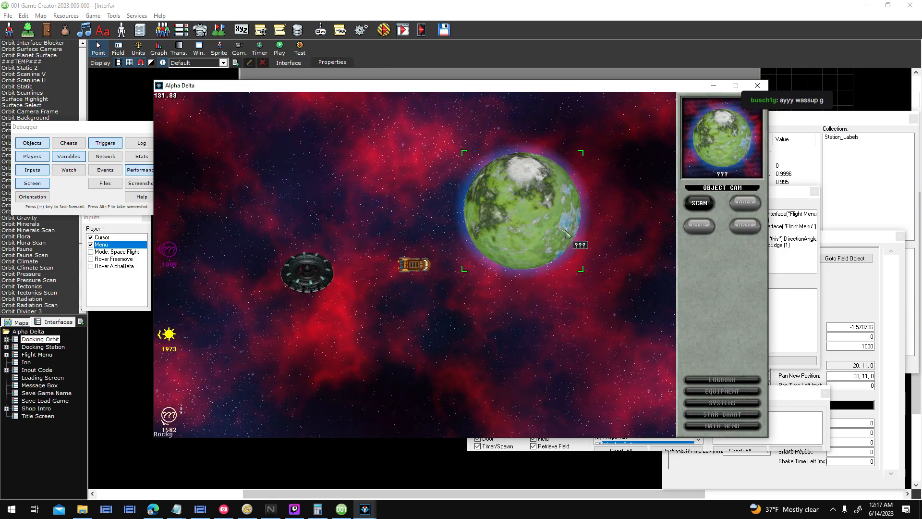
pyautogui.click(697, 209)
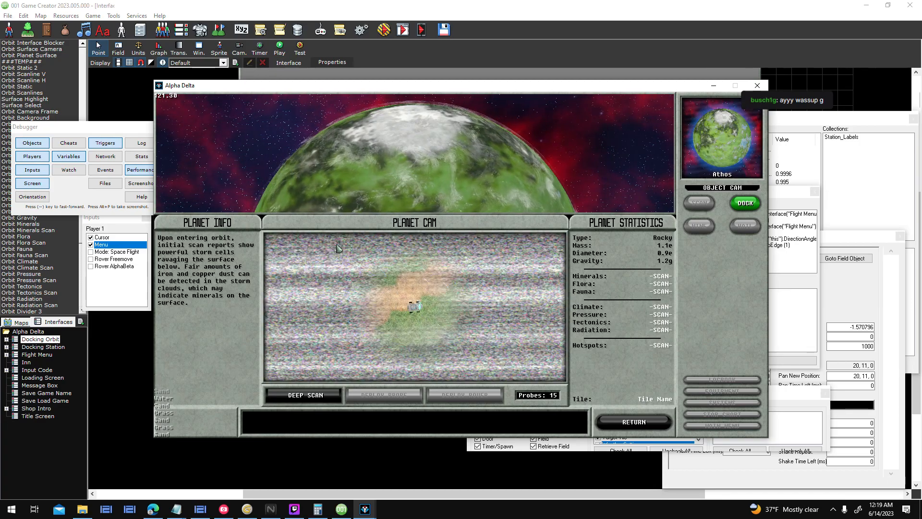
# - Inspect the Docking Orbit interface objects in the debugger and toggle the visibility of ###TEMP### off and on
pyautogui.click(32, 143)
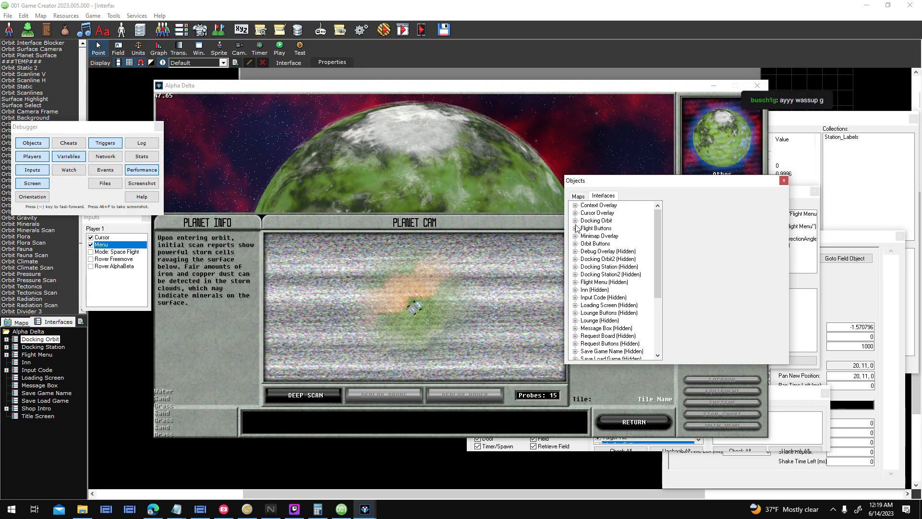
pyautogui.click(575, 220)
pyautogui.click(607, 236)
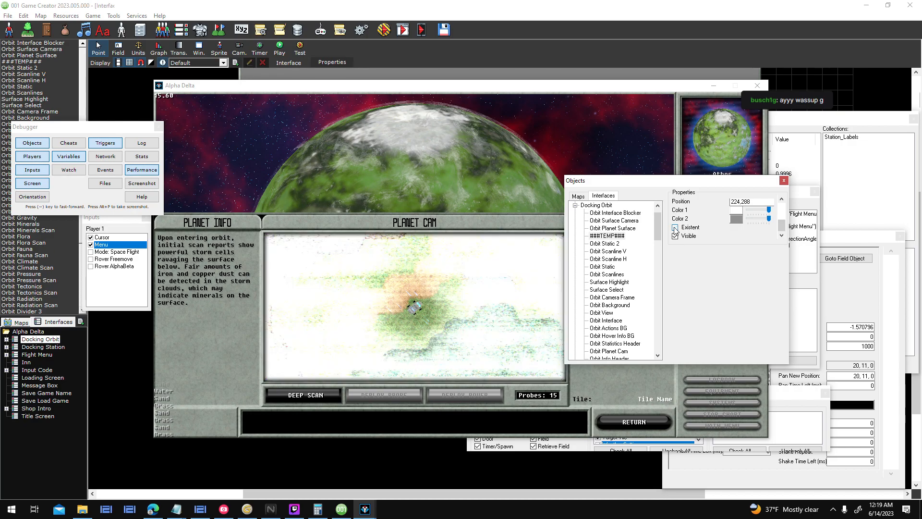
pyautogui.click(675, 236)
pyautogui.click(675, 236)
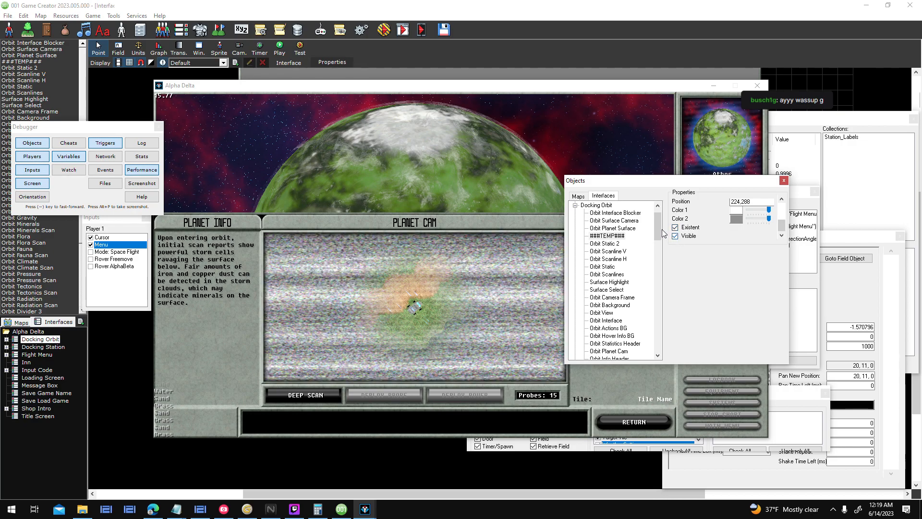
# - Toggle the visibility of Orbit Static 2 repeatedly to compare the Planet Cam, leaving it hidden
pyautogui.click(617, 244)
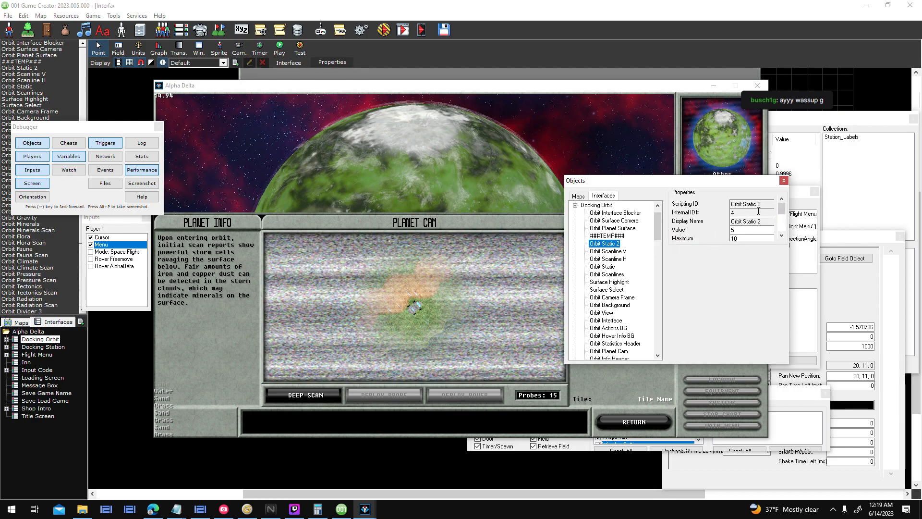
pyautogui.scroll(-3, 730, 221)
pyautogui.click(675, 236)
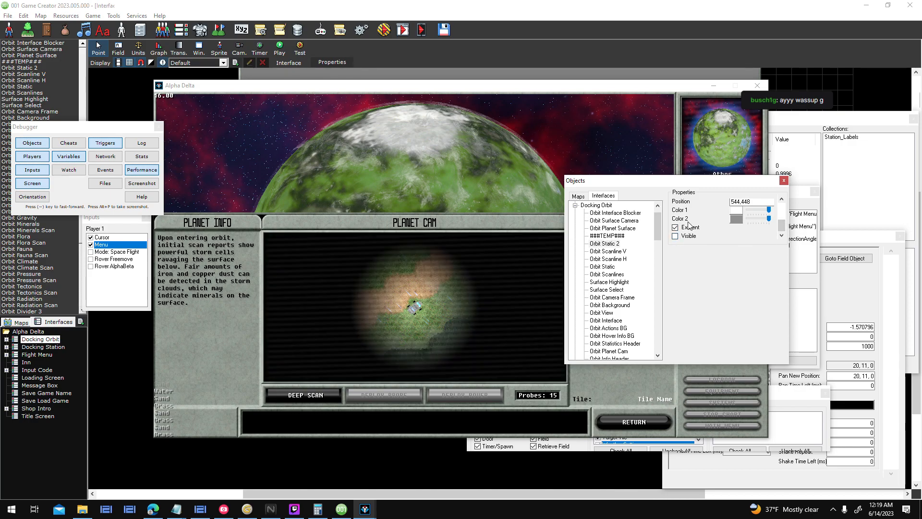
pyautogui.click(675, 236)
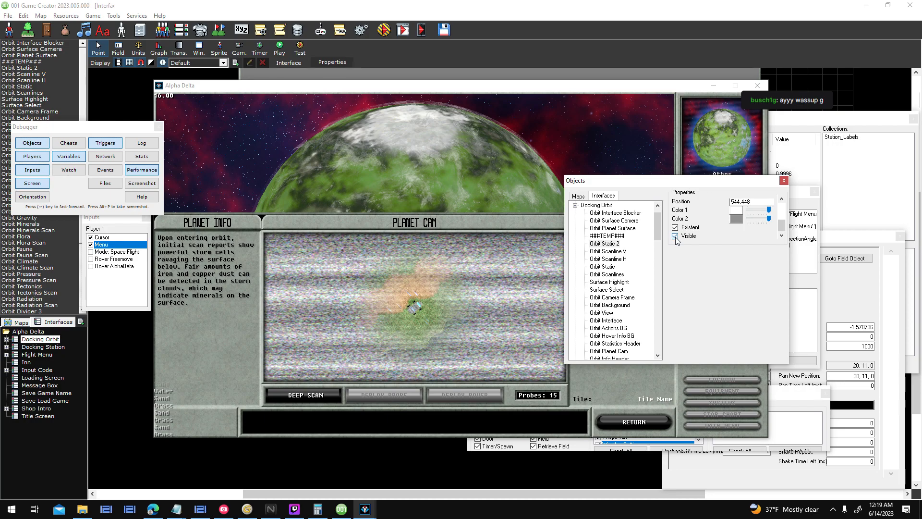
pyautogui.click(675, 236)
pyautogui.click(675, 236)
pyautogui.click(675, 236)
pyautogui.click(676, 236)
pyautogui.click(675, 236)
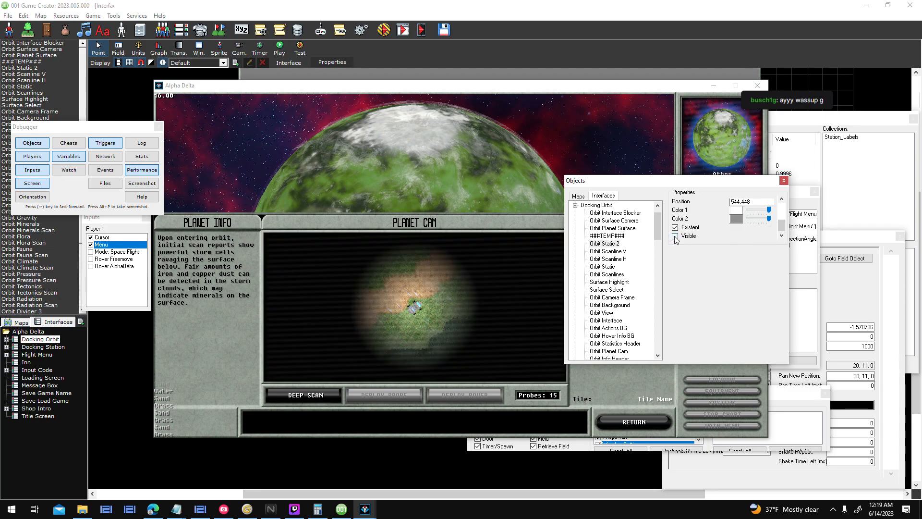
# - Hide ###TEMP### and make Orbit Static 2 visible to check how the static renders without it
pyautogui.click(607, 236)
pyautogui.moveTo(781, 212); pyautogui.dragTo(781, 228)
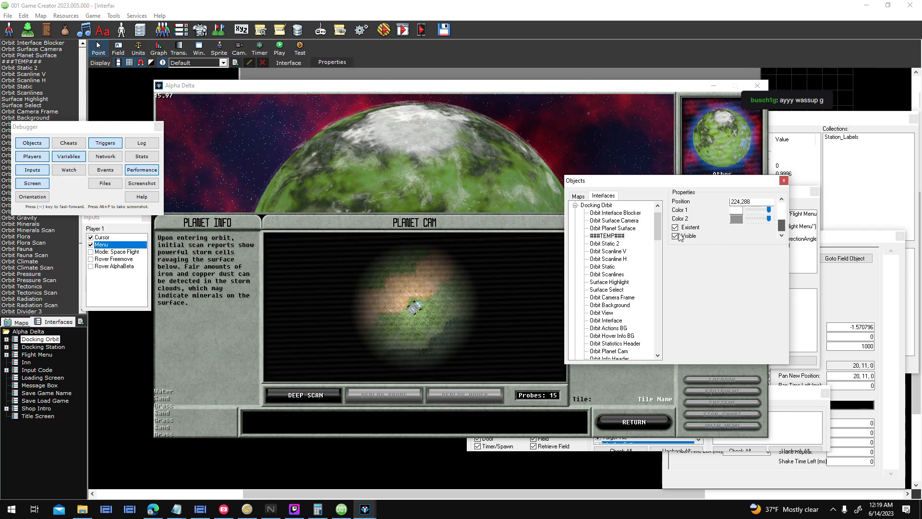
pyautogui.click(675, 236)
pyautogui.click(617, 249)
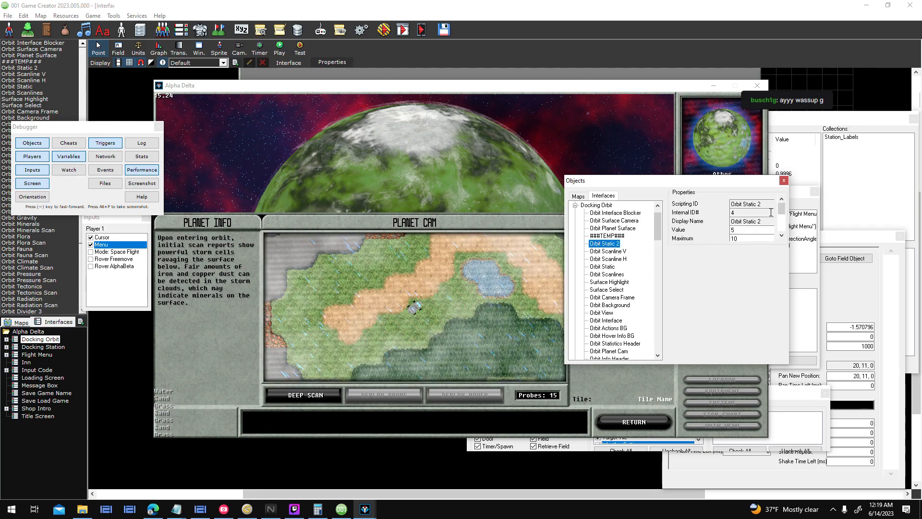
pyautogui.moveTo(781, 212); pyautogui.dragTo(781, 228)
pyautogui.click(676, 236)
pyautogui.click(676, 237)
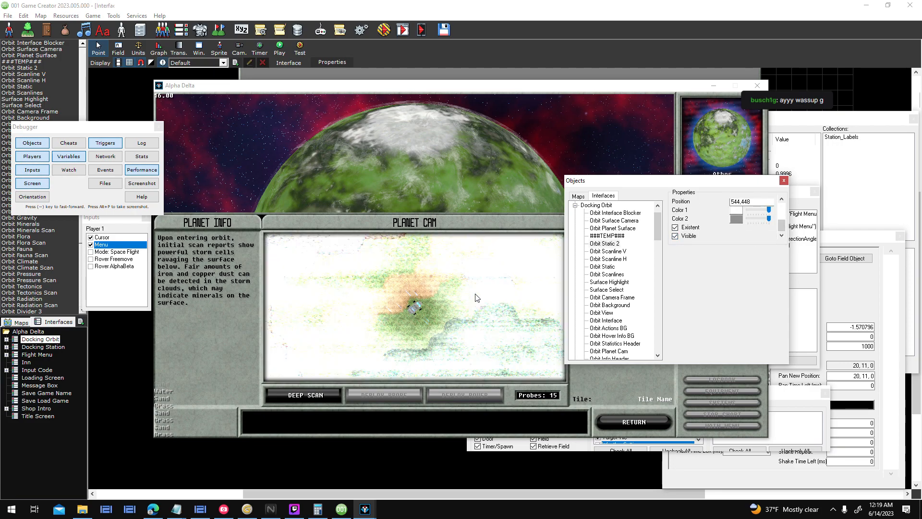
# - Check the Planet Cam in the running game and make ###TEMP### visible again through the debugger
pyautogui.click(483, 308)
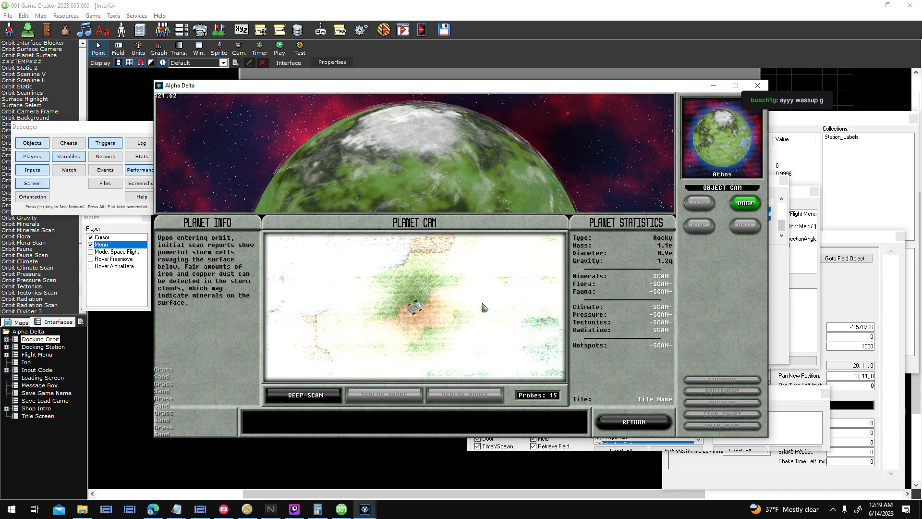
pyautogui.click(774, 194)
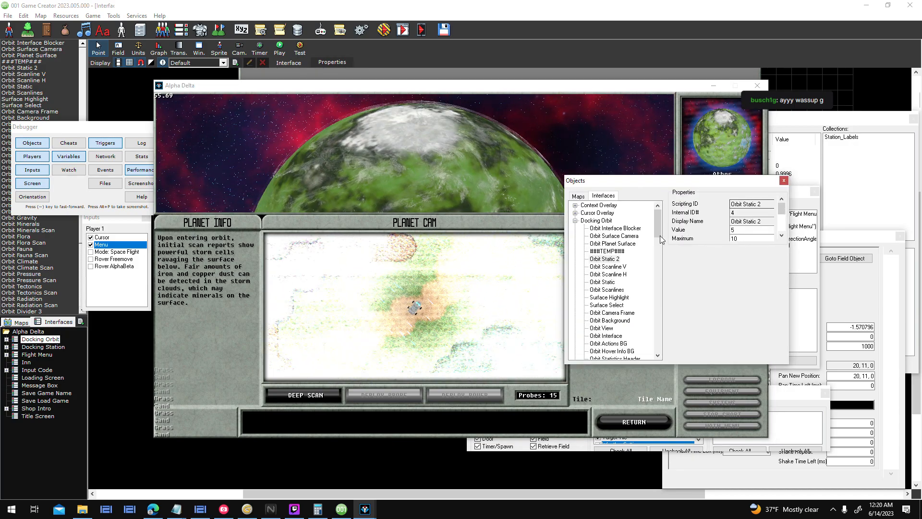
pyautogui.click(625, 258)
pyautogui.scroll(-3, 775, 204)
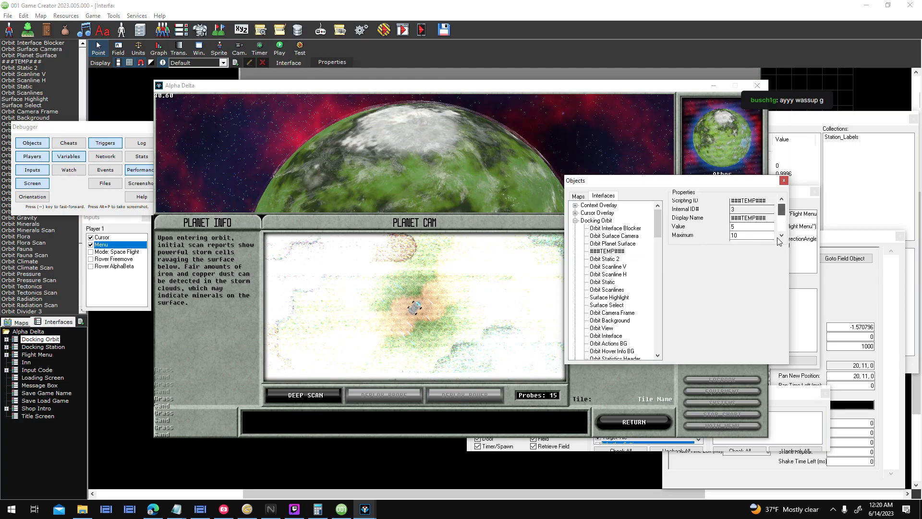
pyautogui.click(528, 278)
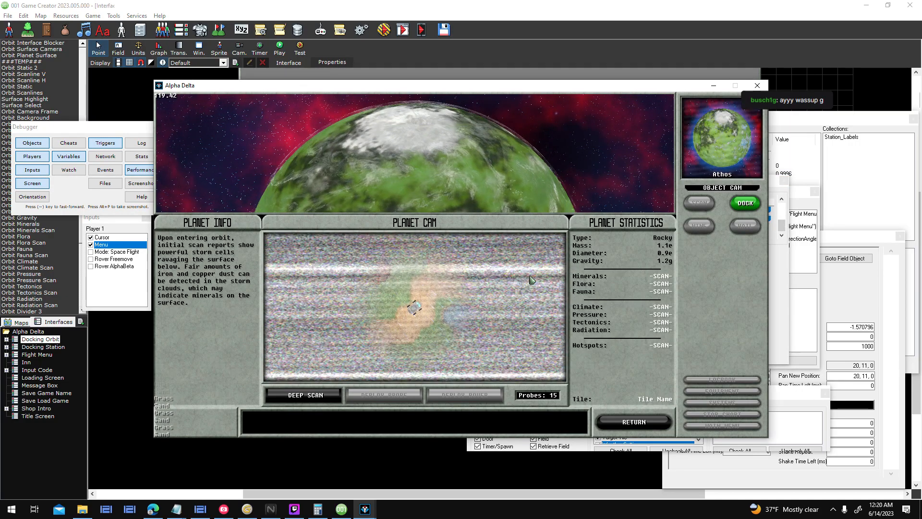
# - Switch to Genetica and examine the stop positions in the gradient of the Colorize node
pyautogui.click(247, 509)
pyautogui.click(108, 36)
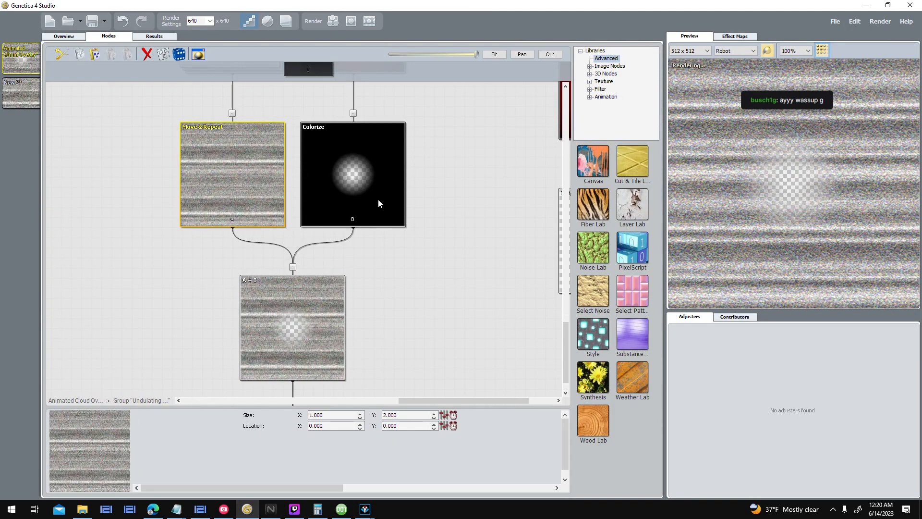
pyautogui.click(379, 199)
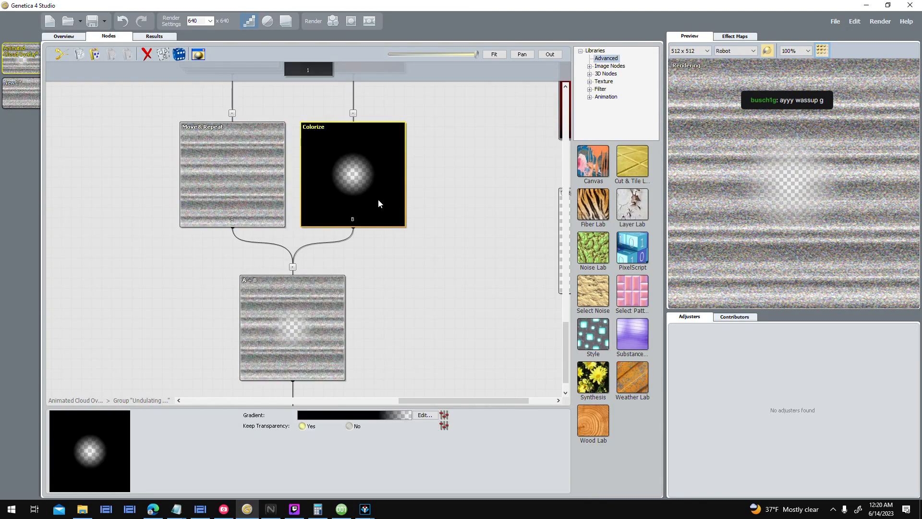
pyautogui.click(424, 415)
pyautogui.moveTo(505, 97); pyautogui.dragTo(471, 88)
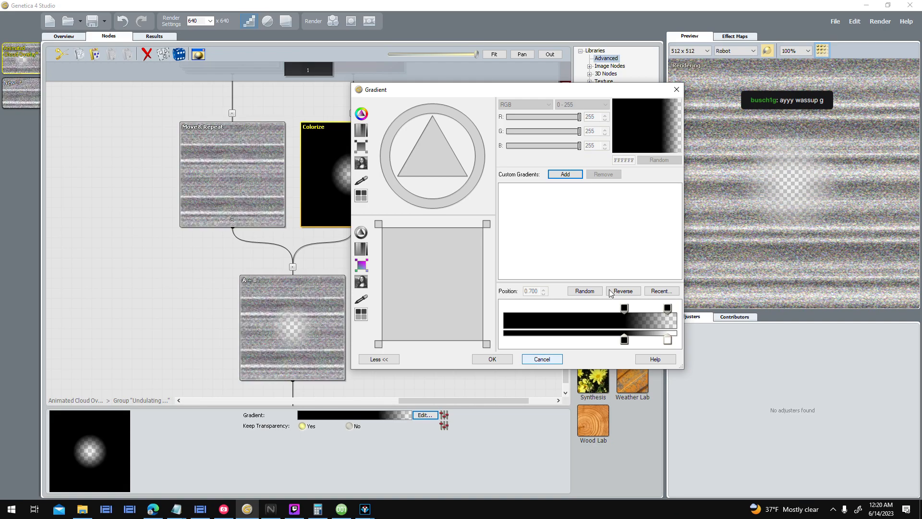
pyautogui.click(624, 308)
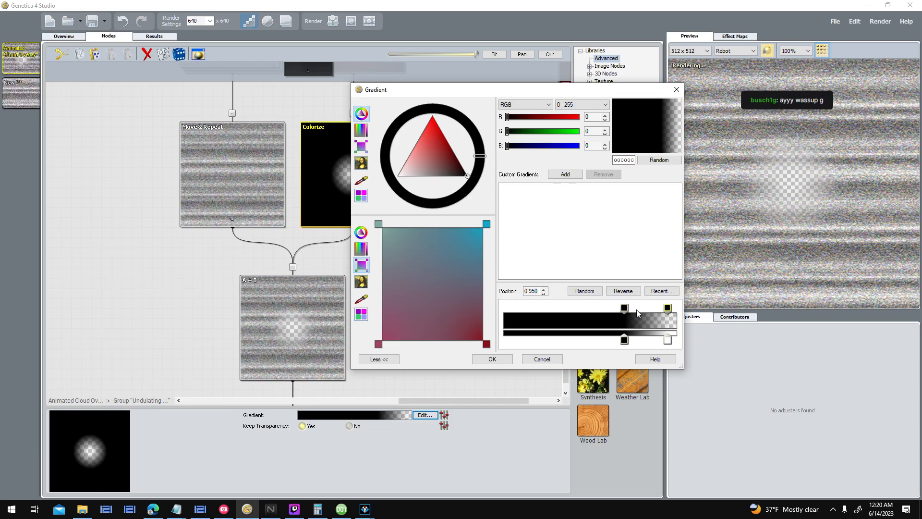
# - Add the lines "Darkness Overlay - .700, .950" and "Static Overlay -" at the end of Weather Settings.txt in Notepad
pyautogui.moveTo(173, 508)
pyautogui.click(252, 460)
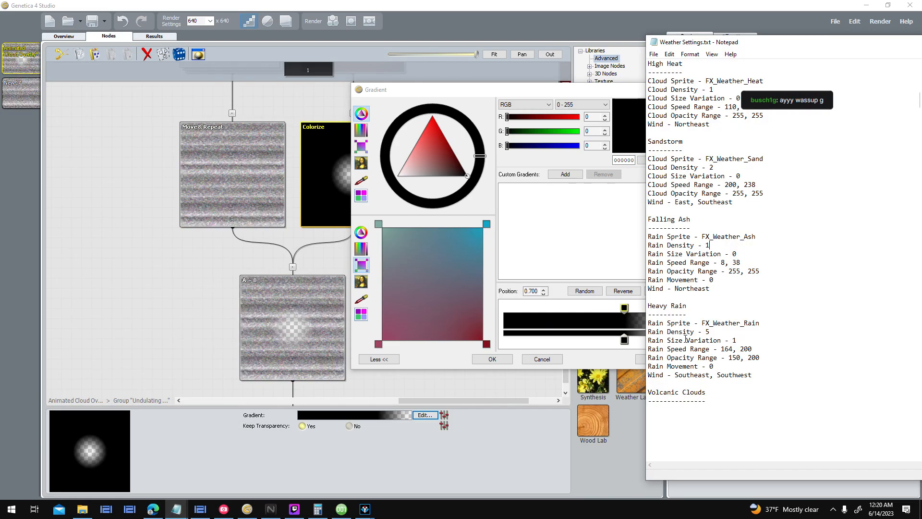
pyautogui.press('Return')
pyautogui.press('Return')
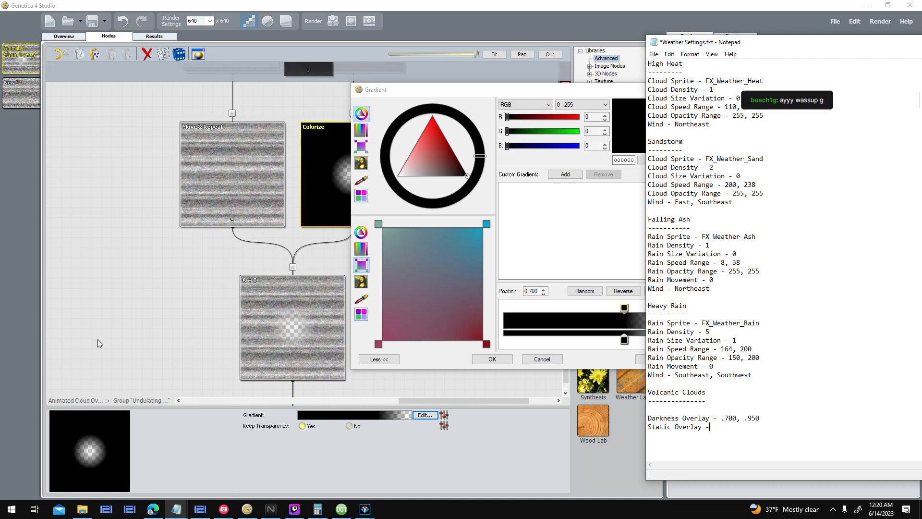
# - Set the first color stop and first opacity stop of the Colorize gradient to position 0.600 and apply it
pyautogui.click(492, 93)
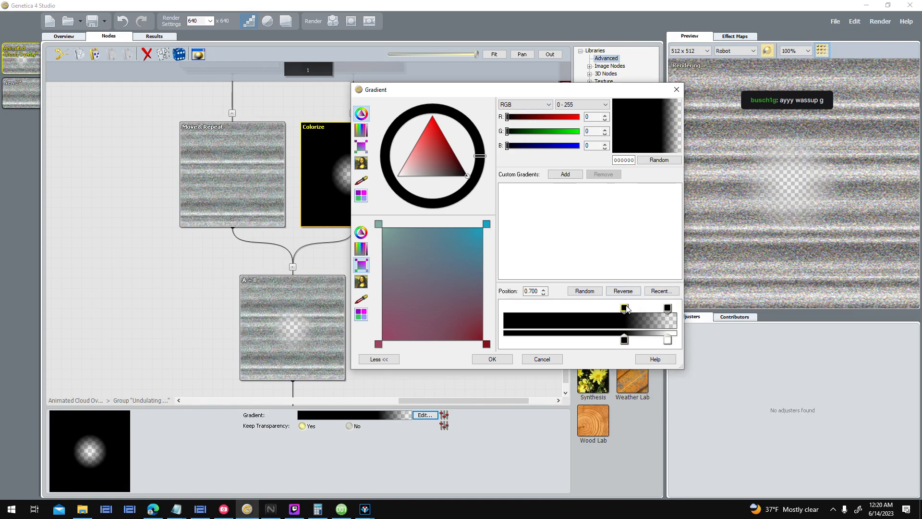
pyautogui.moveTo(529, 291); pyautogui.dragTo(550, 292)
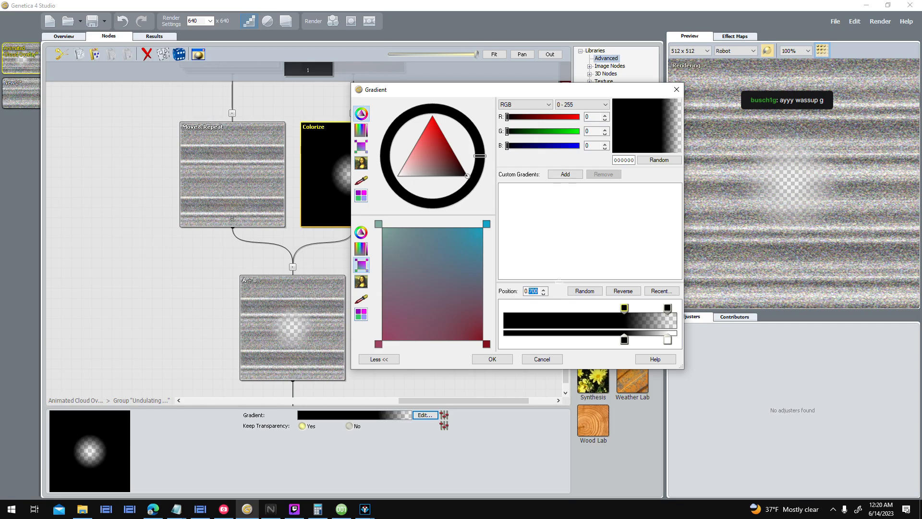
pyautogui.write('6')
pyautogui.click(624, 340)
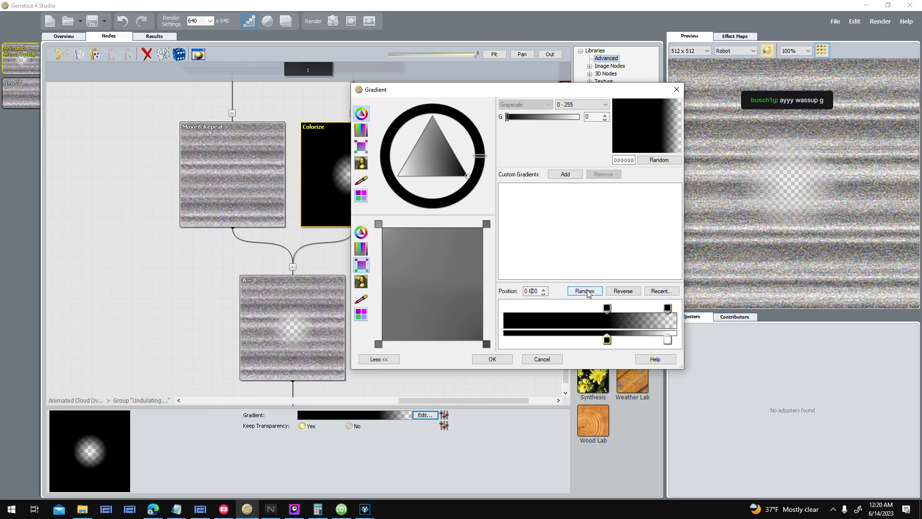
pyautogui.click(490, 358)
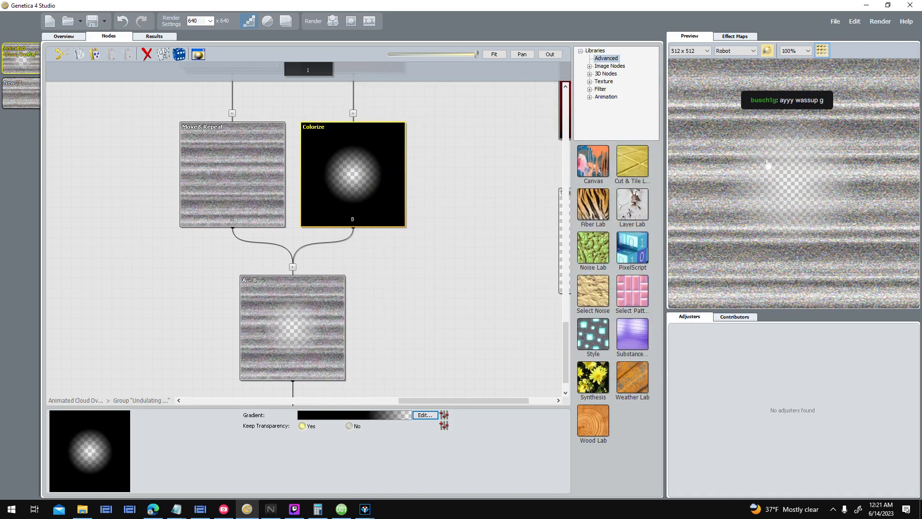
# - Set the first color stop and first opacity stop of the Colorize gradient to position 0.550 and apply it
pyautogui.click(425, 414)
pyautogui.click(611, 330)
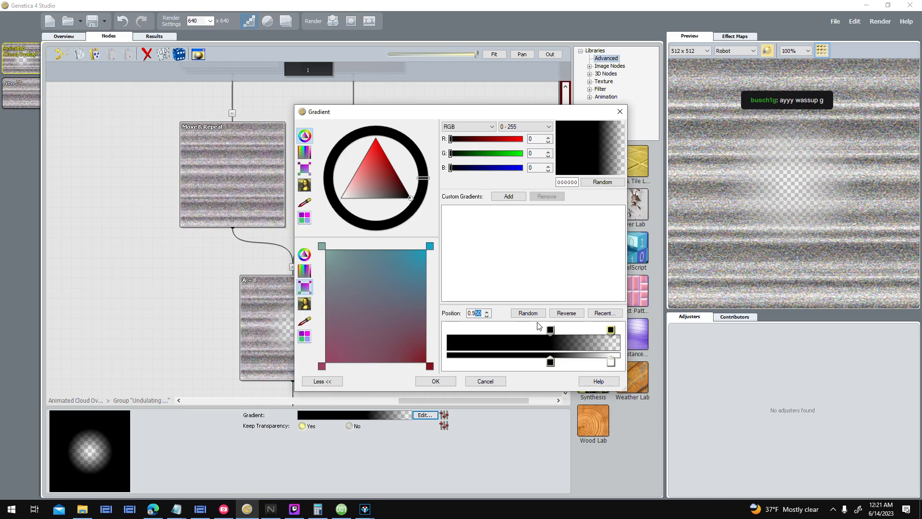
pyautogui.moveTo(551, 363)
pyautogui.mouseDown()
pyautogui.moveTo(522, 363)
pyautogui.moveTo(541, 363)
pyautogui.mouseUp()
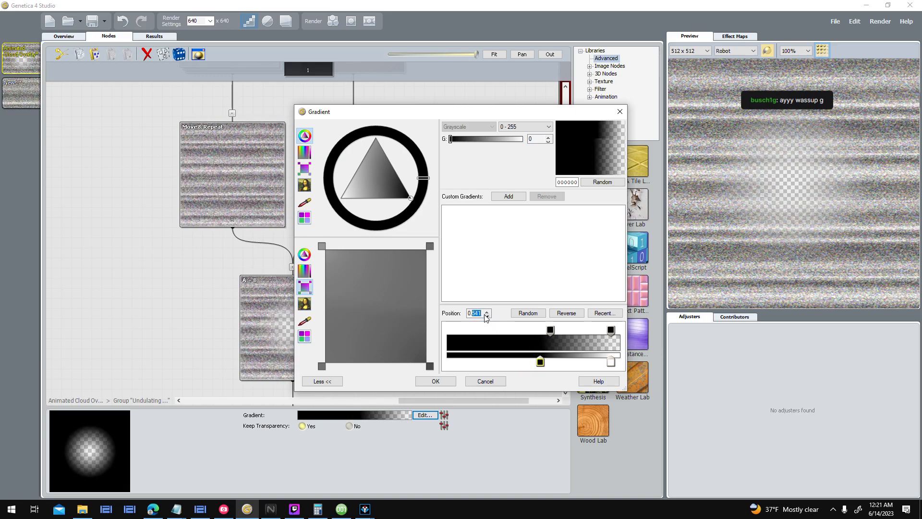
pyautogui.click(550, 329)
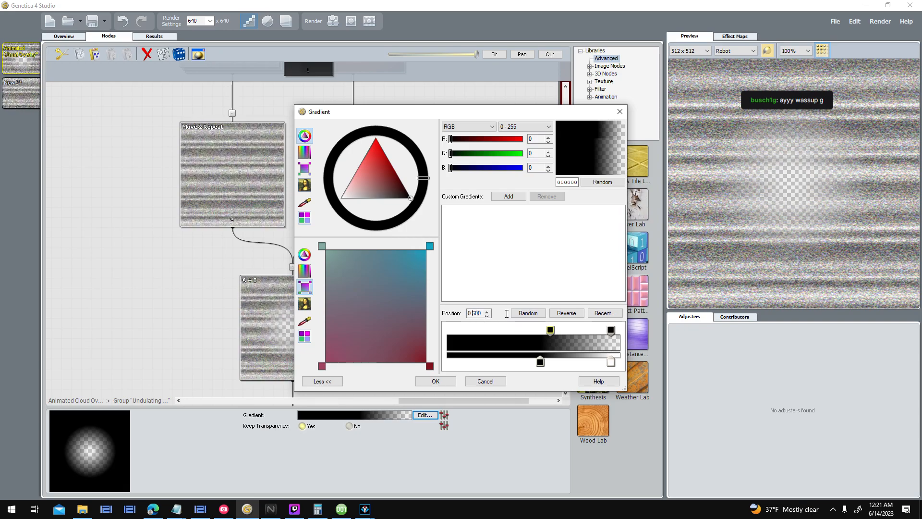
pyautogui.moveTo(550, 330); pyautogui.dragTo(542, 329)
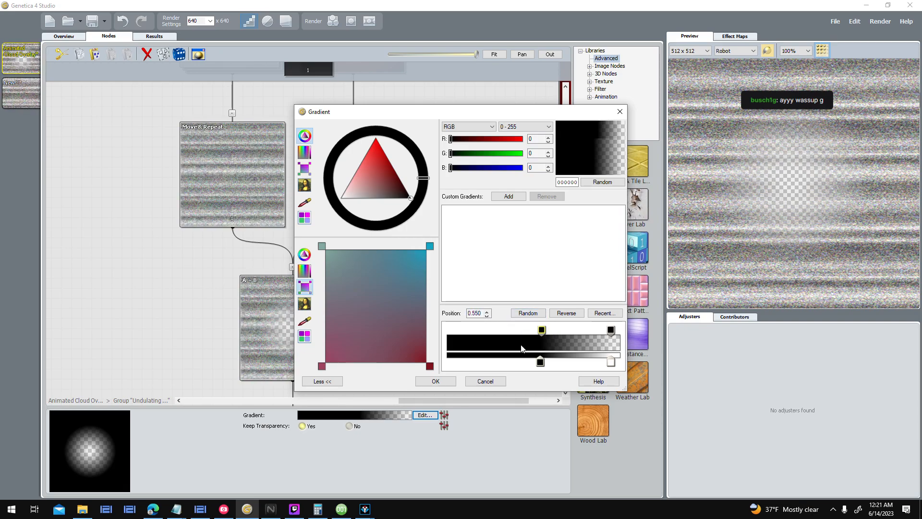
pyautogui.click(538, 362)
pyautogui.moveTo(473, 313); pyautogui.dragTo(509, 318)
pyautogui.write('55')
pyautogui.press('Return')
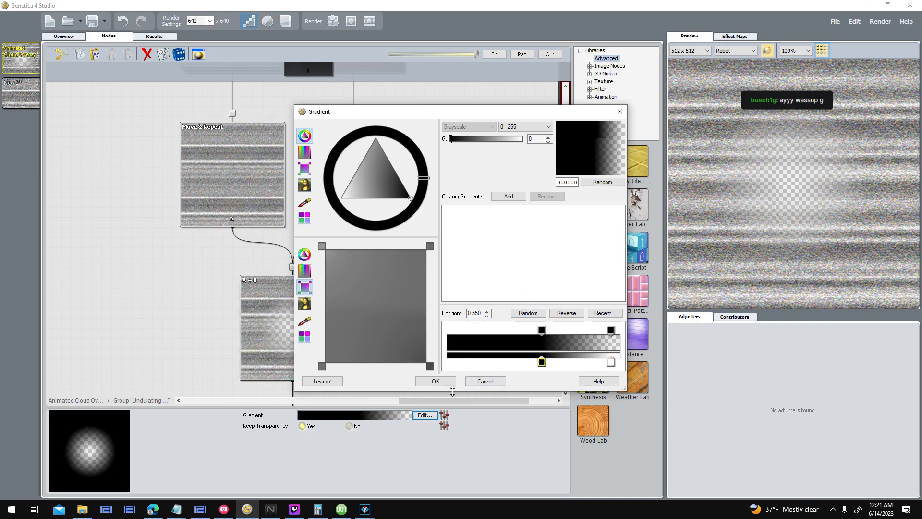
pyautogui.click(435, 381)
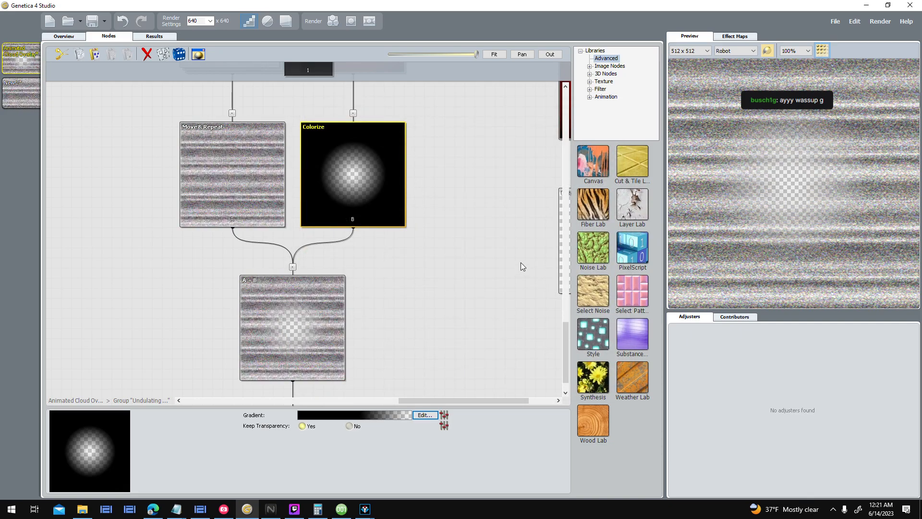
# - Render all 32 frames of the static animation at 640 x 640 to memory and start exporting it as PNG images
pyautogui.click(369, 21)
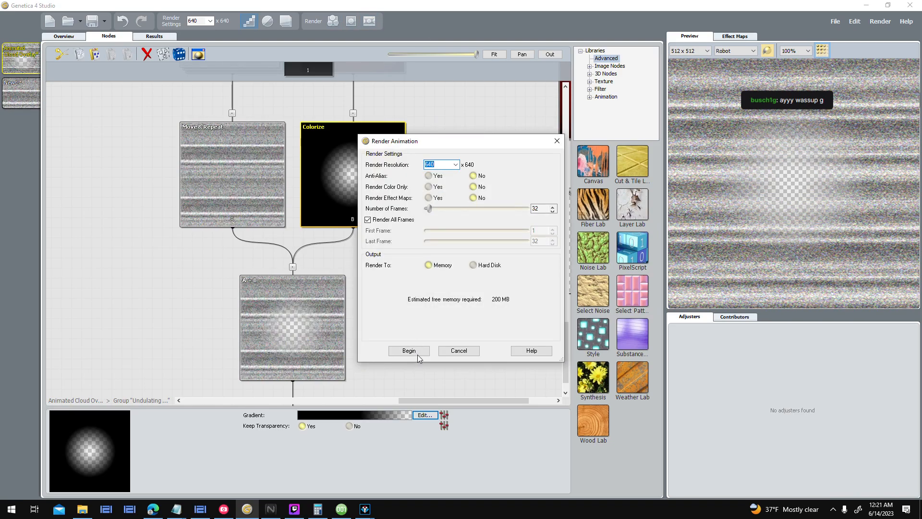
pyautogui.click(409, 351)
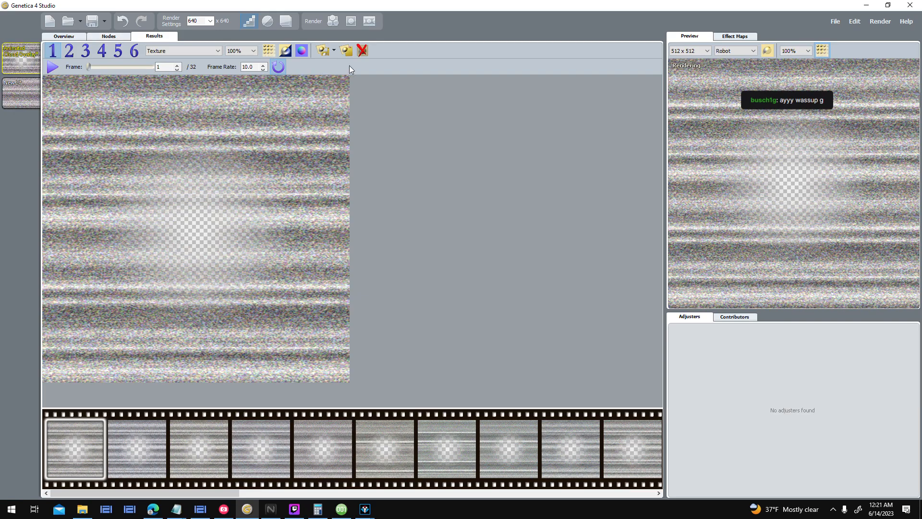
pyautogui.click(322, 51)
pyautogui.click(421, 292)
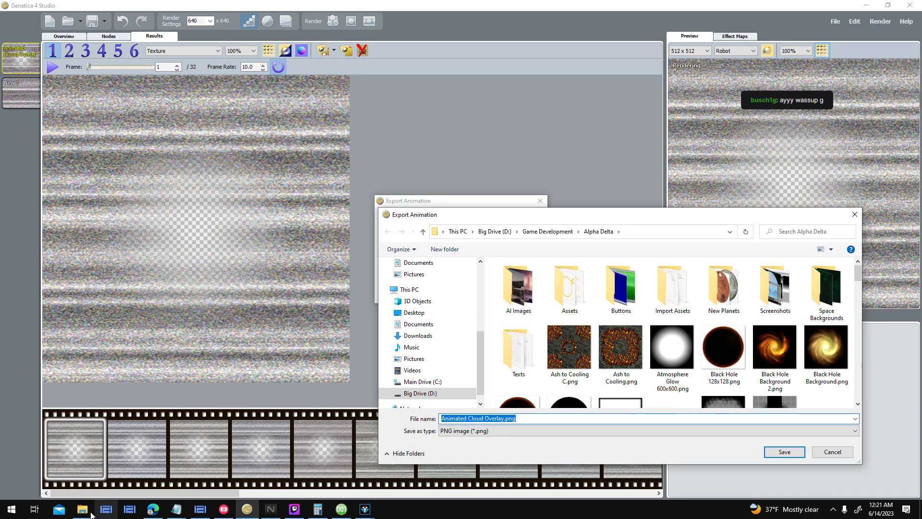
# - In File Explorer, delete all the old static frames from the Static Overlay folder under Alpha Delta's Assets > Animations
pyautogui.click(90, 513)
pyautogui.scroll(3, 175, 152)
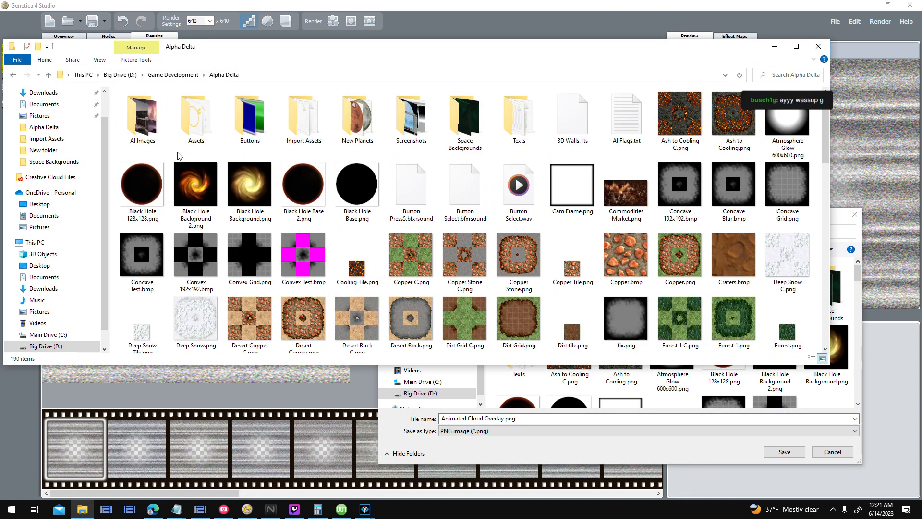
pyautogui.doubleClick(216, 126)
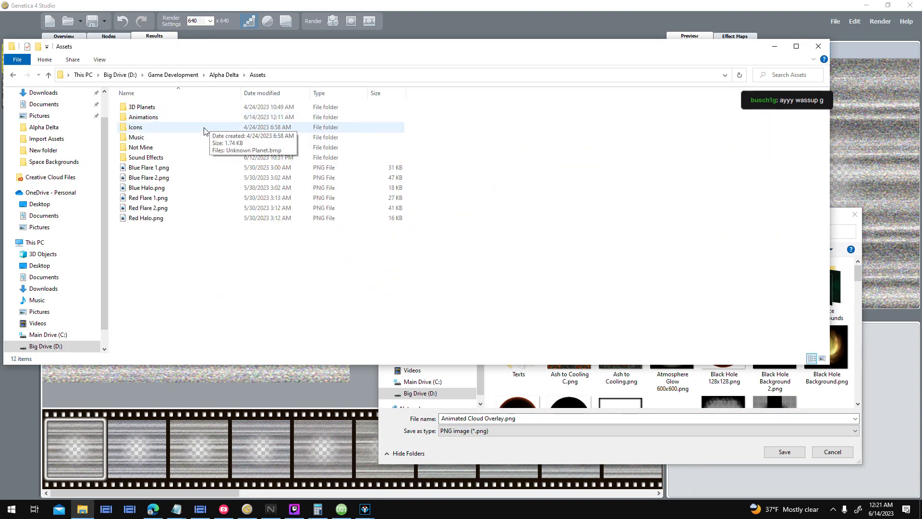
pyautogui.doubleClick(177, 119)
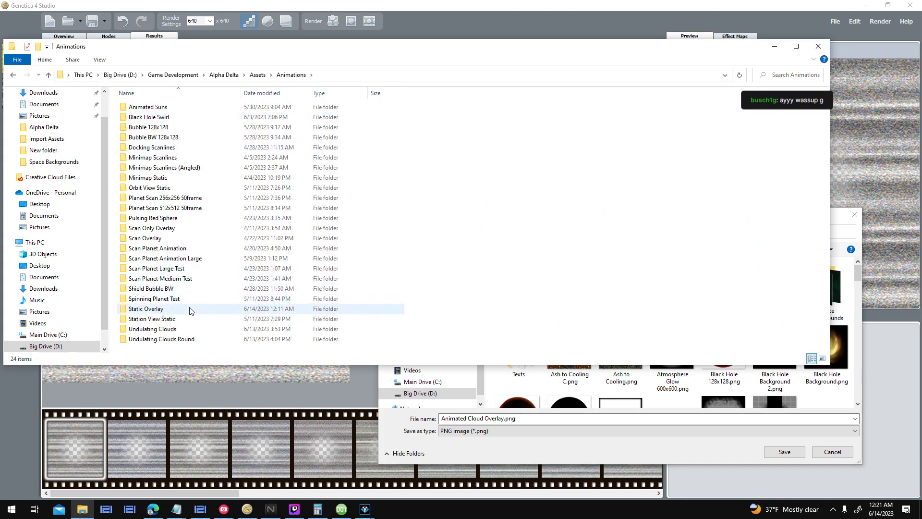
pyautogui.doubleClick(211, 308)
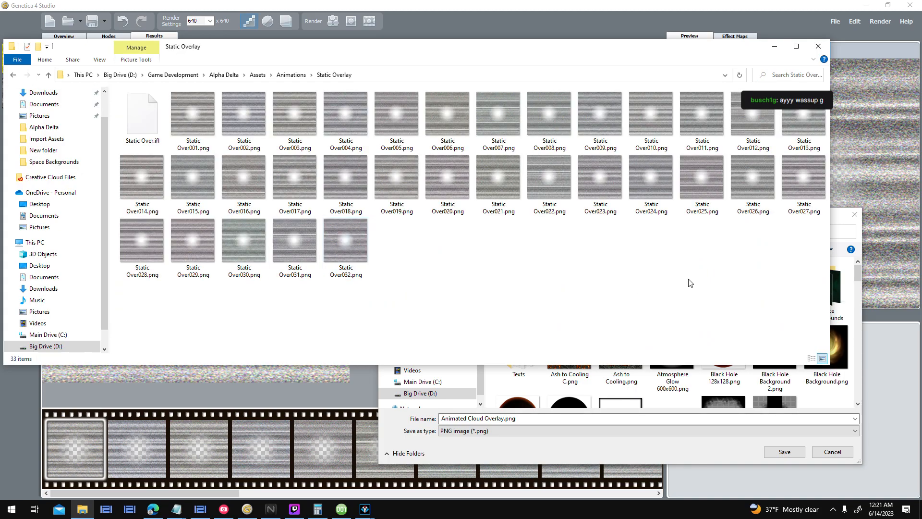
pyautogui.hotkey('ctrl', 'a')
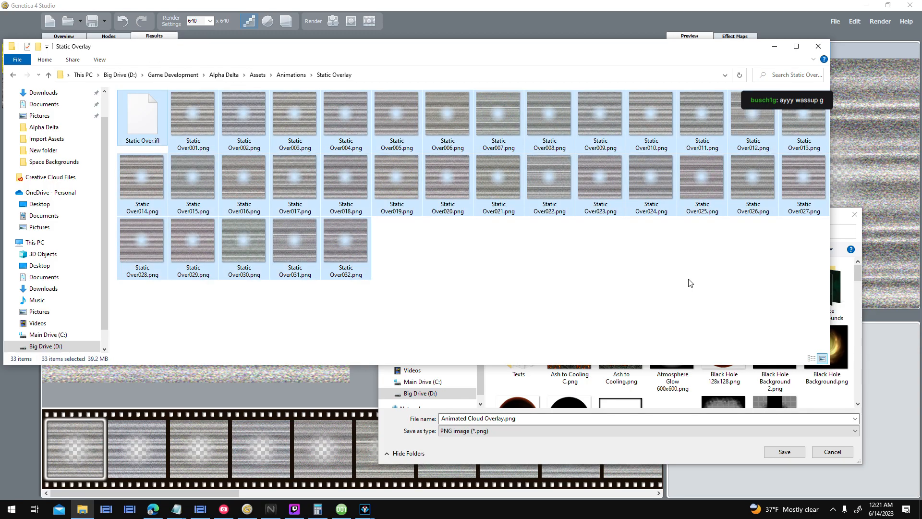
pyautogui.press('Delete')
pyautogui.click(774, 47)
# - Export the rendered frames as PNG images named "Static Overlay" into the Assets > Animations > Static Overlay folder
pyautogui.doubleClick(571, 292)
pyautogui.doubleClick(528, 287)
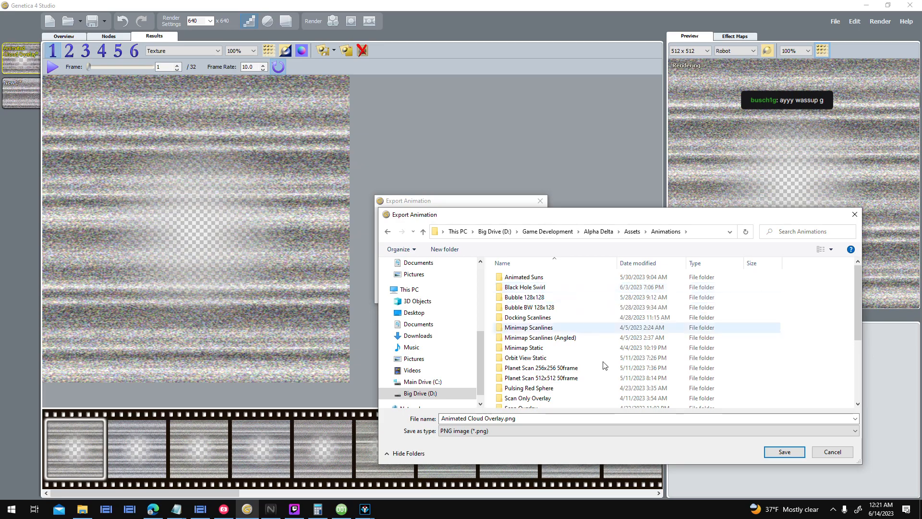
pyautogui.scroll(-5, 540, 339)
pyautogui.doubleClick(522, 373)
pyautogui.write('Static Overlay')
pyautogui.press('Return')
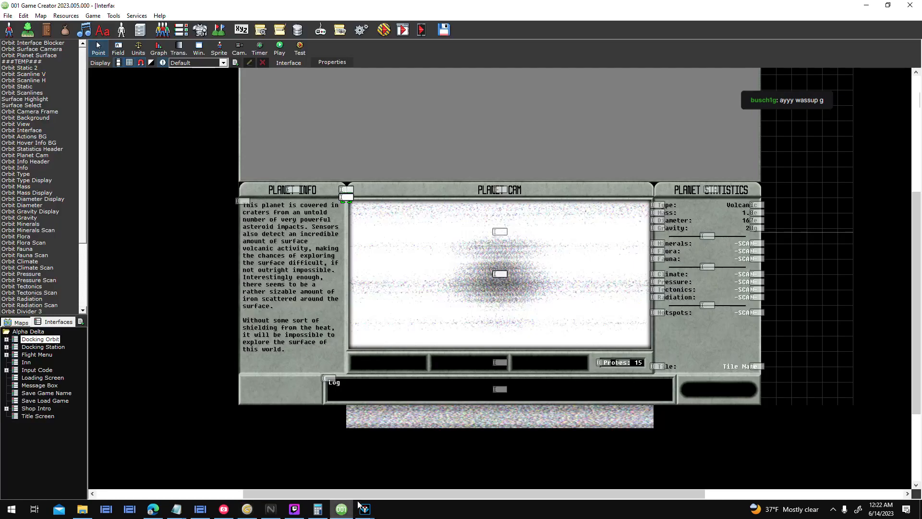
# - Switch to 001 Game Creator and close the running Alpha Delta test game
pyautogui.click(341, 509)
pyautogui.moveTo(358, 515)
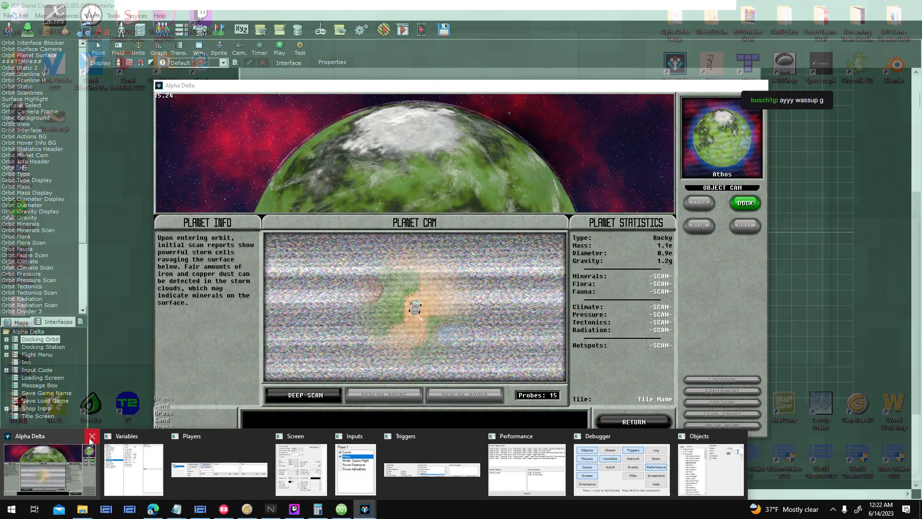
pyautogui.click(90, 437)
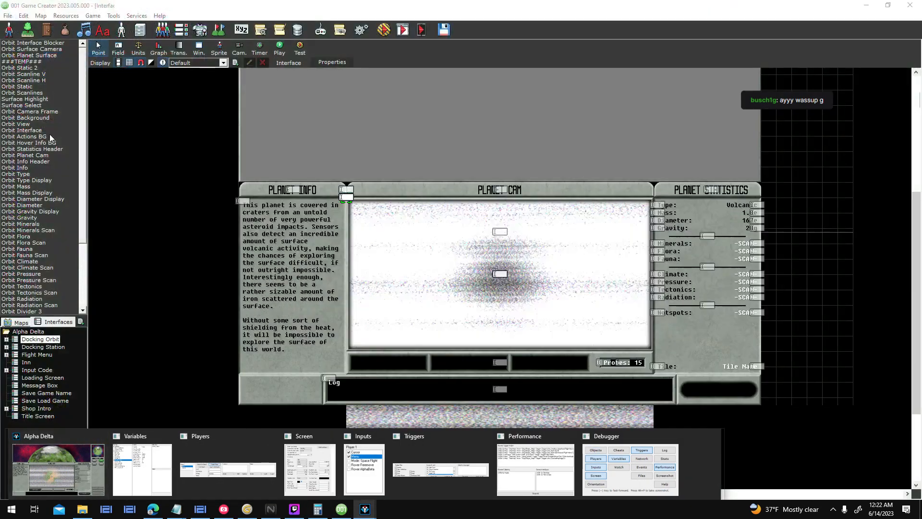
# - Remove the existing animation from the visibility overlay sprite in the Effect > Overlays group
pyautogui.click(15, 30)
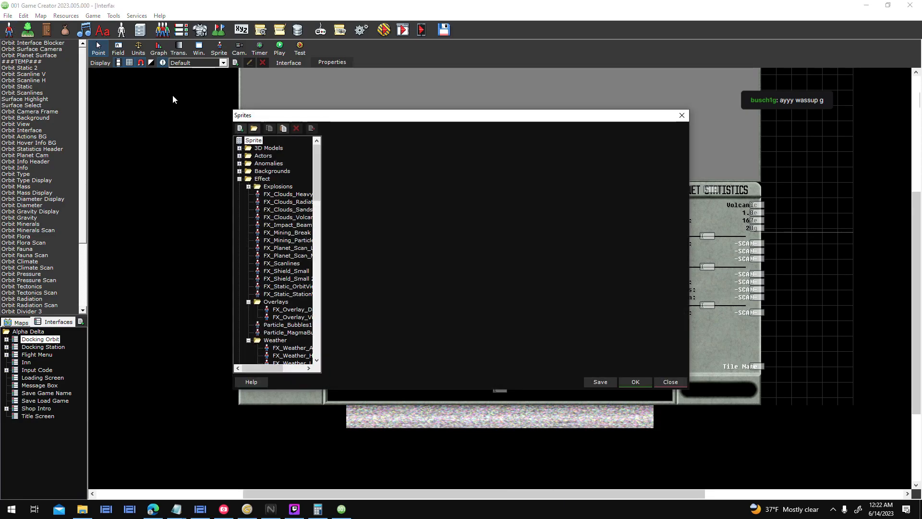
pyautogui.click(300, 317)
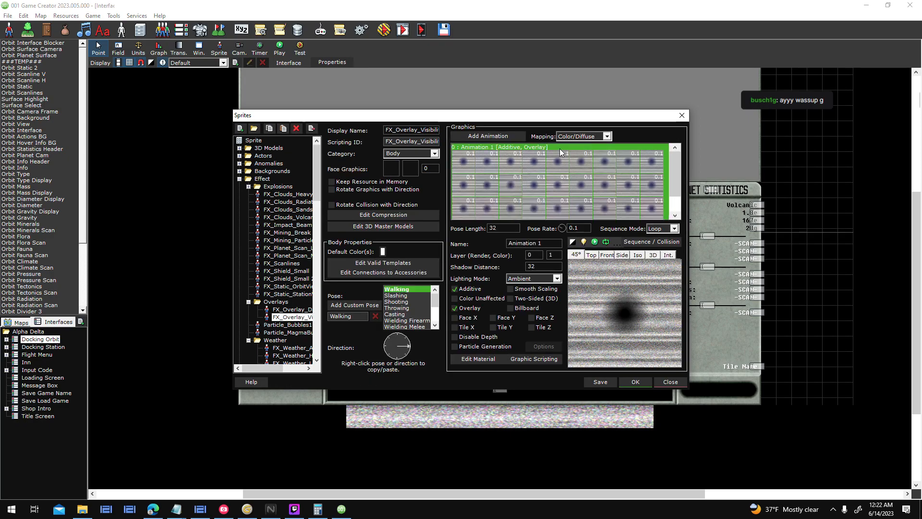
pyautogui.rightClick(575, 146)
pyautogui.click(603, 251)
pyautogui.click(486, 290)
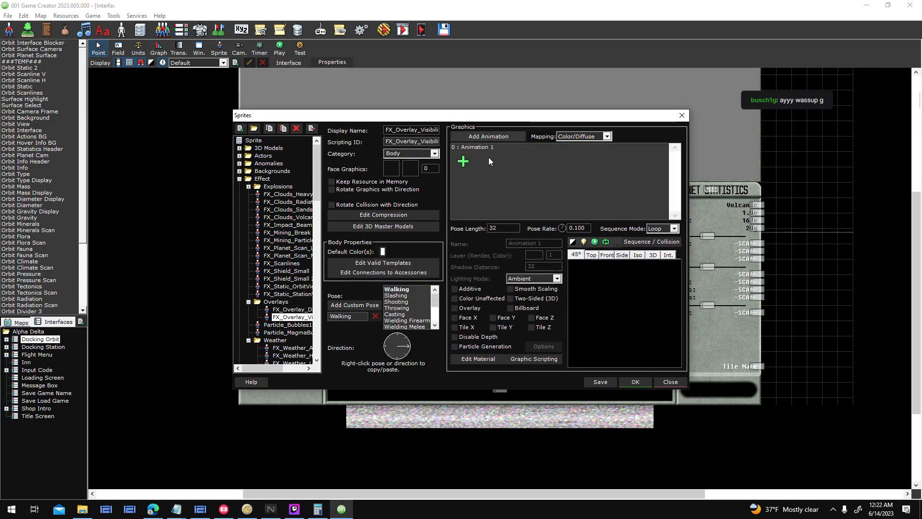
# - Add all the Static Overlay PNG frames to the overlay sprite's empty animation and name it "Static"
pyautogui.click(463, 162)
pyautogui.click(503, 179)
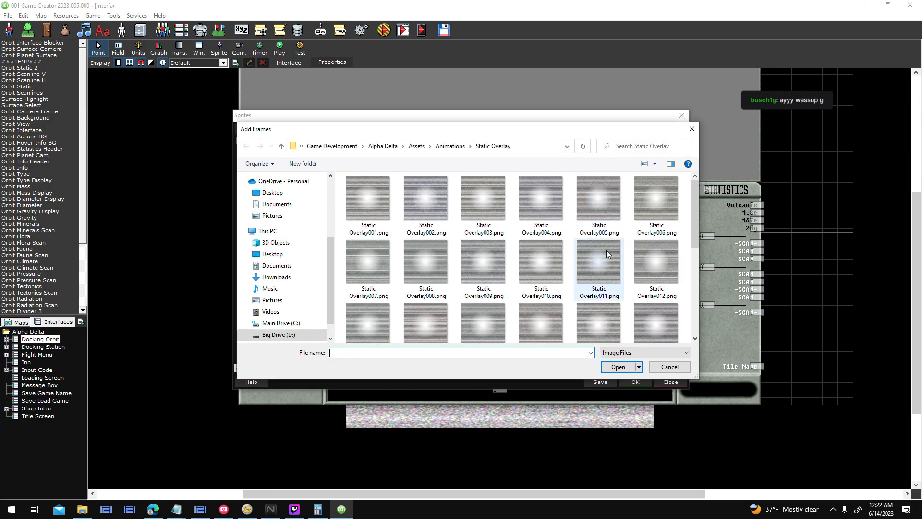
pyautogui.hotkey('ctrl', 'a')
pyautogui.press('Return')
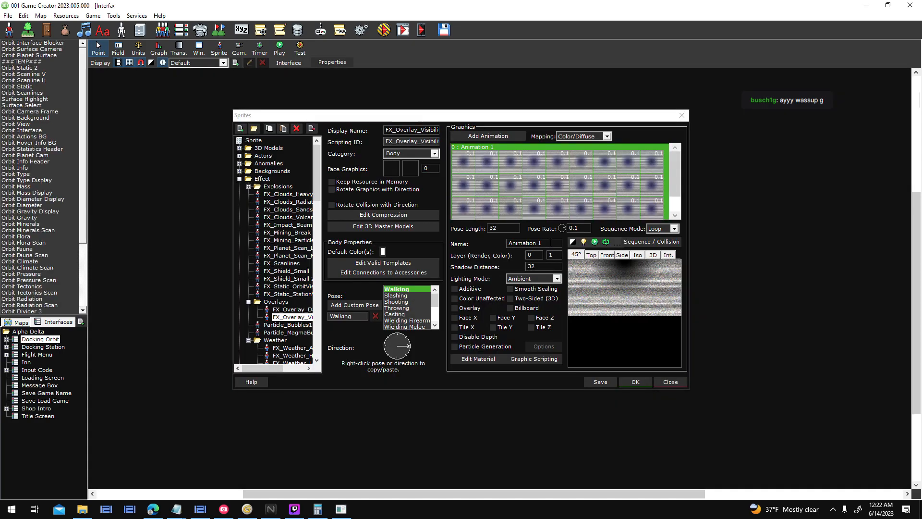
pyautogui.doubleClick(549, 243)
pyautogui.write('Static')
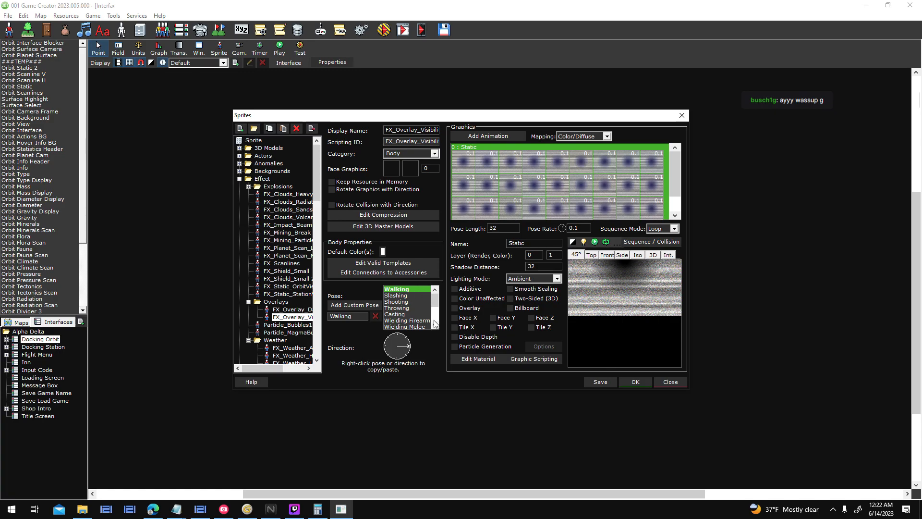
# - Move the Static animation from the sprite's Walking pose to its Idle pose
pyautogui.rightClick(426, 292)
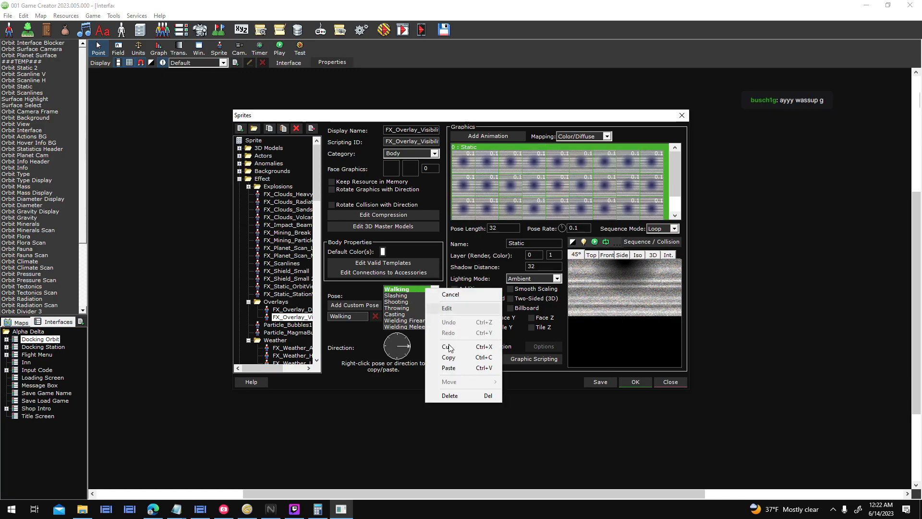
pyautogui.click(451, 348)
pyautogui.click(479, 291)
pyautogui.scroll(-1, 413, 307)
pyautogui.click(407, 317)
pyautogui.rightClick(408, 317)
pyautogui.click(446, 397)
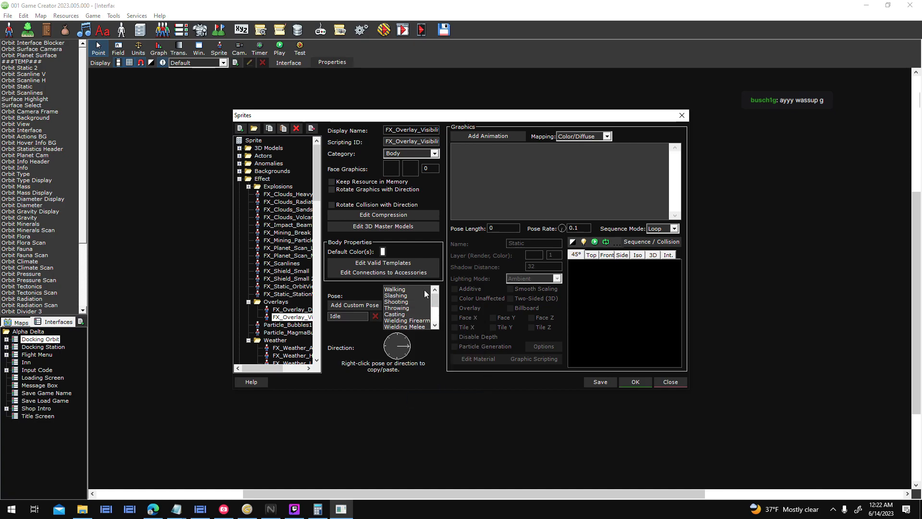
pyautogui.click(631, 178)
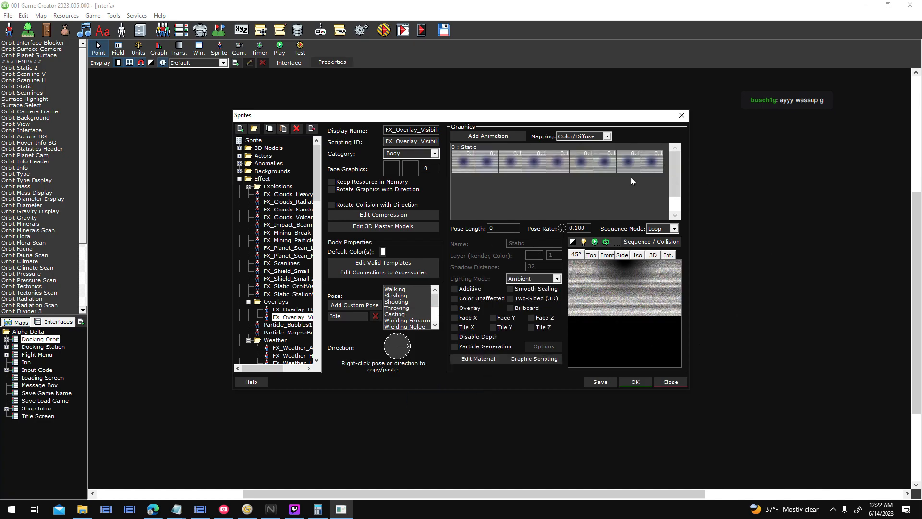
# - Set the Static node's position to 0, 0, 0 in the Sequence Editor
pyautogui.doubleClick(629, 296)
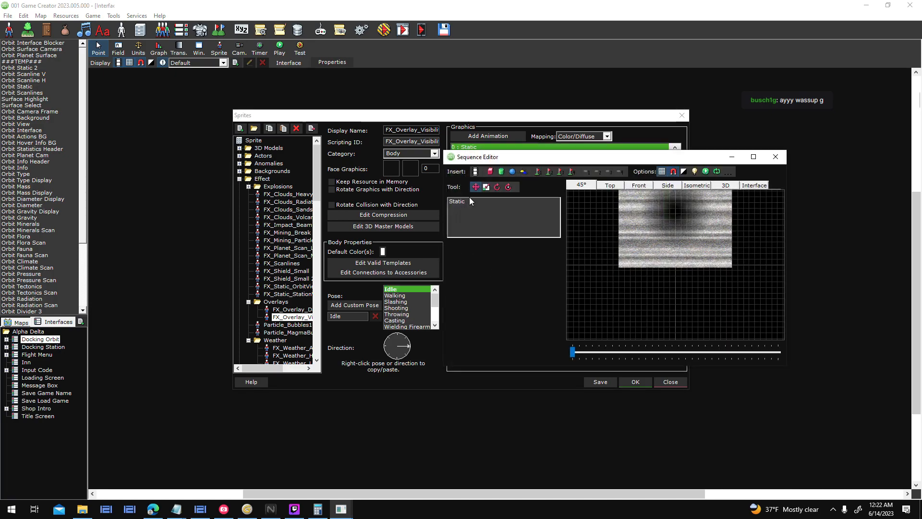
pyautogui.click(476, 200)
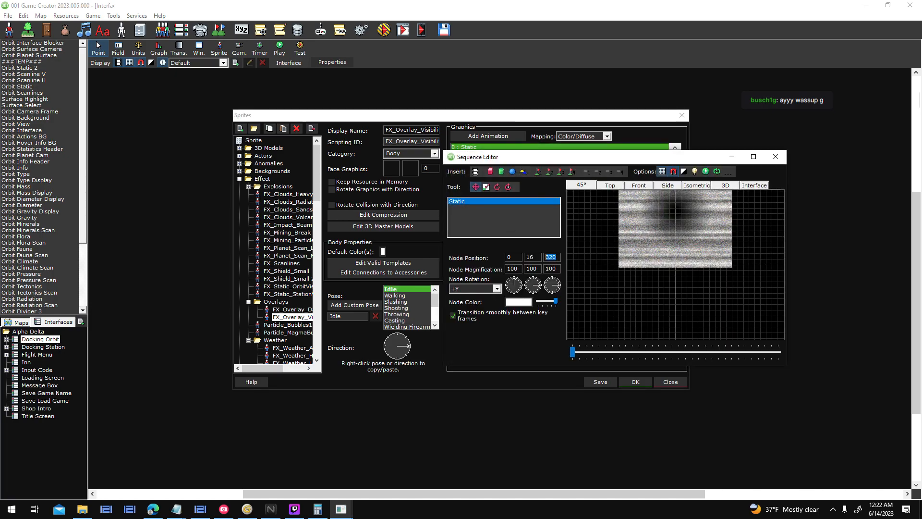
pyautogui.write('0')
pyautogui.click(533, 257)
pyautogui.write('0')
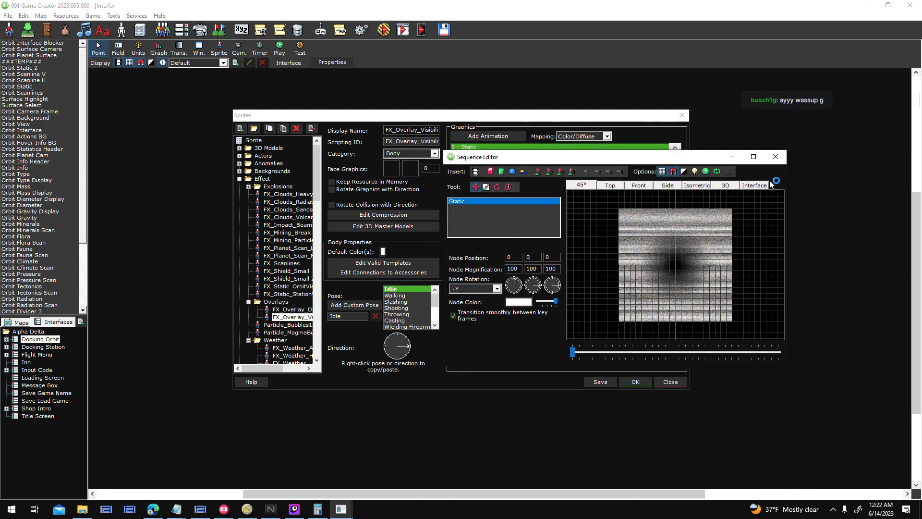
# - Enable Overlay and Additive for the Static animation, set its lighting mode to Disabled, and accept the sprite changes
pyautogui.moveTo(654, 163); pyautogui.dragTo(285, 142)
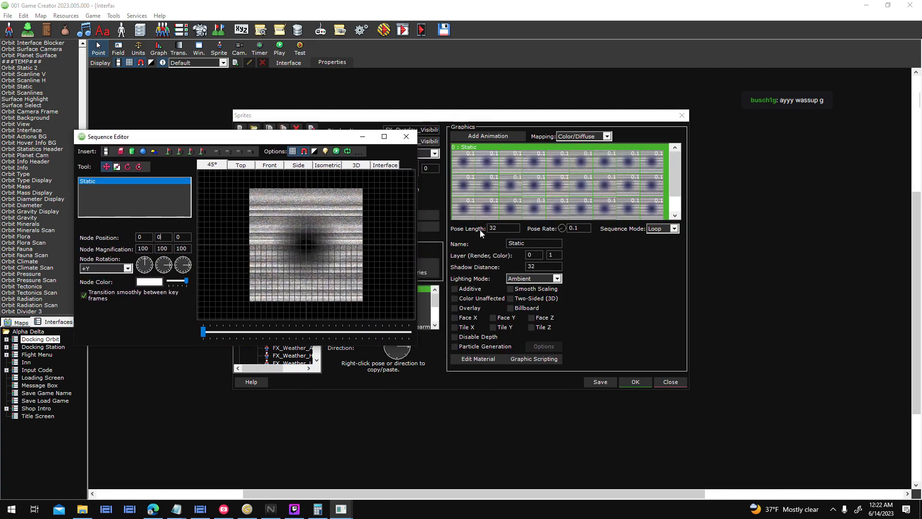
pyautogui.click(242, 165)
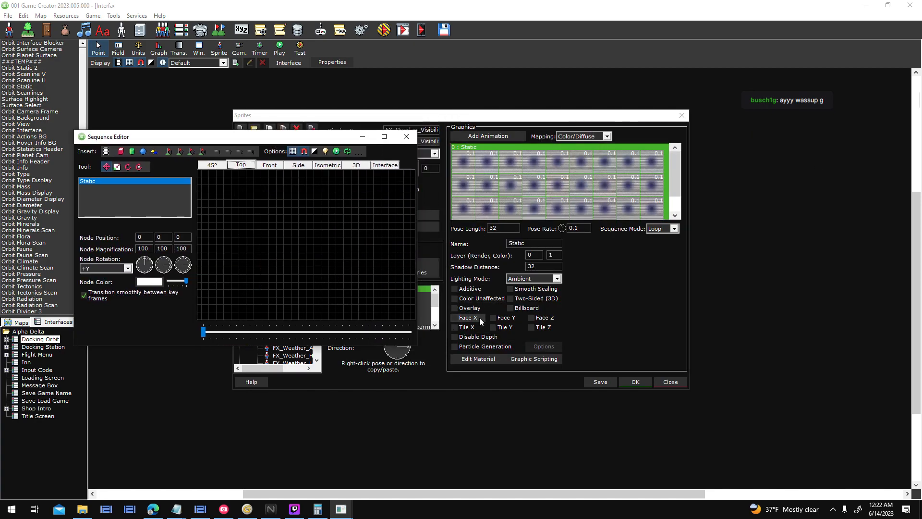
pyautogui.click(465, 307)
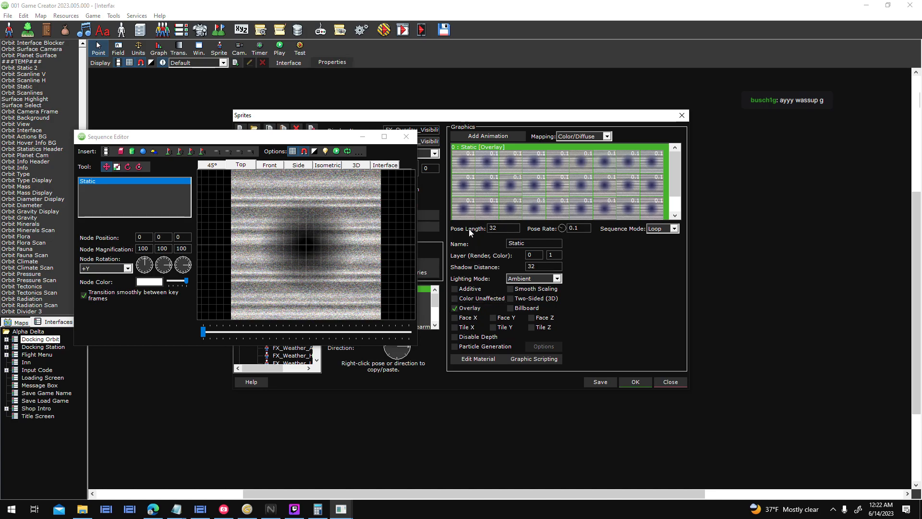
pyautogui.click(468, 289)
pyautogui.click(556, 278)
pyautogui.click(552, 292)
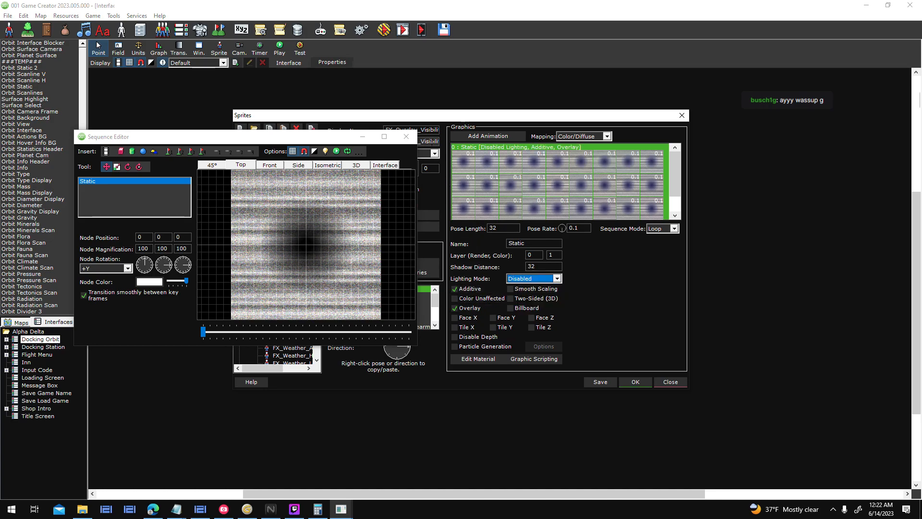
pyautogui.click(405, 139)
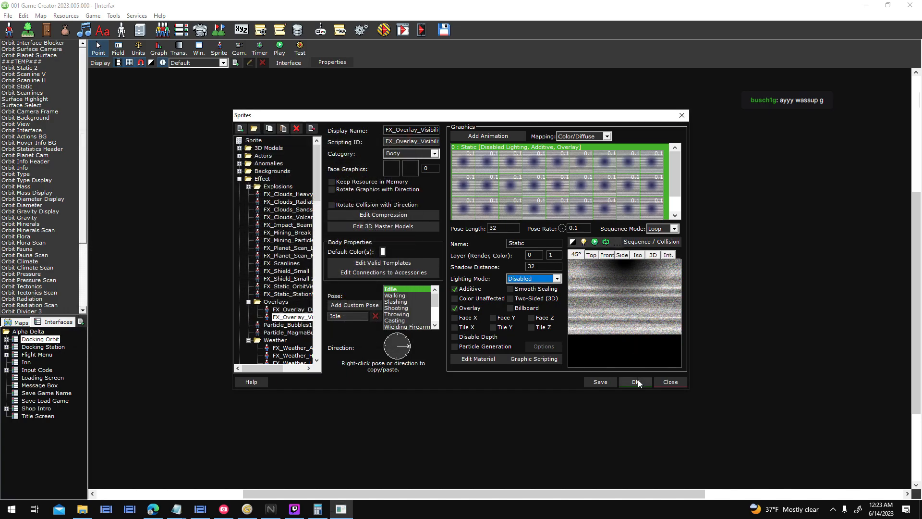
pyautogui.click(661, 242)
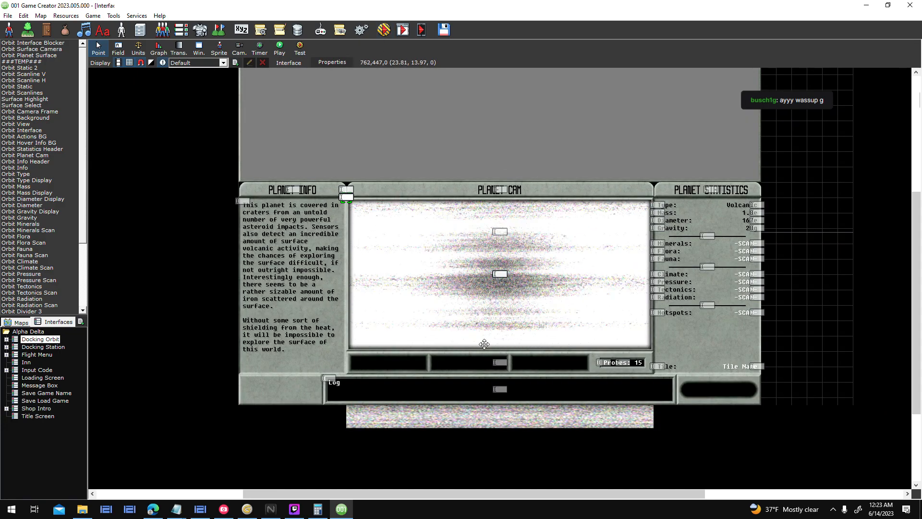
# - Test the game by starting a new game and scanning the planet, inspect the Planet Cam static in orbit, and close the game
pyautogui.click(384, 31)
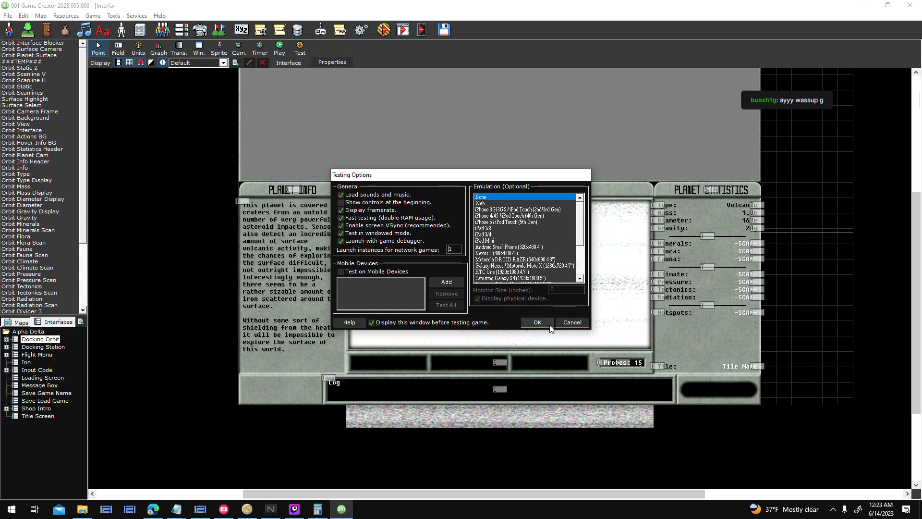
pyautogui.click(538, 322)
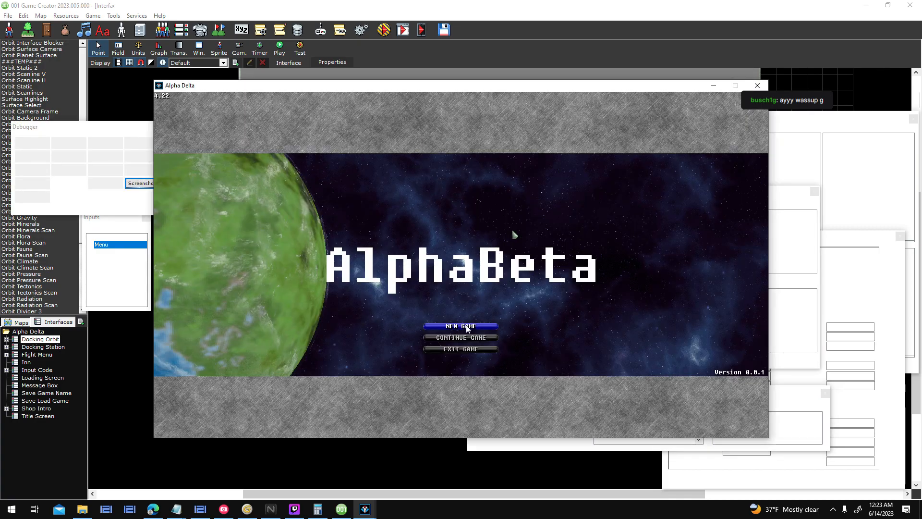
pyautogui.click(466, 327)
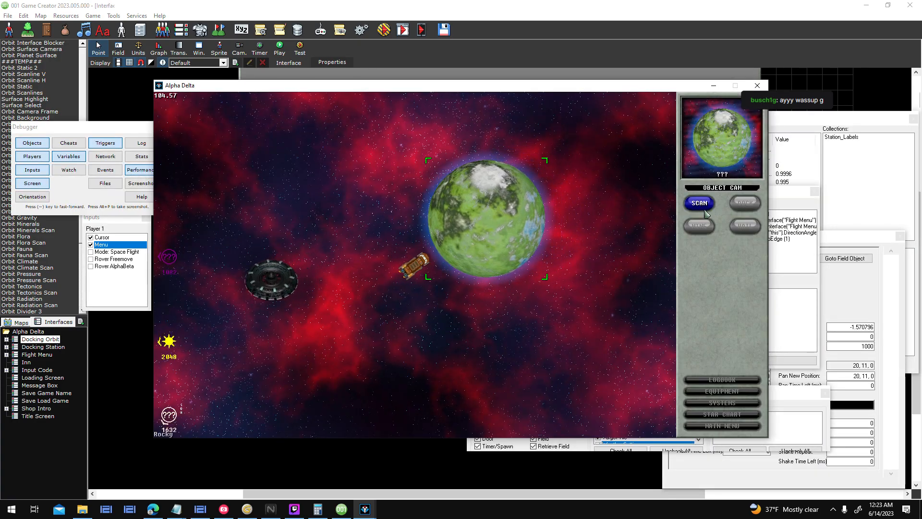
pyautogui.click(701, 205)
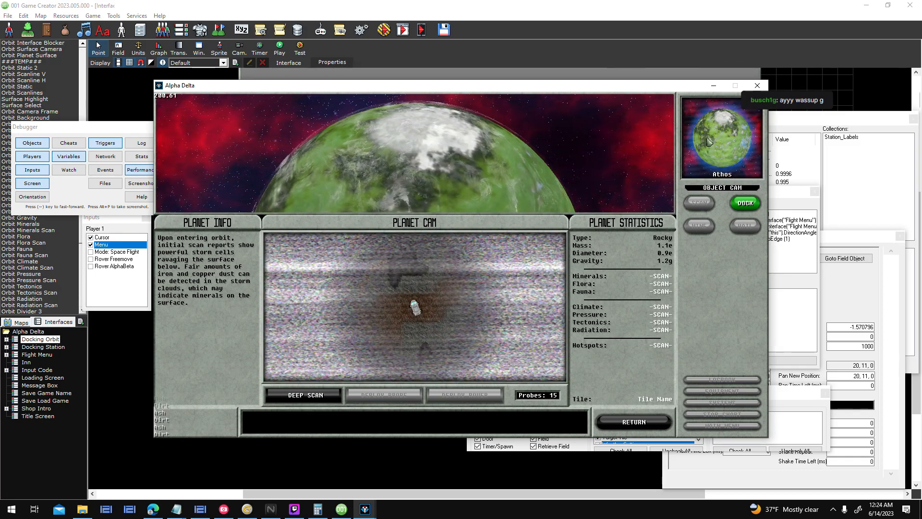
pyautogui.click(757, 86)
# - Open the script of the last control combination in the Rover AlphaBeta input set
pyautogui.click(346, 31)
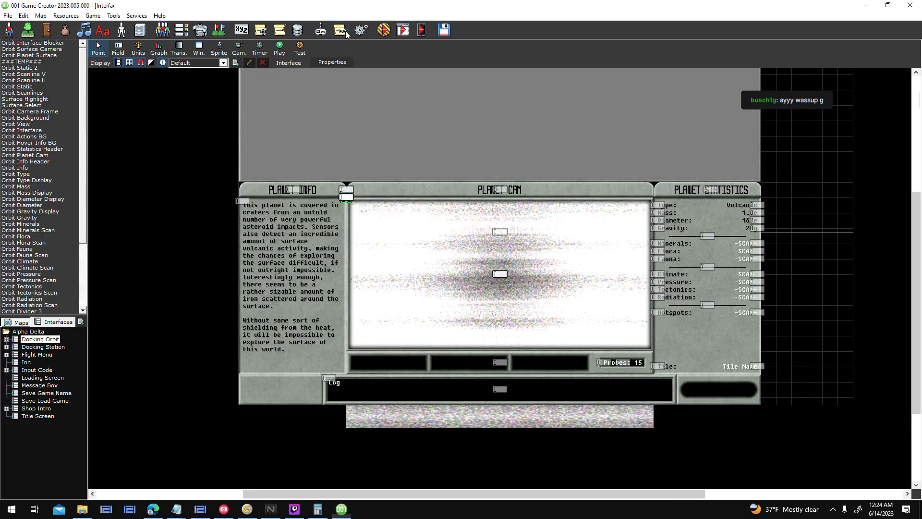
pyautogui.click(315, 181)
pyautogui.click(317, 173)
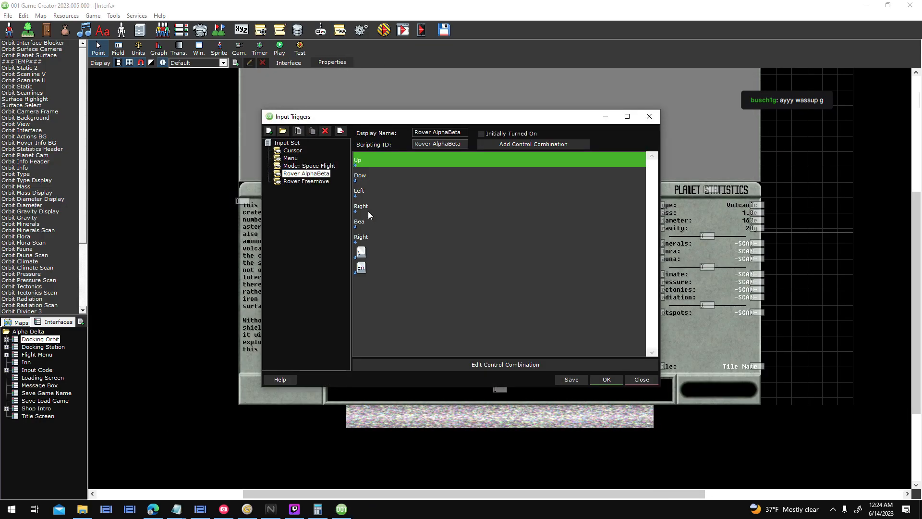
pyautogui.doubleClick(373, 265)
pyautogui.click(462, 287)
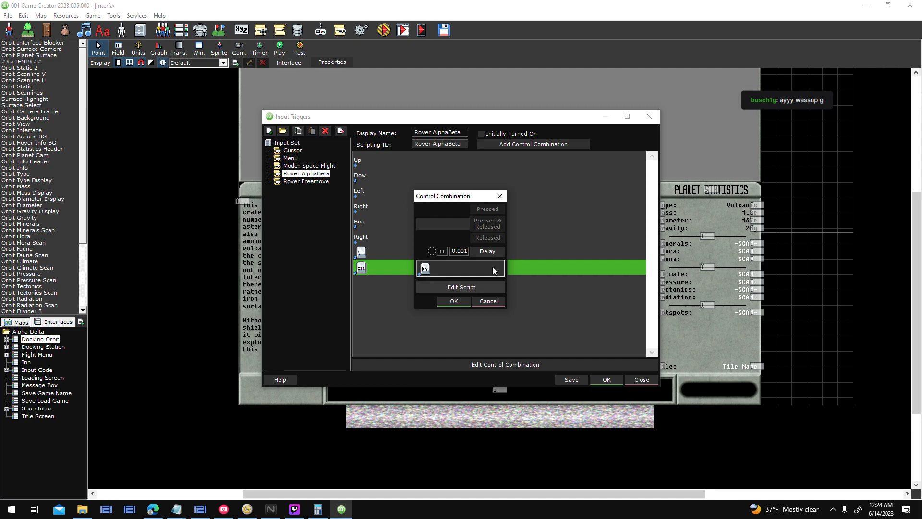
pyautogui.click(659, 109)
pyautogui.moveTo(586, 212); pyautogui.dragTo(460, 69, button='middle')
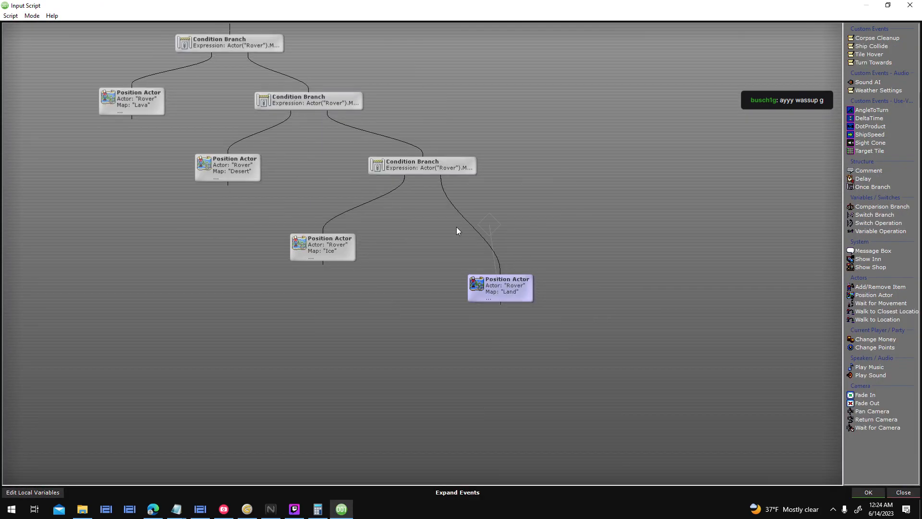
# - Duplicate the last Condition Branch and insert the copy between the original and the Position Actor event for the Land map
pyautogui.click(464, 220)
pyautogui.click(456, 169)
pyautogui.hotkey('ctrl', 'c')
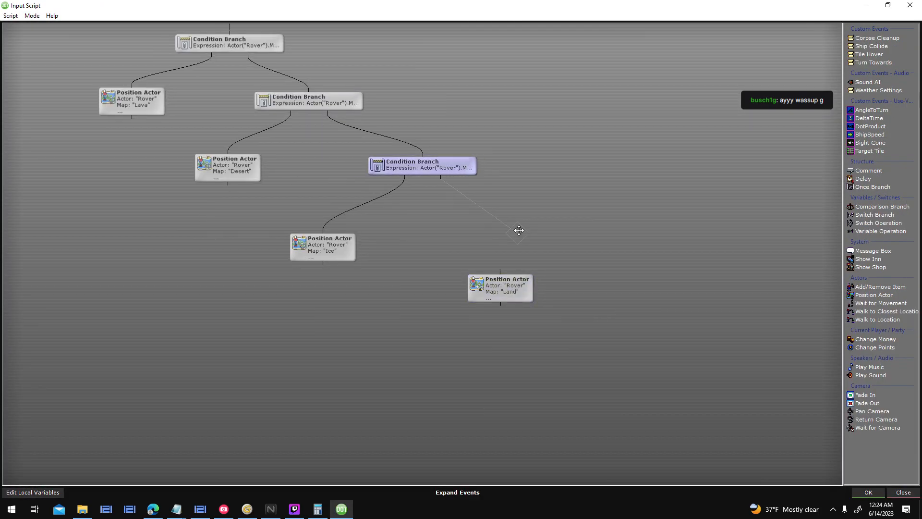
pyautogui.hotkey('ctrl', 'v')
pyautogui.doubleClick(517, 245)
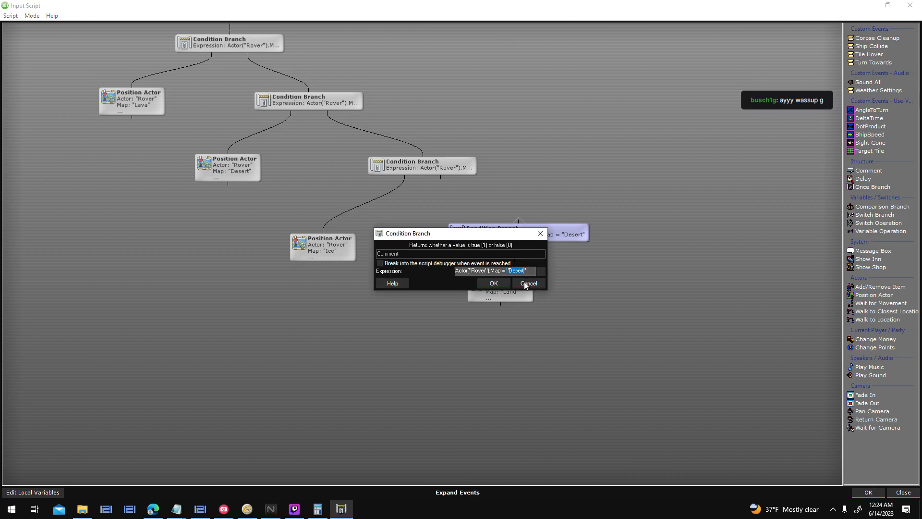
pyautogui.press('Escape')
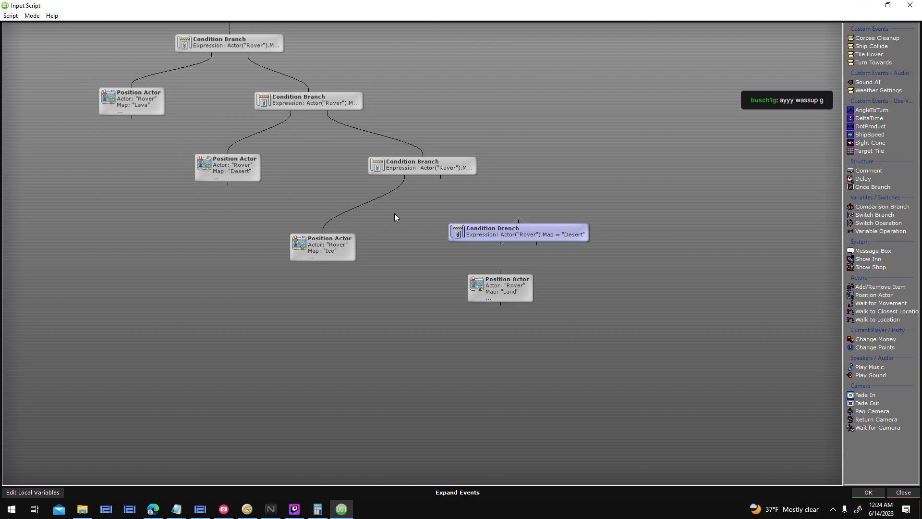
pyautogui.moveTo(438, 178); pyautogui.dragTo(528, 230)
pyautogui.moveTo(502, 282); pyautogui.dragTo(585, 293)
pyautogui.moveTo(538, 246); pyautogui.dragTo(595, 311)
# - Duplicate the Land Position Actor event, set its map to Radiated, and keep the picked location at the small lava patch
pyautogui.click(579, 300)
pyautogui.hotkey('ctrl', 'c')
pyautogui.hotkey('ctrl', 'v')
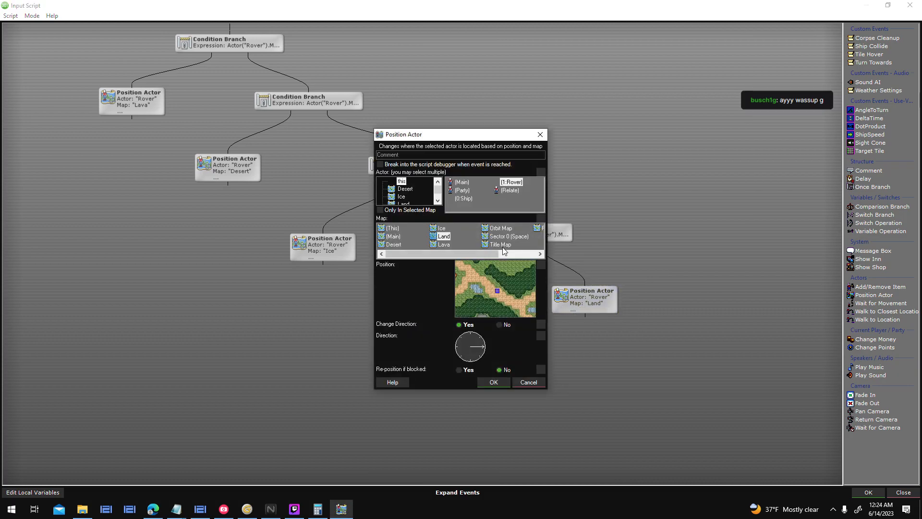
pyautogui.moveTo(455, 252); pyautogui.dragTo(504, 250)
pyautogui.click(506, 226)
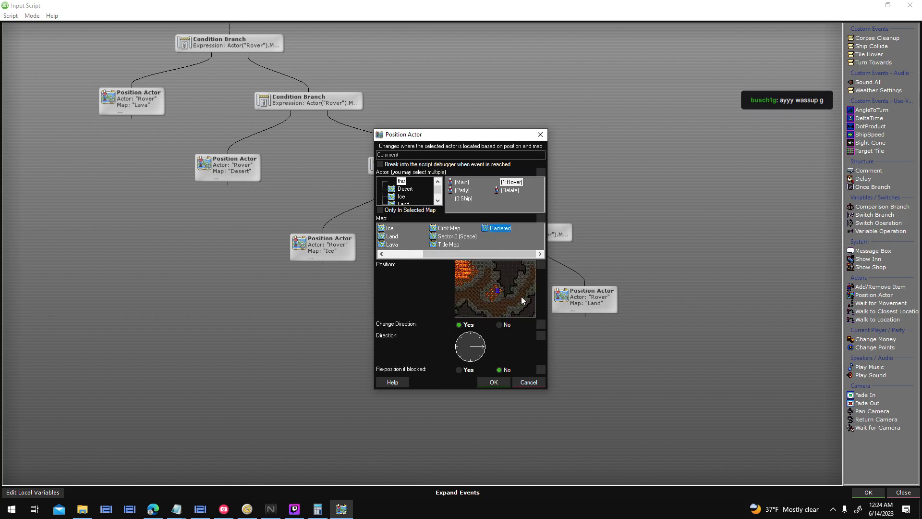
pyautogui.click(490, 306)
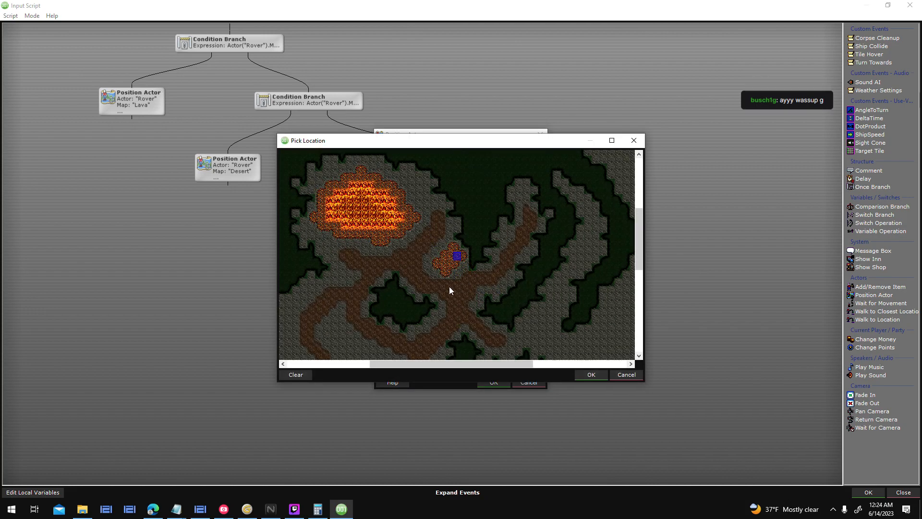
pyautogui.click(592, 374)
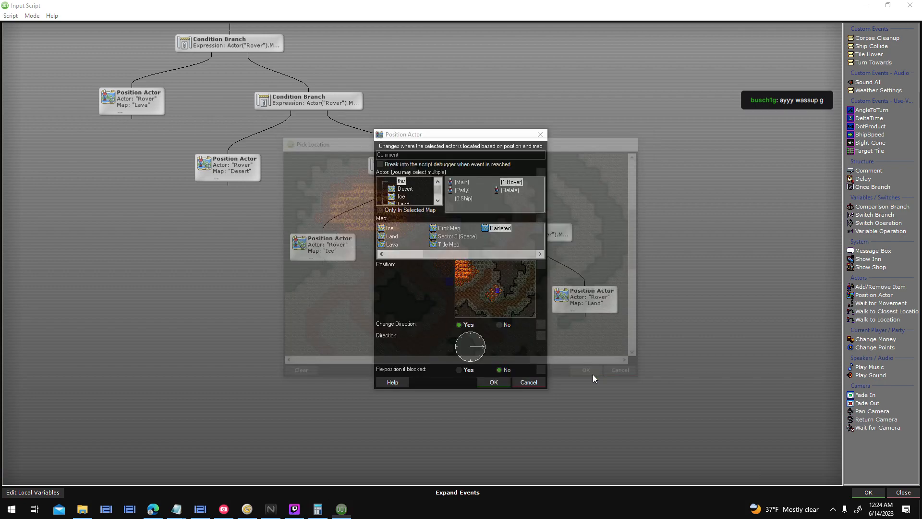
pyautogui.click(497, 382)
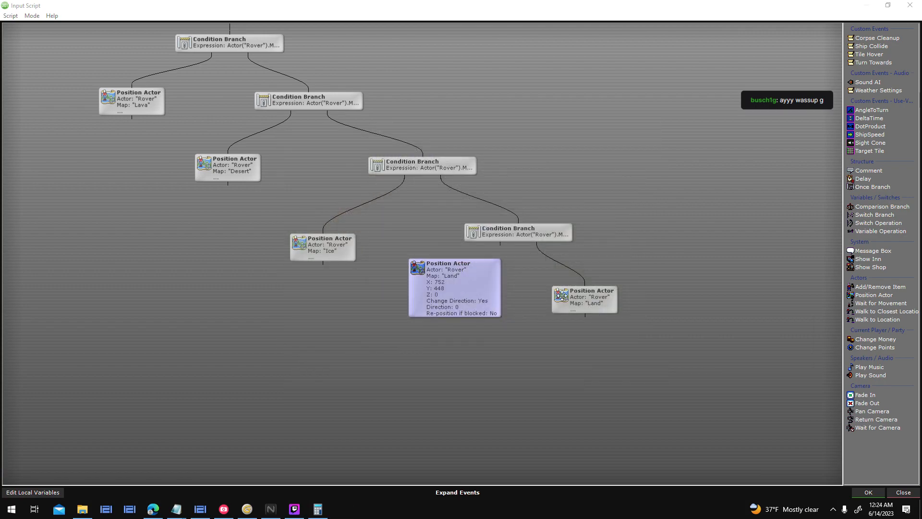
# - Connect the Radiated Position Actor event to the new Condition Branch and accept the script and input trigger changes
pyautogui.click(500, 246)
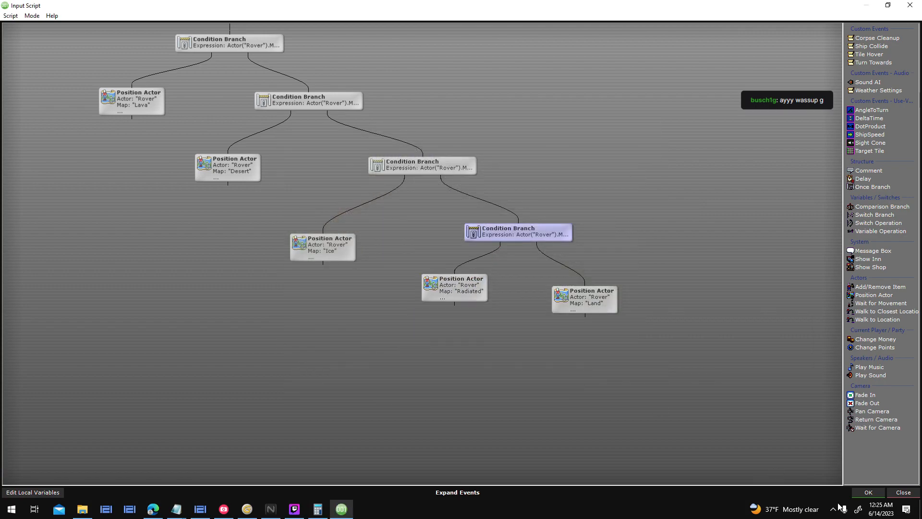
pyautogui.click(868, 492)
pyautogui.click(454, 301)
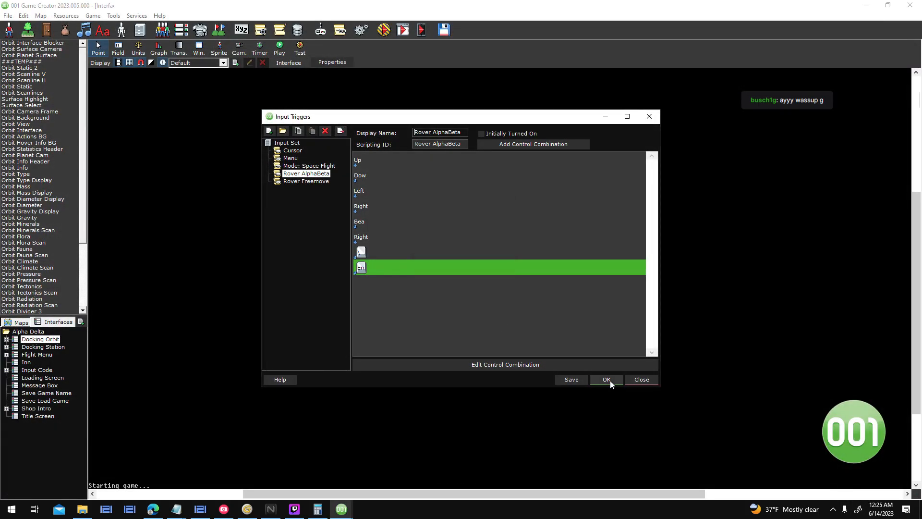
pyautogui.click(606, 379)
# - Test the game by starting a new game and scanning the green planet, inspect the Planet Cam in orbit, and close the game
pyautogui.click(383, 35)
pyautogui.press('Return')
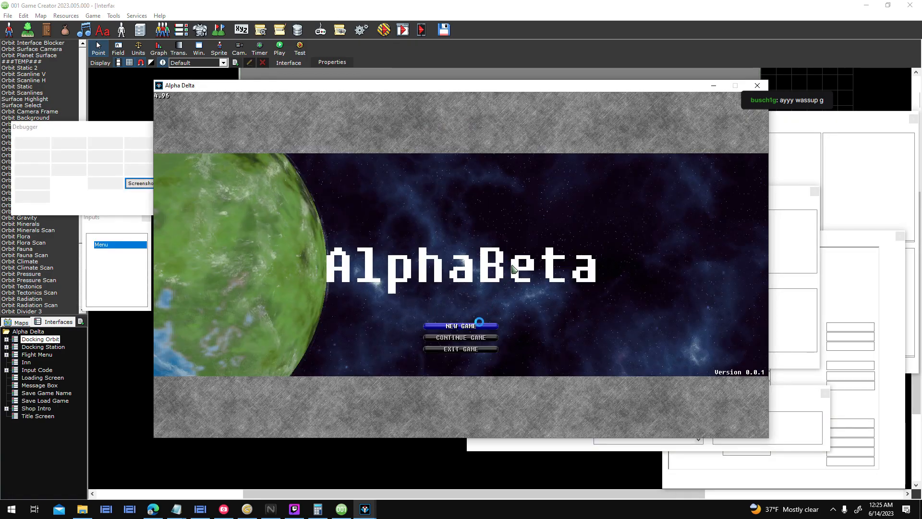
pyautogui.click(479, 324)
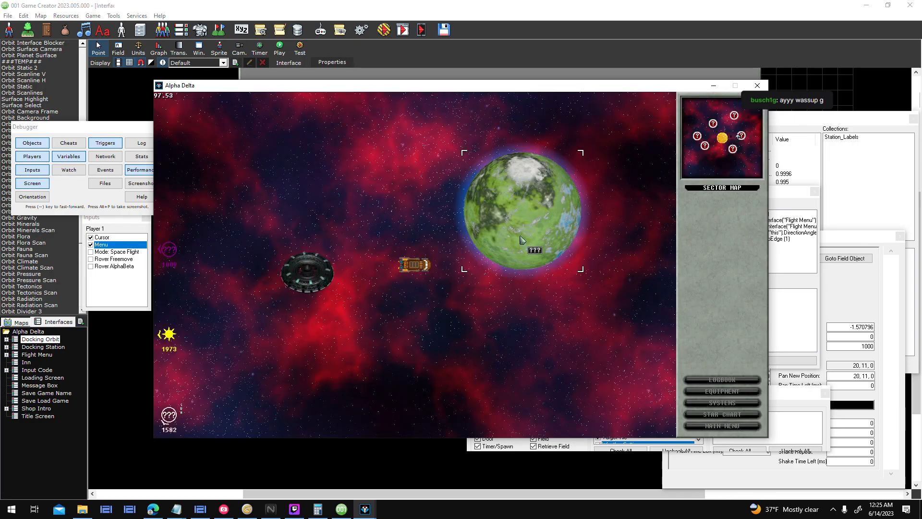
pyautogui.click(522, 240)
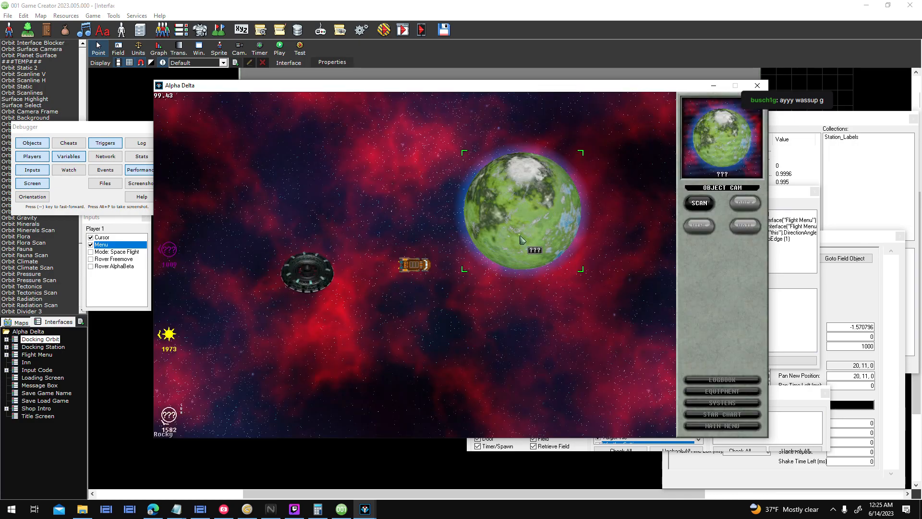
pyautogui.click(702, 203)
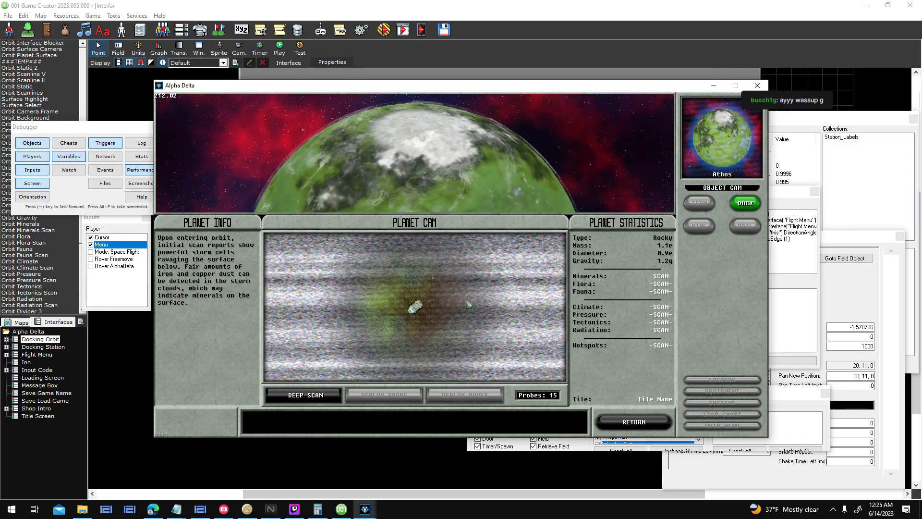
pyautogui.click(758, 86)
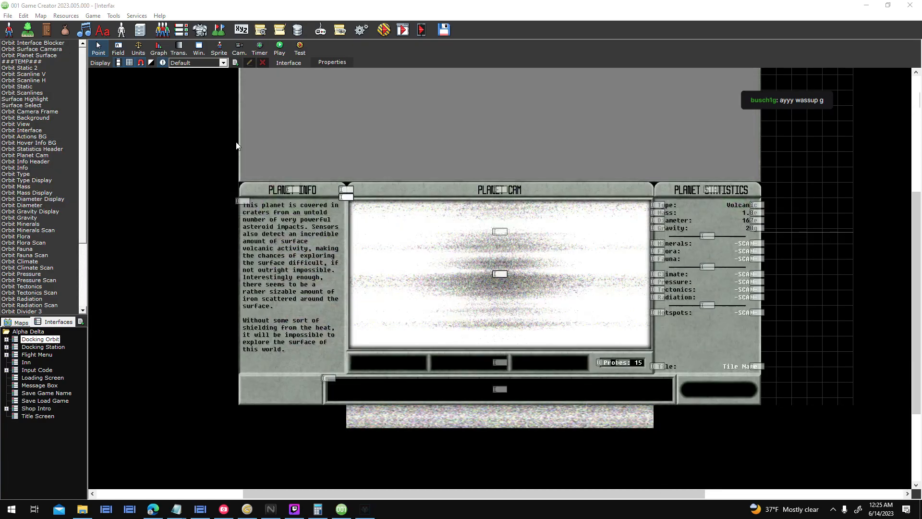
# - Open the Radiated map and set its environment's sun color to light green, RGB 128, 255, 128
pyautogui.click(19, 323)
pyautogui.click(47, 339)
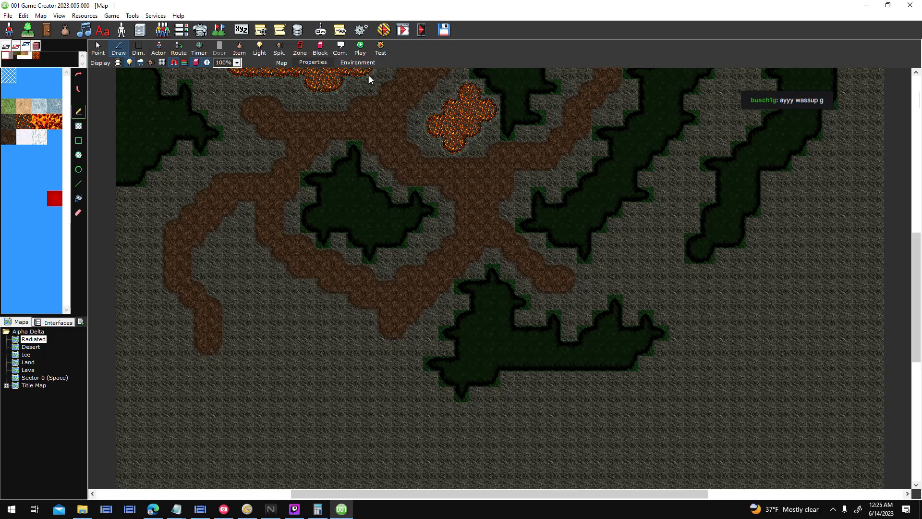
pyautogui.click(358, 62)
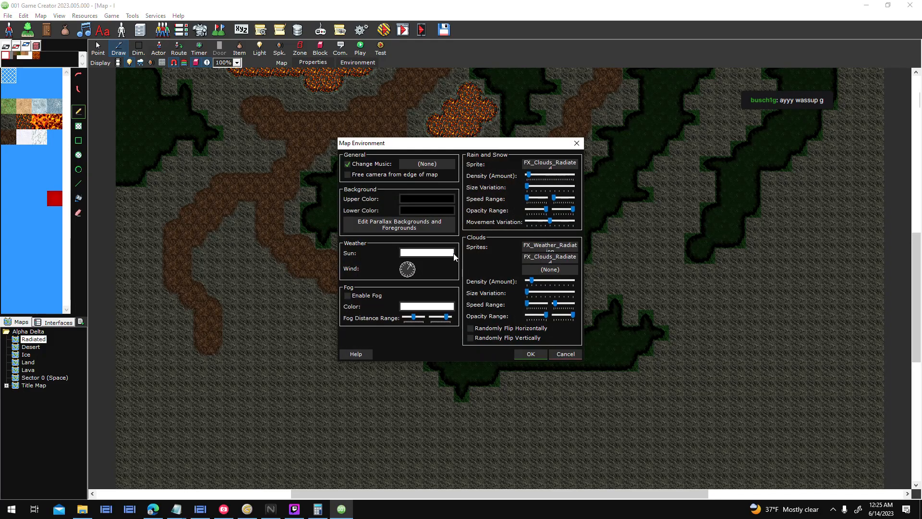
pyautogui.click(428, 253)
pyautogui.moveTo(431, 156); pyautogui.dragTo(615, 158)
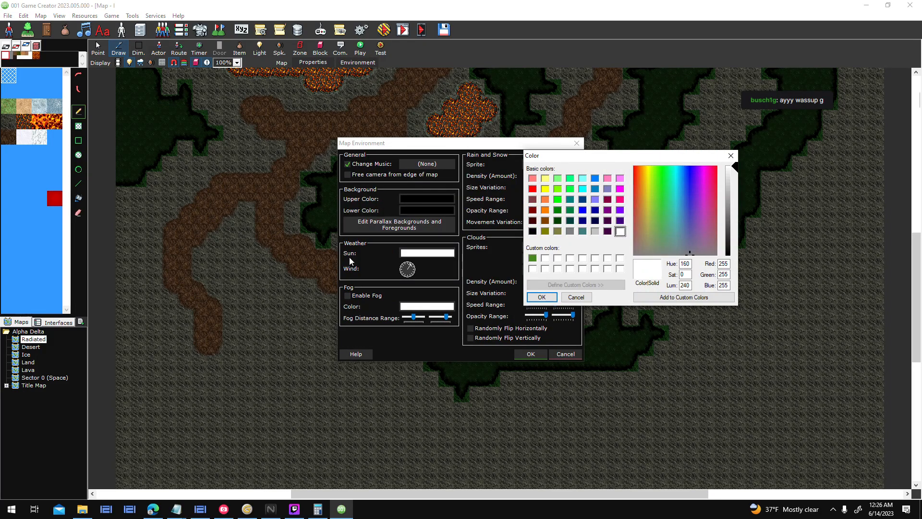
pyautogui.click(557, 179)
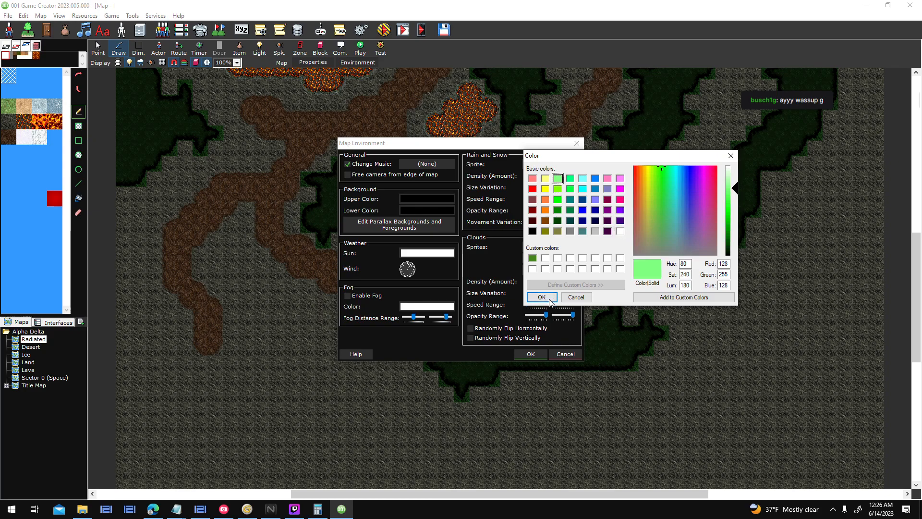
pyautogui.click(541, 297)
pyautogui.click(538, 353)
pyautogui.scroll(3, 370, 109)
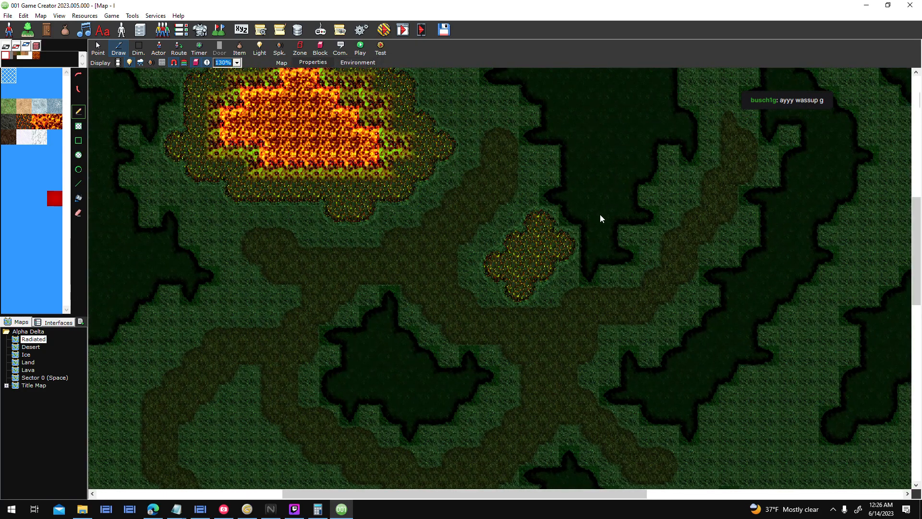
# - Lighten the green sun color in the Radiated map's environment and accept the change
pyautogui.click(441, 252)
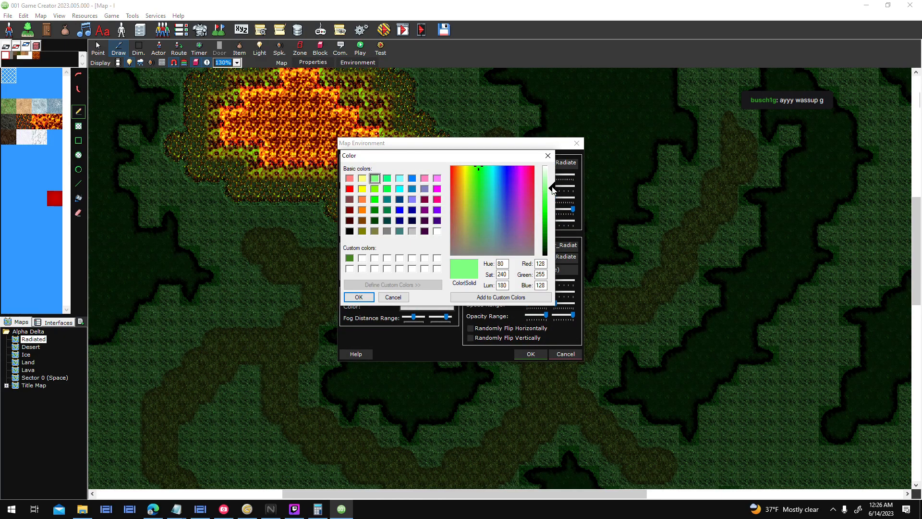
pyautogui.moveTo(555, 182); pyautogui.dragTo(555, 178)
pyautogui.click(364, 296)
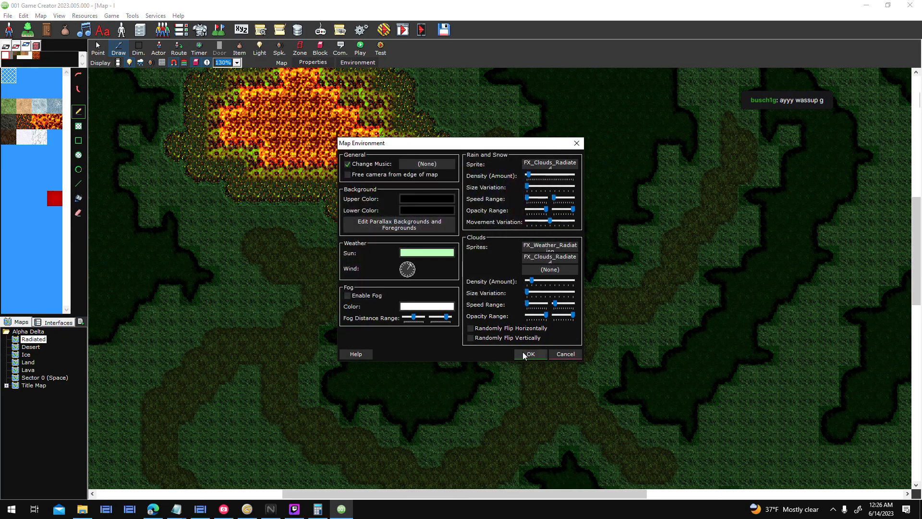
pyautogui.click(529, 353)
# - Switch the map's layer display mode and set the Radiated map's sun color to RGB 157, 255, 157
pyautogui.click(184, 63)
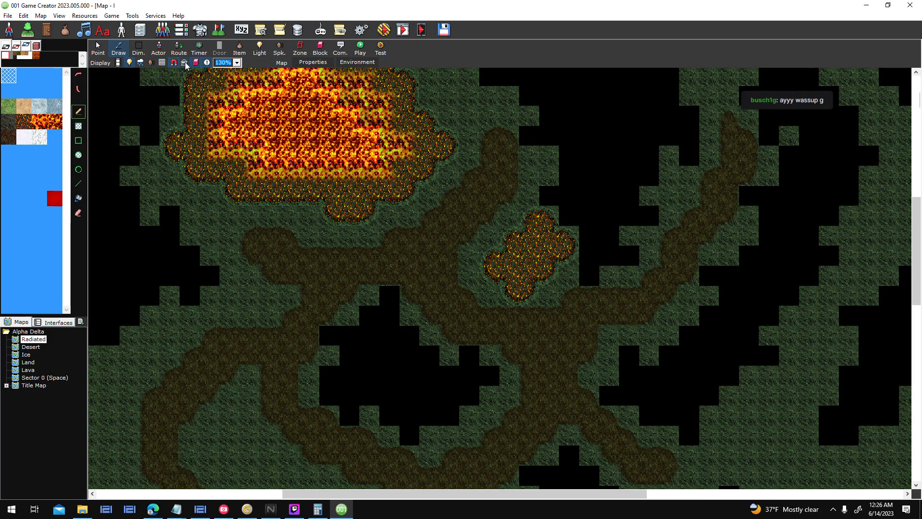
pyautogui.moveTo(598, 214); pyautogui.dragTo(417, 196, button='middle')
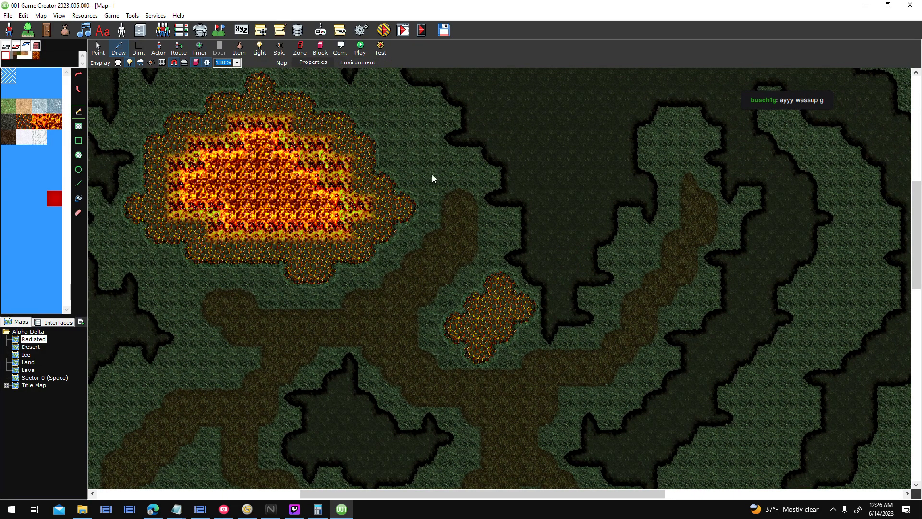
pyautogui.click(421, 253)
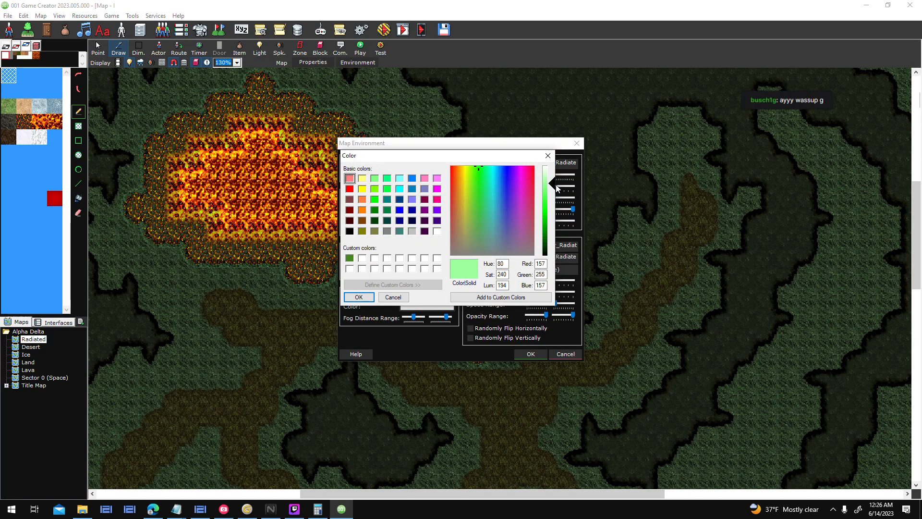
pyautogui.click(359, 297)
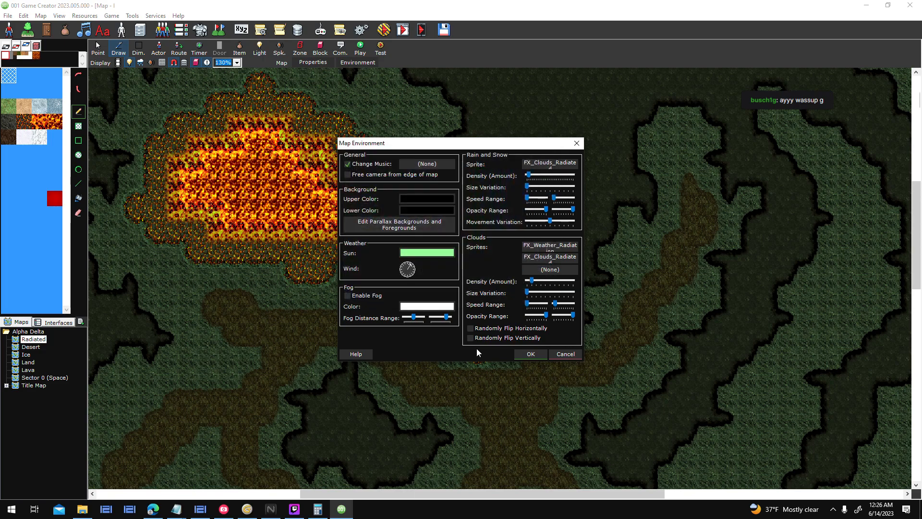
pyautogui.click(531, 354)
pyautogui.moveTo(587, 292); pyautogui.dragTo(596, 270, button='middle')
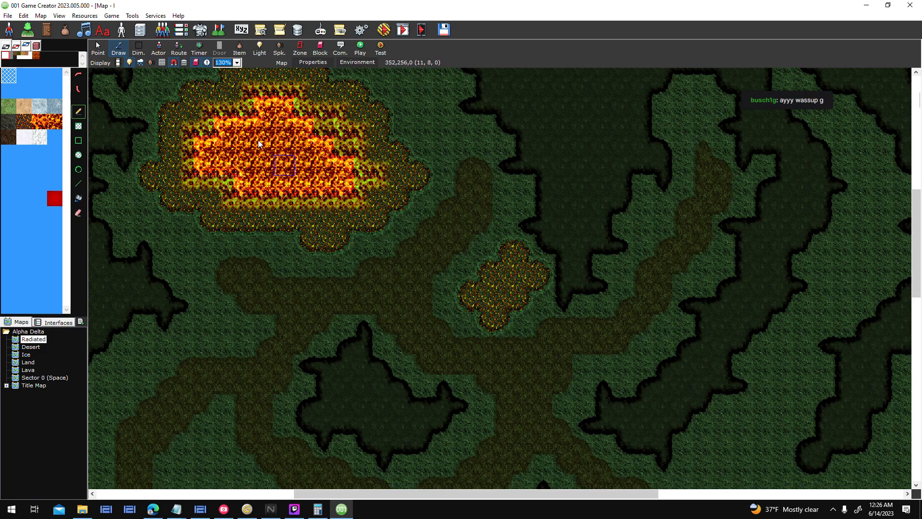
# - Save the Radiated map, launch a test run of the game with the current testing options and start a new game
pyautogui.click(384, 37)
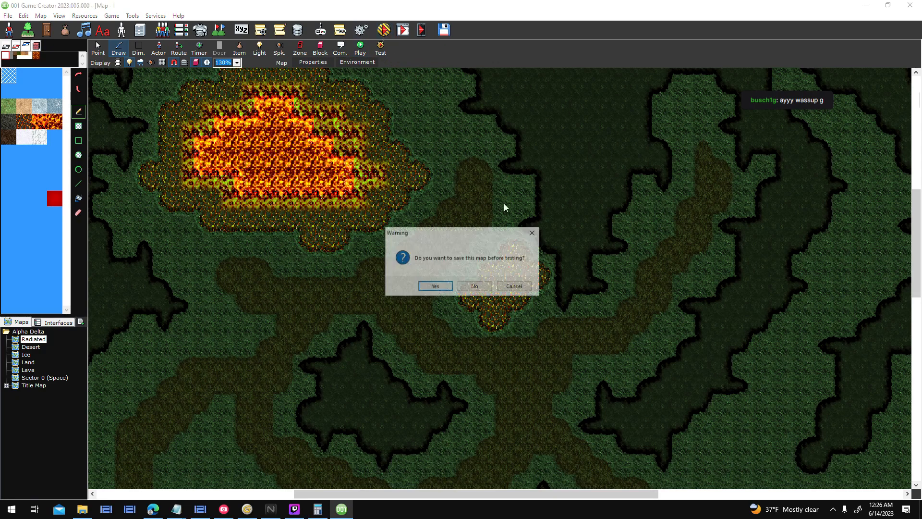
pyautogui.click(445, 288)
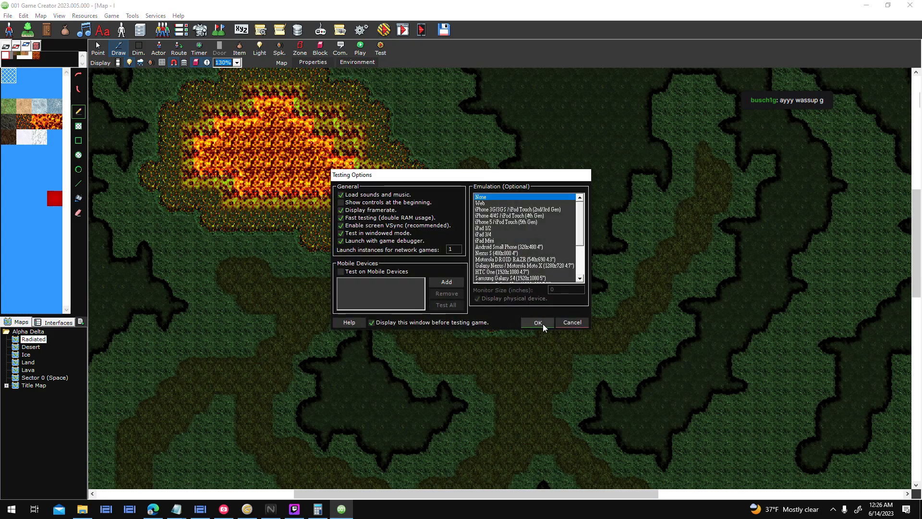
pyautogui.click(543, 324)
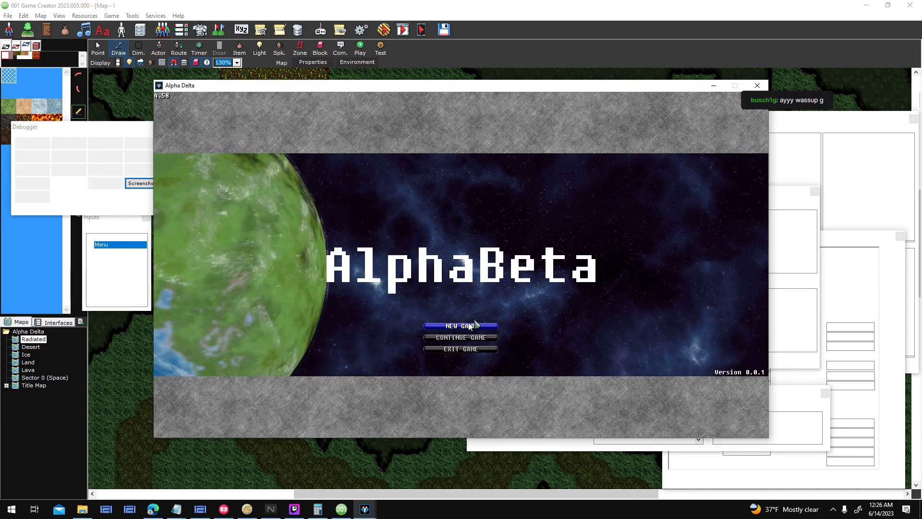
pyautogui.click(471, 324)
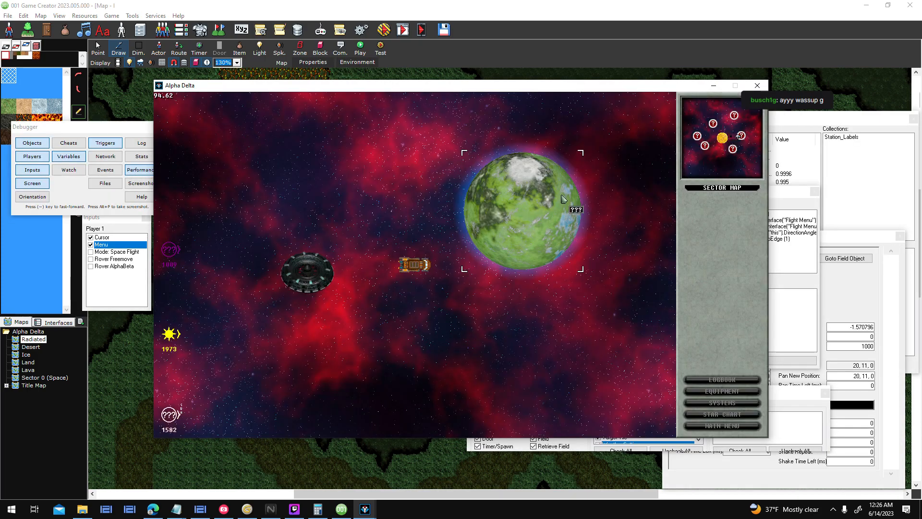
# - Scan the green planet, dock to inspect its Planet Cam as it cycles through the maps, and close the game
pyautogui.click(556, 196)
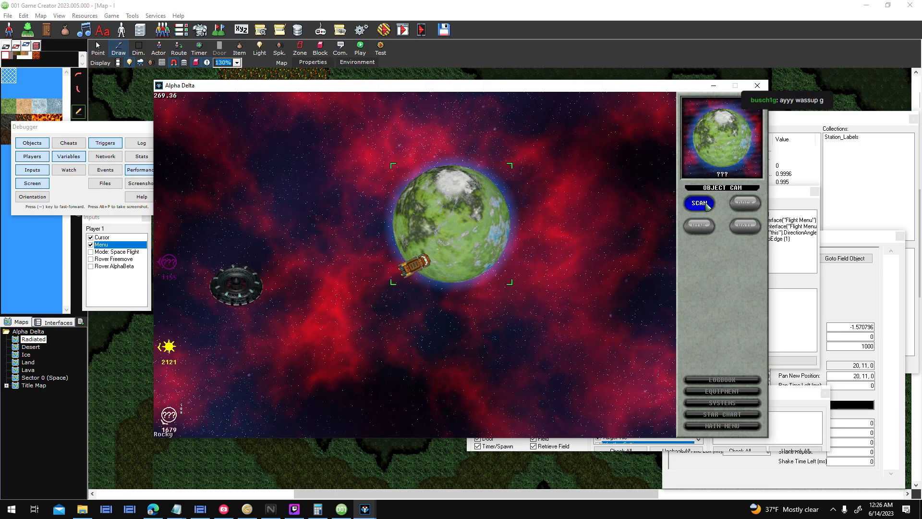
pyautogui.click(743, 204)
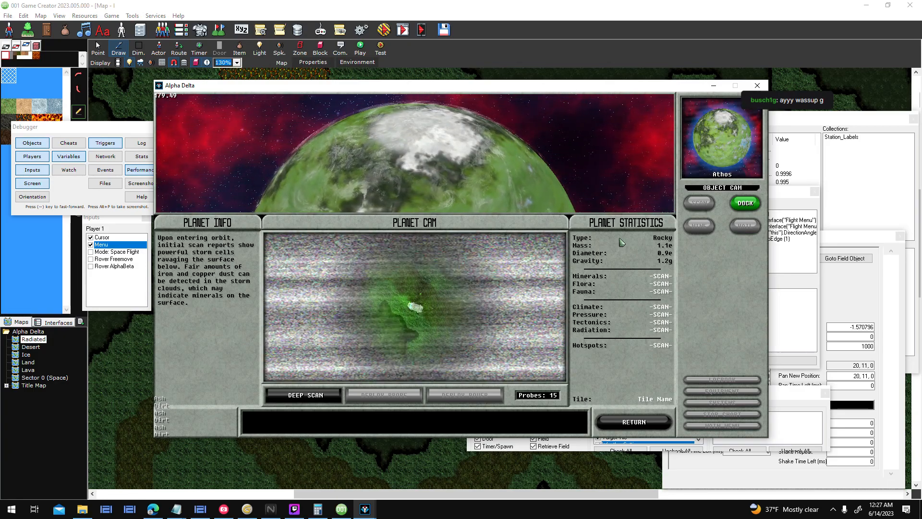
pyautogui.click(293, 510)
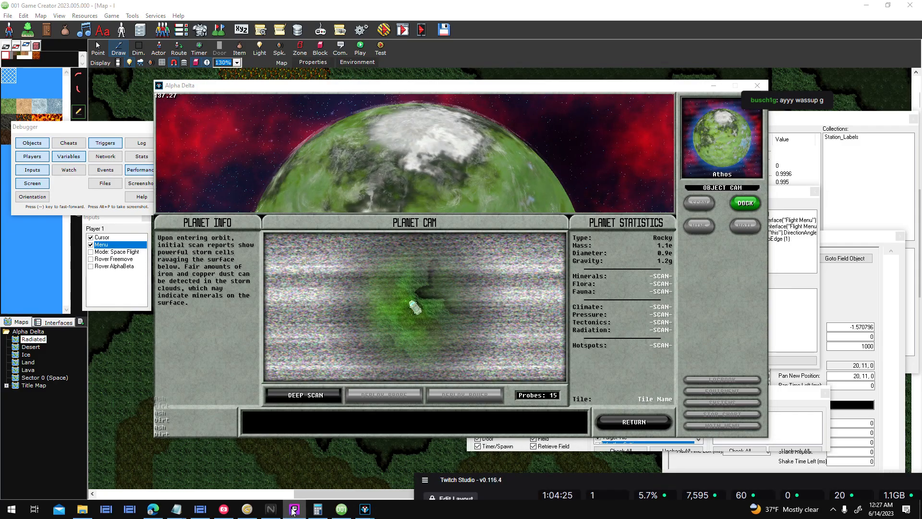
pyautogui.click(293, 511)
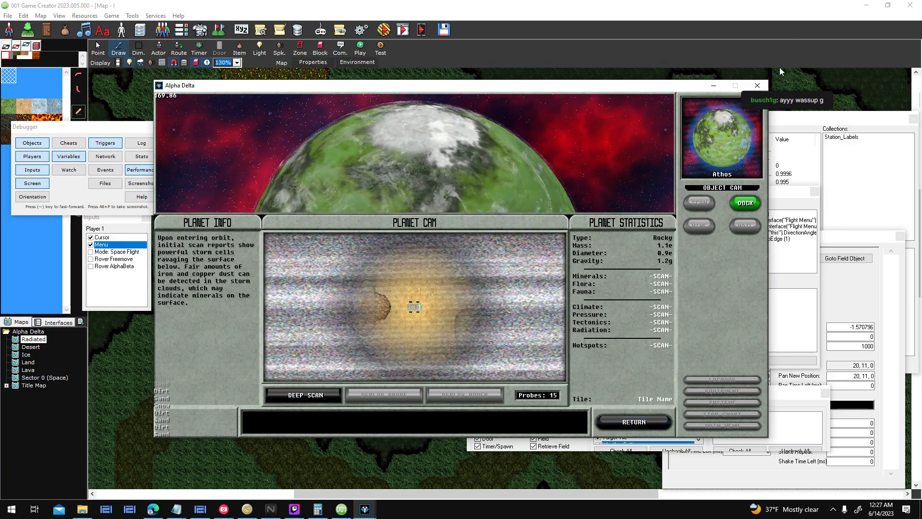
pyautogui.click(757, 86)
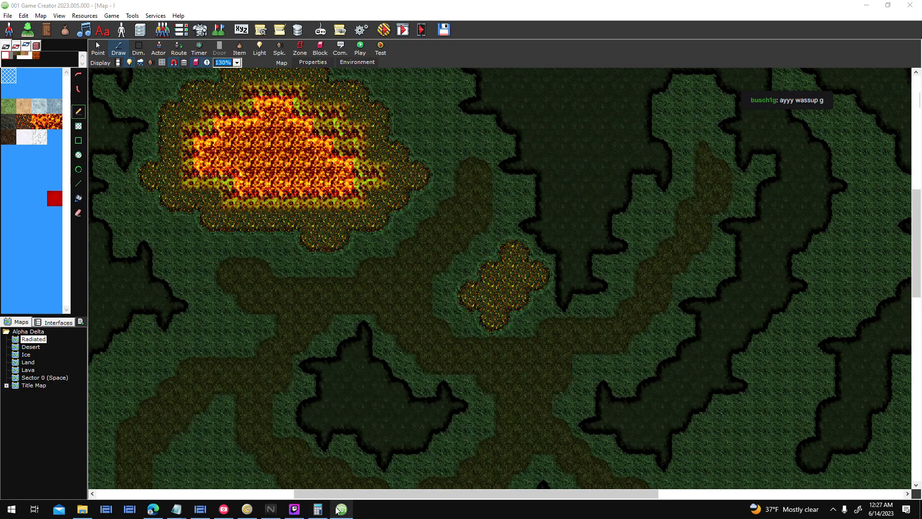
# - Switch to Genetica 4 Studio and set the start color stop of the Colorize node's gradient to position 0.580
pyautogui.click(247, 509)
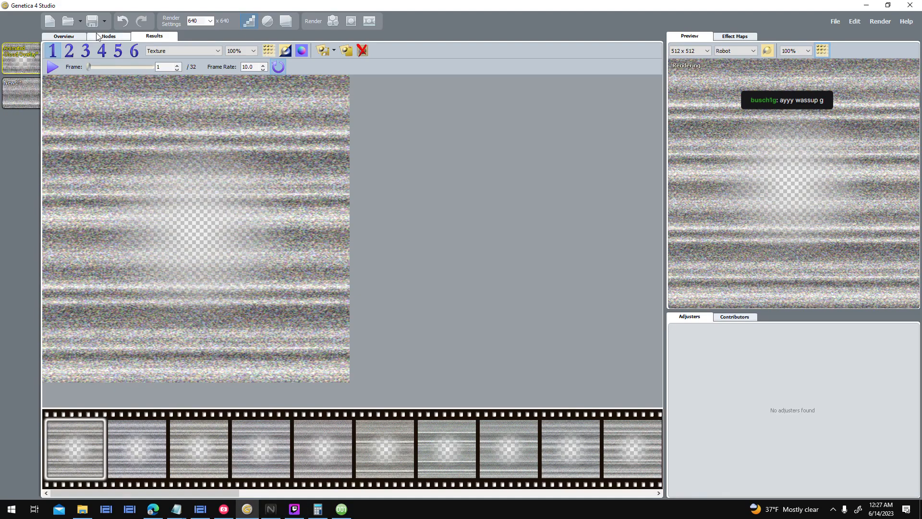
pyautogui.click(108, 36)
pyautogui.click(422, 416)
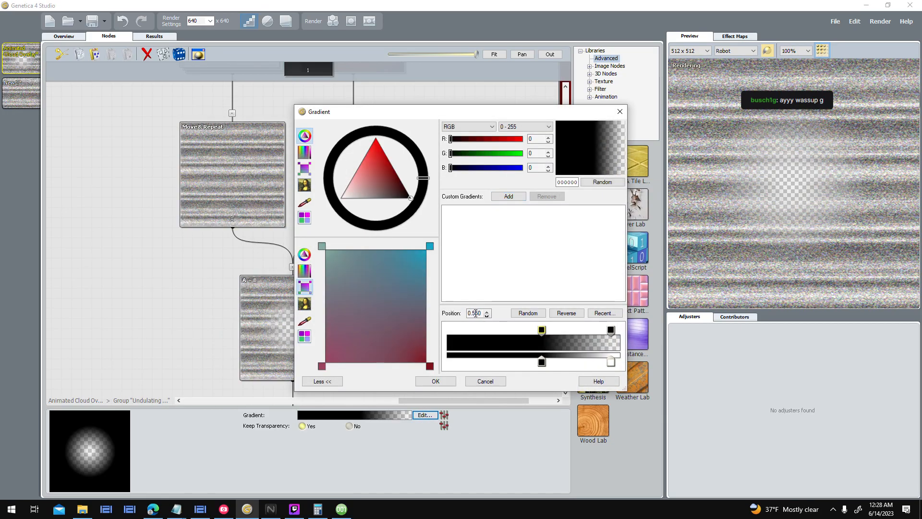
pyautogui.moveTo(473, 313); pyautogui.dragTo(478, 317)
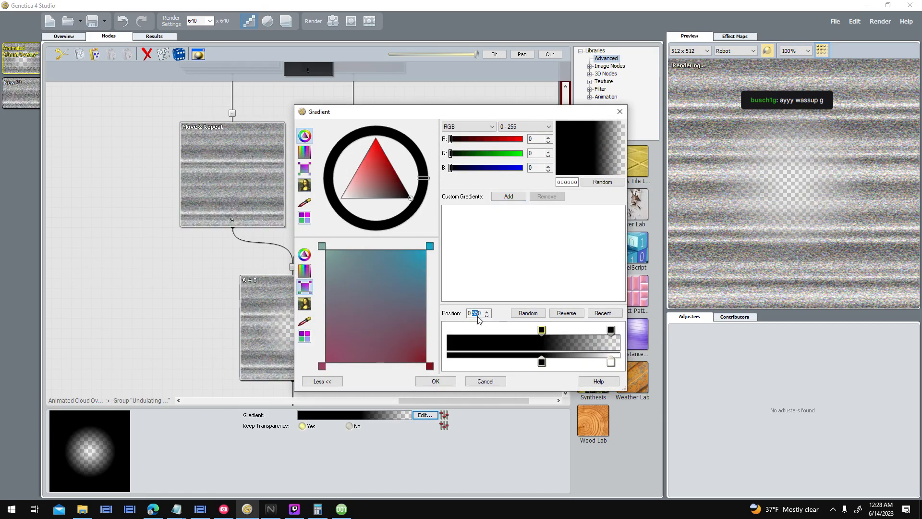
pyautogui.write('564')
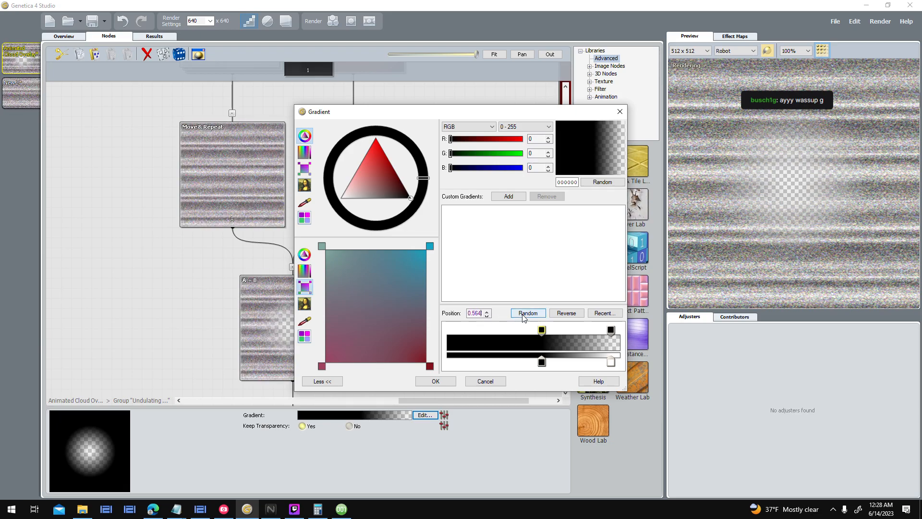
pyautogui.press('Return')
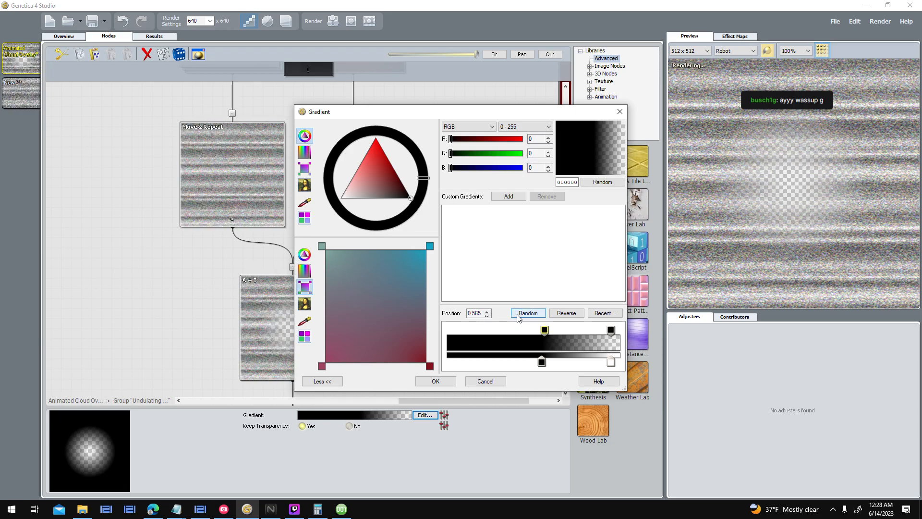
pyautogui.moveTo(473, 313); pyautogui.dragTo(484, 314)
pyautogui.write('580')
# - Set the gradient's start transparency stop to position 0.580, accept the gradient and render the animation
pyautogui.click(542, 361)
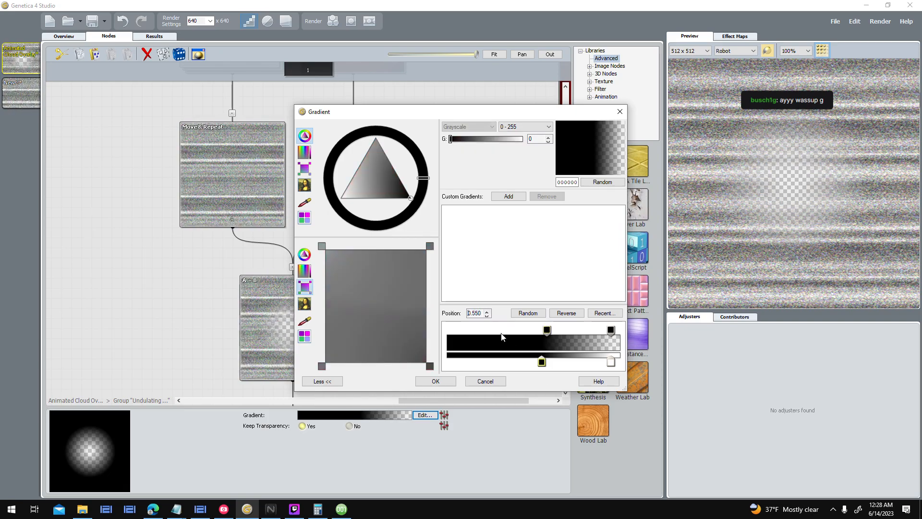
pyautogui.moveTo(473, 313); pyautogui.dragTo(486, 314)
pyautogui.write('58')
pyautogui.press('Return')
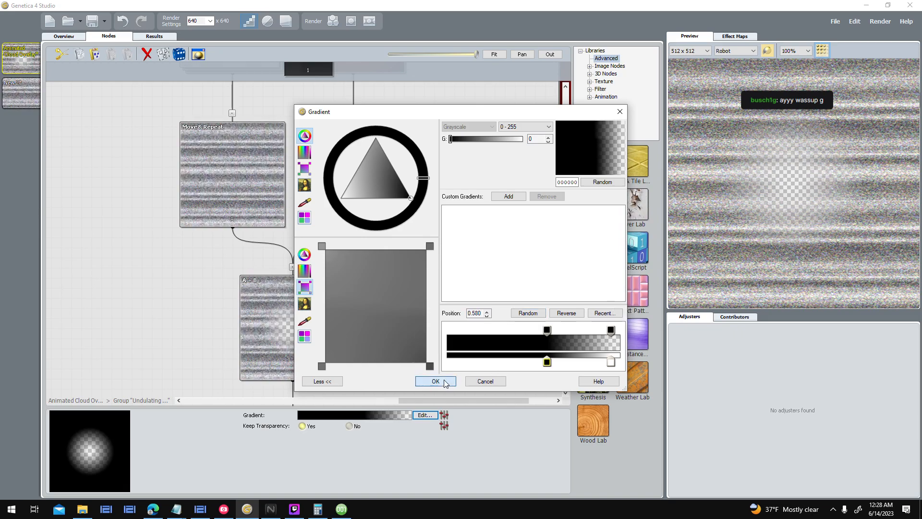
pyautogui.click(435, 381)
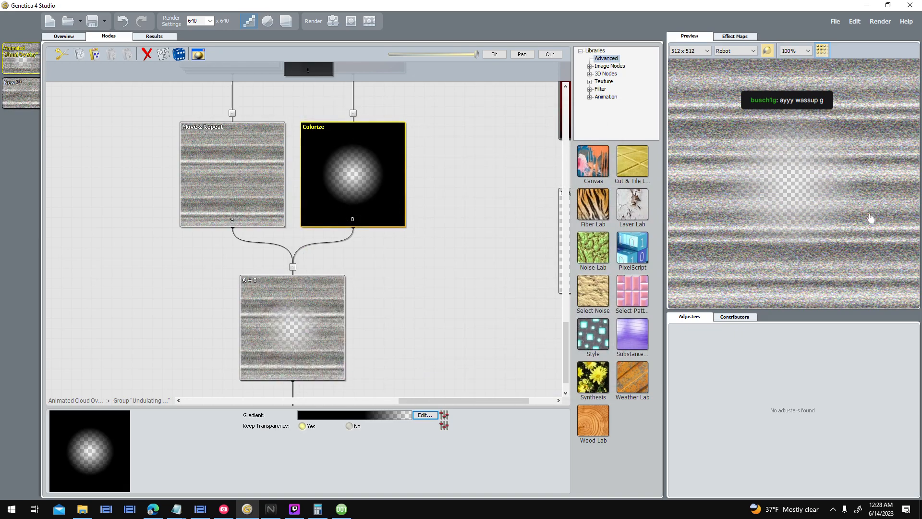
pyautogui.click(369, 21)
pyautogui.click(420, 348)
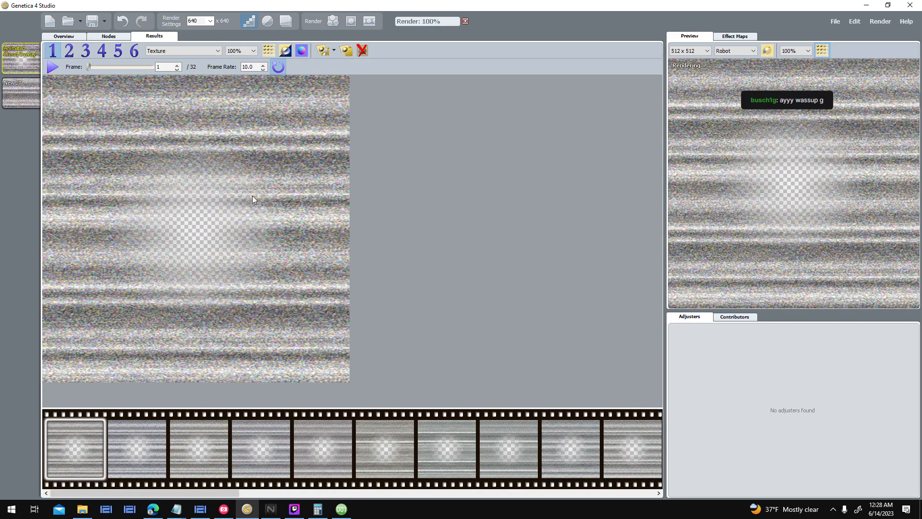
# - Reopen the Colorize node's gradient and set its end color stop to position 0.8
pyautogui.click(110, 36)
pyautogui.click(424, 414)
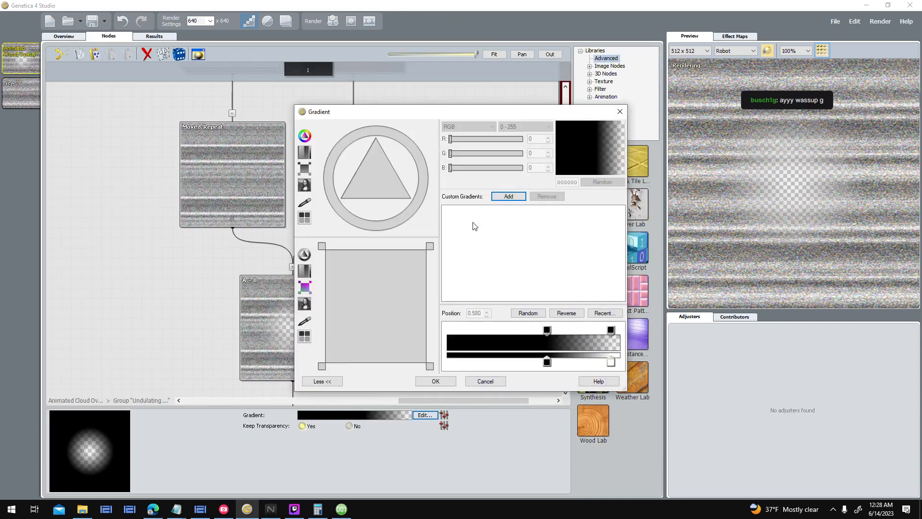
pyautogui.click(611, 330)
pyautogui.doubleClick(481, 313)
pyautogui.write('0.8')
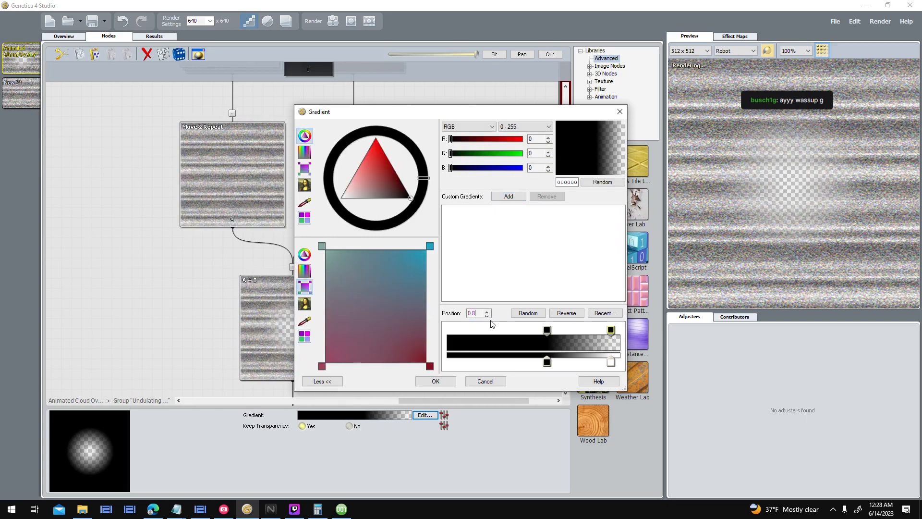
pyautogui.press('Return')
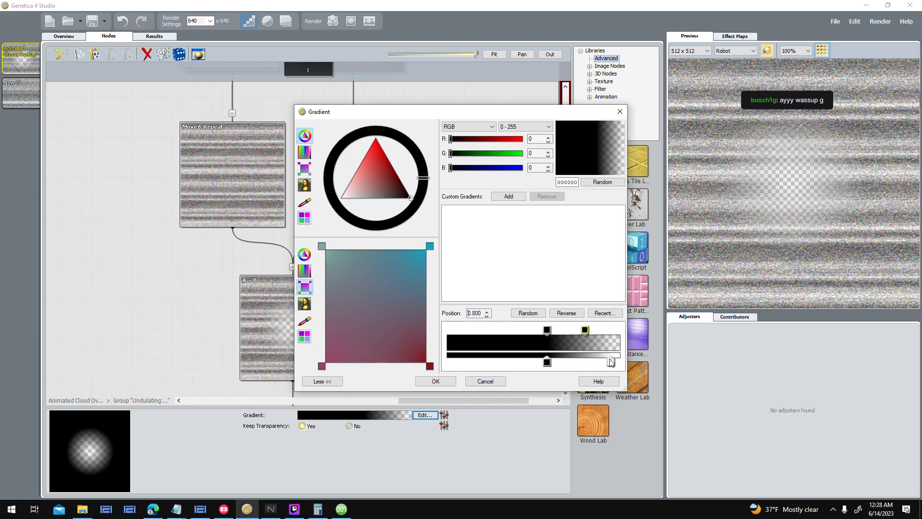
# - Set the gradient's end transparency stop to position 0.8, accept the gradient and render the animation again
pyautogui.click(611, 361)
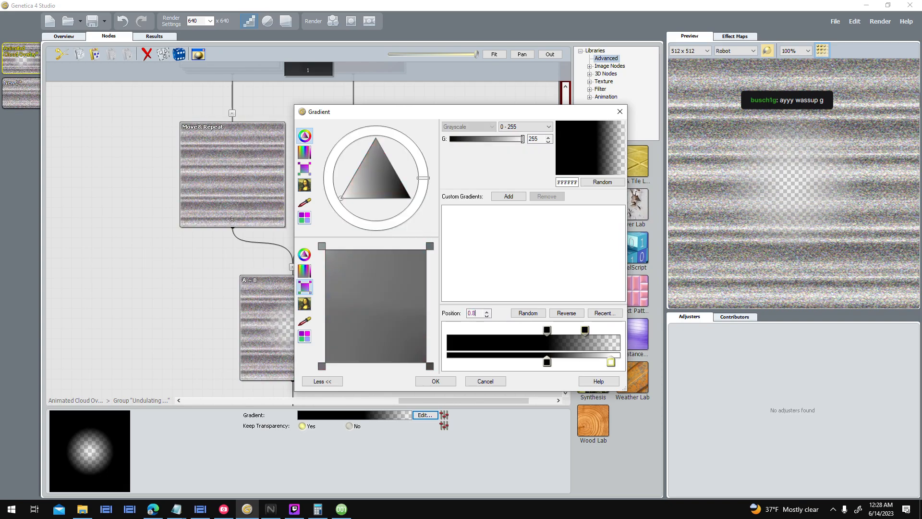
pyautogui.write('0.8')
pyautogui.press('Return')
pyautogui.click(446, 382)
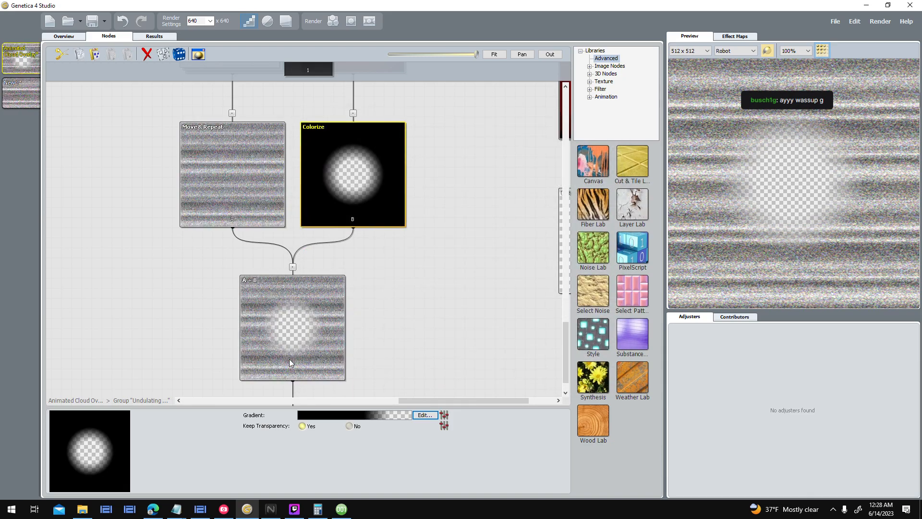
pyautogui.click(370, 22)
pyautogui.click(409, 350)
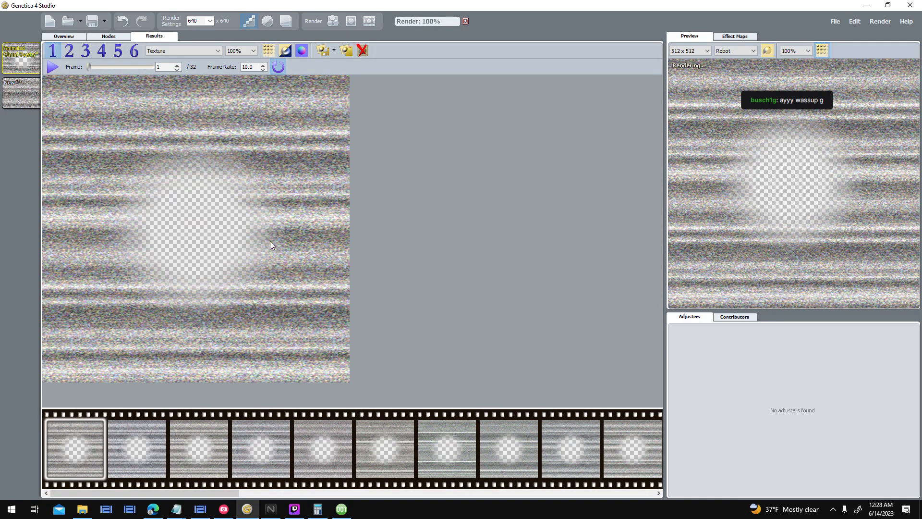
# - Reopen the Colorize node's gradient and set both its end color and end transparency stops to position 0.850
pyautogui.click(110, 38)
pyautogui.click(429, 413)
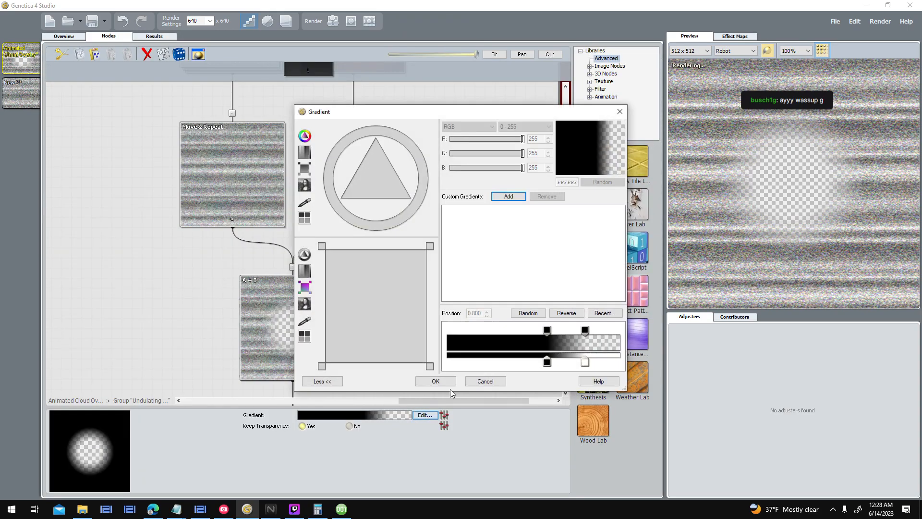
pyautogui.click(584, 331)
pyautogui.moveTo(475, 315); pyautogui.dragTo(478, 317)
pyautogui.write('5')
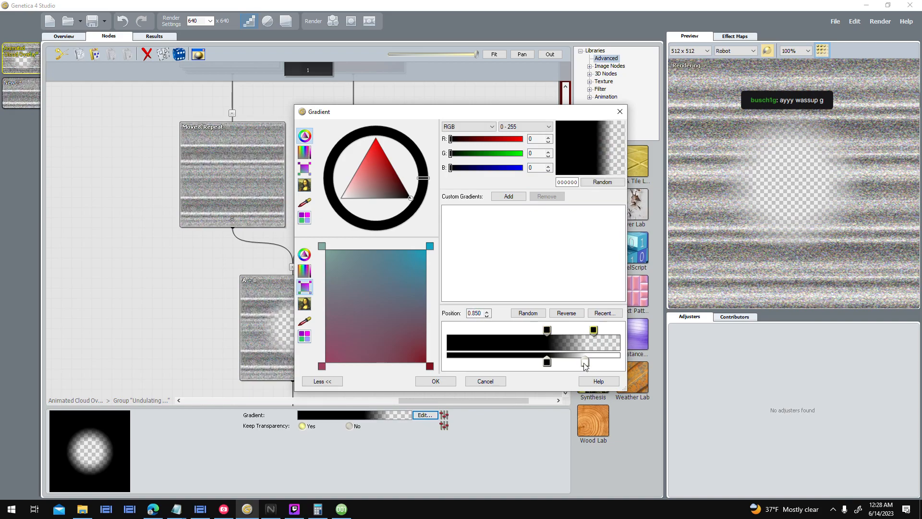
pyautogui.click(585, 362)
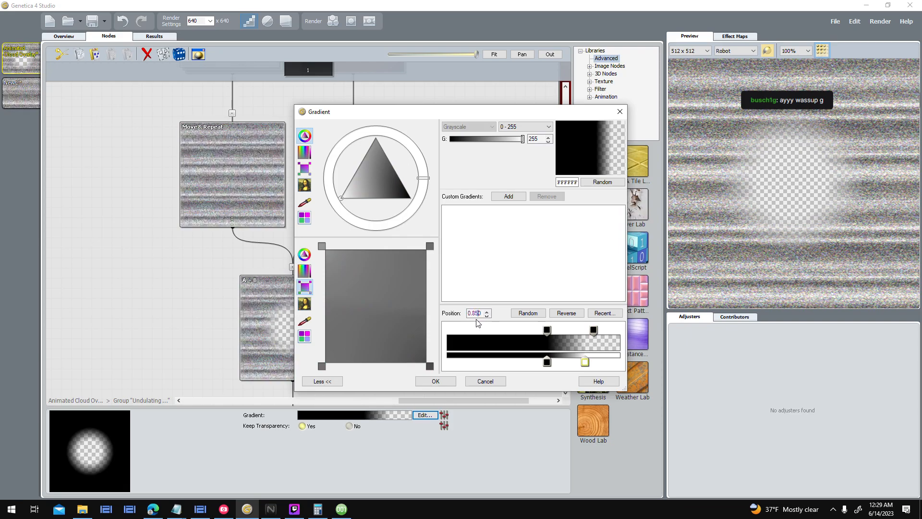
# - Set the gradient's start color and start transparency stops to position 0.600, accept the gradient and render the texture
pyautogui.click(547, 330)
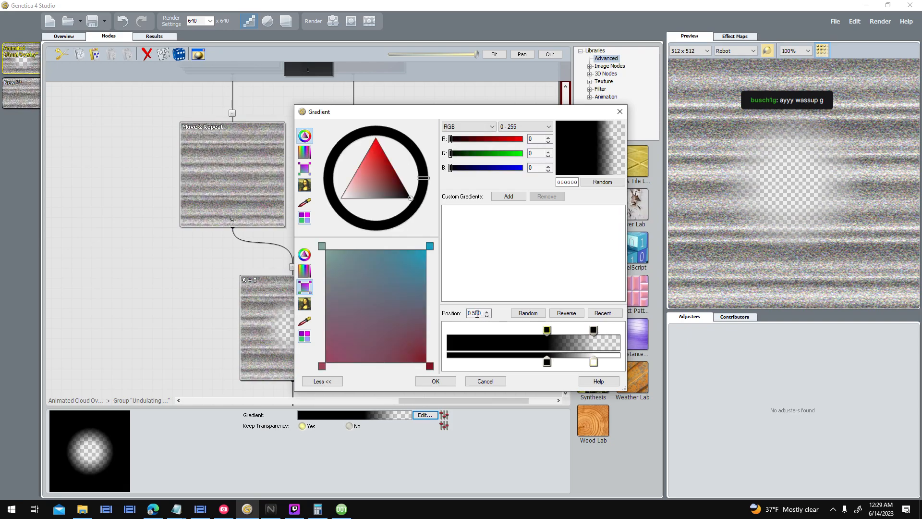
pyautogui.doubleClick(477, 314)
pyautogui.write('600')
pyautogui.click(546, 362)
pyautogui.moveTo(471, 314); pyautogui.dragTo(476, 314)
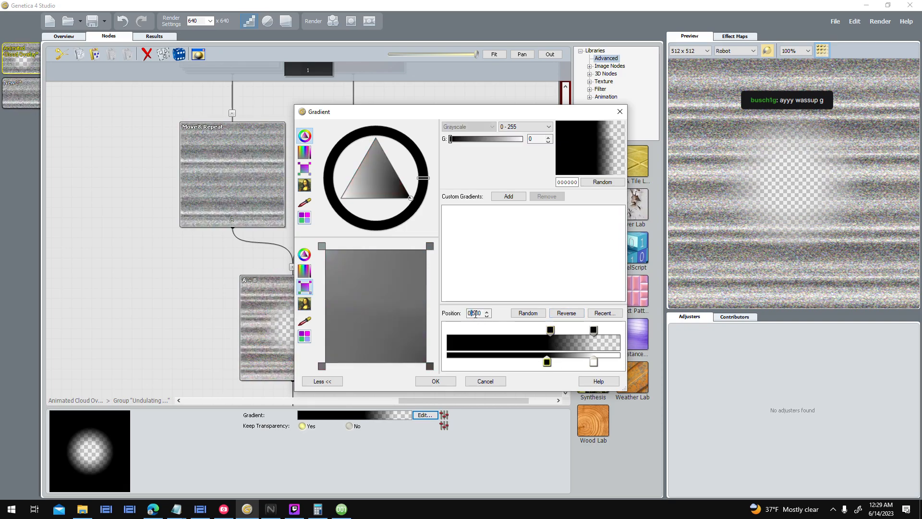
pyautogui.doubleClick(475, 313)
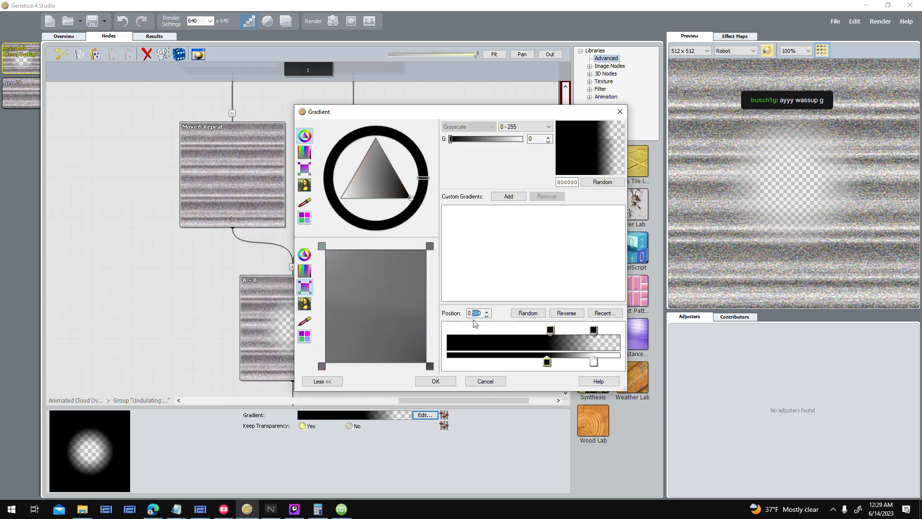
pyautogui.write('600')
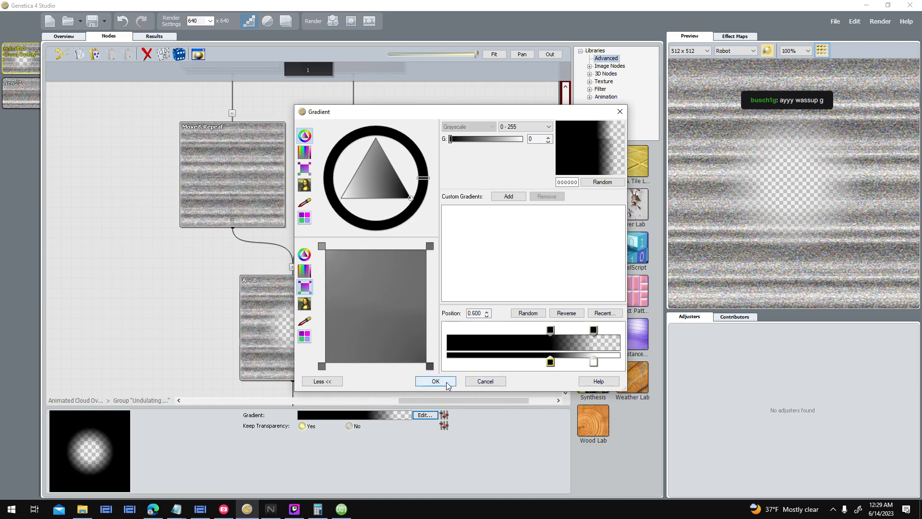
pyautogui.click(453, 384)
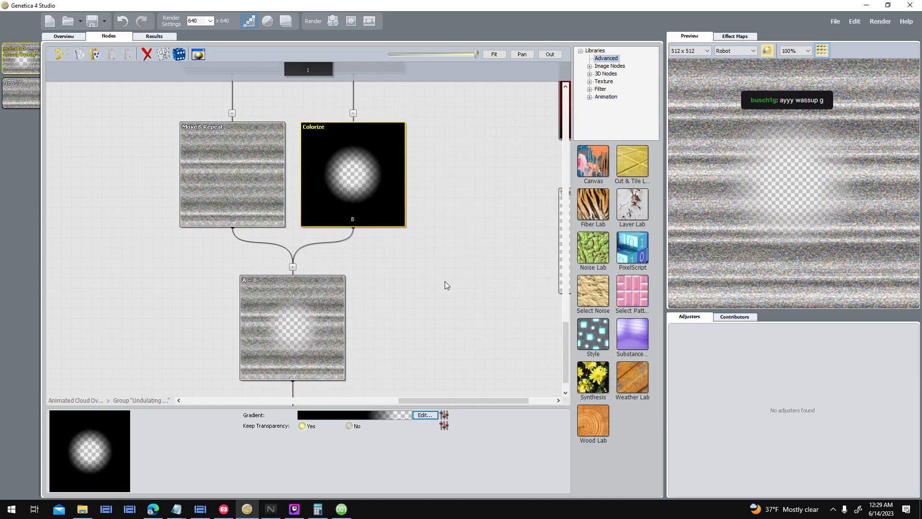
pyautogui.click(307, 21)
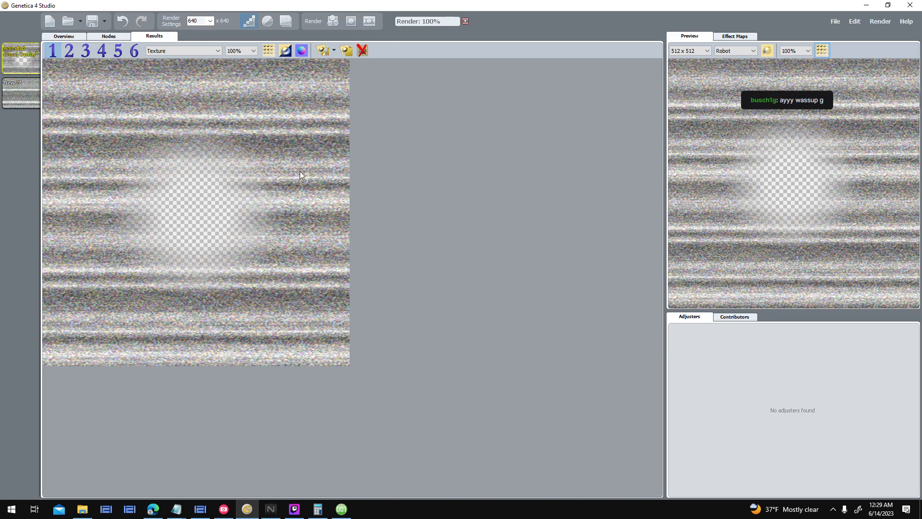
# - Delete all the old frame images and the .ifl file from the Static Overlay folder, and return to Genetica
pyautogui.click(82, 508)
pyautogui.moveTo(797, 313); pyautogui.dragTo(114, 87)
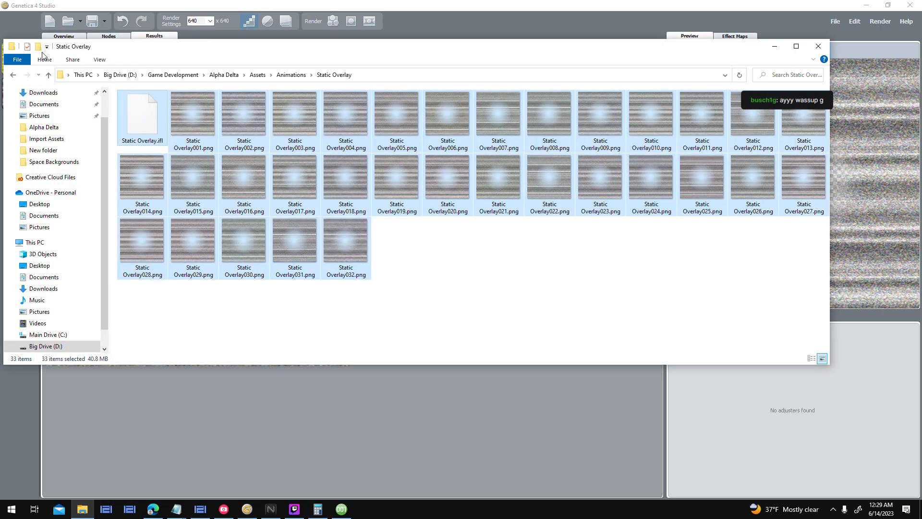
pyautogui.press('Delete')
pyautogui.click(353, 23)
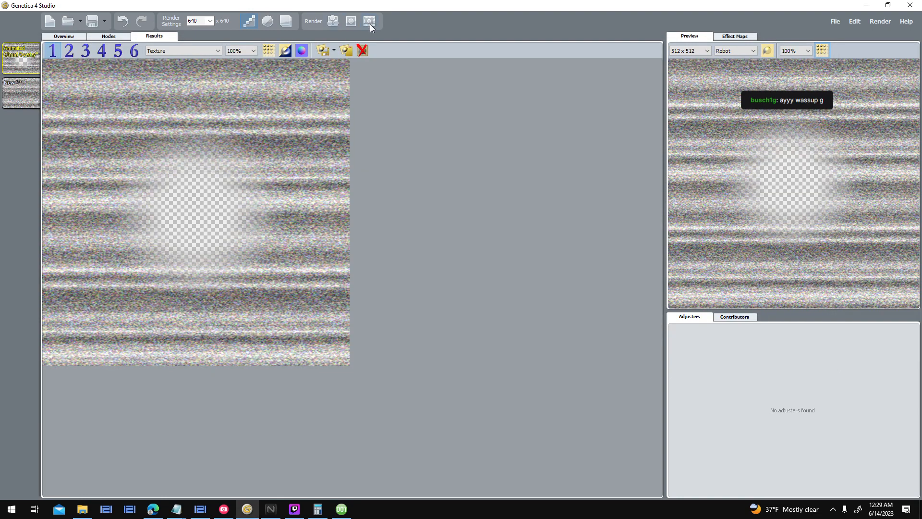
# - Render all 32 frames of the animation at 640 x 640 and export them as PNG files named Static Overlay into the Static Overlay folder
pyautogui.click(369, 22)
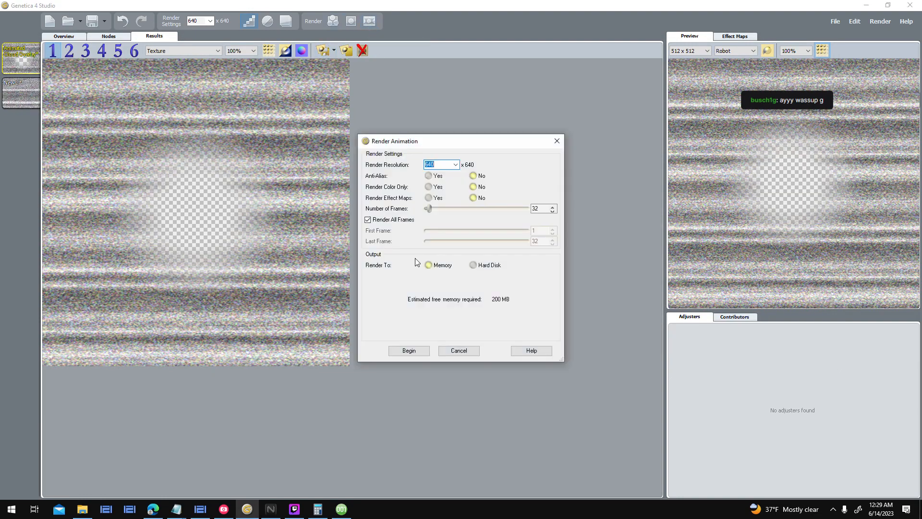
pyautogui.click(409, 353)
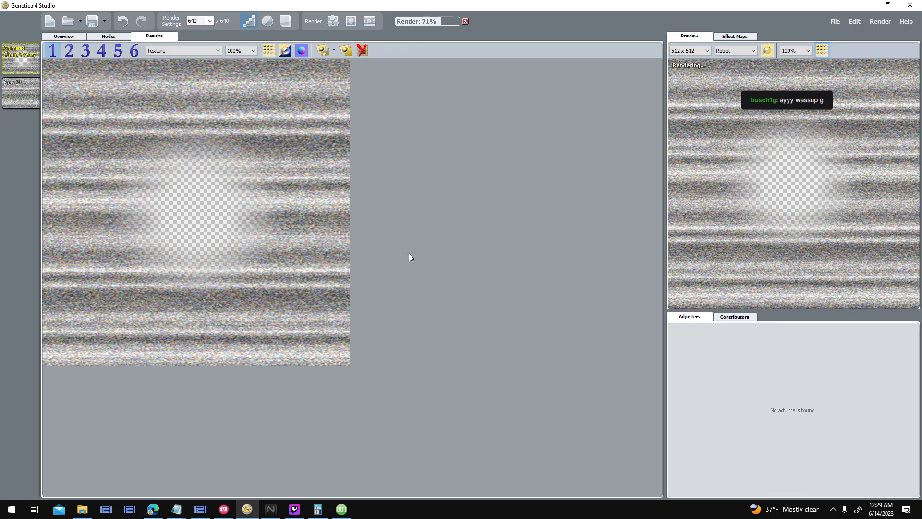
pyautogui.click(324, 52)
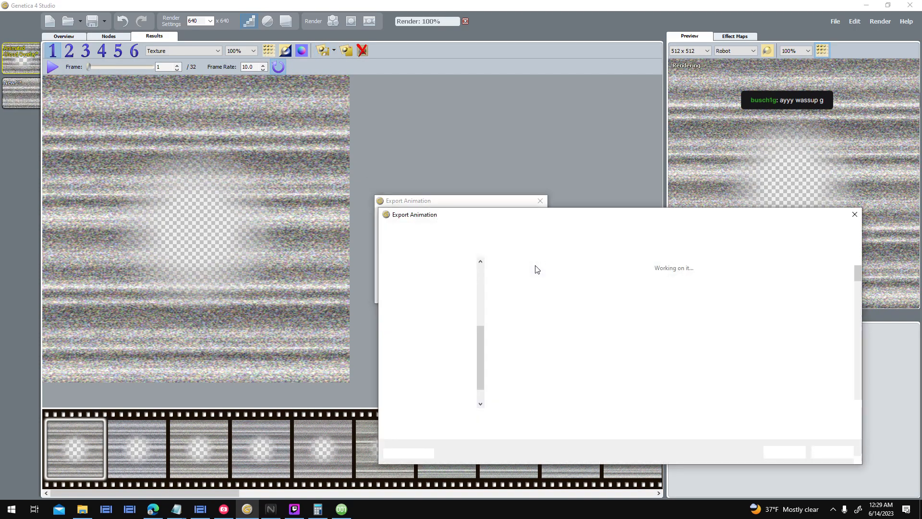
pyautogui.doubleClick(575, 278)
pyautogui.doubleClick(538, 286)
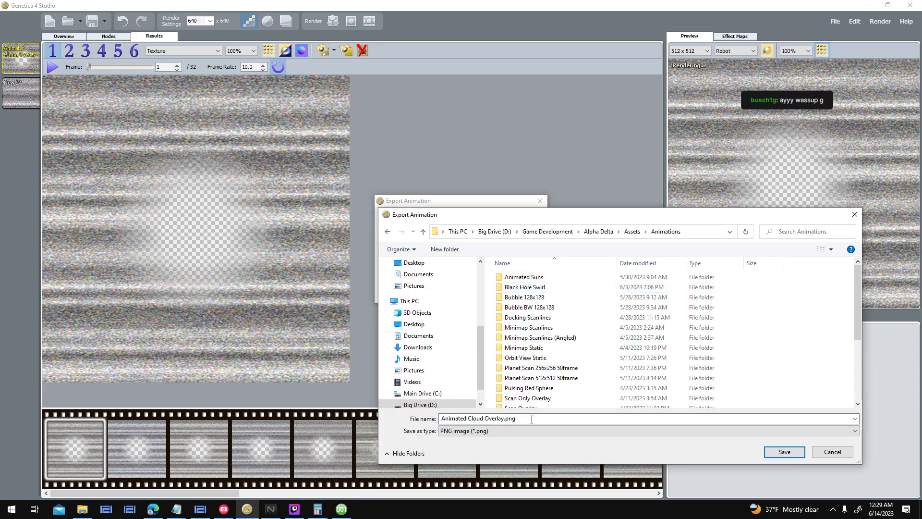
pyautogui.scroll(-3, 584, 405)
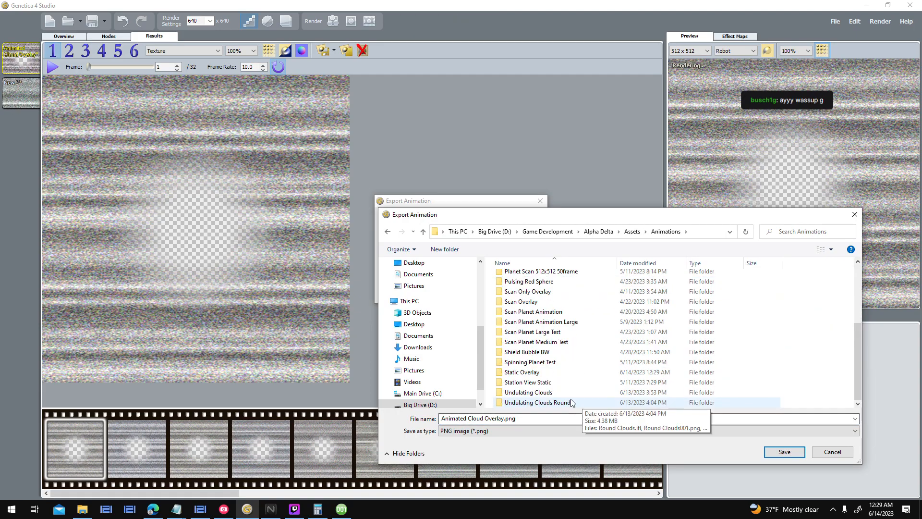
pyautogui.doubleClick(557, 373)
pyautogui.write('Static Overlay')
pyautogui.press('Return')
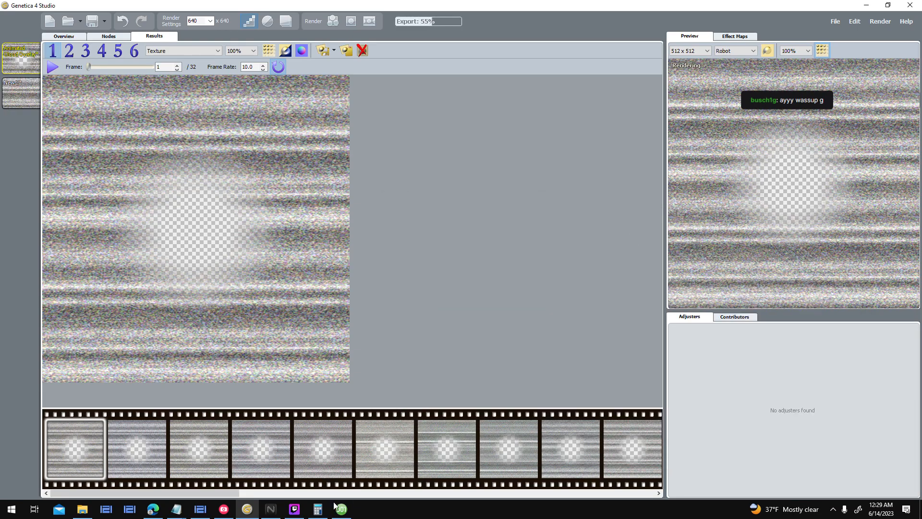
# - Switch to 001 Game Creator and clear all existing frames from the Static animation of the visibility overlay sprite
pyautogui.click(341, 509)
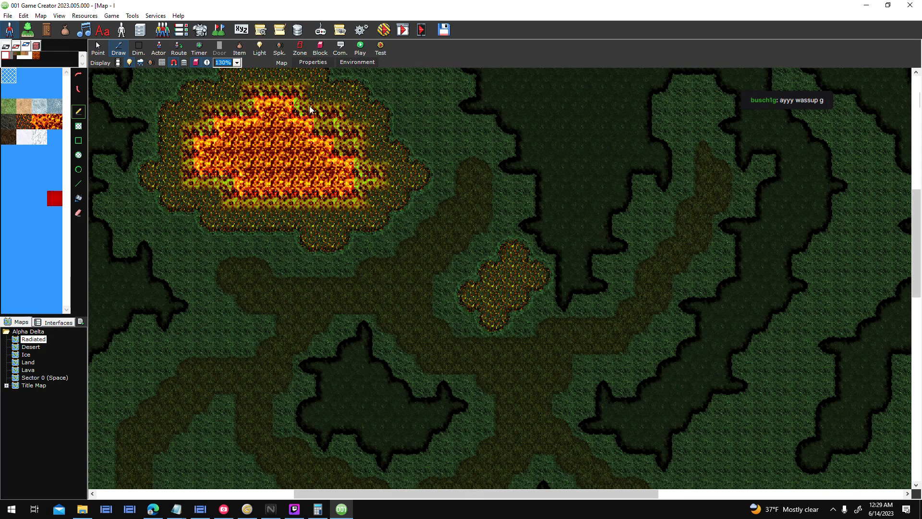
pyautogui.click(290, 318)
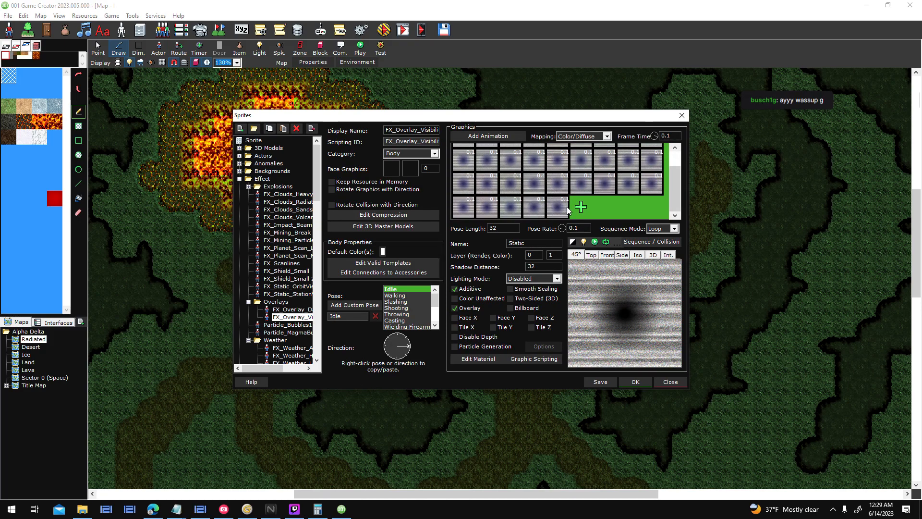
pyautogui.rightClick(566, 206)
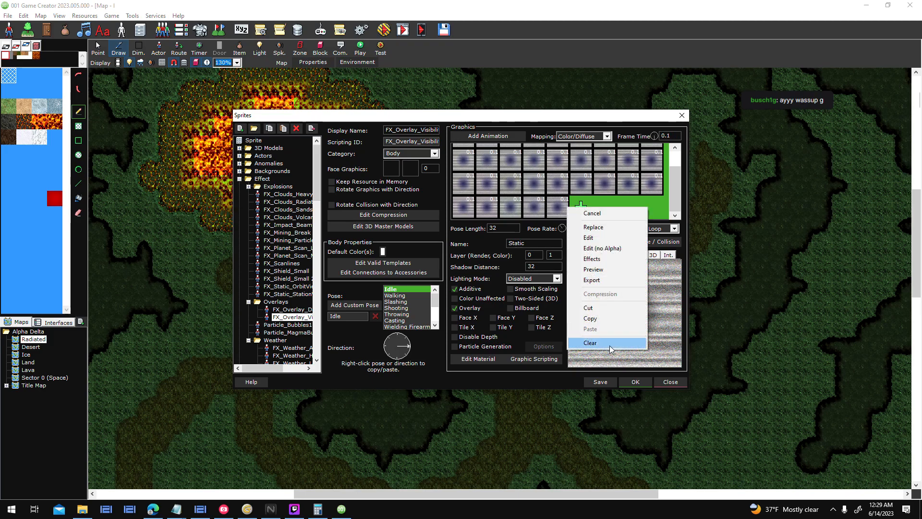
pyautogui.click(632, 344)
pyautogui.click(473, 287)
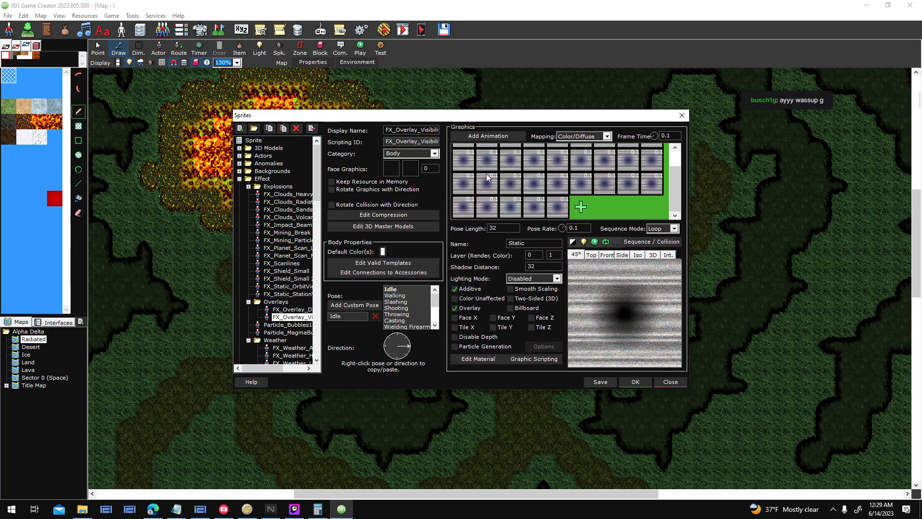
# - Add all PNG frames from the Static Overlay folder to the emptied Static animation
pyautogui.rightClick(469, 161)
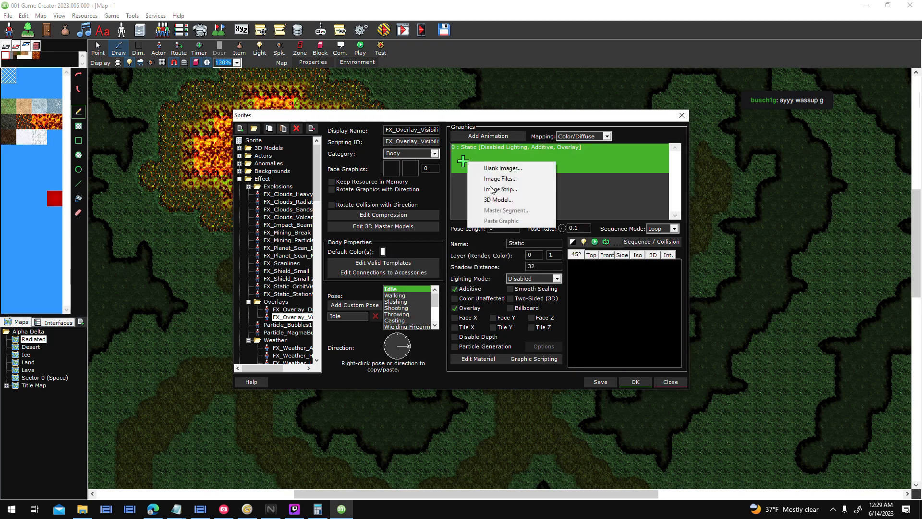
pyautogui.click(502, 179)
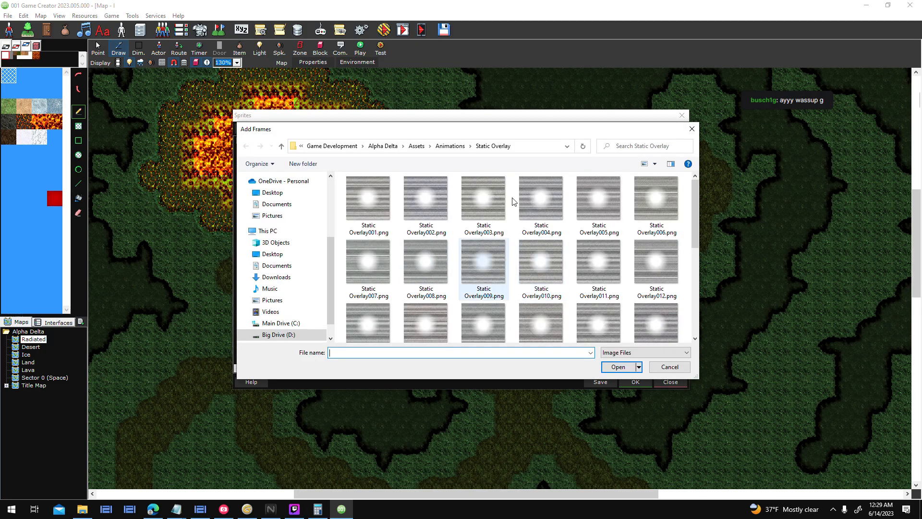
pyautogui.hotkey('ctrl', 'a')
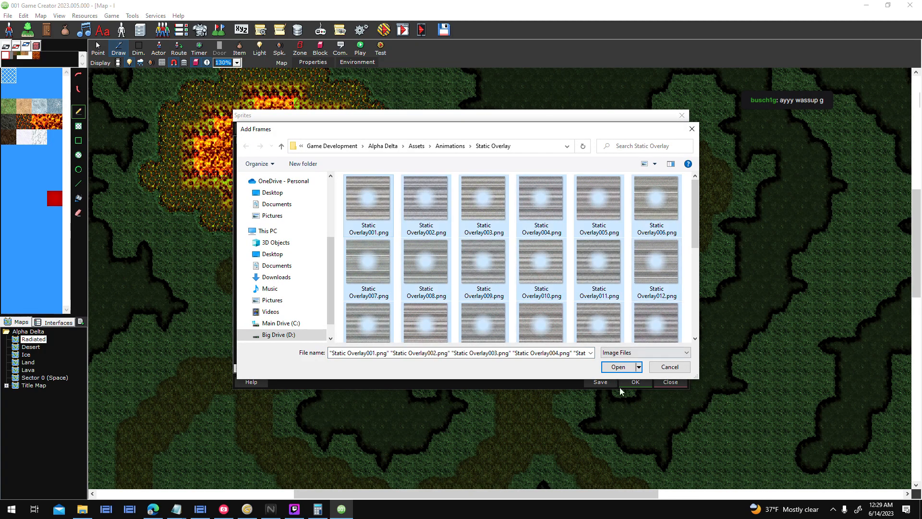
pyautogui.click(626, 368)
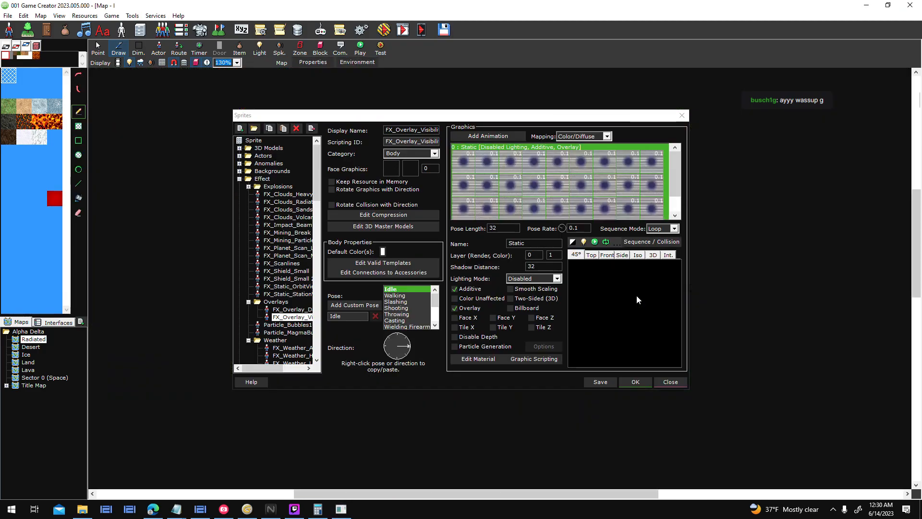
# - Check the Static animation in the Sequence Editor and the sprite's top-view preview, and accept the sprite
pyautogui.click(473, 202)
pyautogui.moveTo(557, 257); pyautogui.dragTo(341, 262)
pyautogui.click(611, 185)
pyautogui.moveTo(248, 141); pyautogui.dragTo(230, 138)
pyautogui.click(463, 309)
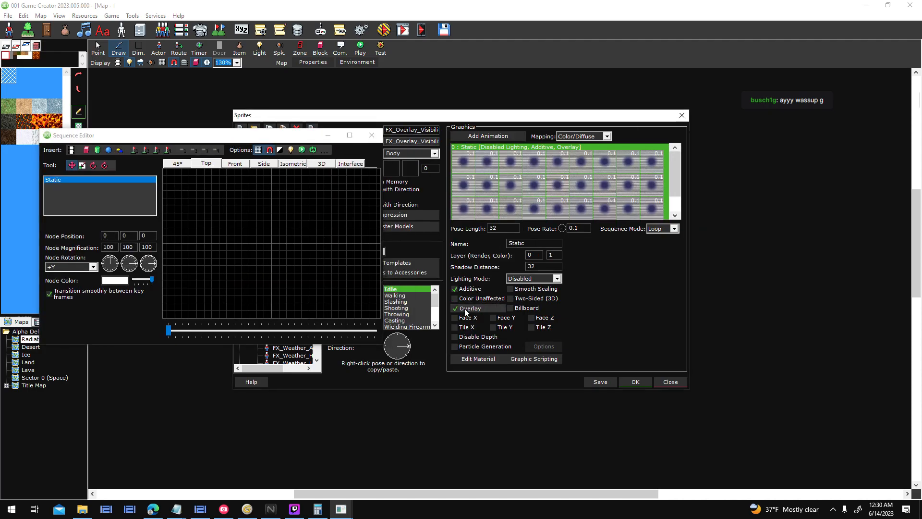
pyautogui.click(377, 137)
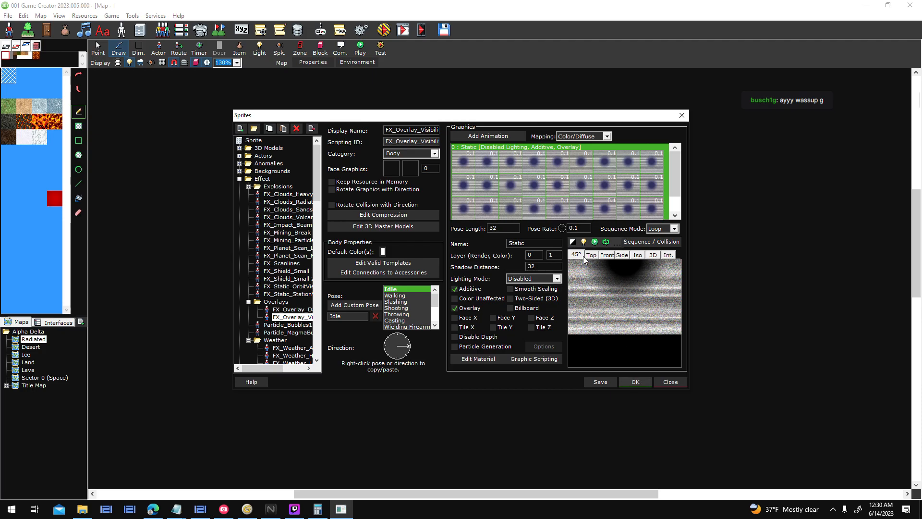
pyautogui.click(591, 255)
pyautogui.click(627, 379)
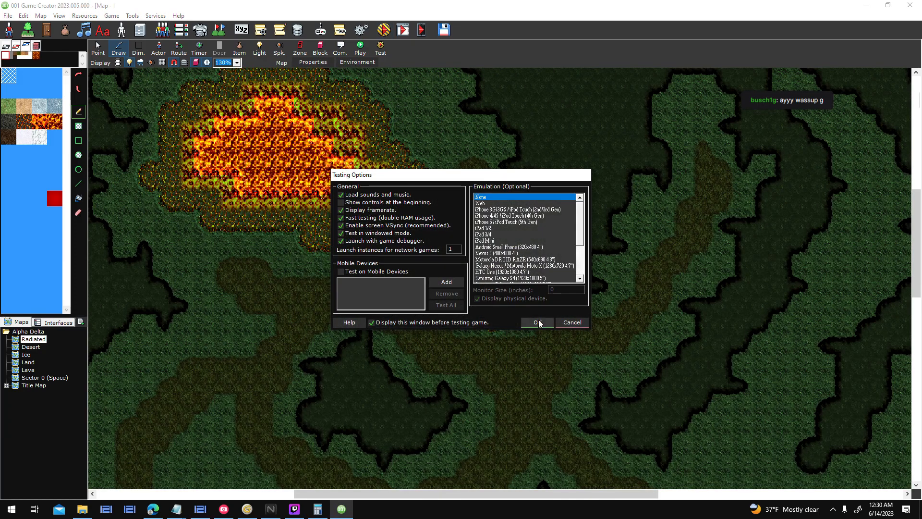
# - Launch the game test with the existing testing options, start a new game, and scan and dock at the nearby planet
pyautogui.click(537, 320)
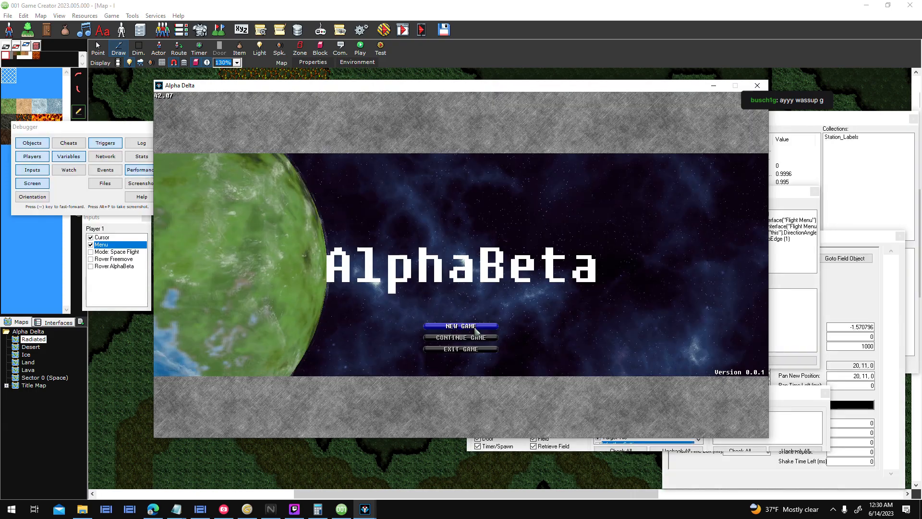
pyautogui.click(475, 328)
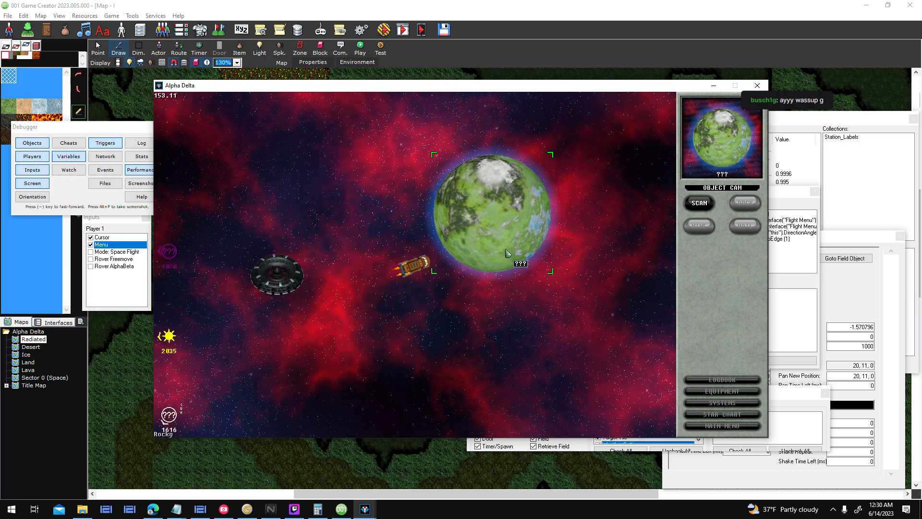
pyautogui.click(699, 203)
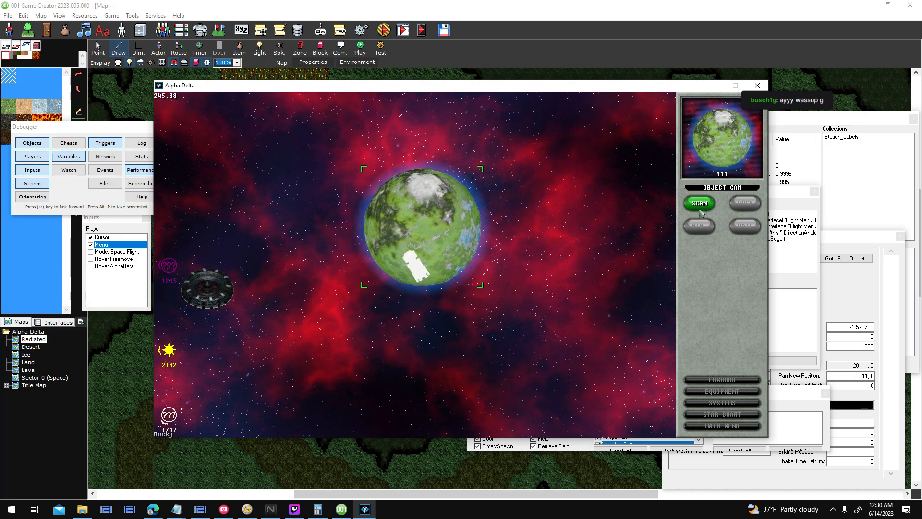
pyautogui.click(744, 205)
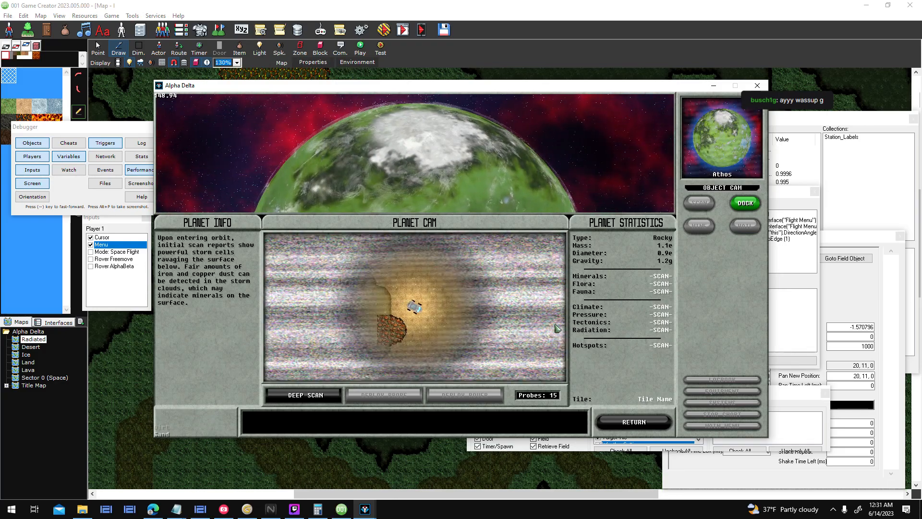
# - Drive the rover around in the Planet Cam to check the static overlay's clear center, and leave the test game
pyautogui.press('d')
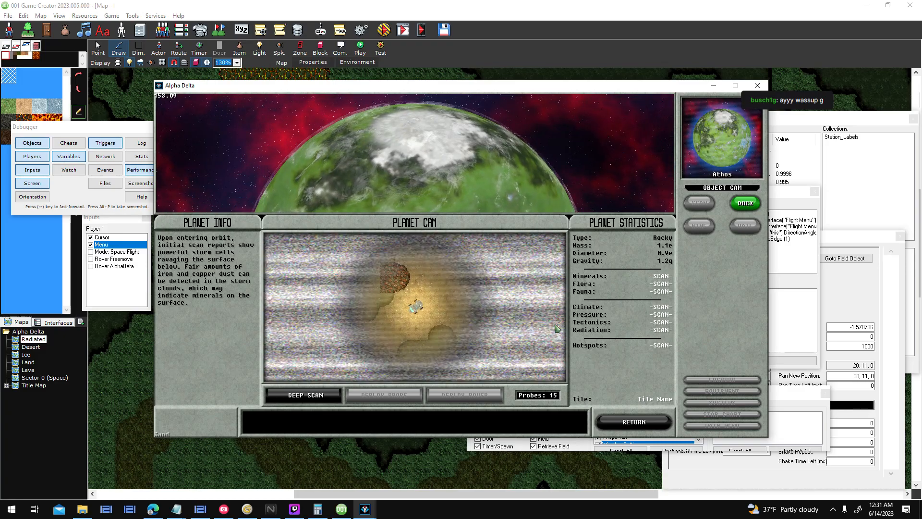
pyautogui.press('d')
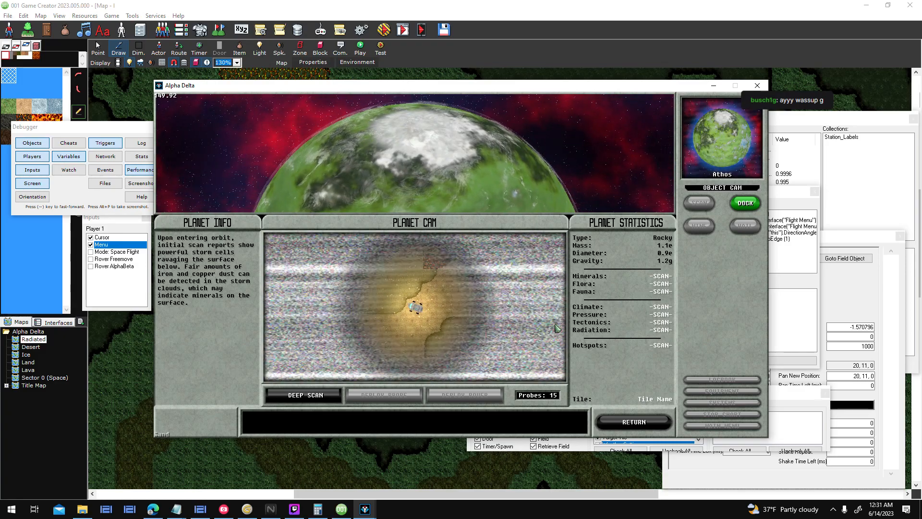
pyautogui.press('d')
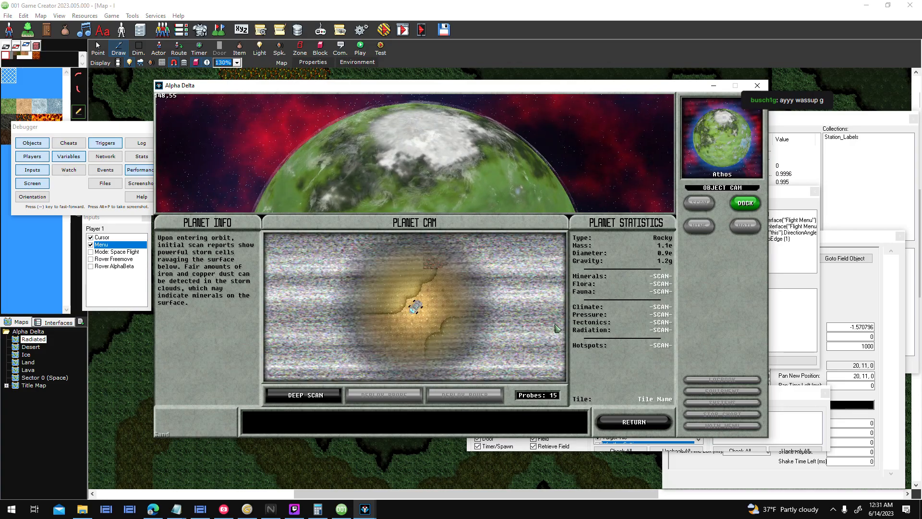
pyautogui.press('d')
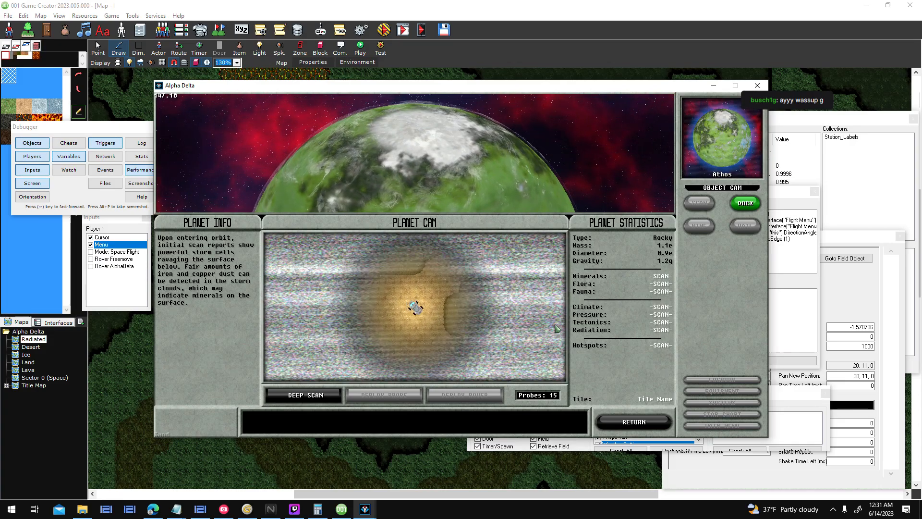
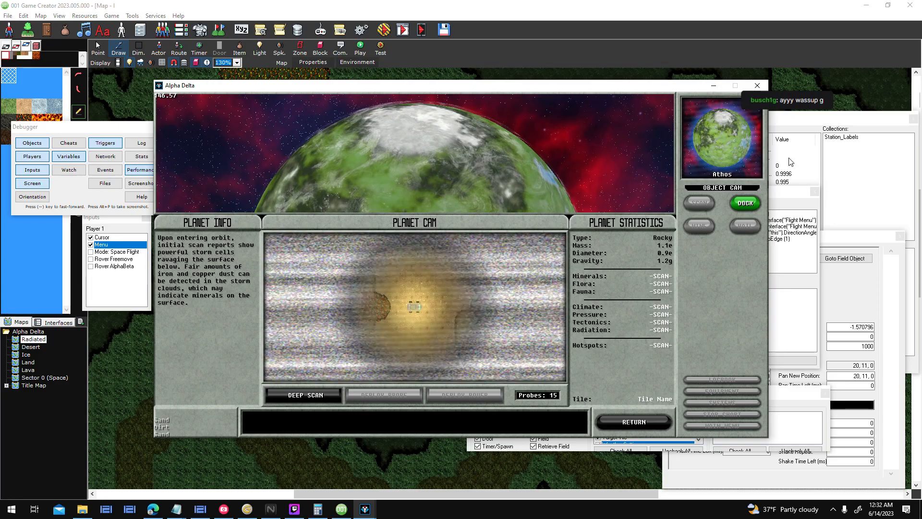
pyautogui.click(634, 422)
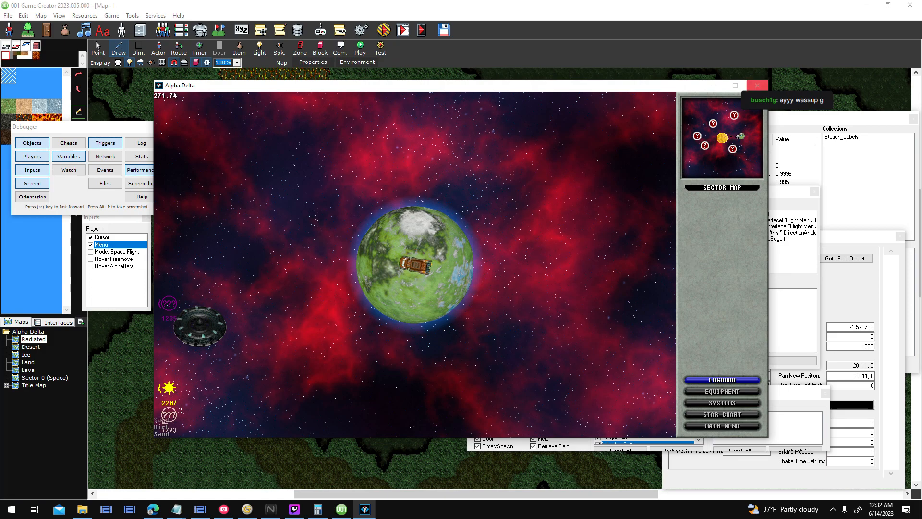
pyautogui.click(758, 85)
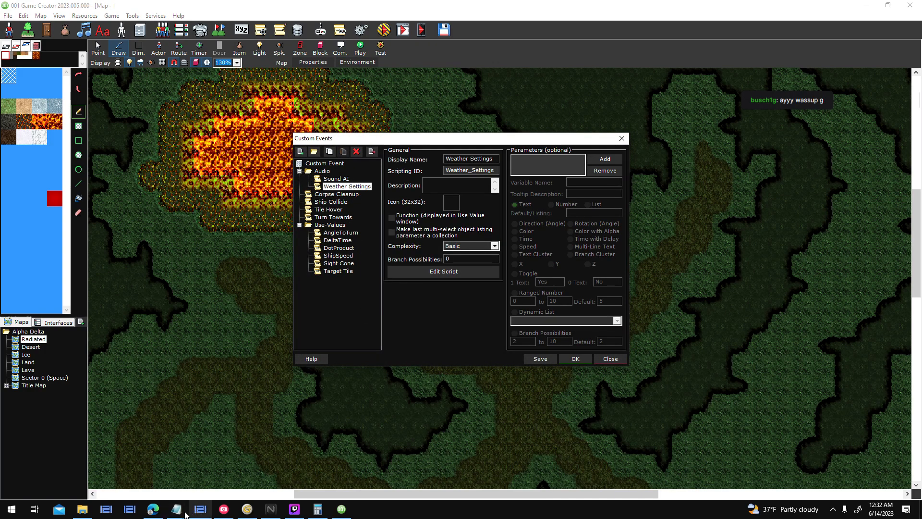
# - Review the High Heat and Sandstorm entries in the Weather Settings.txt notes
pyautogui.moveTo(177, 509)
pyautogui.click(248, 464)
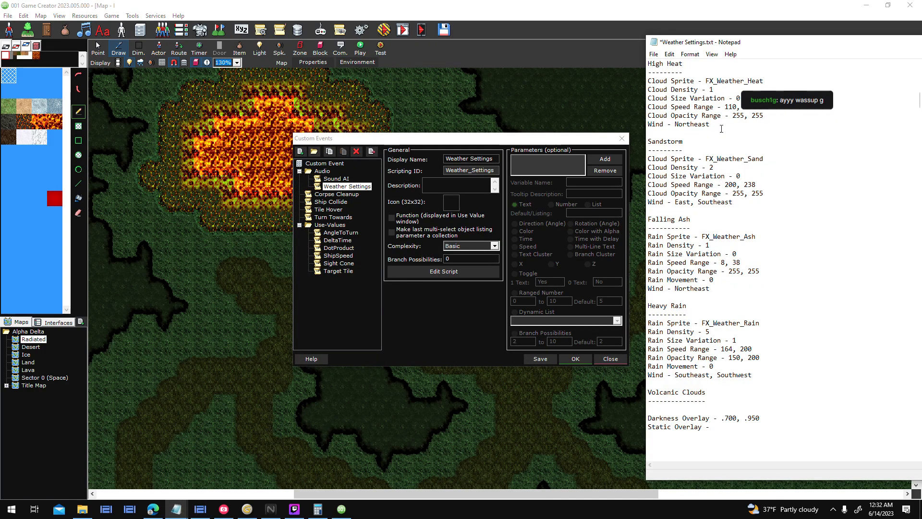
pyautogui.moveTo(732, 144); pyautogui.dragTo(650, 62)
pyautogui.click(819, 117)
# - Look over the weather sub scripts in the Weather Settings custom event, and accept the script and the Custom Events dialog
pyautogui.click(457, 272)
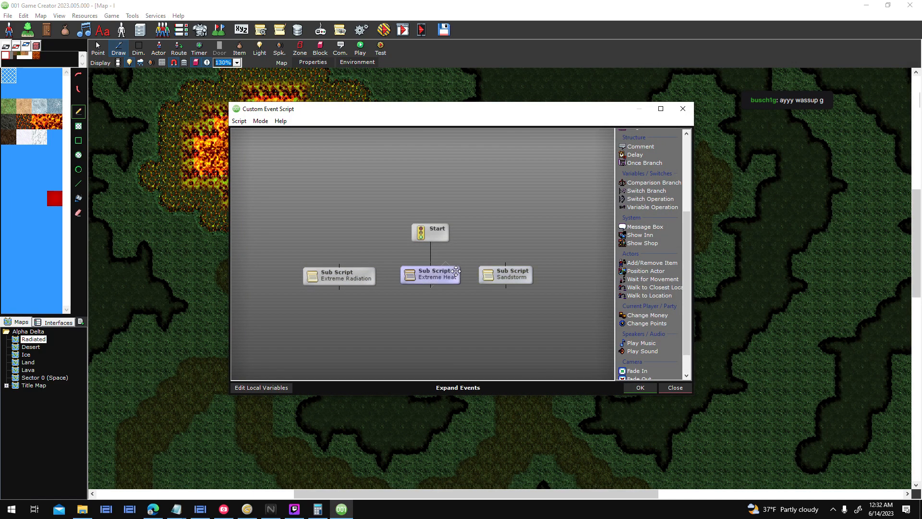
pyautogui.moveTo(477, 330); pyautogui.dragTo(462, 197)
pyautogui.moveTo(498, 300); pyautogui.dragTo(480, 328)
pyautogui.click(651, 390)
pyautogui.click(641, 388)
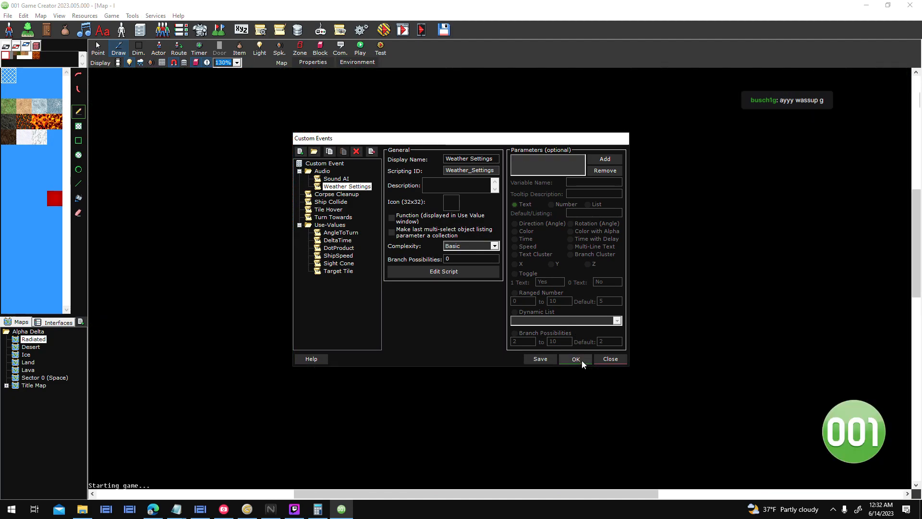
pyautogui.click(576, 359)
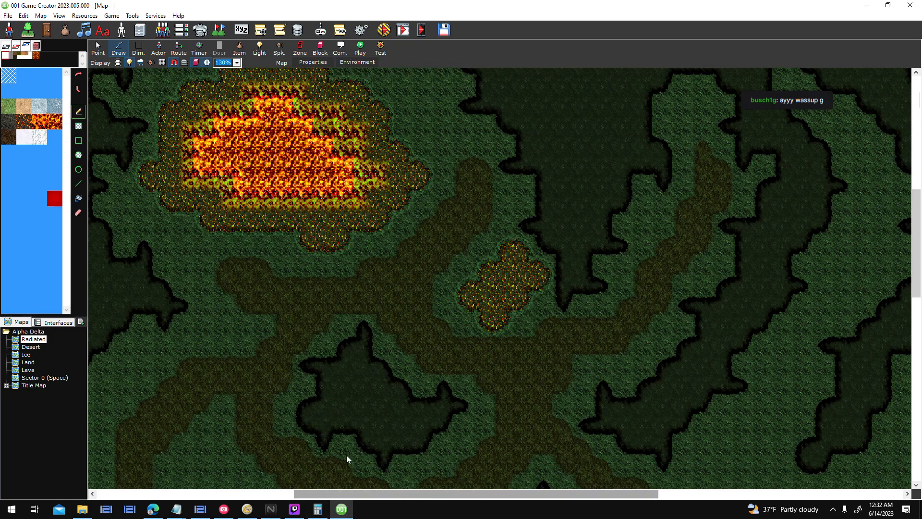
# - Open the Desert map, toggle the layer display and look over the map's terrain
pyautogui.moveTo(430, 290); pyautogui.dragTo(524, 389, button='middle')
pyautogui.click(35, 346)
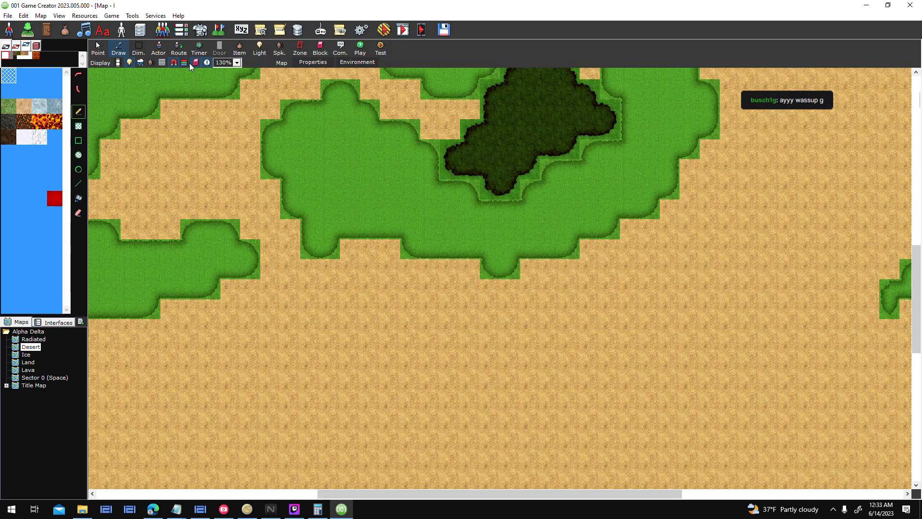
pyautogui.click(187, 63)
pyautogui.moveTo(448, 189); pyautogui.dragTo(506, 452, button='middle')
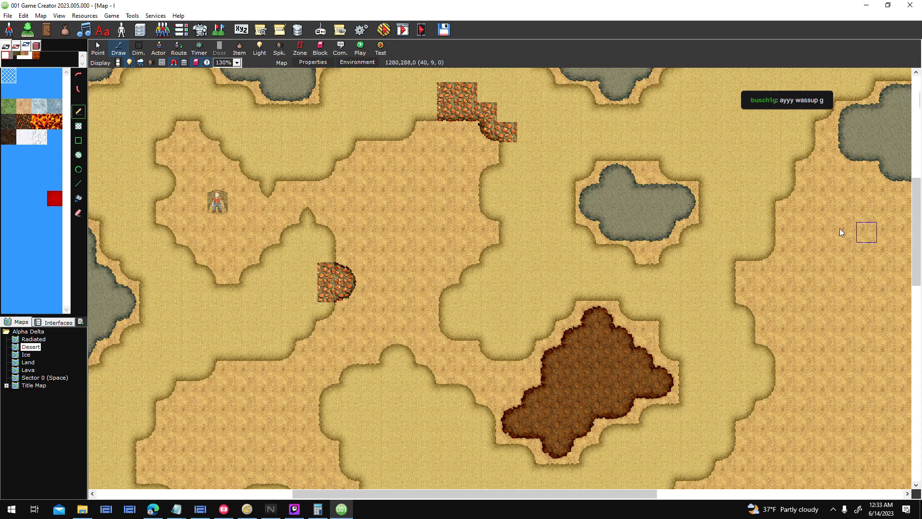
pyautogui.moveTo(860, 228); pyautogui.dragTo(734, 180, button='middle')
pyautogui.scroll(-1, 701, 180)
pyautogui.moveTo(301, 183); pyautogui.dragTo(430, 152, button='middle')
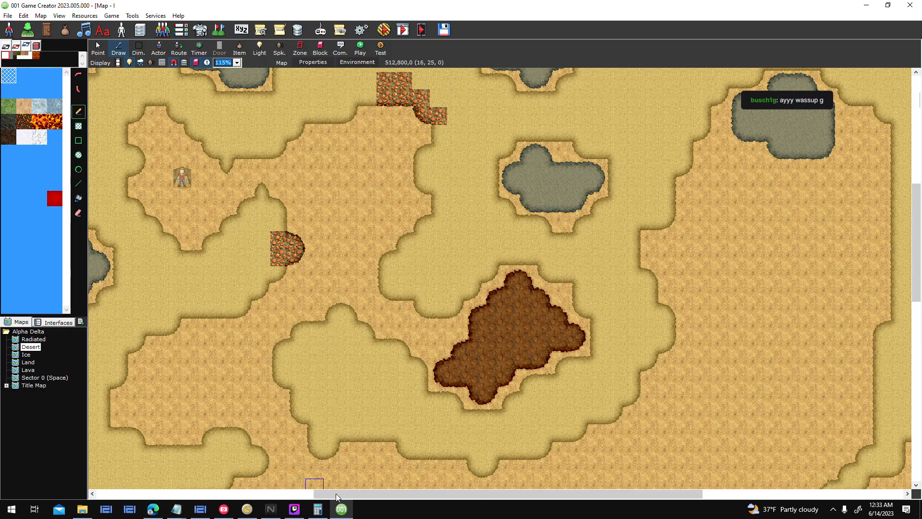
# - Open the Ice map and the Lava map and look over their terrain
pyautogui.click(26, 355)
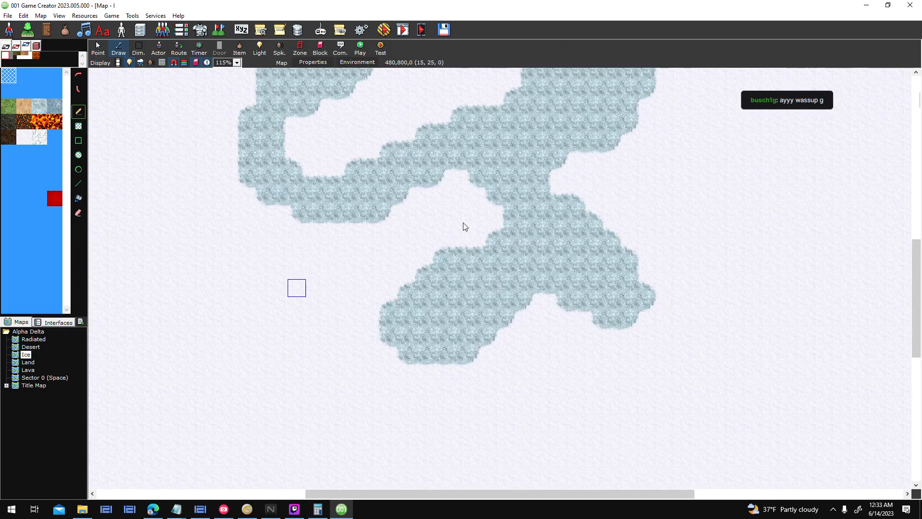
pyautogui.scroll(2, 510, 414)
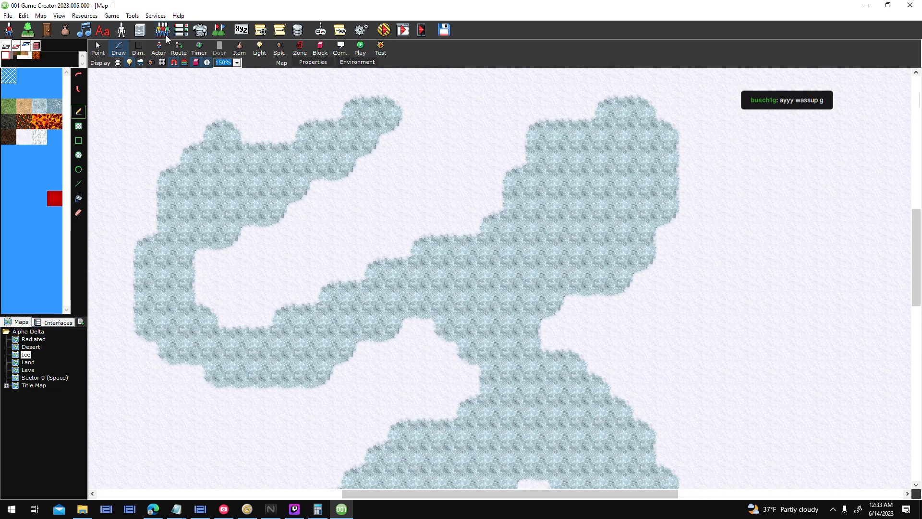
pyautogui.click(29, 370)
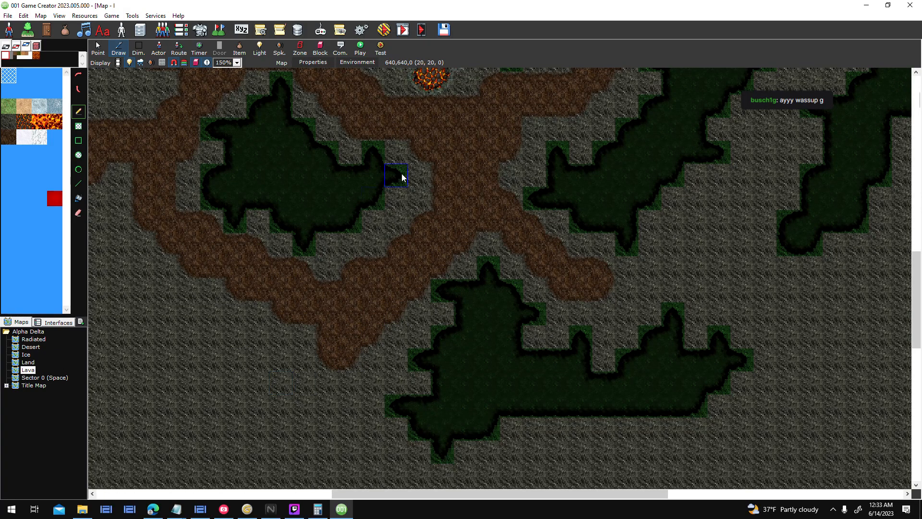
pyautogui.moveTo(402, 174); pyautogui.dragTo(408, 402, button='middle')
pyautogui.moveTo(358, 126); pyautogui.dragTo(385, 187, button='middle')
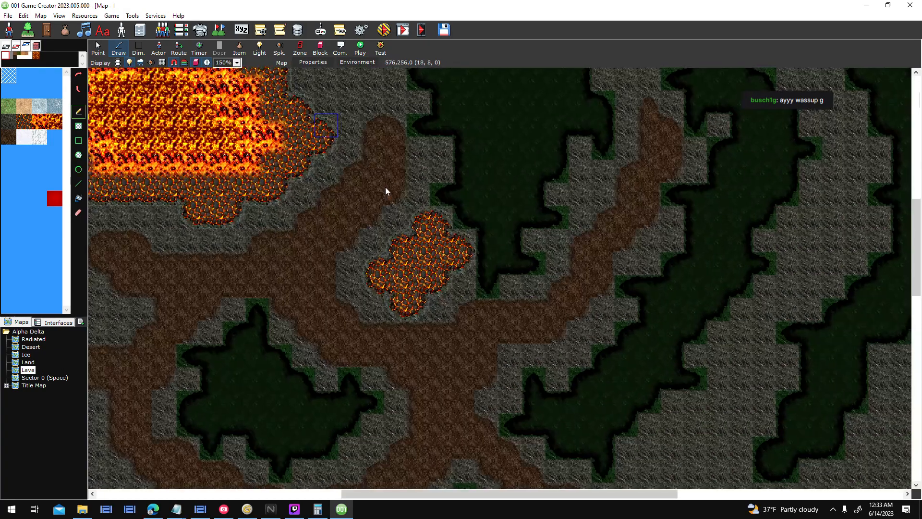
# - Review the weather hazards in the Rover Hazards.txt notes, and minimize them
pyautogui.moveTo(185, 509)
pyautogui.click(109, 465)
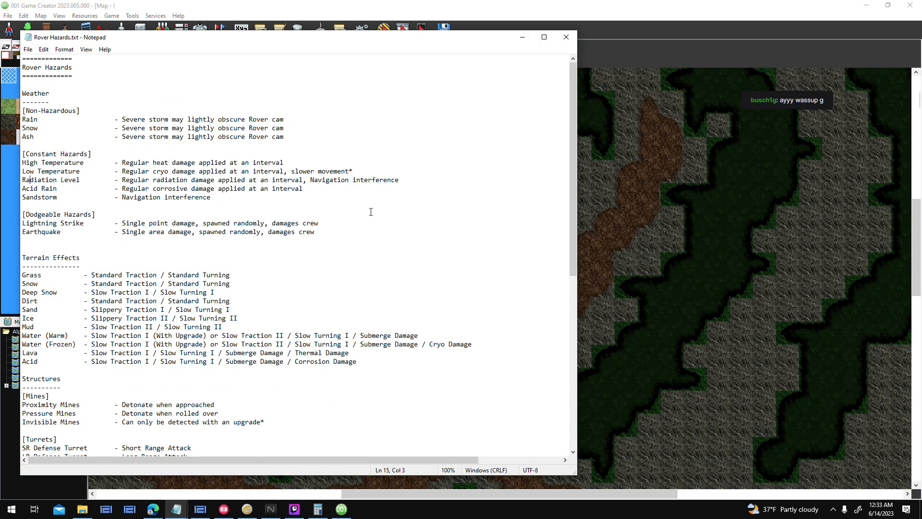
pyautogui.scroll(-5, 350, 201)
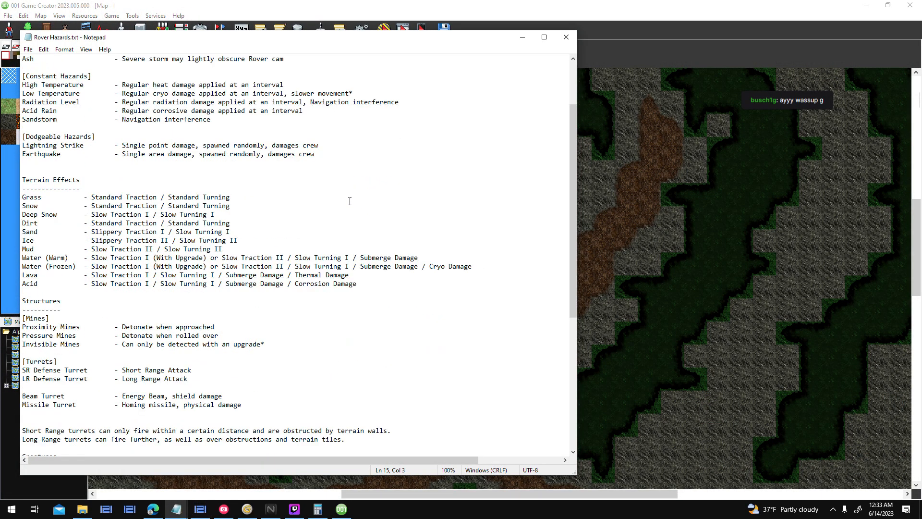
pyautogui.scroll(4, 349, 201)
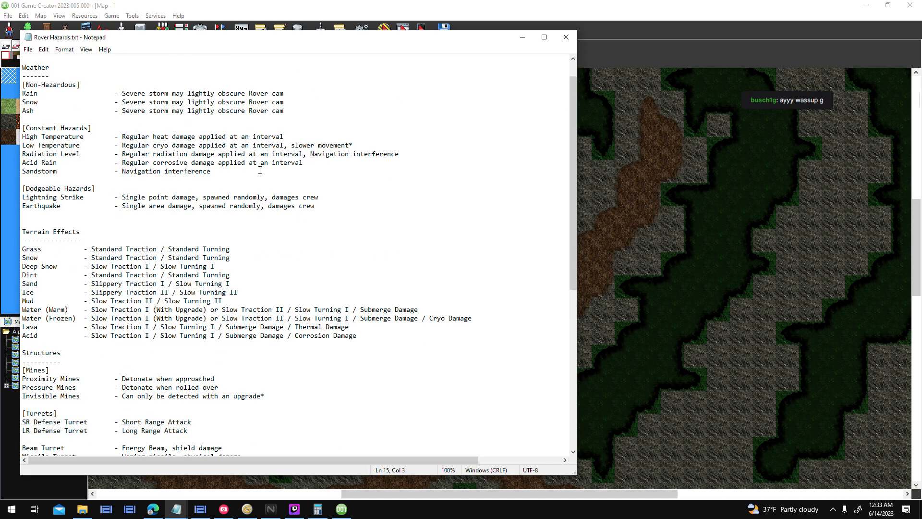
pyautogui.moveTo(66, 199); pyautogui.dragTo(23, 189)
pyautogui.click(119, 197)
pyautogui.scroll(1, 574, 91)
pyautogui.click(523, 37)
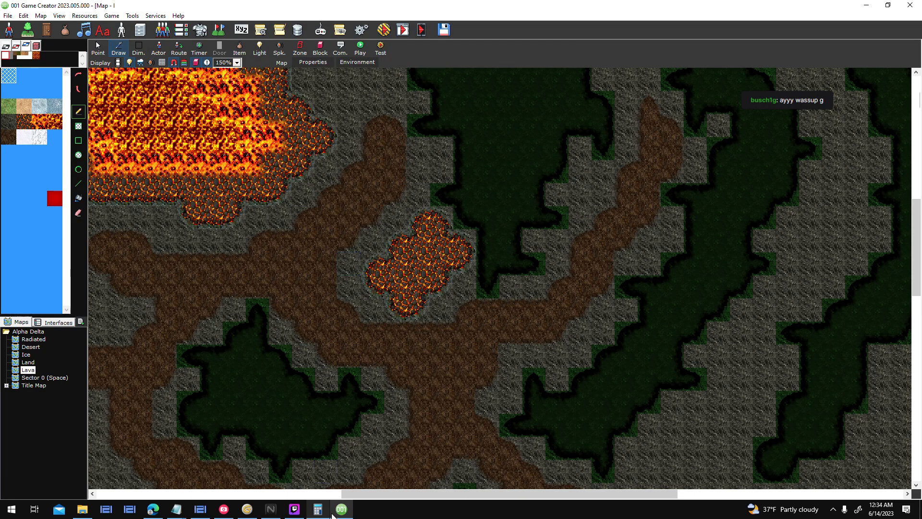
# - Bring up the Weather Settings.txt notes and reopen Rover Hazards.txt beside them
pyautogui.click(176, 509)
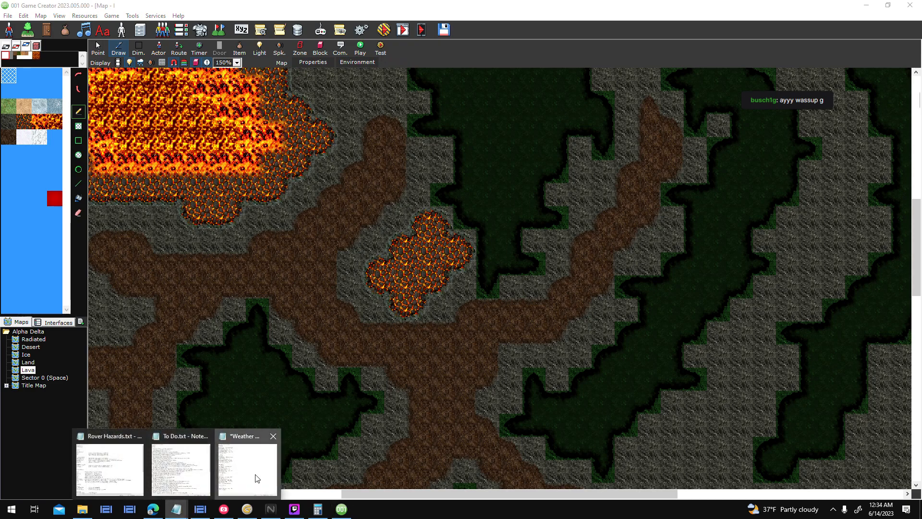
pyautogui.click(248, 479)
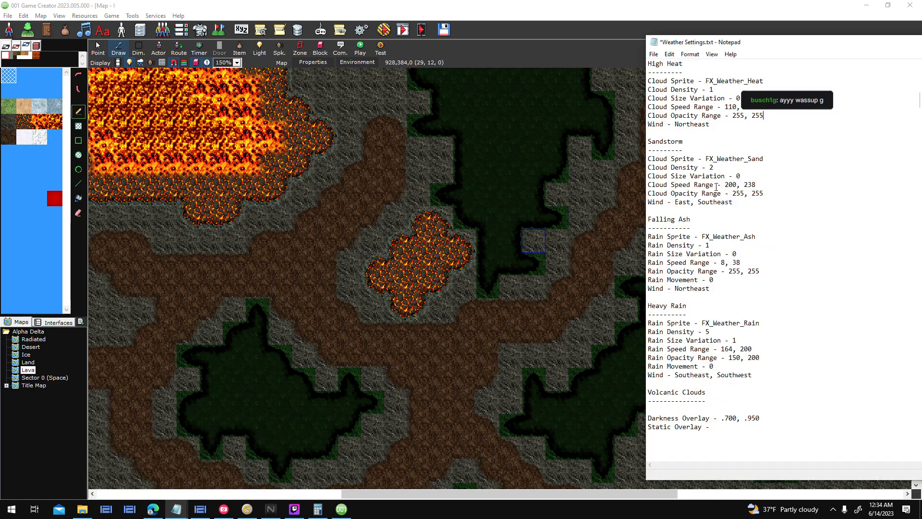
pyautogui.click(176, 509)
pyautogui.click(119, 459)
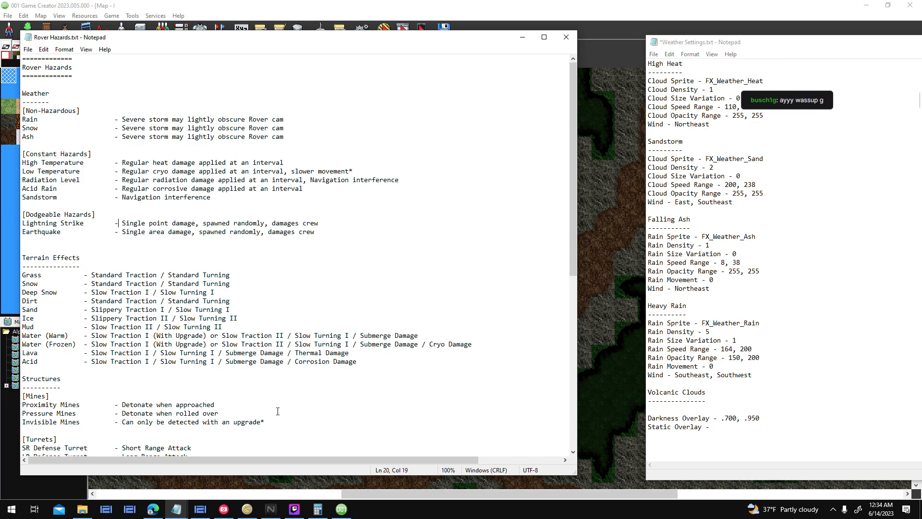
pyautogui.rightClick(364, 38)
pyautogui.click(353, 41)
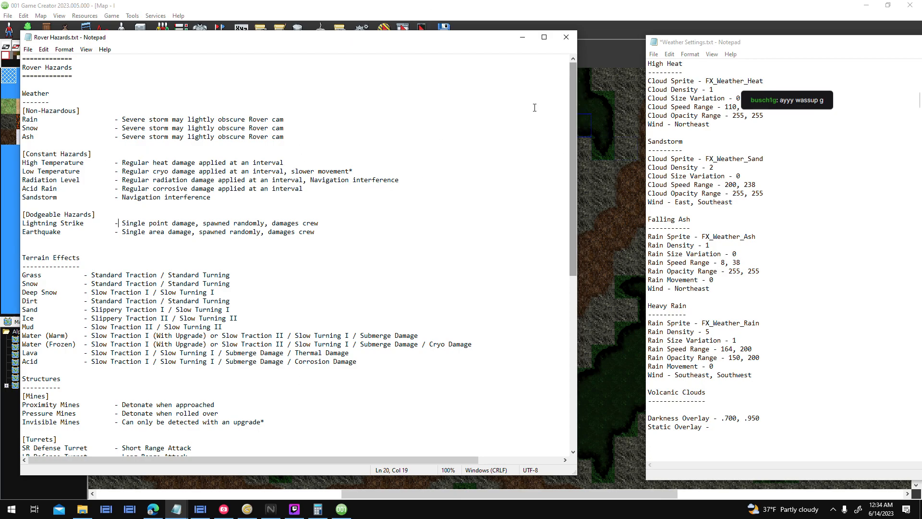
# - Read the Earthquake entry and its damage description under Dodgeable Hazards in Rover Hazards.txt
pyautogui.moveTo(572, 81); pyautogui.dragTo(572, 92)
pyautogui.moveTo(99, 217); pyautogui.dragTo(2, 217)
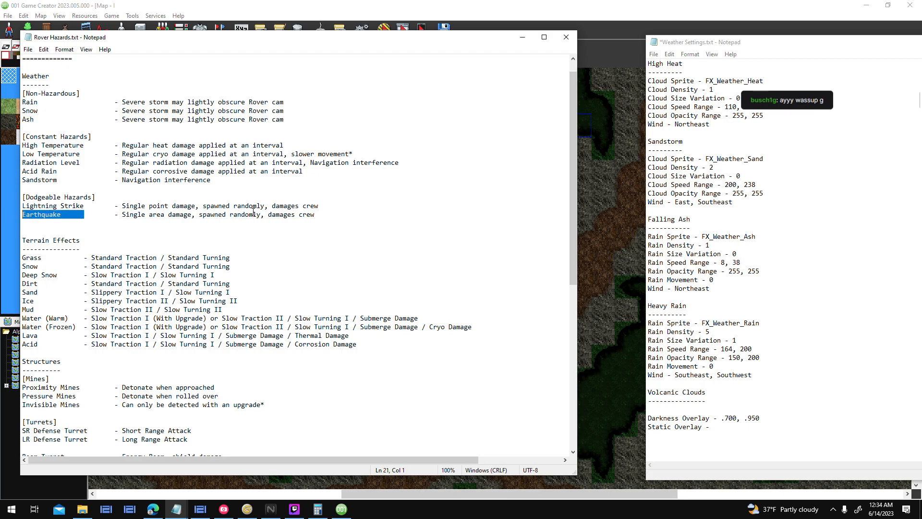
pyautogui.moveTo(113, 215); pyautogui.dragTo(315, 214)
pyautogui.click(537, 259)
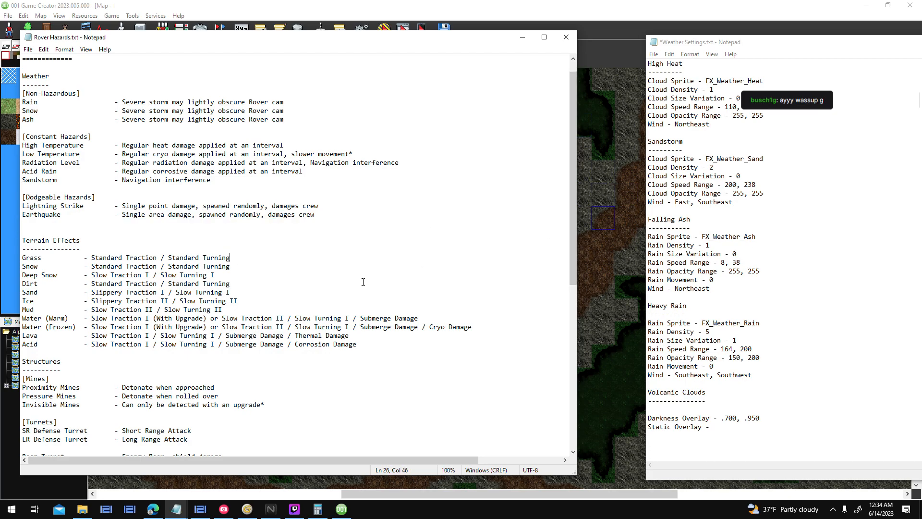
# - Look over the terrain, structure and creature sections of Rover Hazards.txt, and put both note files away
pyautogui.scroll(-3, 363, 283)
pyautogui.scroll(-9, 365, 283)
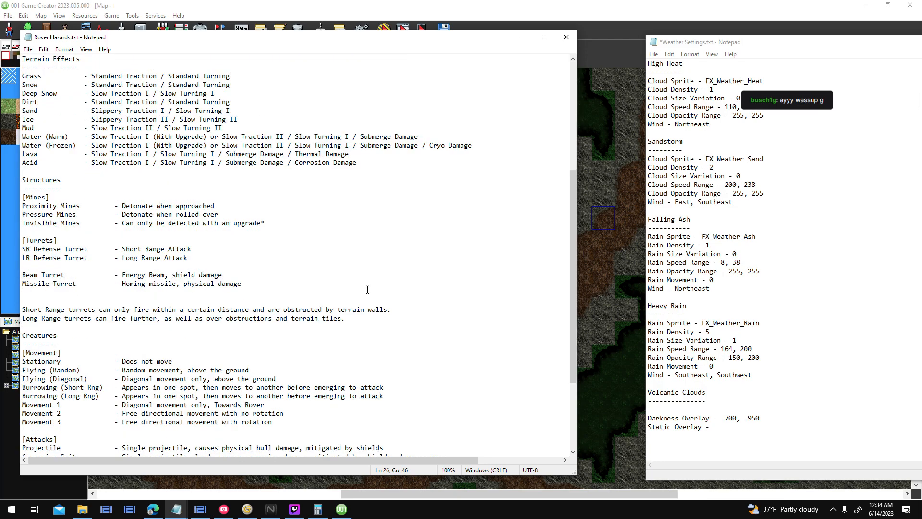
pyautogui.scroll(2, 331, 380)
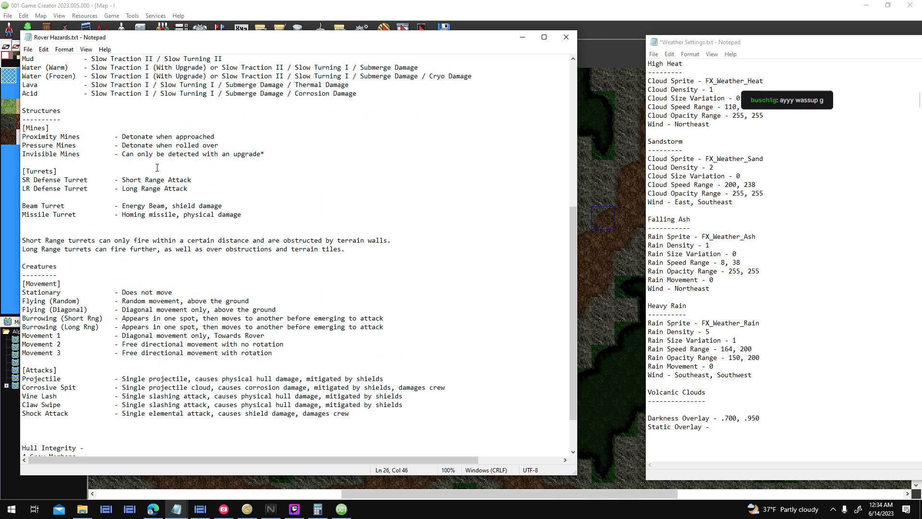
pyautogui.scroll(10, 393, 194)
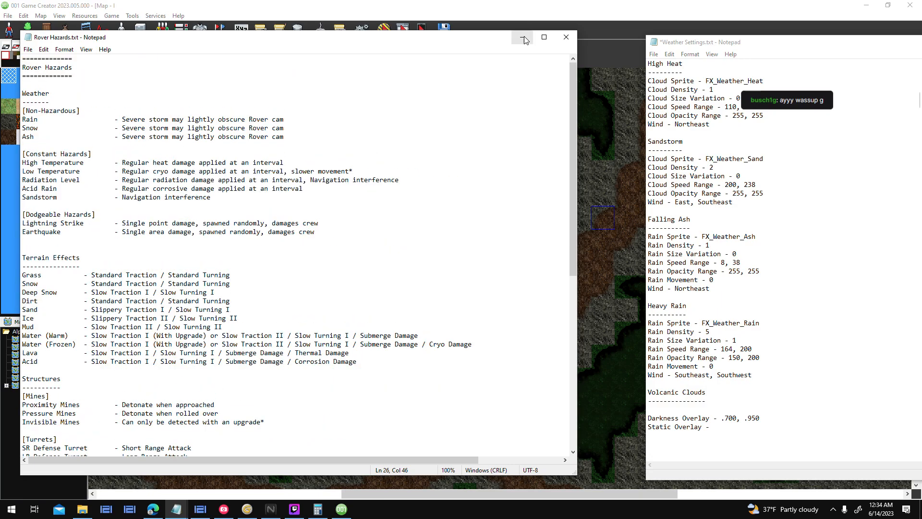
pyautogui.click(522, 37)
pyautogui.click(176, 509)
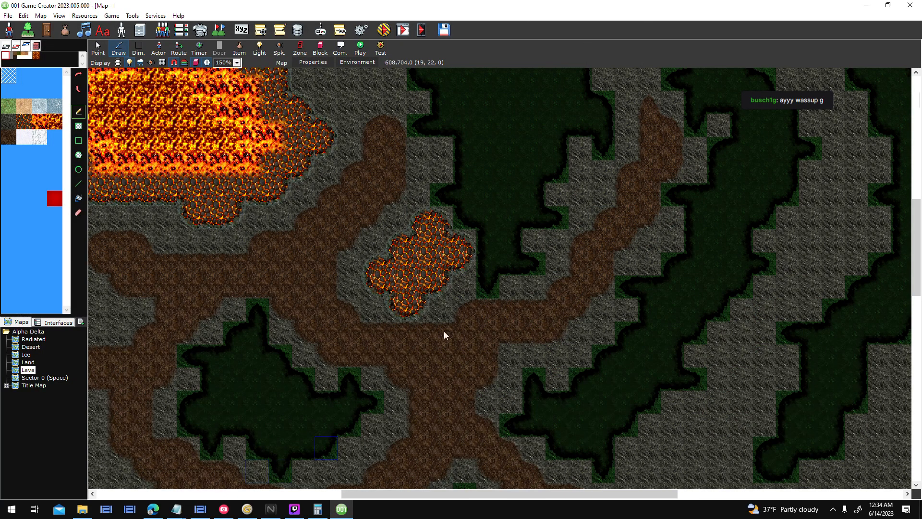
# - Turn off the green overlay display on the Lava map, and look over the Land and Ice maps
pyautogui.click(185, 62)
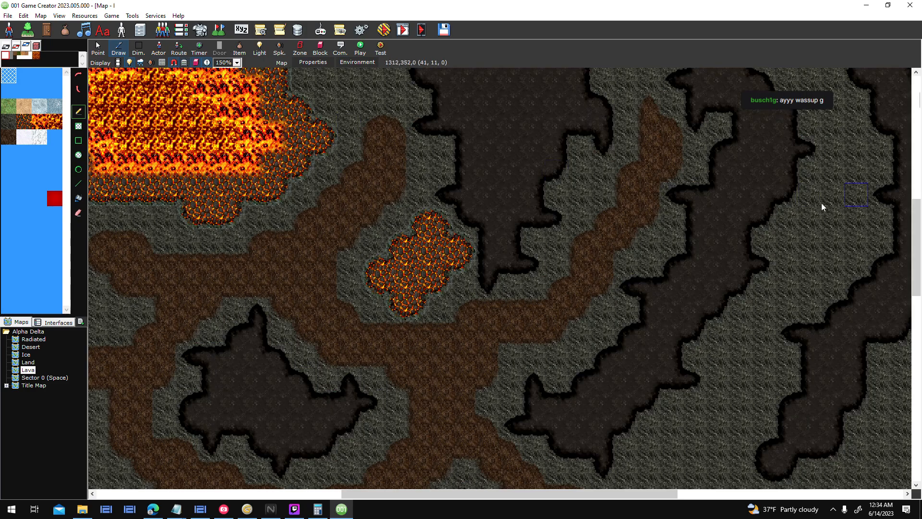
pyautogui.press('Up')
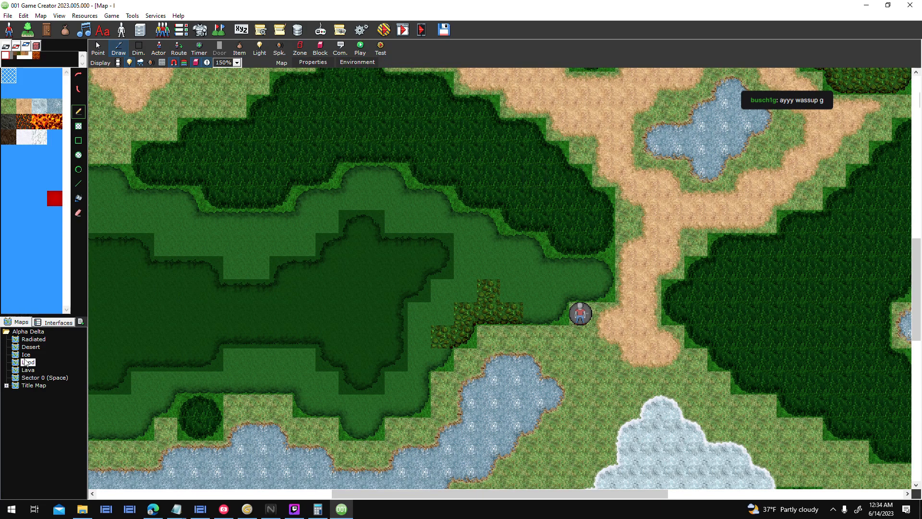
pyautogui.click(25, 357)
pyautogui.moveTo(545, 157); pyautogui.dragTo(494, 324, button='middle')
pyautogui.scroll(2, 495, 325)
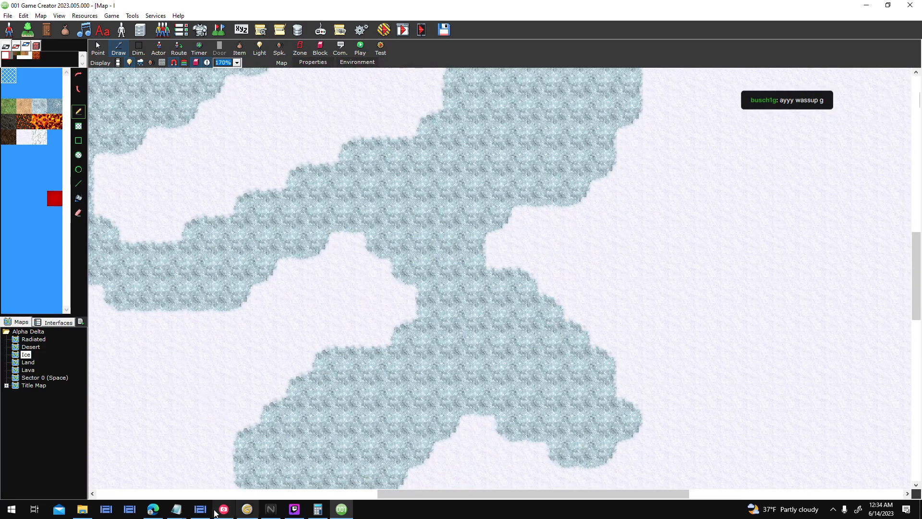
# - Check the static overlay render in Genetica 4 Studio, and return to the map in 001 Game Creator
pyautogui.click(247, 508)
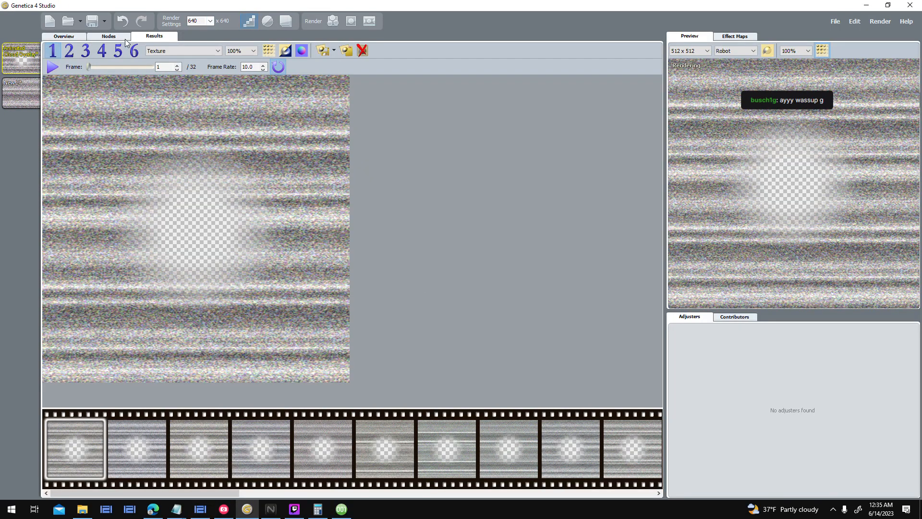
pyautogui.click(342, 510)
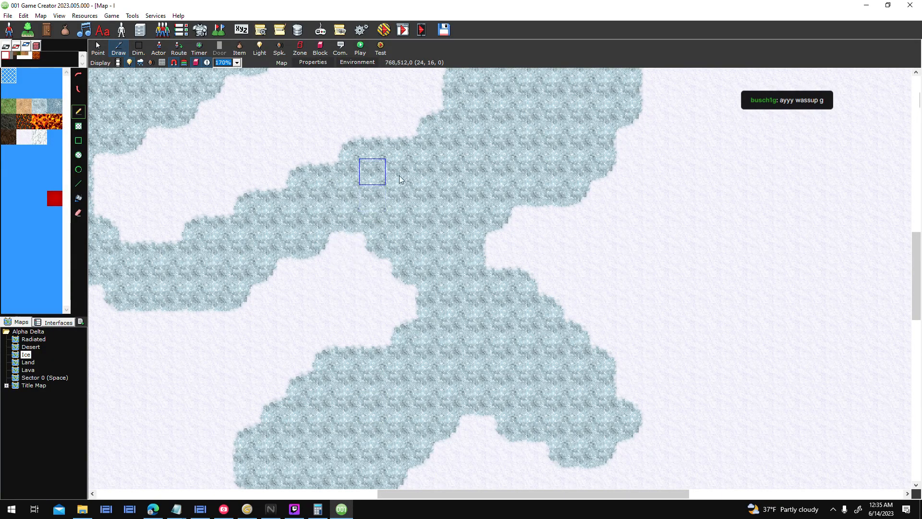
# - Switch to the browser and look through the graphics packs on the Screaming Brain Studios Downloads page
pyautogui.click(153, 509)
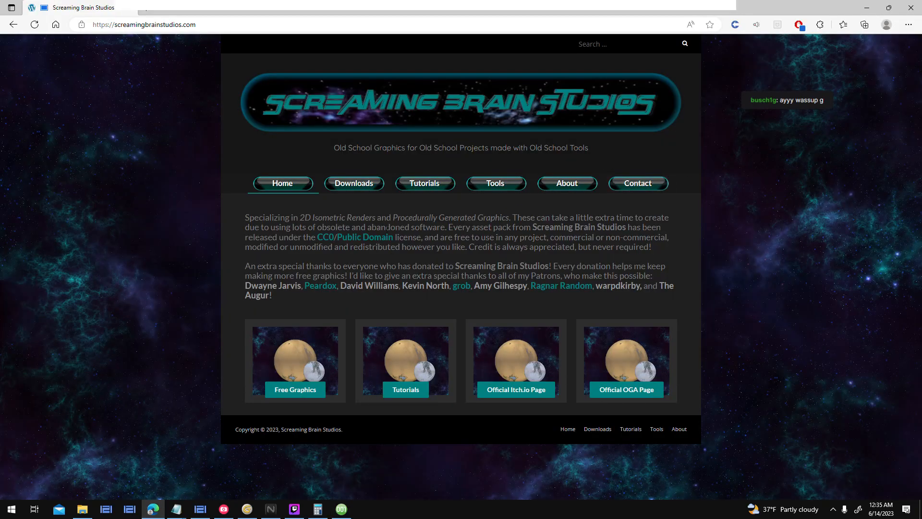
pyautogui.click(355, 184)
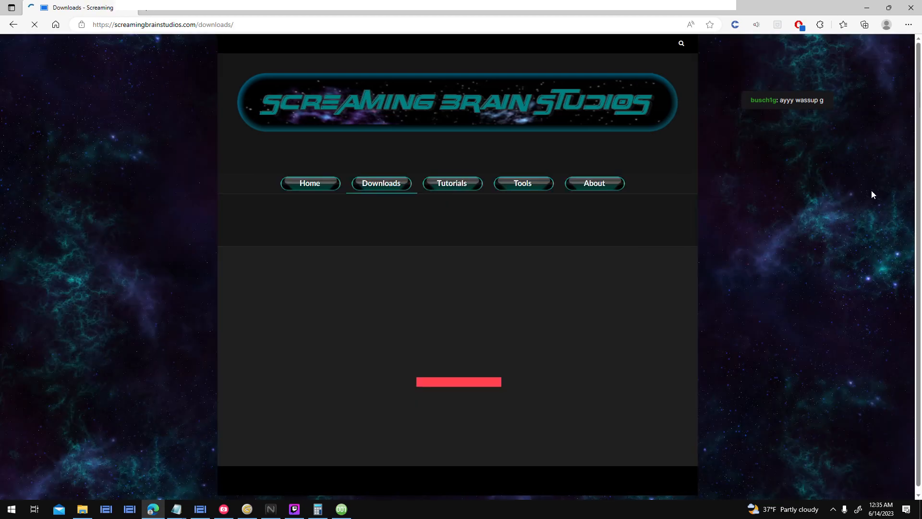
pyautogui.scroll(-8, 757, 275)
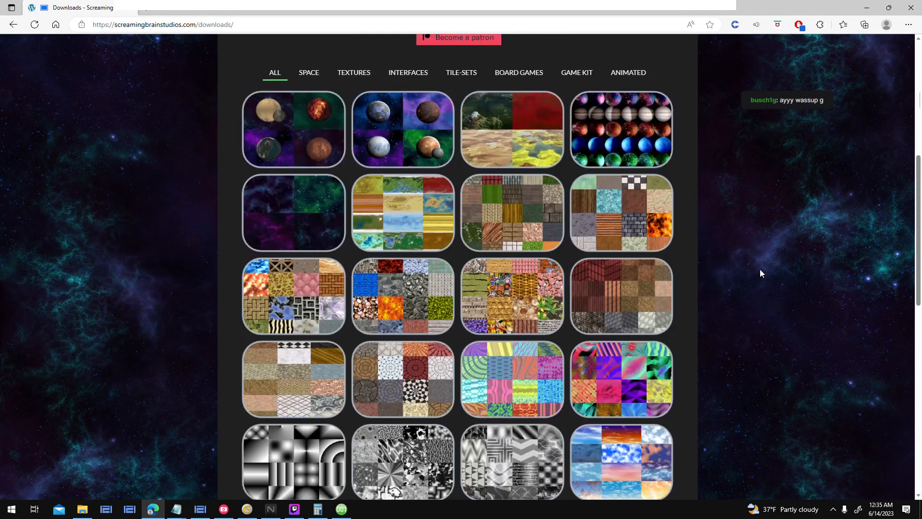
pyautogui.scroll(8, 759, 274)
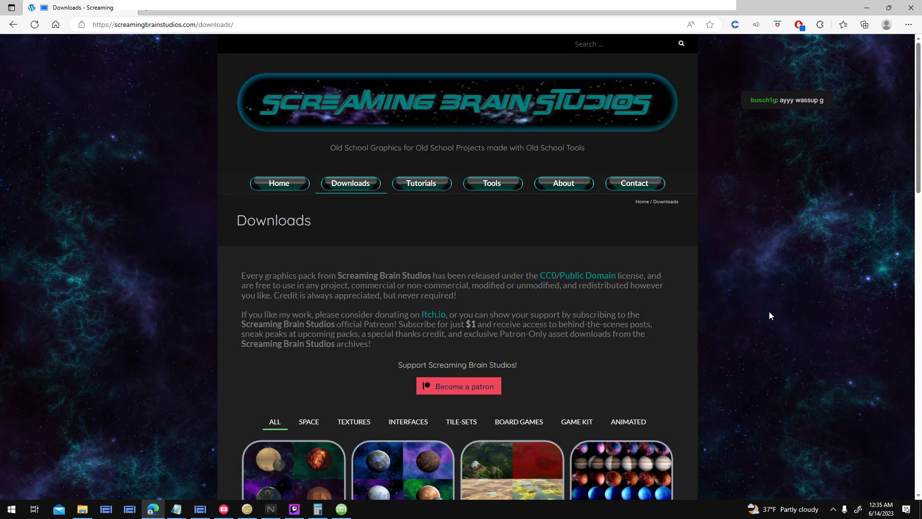
pyautogui.scroll(-20, 770, 315)
pyautogui.scroll(18, 766, 308)
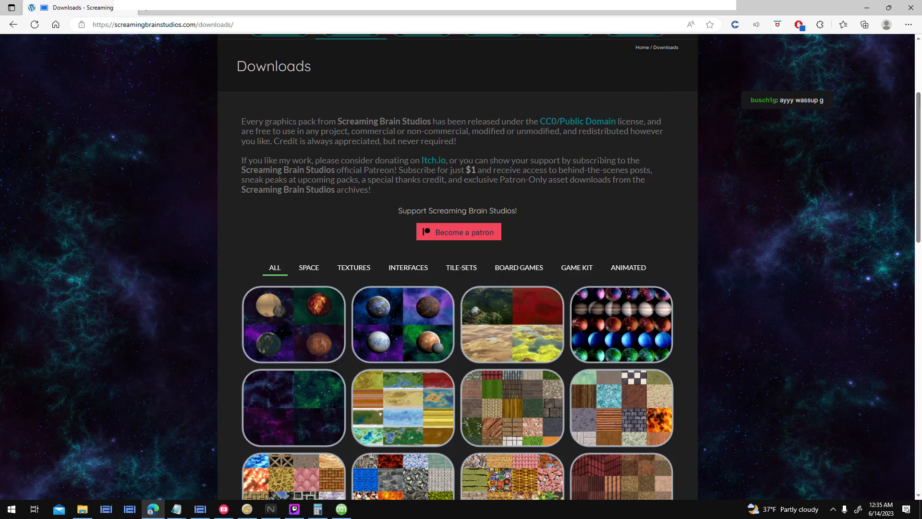
pyautogui.scroll(-3, 768, 224)
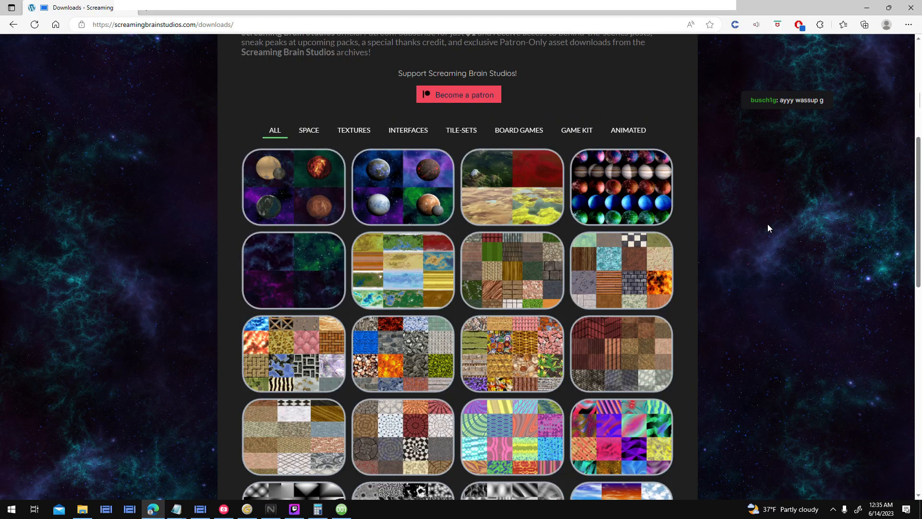
pyautogui.scroll(-3, 768, 223)
pyautogui.scroll(10, 767, 224)
# - Open the Tutorials page of the Screaming Brain Studios site and look over its articles
pyautogui.click(421, 183)
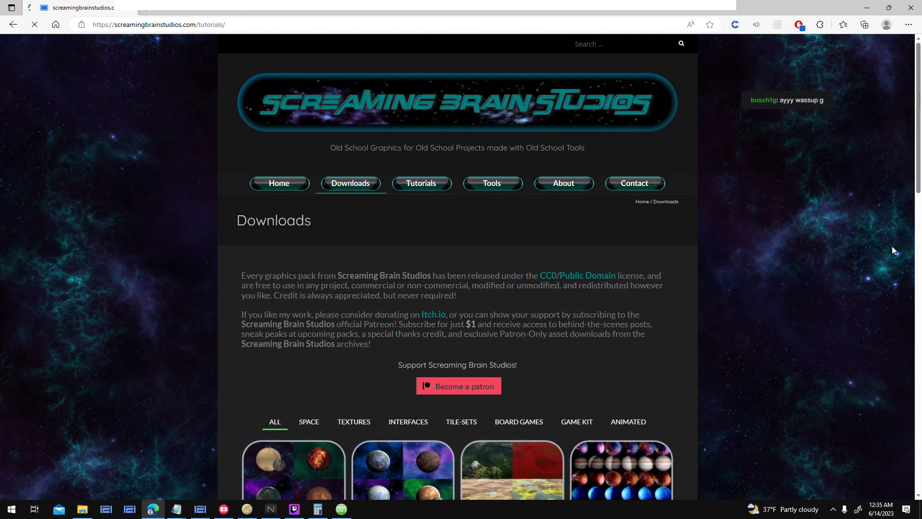
pyautogui.scroll(-3, 794, 288)
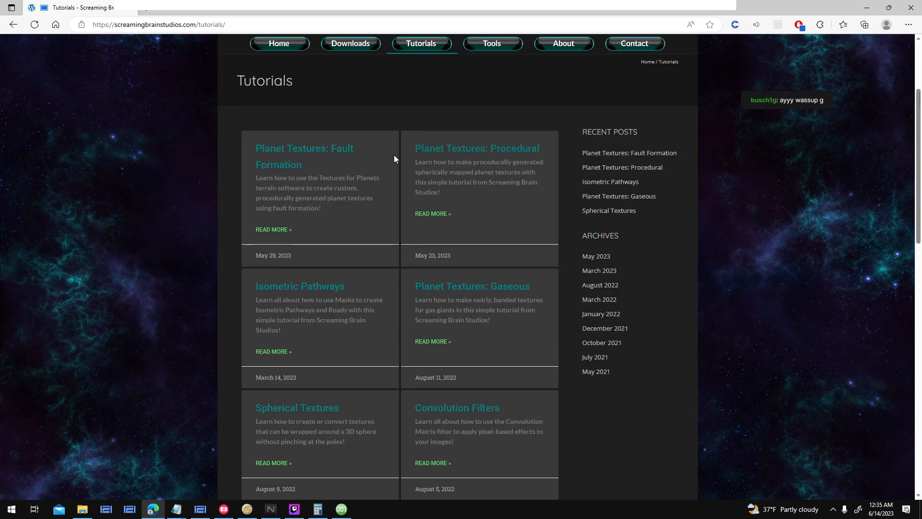
# - Open the Radiated map in 001 Game Creator, and return to the browser to look further down the tutorials list
pyautogui.click(341, 509)
pyautogui.moveTo(319, 168); pyautogui.dragTo(323, 211, button='middle')
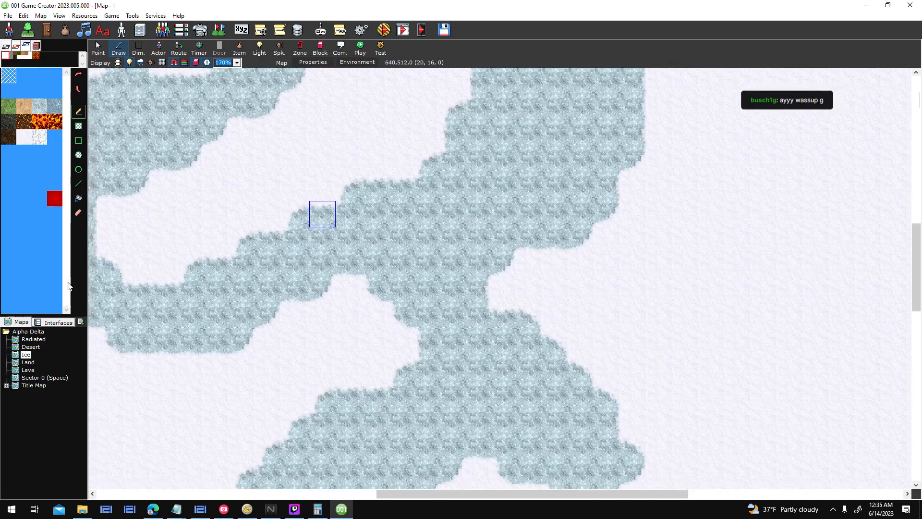
pyautogui.doubleClick(36, 339)
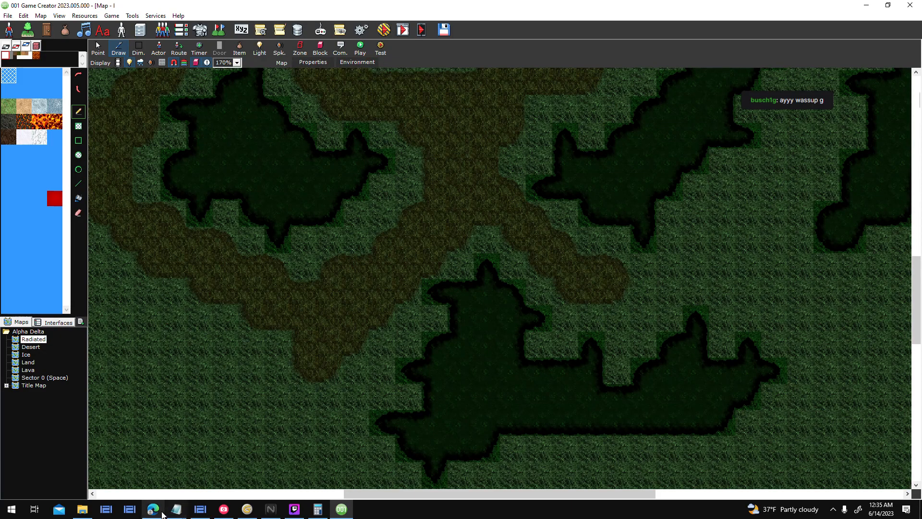
pyautogui.click(160, 509)
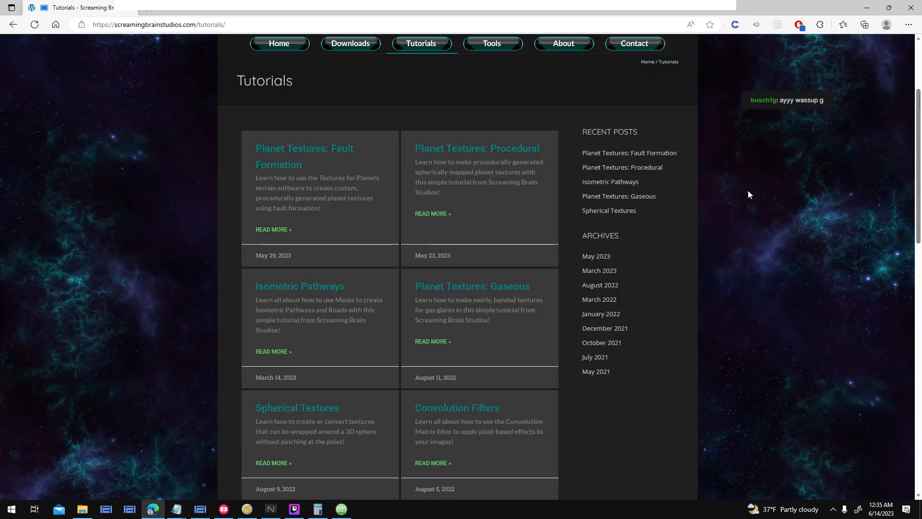
pyautogui.scroll(-2, 800, 287)
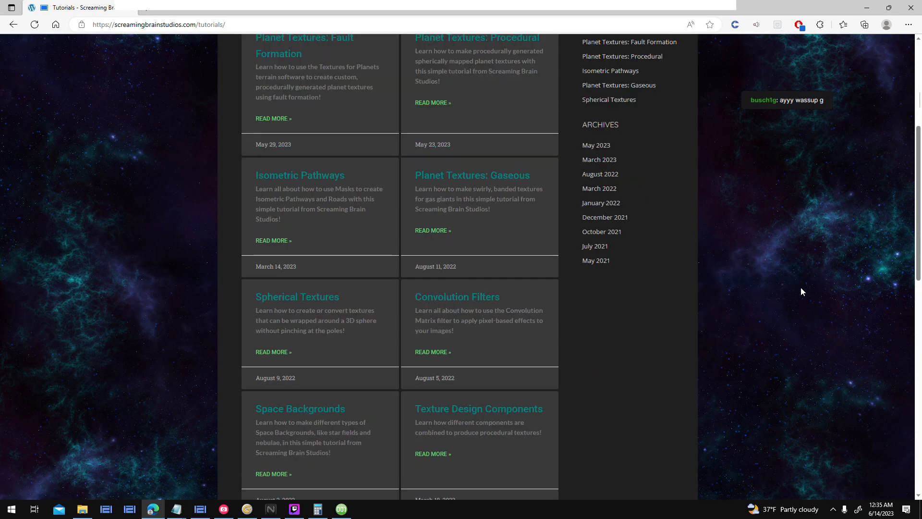
# - Look through the rest of the tutorial articles on the Screaming Brain Studios Tutorials page and return to its header
pyautogui.scroll(-1, 801, 287)
pyautogui.scroll(6, 803, 282)
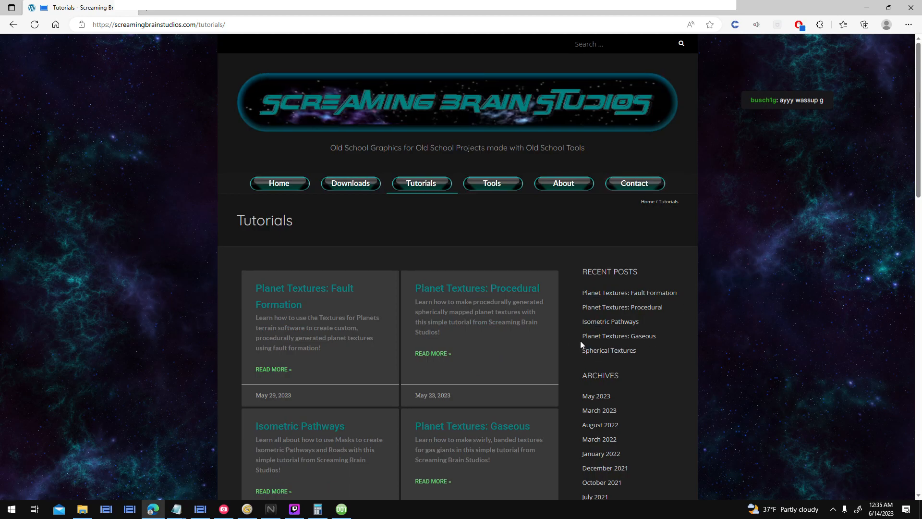
pyautogui.scroll(-7, 602, 347)
pyautogui.scroll(-11, 443, 290)
pyautogui.scroll(18, 360, 278)
# - Open the Tools page of the Screaming Brain Studios site and look over its graphics program, noise generator and texture creation listings
pyautogui.click(491, 188)
pyautogui.scroll(-7, 707, 246)
pyautogui.scroll(-14, 708, 245)
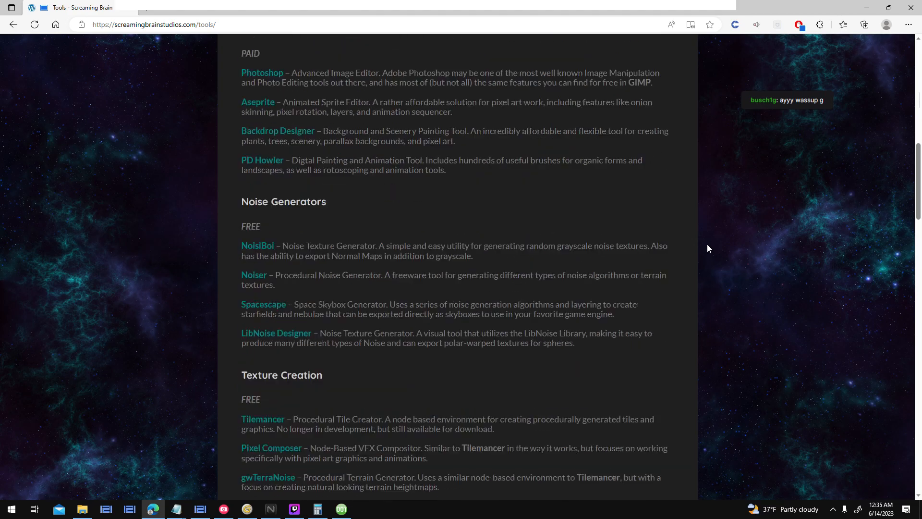
pyautogui.scroll(-10, 707, 245)
pyautogui.scroll(20, 710, 242)
pyautogui.scroll(-9, 709, 245)
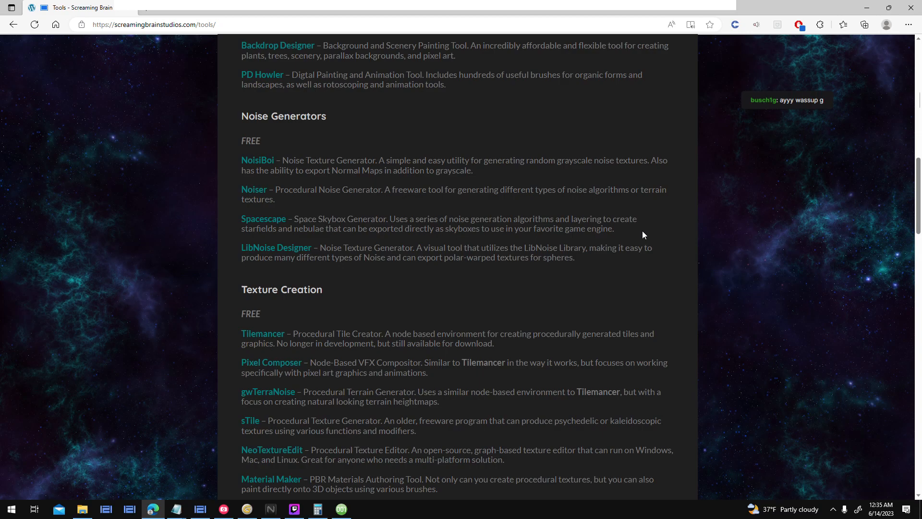
pyautogui.scroll(6, 642, 233)
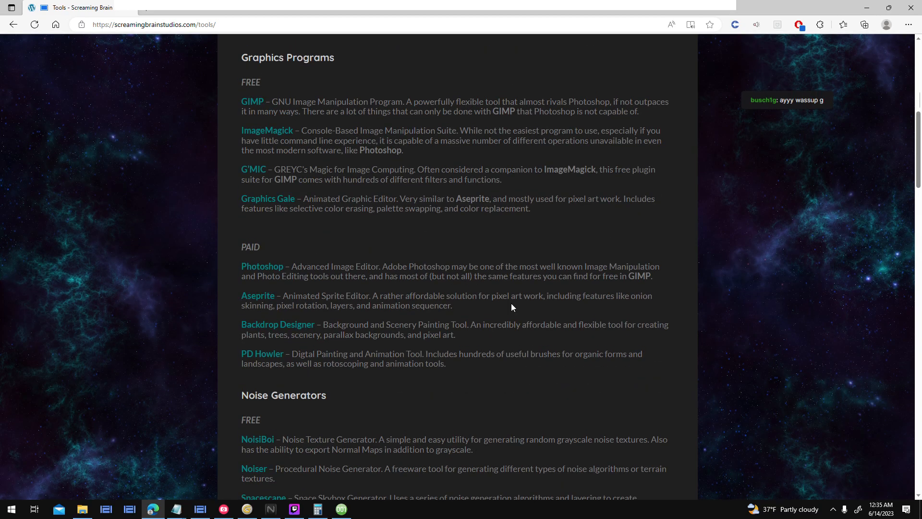
pyautogui.scroll(-7, 730, 276)
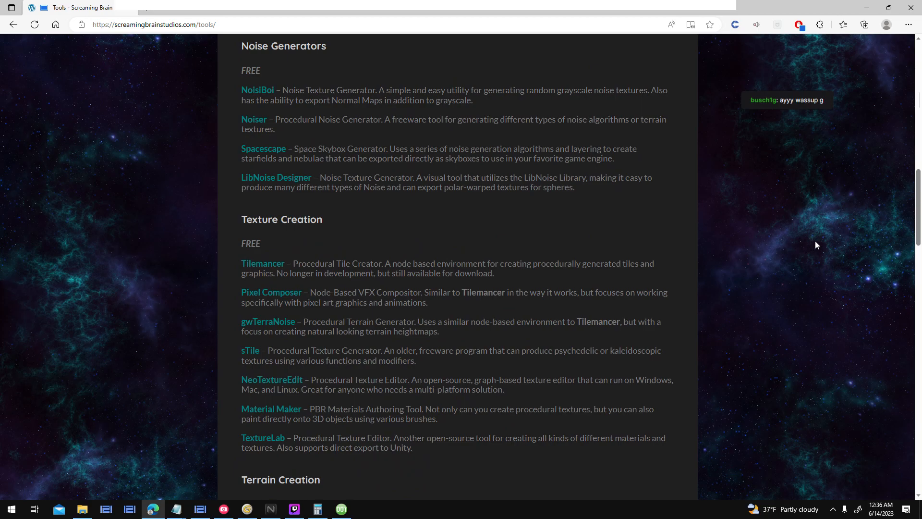
# - Look through the terrain, 3D modeling and mapping listings further down the Tools page and return to its category list
pyautogui.scroll(-13, 815, 243)
pyautogui.scroll(-7, 744, 214)
pyautogui.scroll(7, 725, 222)
pyautogui.scroll(-6, 724, 224)
pyautogui.scroll(6, 448, 290)
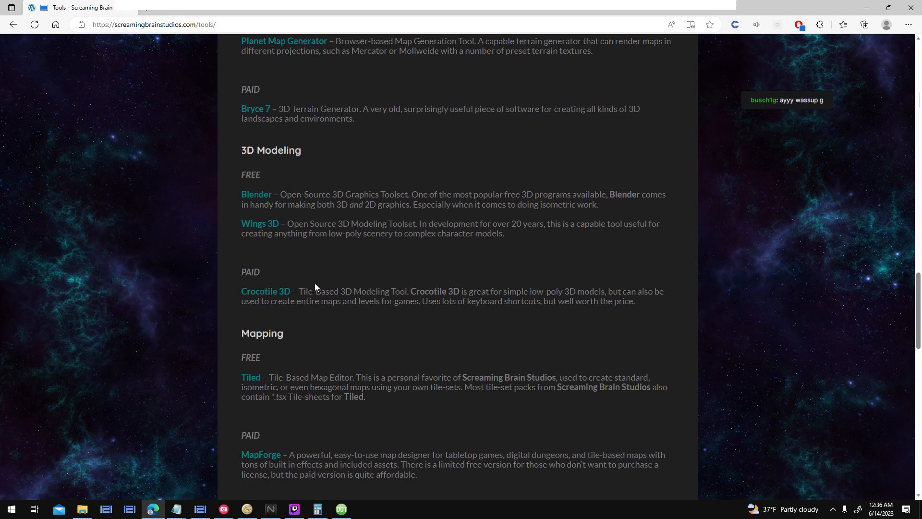
pyautogui.scroll(20, 548, 235)
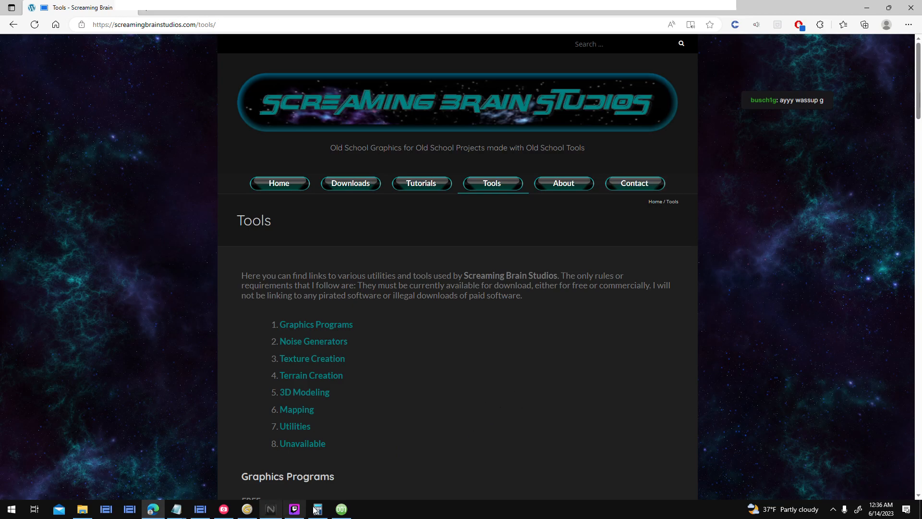
pyautogui.scroll(-7, 458, 411)
pyautogui.scroll(7, 458, 412)
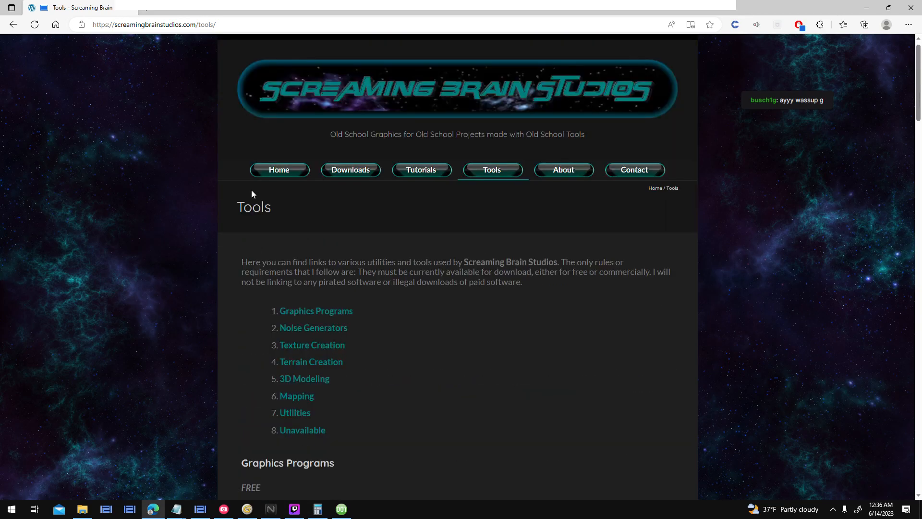
# - Switch to 001 Game Creator, toggle the display of the ground beneath the Radiated map's pits off and on, and examine the surrounding terrain
pyautogui.click(296, 508)
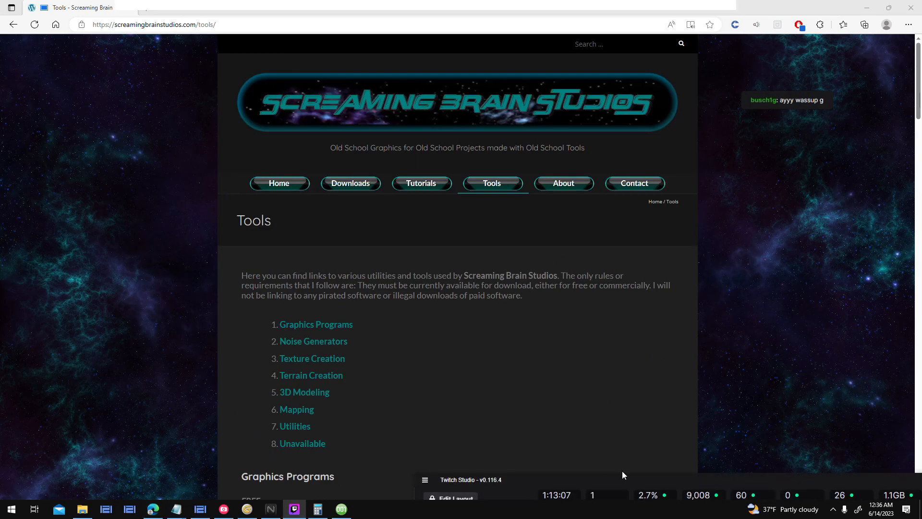
pyautogui.click(342, 509)
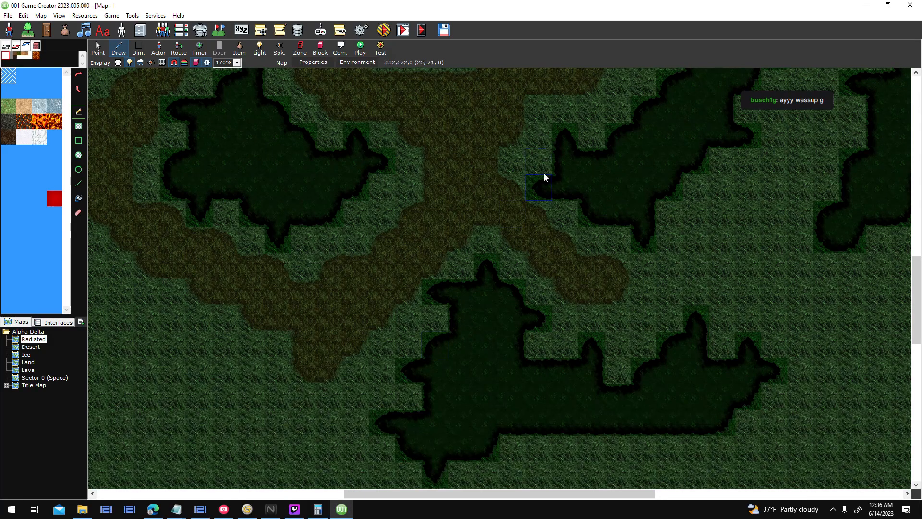
pyautogui.click(184, 63)
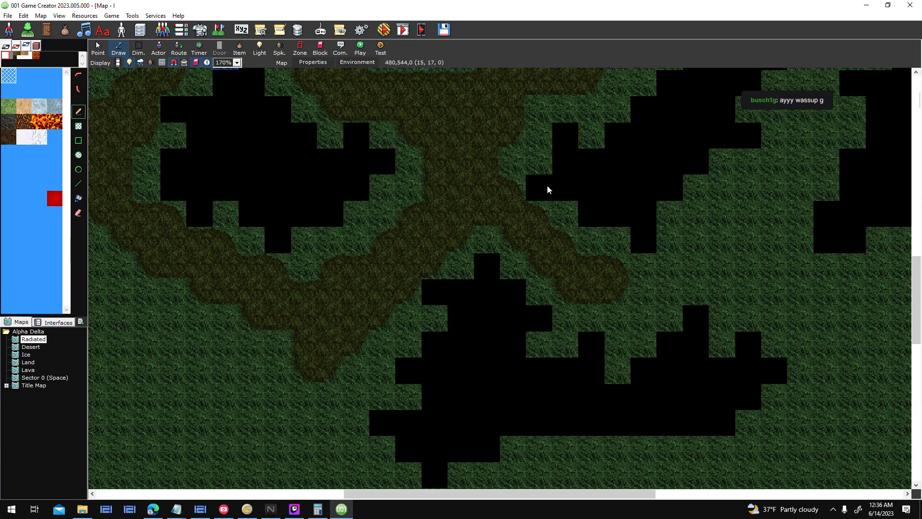
pyautogui.click(186, 63)
pyautogui.moveTo(515, 129); pyautogui.dragTo(367, 342, button='middle')
pyautogui.scroll(1, 367, 342)
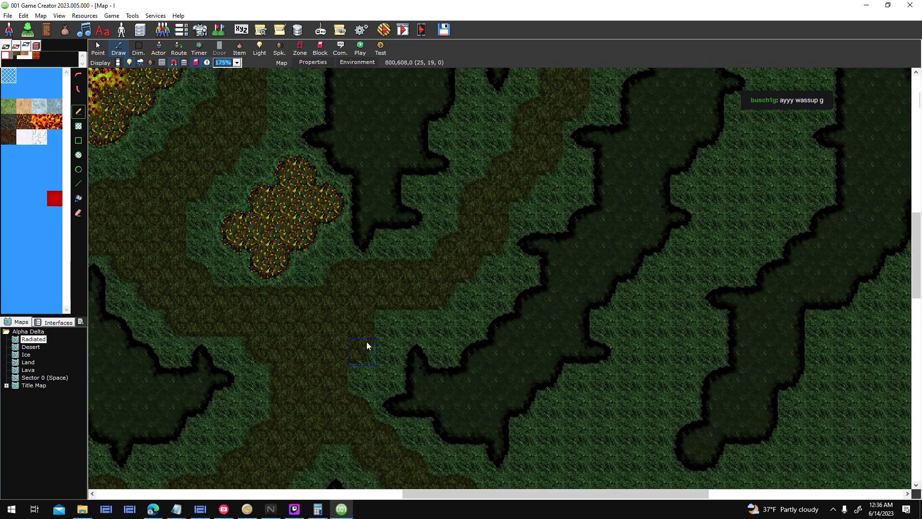